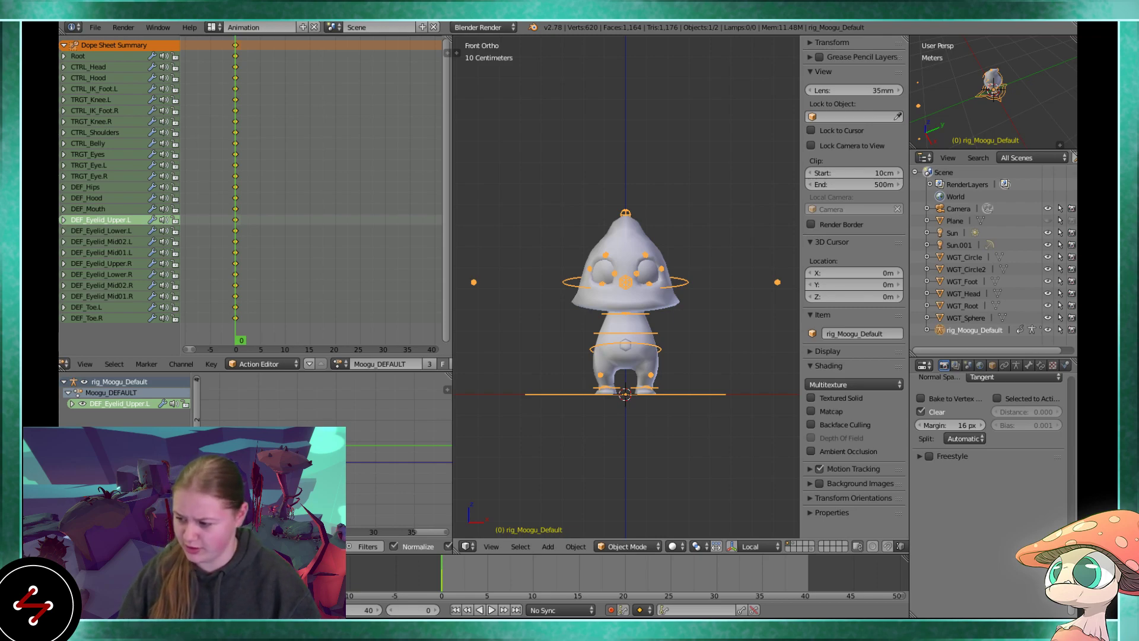
- Enable background images in the front view and add an empty background image slot
scroll(625, 285, up, 1)
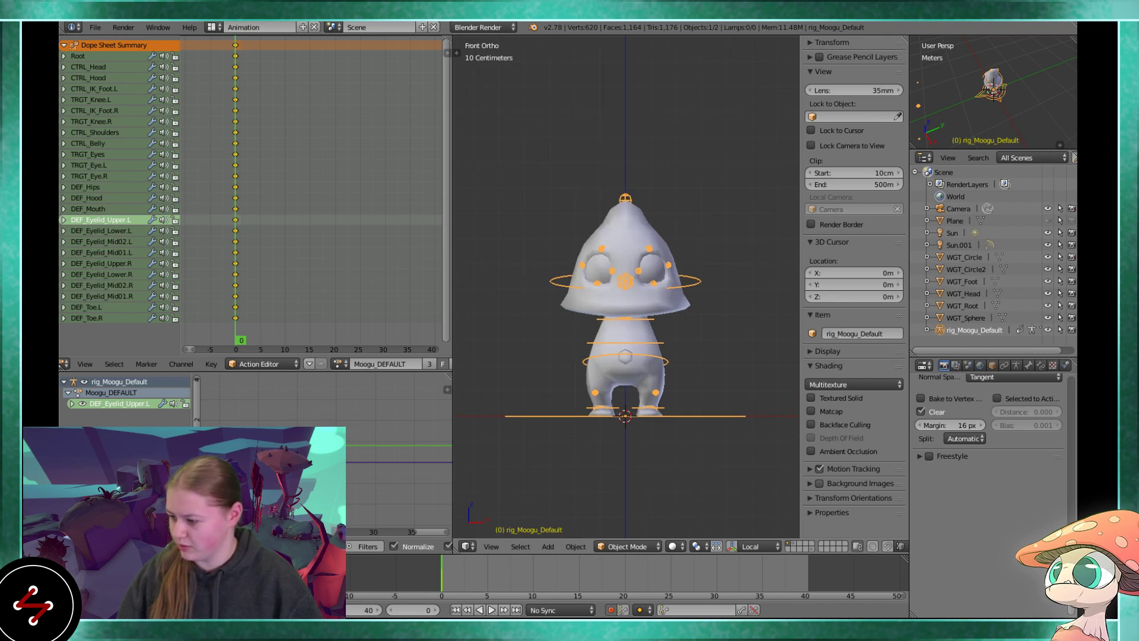
click(808, 483)
click(820, 483)
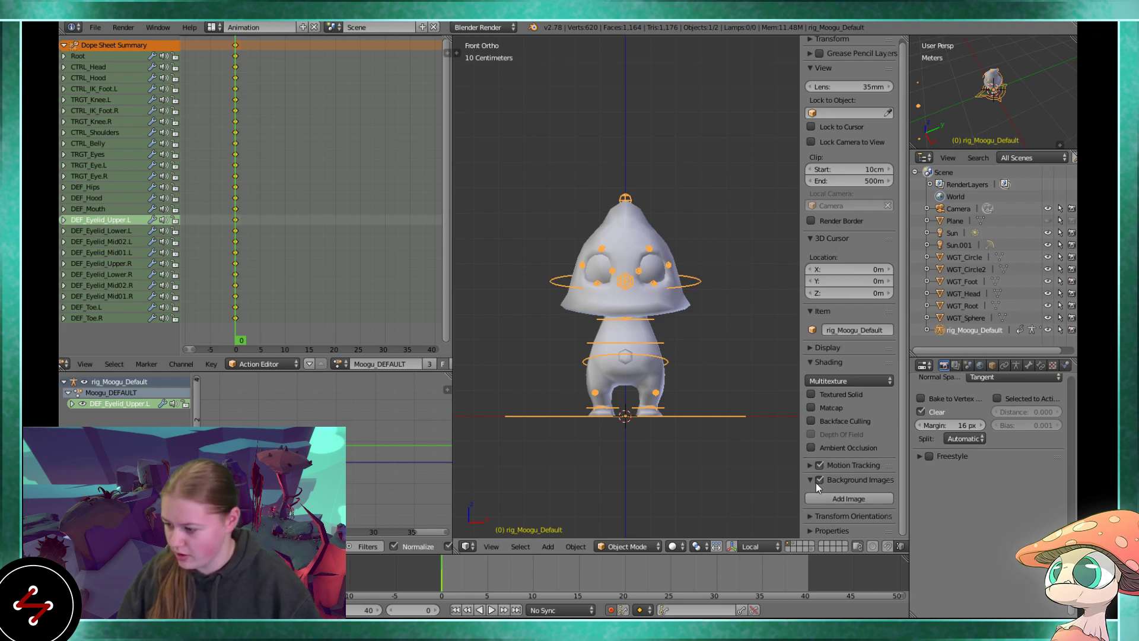
click(846, 500)
scroll(846, 501, down, 3)
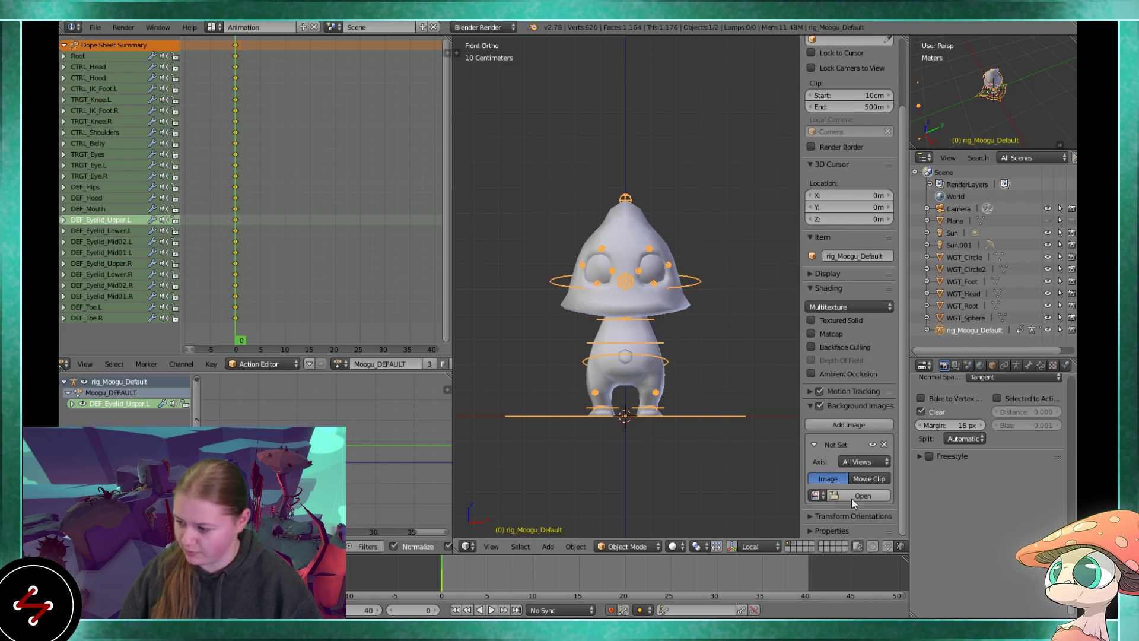
- Load "Moogu_-_Heavy_Turnaround 2.jpg" from the Downloads folder as the background image
click(852, 497)
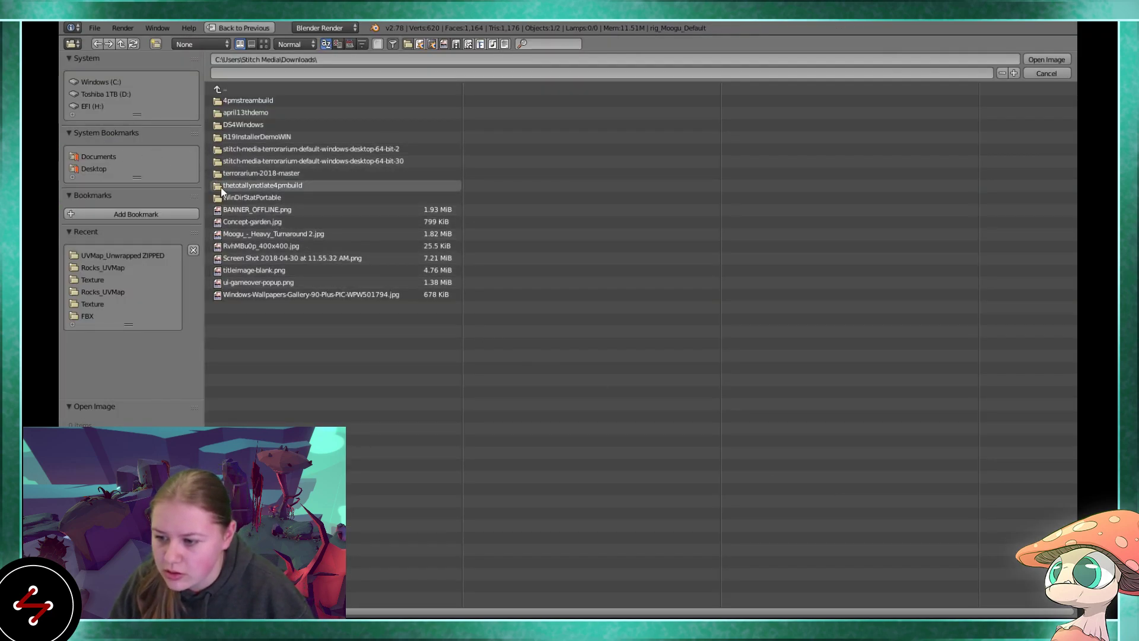
click(271, 234)
double_click(270, 234)
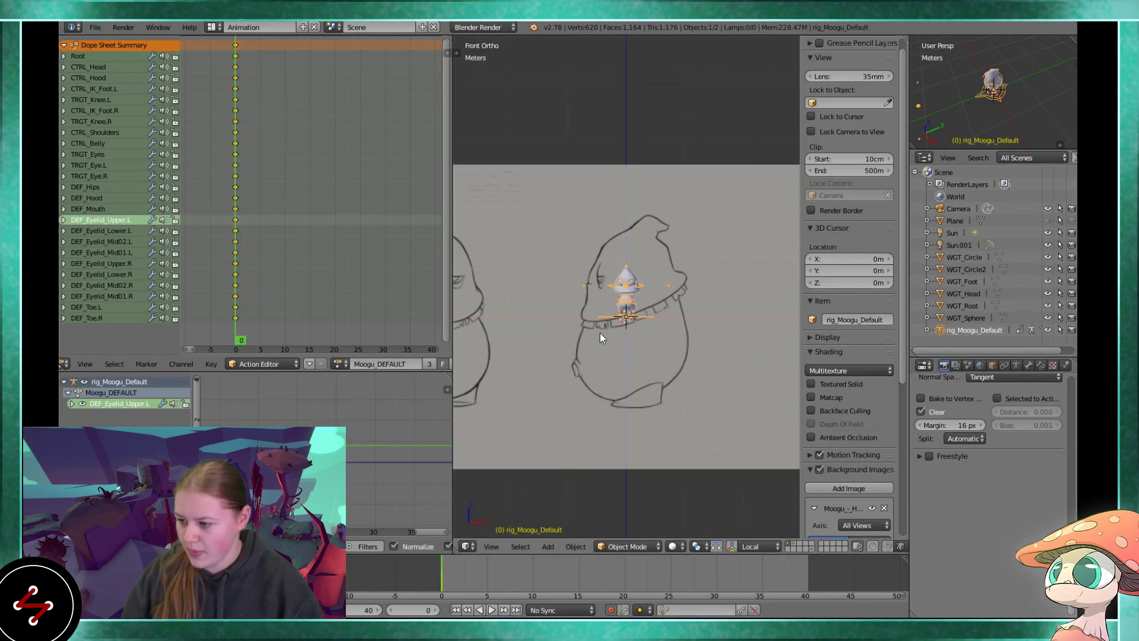
scroll(678, 308, down, 1)
shift+middle_drag(597, 322, 697, 303)
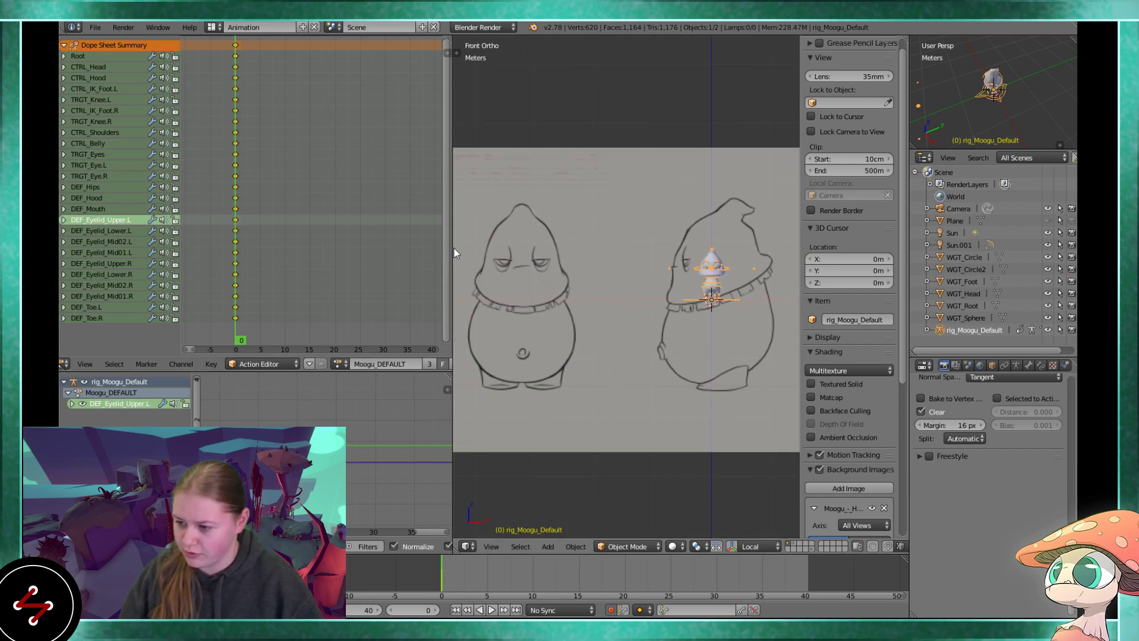
- Switch to the Default screen layout and show the character in front orthographic view
click(211, 28)
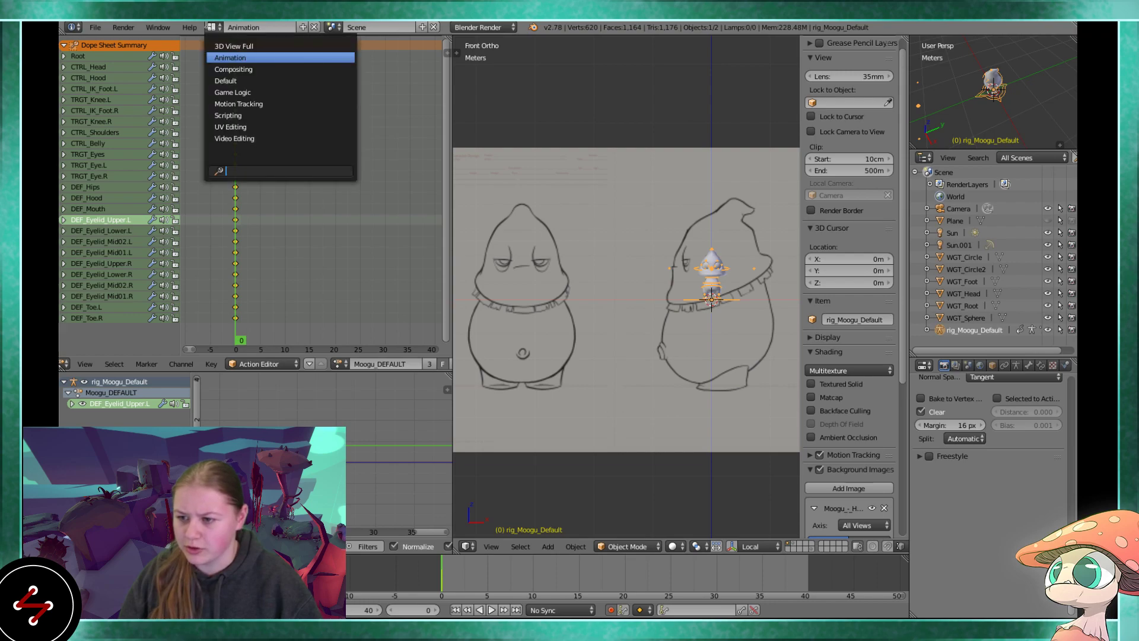
click(230, 80)
key(KP_1)
key(KP_5)
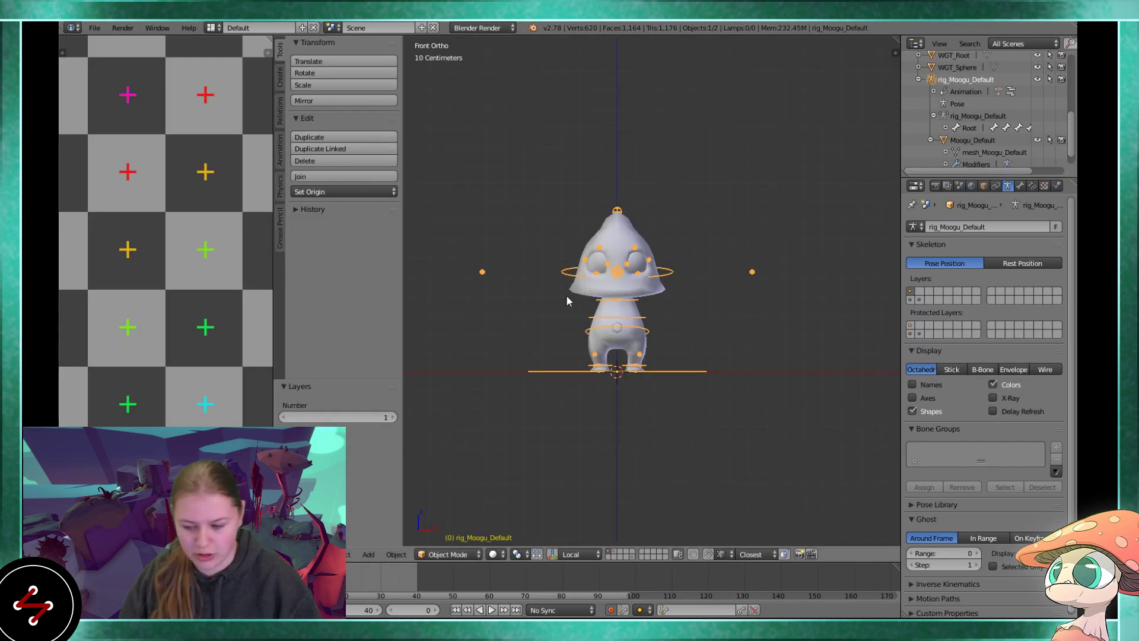
- Add a background image to this viewport using the already loaded Moogu Heavy turnaround drawing
key(n)
scroll(831, 442, down, 5)
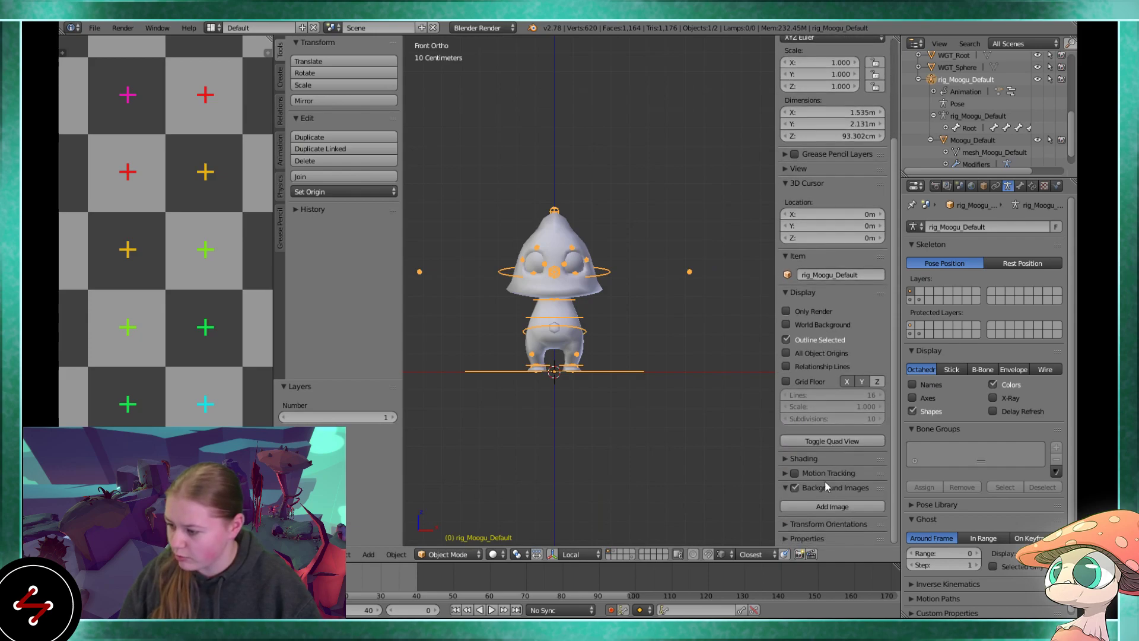
click(826, 508)
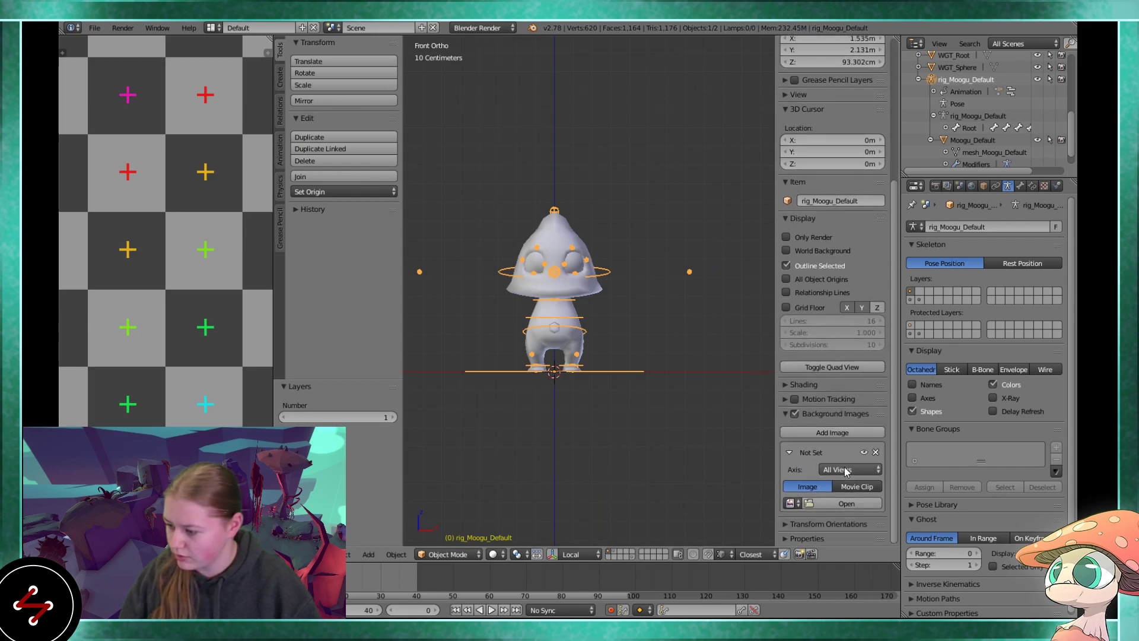
click(790, 502)
click(831, 392)
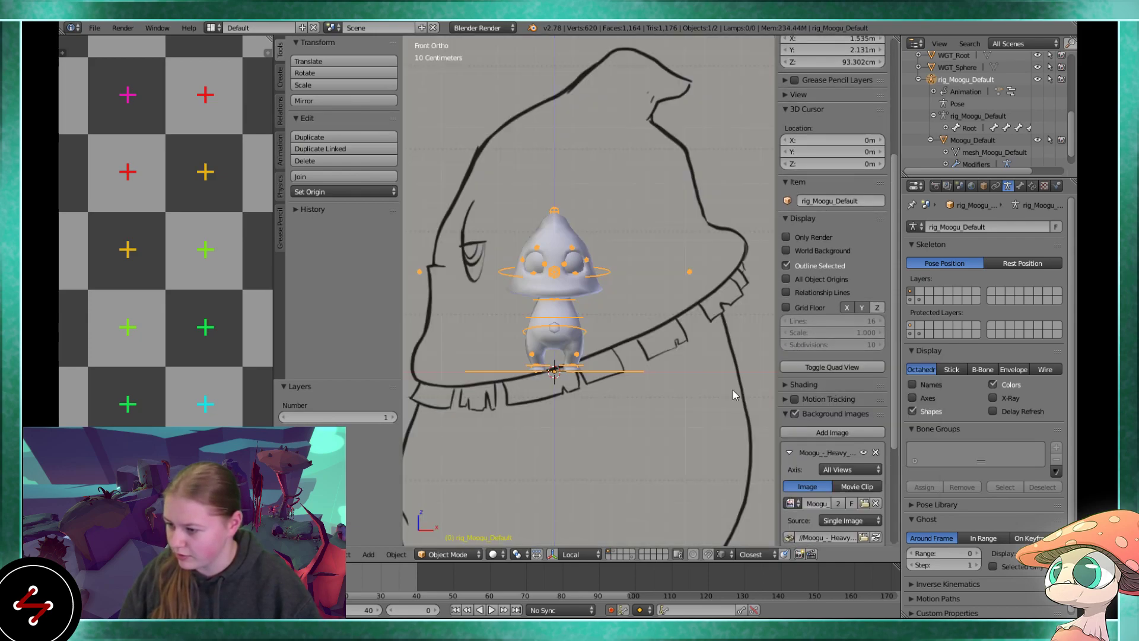
shift+middle_drag(494, 313, 543, 278)
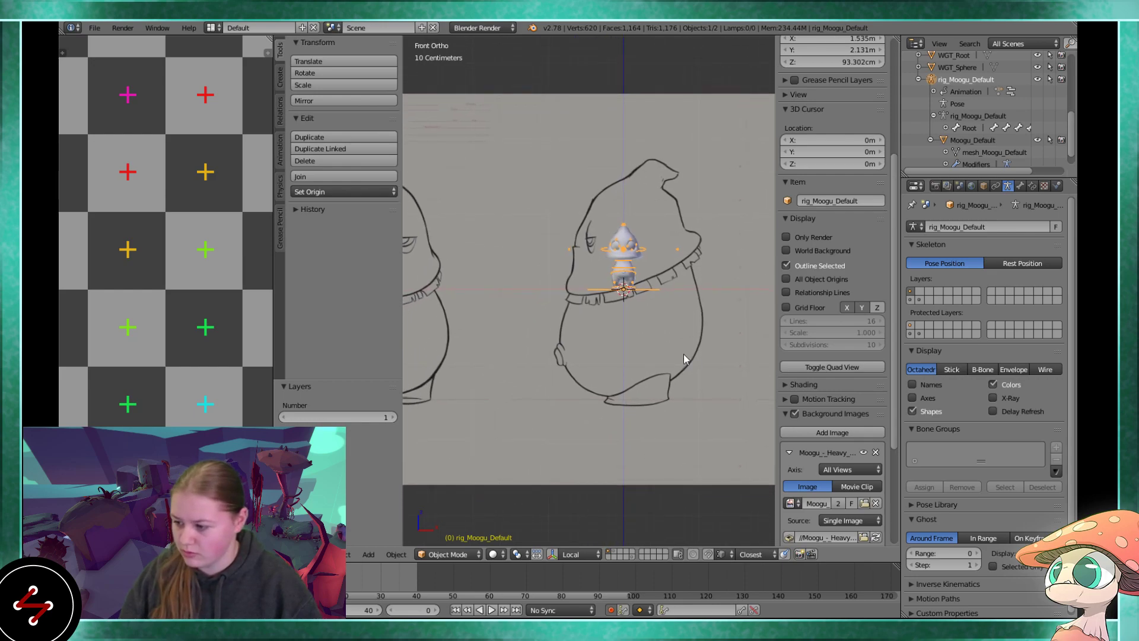
- Reduce the background image's size to 2.4 m to bring it closer to the character's scale
scroll(814, 508, down, 6)
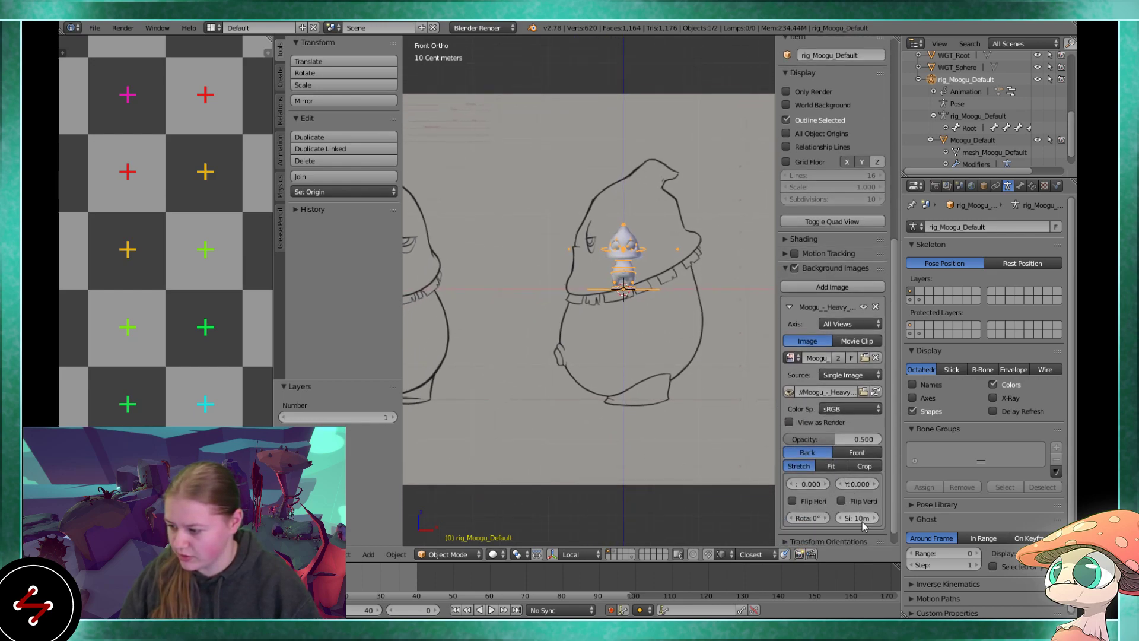
drag(863, 521, 783, 521)
scroll(746, 421, up, 3)
shift+middle_drag(705, 388, 654, 420)
drag(866, 518, 835, 518)
shift+middle_drag(702, 392, 707, 450)
scroll(712, 454, up, 3)
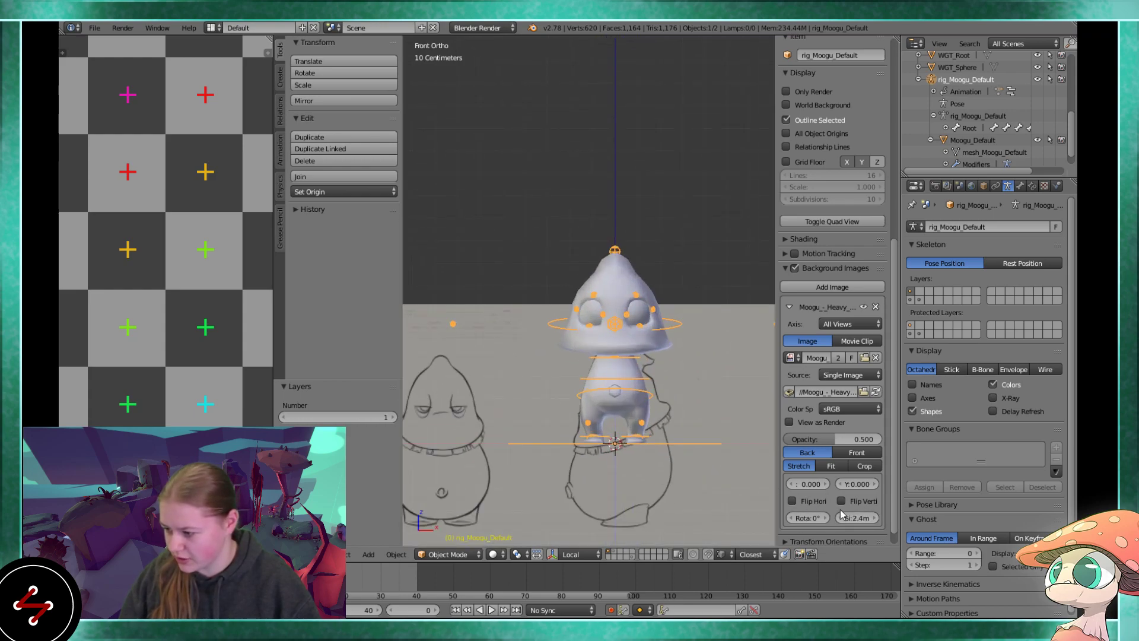
- Set the background image's vertical offset to 0.9 and its size to 2.8 m
click(858, 485)
text(0.9)
key(Return)
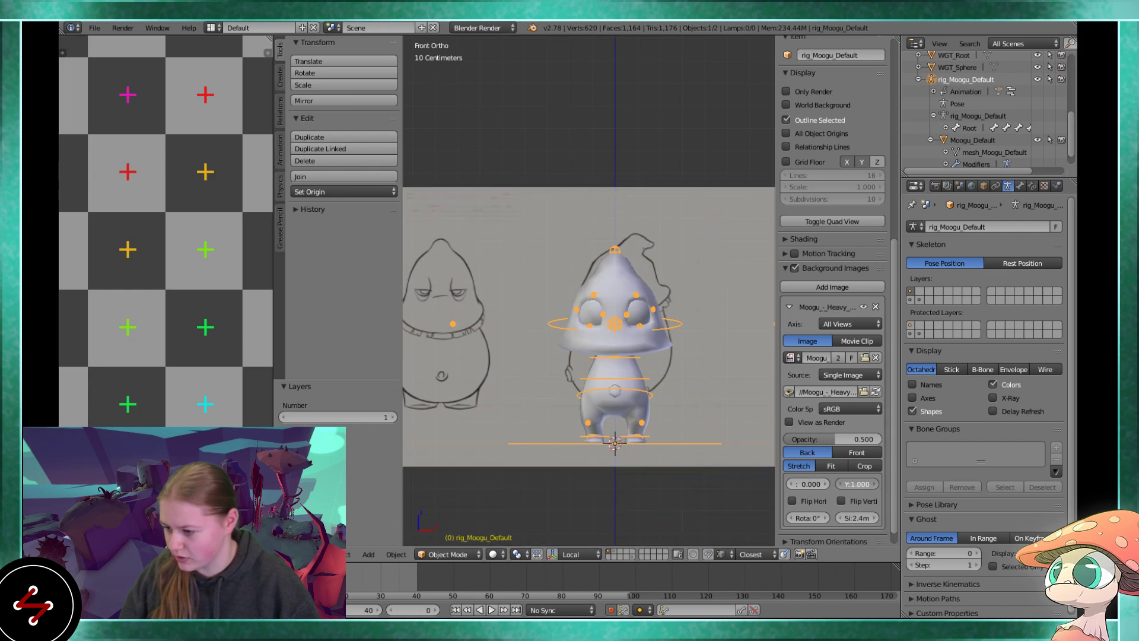
click(857, 518)
text(2.1)
key(Return)
drag(857, 517, 899, 518)
scroll(723, 415, up, 5)
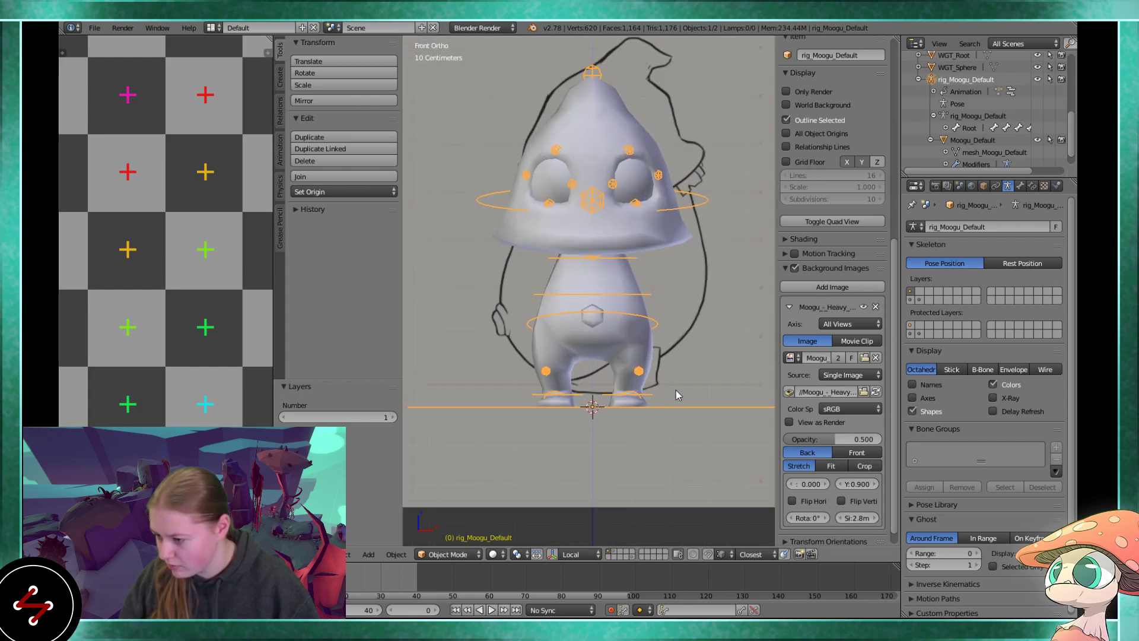
- Try vertical offsets of 0.8 and 0.81 to align the drawing's feet with the model's
click(841, 484)
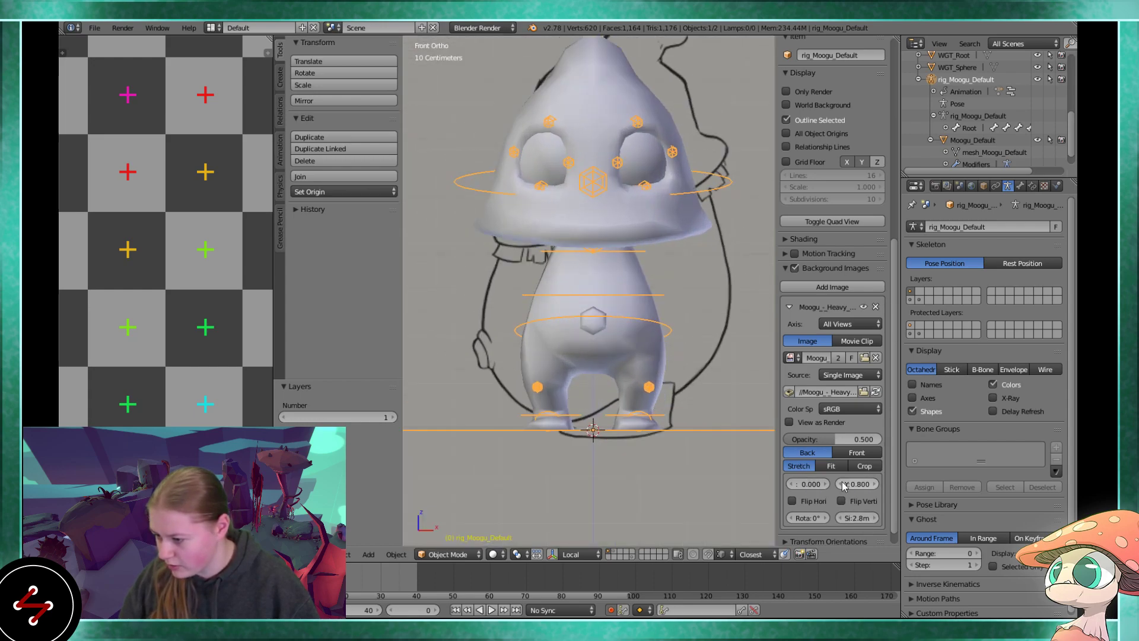
scroll(631, 295, up, 6)
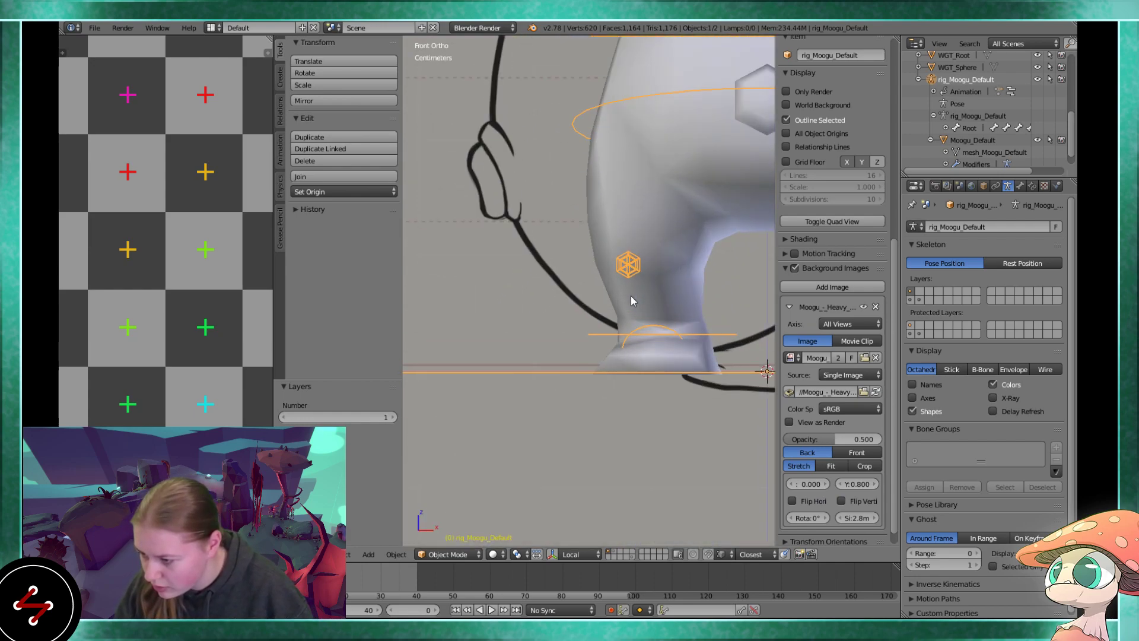
click(858, 484)
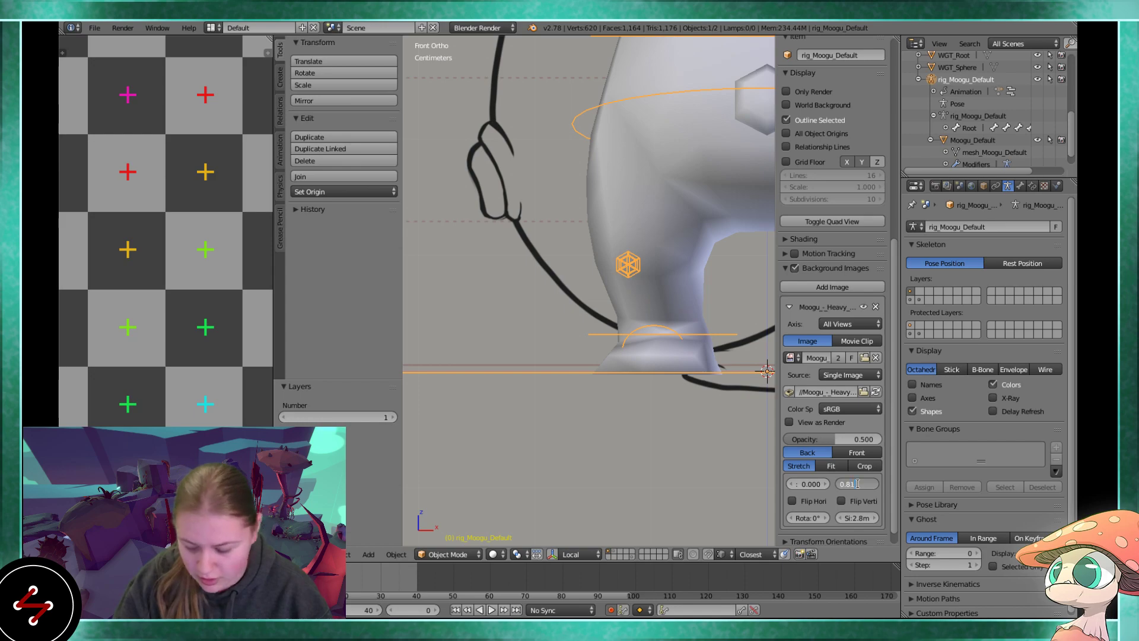
key(Return)
- Try a vertical offset of 0.7 for the background image
click(858, 484)
click(858, 484)
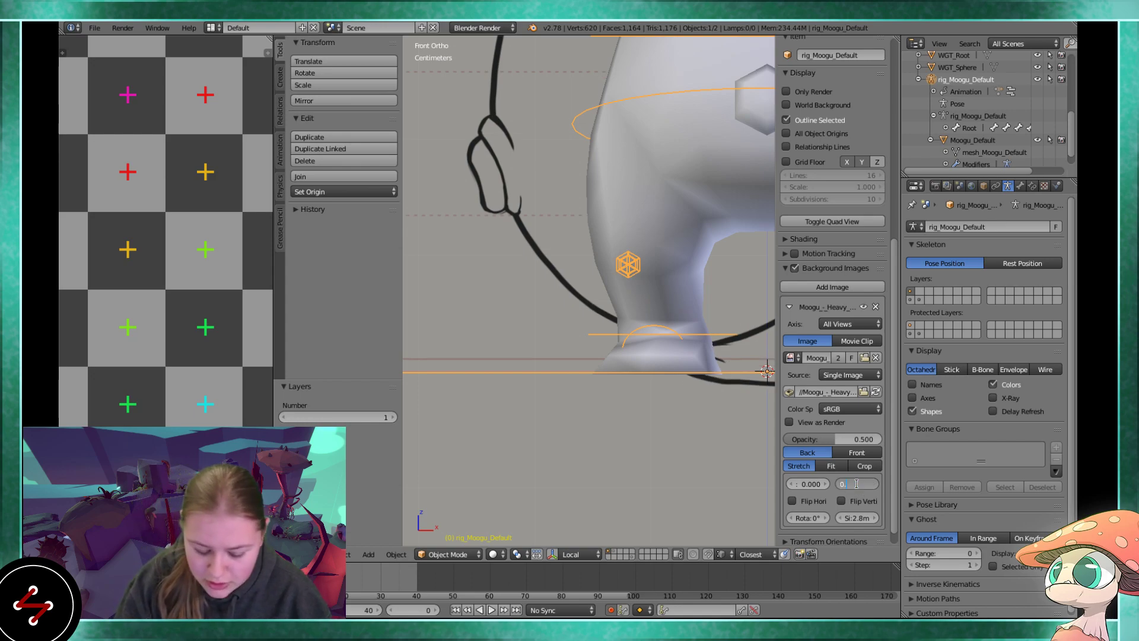
text(05)
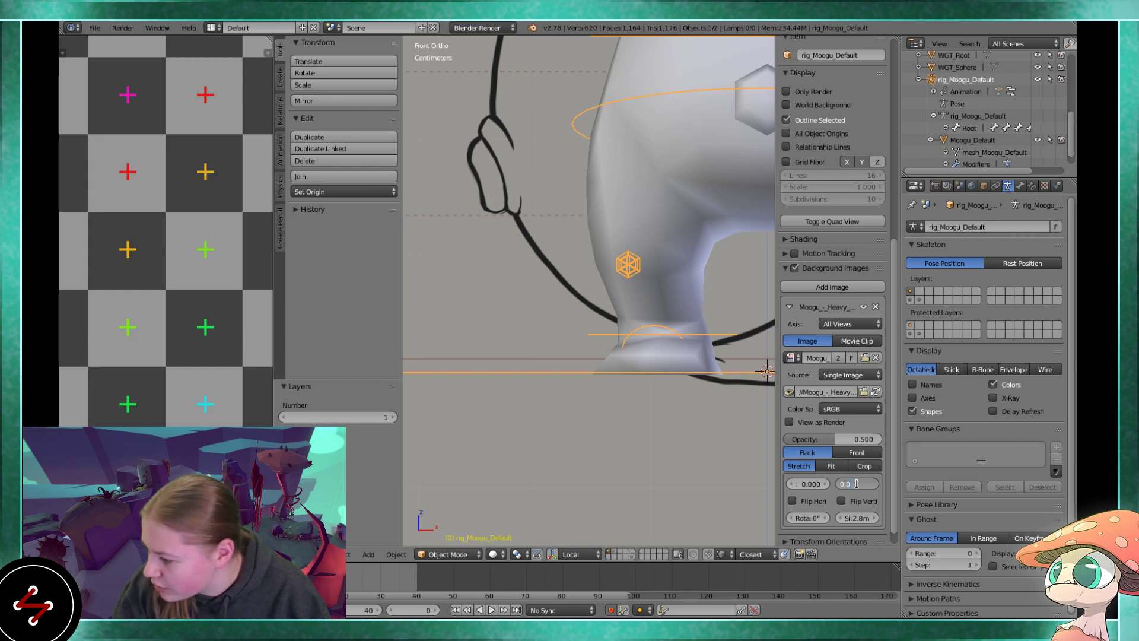
key(BackSpace)
text(7)
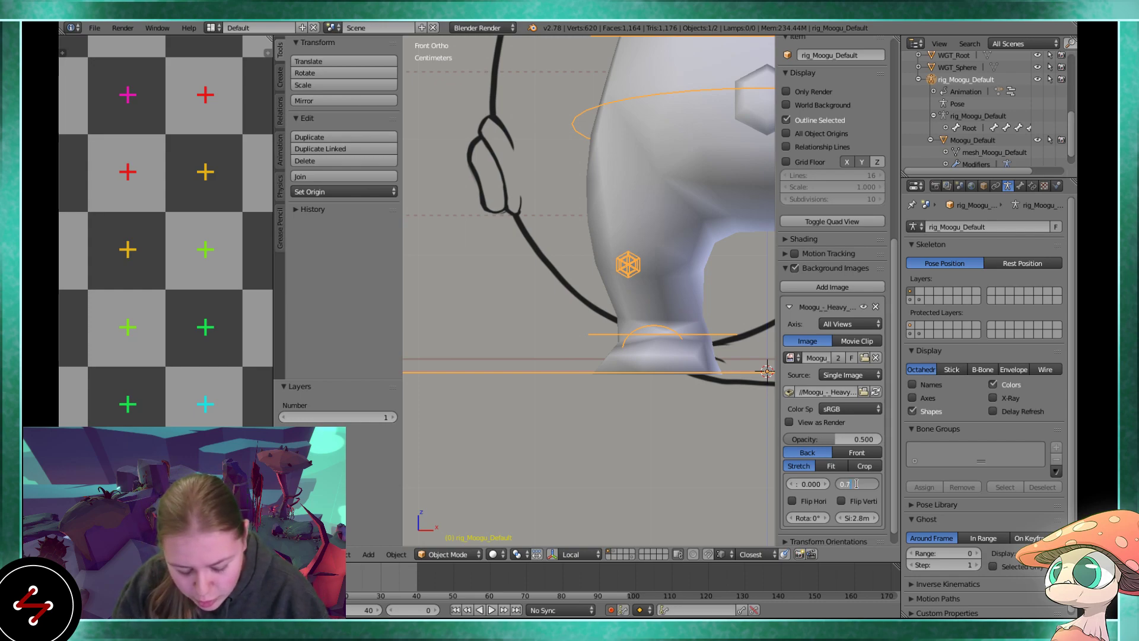
key(Return)
- Try vertical offsets of 0.76 and 0.72 to line the drawing up with the ground line
click(852, 485)
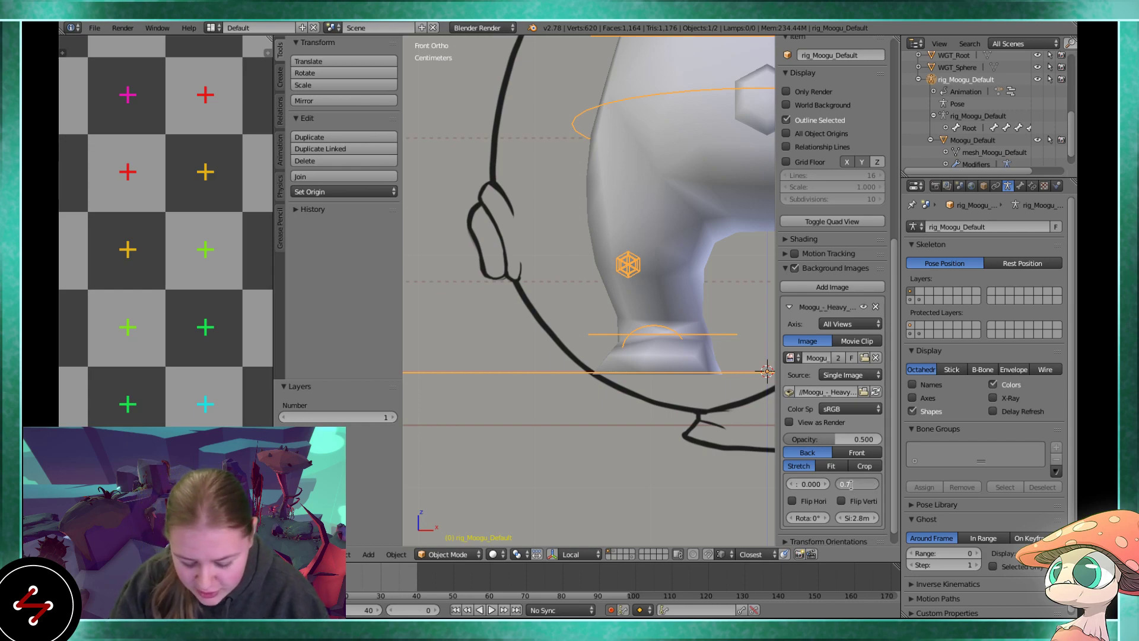
text(6)
key(Return)
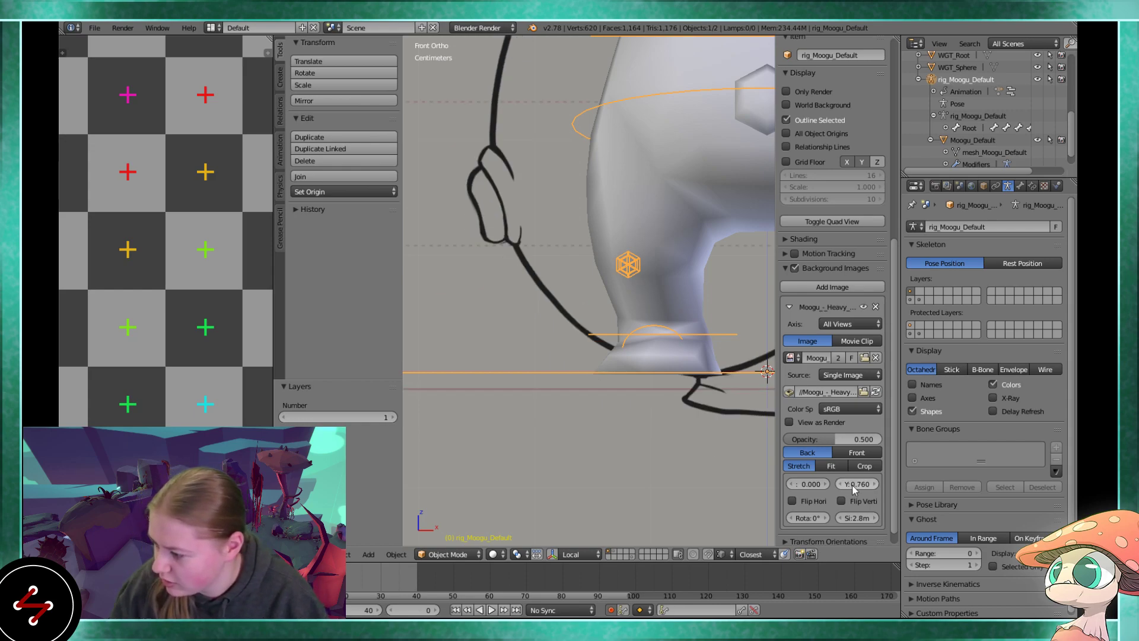
click(852, 485)
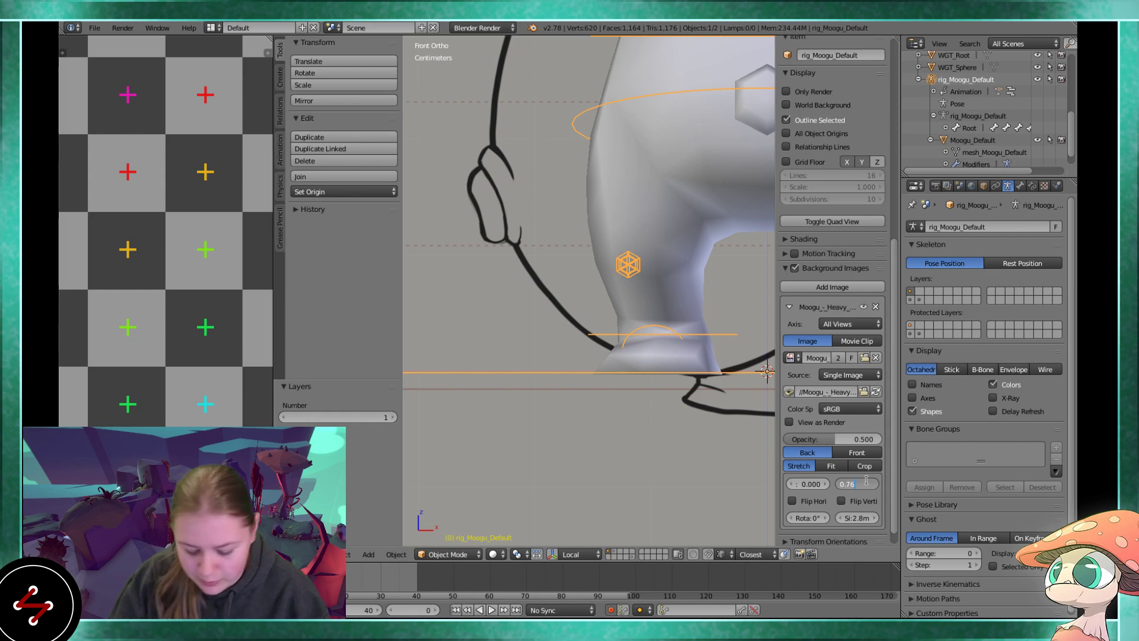
text(2)
key(Return)
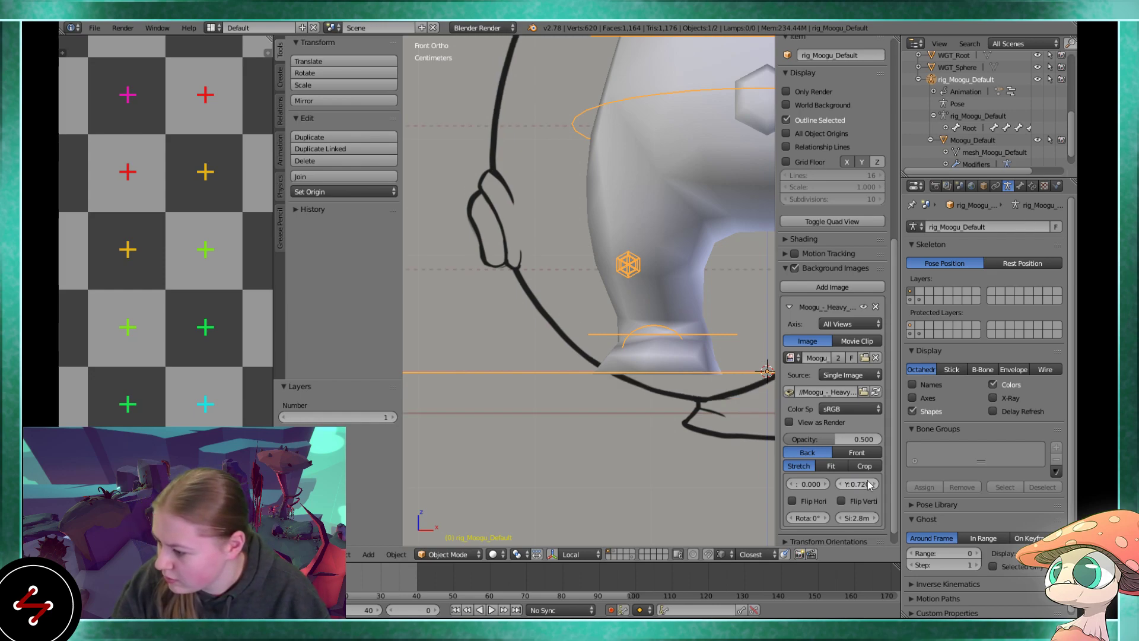
- Try the background image's vertical offset at 0.76 and 0.86, returning it to 0.76
click(869, 484)
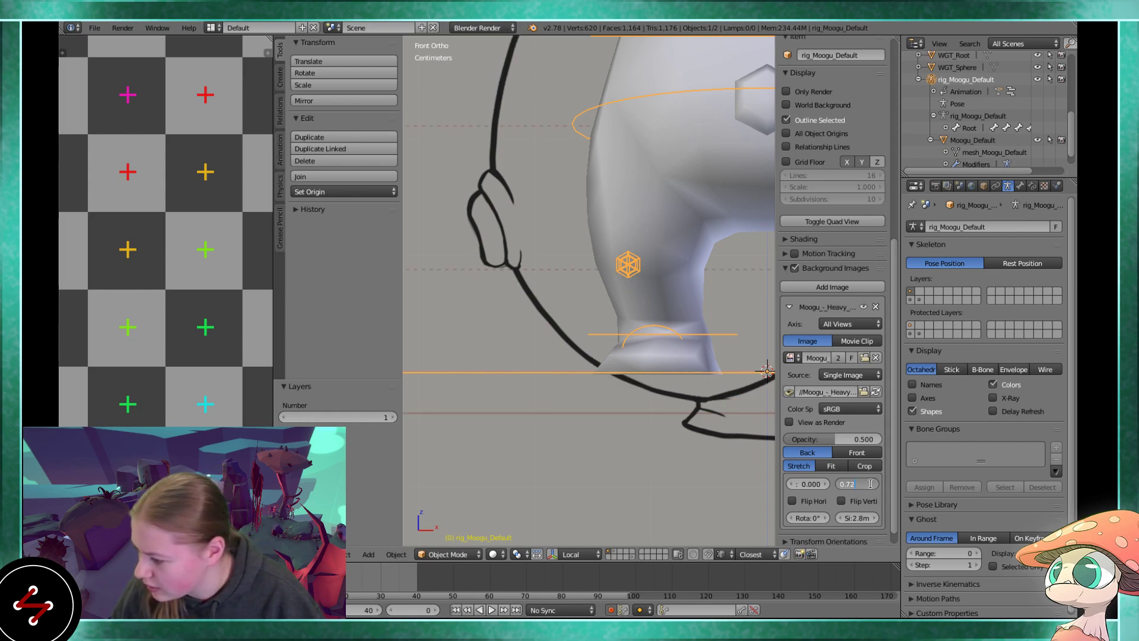
text(0.7)
key(Return)
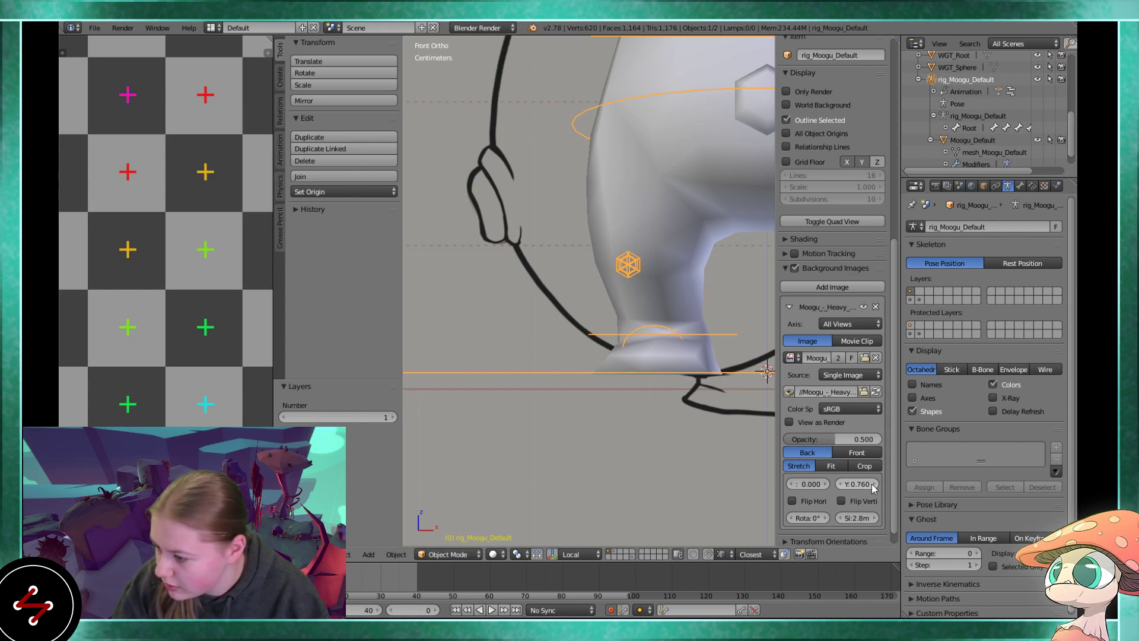
click(875, 484)
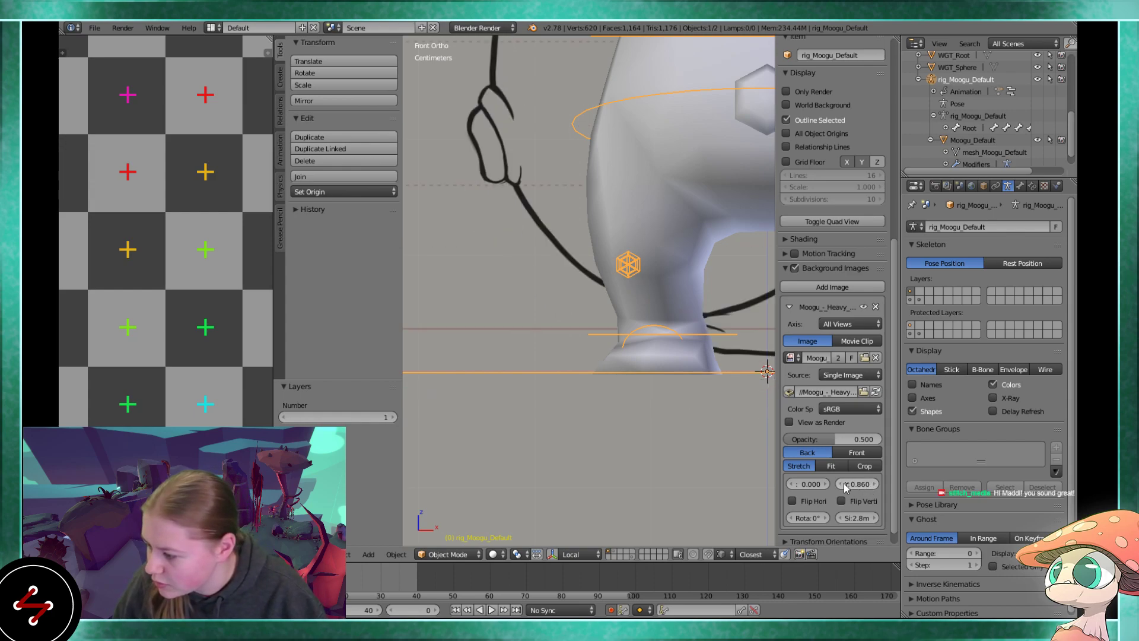
click(837, 483)
click(863, 488)
- Raise the background image's vertical offset to 0.78
click(855, 484)
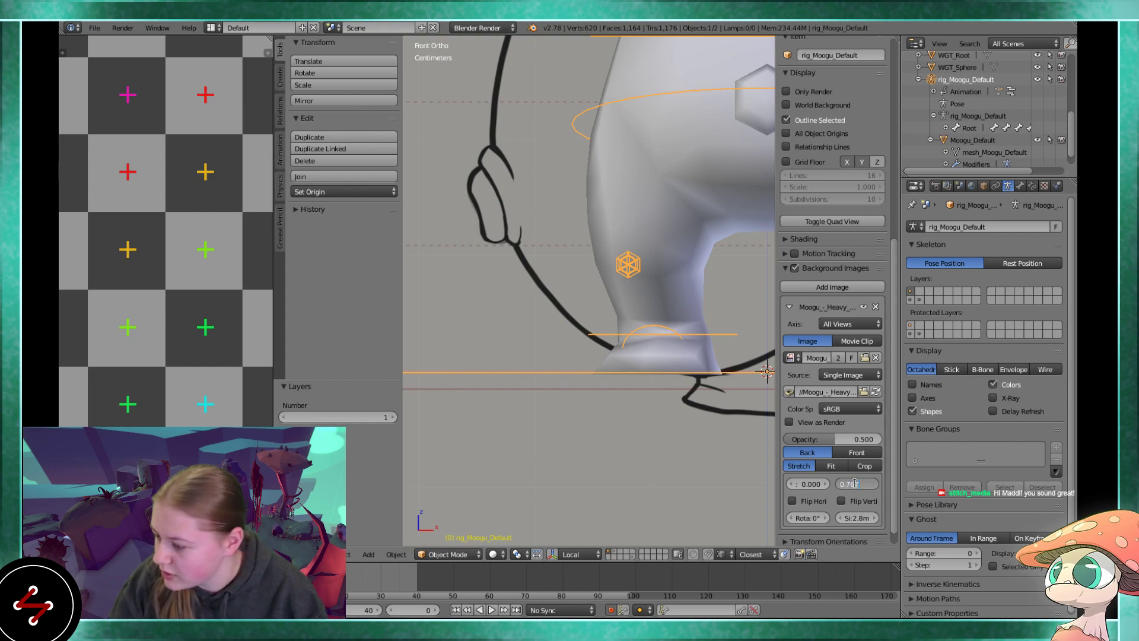
key(Return)
click(858, 485)
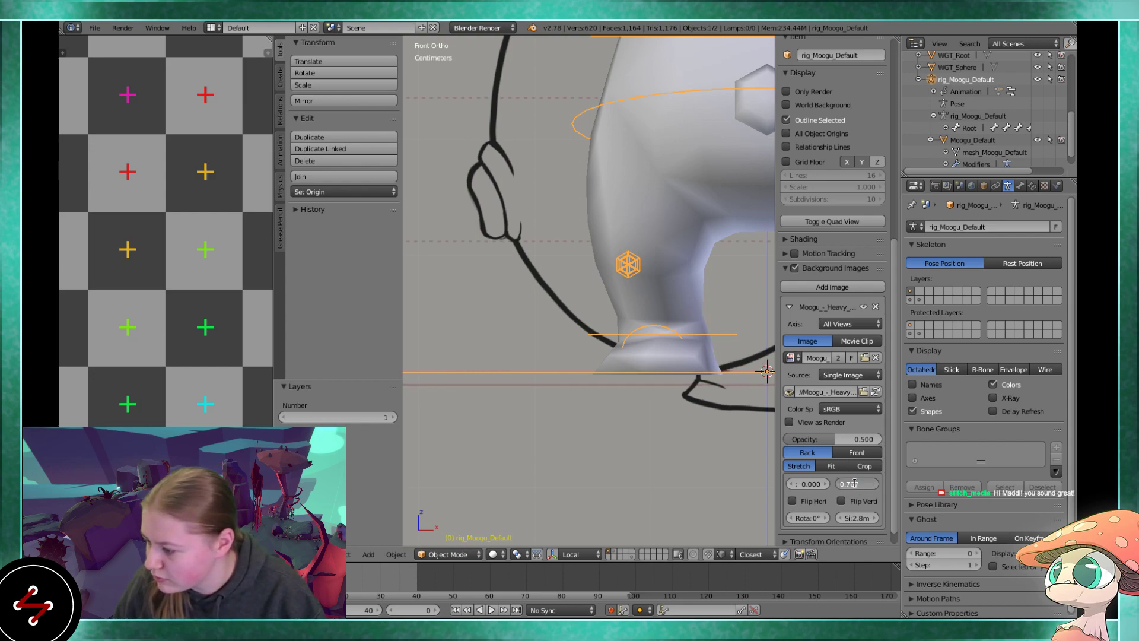
key(BackSpace)
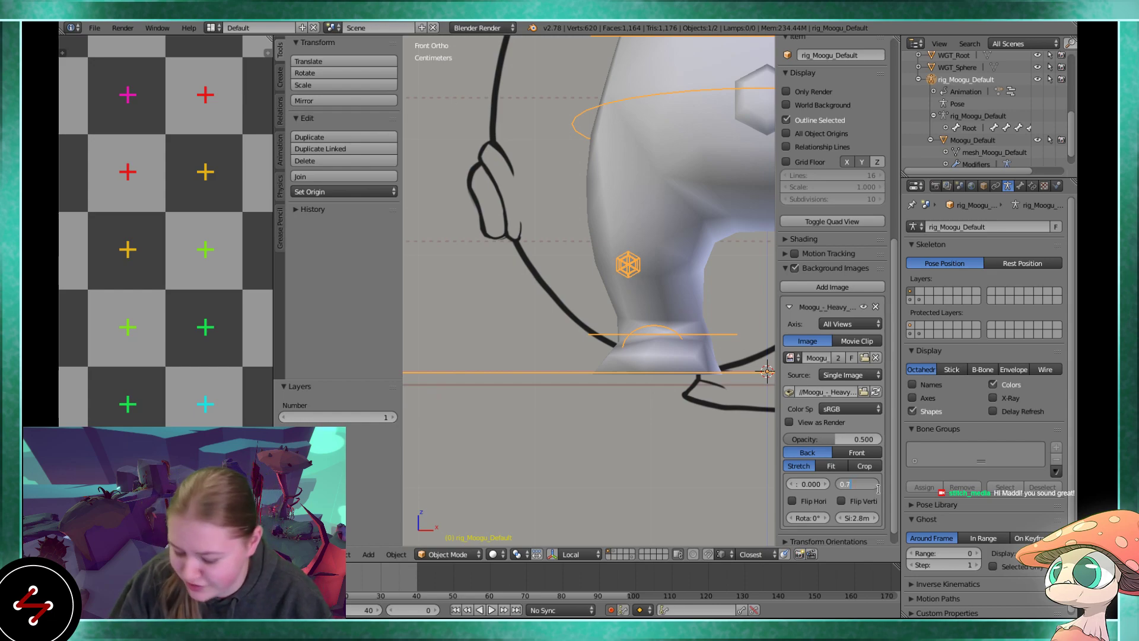
text(8)
key(Return)
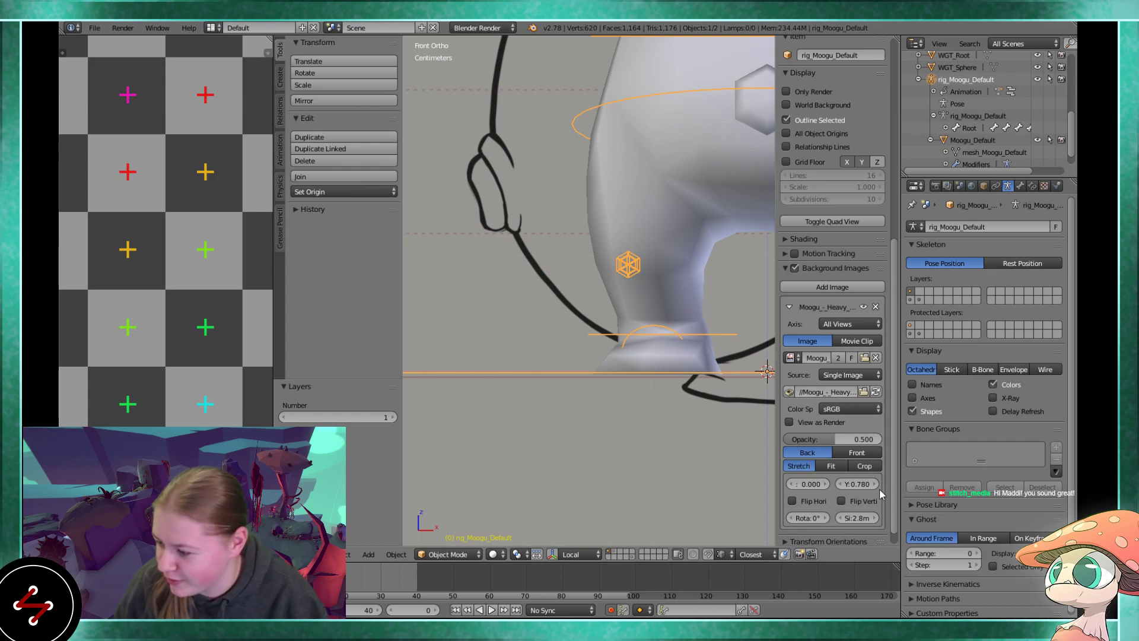
- Set the background image's vertical offset to 0.79
click(858, 485)
key(BackSpace)
text(9)
key(Return)
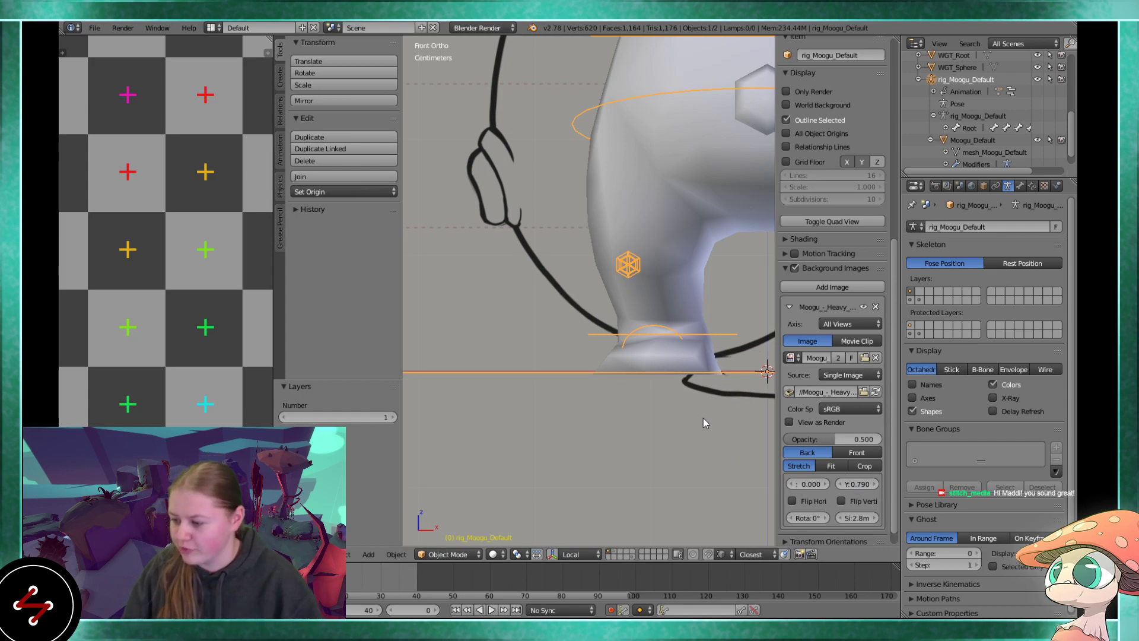
- Set the background image's horizontal offset to 0.9 to centre the front-view drawing behind the character
scroll(617, 296, down, 5)
scroll(610, 222, down, 1)
shift+middle_drag(610, 223, 580, 292)
drag(801, 484, 808, 484)
scroll(586, 297, up, 2)
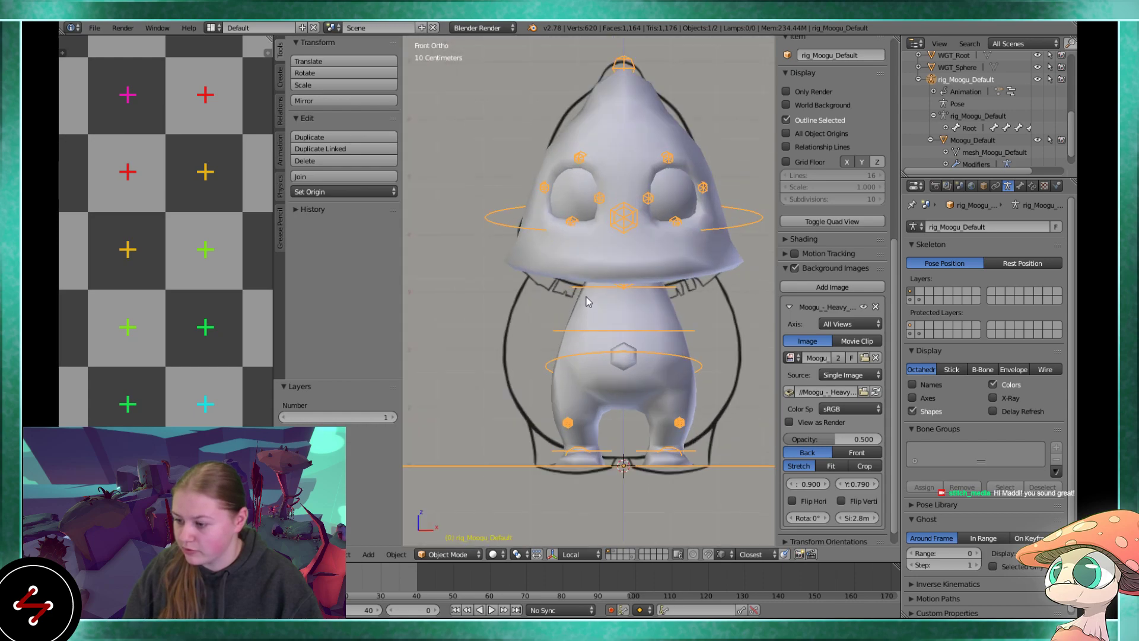
- Hide the rig_Moogu_Default armature and select the Moogu_Default character mesh
scroll(578, 304, up, 3)
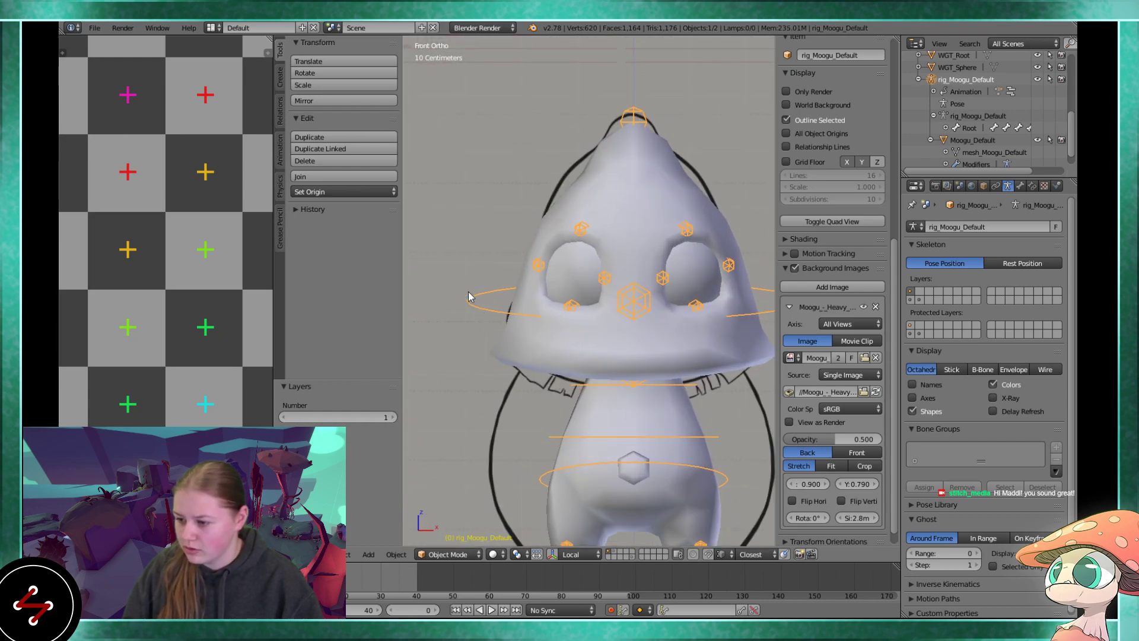
key(h)
right_click(521, 300)
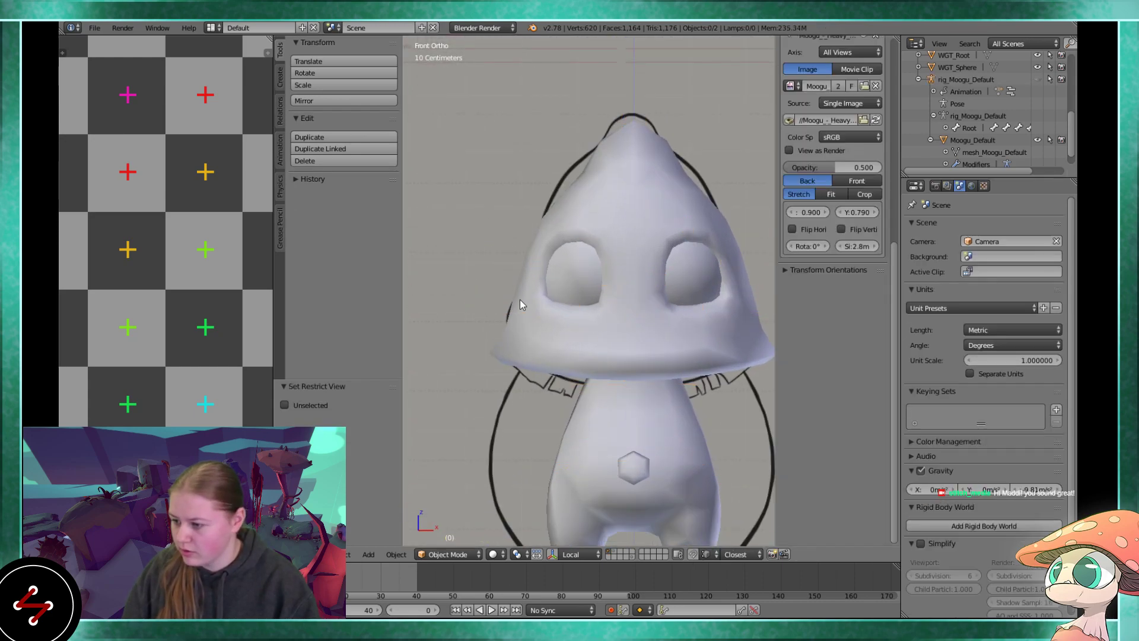
- Inspect the Moogu_Default mesh's topology against the heavy drawing in front view, in Edit Mode with nothing selected
scroll(525, 293, down, 3)
scroll(523, 246, up, 1)
key(Tab)
scroll(538, 271, down, 2)
key(a)
scroll(537, 279, up, 2)
shift+middle_drag(582, 347, 634, 298)
key(KP_1)
scroll(634, 298, up, 3)
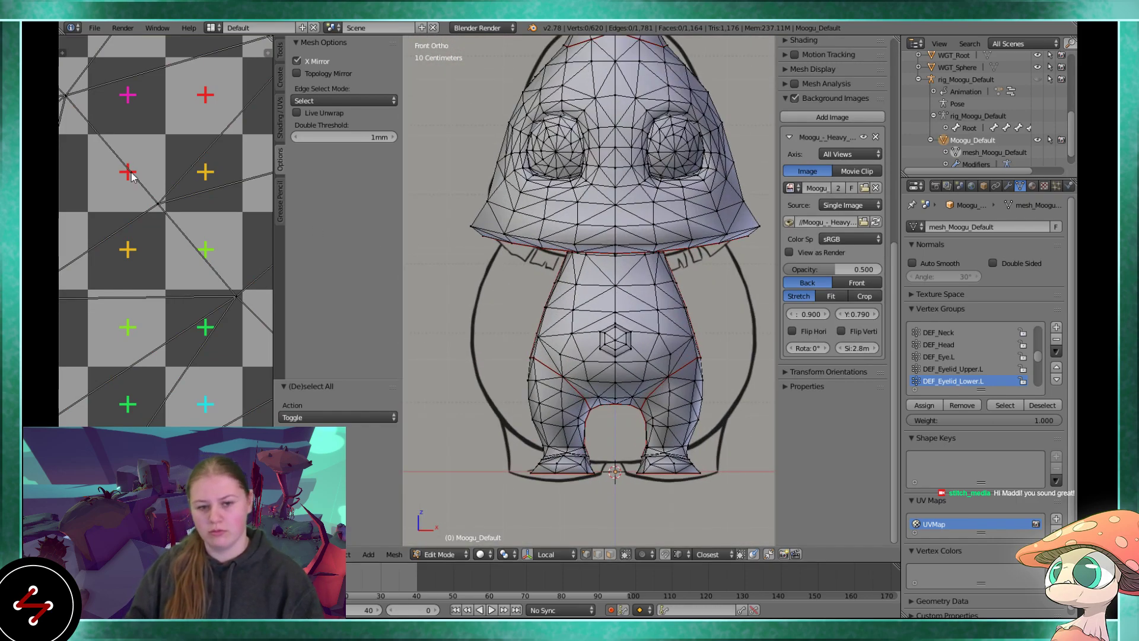
- Shrink the UV editor area to a narrow strip to widen the 3D viewport
scroll(578, 309, down, 4)
shift+scroll(578, 310, down, 2)
shift+middle_drag(597, 323, 579, 405)
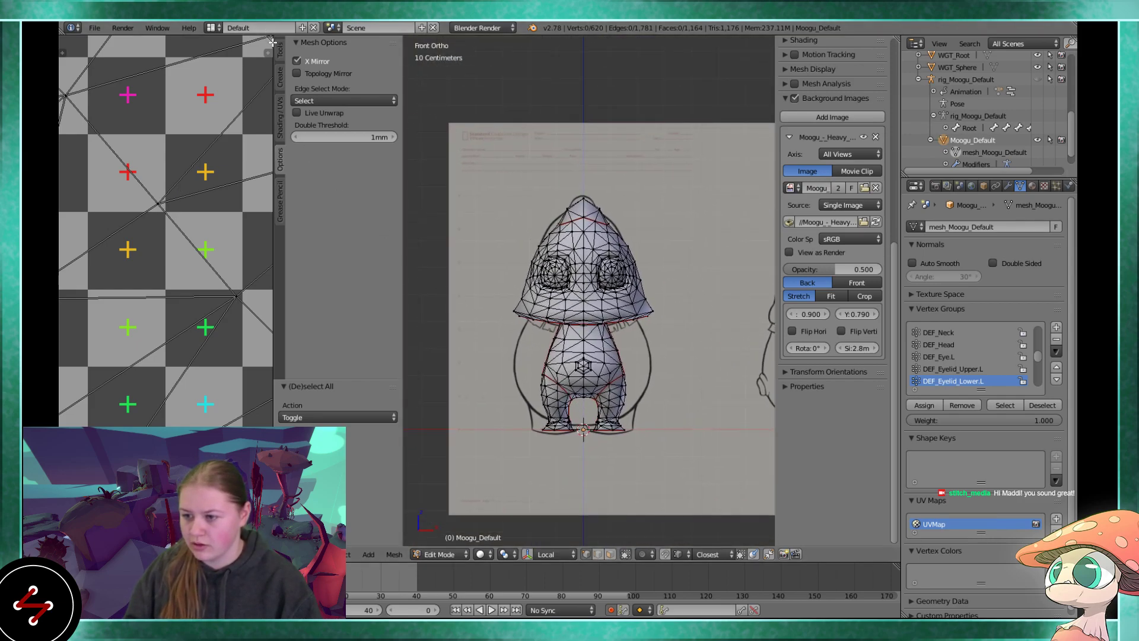
drag(273, 38, 79, 118)
scroll(505, 293, down, 1)
scroll(387, 478, up, 3)
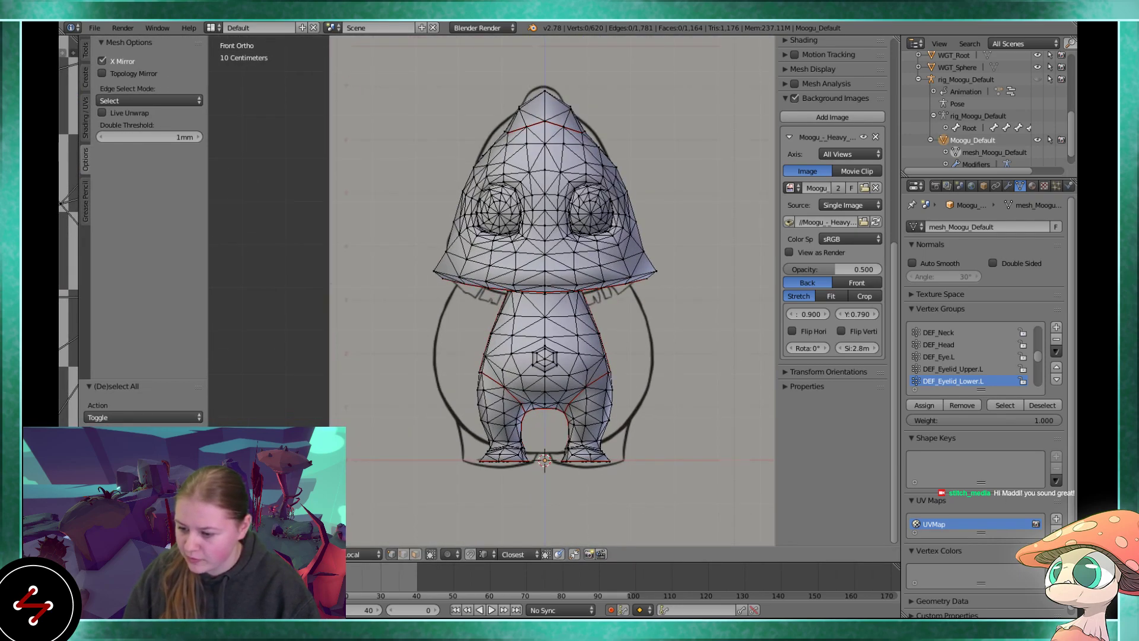
- Return to Object Mode, hide the Moogu_Default mesh and add a new plane at the scene origin
key(Tab)
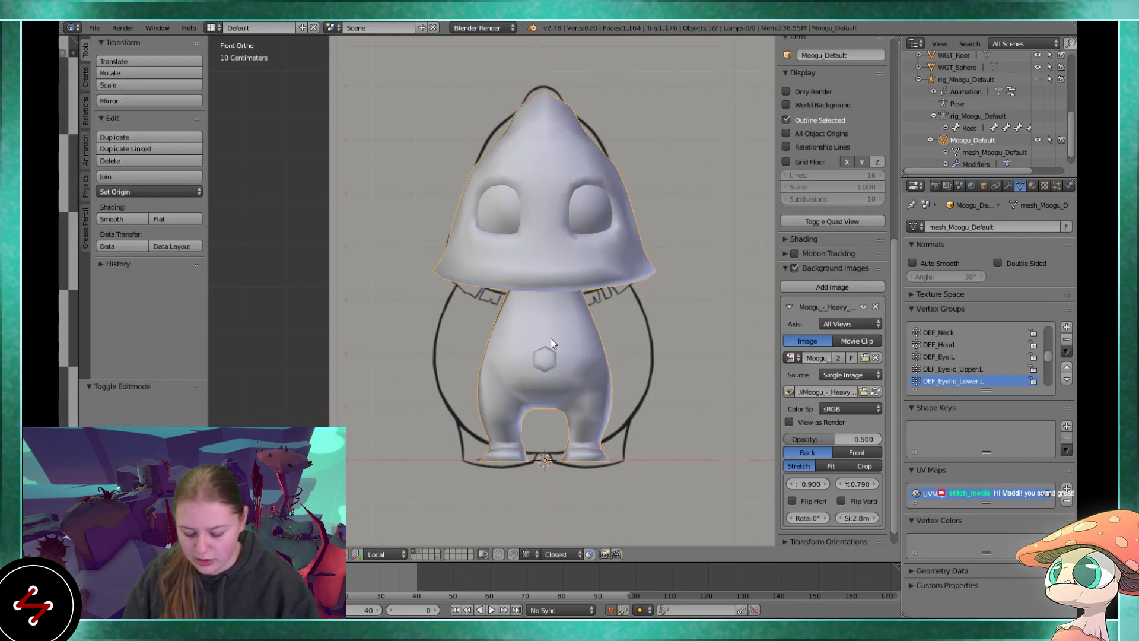
key(h)
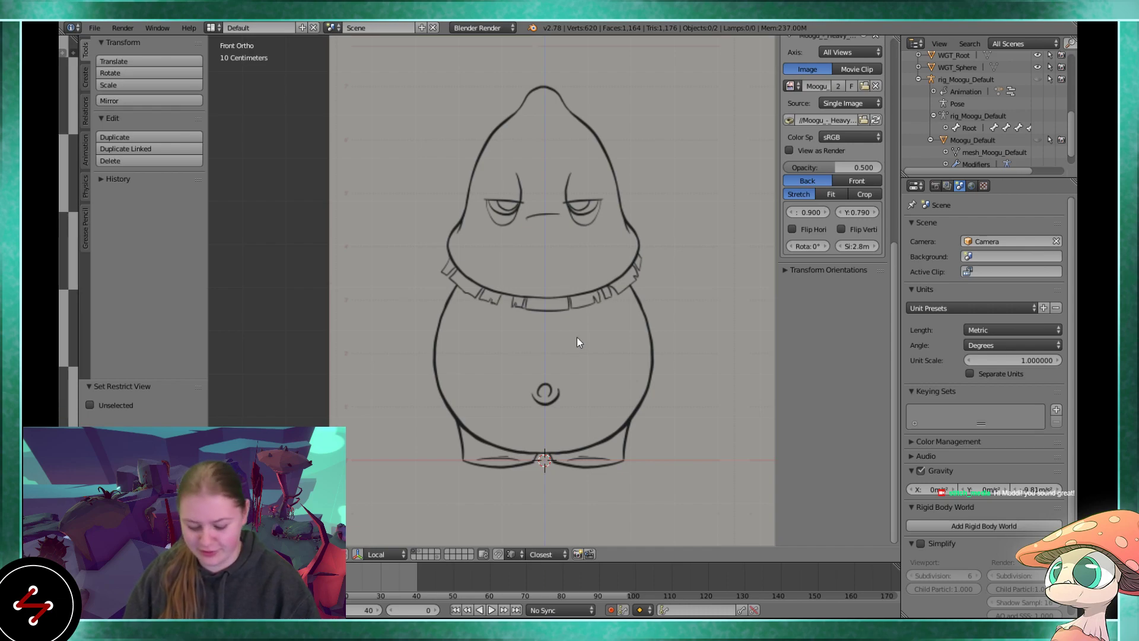
scroll(598, 391, up, 1)
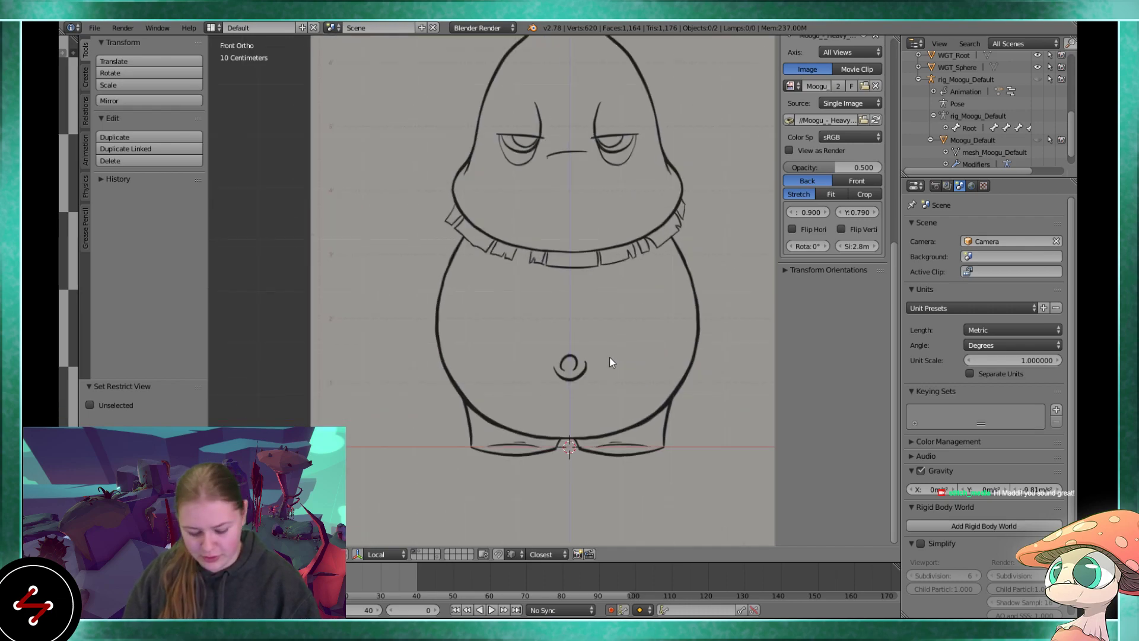
key(shift+a)
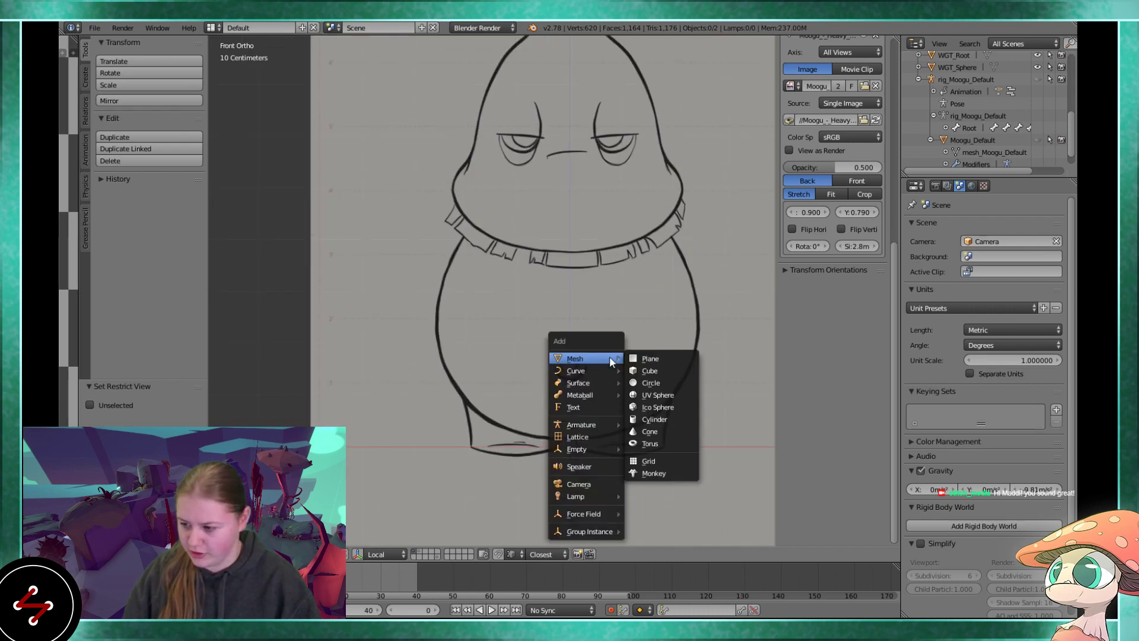
click(661, 359)
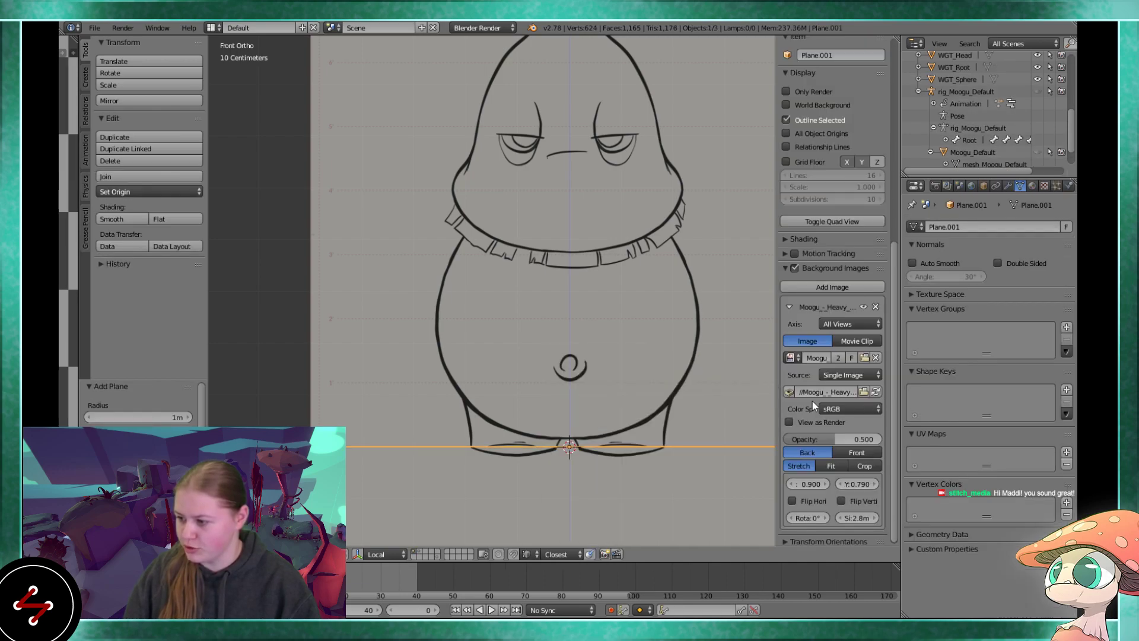
- Rename the new plane's mesh data to mesh_HeavyMoogu
scroll(822, 389, up, 8)
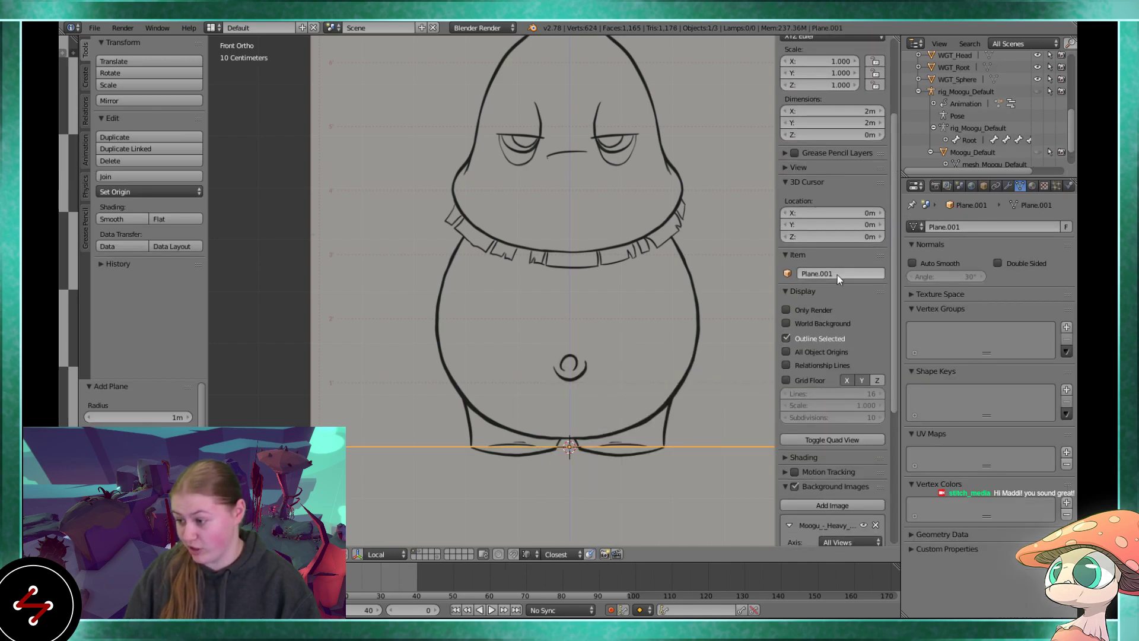
click(837, 275)
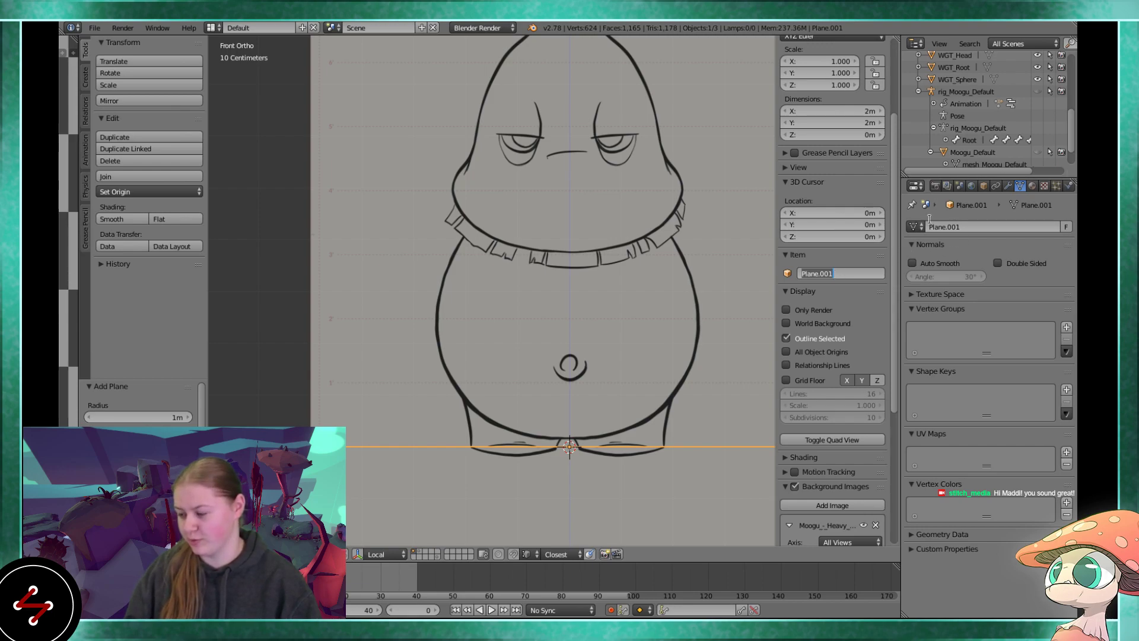
click(969, 230)
click(971, 230)
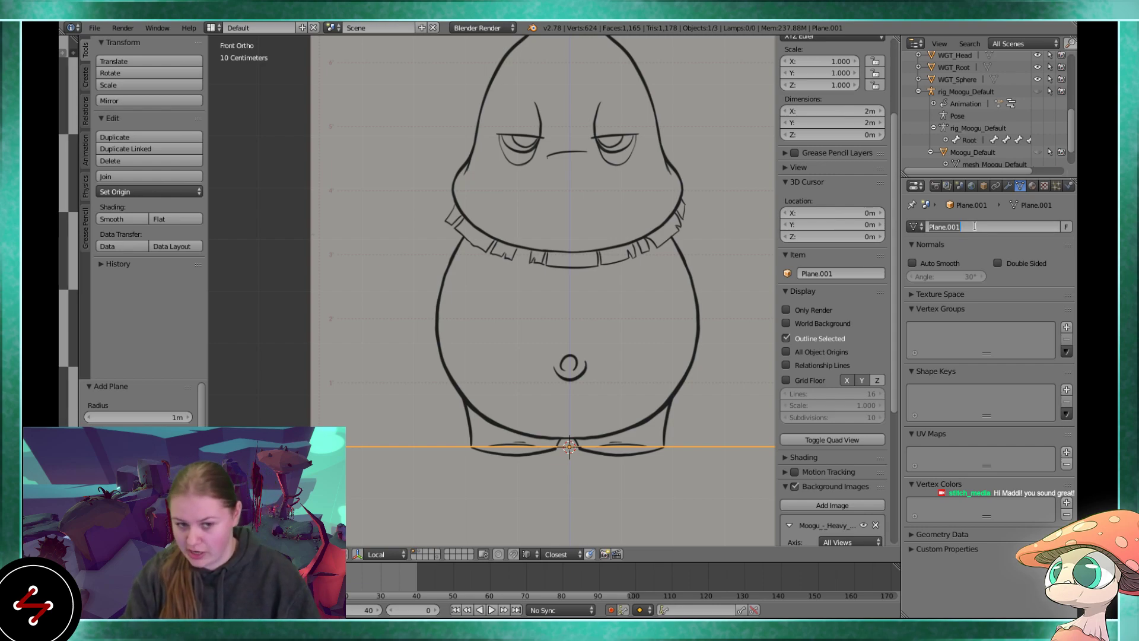
key(BackSpace)
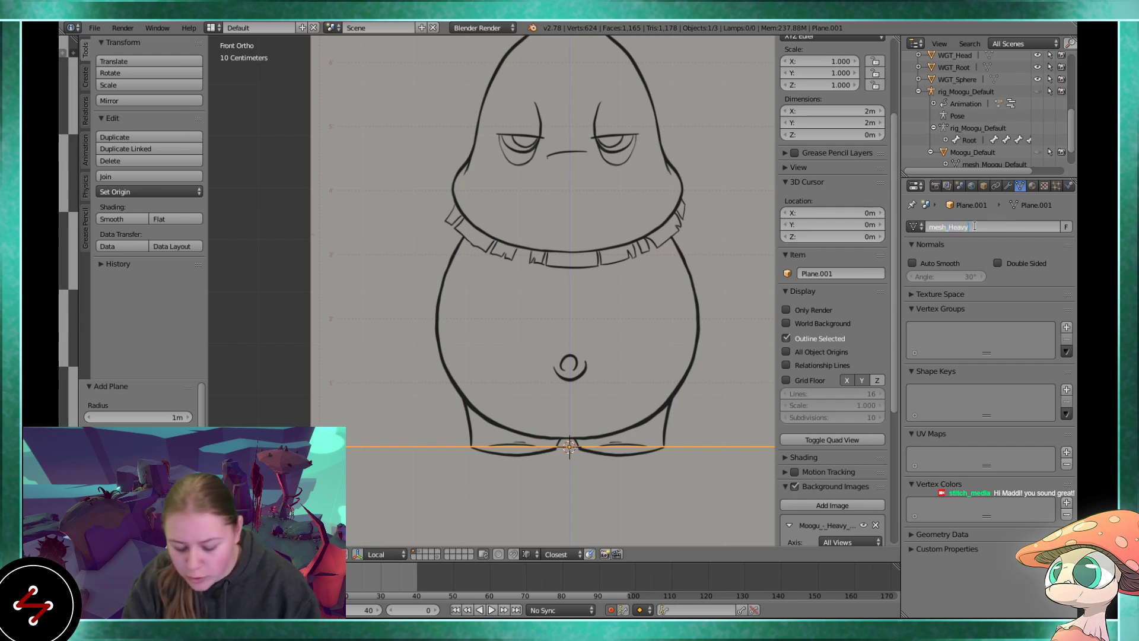
text(oogu)
key(Return)
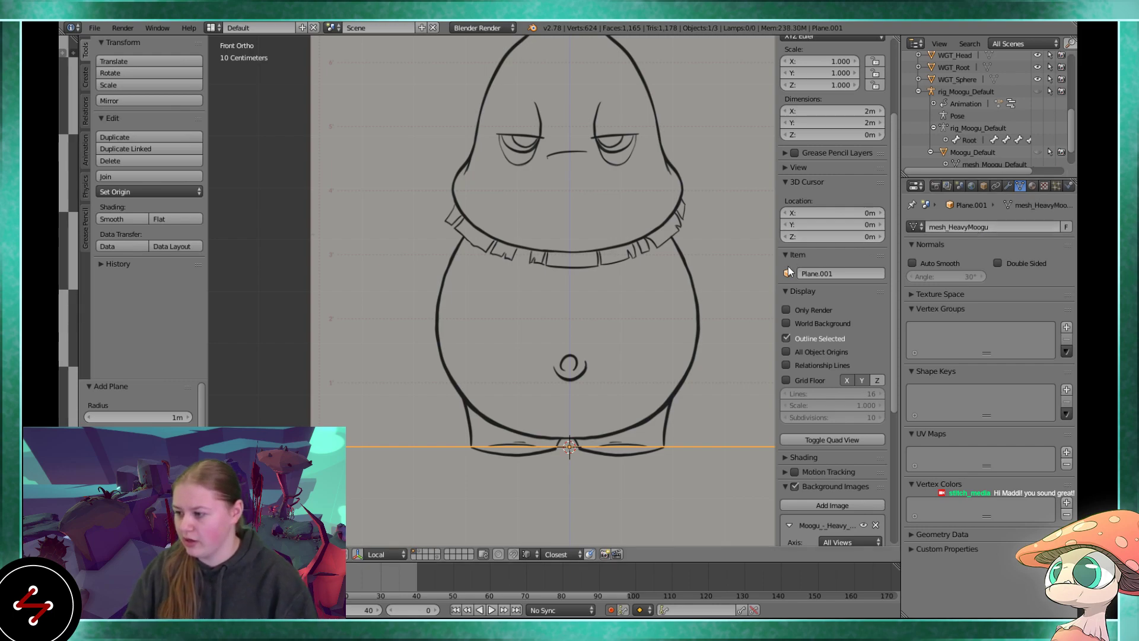
- Rename the plane object to HeavyMoogu
click(829, 271)
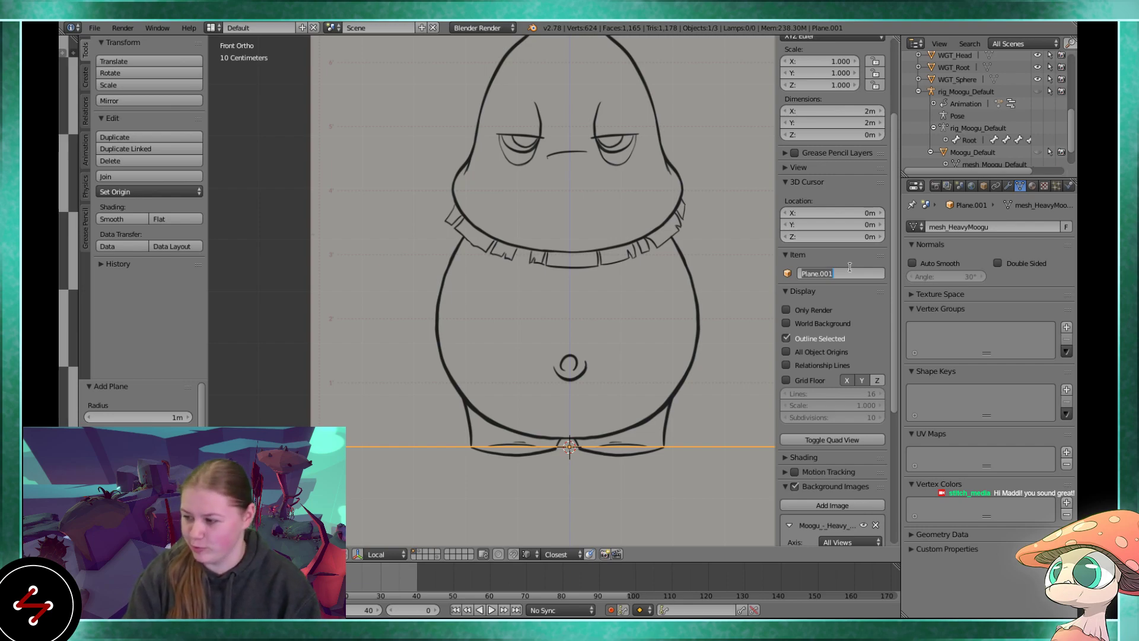
text(Heavy)
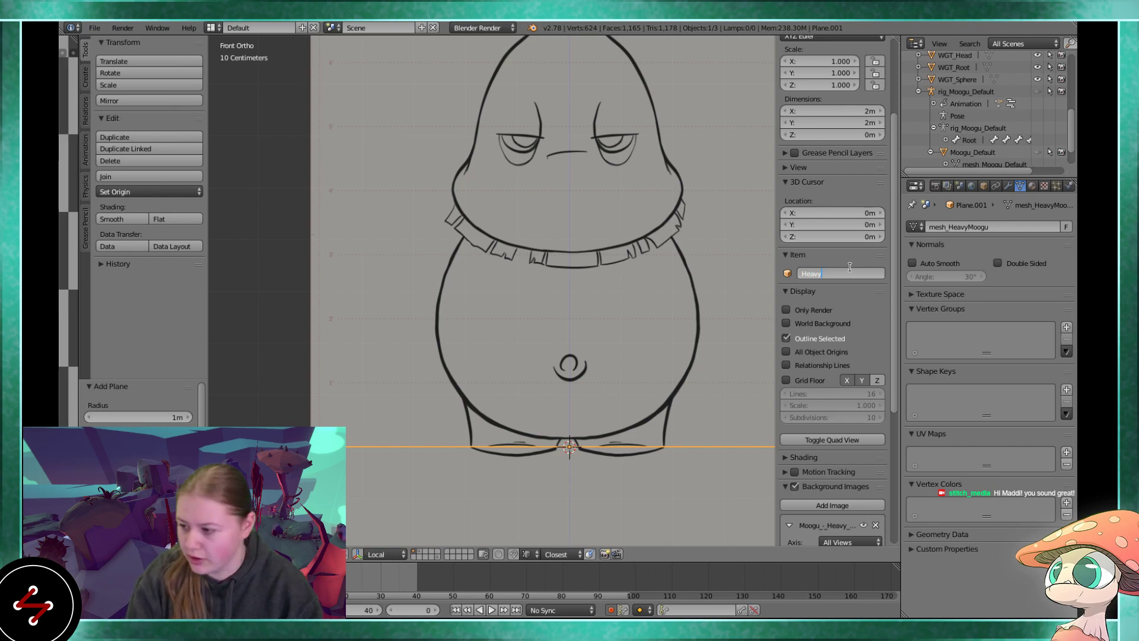
text(Moogu)
key(Return)
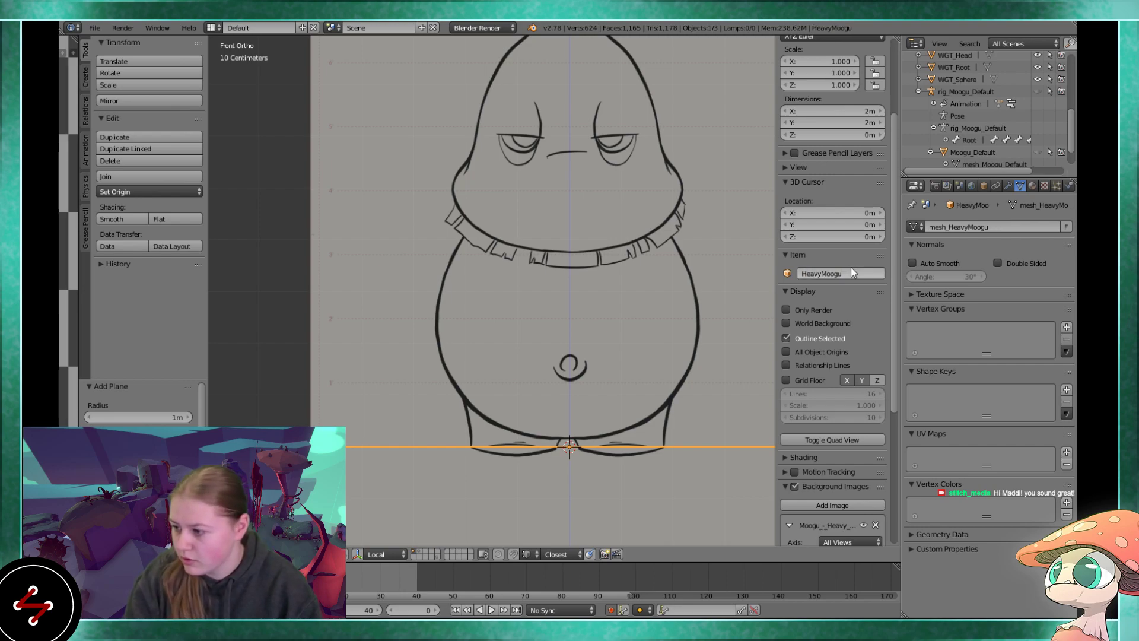
- Scale all vertices of the HeavyMoogu plane down to about 0.104 in Edit Mode
scroll(596, 277, down, 2)
scroll(595, 277, down, 2)
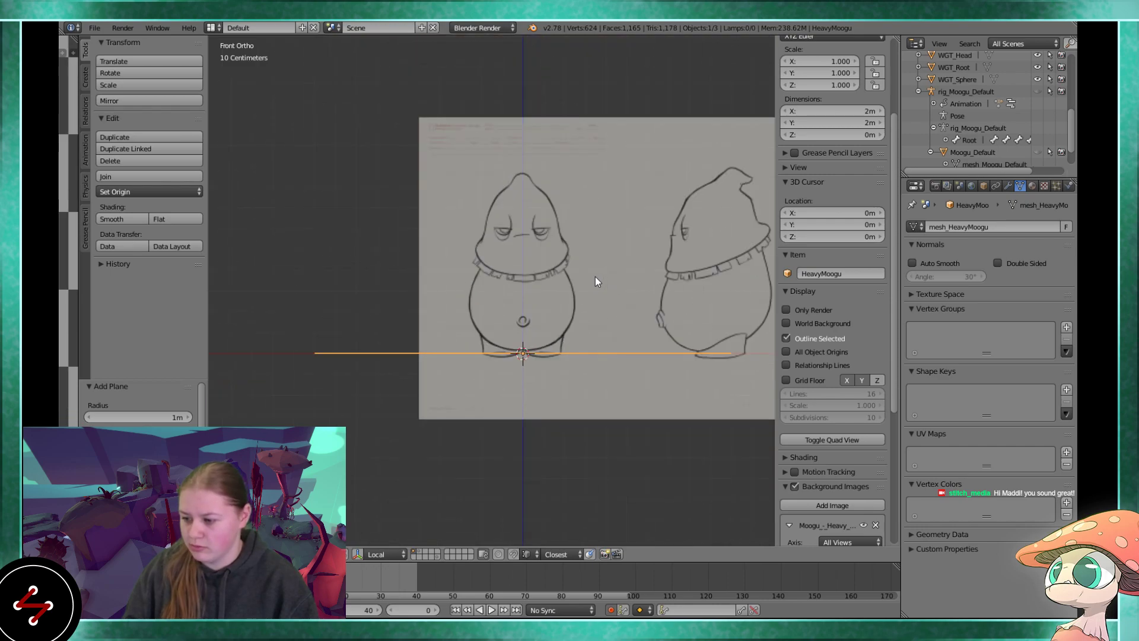
mouse_move(596, 276)
middle_down()
mouse_move(532, 243)
mouse_move(527, 322)
mouse_move(530, 287)
middle_up()
key(KP_1)
scroll(530, 287, up, 1)
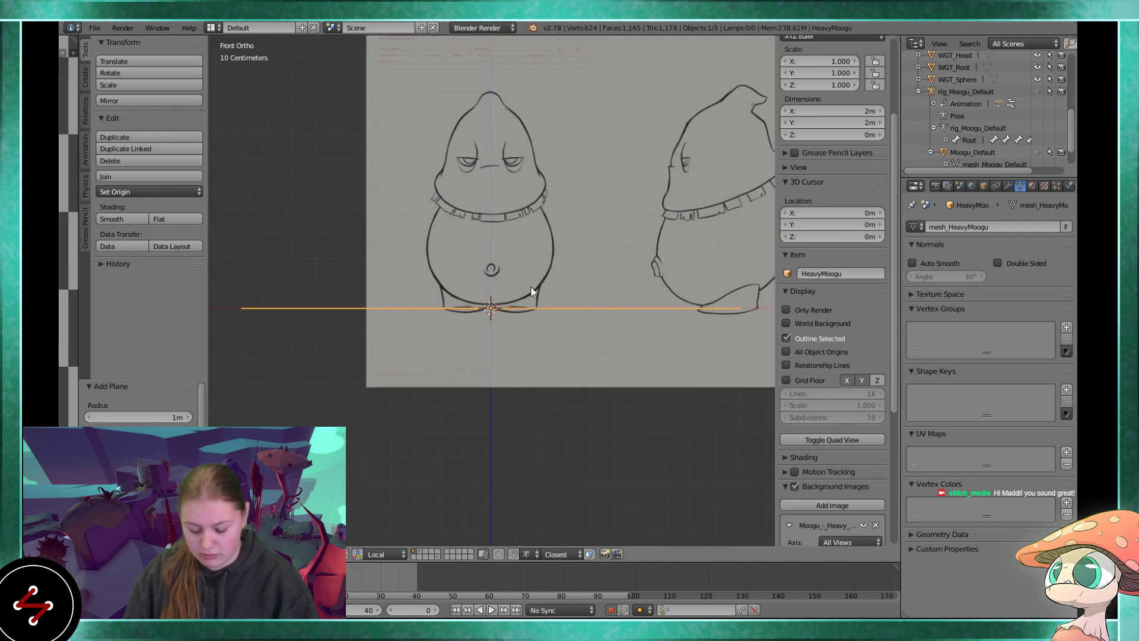
scroll(554, 233, down, 1)
key(Tab)
middle_drag(554, 232, 554, 330)
right_click(281, 487)
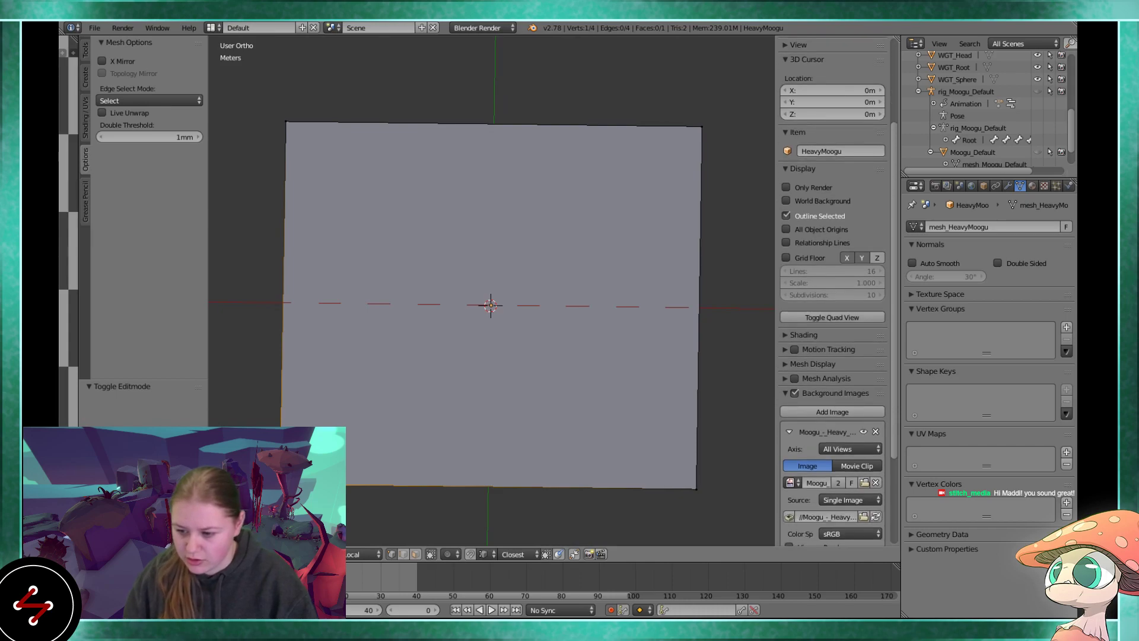
key(a)
key(KP_1)
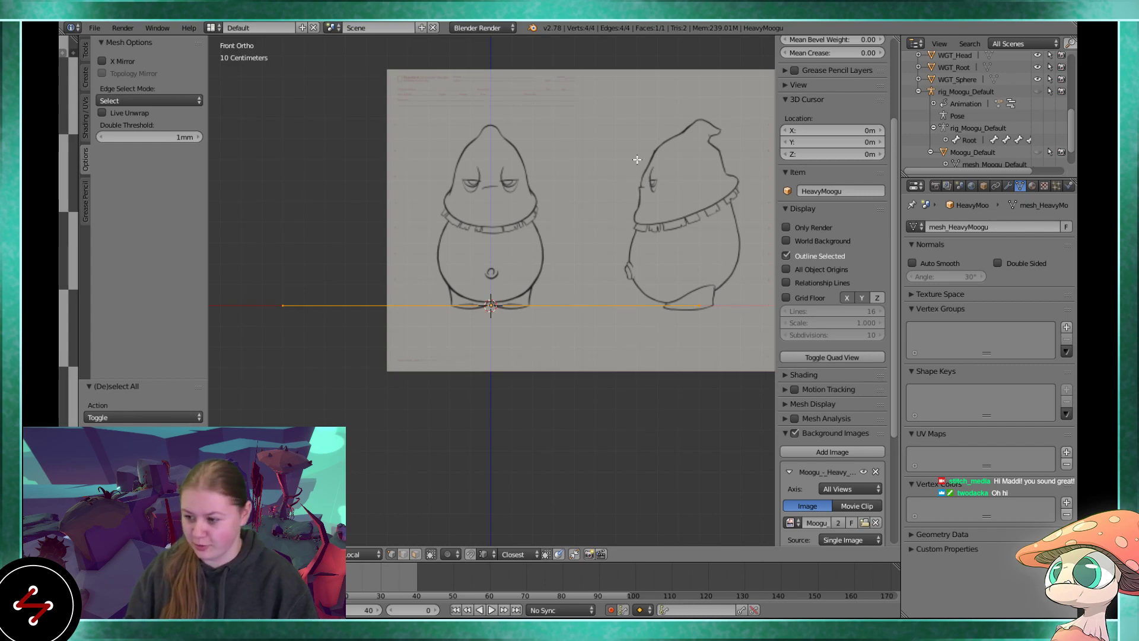
key(s)
click(509, 303)
- Move the plane up over the drawing's belly and rotate it about -87.4° from the right view so it faces front
shift+middle_drag(462, 319, 497, 336)
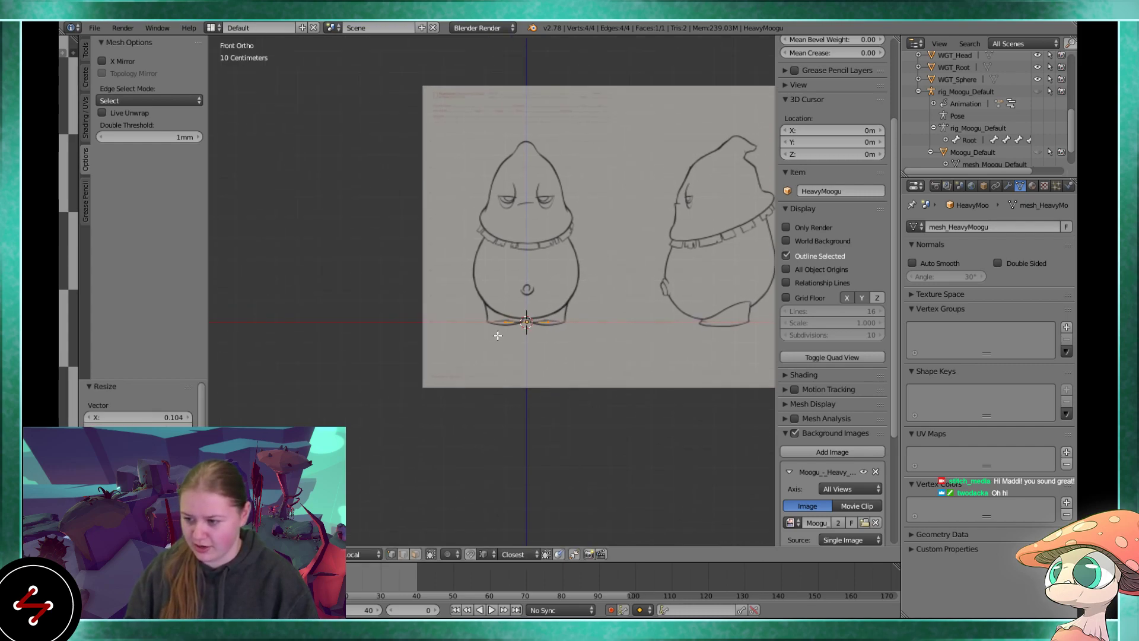
key(KP_3)
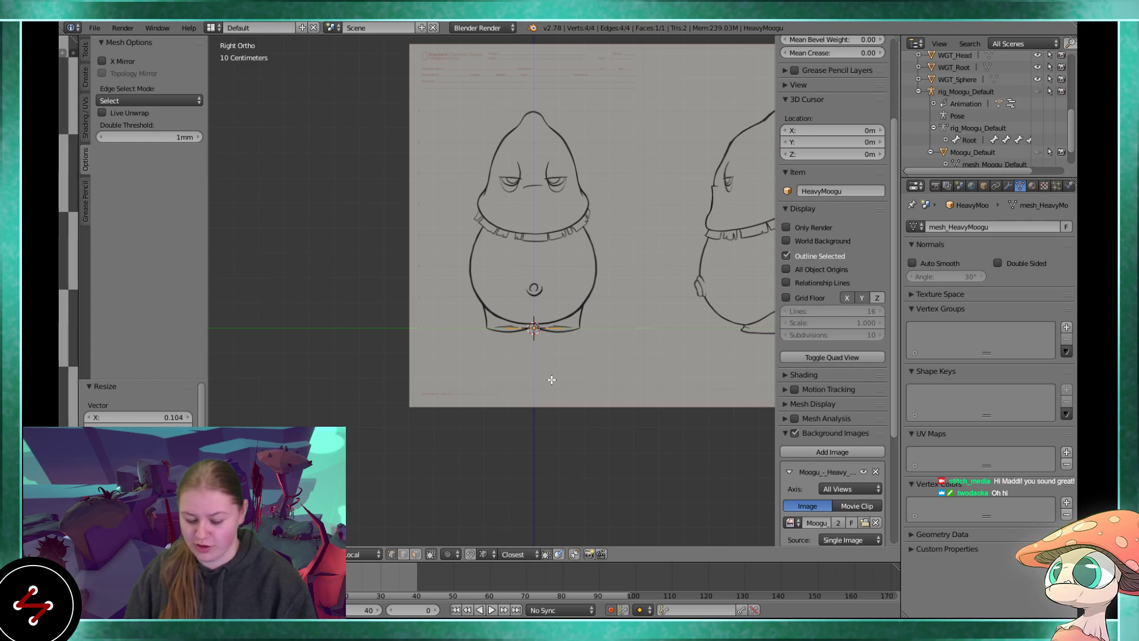
scroll(558, 376, up, 1)
key(g)
click(516, 308)
key(r)
click(548, 226)
key(KP_1)
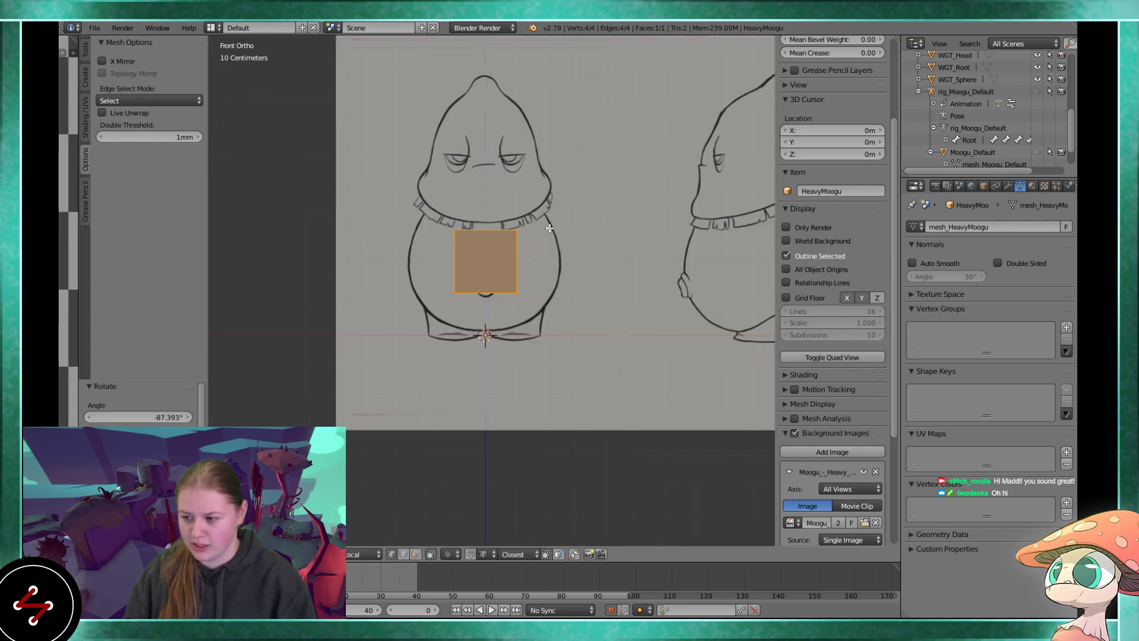
- Add one centred vertical loop cut to the plane
scroll(566, 262, up, 1)
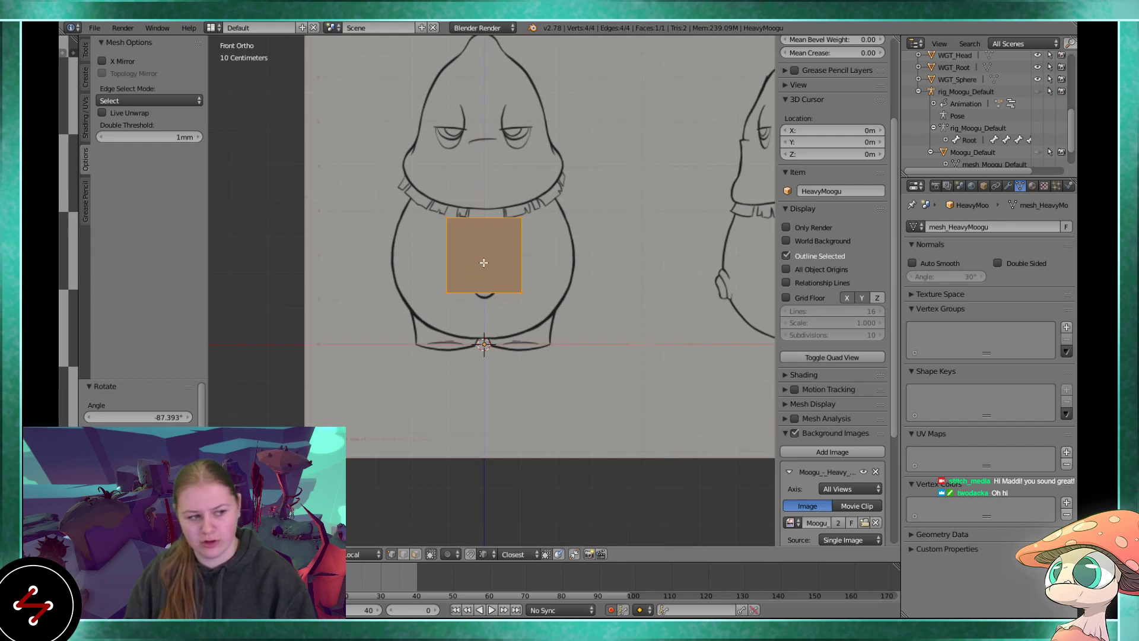
scroll(487, 264, up, 1)
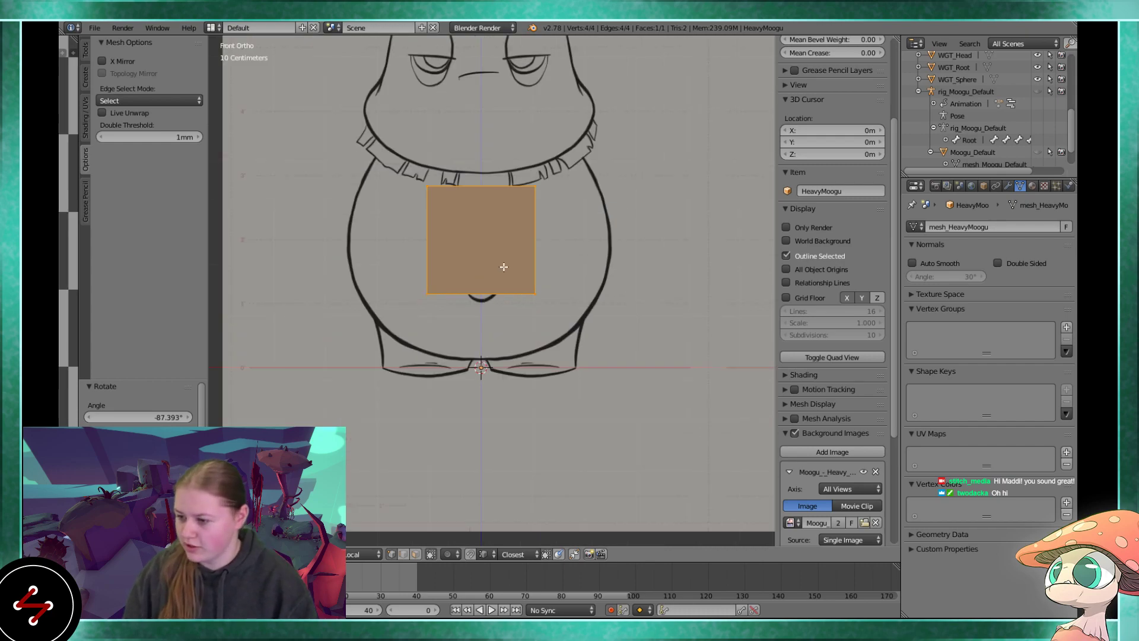
scroll(556, 270, up, 2)
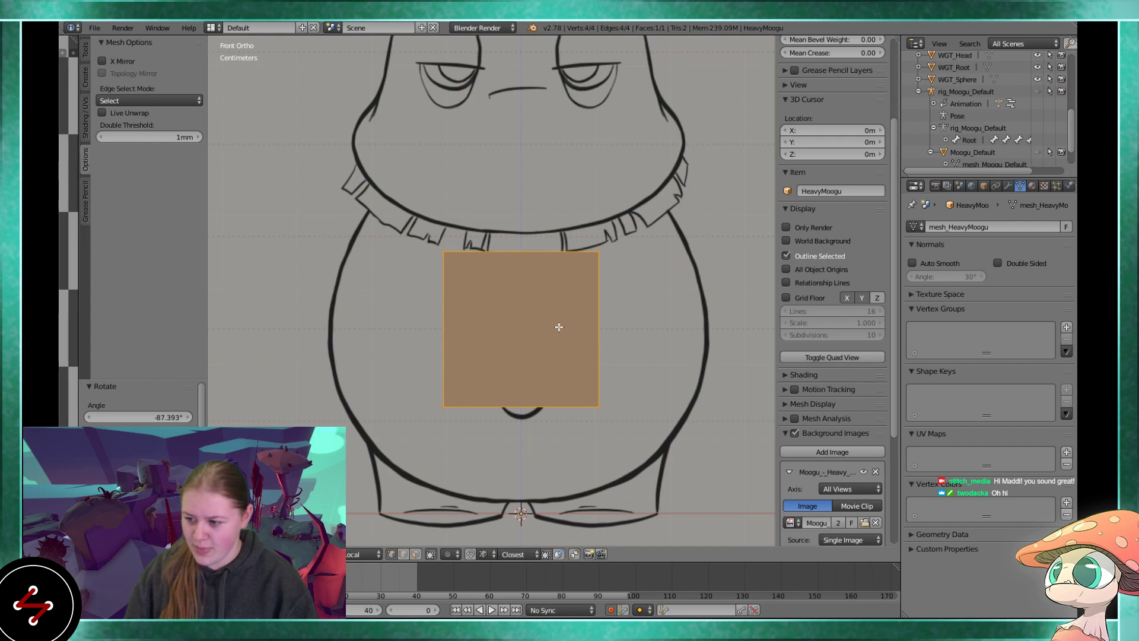
key(ctrl+r)
click(522, 259)
right_click(521, 259)
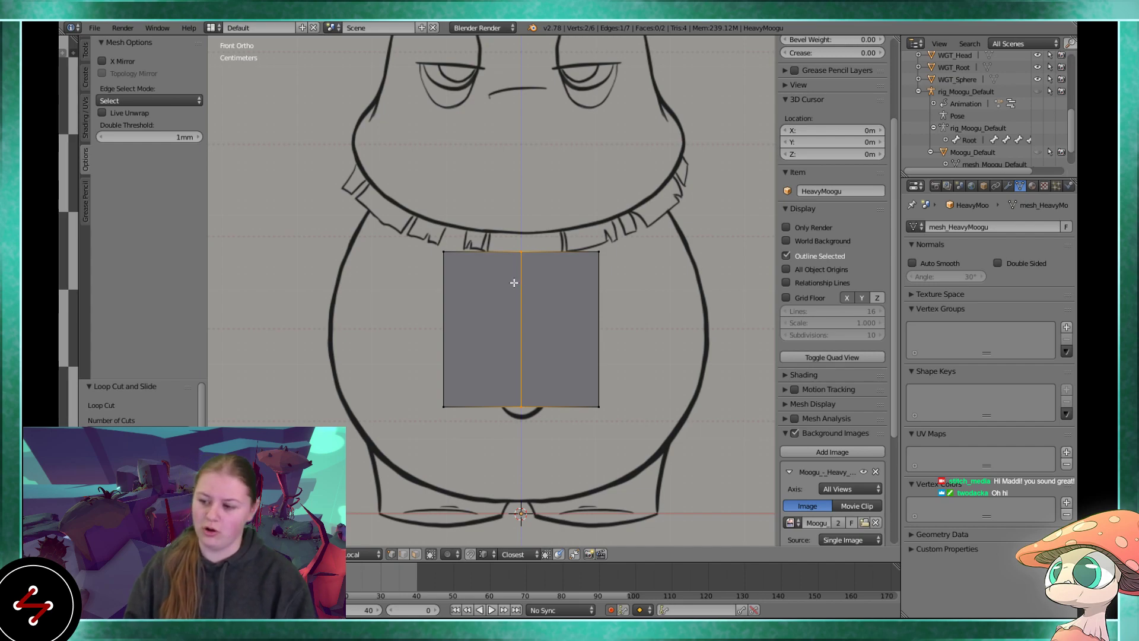
- Delete the two outer vertices of the plane's left half, keeping the right half, and return to Object Mode
scroll(484, 294, up, 1)
shift+middle_drag(443, 287, 447, 229)
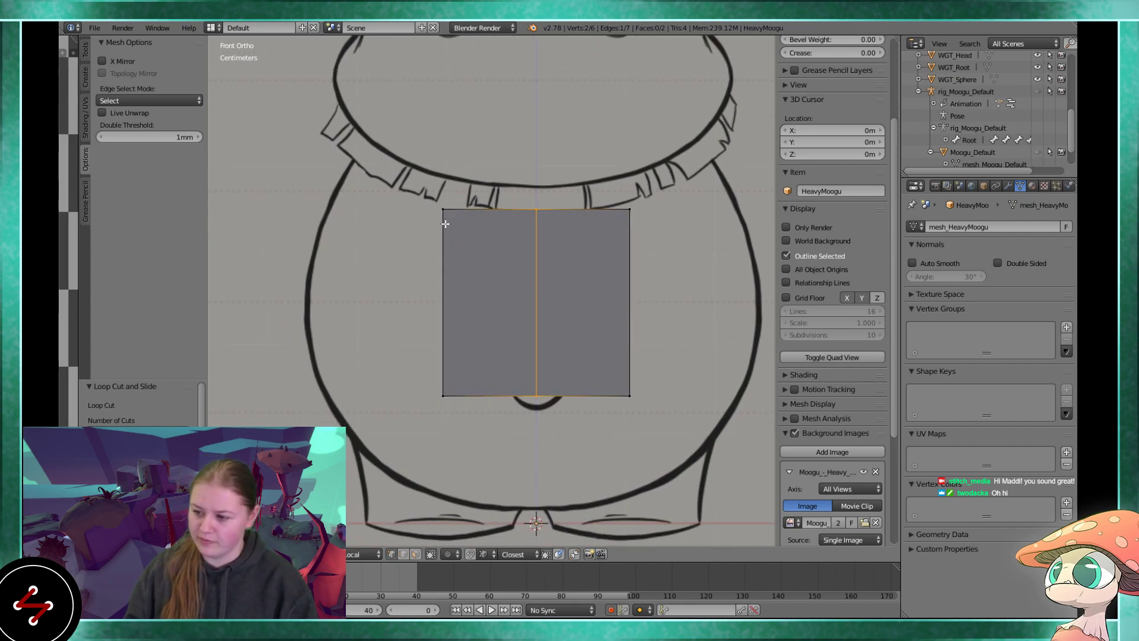
right_click(446, 238)
shift+right_click(439, 393)
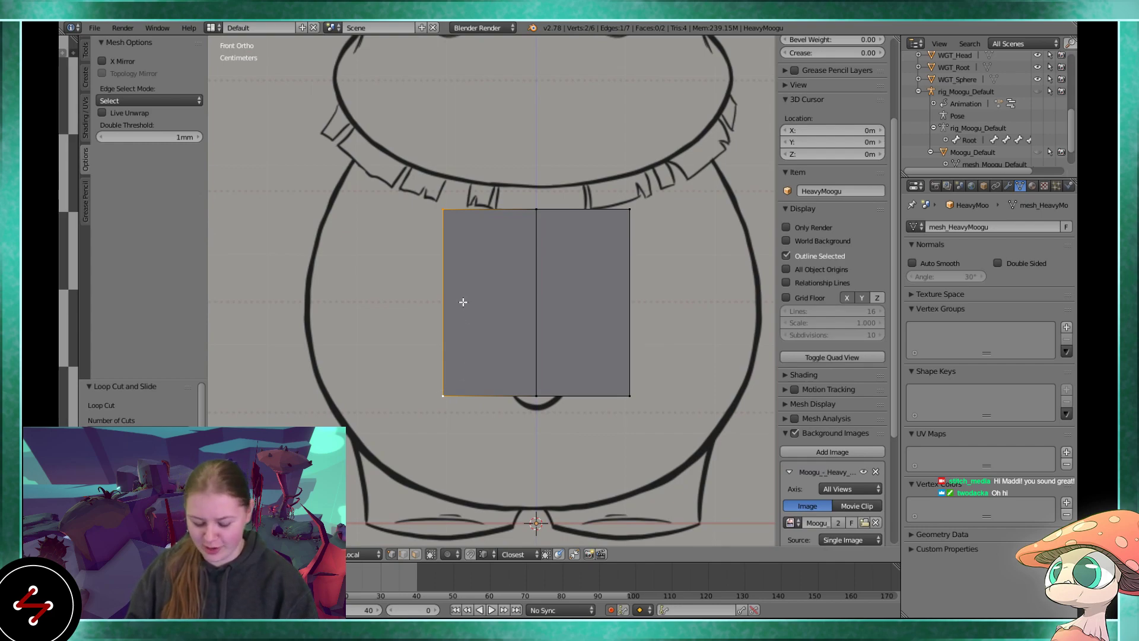
key(x)
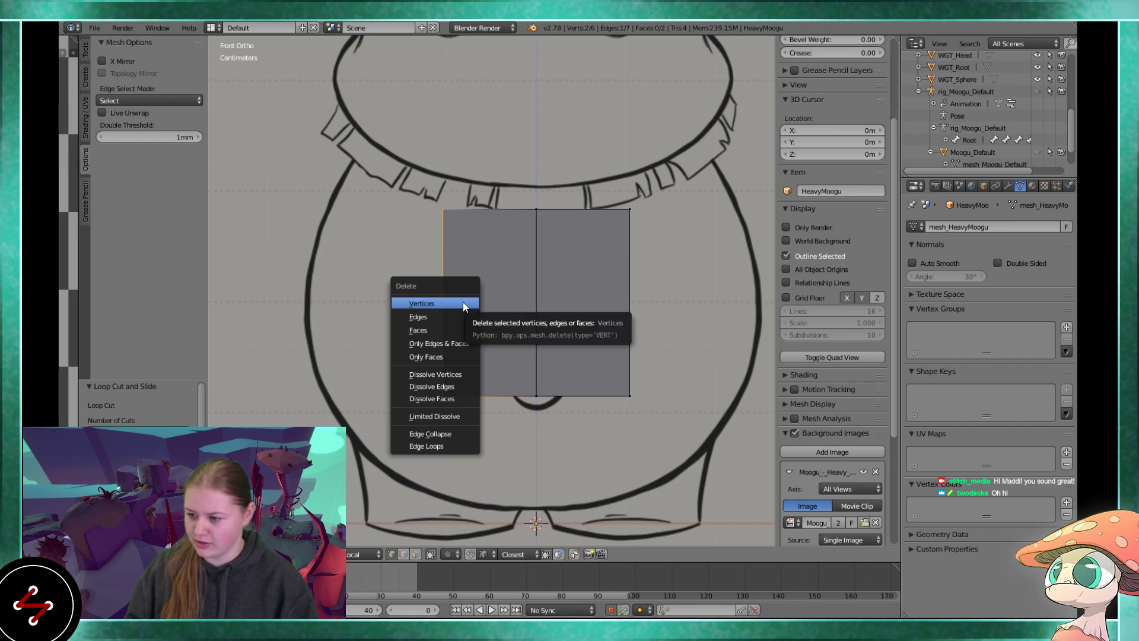
click(462, 304)
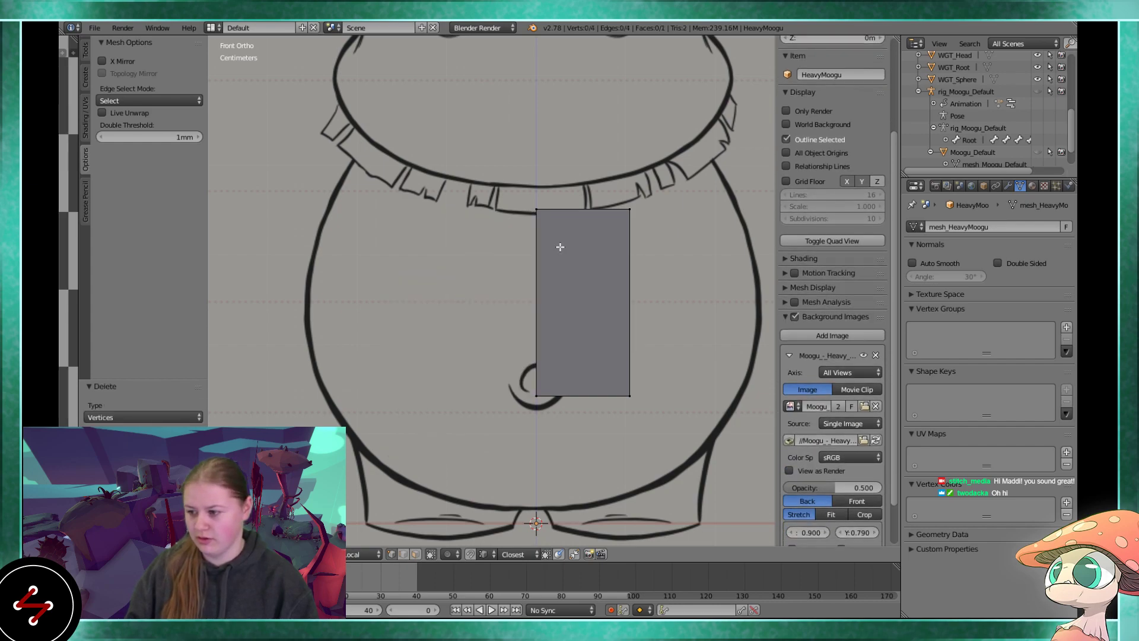
key(Tab)
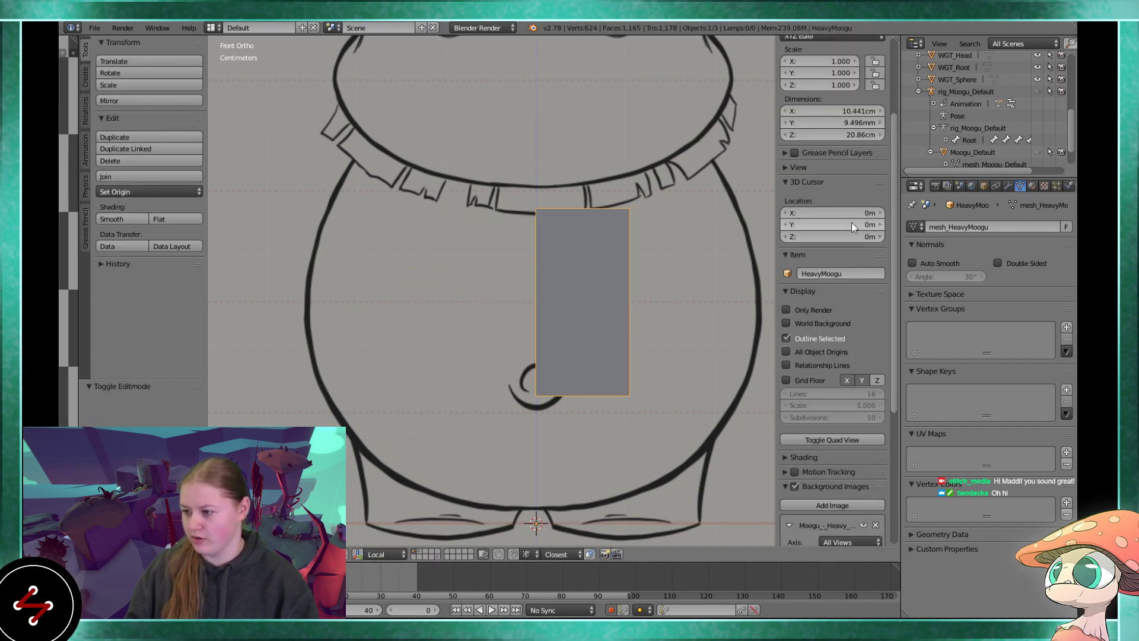
scroll(852, 222, down, 5)
scroll(639, 255, down, 5)
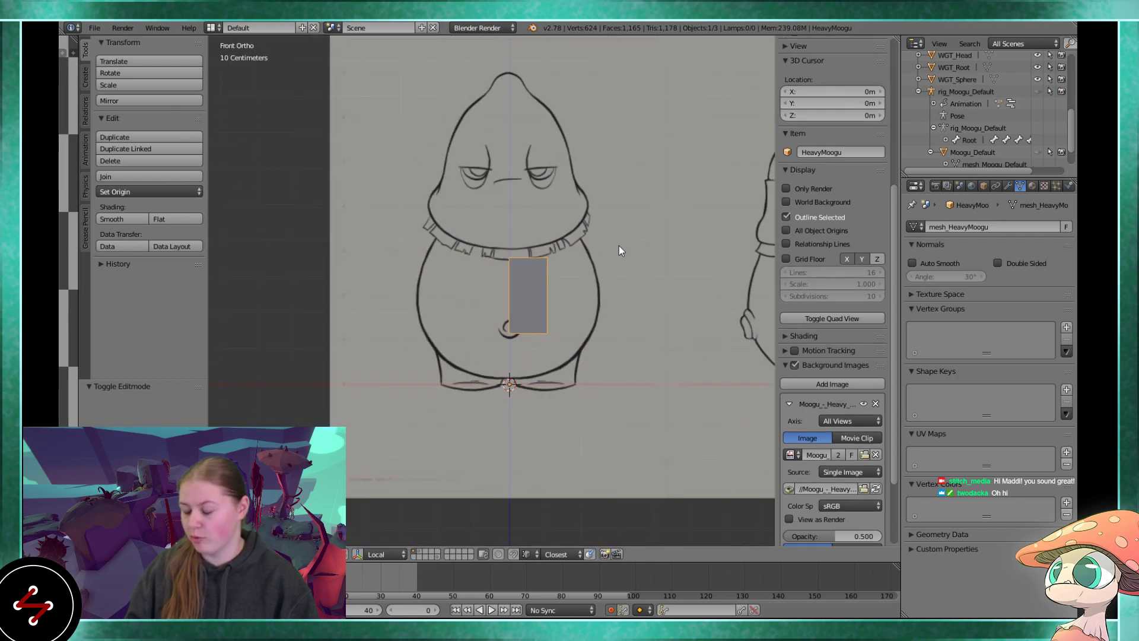
- Add a Mirror modifier on the X axis with Clipping enabled to the HeavyMoogu half plane
scroll(618, 246, up, 2)
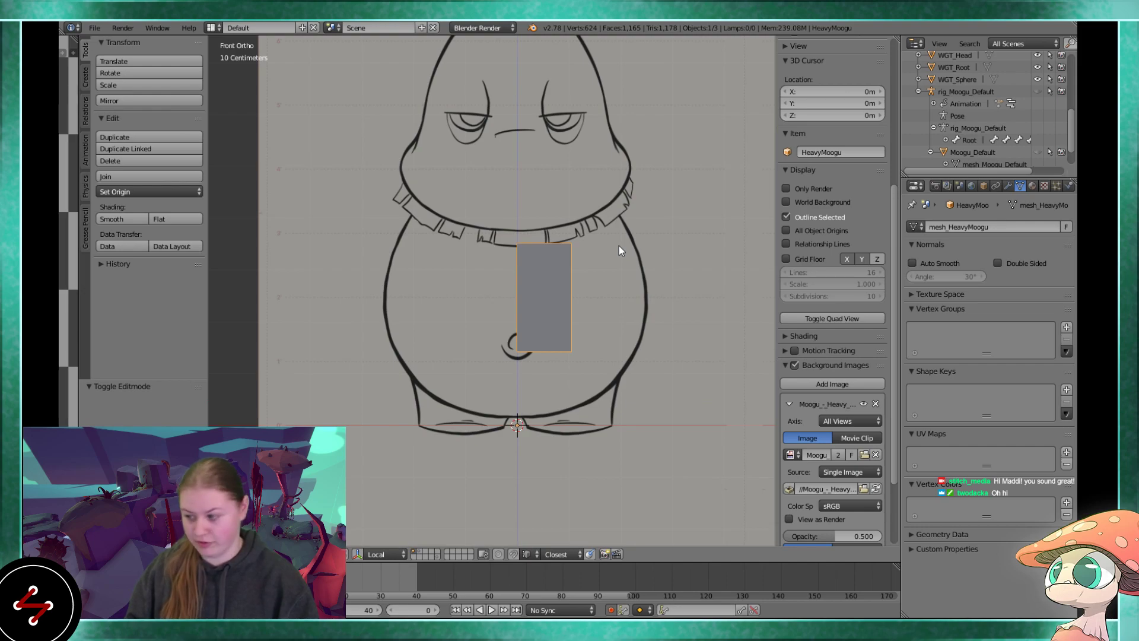
click(1009, 184)
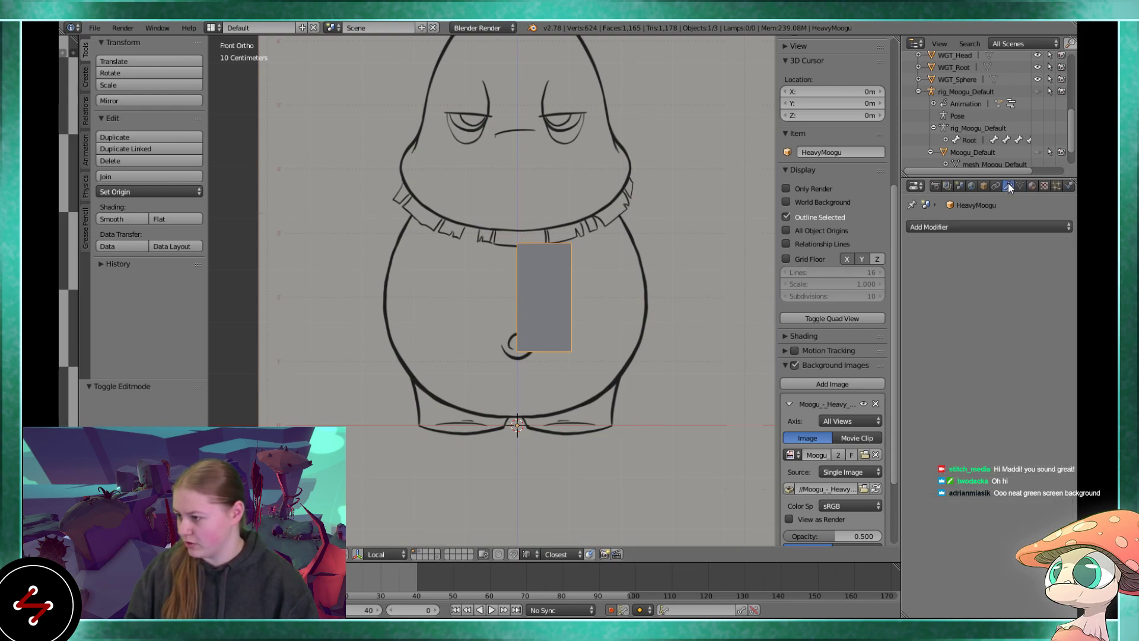
click(950, 227)
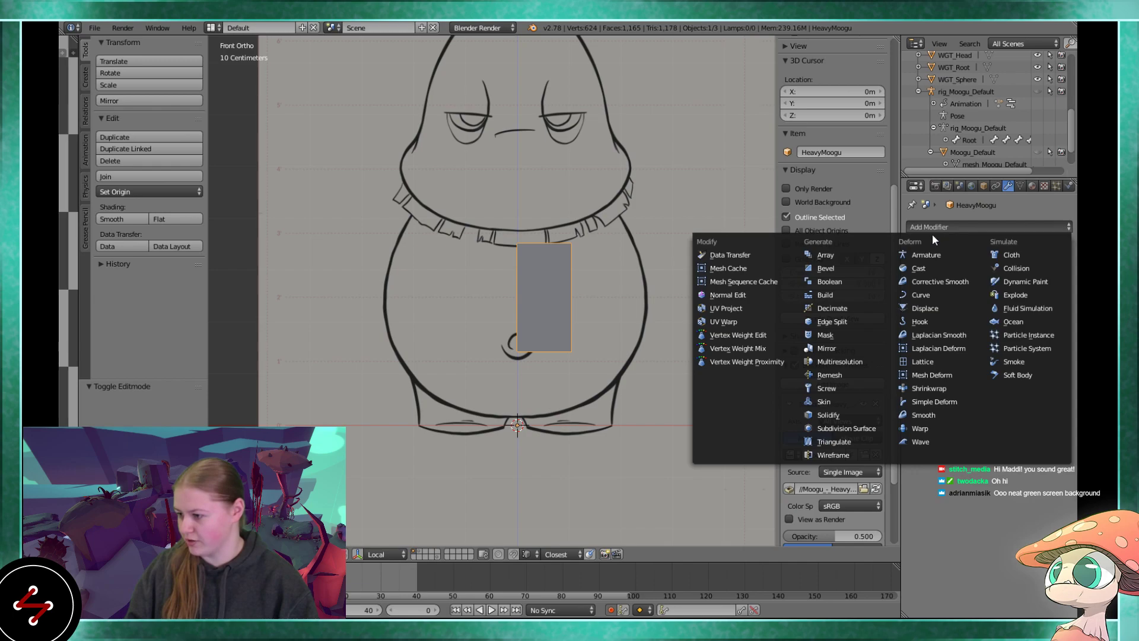
click(844, 348)
scroll(592, 275, up, 3)
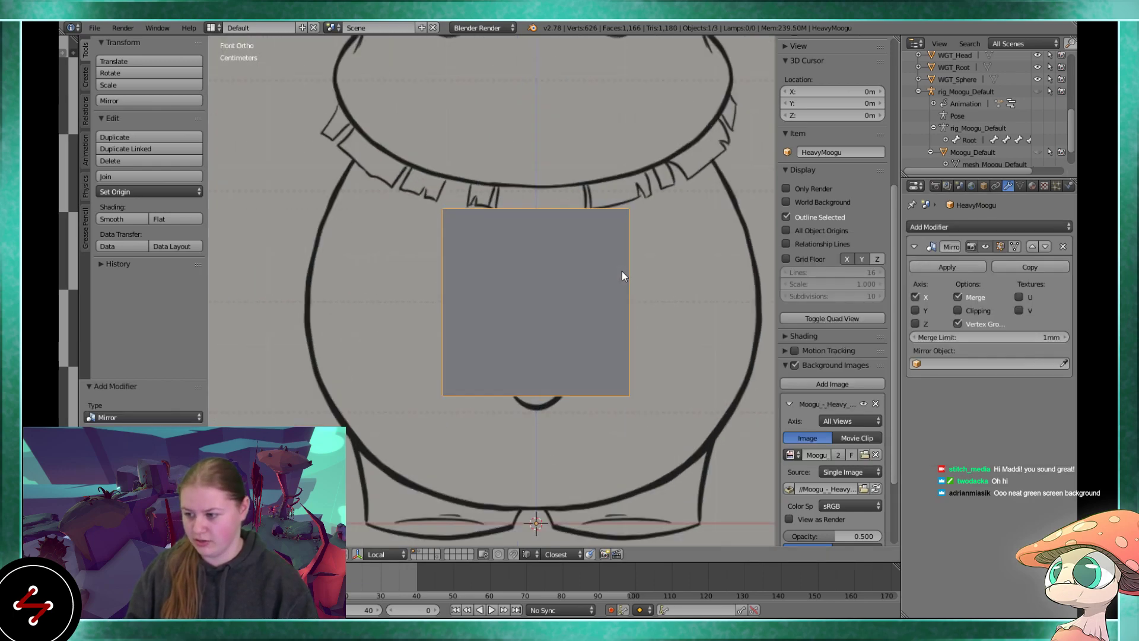
click(958, 311)
key(Tab)
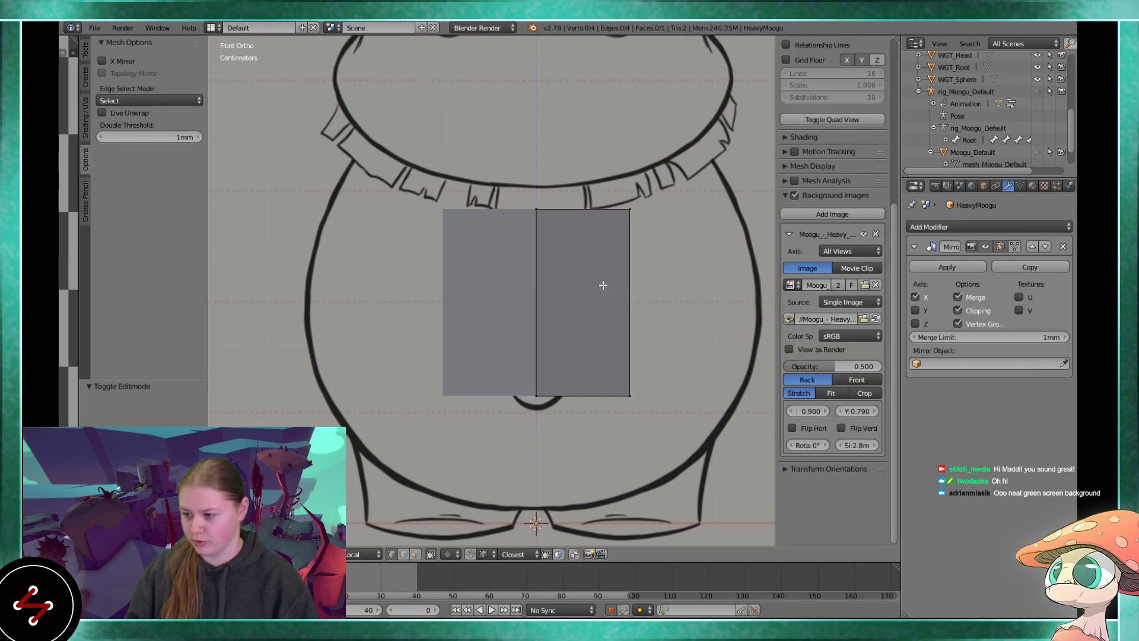
scroll(594, 258, down, 4)
key(Tab)
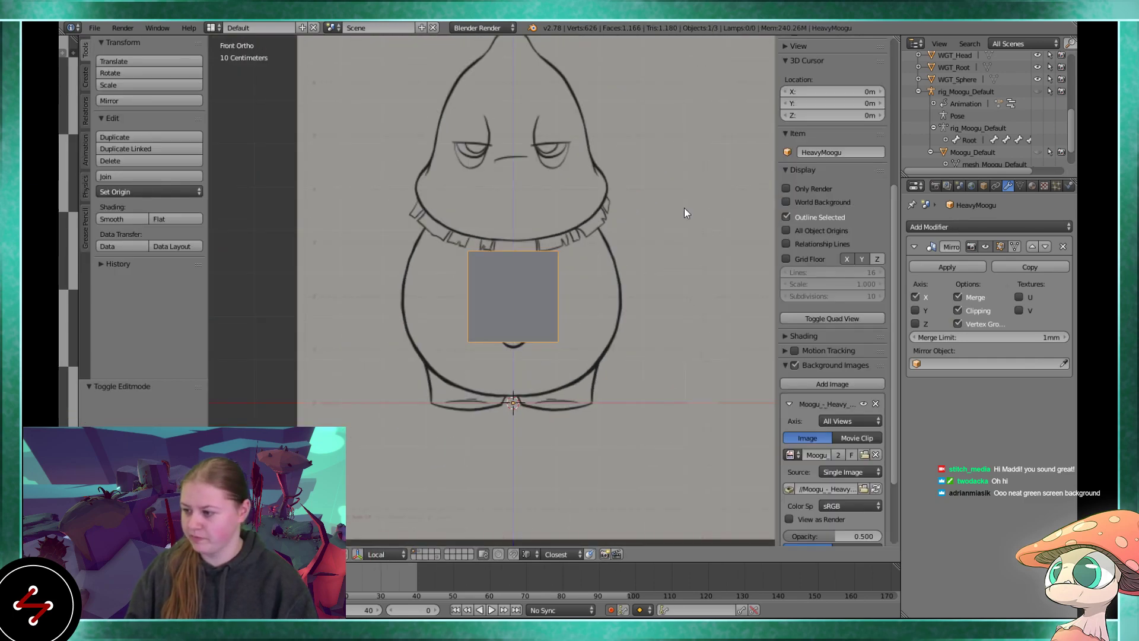
- Split the 3D viewport into two side-by-side views of the reference drawing
scroll(582, 217, down, 3)
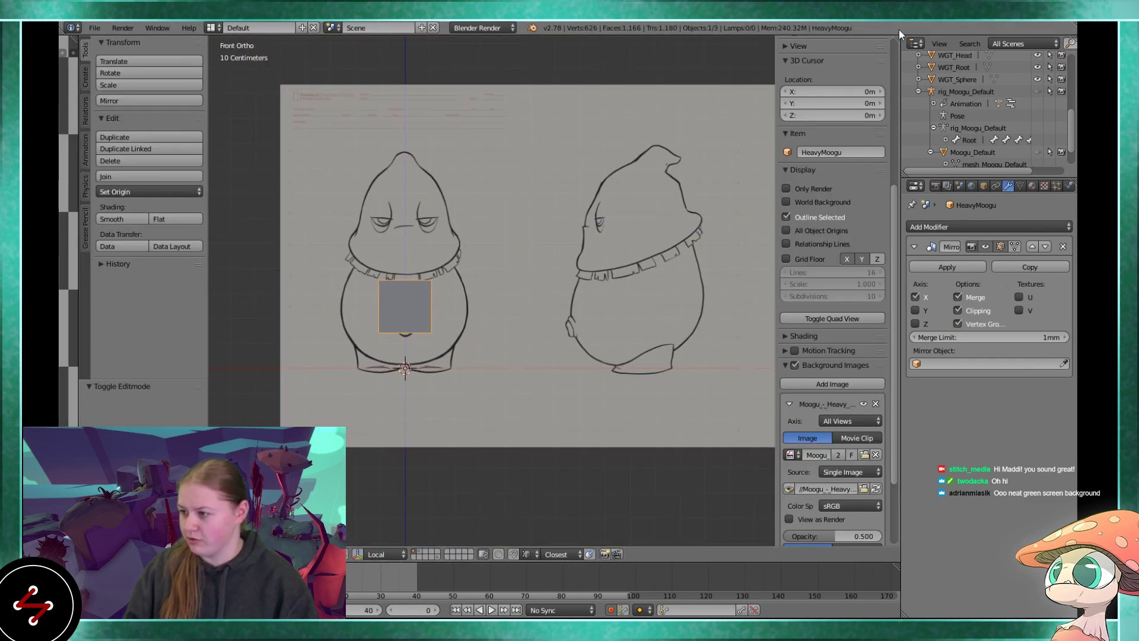
drag(899, 41, 513, 248)
key(t)
key(n)
key(t)
key(t)
key(n)
scroll(817, 464, down, 2)
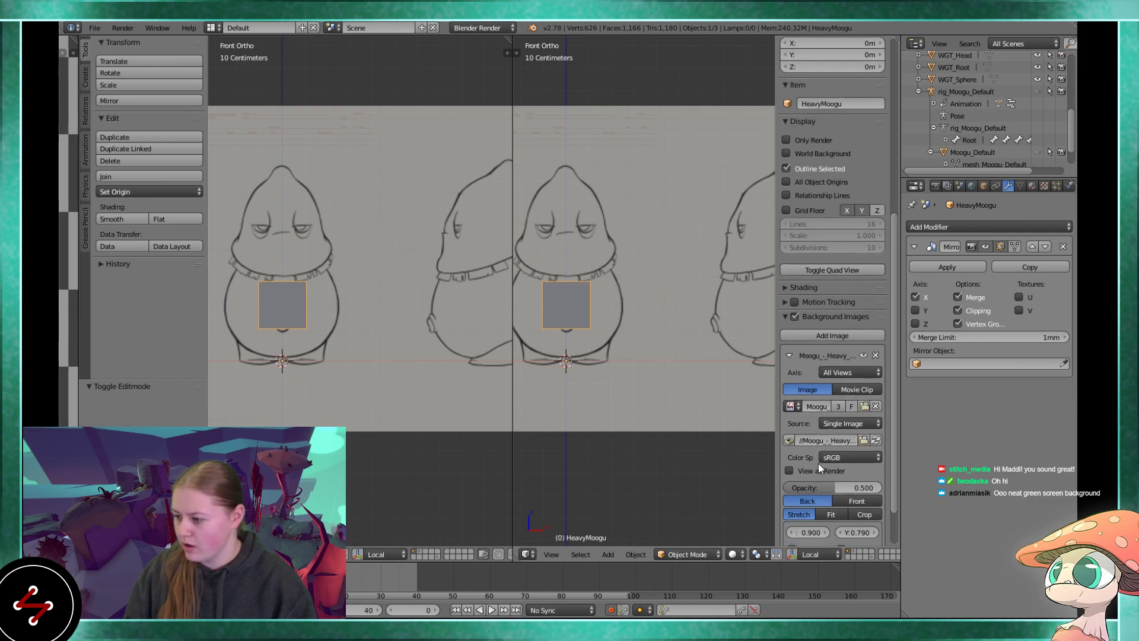
- Set the new second viewport to the right orthographic view and frame the reference drawing in both views
key(KP_3)
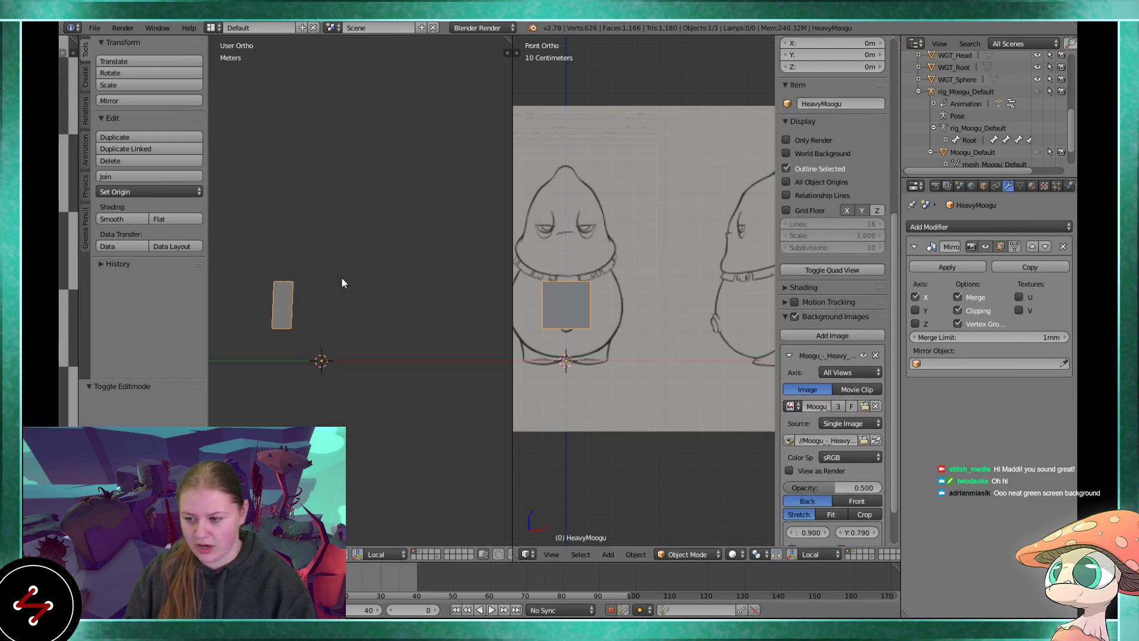
ctrl+scroll(380, 280, up, 2)
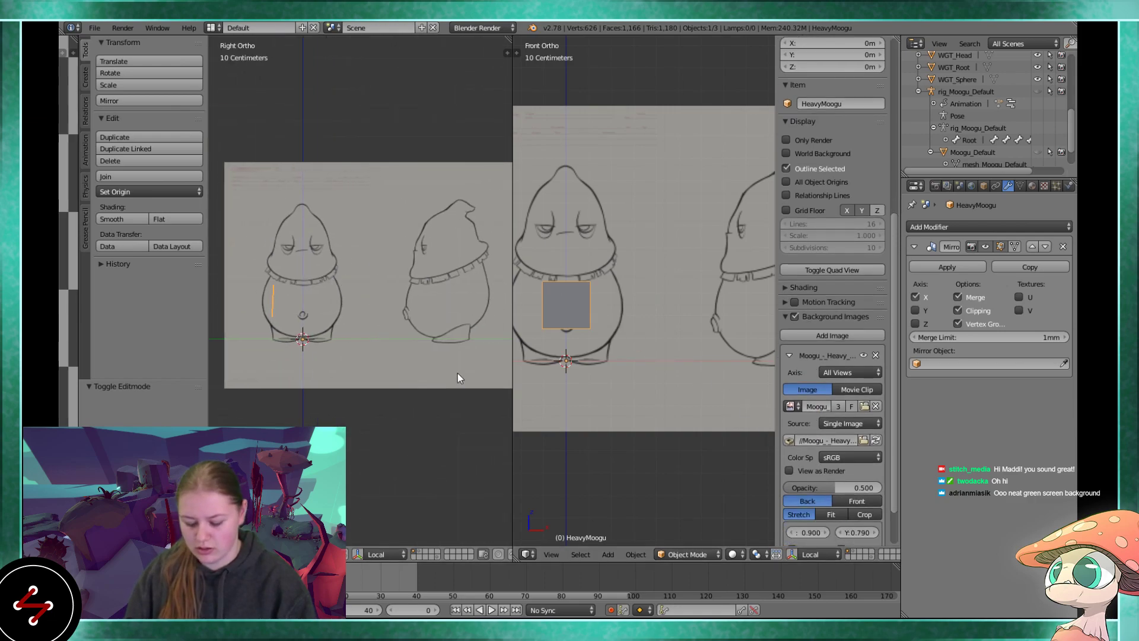
scroll(617, 302, down, 2)
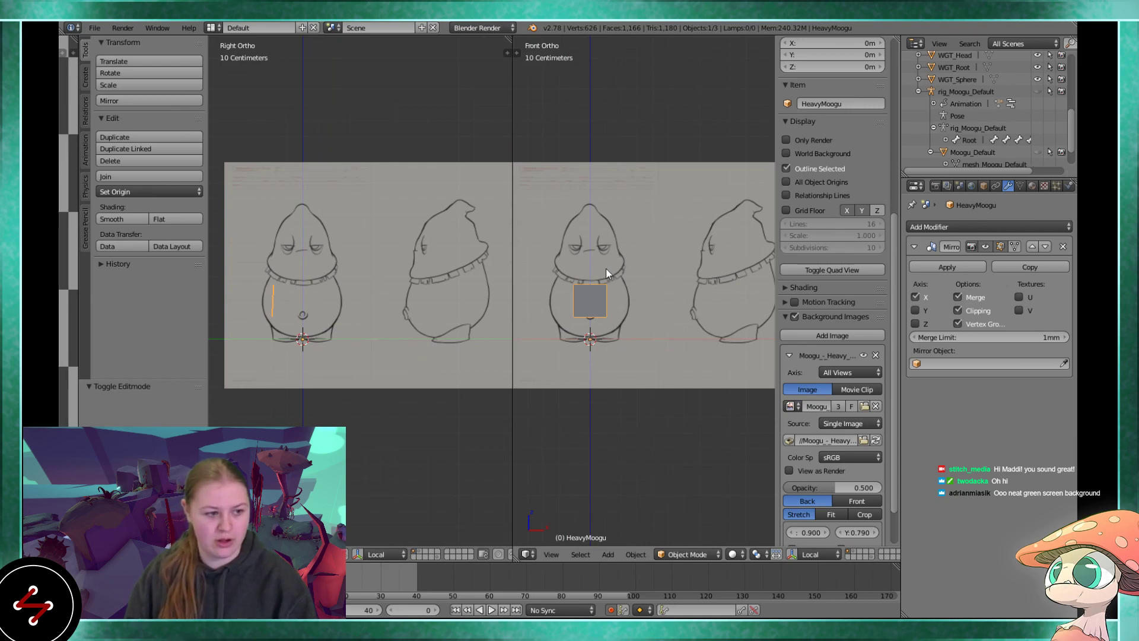
scroll(332, 308, up, 1)
shift+middle_drag(259, 305, 342, 291)
scroll(371, 276, up, 1)
- Limit the side viewport's background image to the Right view and set its X offset to 0.000, then hide the properties in both views
key(n)
scroll(451, 344, down, 3)
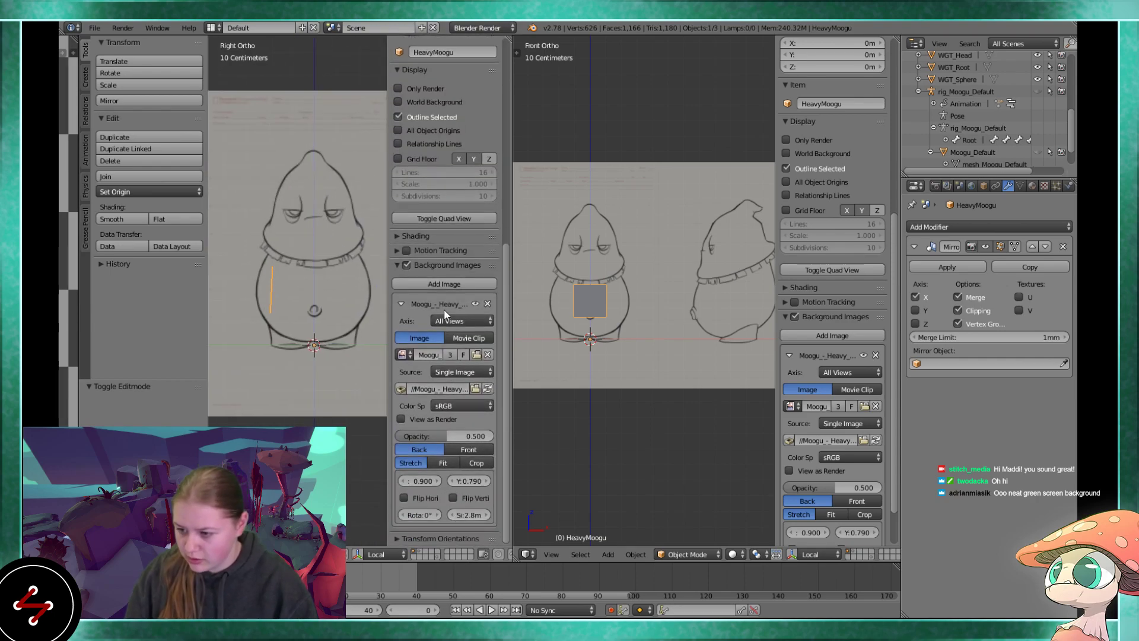
click(463, 324)
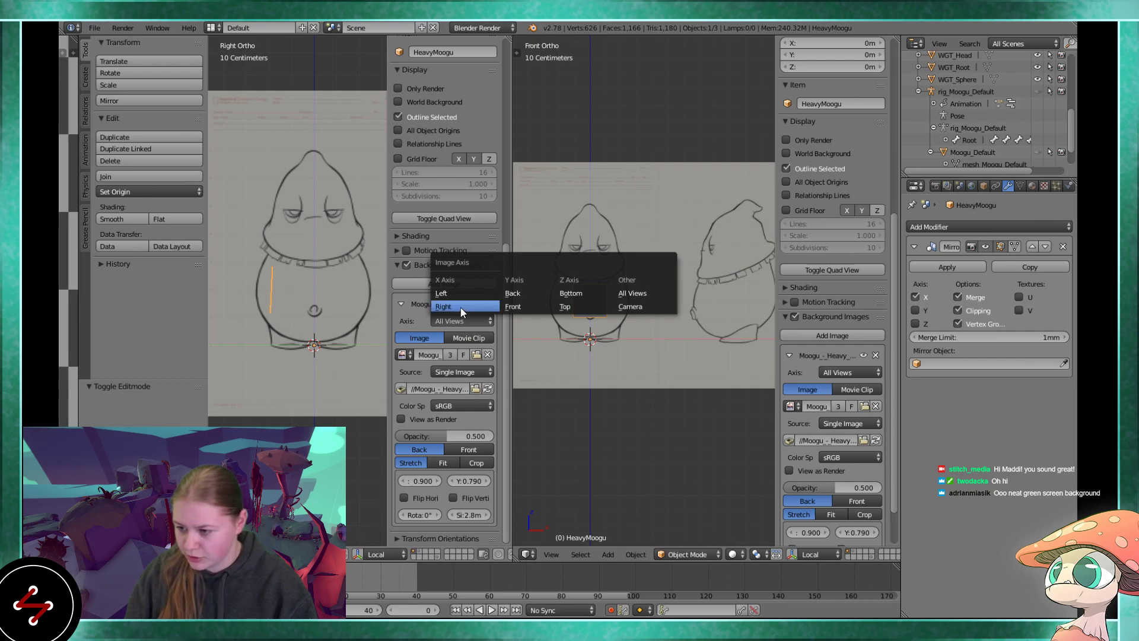
click(460, 306)
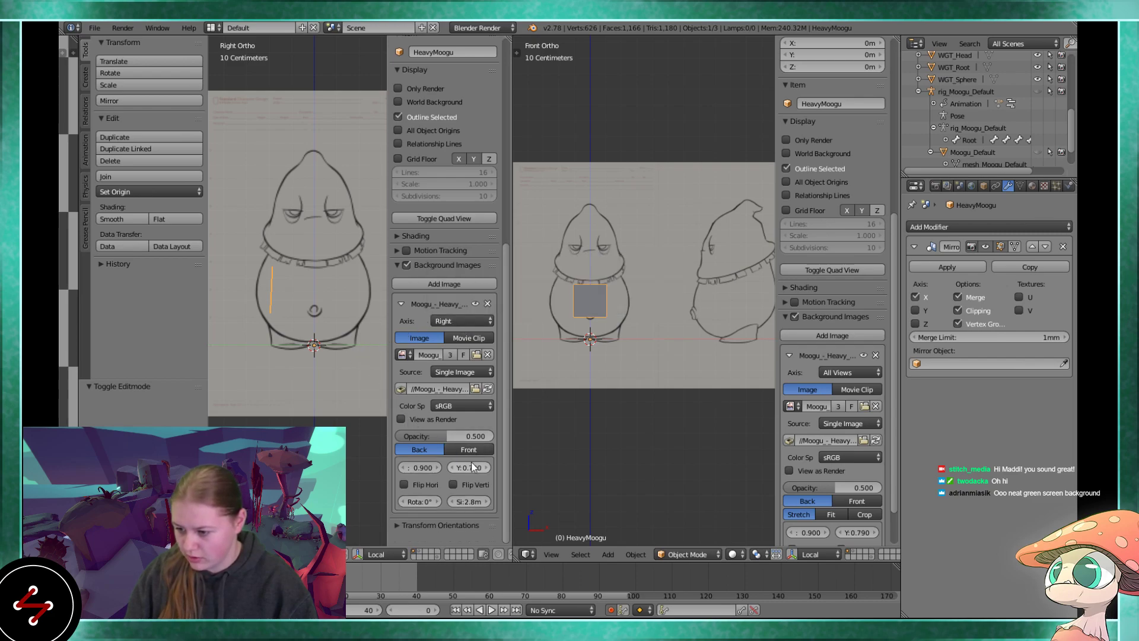
drag(420, 467, 366, 468)
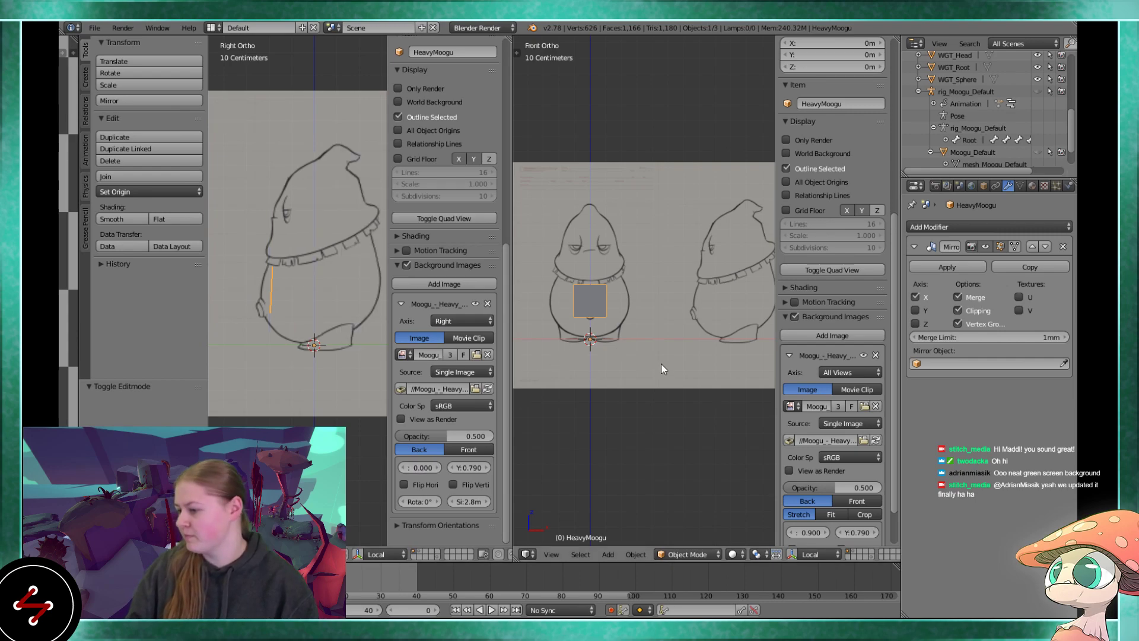
key(n)
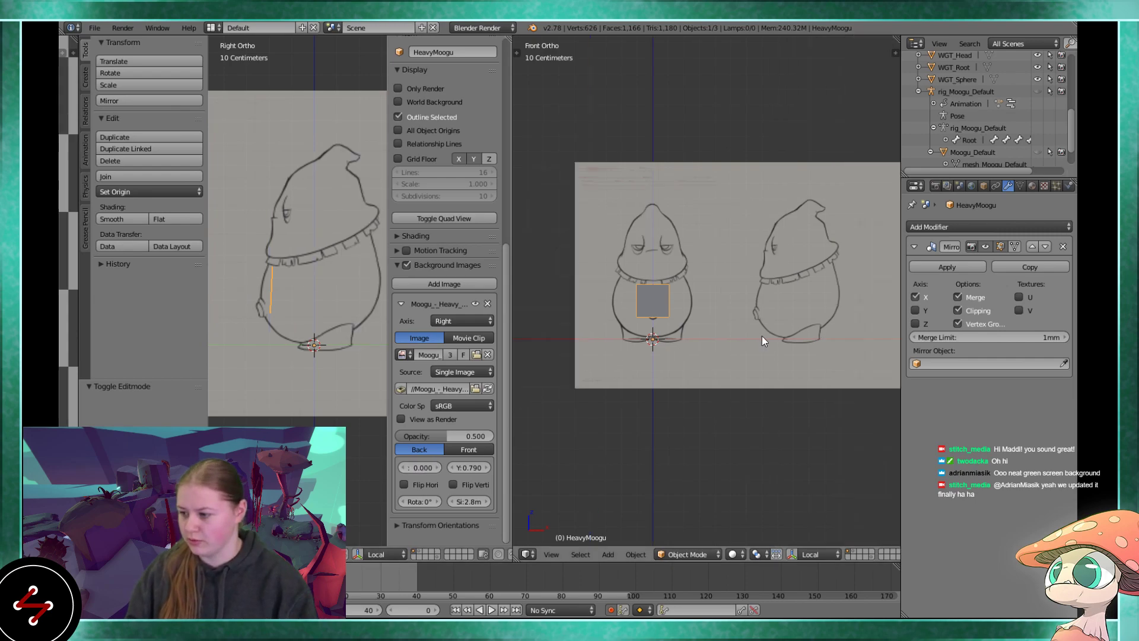
key(n)
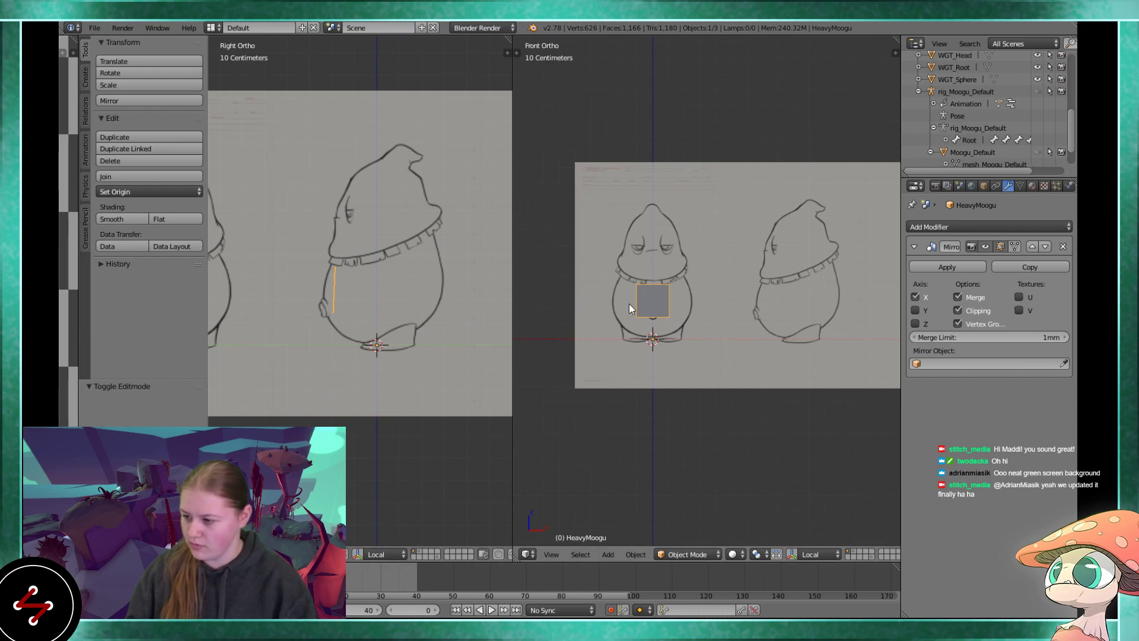
- In Edit Mode, move the plane's bottom edge in the right view onto the belly outline just above the navel
scroll(607, 299, up, 1)
scroll(572, 312, up, 1)
key(Tab)
scroll(638, 334, up, 3)
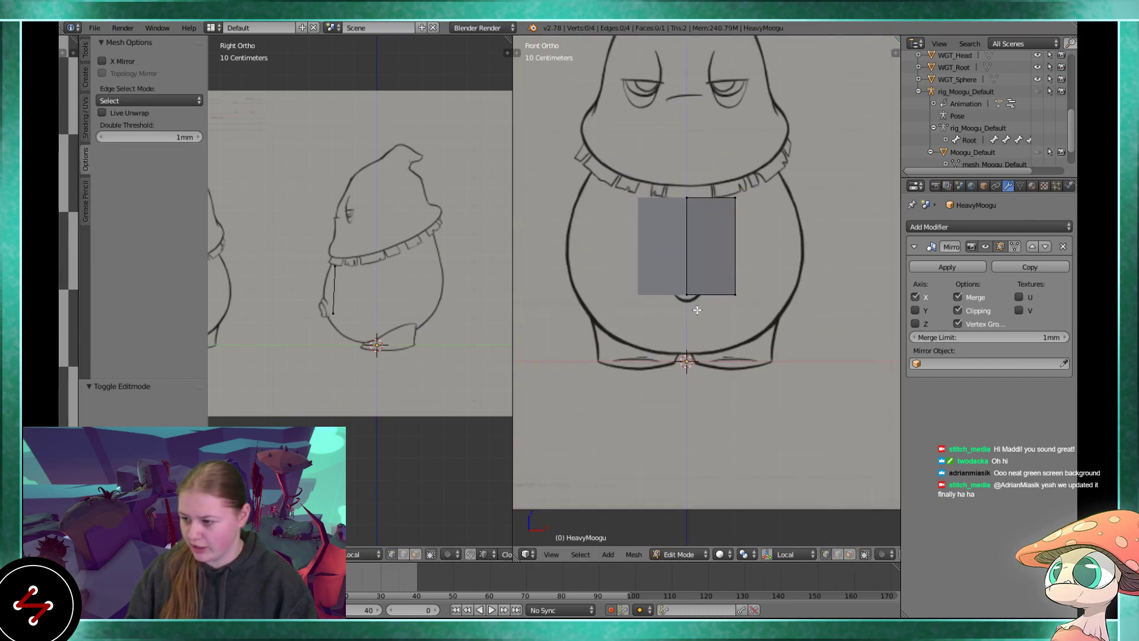
scroll(688, 265, up, 2)
scroll(344, 291, up, 2)
scroll(337, 340, up, 2)
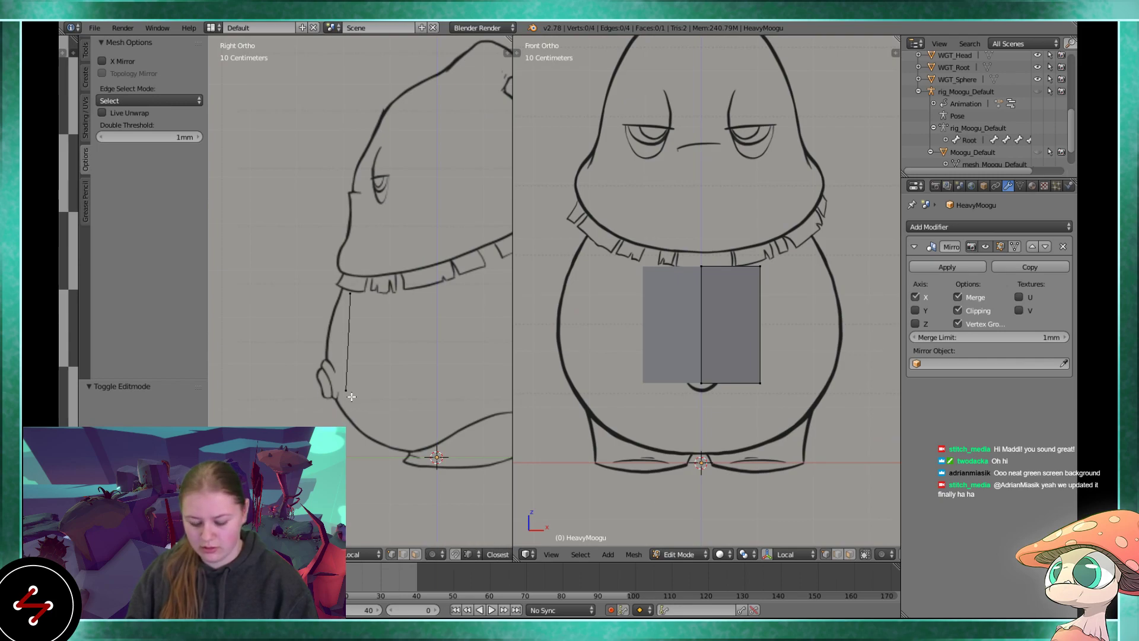
right_click(331, 393)
scroll(359, 403, up, 2)
key(g)
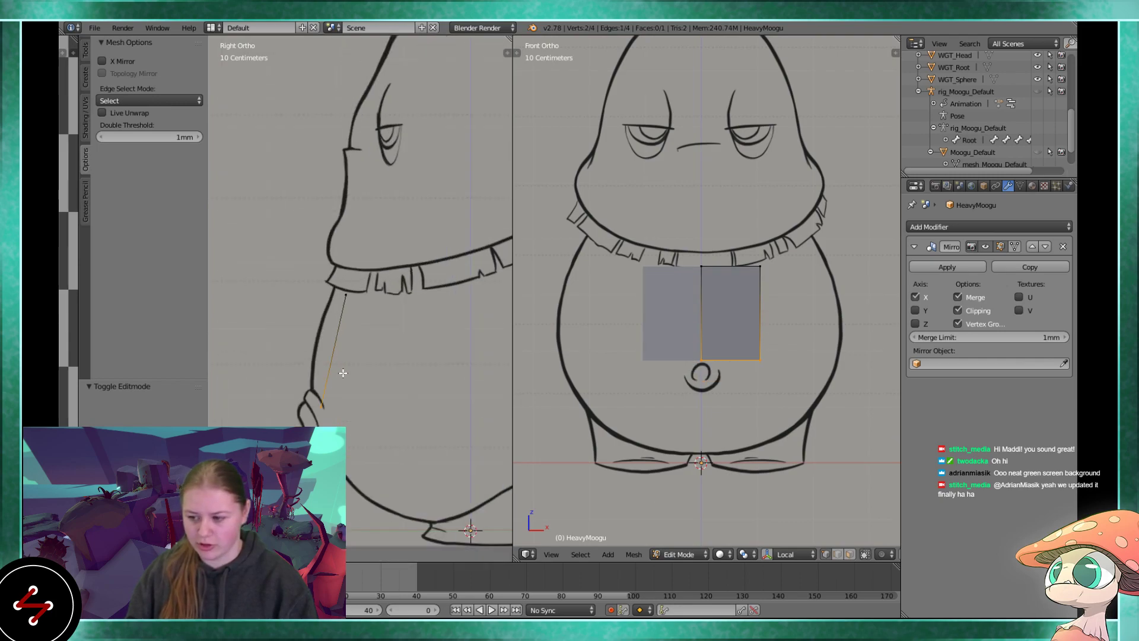
click(338, 350)
- Move the plane's top edge down in the right view onto the belly outline
key(a)
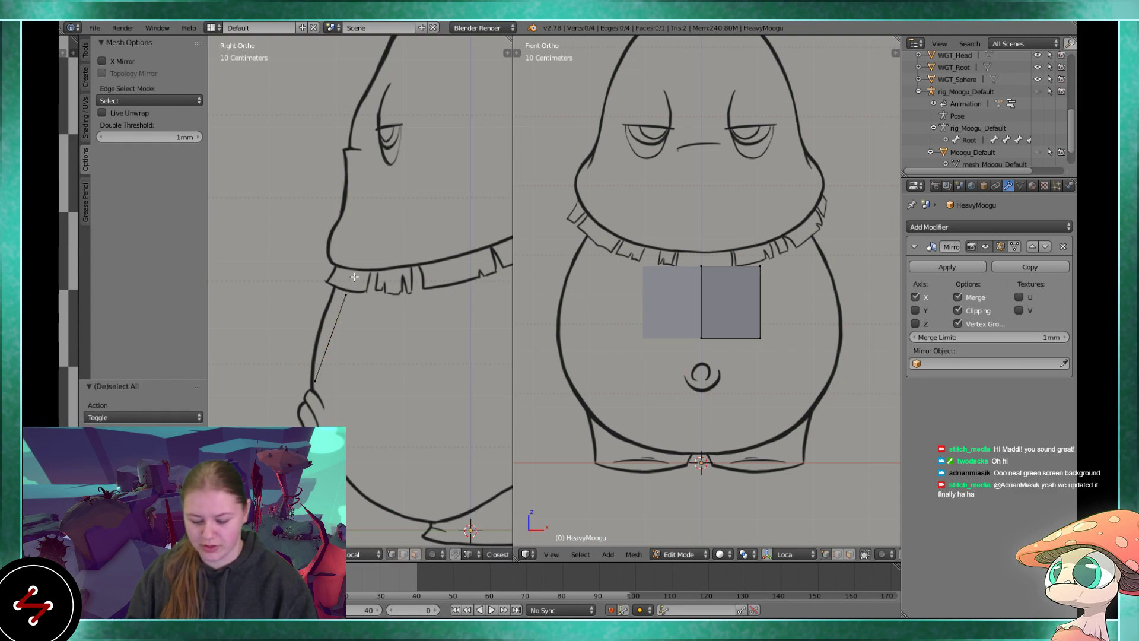
right_click(317, 301)
scroll(333, 304, up, 1)
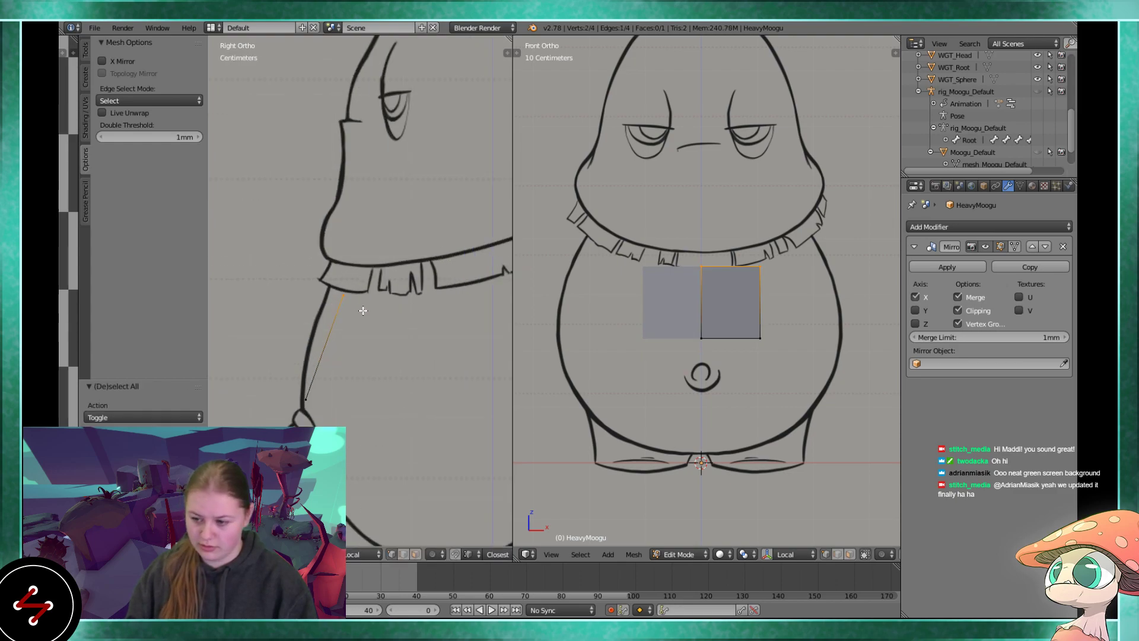
key(g)
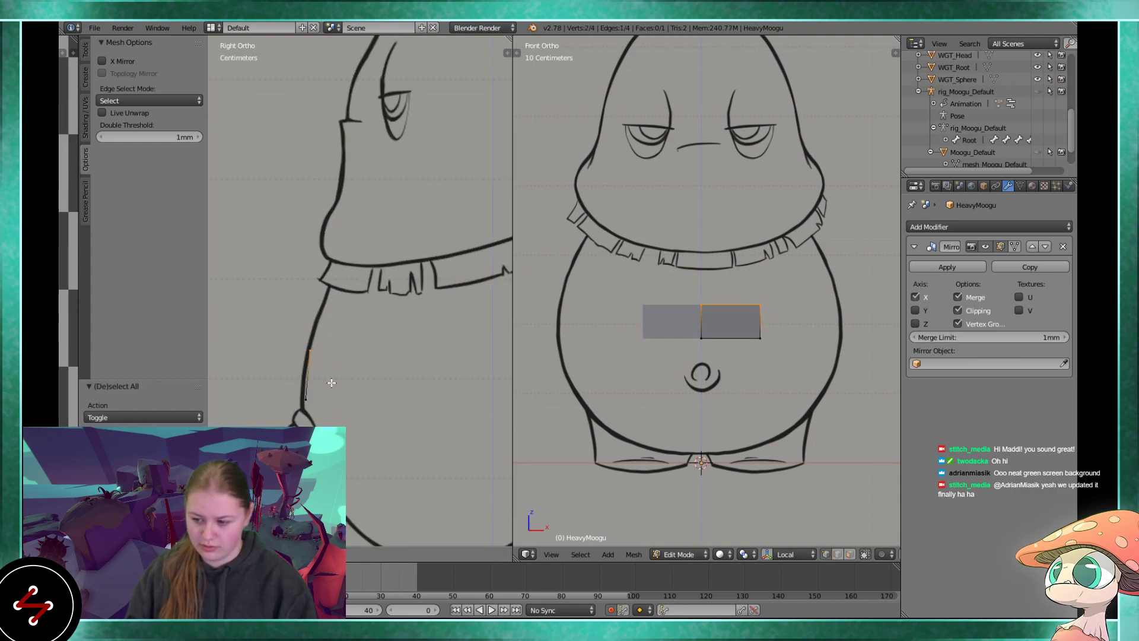
click(326, 383)
- Extrude the top edge upward twice along the belly outline in the right view, ending behind the hood's frill
key(e)
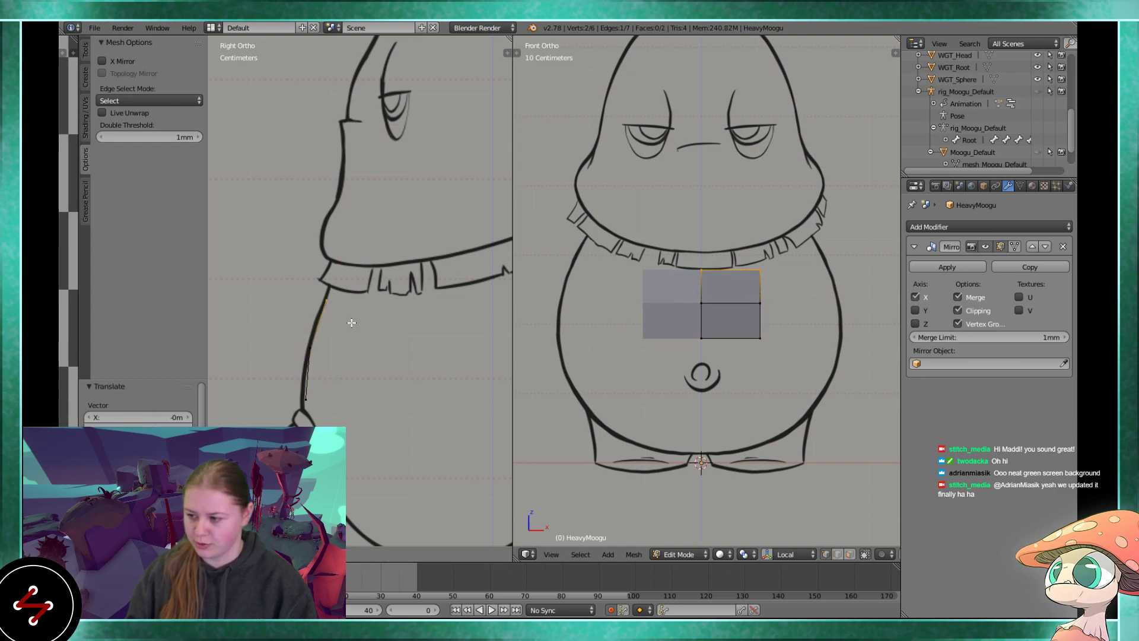
click(352, 322)
key(e)
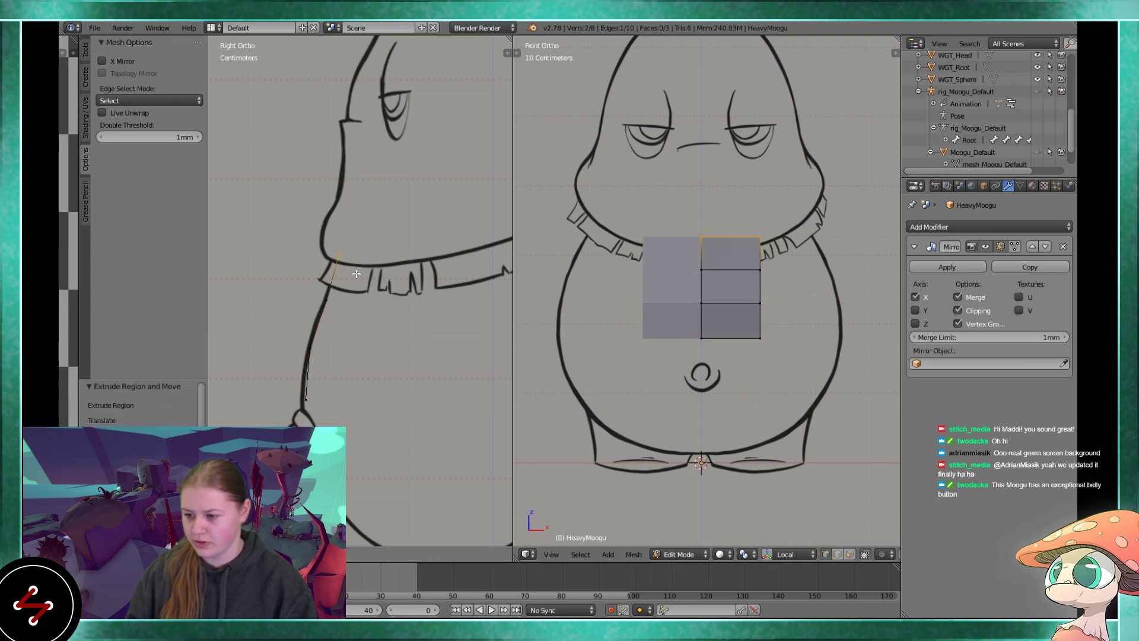
click(360, 286)
- Vertex-slide the outer vertices of the two top rows inward in the front view to taper the strip
right_click(755, 243)
shift+right_click(757, 270)
shift+right_click(759, 305)
shift+right_click(756, 341)
right_click(751, 227)
key(g)
key(g)
click(733, 234)
right_click(757, 270)
key(g)
key(g)
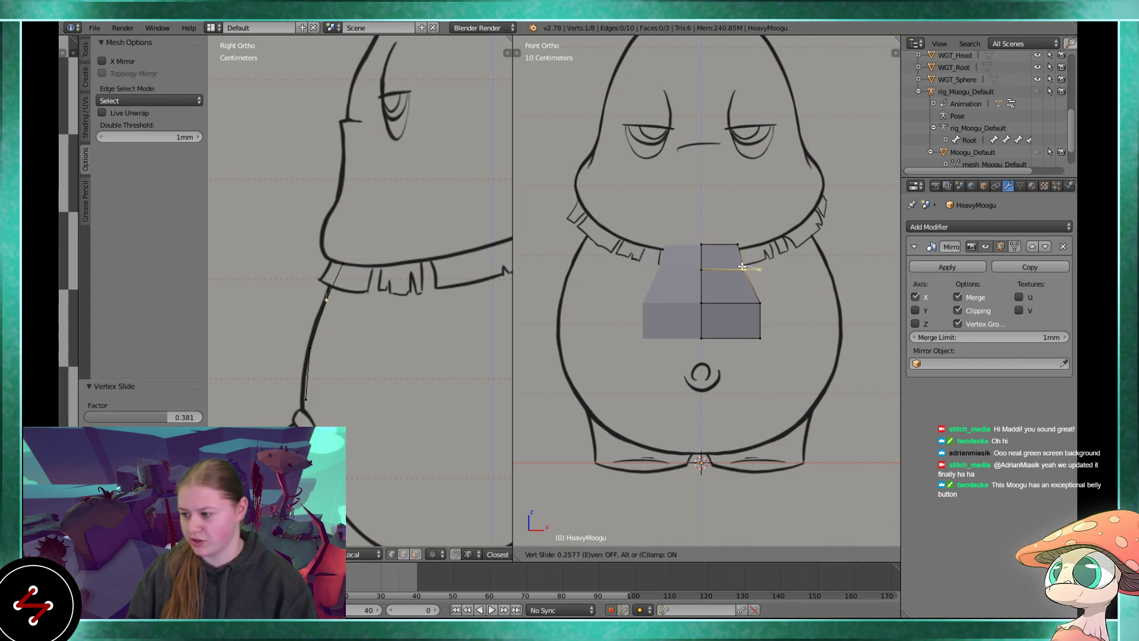
click(749, 271)
- Vertex-slide the outer vertices of the two lower rows slightly inward in the front view
right_click(760, 303)
key(g)
key(g)
click(755, 302)
right_click(759, 337)
key(g)
key(g)
click(755, 334)
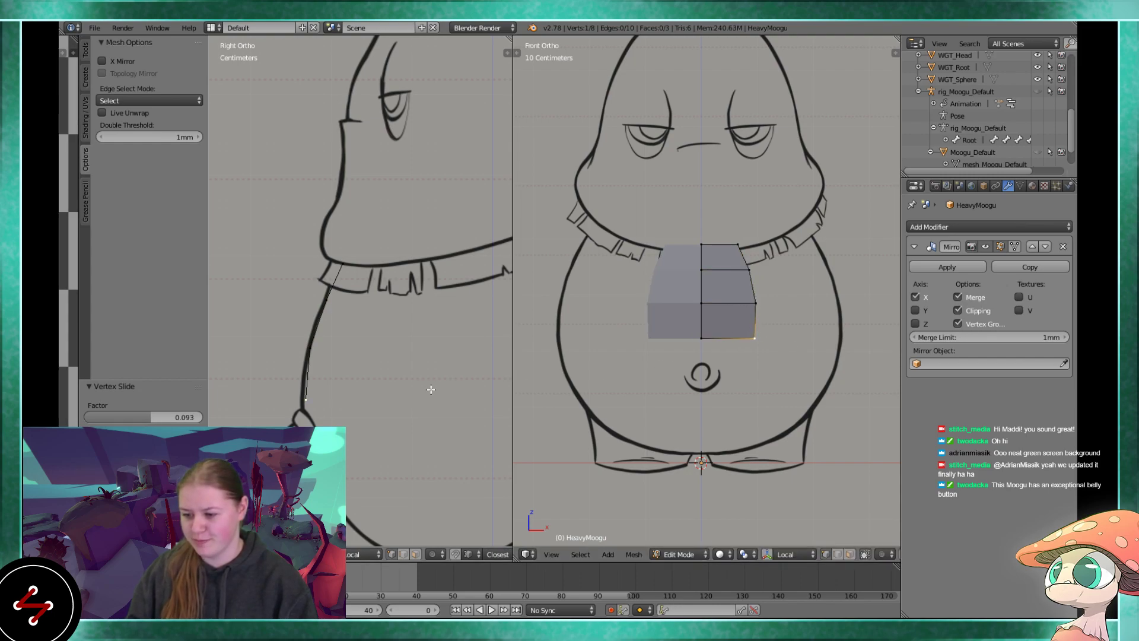
- Extrude the strip's bottom edge downward twice along the belly outline past the navel in the right view
shift+right_click(701, 337)
ctrl+scroll(694, 317, down, 3)
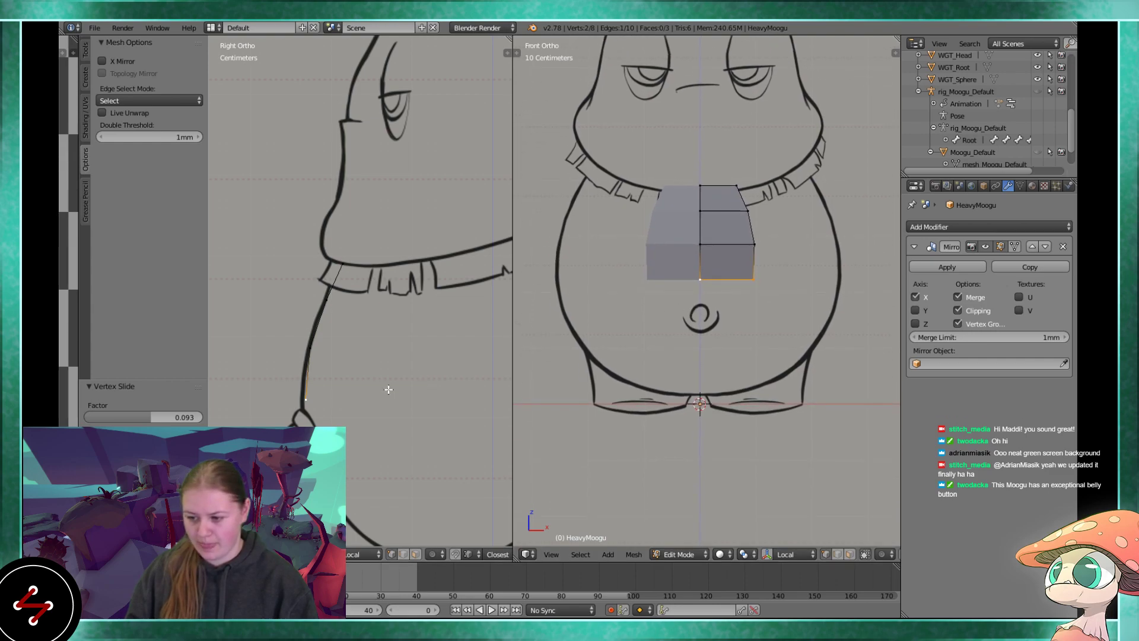
ctrl+scroll(394, 386, down, 4)
key(e)
click(324, 417)
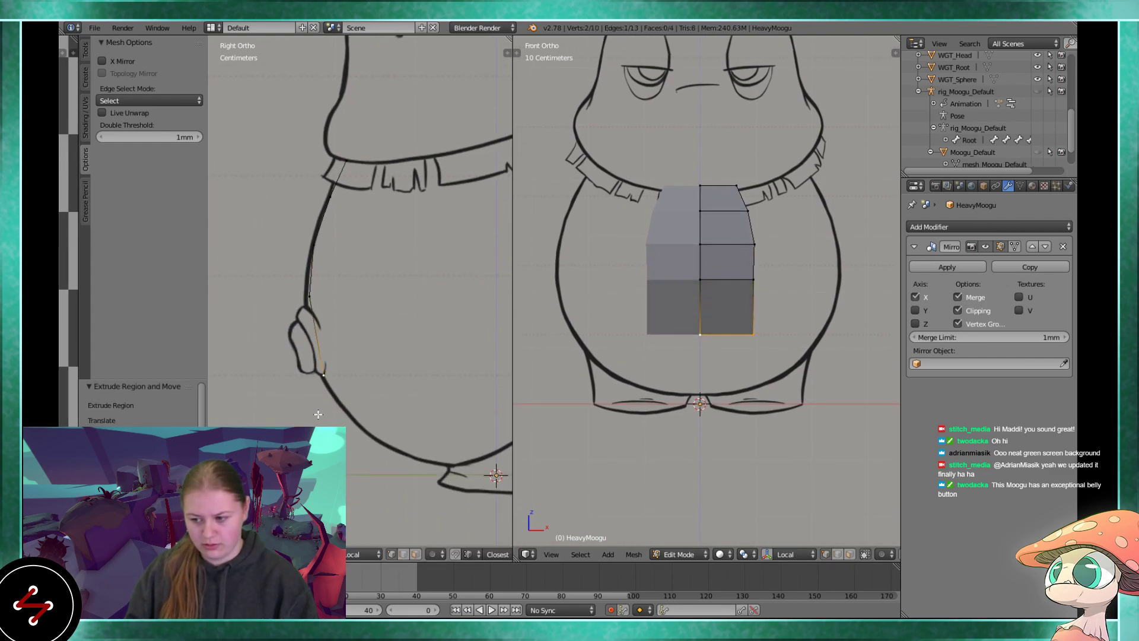
ctrl+scroll(335, 409, down, 2)
key(e)
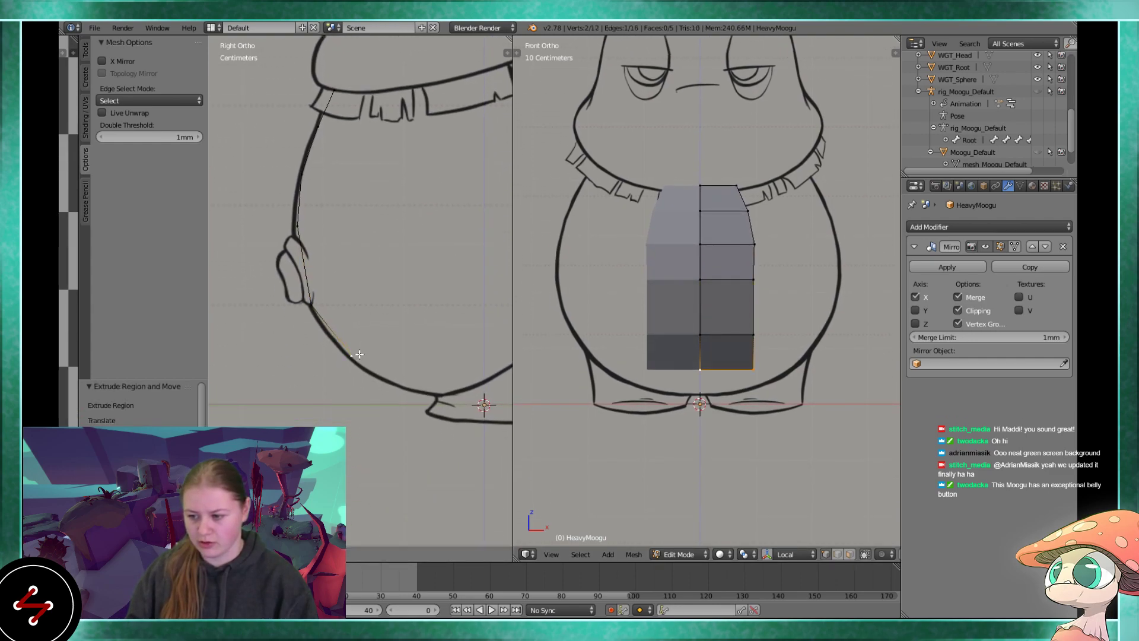
click(351, 344)
- Move the outer vertices of the two lowest rows inward in the front view to round off the strip
right_click(752, 360)
key(g)
click(741, 359)
right_click(737, 336)
key(g)
click(732, 325)
key(g)
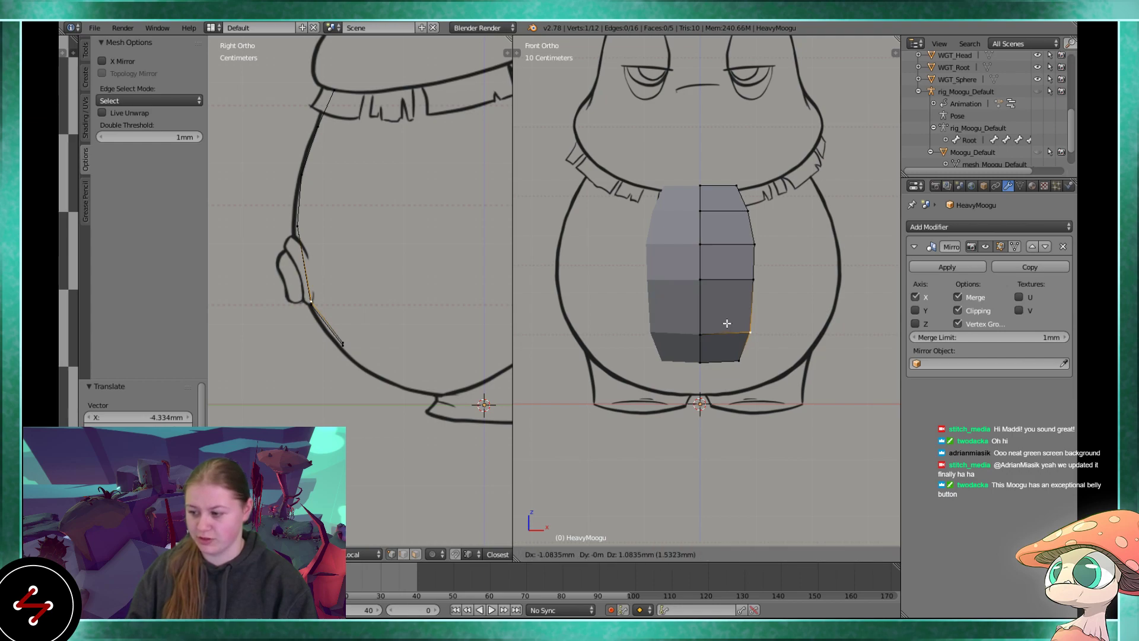
click(723, 322)
- Extrude the bottom edge once more along the underside of the belly toward the foot in the right view
right_click(739, 359)
shift+right_click(701, 363)
scroll(354, 364, up, 2)
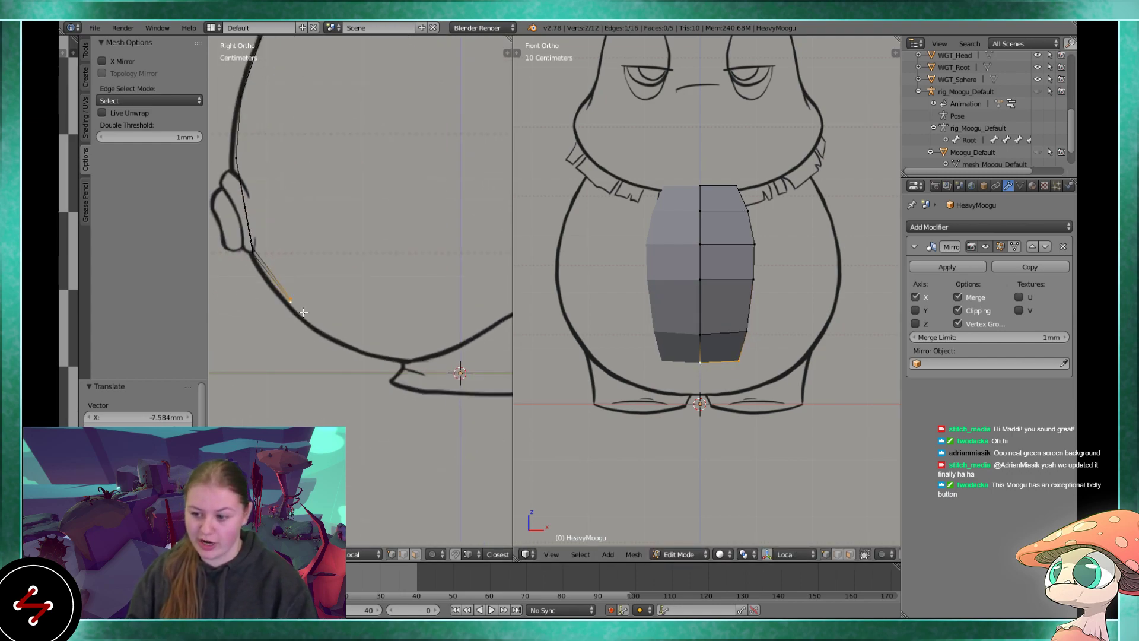
key(e)
click(358, 351)
- Move the outer vertex of the newly extruded bottom row inward in the front view, continuing the strip's taper
scroll(635, 394, up, 2)
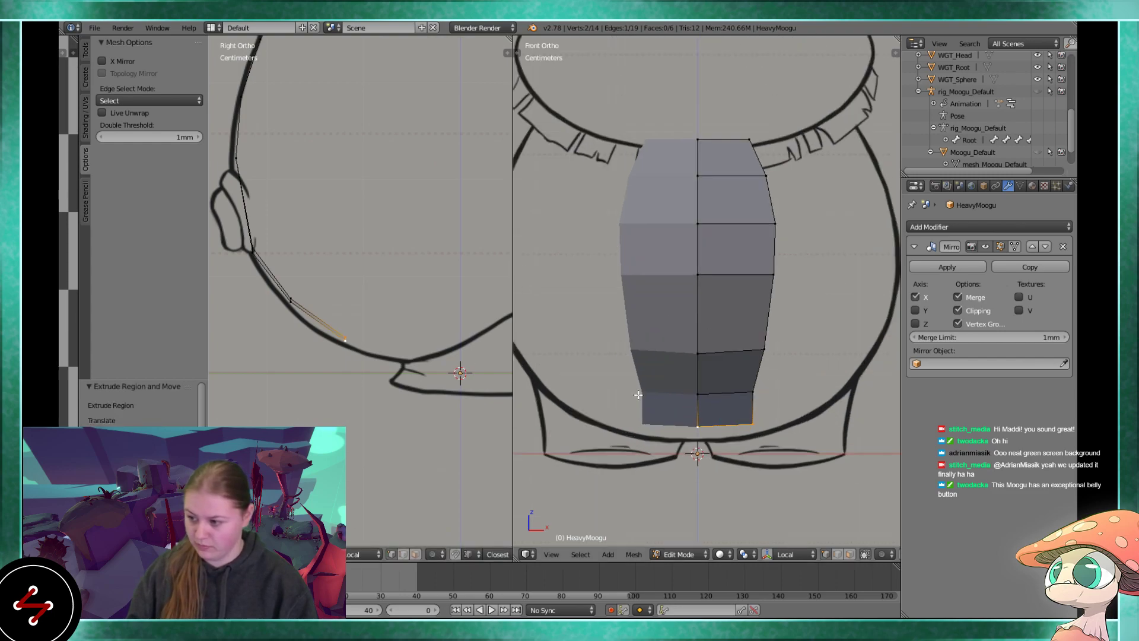
middle_drag(722, 445, 705, 386)
key(KP_1)
scroll(736, 392, up, 4)
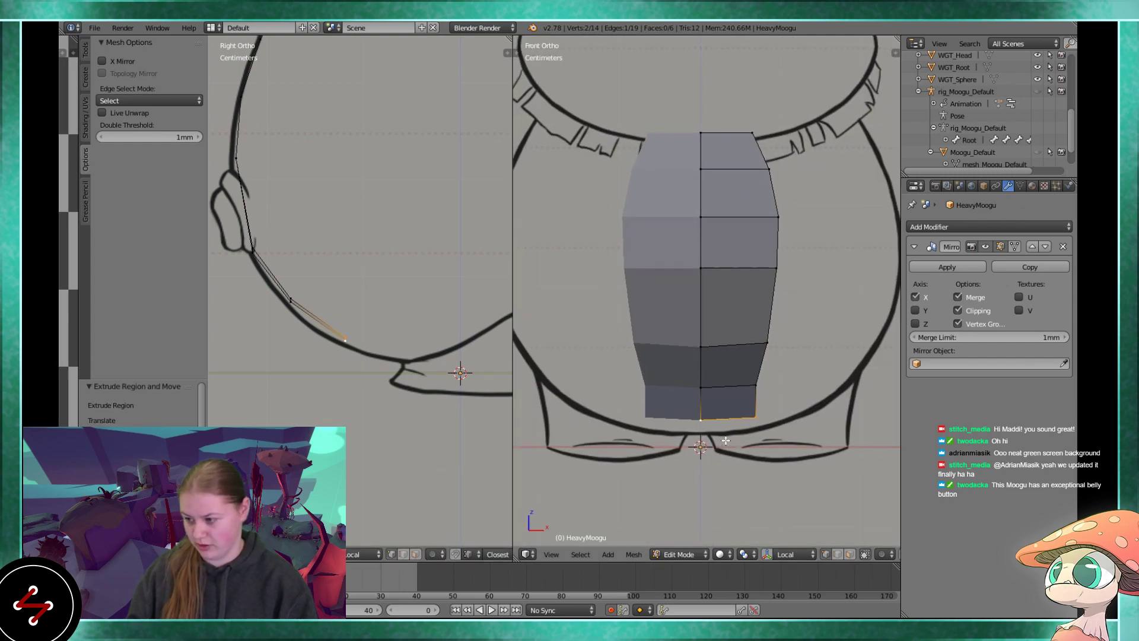
right_click(755, 376)
key(g)
click(738, 377)
right_click(696, 397)
key(g)
right_click(696, 398)
scroll(696, 398, down, 4)
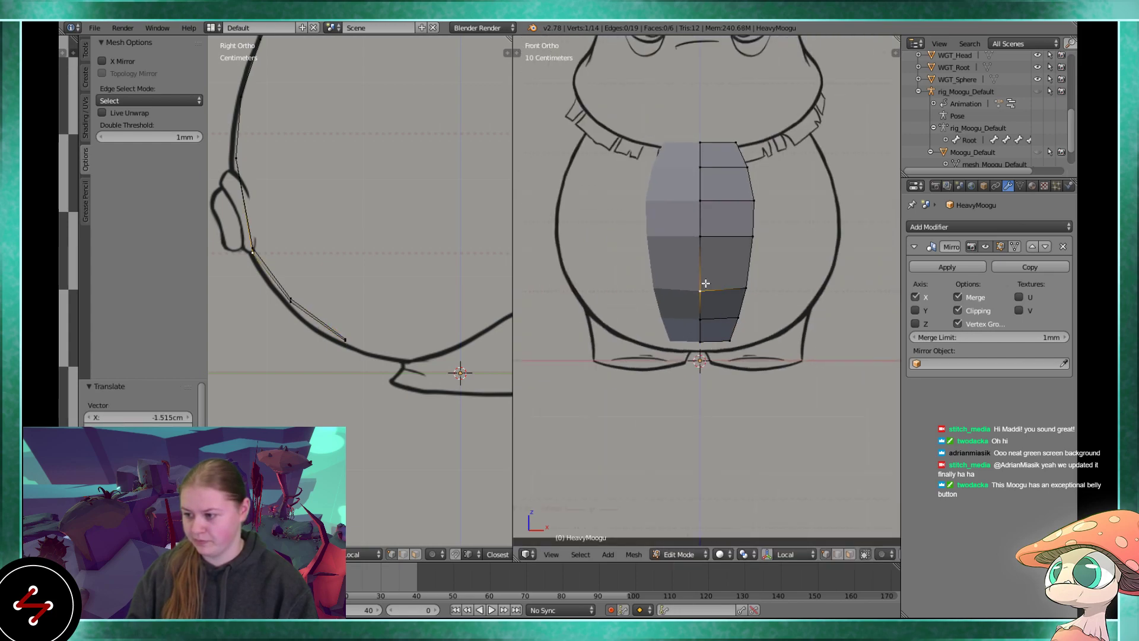
- Adjust the lower centre vertex in the front view and extrude the strip's bottom edge to the foot in the right view
right_click(701, 290)
key(g)
click(705, 280)
right_click(348, 322)
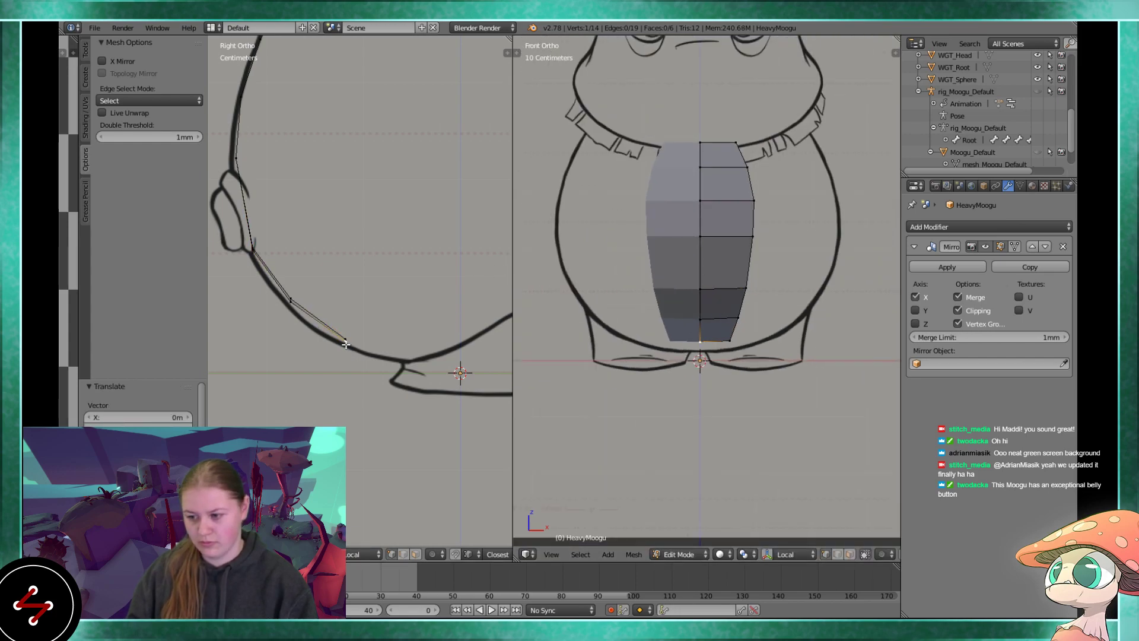
key(e)
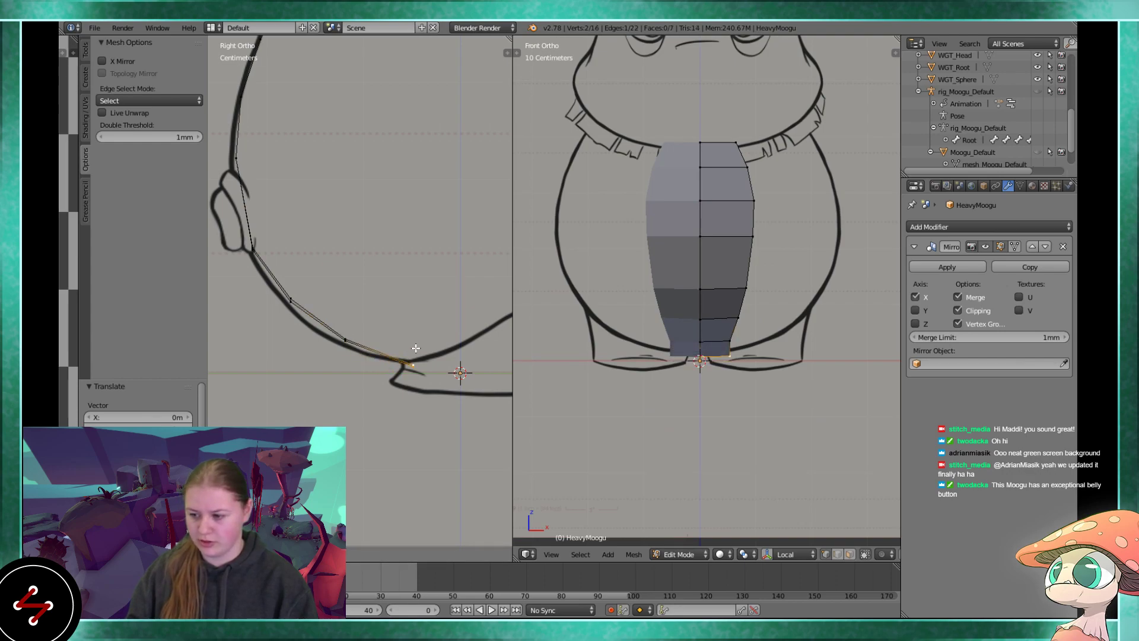
click(417, 341)
shift+middle_drag(455, 309, 374, 392)
scroll(372, 383, down, 3)
shift+middle_drag(369, 334, 390, 415)
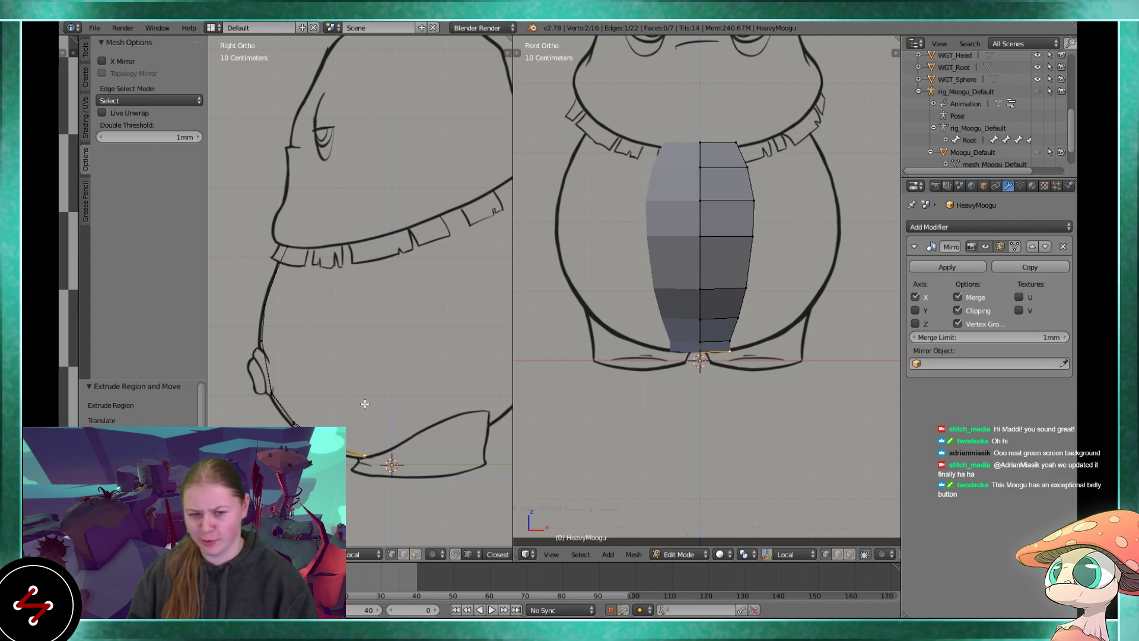
shift+middle_drag(333, 372, 372, 373)
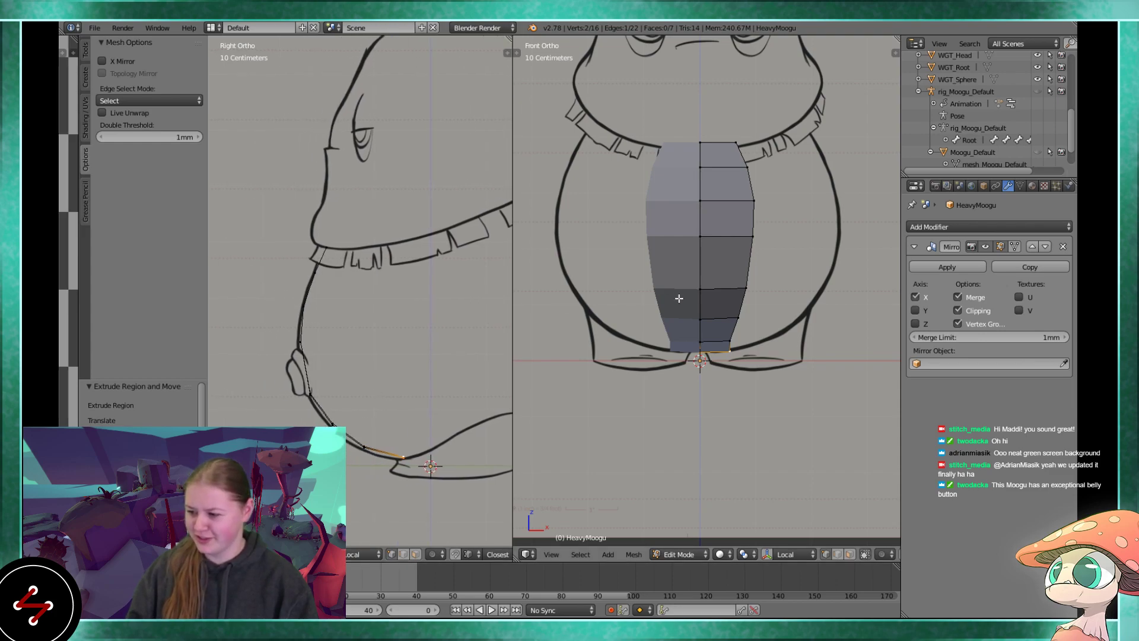
- Select the strip's whole outer edge in the front view and extrude it outward as a second column of faces
scroll(677, 296, up, 1)
shift+middle_drag(715, 331, 652, 387)
shift+right_click(682, 379)
shift+right_click(691, 343)
shift+right_click(700, 280)
shift+right_click(701, 238)
shift+right_click(692, 198)
shift+right_click(679, 168)
click(767, 203)
- Scale and reposition the new outer column in the front view, moving it back behind the belly outline in the right view
key(s)
click(787, 198)
key(g)
click(784, 188)
scroll(400, 317, down, 1)
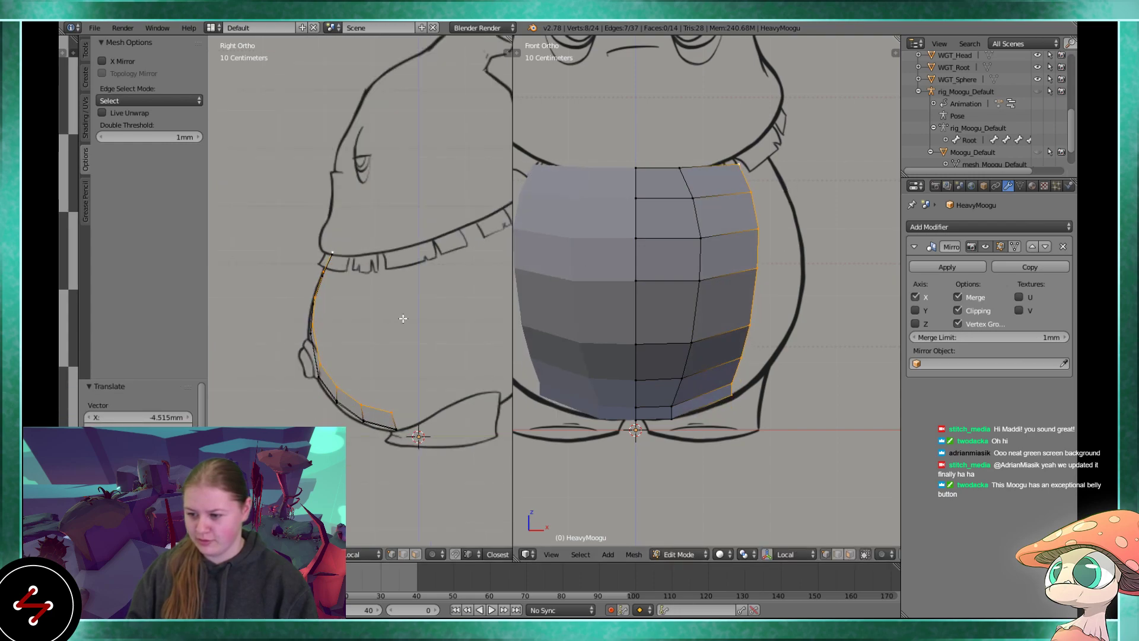
key(g)
click(433, 326)
shift+middle_drag(330, 356, 392, 315)
scroll(393, 314, up, 2)
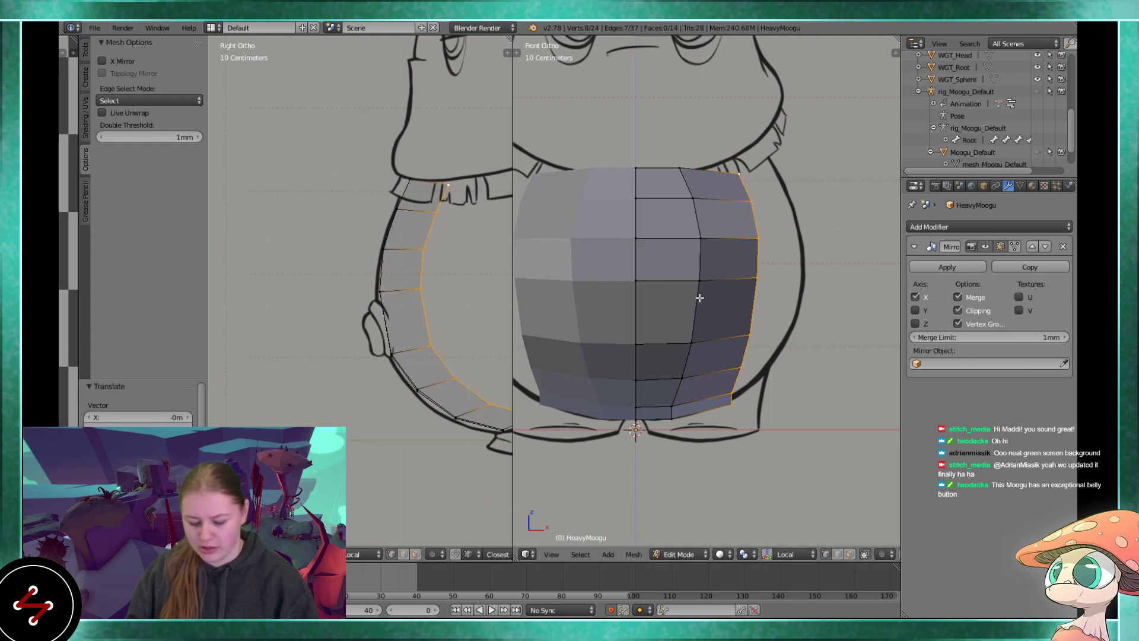
- Select the vertical edge loop between the two columns and move it slightly back in the right view
ctrl+click(702, 263)
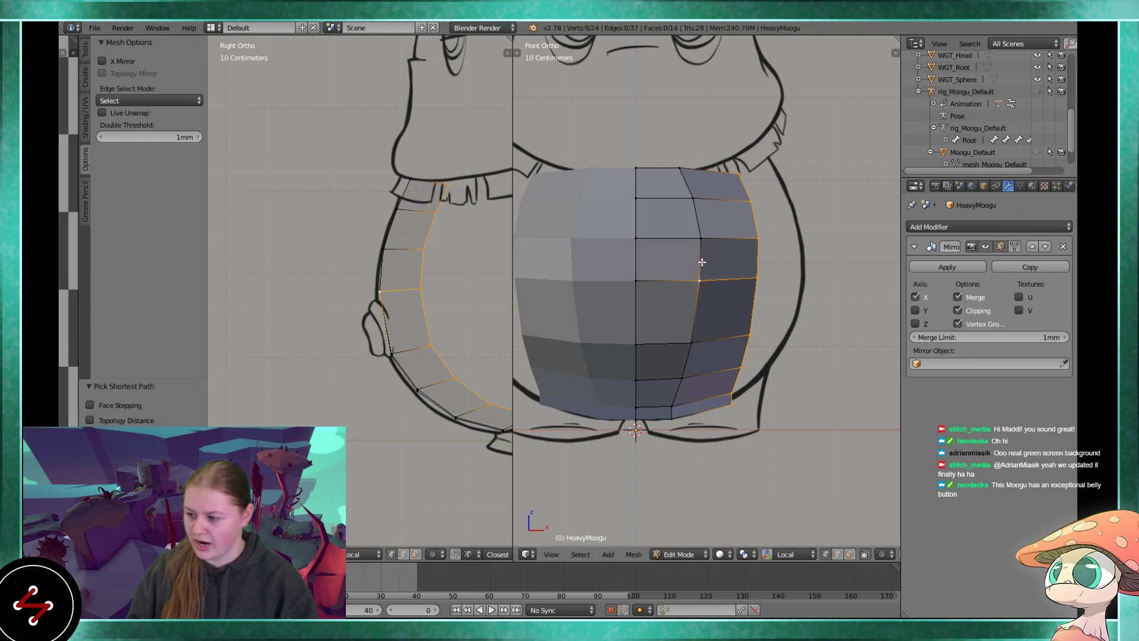
alt+right_click(690, 258)
shift+middle_drag(611, 277, 639, 343)
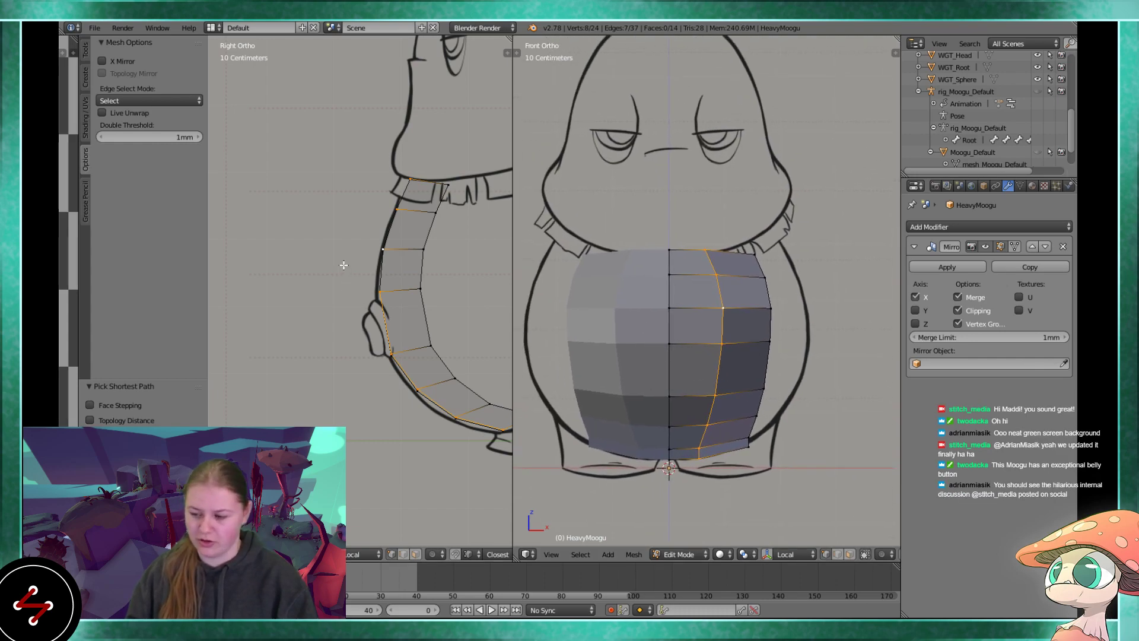
key(g)
click(420, 269)
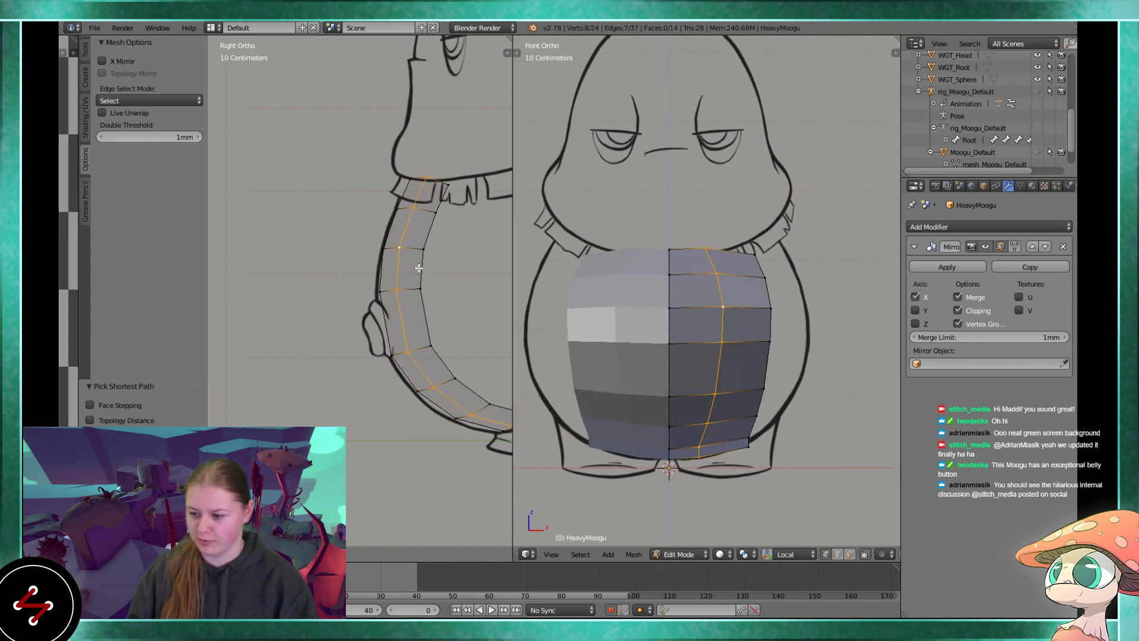
click(419, 269)
- Scale the middle vertical edge loop in the right view to push it toward the belly outline
shift+middle_drag(419, 269, 388, 319)
scroll(385, 309, up, 2)
key(s)
click(442, 214)
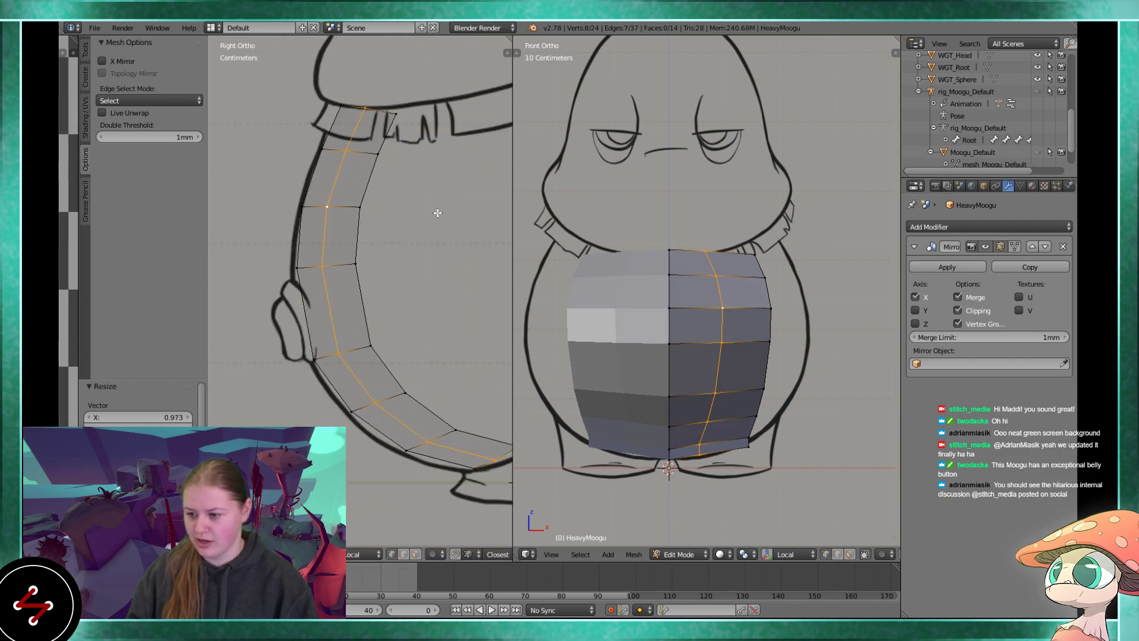
key(s)
click(418, 217)
key(a)
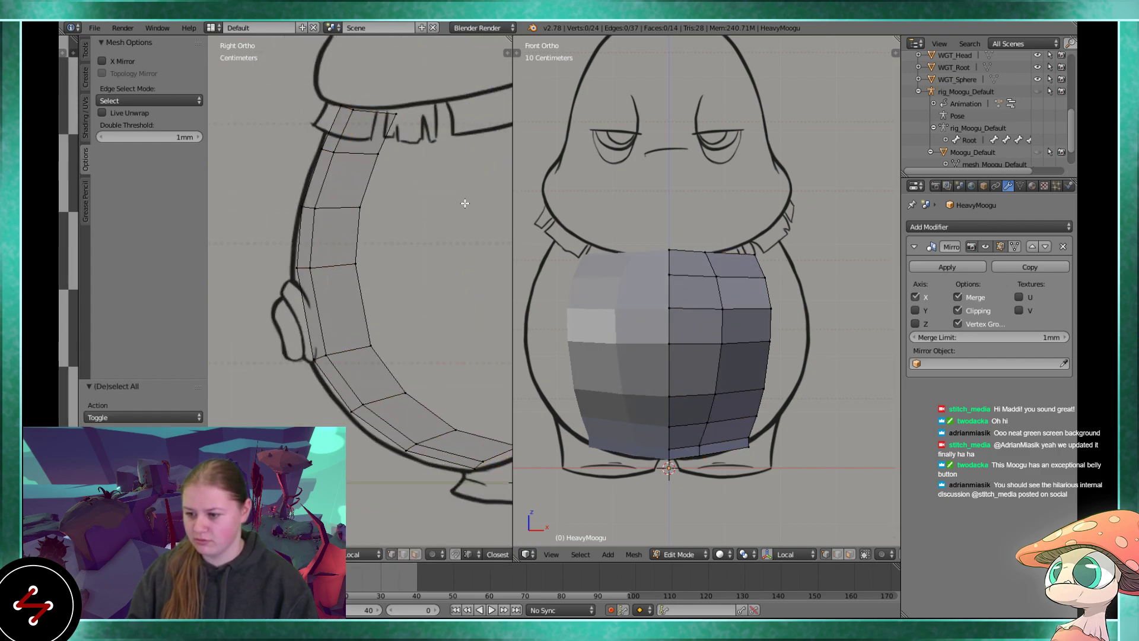
key(ctrl+z)
key(s)
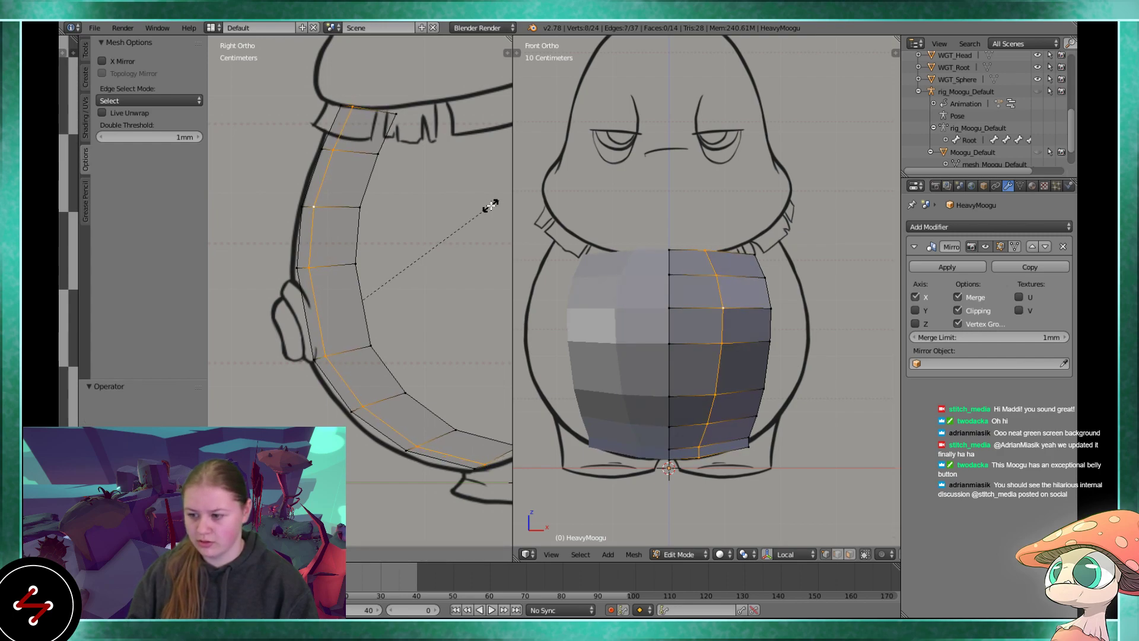
click(491, 205)
- Vertex-slide the lower vertices of the middle vertical loop outward in the front view to even out the columns
scroll(719, 385, up, 1)
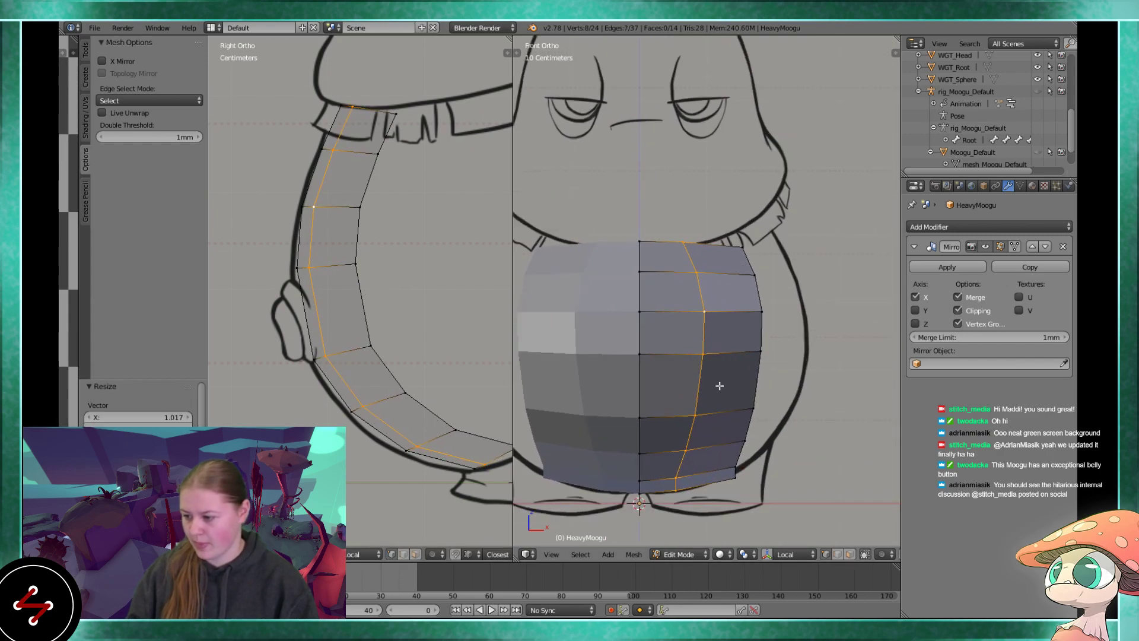
click(677, 474)
key(g)
key(g)
click(699, 422)
click(699, 422)
key(g)
key(g)
click(699, 383)
click(711, 352)
key(g)
key(g)
click(719, 349)
- Vertex-slide the three upper vertices of the middle vertical loop outward in the front view
click(711, 312)
key(g)
key(g)
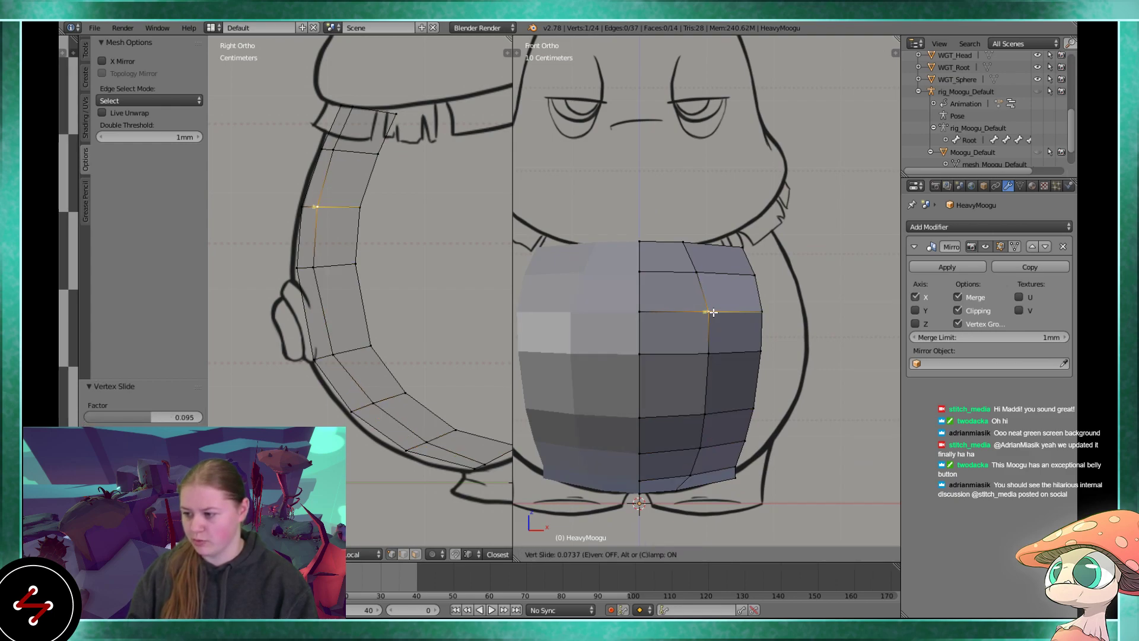
click(712, 309)
click(703, 272)
key(g)
key(g)
click(706, 272)
click(690, 244)
key(g)
key(g)
click(692, 250)
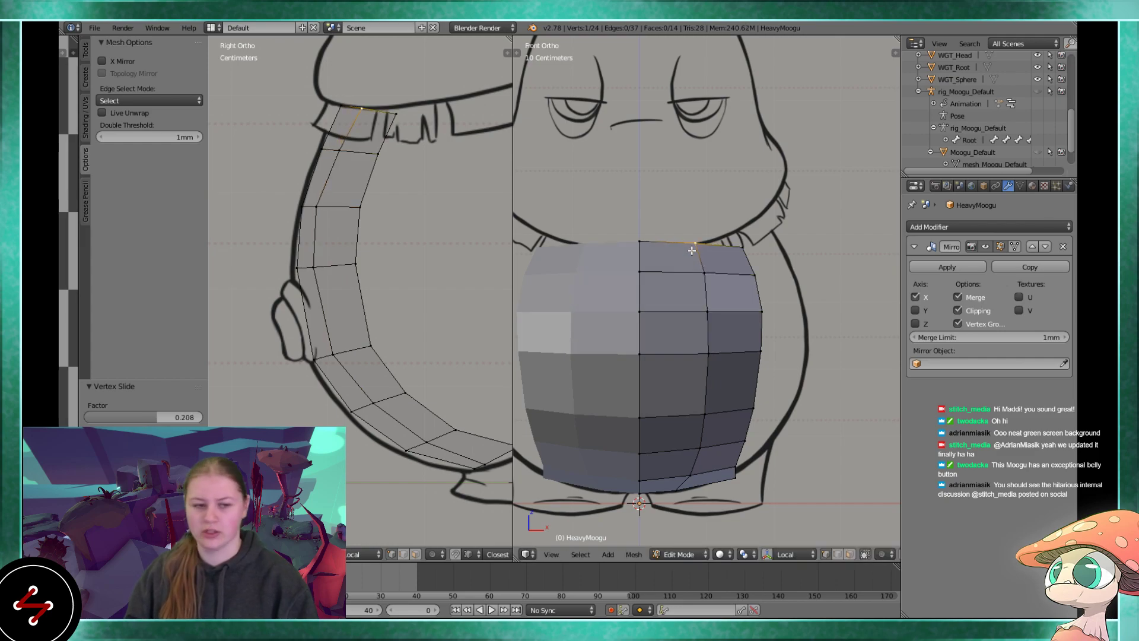
- Edge-slide the horizontal loop below the navel slightly upward by a factor of about 0.13
scroll(694, 261, down, 3)
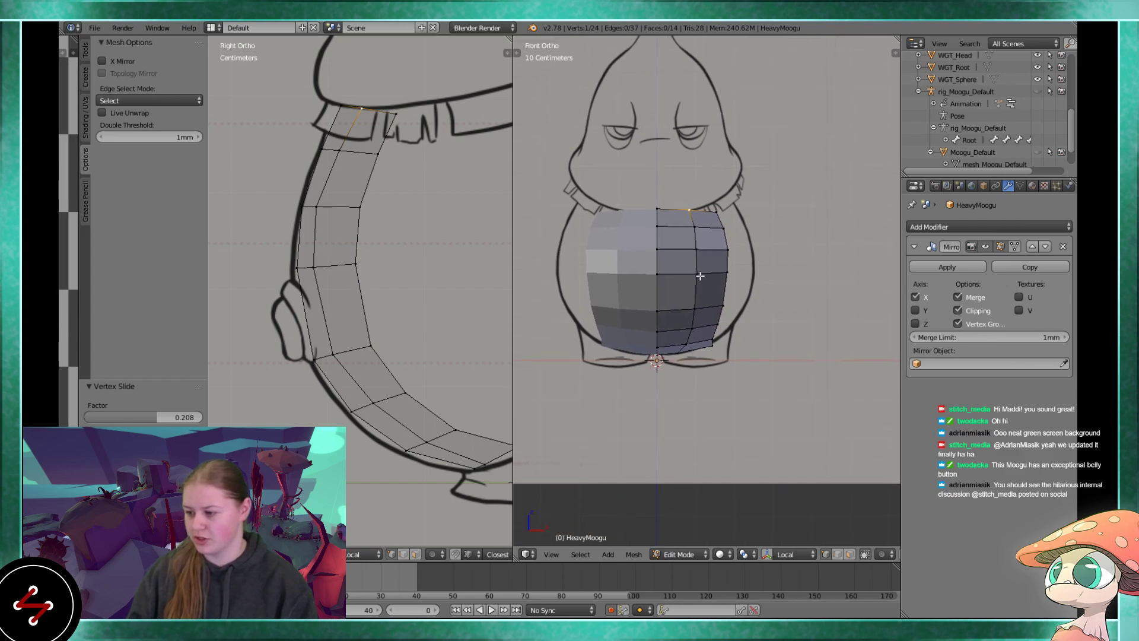
scroll(700, 275, up, 3)
alt+right_click(699, 318)
key(g)
key(g)
click(699, 307)
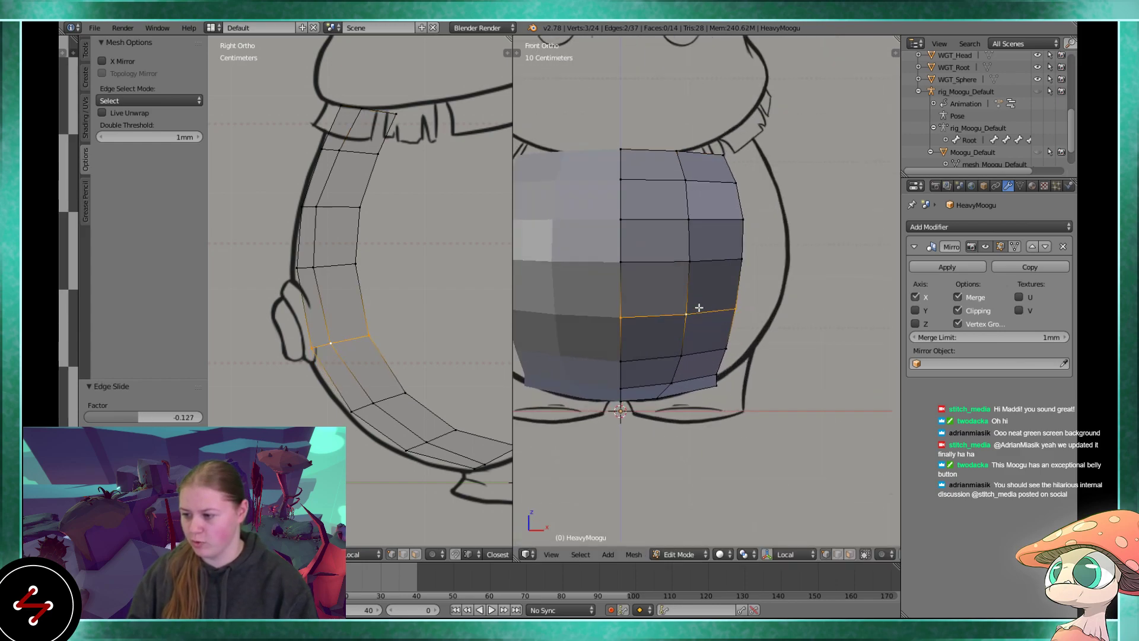
- Fit the bottom outer corner vertex to the underside of the belly in the front and right views
shift+middle_drag(718, 342, 712, 360)
right_click(717, 417)
key(g)
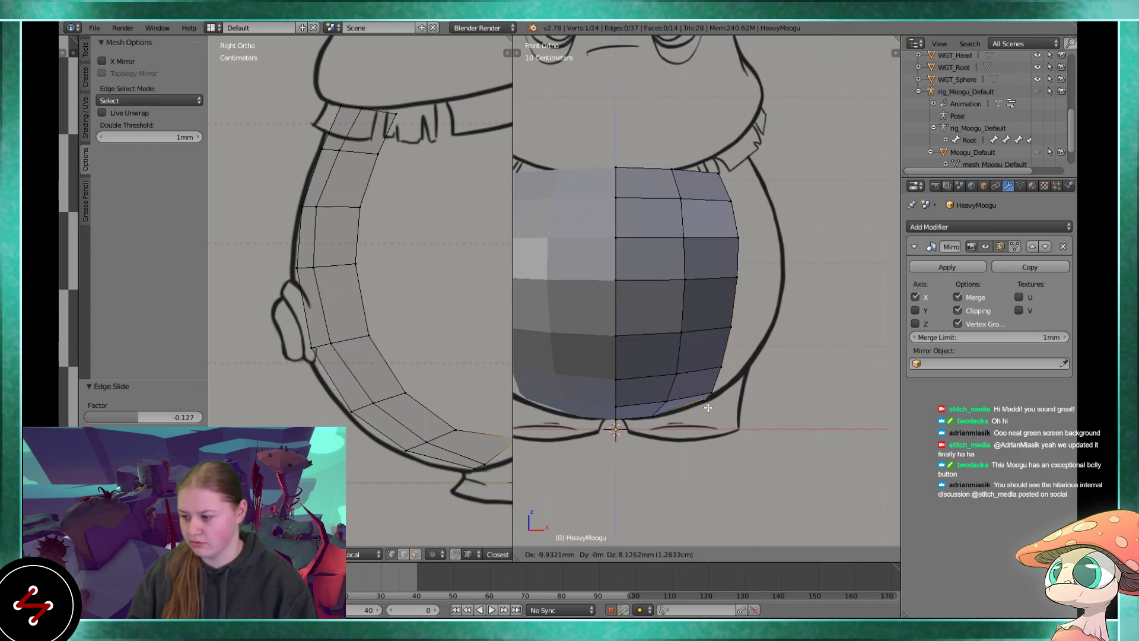
click(712, 410)
scroll(362, 326, down, 2)
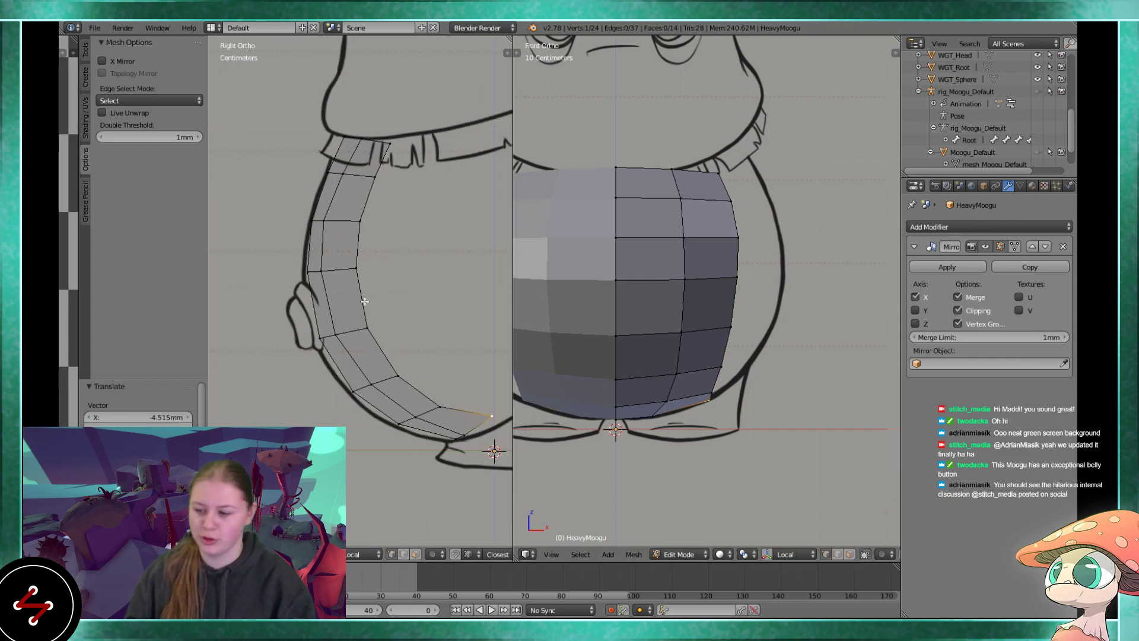
scroll(374, 324, up, 2)
key(g)
click(397, 418)
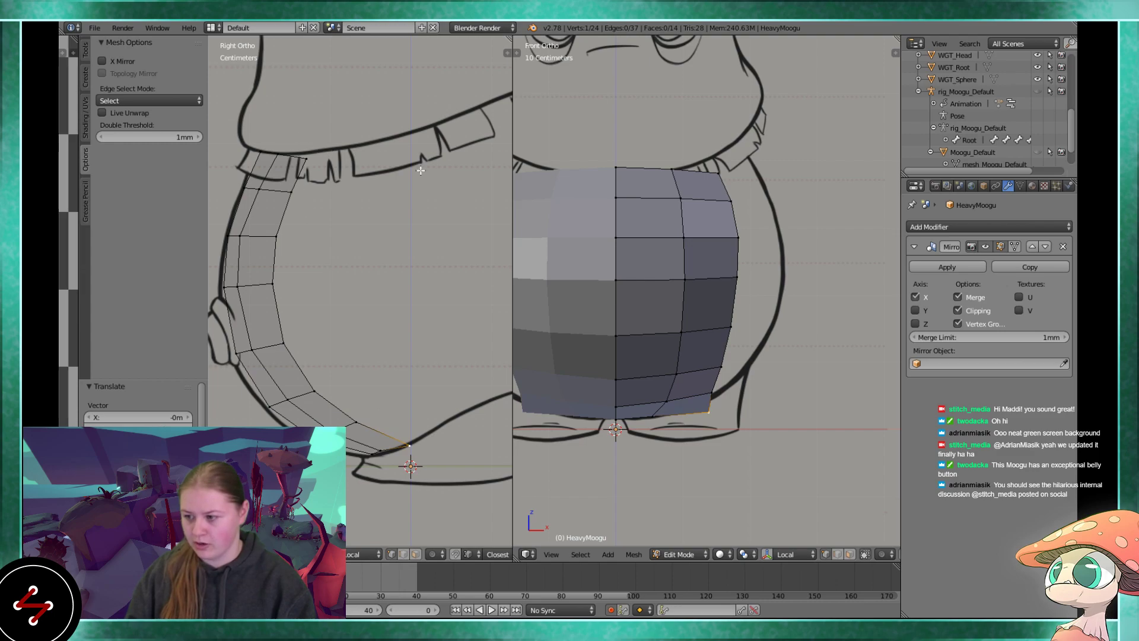
shift+middle_drag(732, 312, 745, 340)
key(g)
click(732, 341)
scroll(734, 285, down, 3)
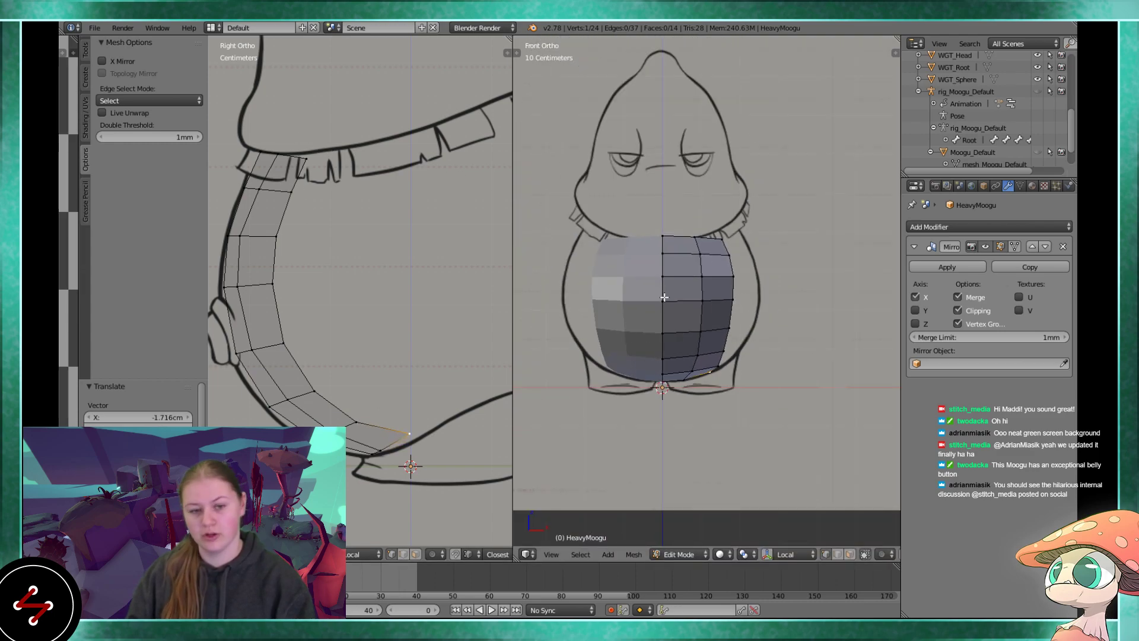
- Extrude the mesh's outer edge backward in the right view and scale the new edge narrower from front to back
shift+middle_drag(667, 302, 650, 404)
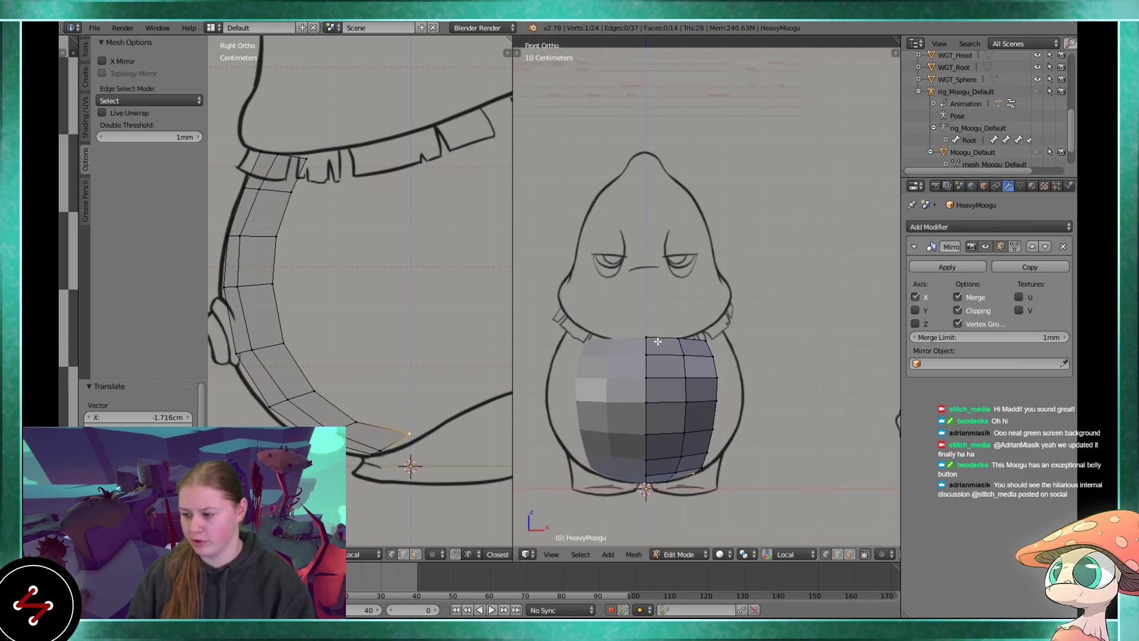
scroll(333, 254, down, 2)
alt+right_click(308, 260)
shift+middle_drag(344, 284, 287, 279)
key(e)
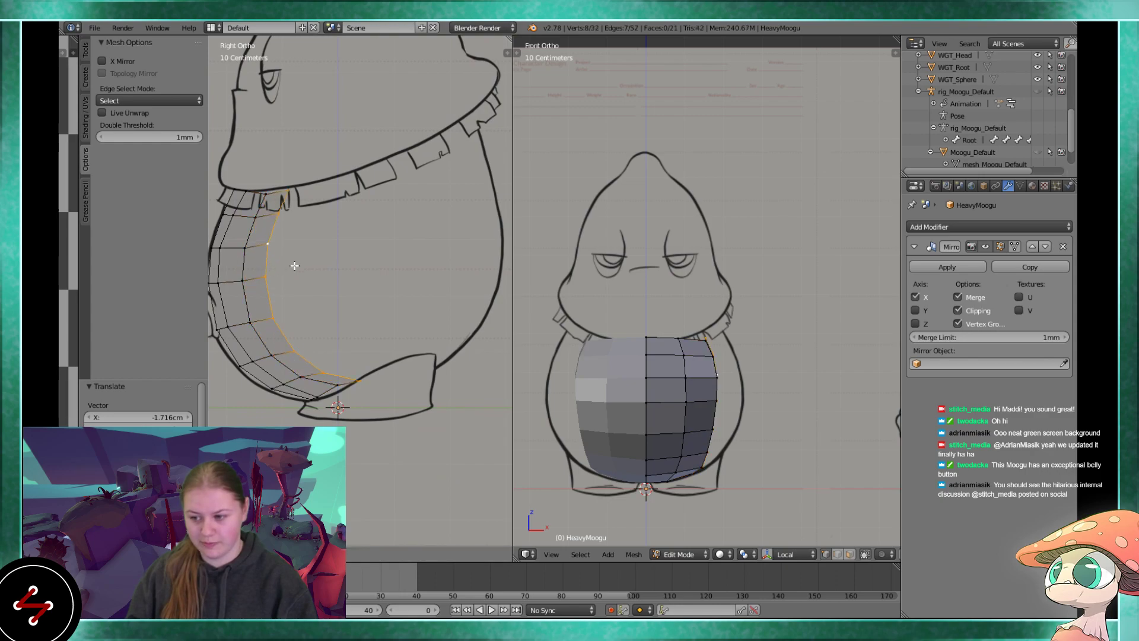
click(350, 244)
key(s)
key(x)
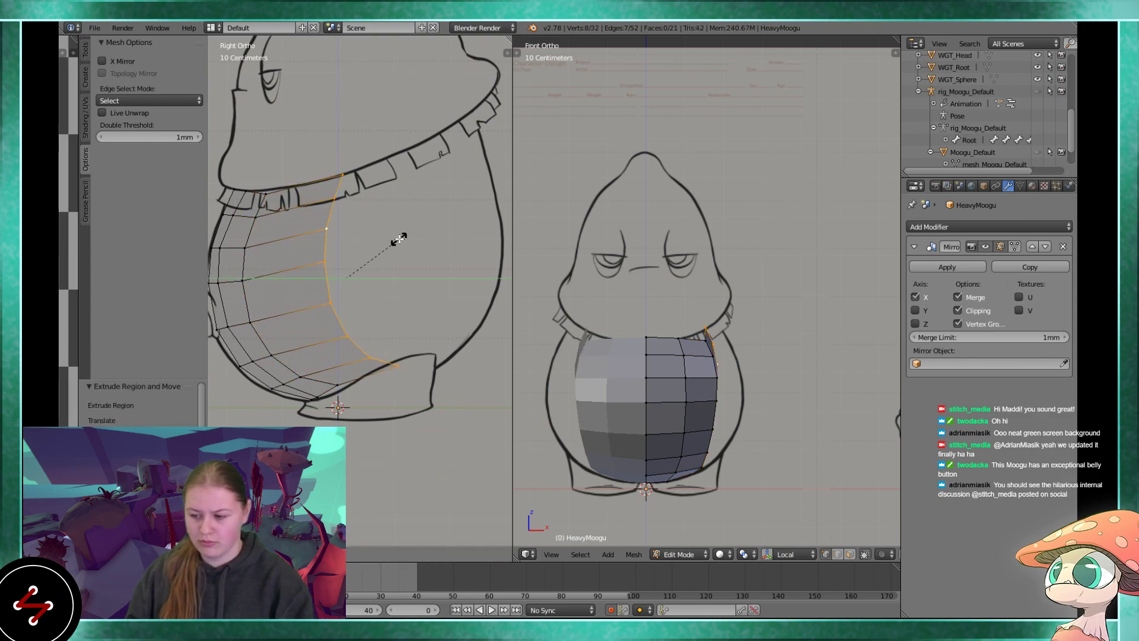
click(359, 252)
- Move the lower vertices of the newly extruded edge one by one in the right view to smooth its curve above the foot
right_drag(349, 370, 350, 366)
key(g)
click(374, 353)
right_click(324, 397)
right_click(337, 385)
key(g)
click(340, 387)
right_click(330, 340)
key(g)
click(327, 331)
right_click(322, 304)
key(g)
click(320, 288)
- Move the upper vertices of the newly extruded edge one by one in the right view to space them evenly below the collar
right_click(319, 265)
key(g)
click(321, 271)
right_click(319, 232)
key(g)
click(328, 234)
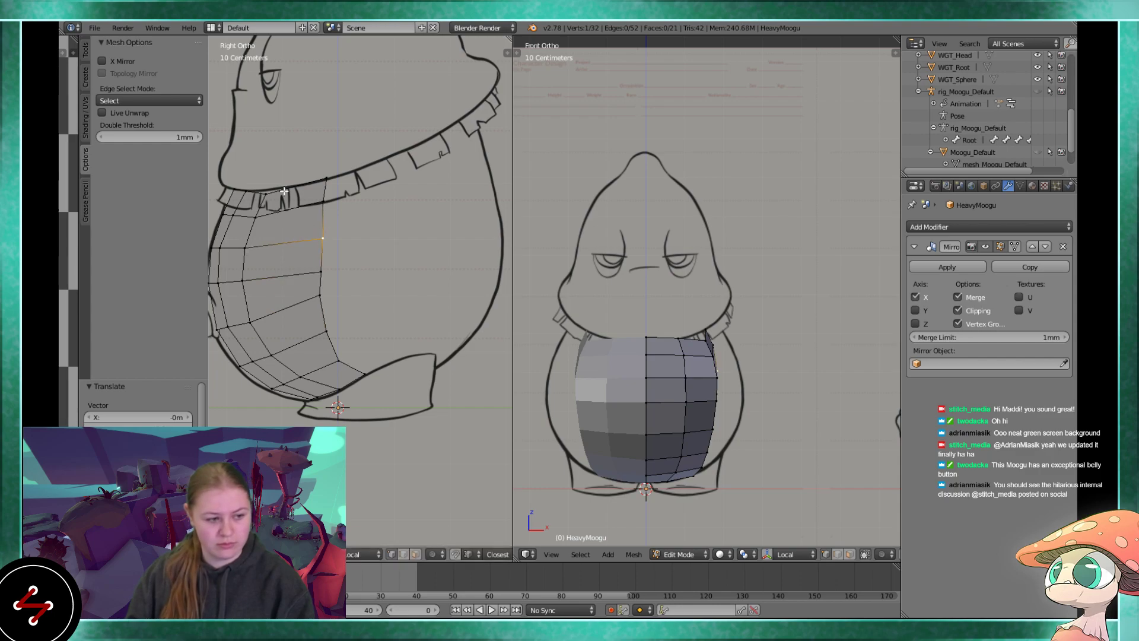
right_click(324, 206)
key(g)
click(327, 215)
right_click(332, 191)
key(g)
click(333, 198)
- Edge-slide the vertical loop in front of the rear edge backward by a factor of about 0.21
alt+right_click(253, 238)
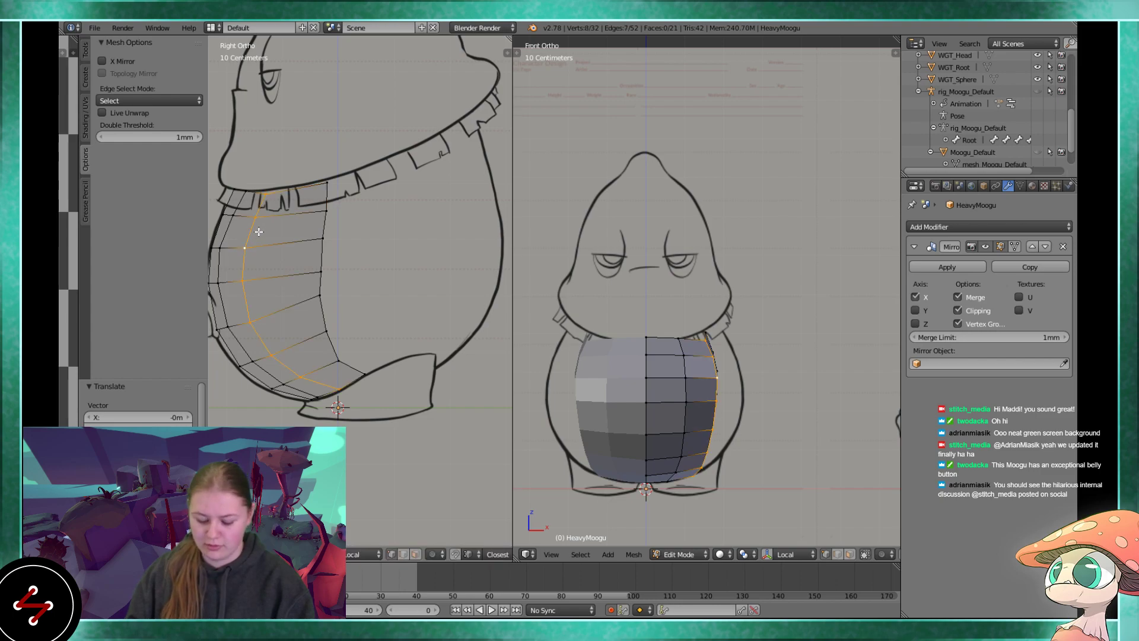
key(g)
key(g)
click(312, 238)
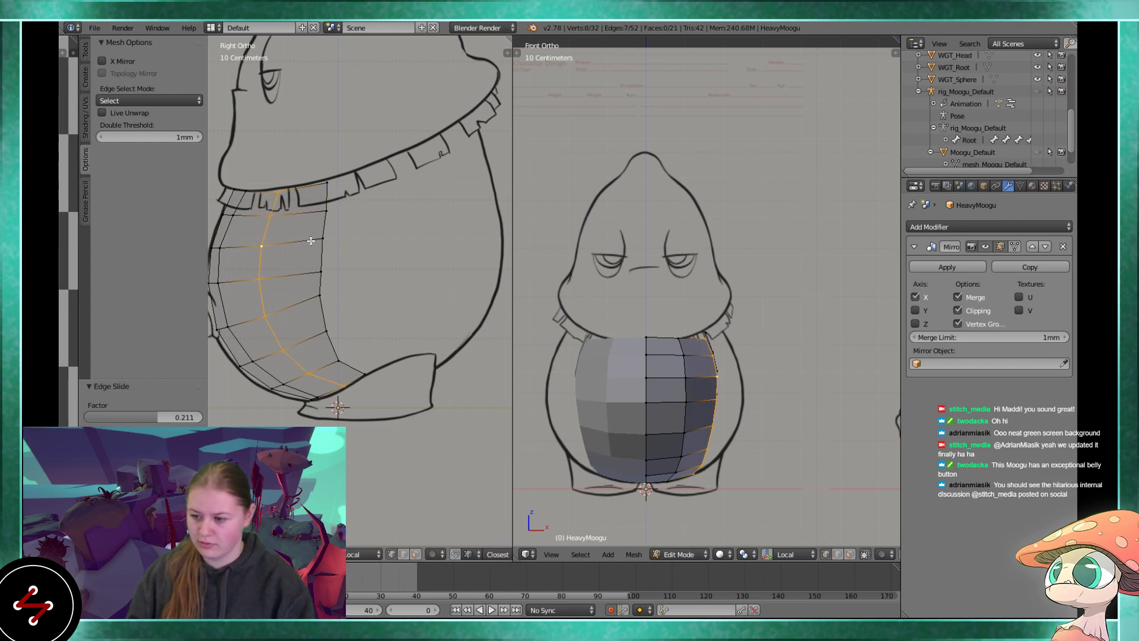
- Edge-slide the vertical loop nearest the belly front backward by a factor of about 0.14
shift+middle_drag(283, 284, 347, 237)
alt+right_click(277, 248)
alt+right_click(286, 242)
key(g)
key(g)
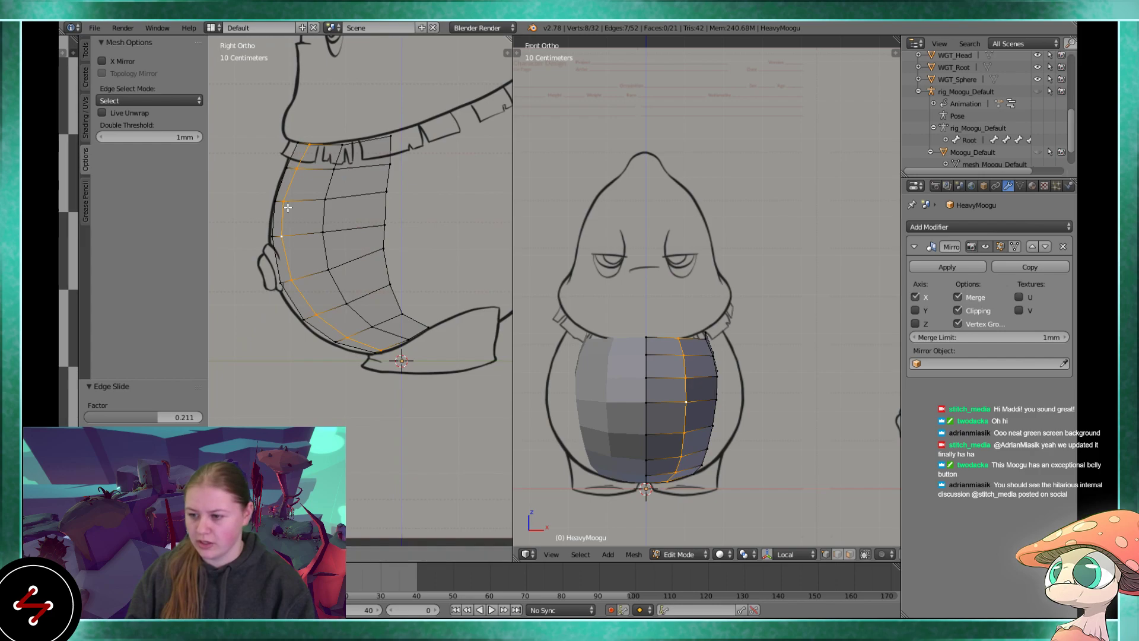
click(289, 207)
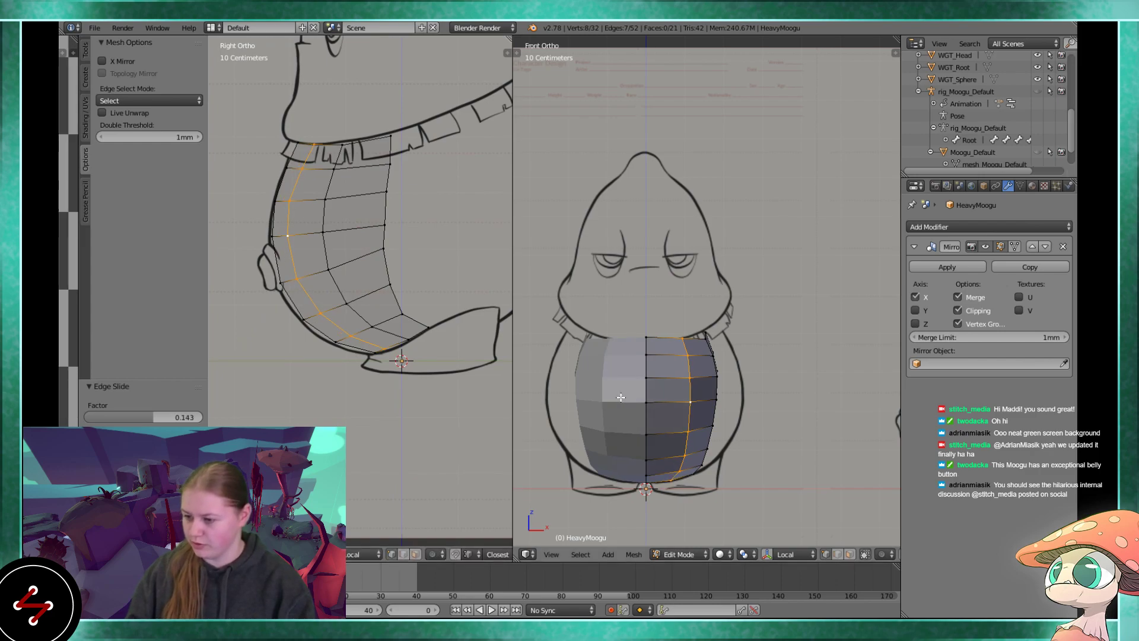
- Vertex-slide the rear edge's vertex at navel height slightly upward in the right view by a factor of about 0.21
scroll(621, 397, down, 1)
scroll(381, 291, down, 1)
scroll(375, 257, up, 1)
right_click(380, 247)
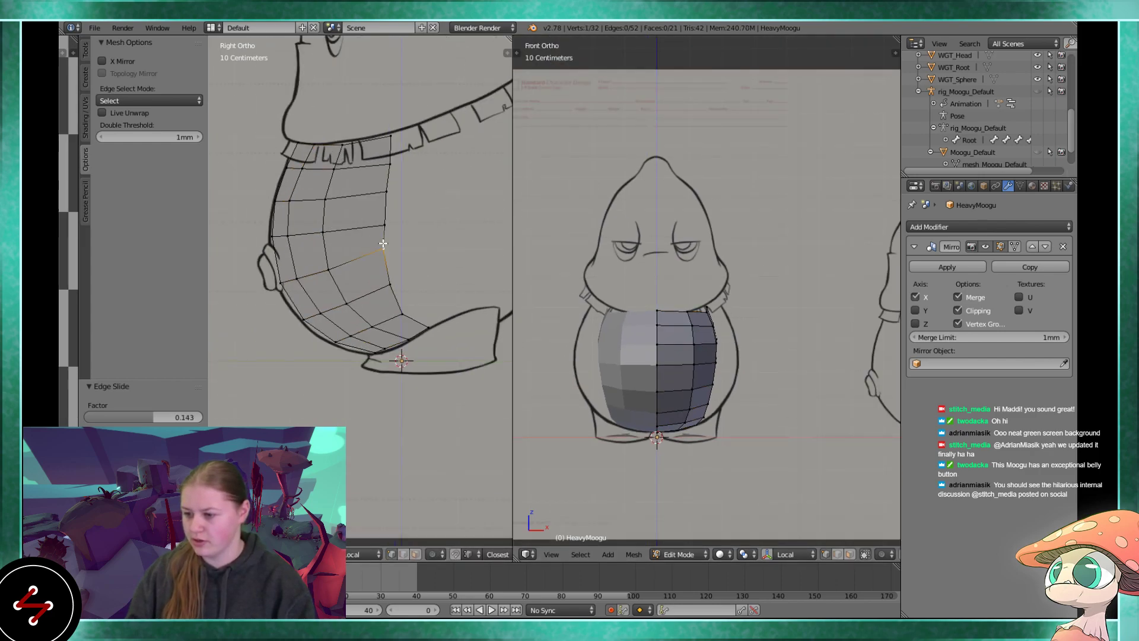
click(384, 255)
shift+middle_drag(403, 259, 330, 341)
scroll(327, 343, down, 1)
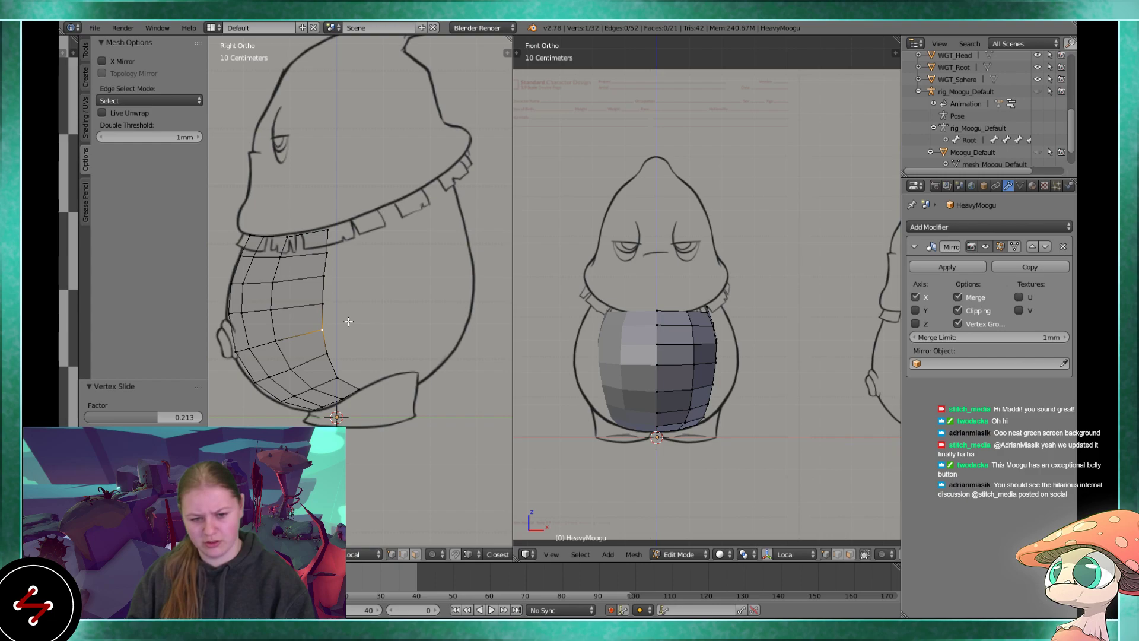
- Move the body's rear edge loop outward in the front view by about 4.8 cm toward the body outline
scroll(692, 365, up, 2)
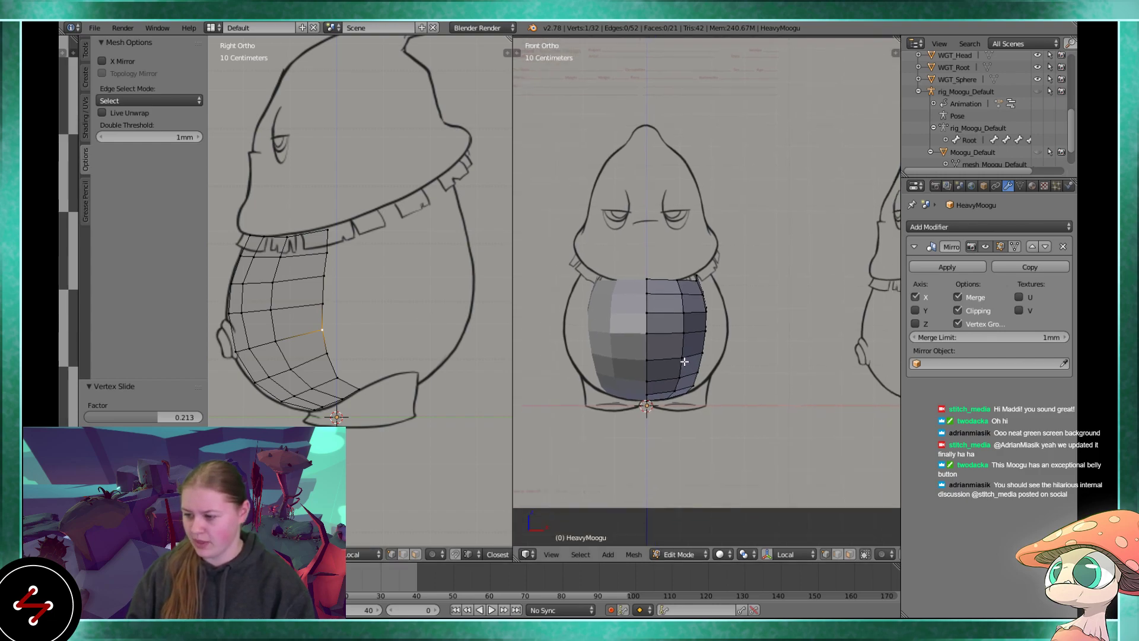
alt+right_click(701, 353)
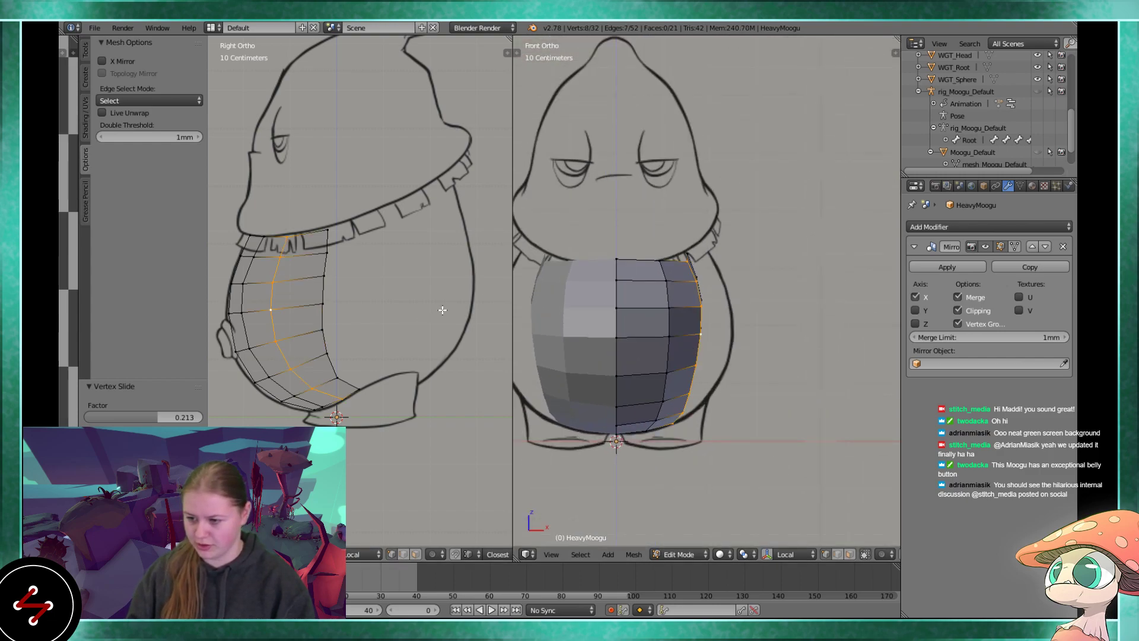
alt+right_click(323, 307)
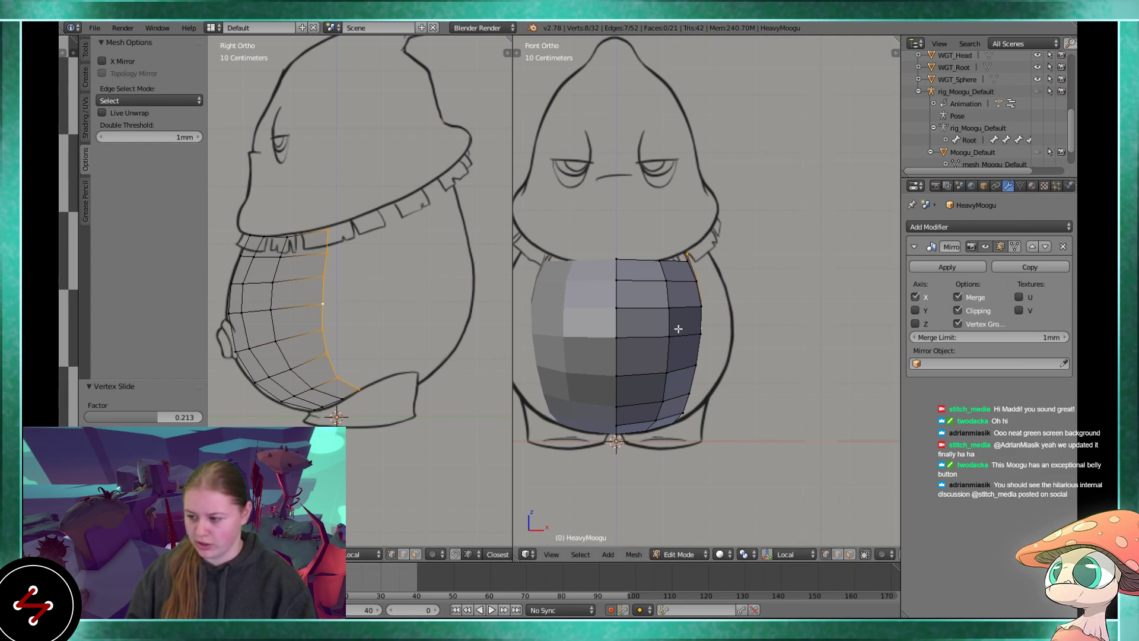
key(g)
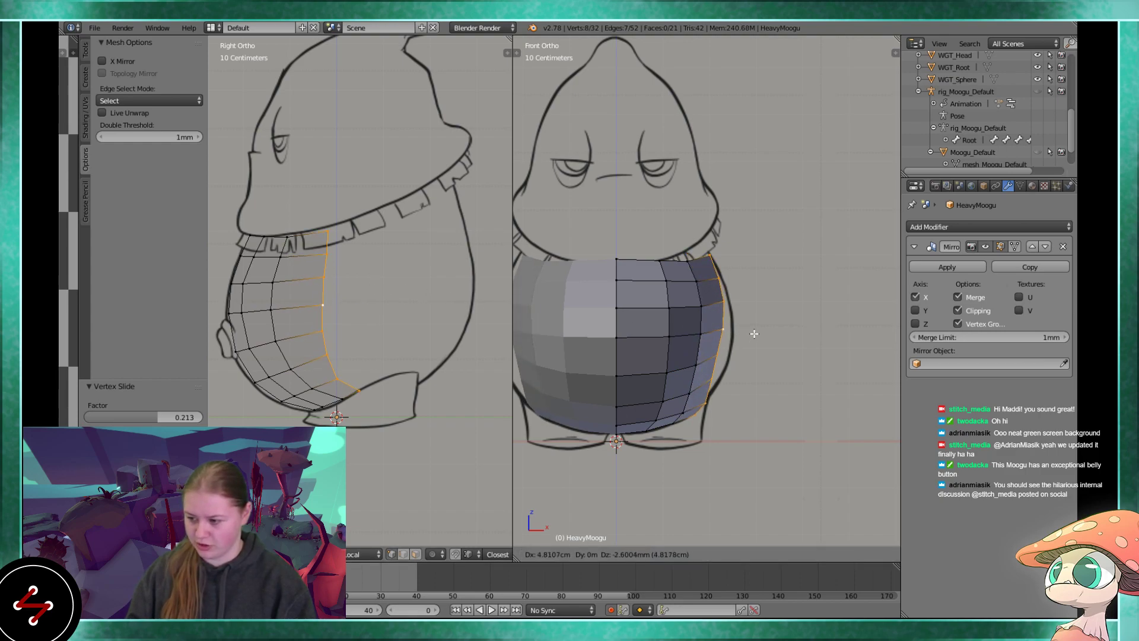
click(754, 331)
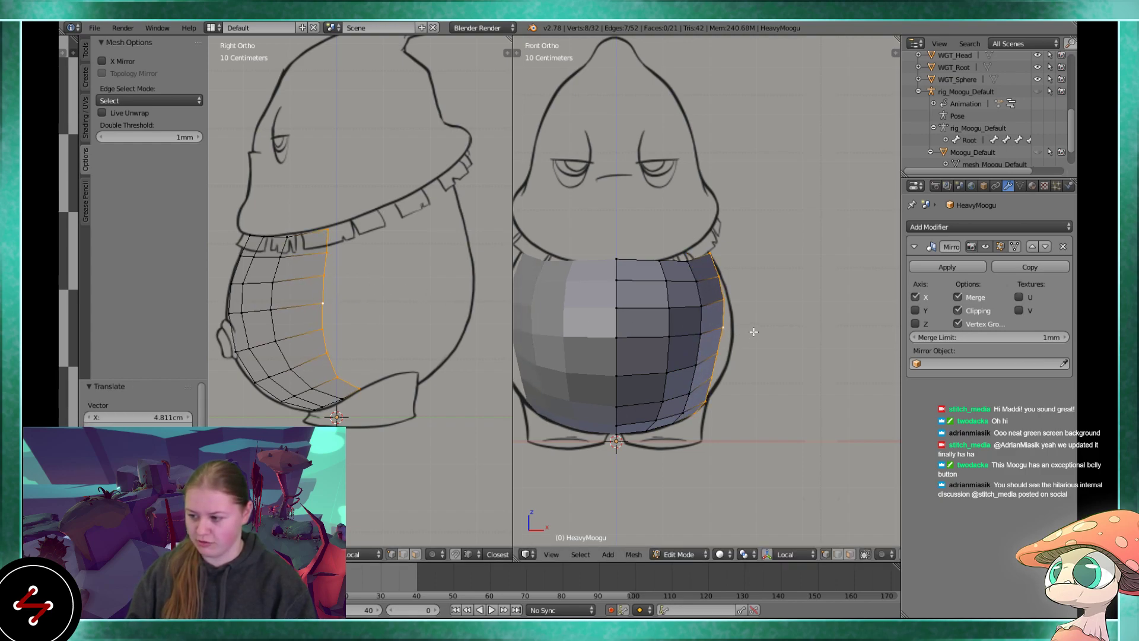
- Move the two bottom vertices of the rear edge inward in the front view by about 1.7 cm to meet the body outline
scroll(696, 408, up, 5)
click(701, 411)
shift+middle_drag(700, 411, 713, 367)
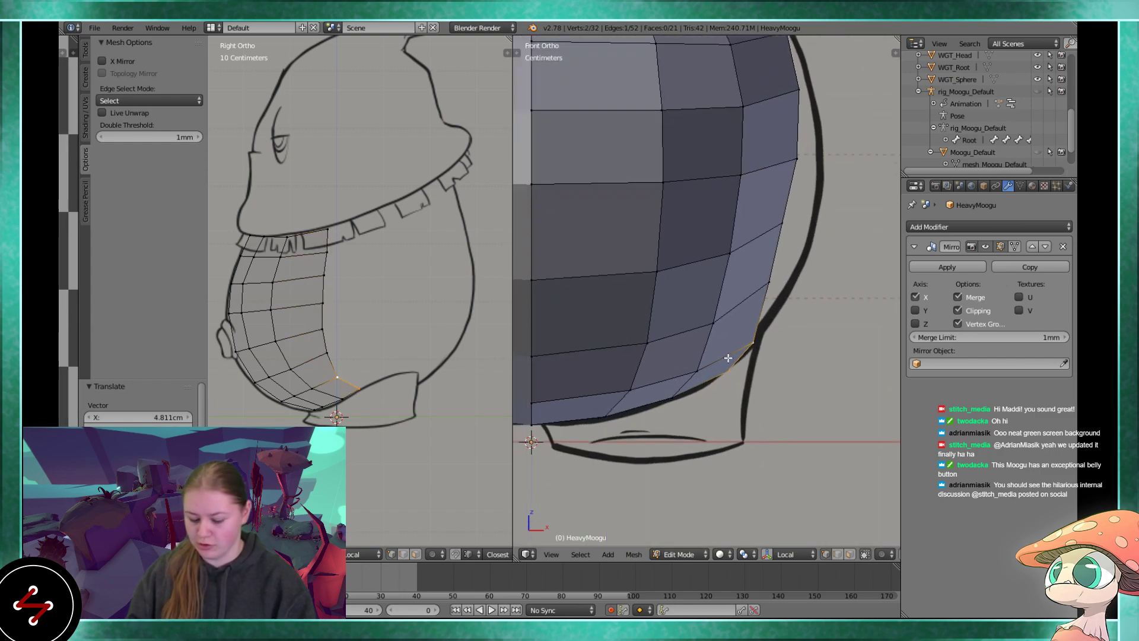
key(g)
click(688, 364)
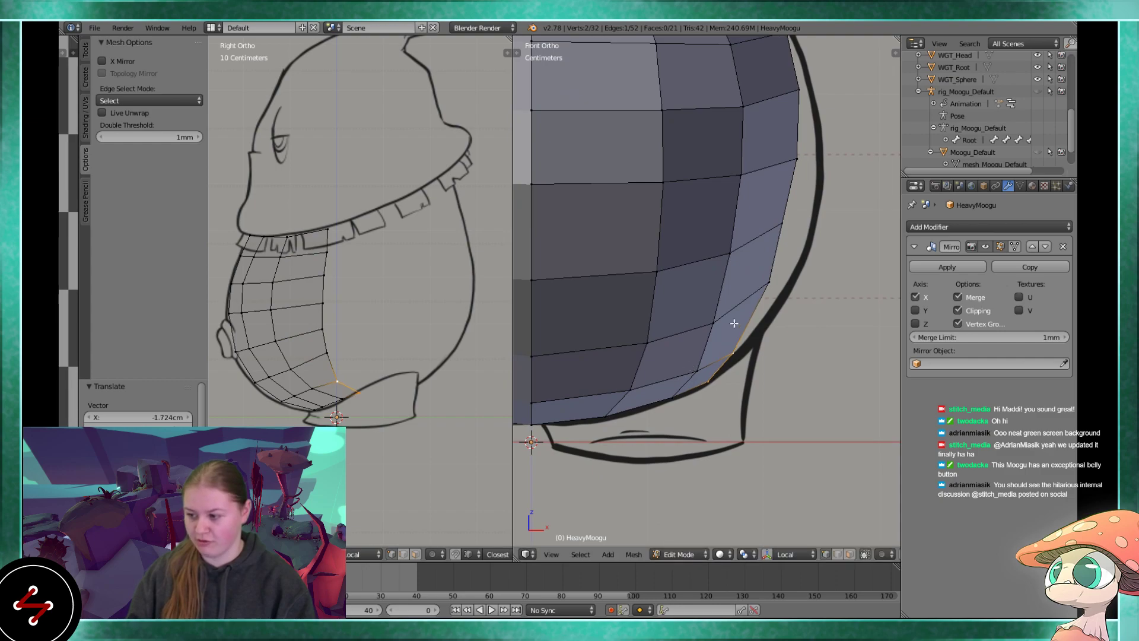
- Nudge the next two rear-edge vertices above the bottom pair outward by about 2 mm and 7 mm in the front view to follow the outline
shift+middle_drag(725, 323, 684, 392)
right_click(706, 363)
key(g)
click(708, 387)
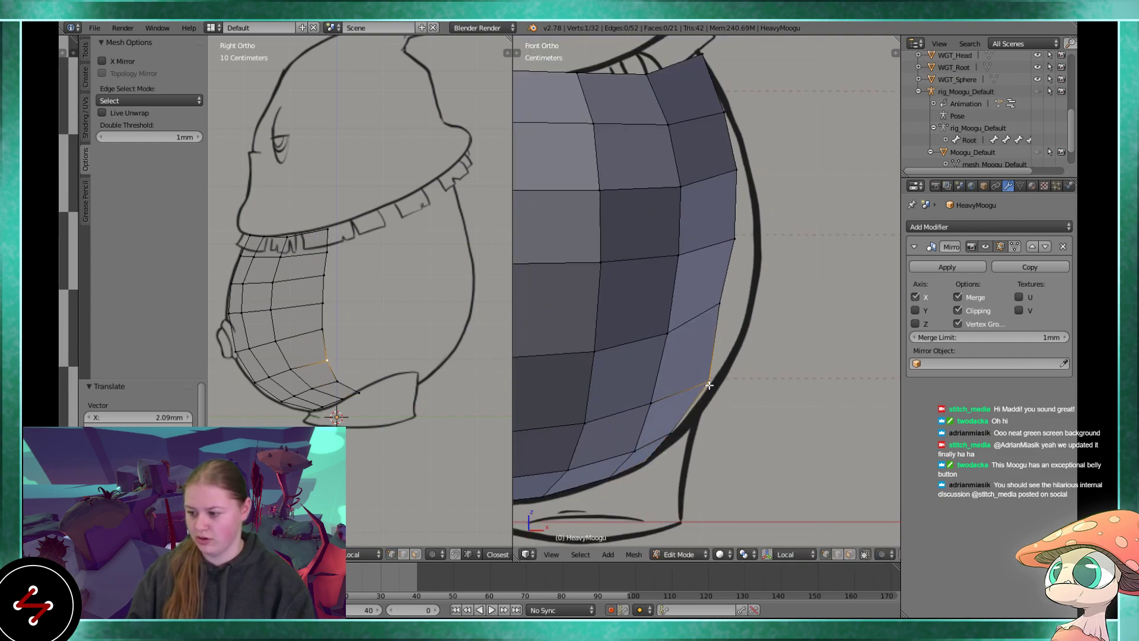
shift+middle_drag(694, 327, 686, 385)
right_click(710, 364)
key(g)
click(717, 376)
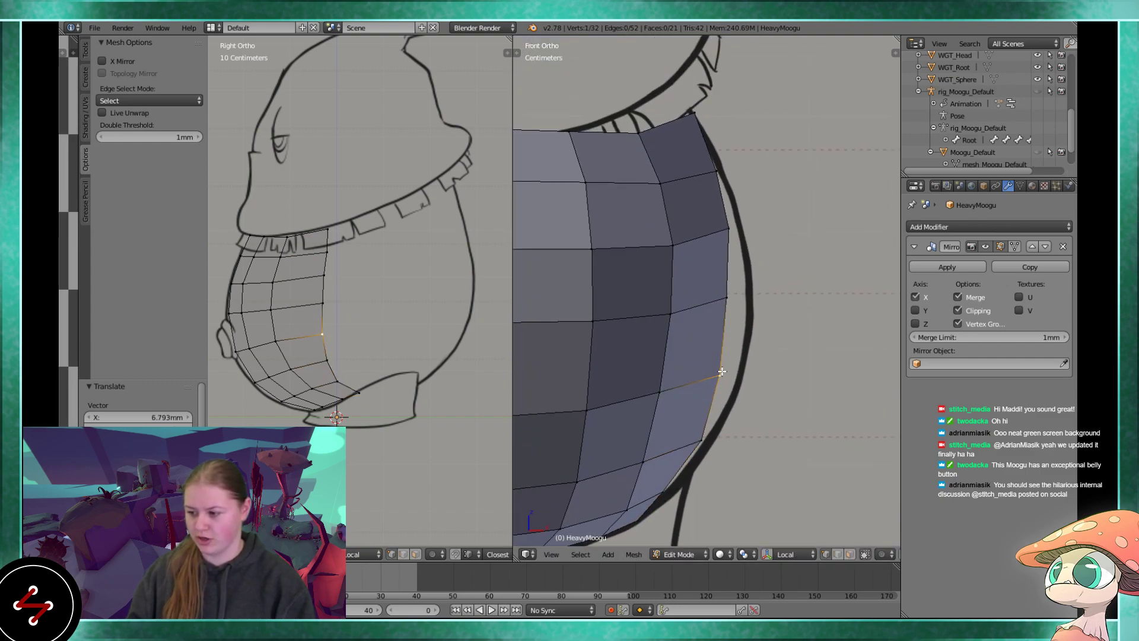
- Move the rear edge's top vertex about 1.15 cm inward in the front view, and realign its mid-height vertex in the right view
shift+middle_drag(708, 310, 694, 397)
right_click(681, 202)
key(g)
click(667, 214)
right_click(318, 304)
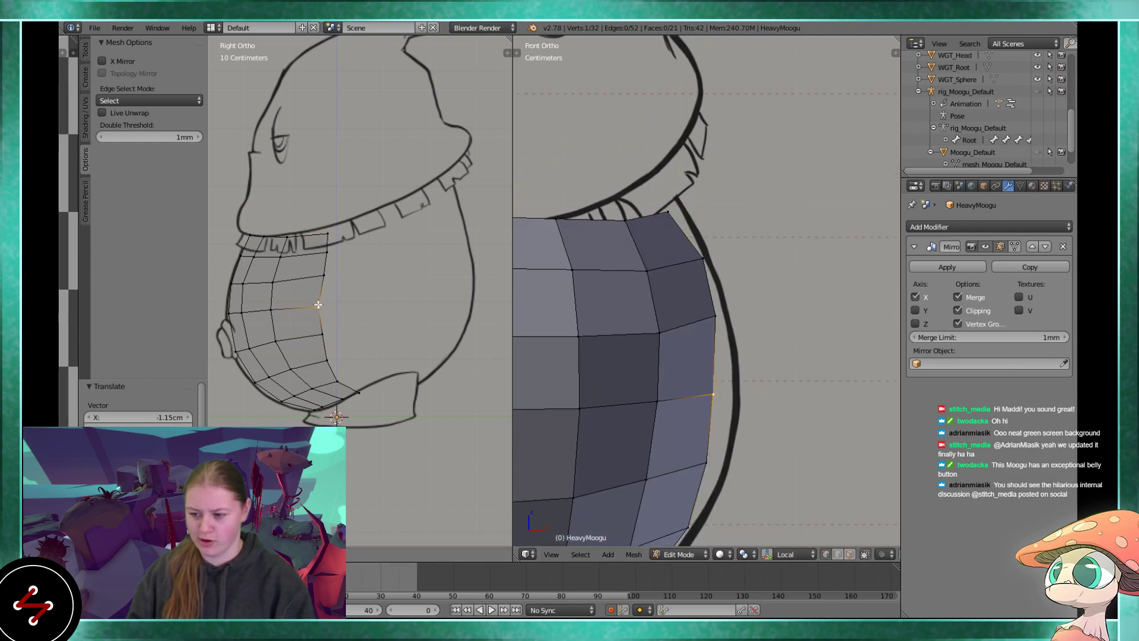
key(g)
click(321, 302)
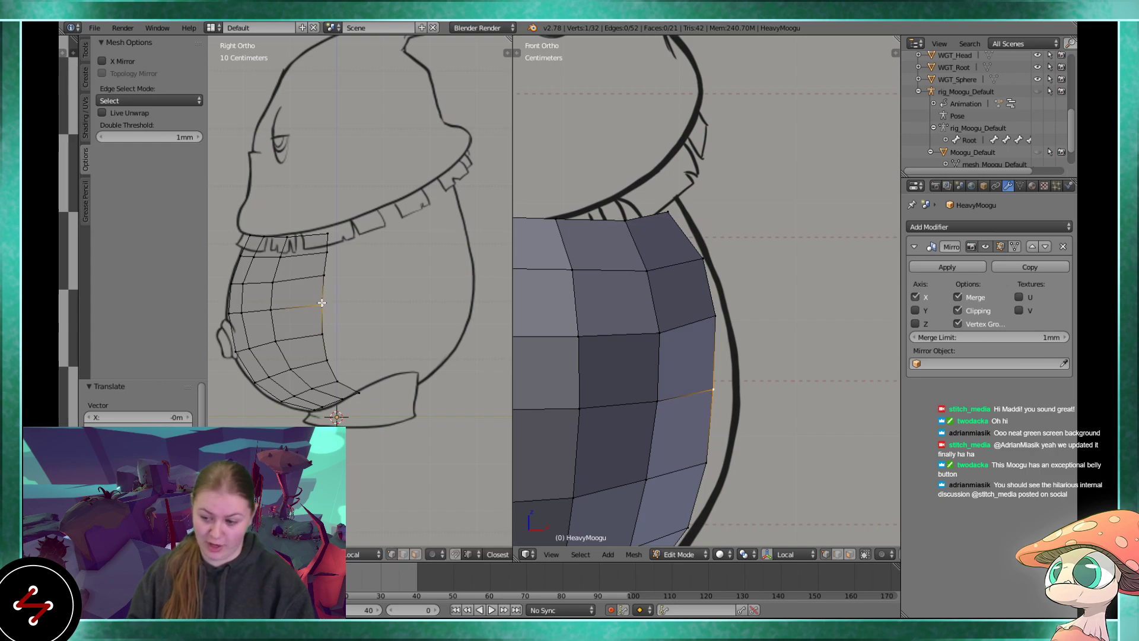
- Move two lower vertices of the rear edge slightly forward in the right view to smooth the edge's curve
scroll(330, 403, up, 4)
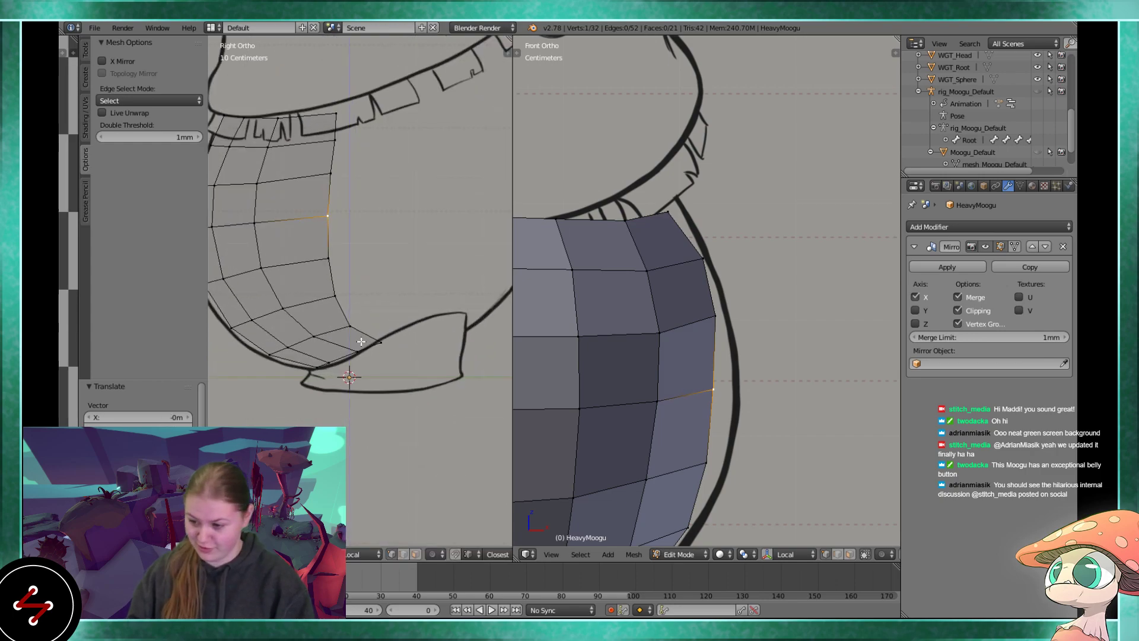
right_click(330, 332)
key(g)
click(322, 323)
shift+middle_drag(339, 308, 340, 383)
right_click(317, 366)
key(g)
click(312, 359)
- Select the whole rear edge loop and extrude it backward in the right view to add another column of faces
shift+middle_drag(340, 292, 352, 346)
alt+right_click(316, 322)
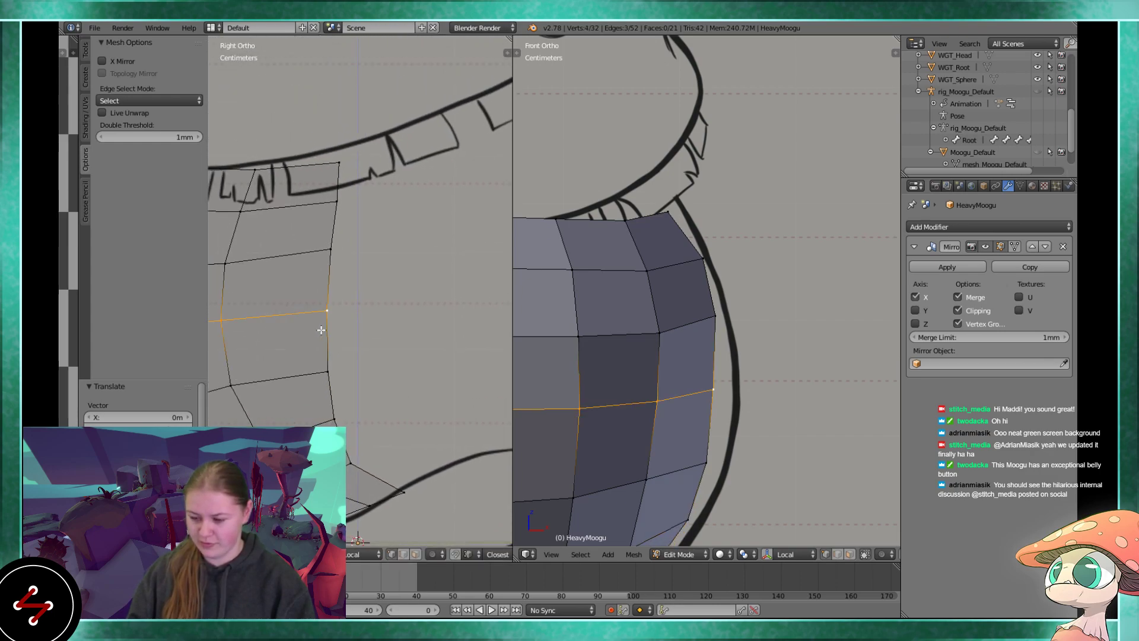
alt+right_click(324, 333)
scroll(324, 333, down, 2)
key(shift+s)
click(311, 326)
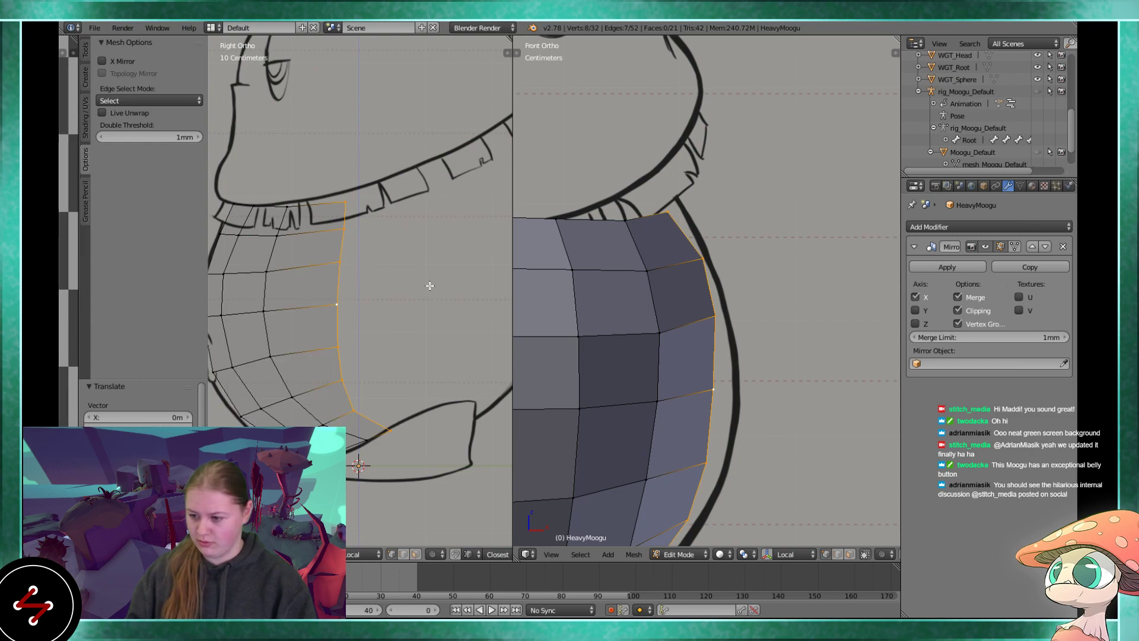
key(e)
click(462, 276)
- Move the newly extruded edge outward in the front view, scale it to about 0.83, and reposition it against the drawings in both views
scroll(597, 318, down, 3)
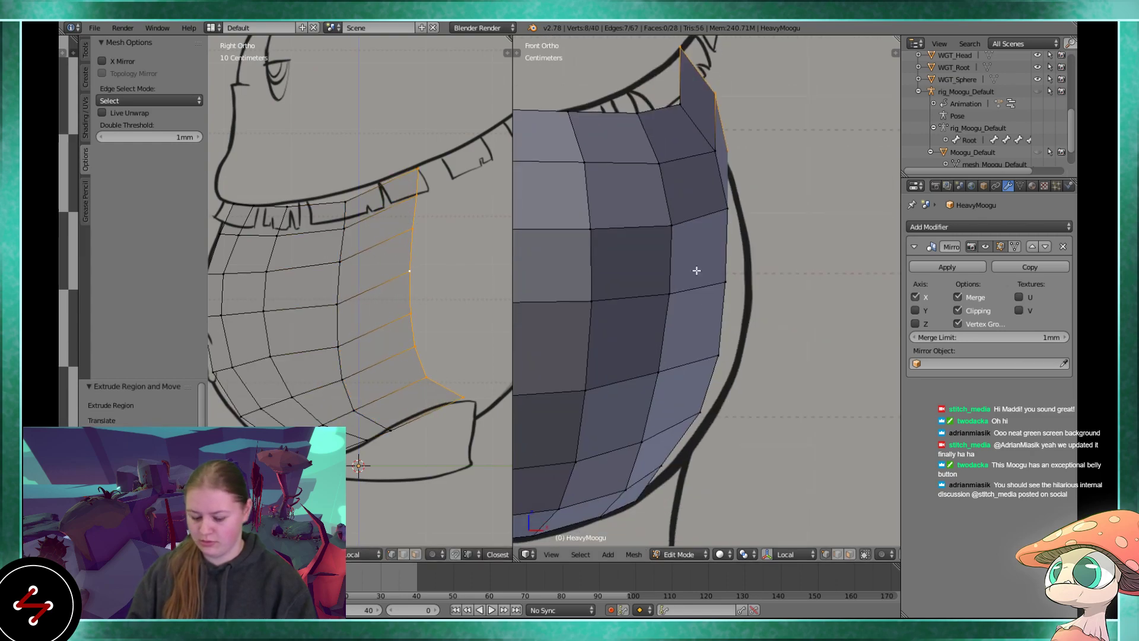
key(g)
click(778, 298)
key(s)
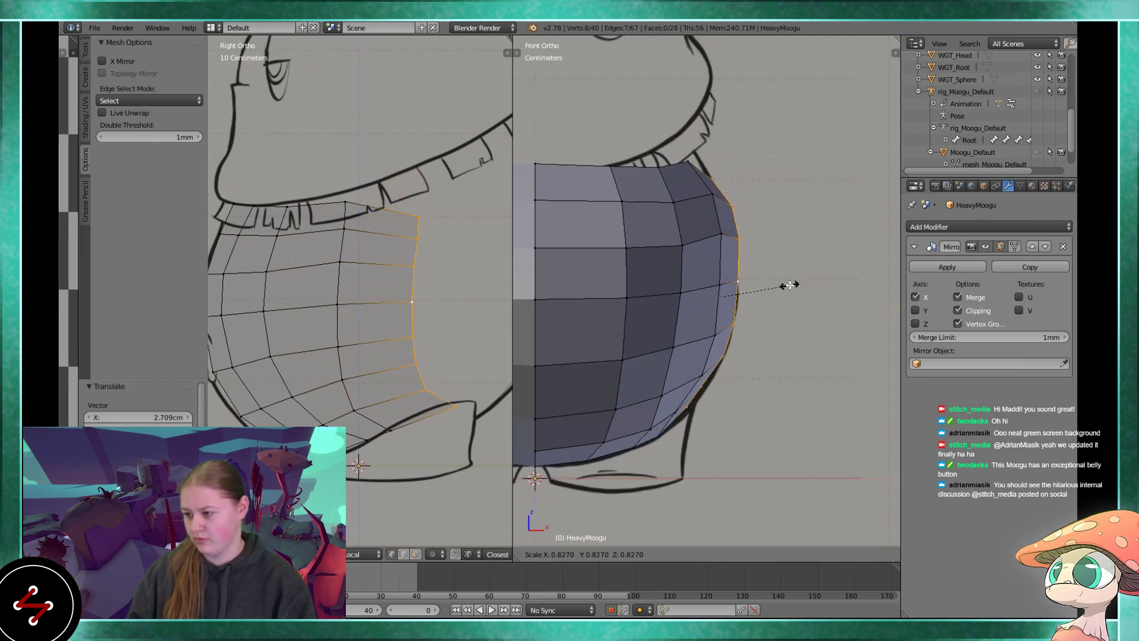
click(793, 280)
key(g)
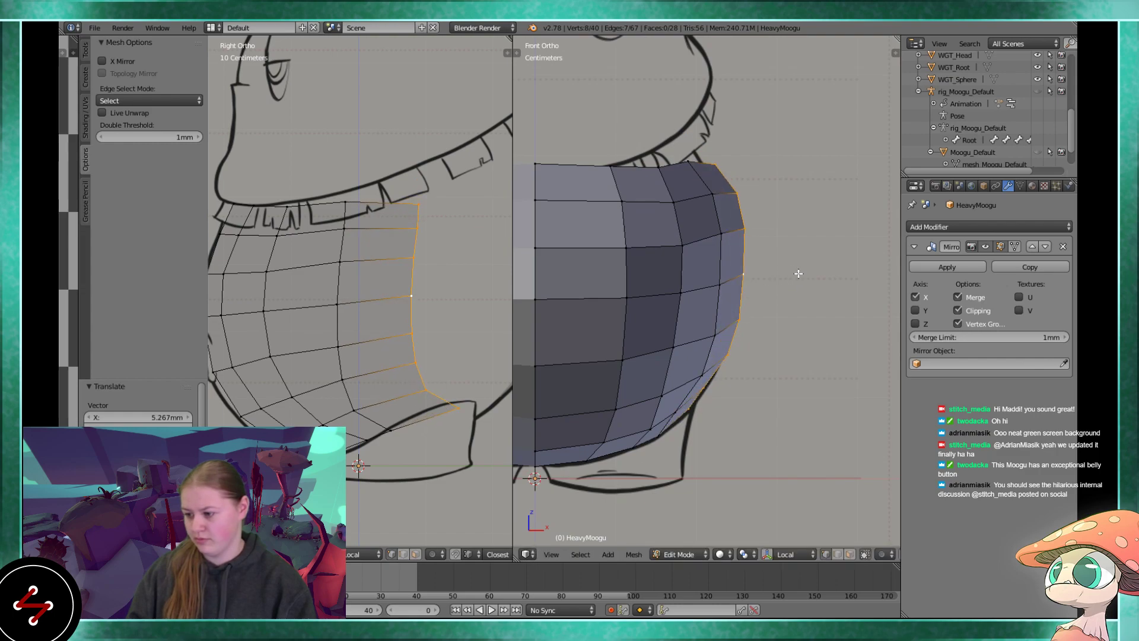
click(433, 233)
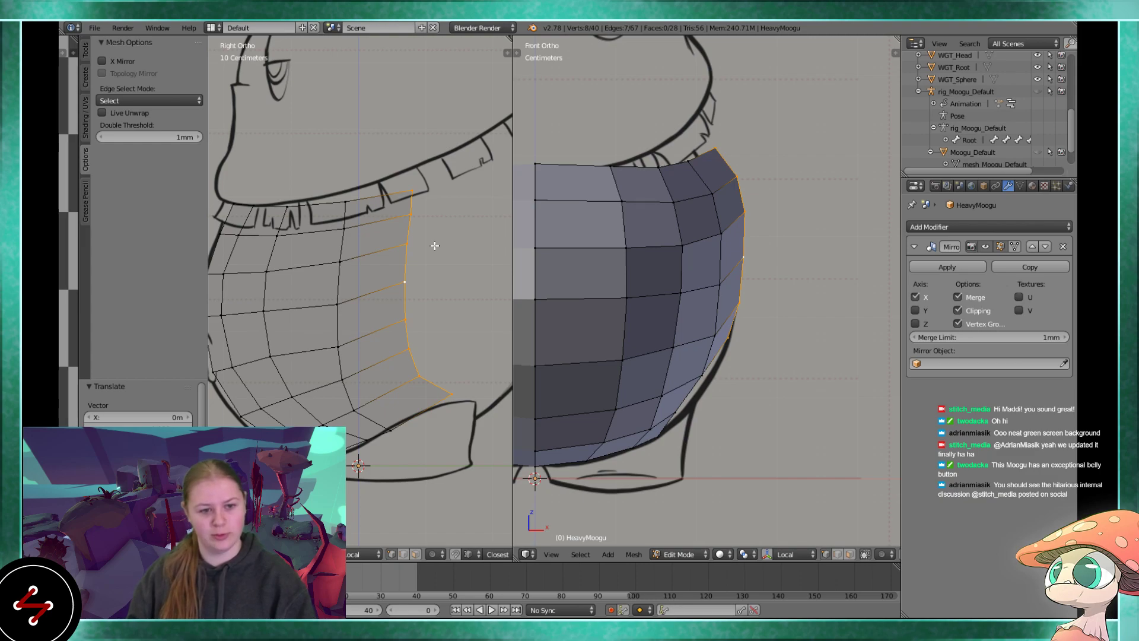
- Adjust the end vertices of the new edge and the lower vertices of the loop in front of it in the right view
shift+middle_drag(429, 287, 375, 234)
scroll(377, 276, up, 2)
key(a)
right_drag(410, 358, 376, 380)
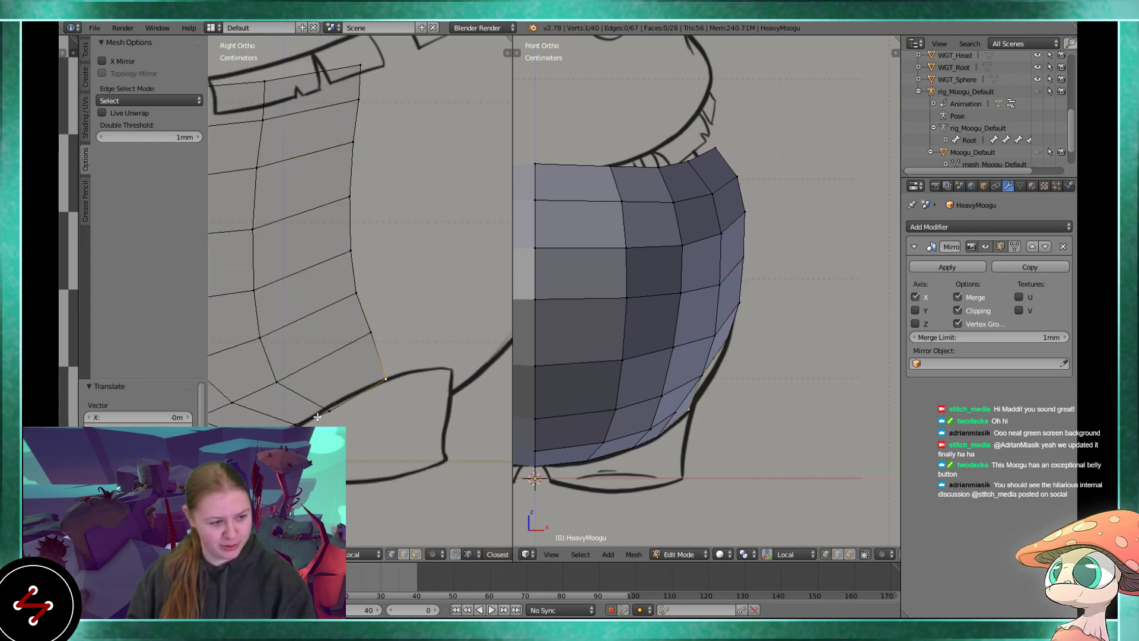
right_drag(373, 317, 378, 330)
right_drag(331, 390, 283, 375)
right_drag(261, 341, 270, 339)
shift+middle_drag(338, 246, 355, 370)
scroll(369, 216, down, 5)
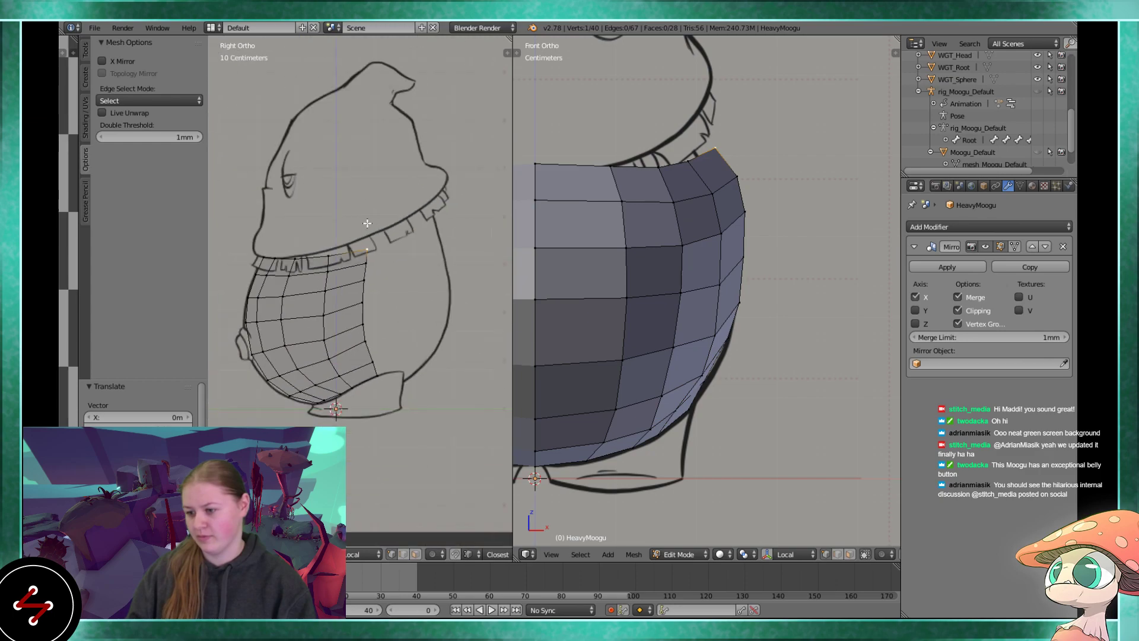
- Select the vertical loop in front of the rear edge and move it outward by about 9 mm to round the body's side
scroll(631, 292, down, 3)
mouse_move(632, 292)
middle_down()
mouse_move(687, 298)
mouse_move(587, 300)
mouse_move(684, 303)
mouse_move(700, 381)
mouse_move(727, 409)
mouse_move(722, 425)
mouse_move(638, 397)
mouse_move(639, 364)
mouse_move(733, 430)
middle_up()
scroll(732, 430, up, 2)
alt+right_click(750, 329)
alt+right_click(768, 348)
alt+right_click(761, 343)
middle_drag(762, 344, 638, 330)
key(g)
click(771, 373)
- Nudge the vertex just below the collar on the loop nearest the belly front by about 5.6 mm, and a navel-height vertex on the next loop by about 1.2 mm
alt+right_click(656, 323)
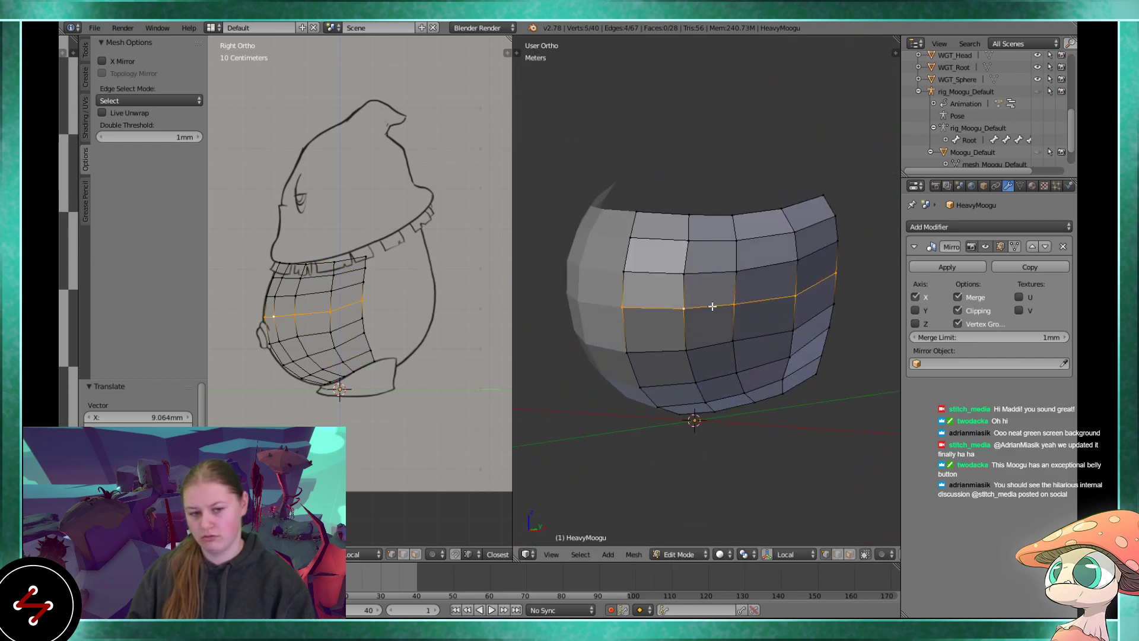
alt+right_click(688, 222)
right_click(692, 254)
scroll(663, 278, up, 2)
key(g)
click(641, 272)
scroll(786, 291, down, 1)
middle_drag(767, 330, 755, 307)
shift+middle_drag(740, 367, 717, 321)
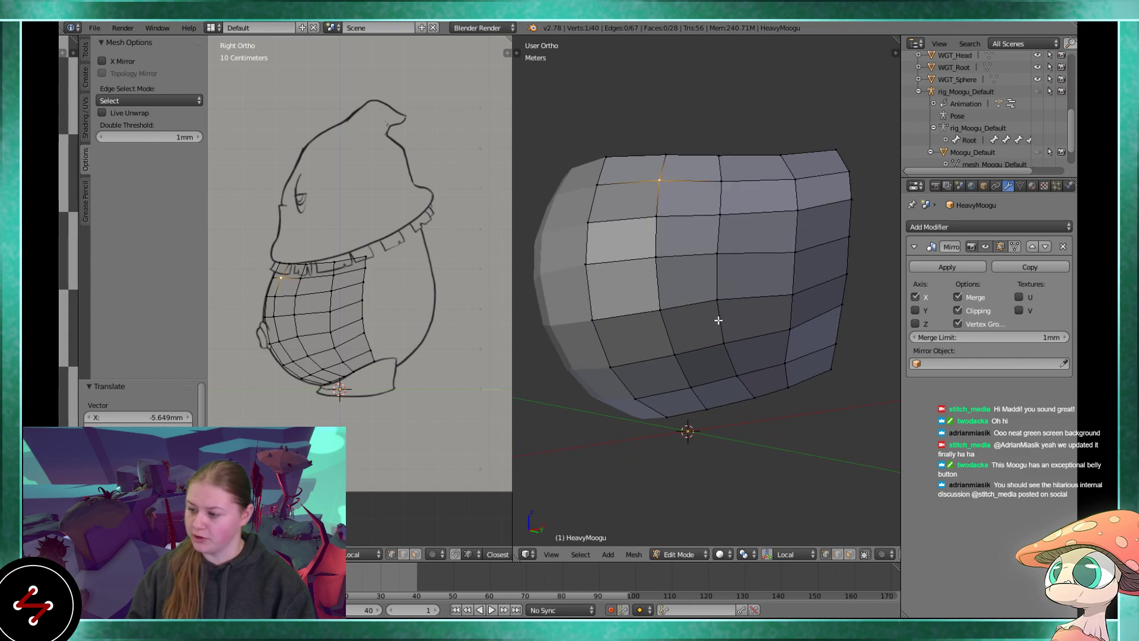
right_click(723, 302)
key(g)
click(724, 309)
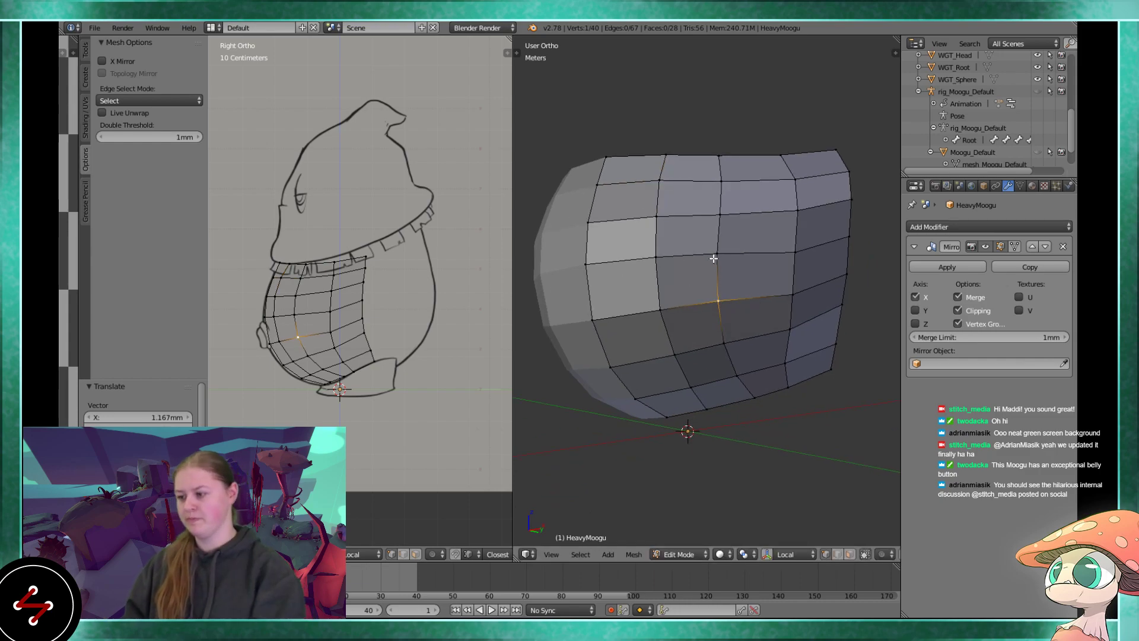
- Cut an irregular closed outline across the body's side faces with the Knife tool, starting at the navel-height vertex near the belly front
scroll(734, 280, up, 1)
scroll(734, 279, down, 1)
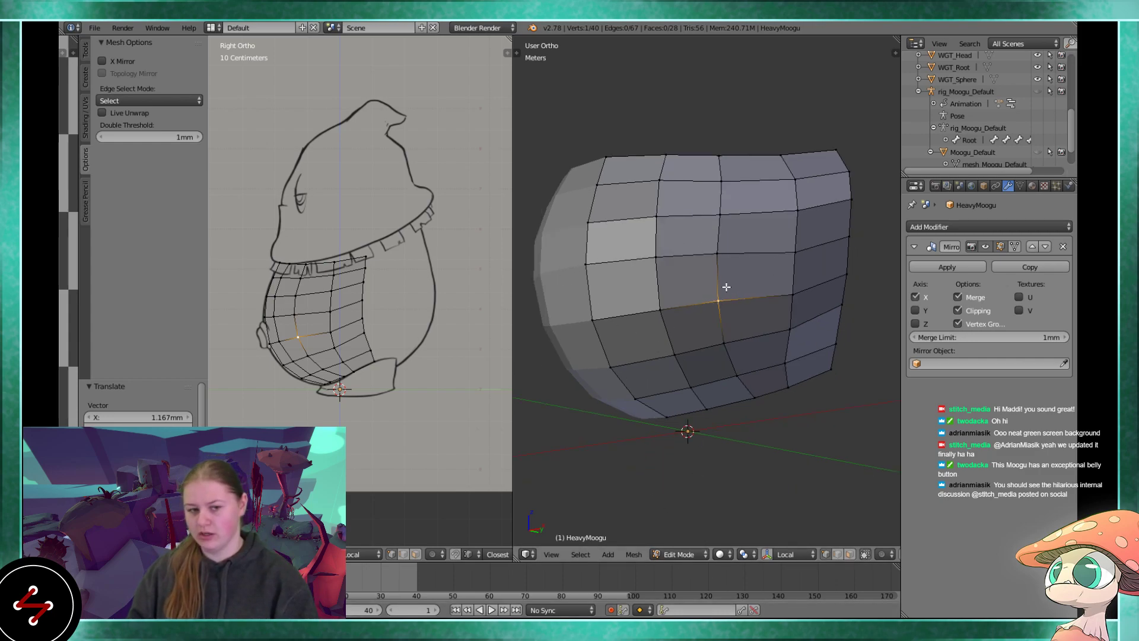
scroll(725, 287, down, 1)
middle_drag(662, 287, 668, 308)
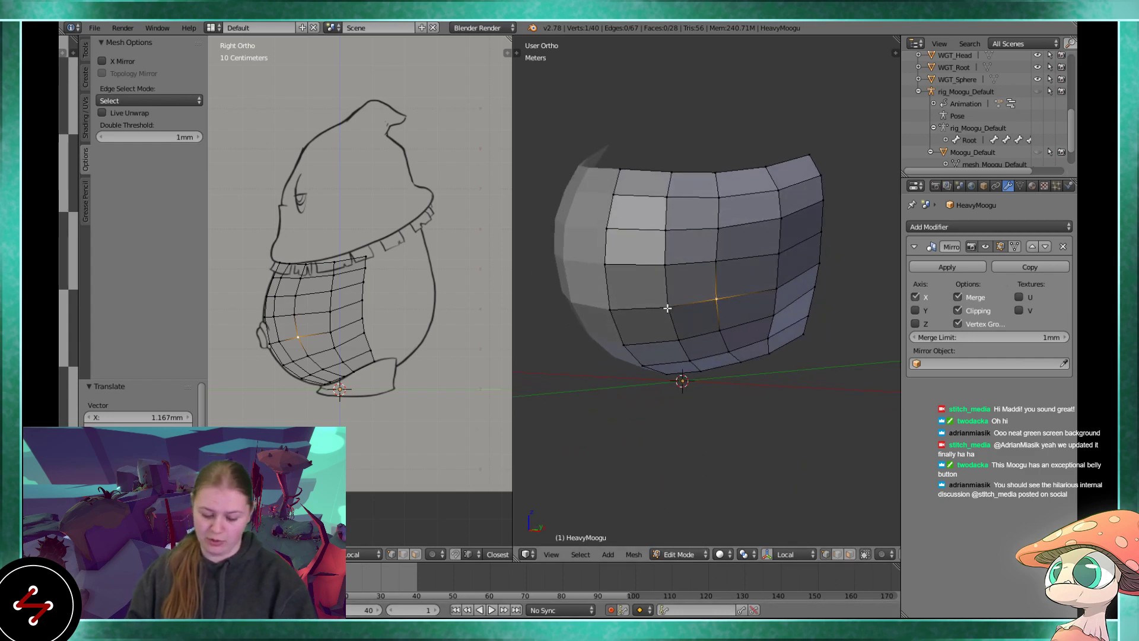
right_click(656, 276)
scroll(656, 276, up, 2)
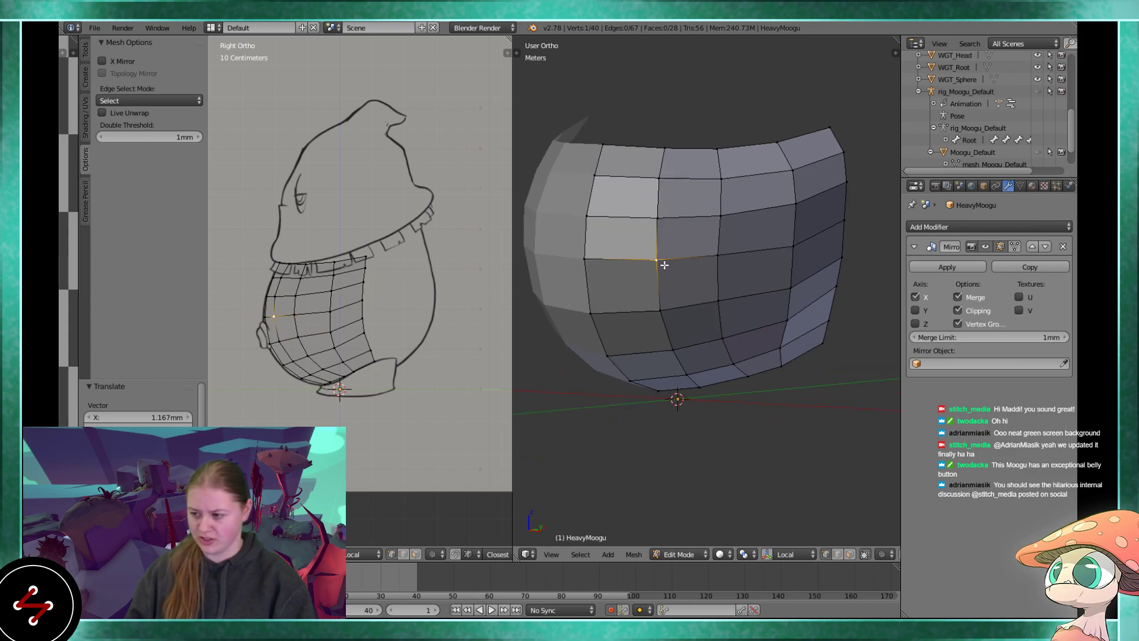
key(k)
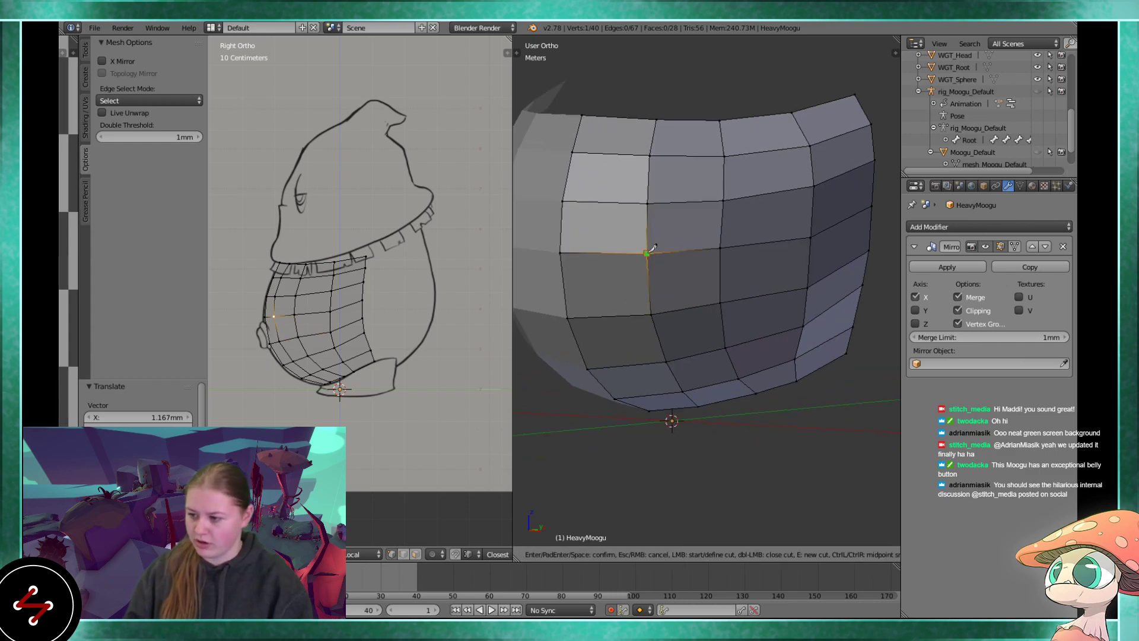
click(761, 243)
click(779, 182)
click(827, 218)
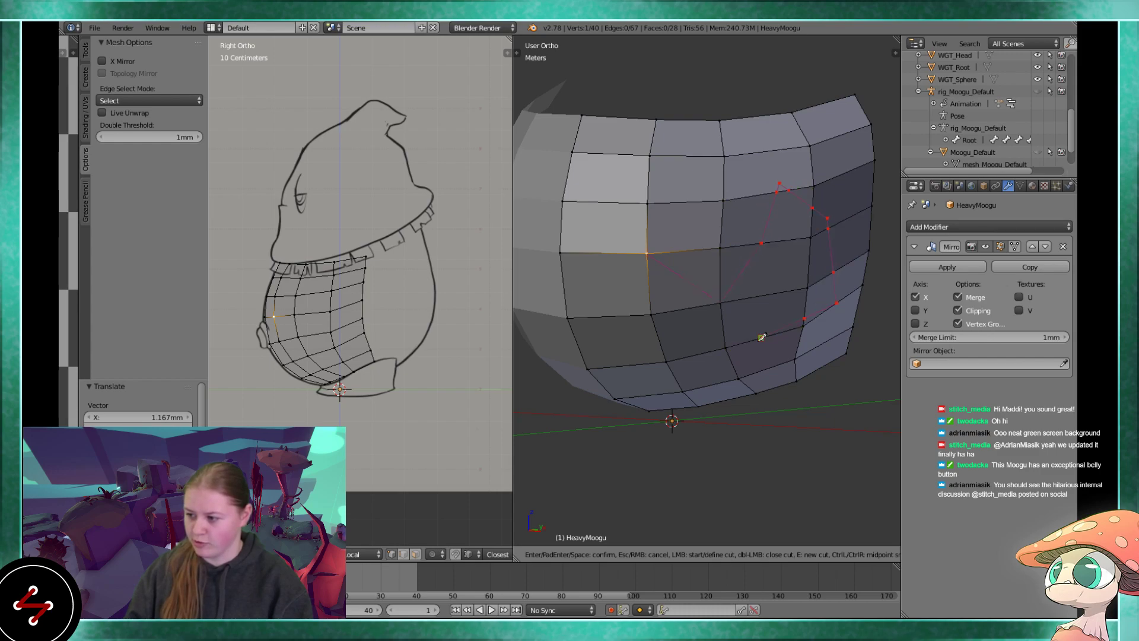
click(648, 250)
key(Return)
- Try a loop cut across the knife-cut side faces, then undo the irregular Knife cut
mouse_move(719, 310)
middle_down()
mouse_move(702, 295)
mouse_move(733, 313)
mouse_move(711, 312)
middle_up()
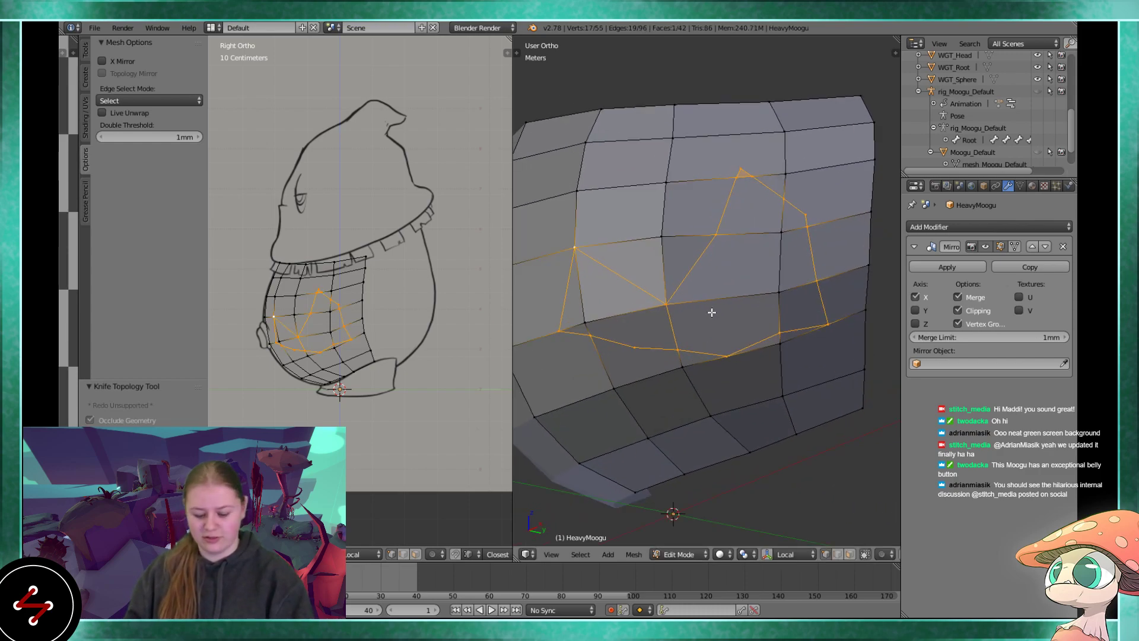
key(ctrl+r)
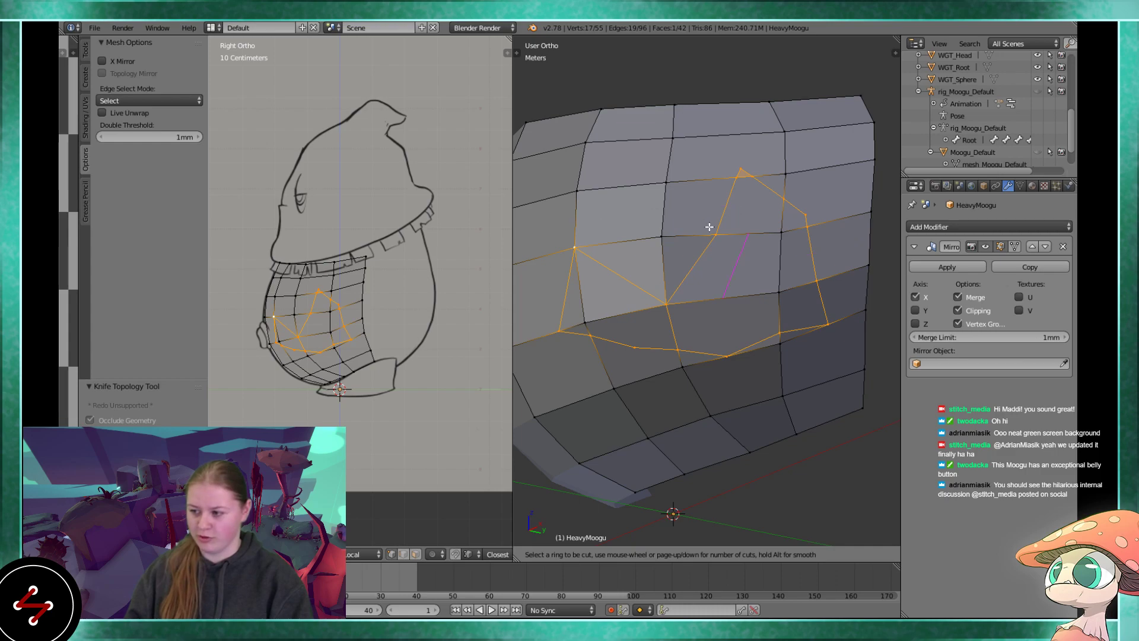
key(Escape)
middle_drag(734, 317, 703, 331)
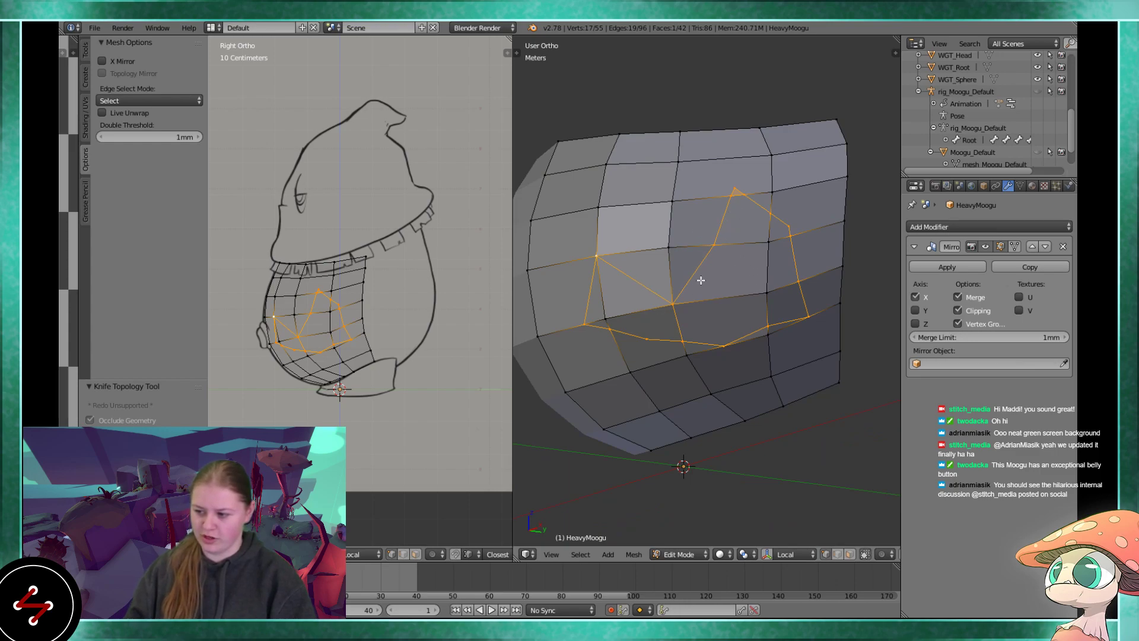
key(ctrl+z)
- Edge-slide the second vertical loop from the belly's centre line by a factor of about 0.08 and return to the front view
middle_drag(618, 280, 686, 256)
alt+right_click(675, 234)
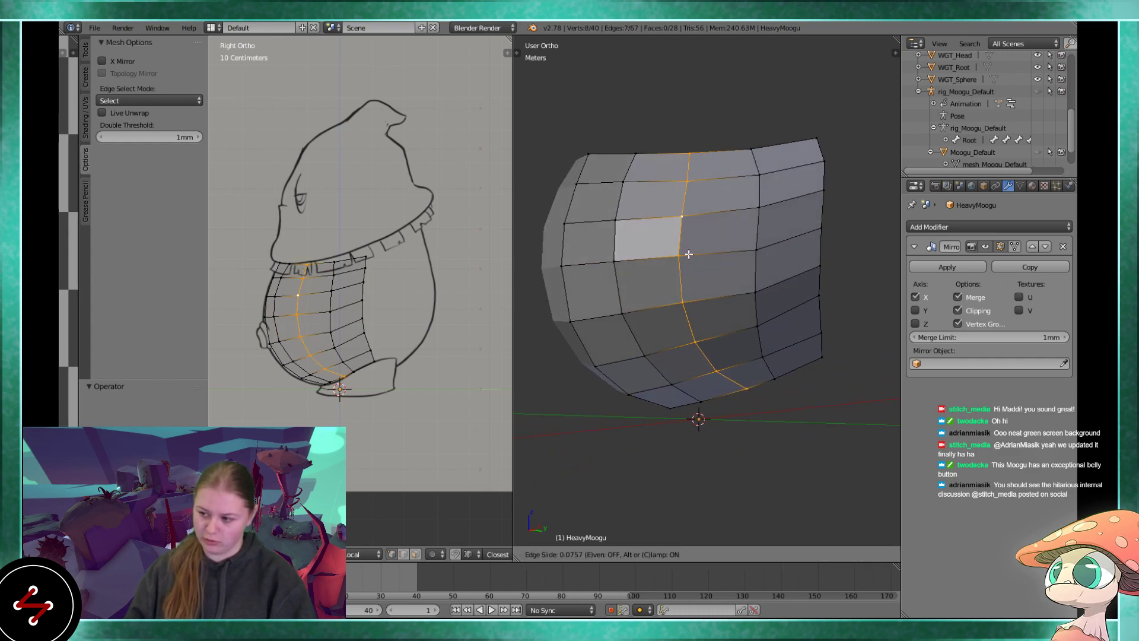
click(687, 257)
mouse_move(772, 318)
middle_down()
mouse_move(756, 310)
mouse_move(767, 274)
mouse_move(740, 280)
mouse_move(767, 185)
mouse_move(754, 331)
middle_up()
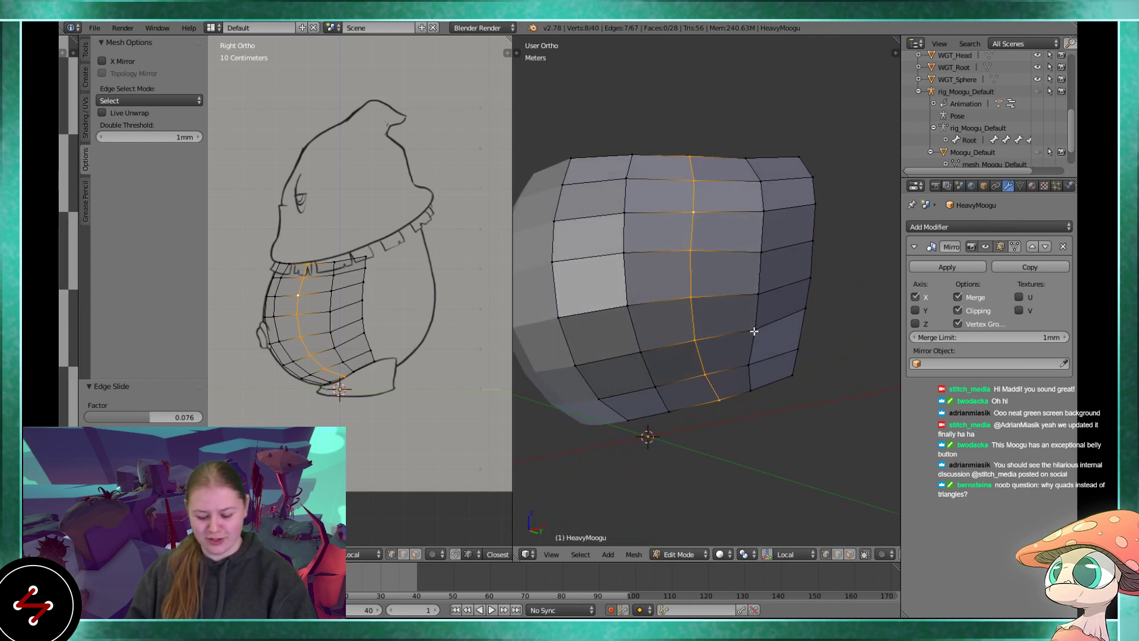
key(KP_1)
key(KP_3)
key(KP_1)
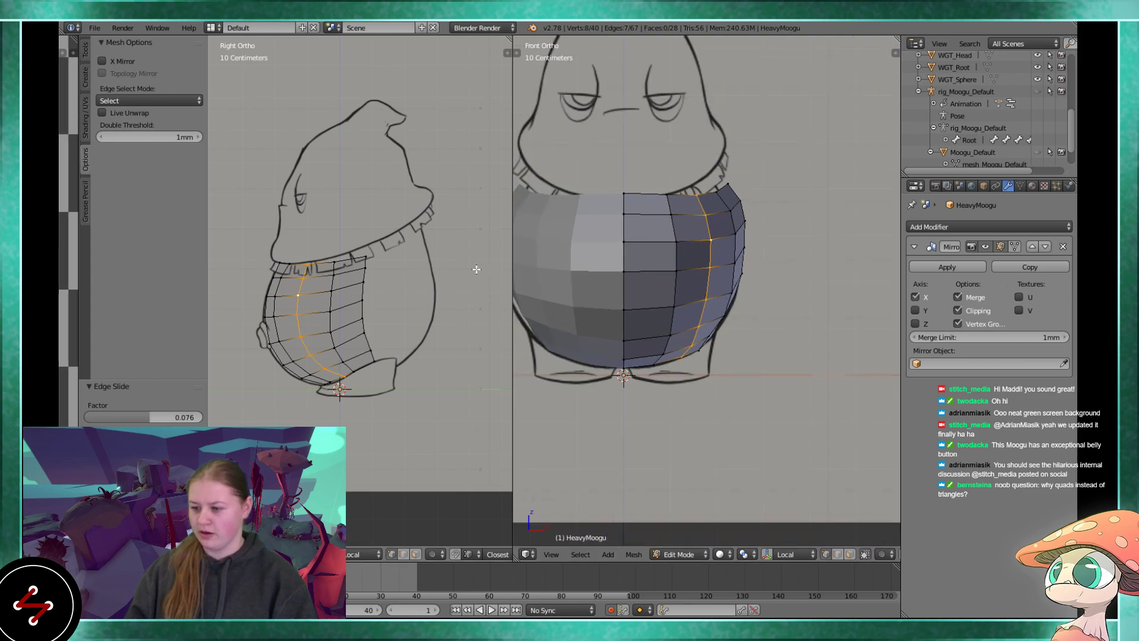
scroll(323, 306, up, 1)
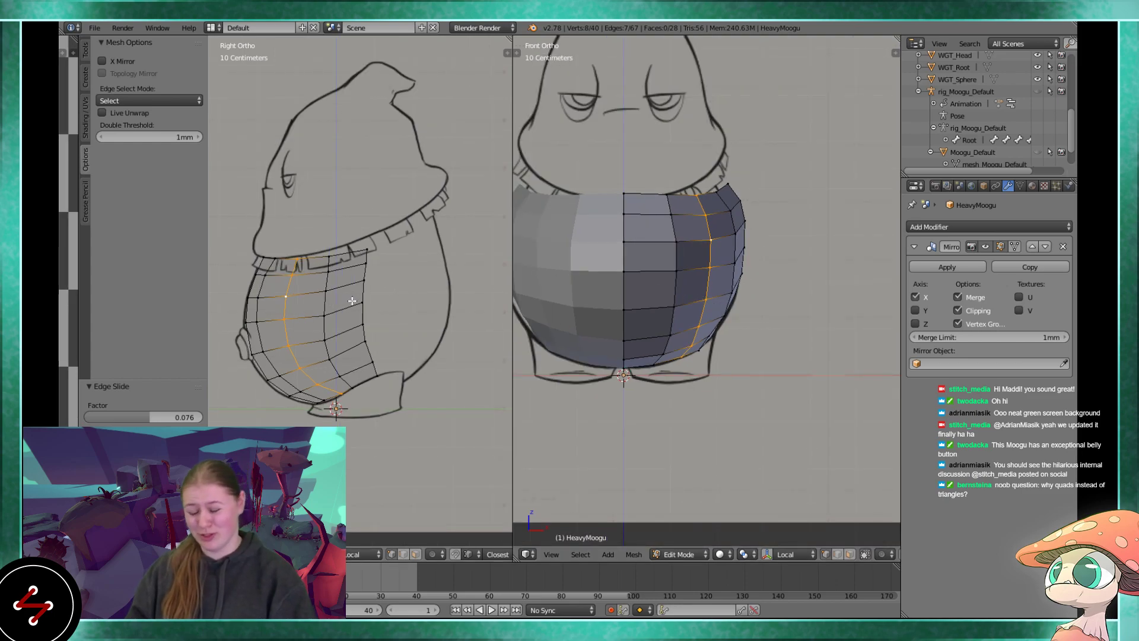
- Nudge the top vertices of the body's rear border and of the loop beside it to follow the collar line in side view
scroll(359, 296, up, 3)
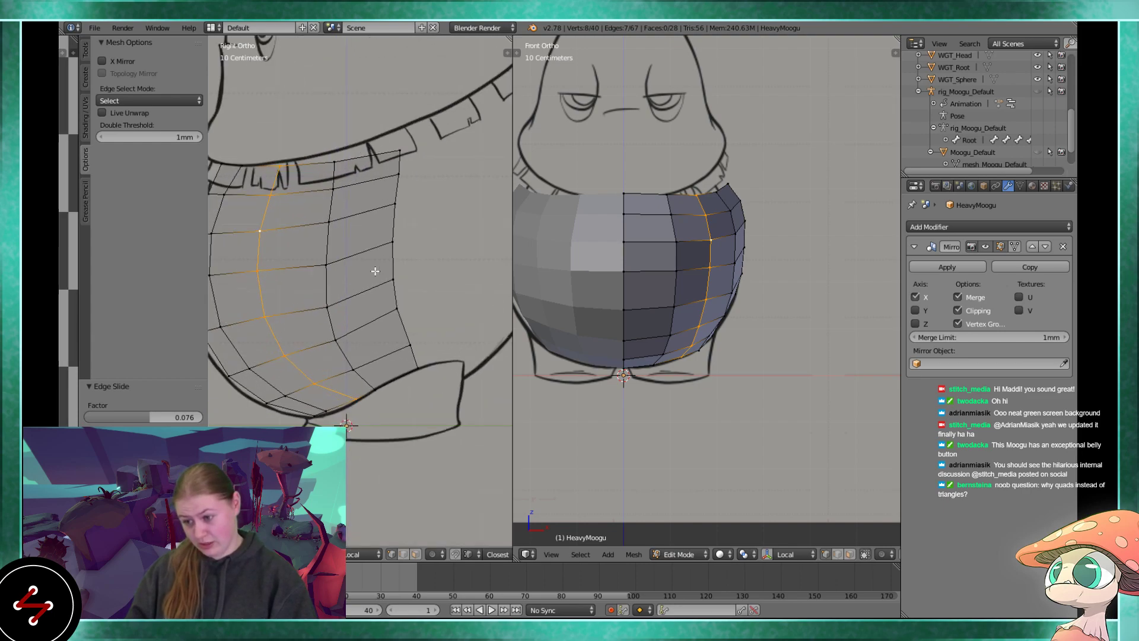
scroll(375, 271, up, 3)
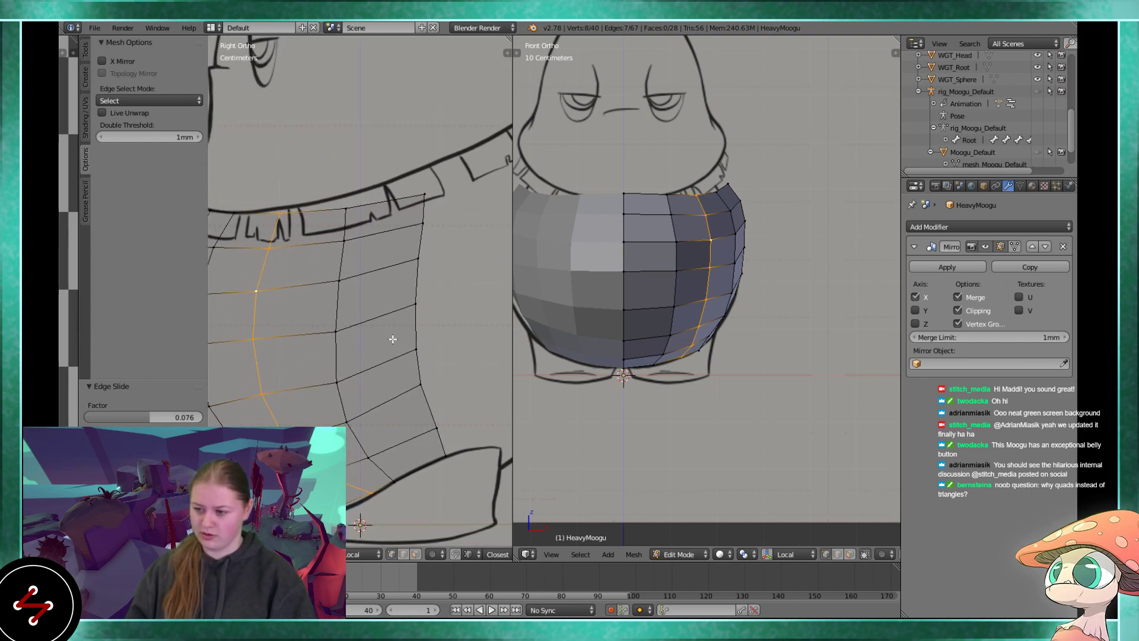
right_click(342, 206)
mouse_move(342, 207)
shift+middle_down()
mouse_move(372, 234)
mouse_move(315, 272)
shift+middle_up()
key(g)
click(386, 214)
right_click(383, 268)
key(g)
click(379, 232)
- Nudge a mid-height vertex on the vertical loop one in from the body's rear border
scroll(379, 232, down, 2)
shift+middle_drag(380, 232, 380, 353)
right_click(381, 355)
right_click(288, 356)
key(g)
click(280, 337)
- Try extruding a single mid-height edge of the rear border backward, scaling its end to a point and moving it
right_click(369, 330)
shift+right_click(375, 366)
shift+middle_drag(390, 353, 319, 343)
key(e)
key(s)
click(460, 226)
key(s)
click(506, 206)
key(g)
click(447, 313)
mouse_move(440, 382)
middle_down()
mouse_move(456, 391)
mouse_move(374, 473)
mouse_move(399, 461)
mouse_move(407, 407)
mouse_move(448, 360)
mouse_move(458, 323)
middle_up()
key(z)
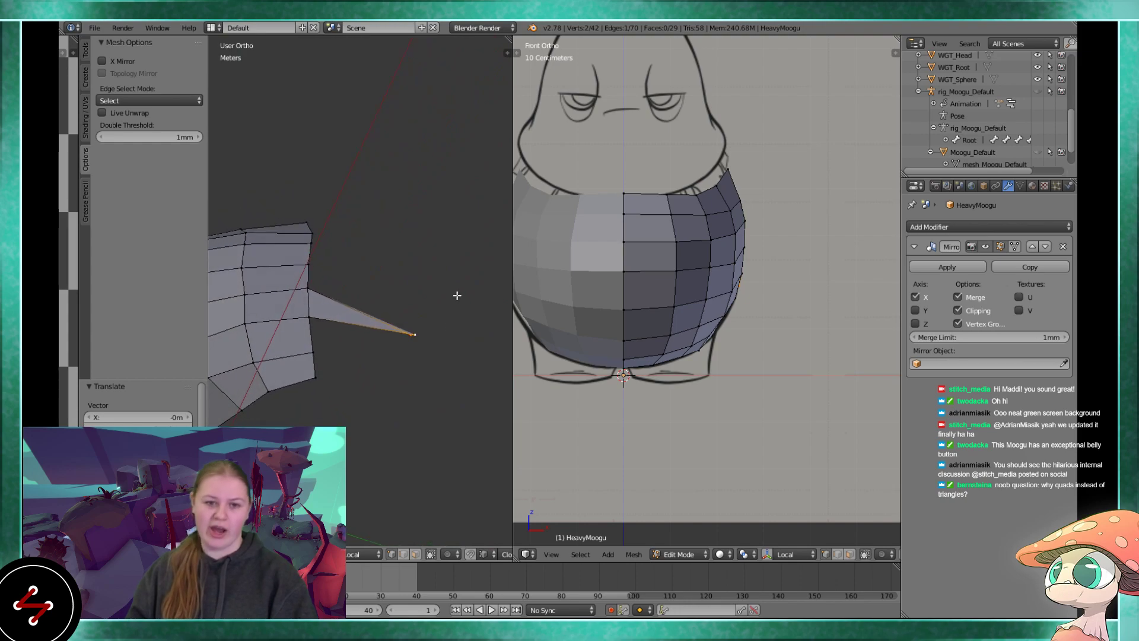
- Undo the move and scaling of the extruded edge and delete its vertices
key(ctrl+z)
key(ctrl+z)
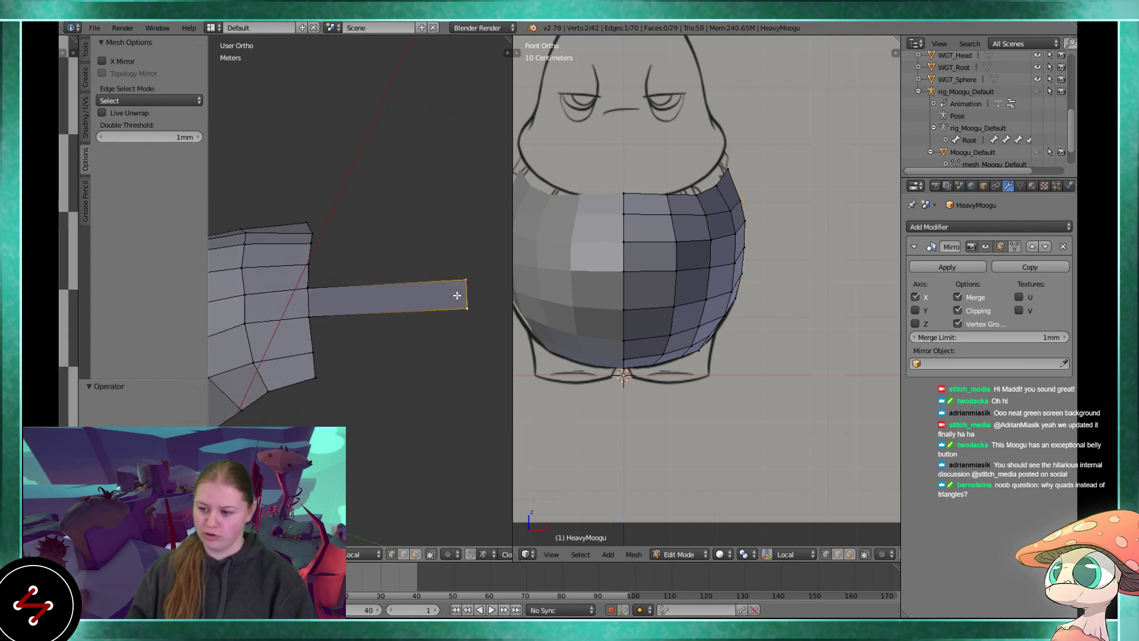
key(KP_1)
key(KP_3)
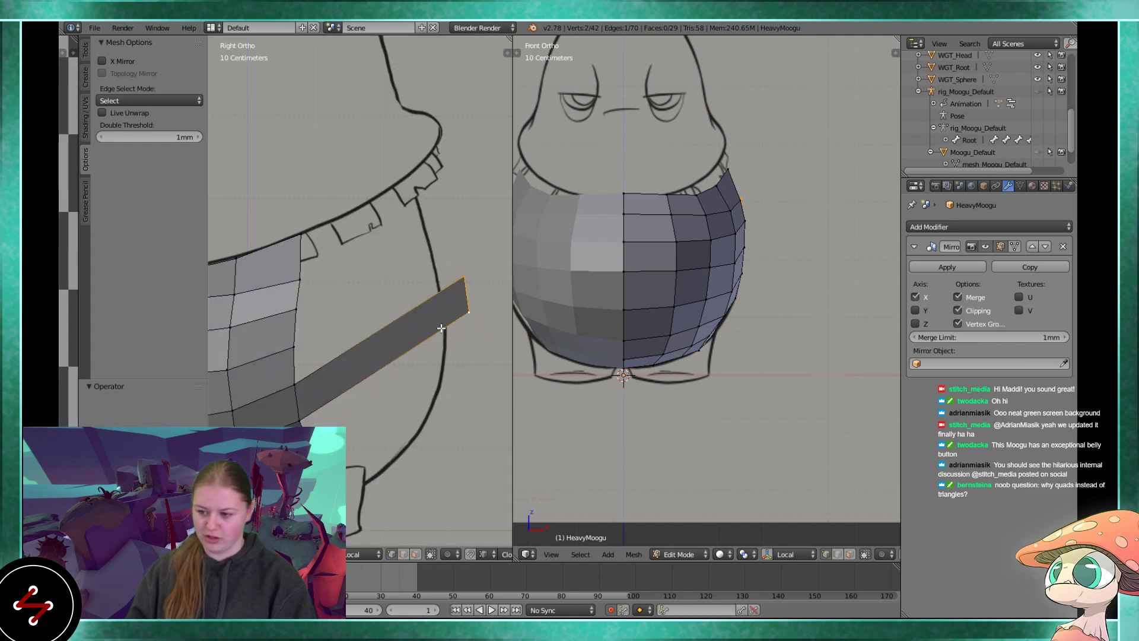
key(x)
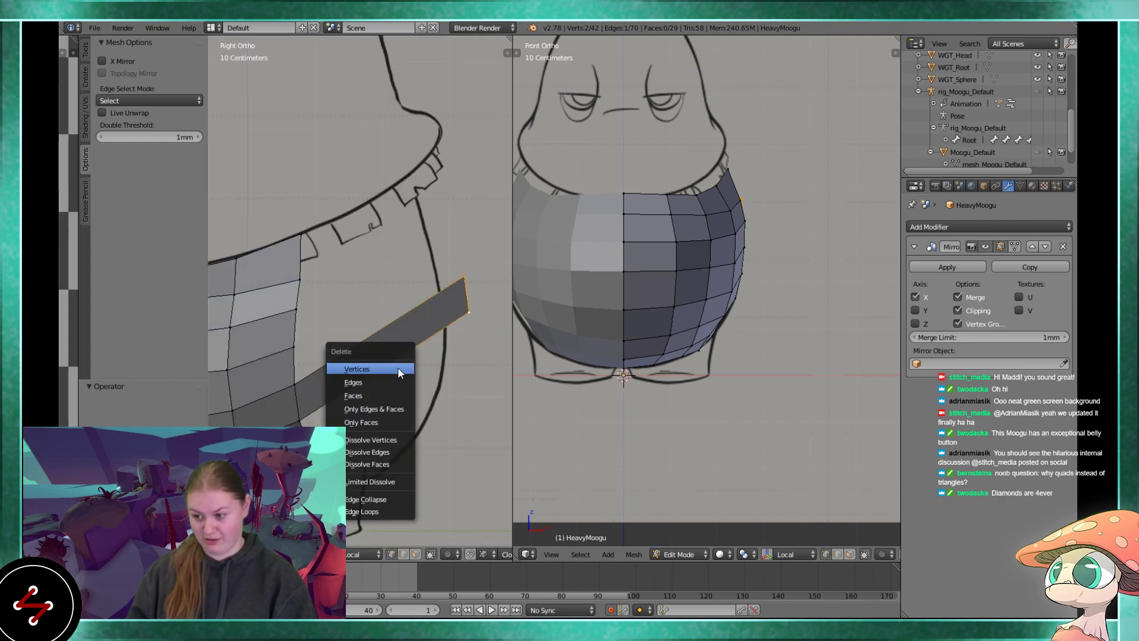
click(397, 371)
- Reposition two neighbouring mid-height vertices on the vertical loop one in from the rear border
scroll(338, 325, up, 1)
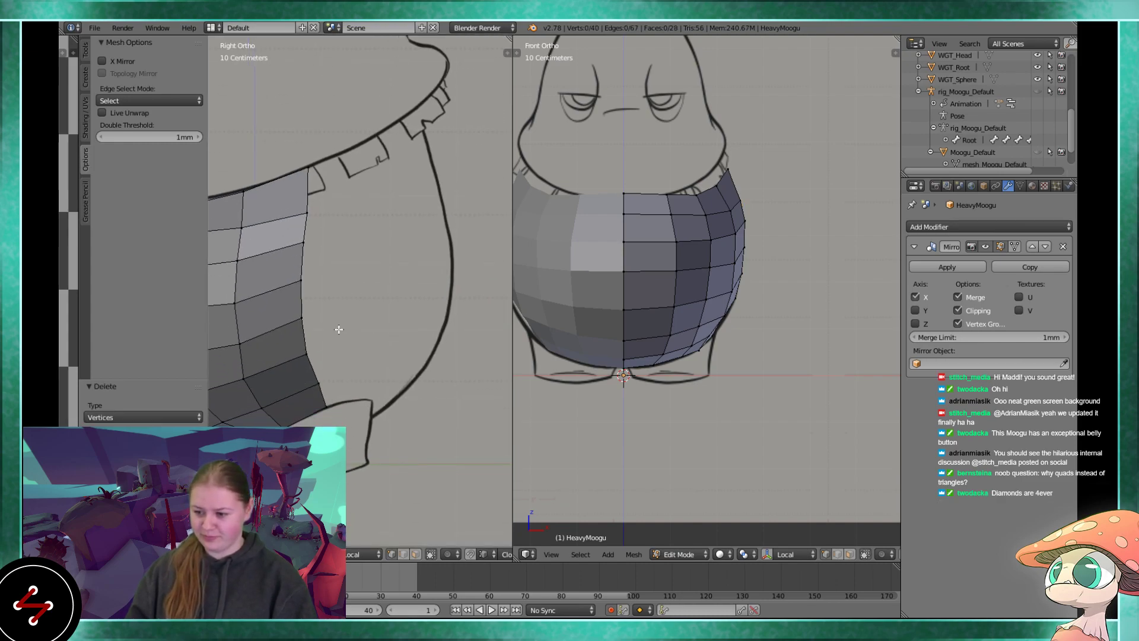
scroll(371, 307, up, 2)
right_click(301, 327)
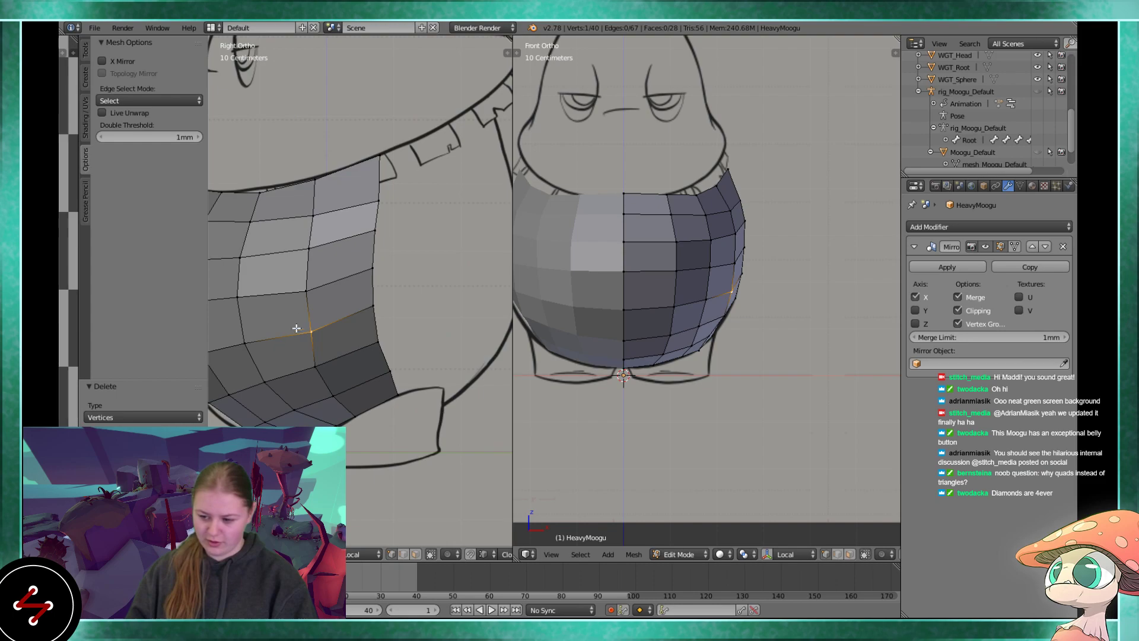
click(278, 289)
right_click(299, 288)
key(g)
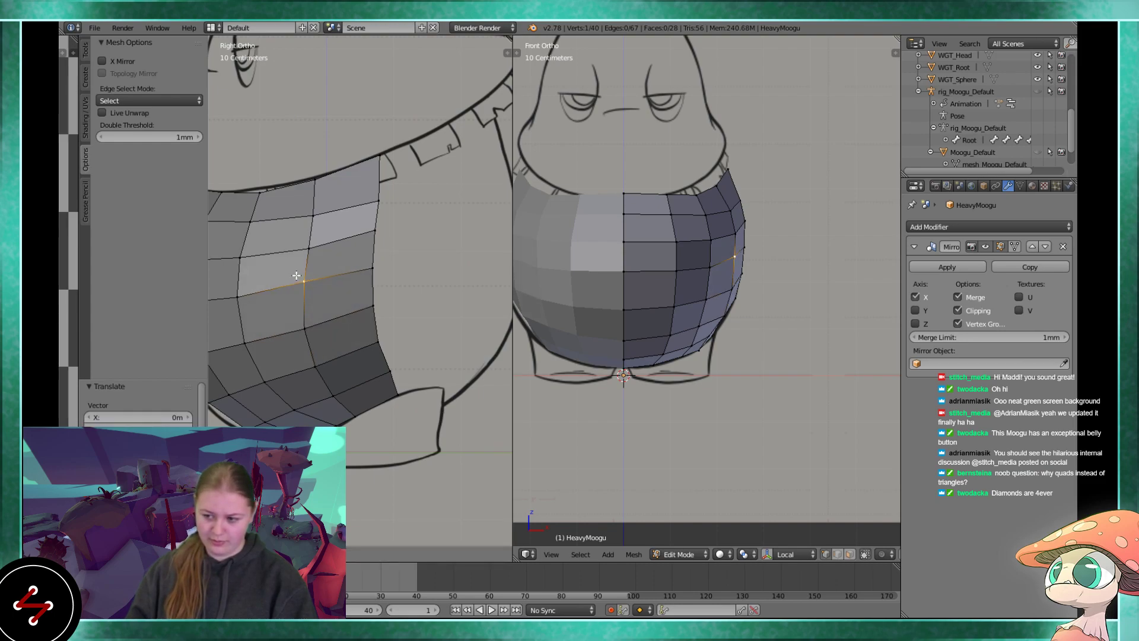
click(296, 276)
- Extrude the body's whole rear border loop backward along the collar into a new column of faces
alt+right_click(380, 292)
shift+middle_drag(380, 293, 353, 331)
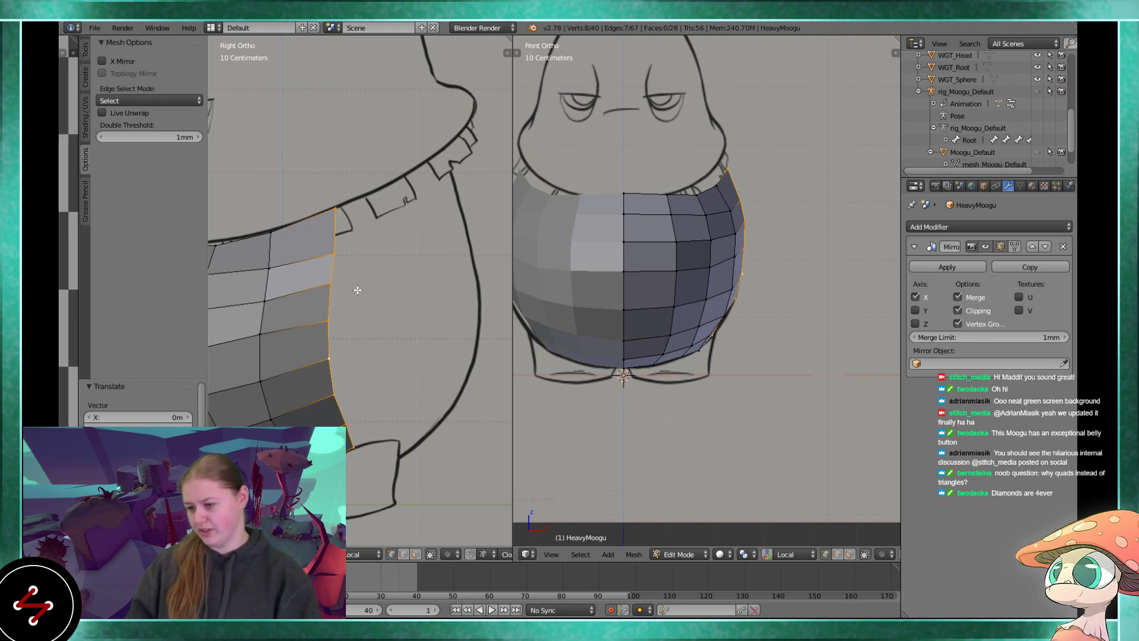
key(e)
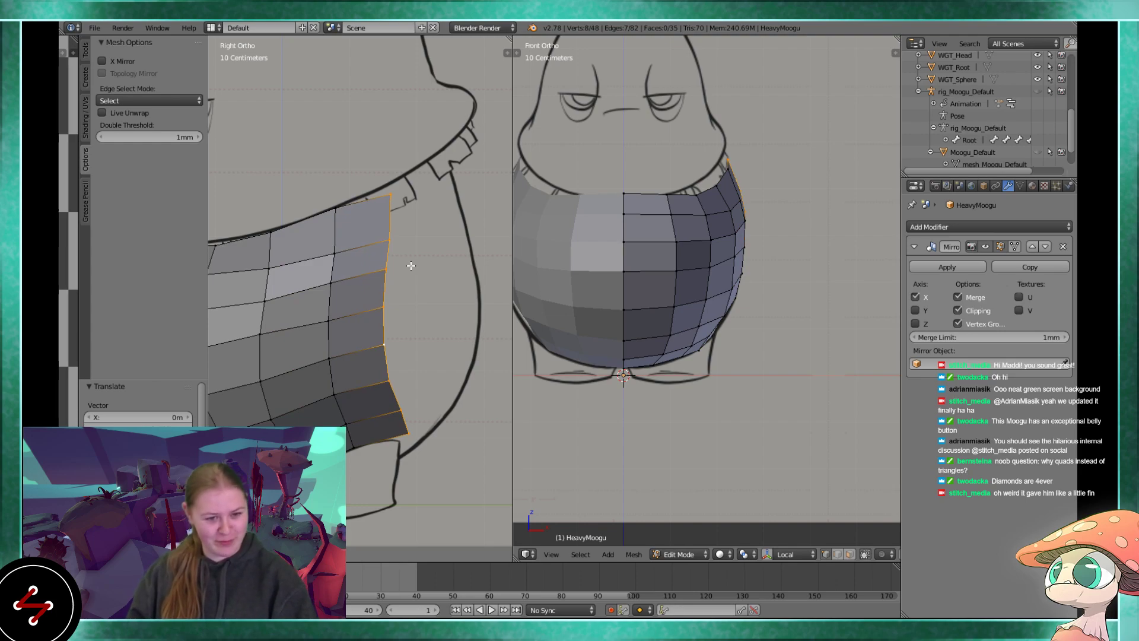
click(386, 309)
- Reposition the new column's bottom rear corner at the foot outline and two border vertices above it
shift+scroll(371, 279, down, 3)
right_click(408, 351)
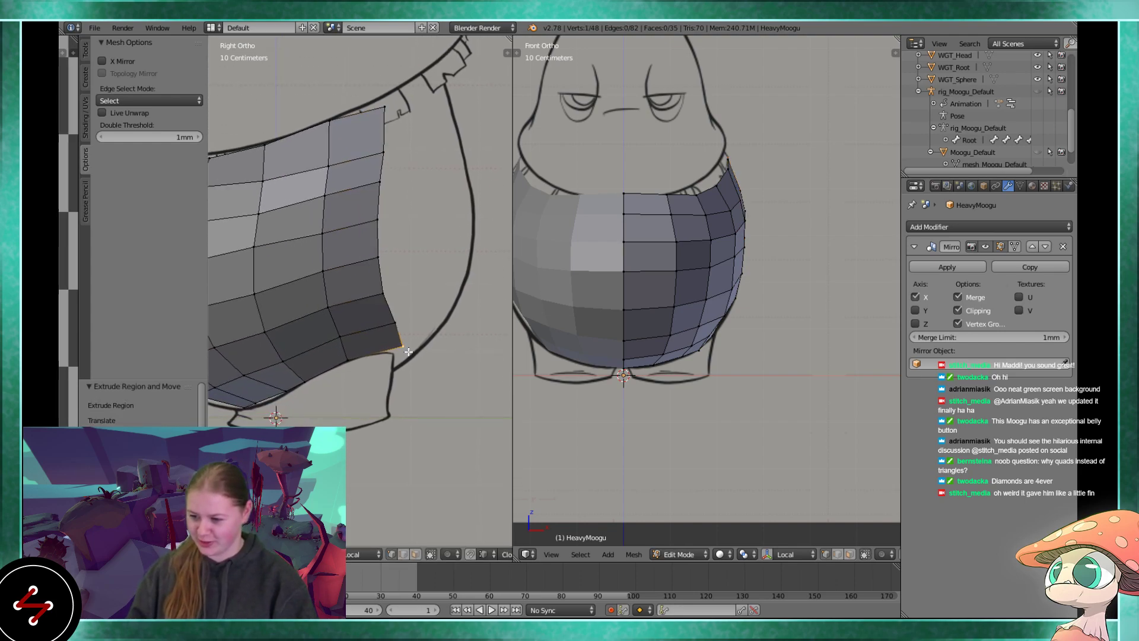
key(g)
click(403, 312)
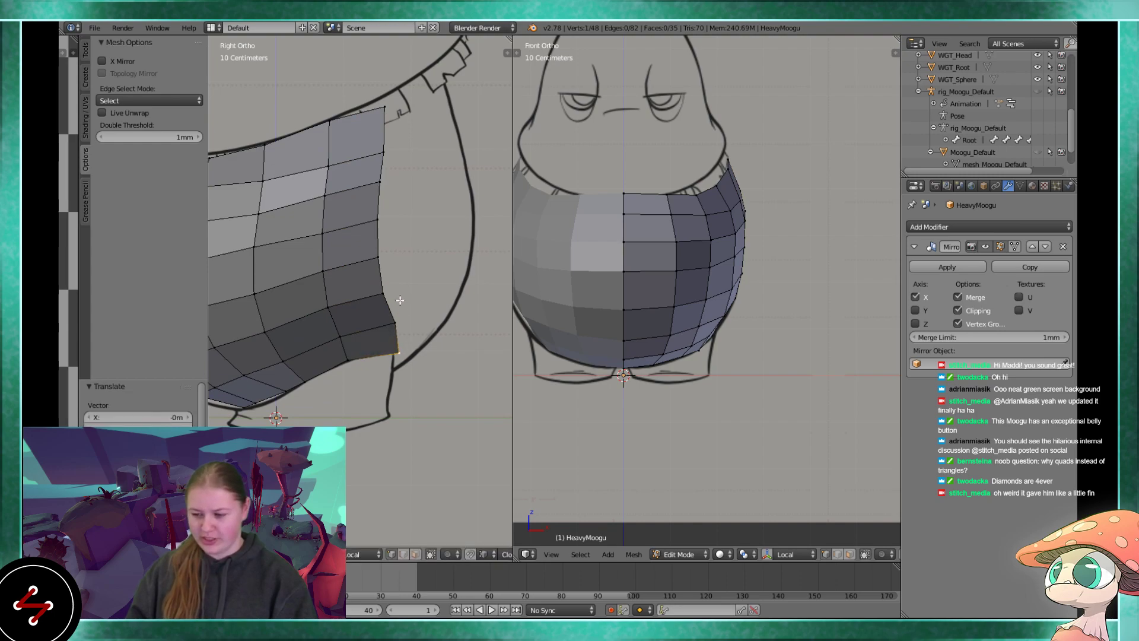
shift+middle_drag(401, 301, 393, 345)
right_click(369, 325)
key(g)
click(385, 306)
right_click(383, 343)
key(g)
click(388, 342)
- Try a vertical loop cut through the quad faces on the body's side without committing it
shift+middle_drag(304, 351, 340, 300)
key(ctrl+r)
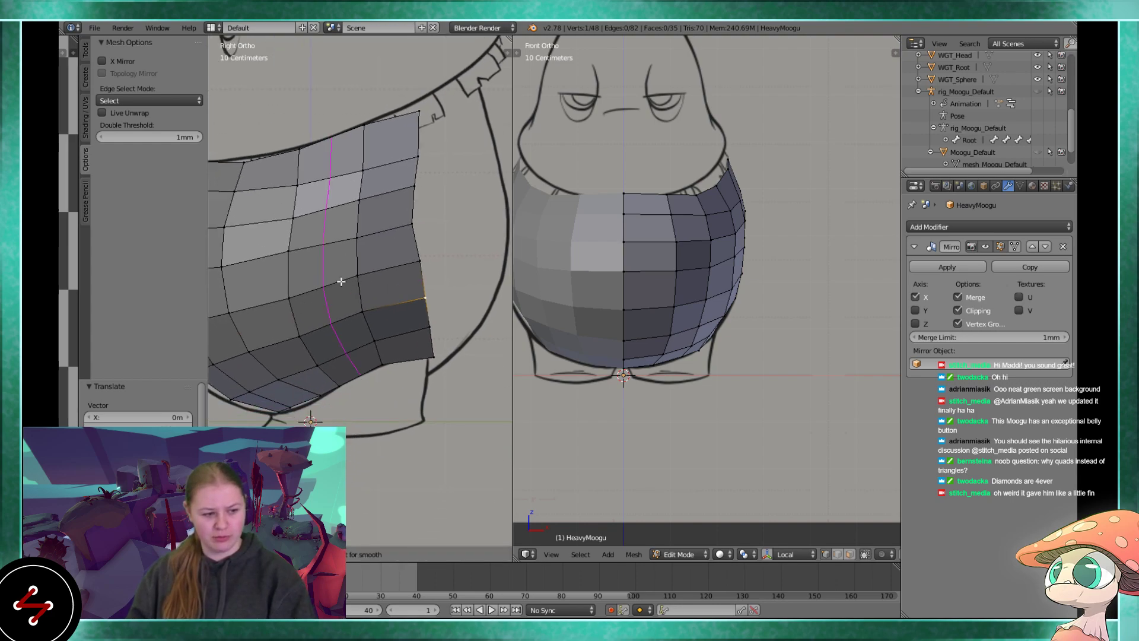
key(Escape)
scroll(372, 237, up, 3)
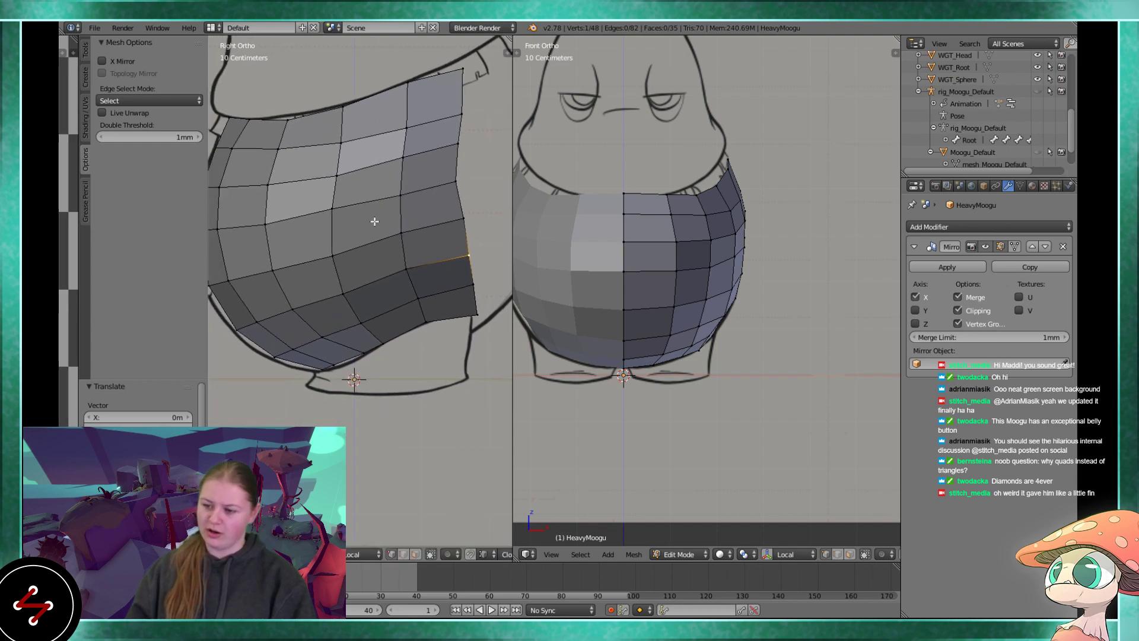
- Add a Triangulate modifier to HeavyMoogu, apply it and return to Edit Mode
key(Tab)
scroll(384, 219, down, 5)
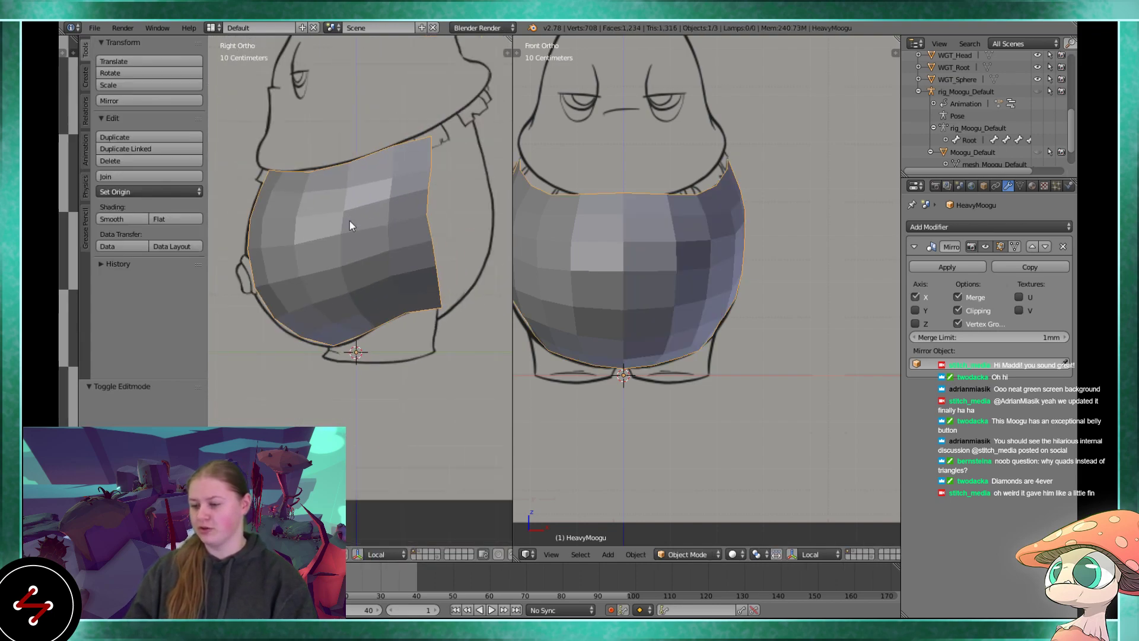
click(949, 227)
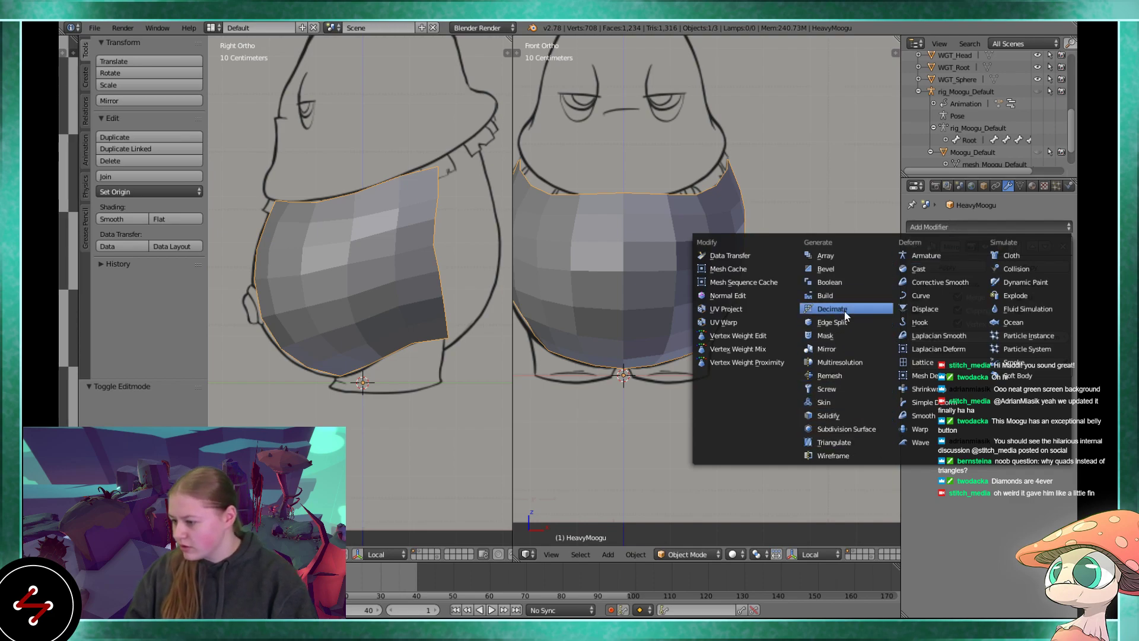
click(842, 442)
key(Tab)
key(Tab)
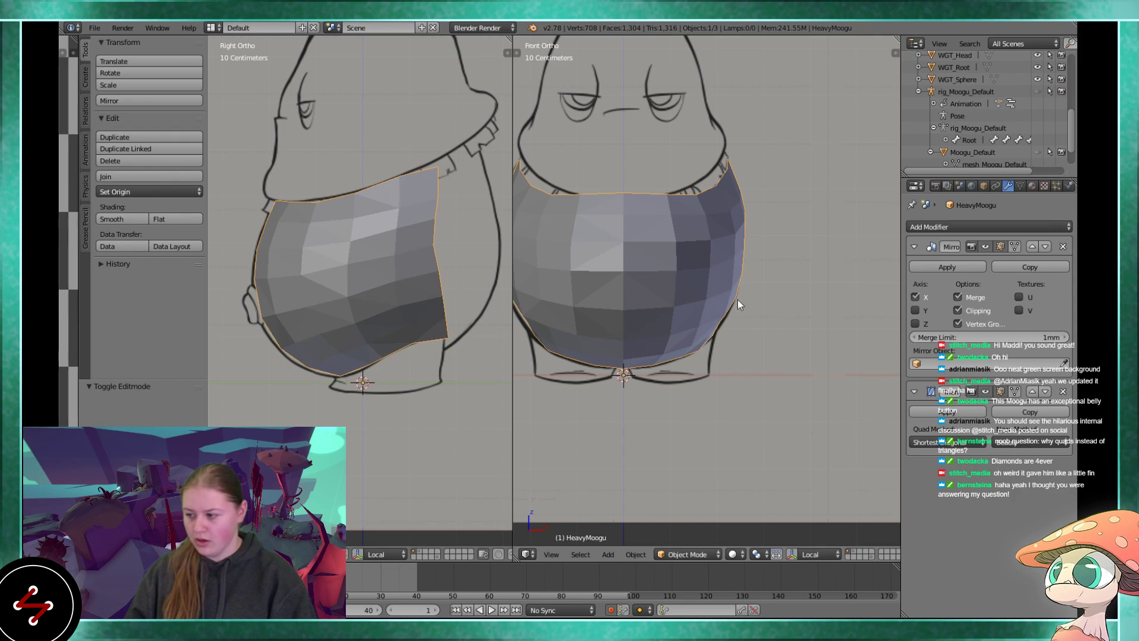
click(926, 411)
key(Tab)
- Try a loop cut and a vertical Knife cut through the triangulated side faces
scroll(429, 296, up, 2)
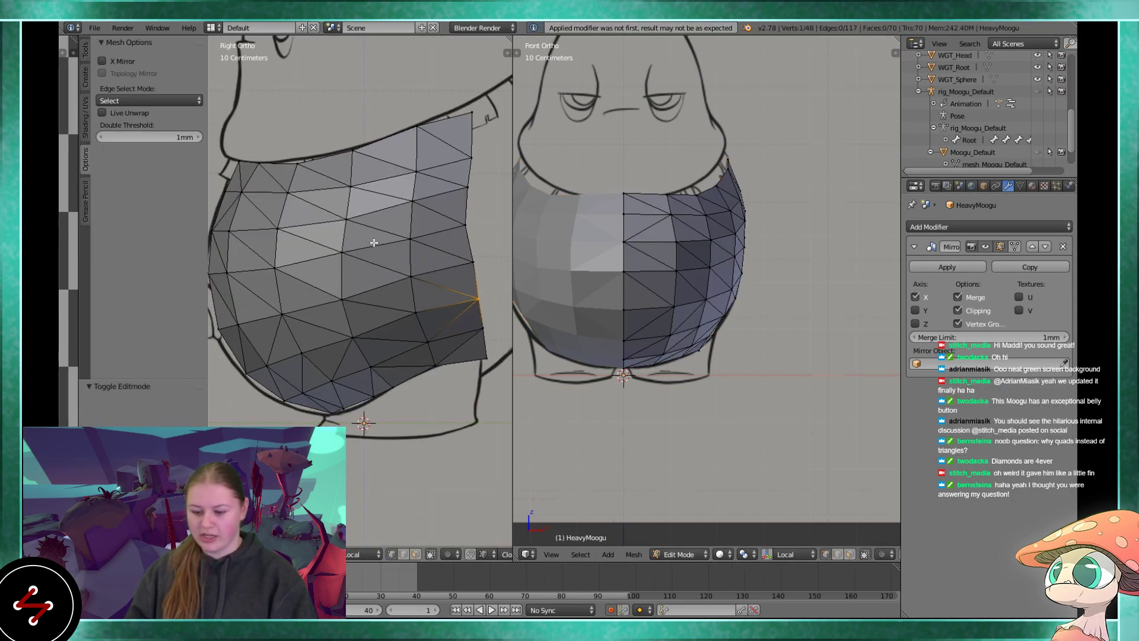
key(ctrl+r)
key(Escape)
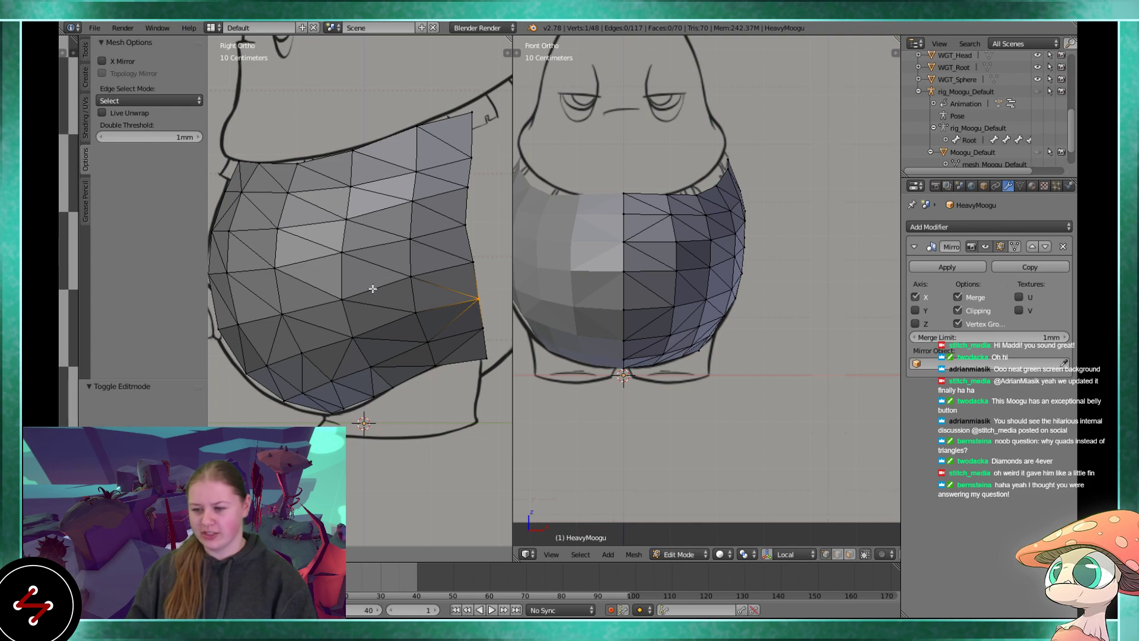
click(385, 137)
key(k)
click(384, 137)
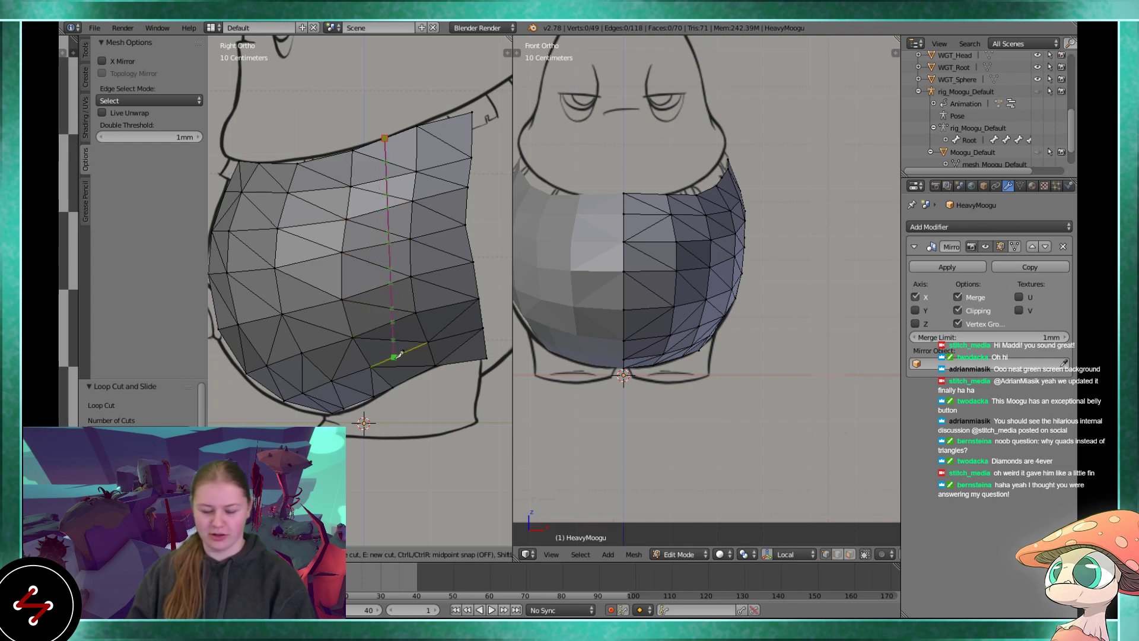
key(Escape)
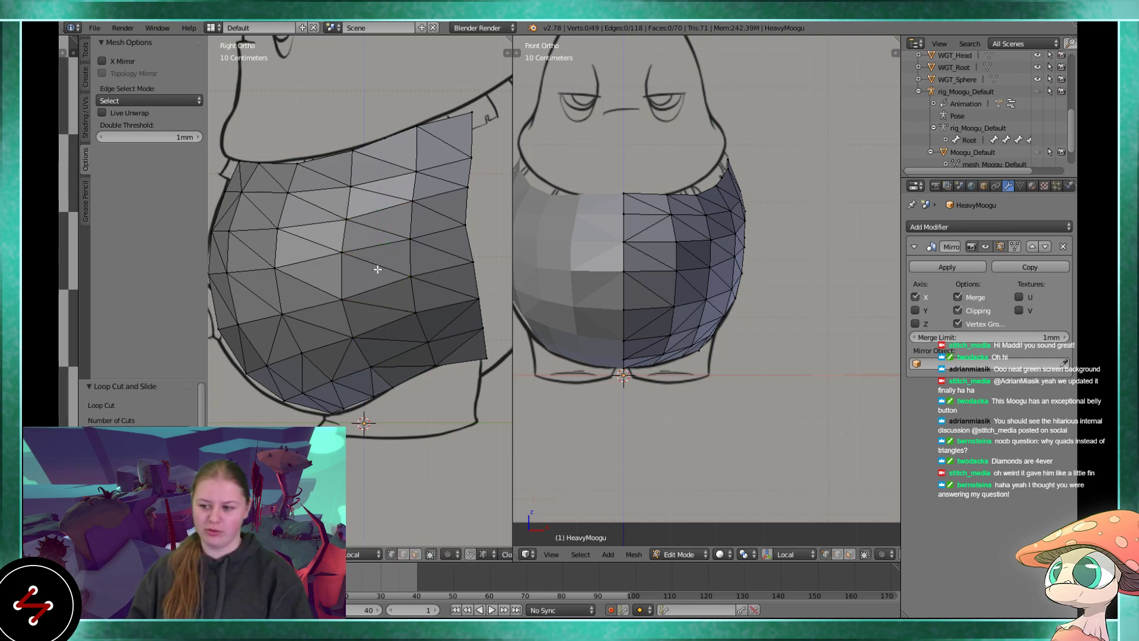
- Undo the loop cut and the triangulation, and preview a vertical loop cut through the side quads
key(ctrl+z)
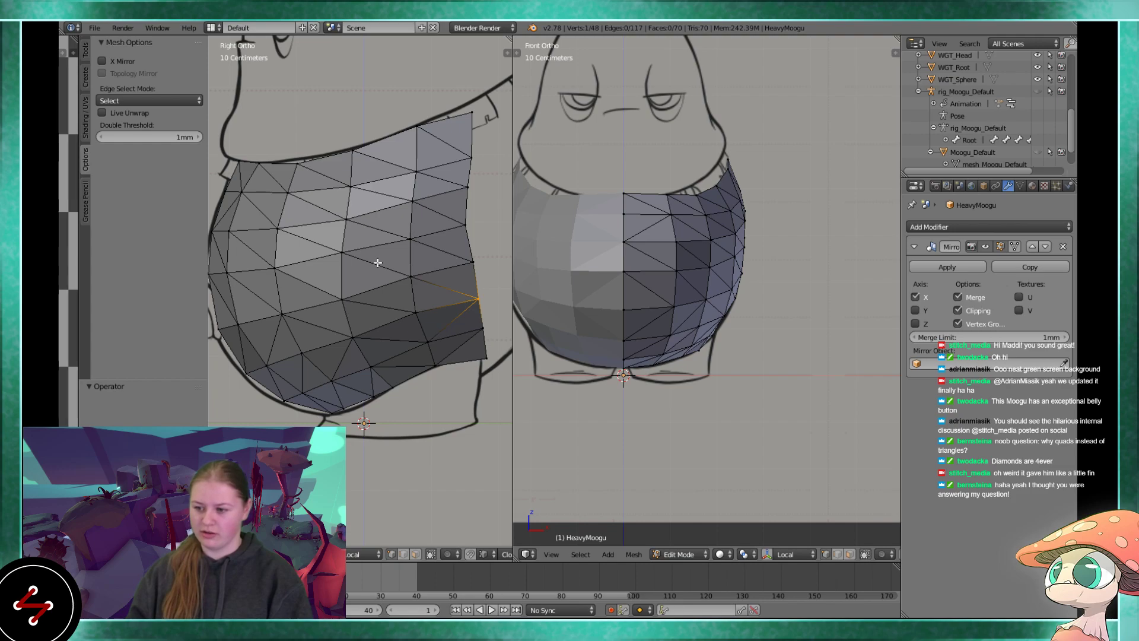
key(Tab)
key(Tab)
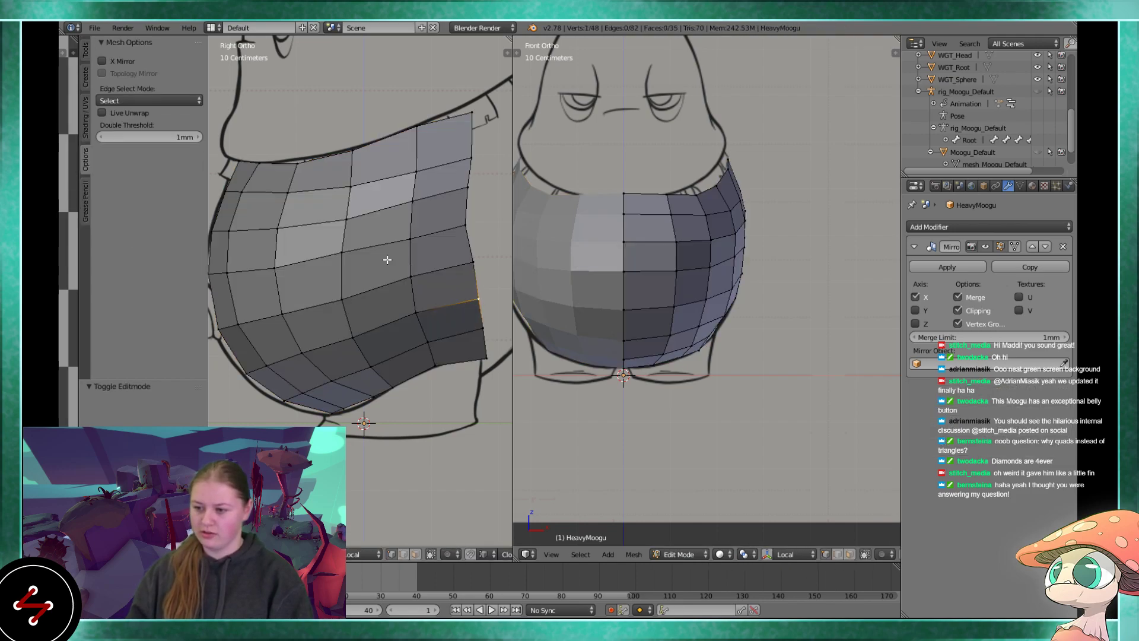
key(ctrl+r)
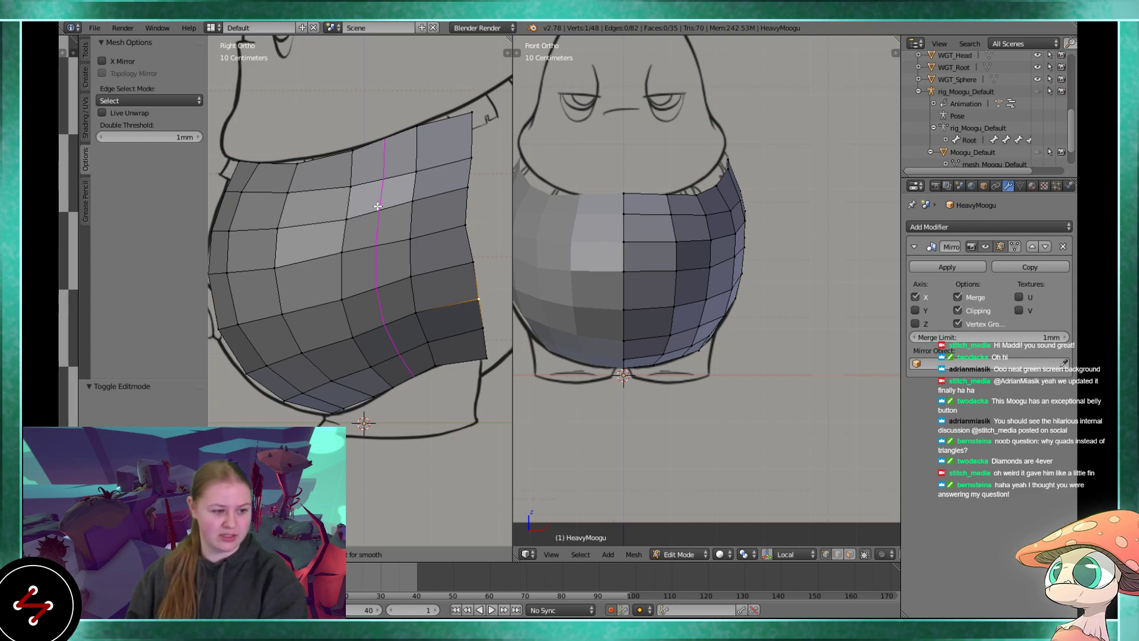
key(Escape)
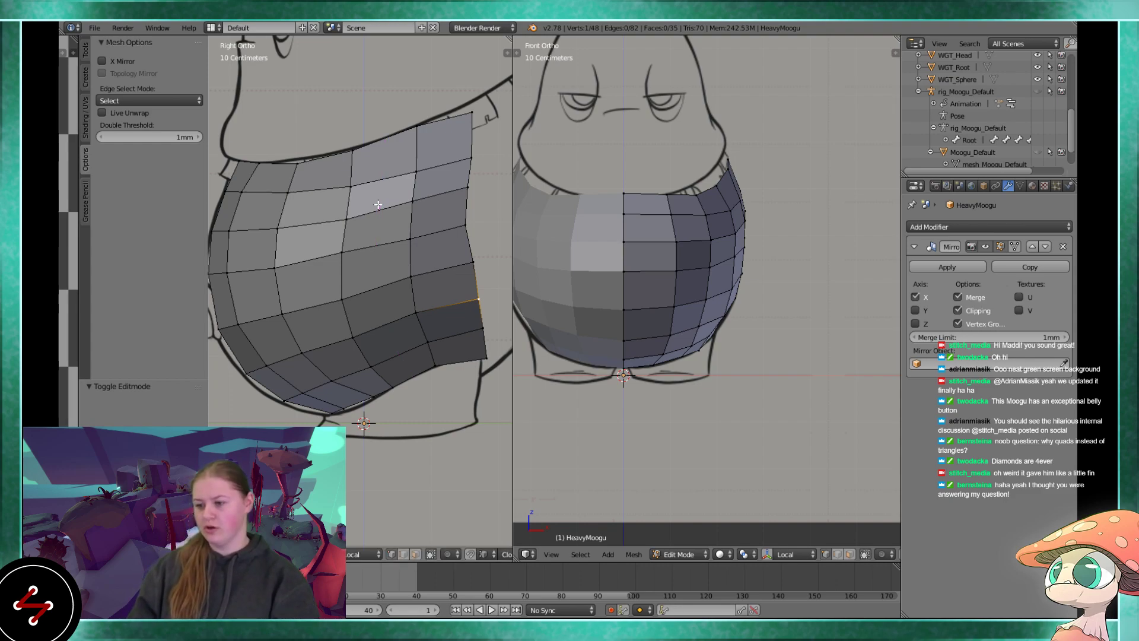
- Nudge the upper-side vertex on the second vertical loop in from the rear border slightly upward
right_click(411, 202)
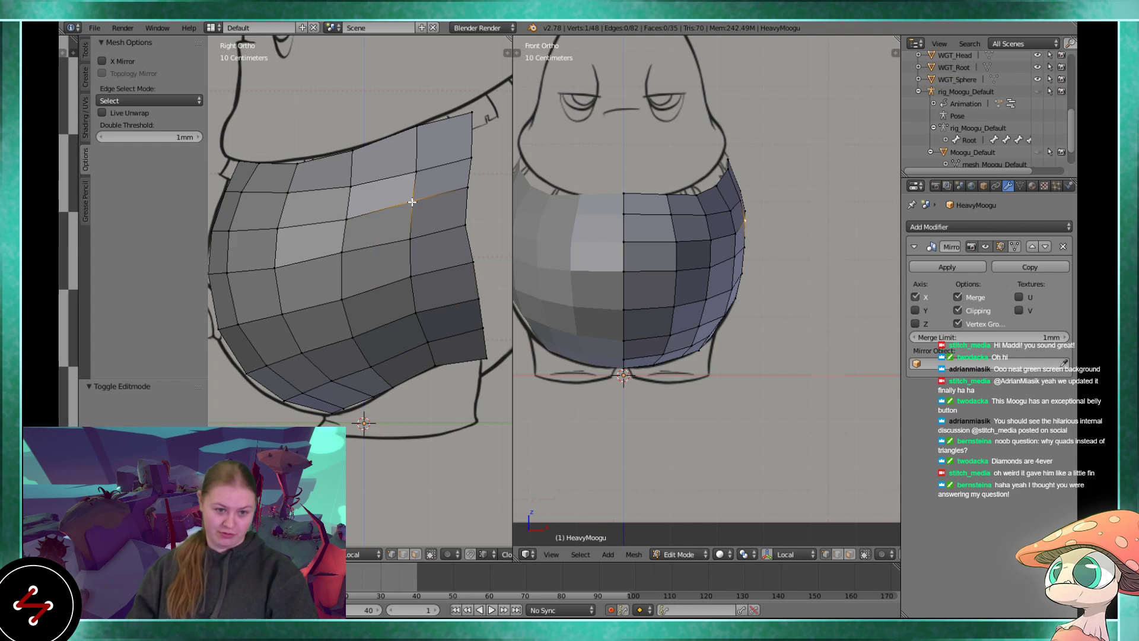
right_click(344, 220)
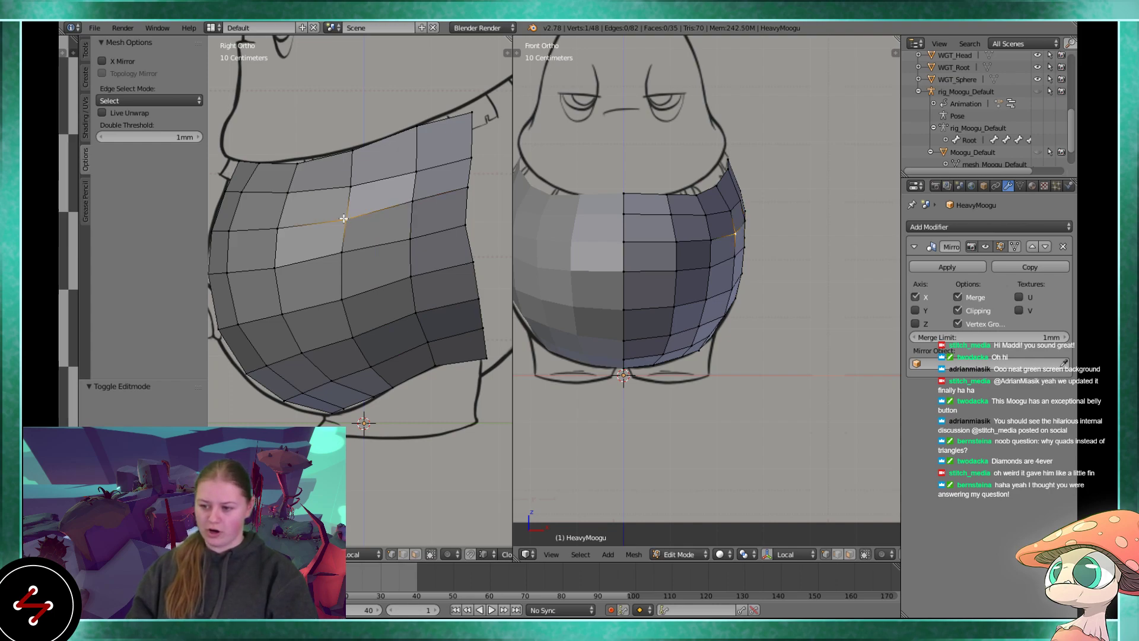
scroll(323, 228, up, 1)
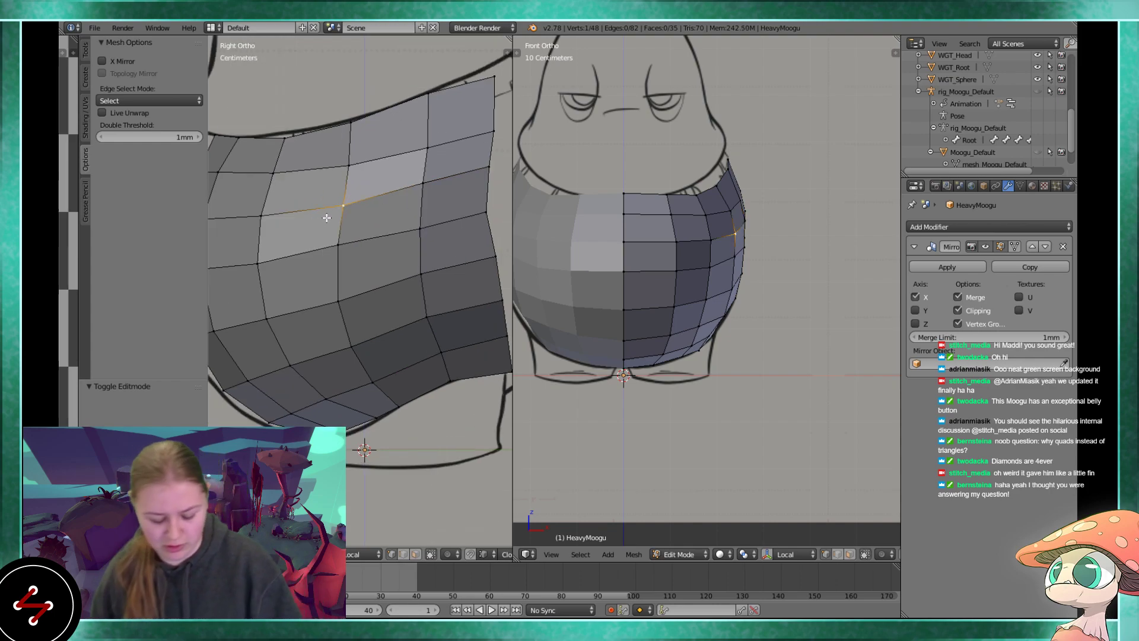
scroll(318, 216, down, 1)
click(315, 208)
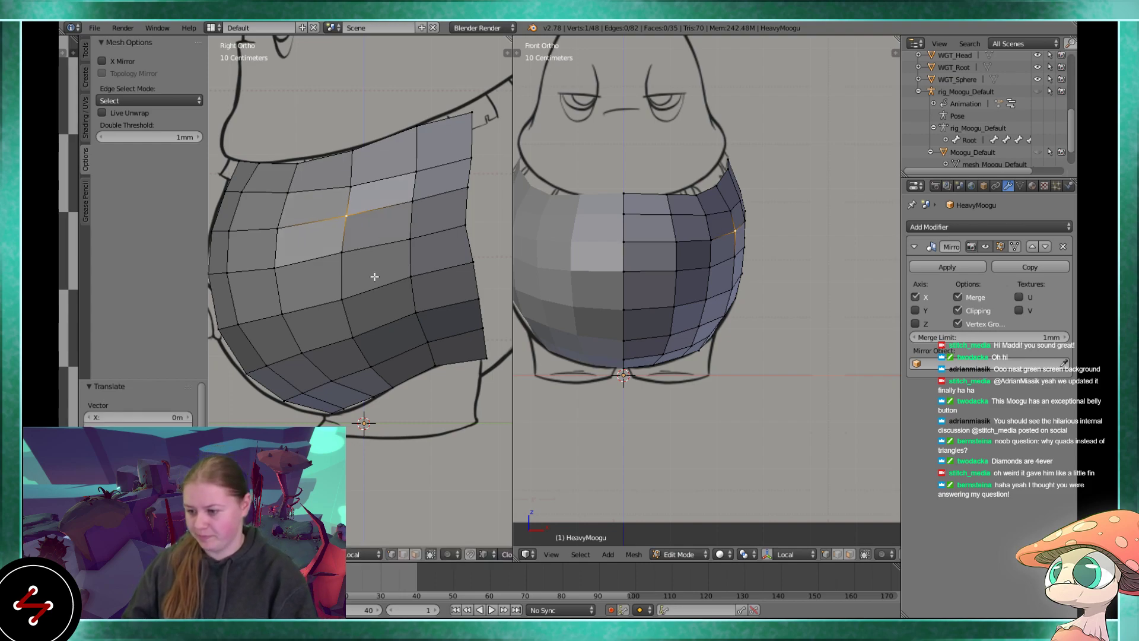
- Reposition a vertex near the lower end of the loop beside the rear border and even out the border's vertex spacing
shift+middle_drag(371, 282, 327, 324)
right_click(380, 387)
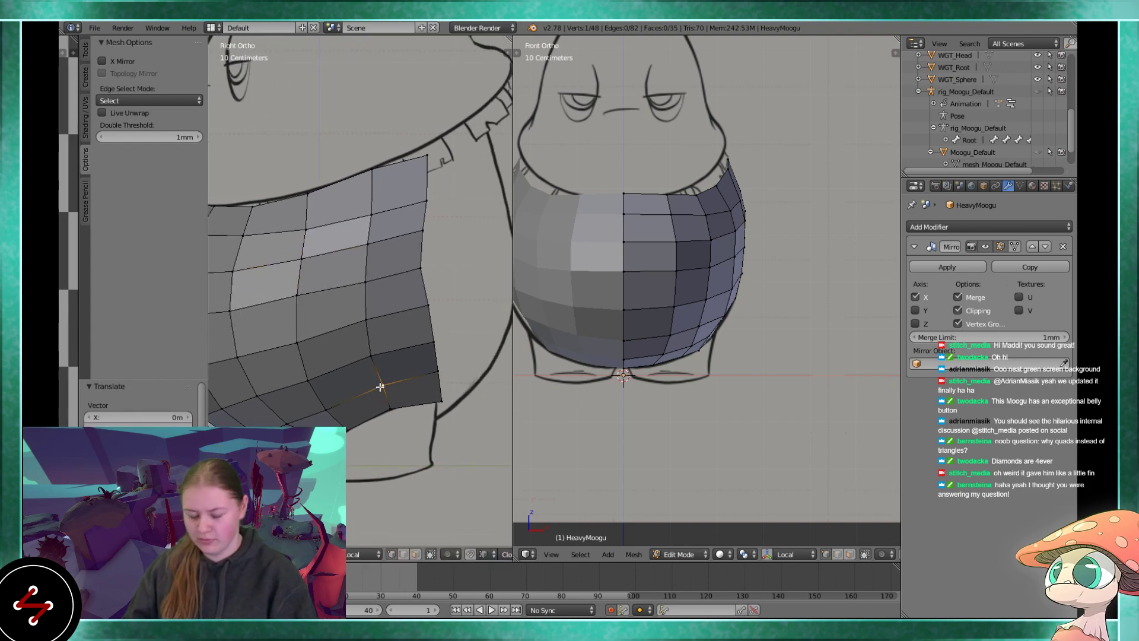
key(g)
click(376, 325)
shift+middle_drag(456, 299, 425, 329)
right_click(390, 298)
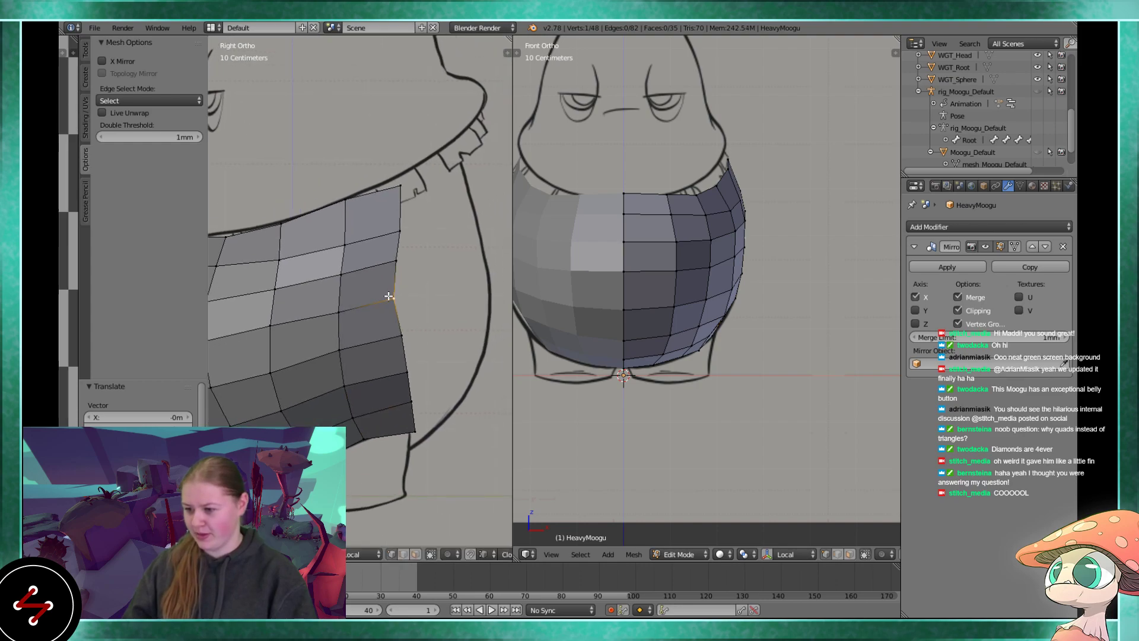
scroll(395, 297, up, 2)
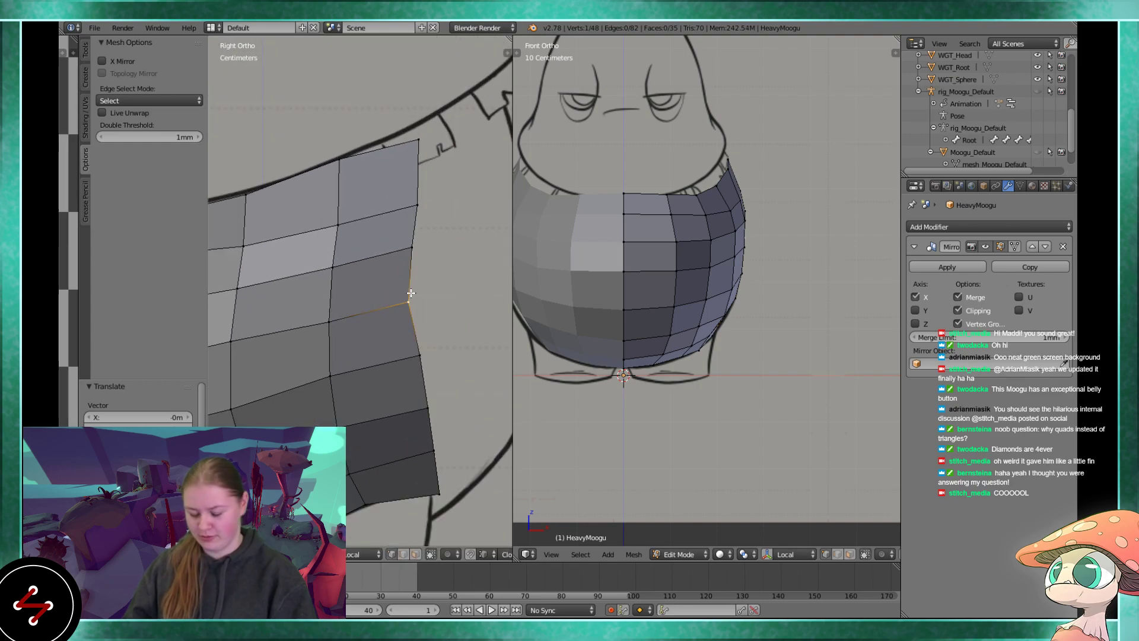
- Extrude the rear border loop backward toward the back outline and rotate the new edges by about 7.4°
alt+right_click(422, 236)
scroll(534, 249, down, 3)
scroll(499, 261, down, 3)
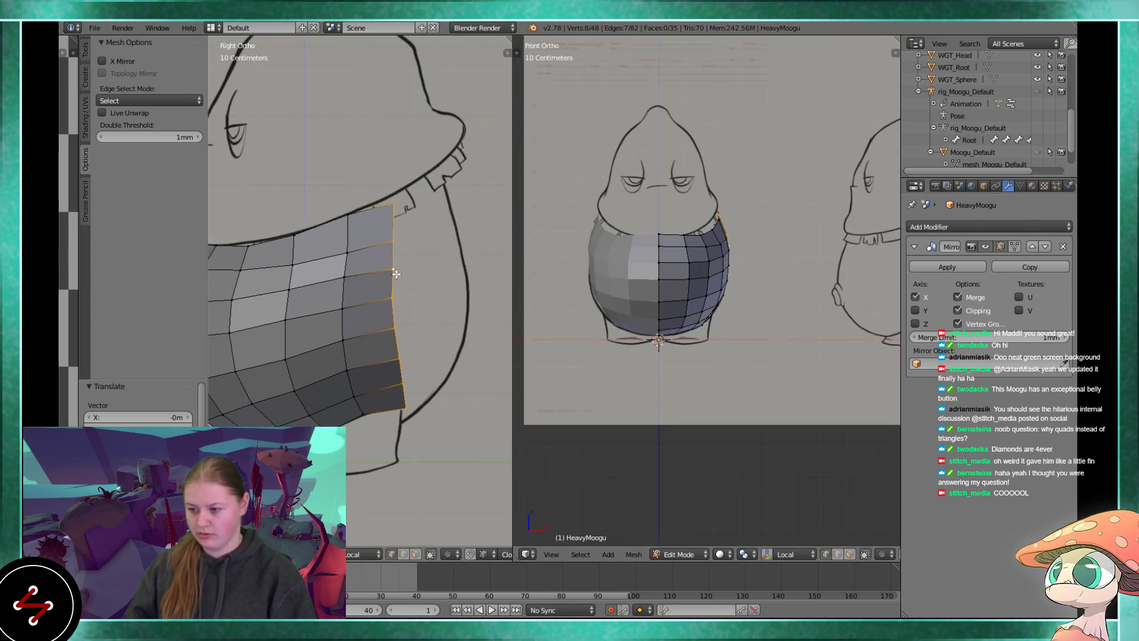
key(e)
click(459, 248)
key(r)
click(457, 224)
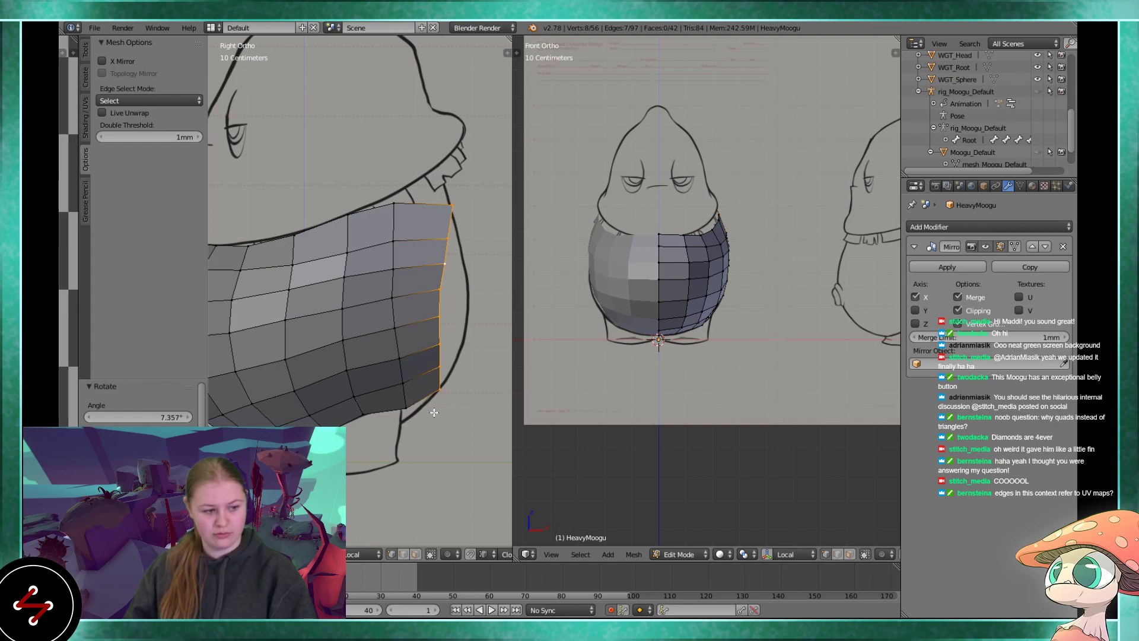
- Move the bottom vertex of the body's rear border outward and down toward the back outline in the side view
right_click(440, 390)
shift+middle_drag(399, 414, 404, 375)
scroll(404, 376, up, 1)
key(g)
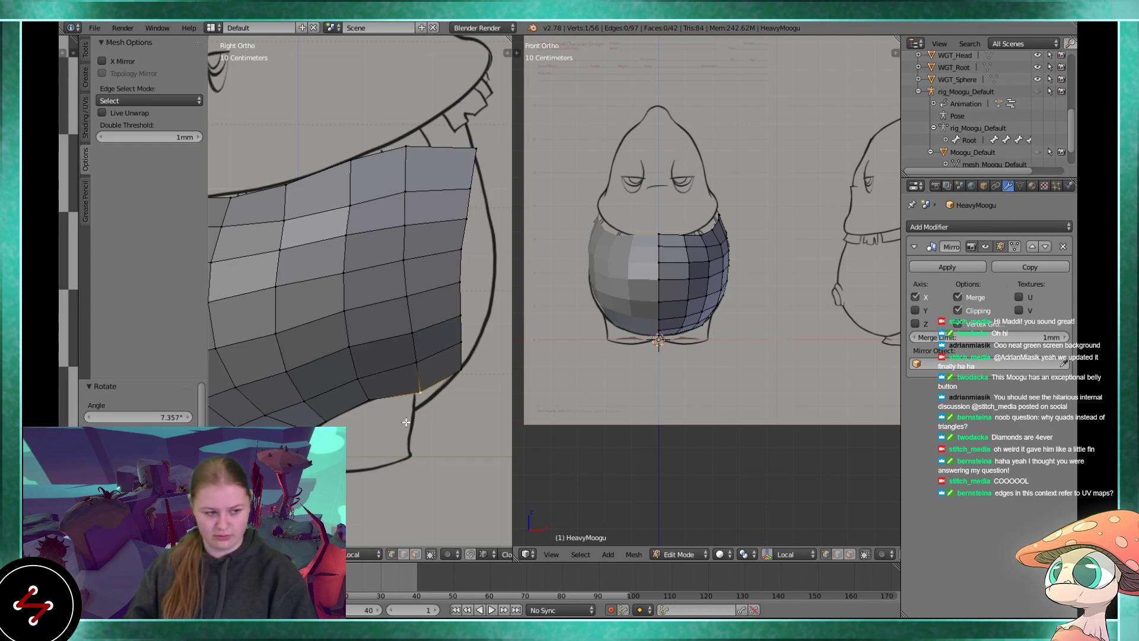
shift+middle_drag(406, 422, 407, 372)
scroll(408, 372, up, 1)
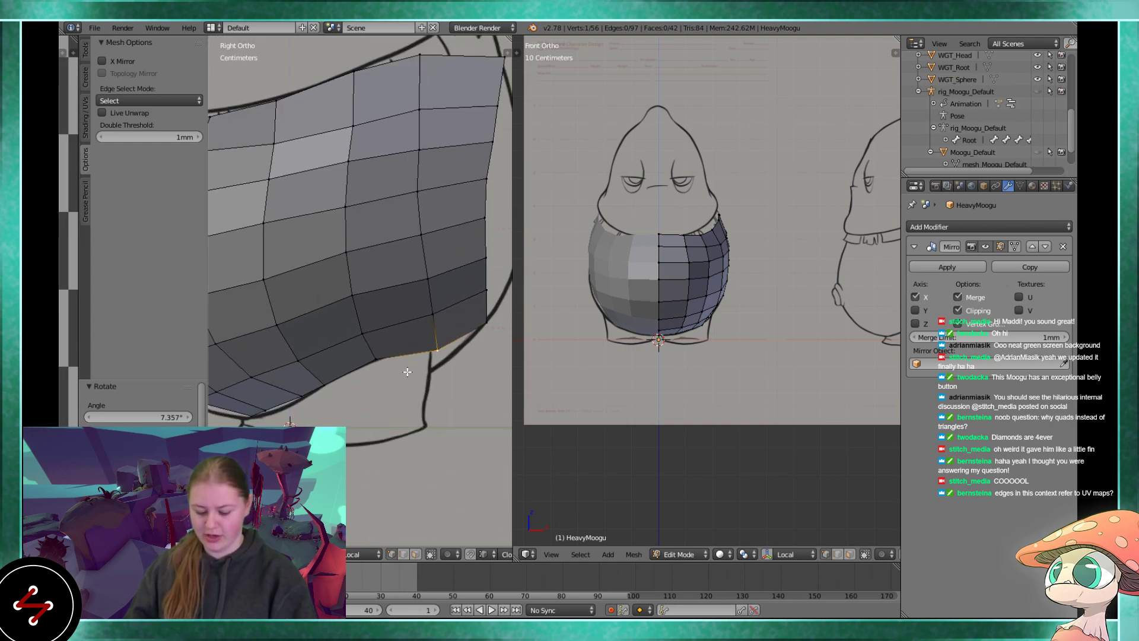
key(g)
click(470, 350)
- Shift the vertices just above the rear border's bottom corner slightly downward to even out their spacing
right_click(487, 289)
key(g)
click(478, 285)
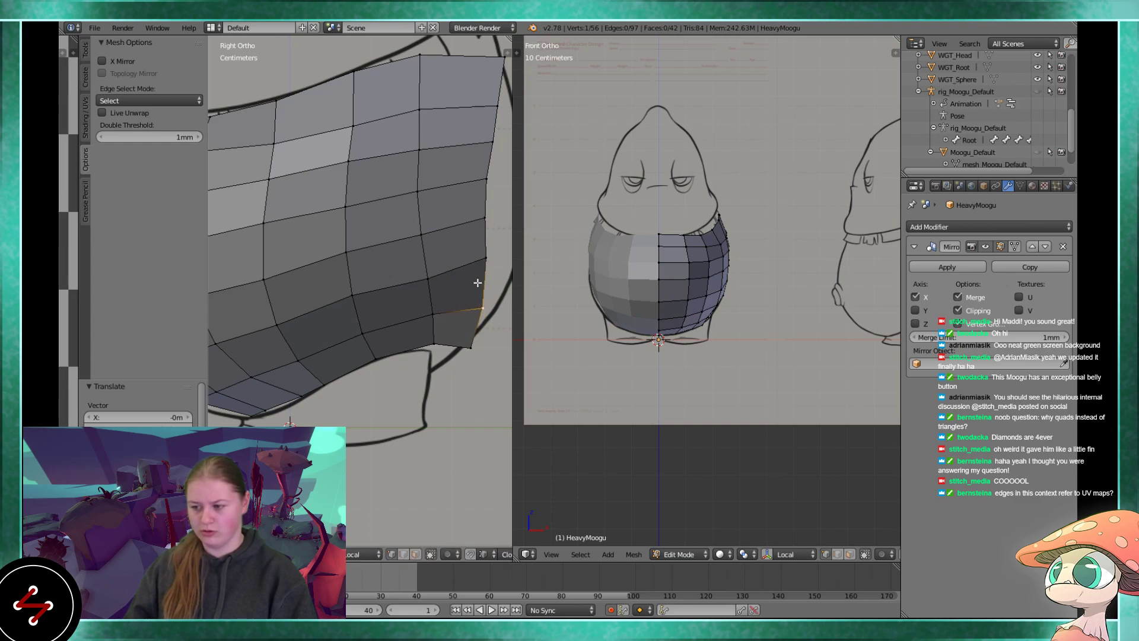
shift+middle_drag(478, 285, 445, 311)
right_click(445, 313)
right_click(447, 275)
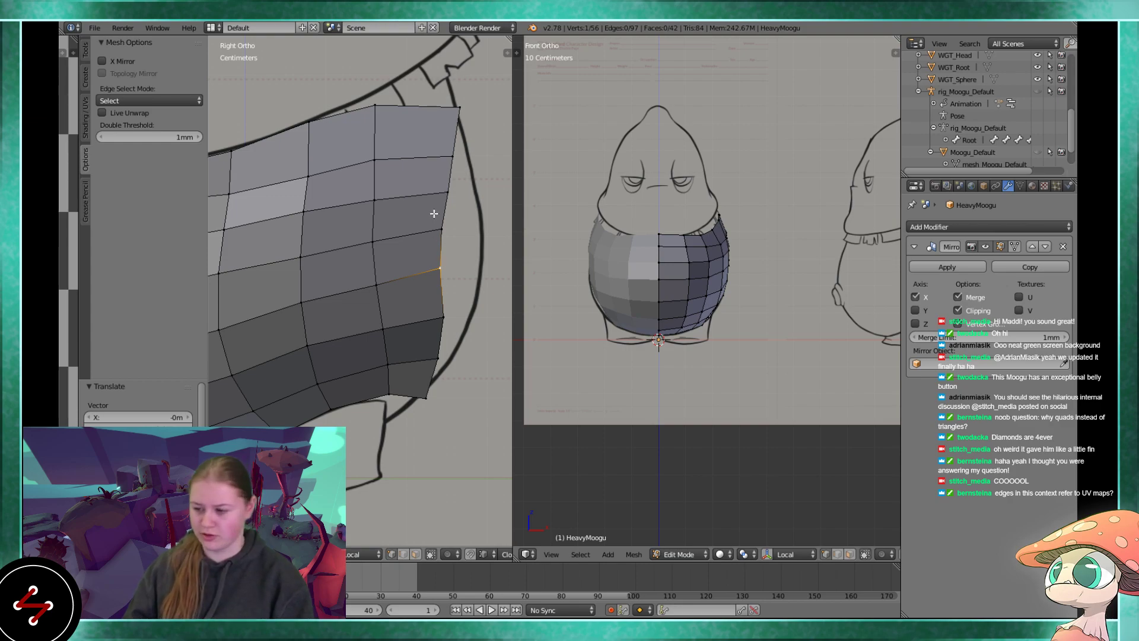
- Raise the rear border's top corner to the collar line and move the two vertices below it upward to match
shift+middle_drag(462, 95, 389, 185)
right_click(387, 188)
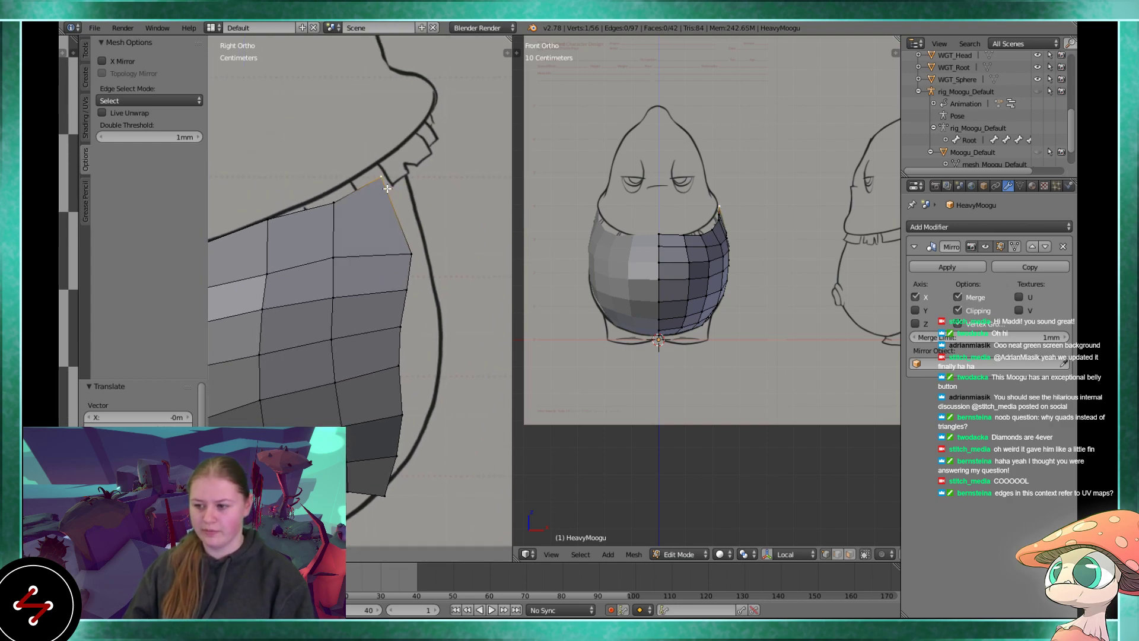
right_drag(411, 254, 397, 229)
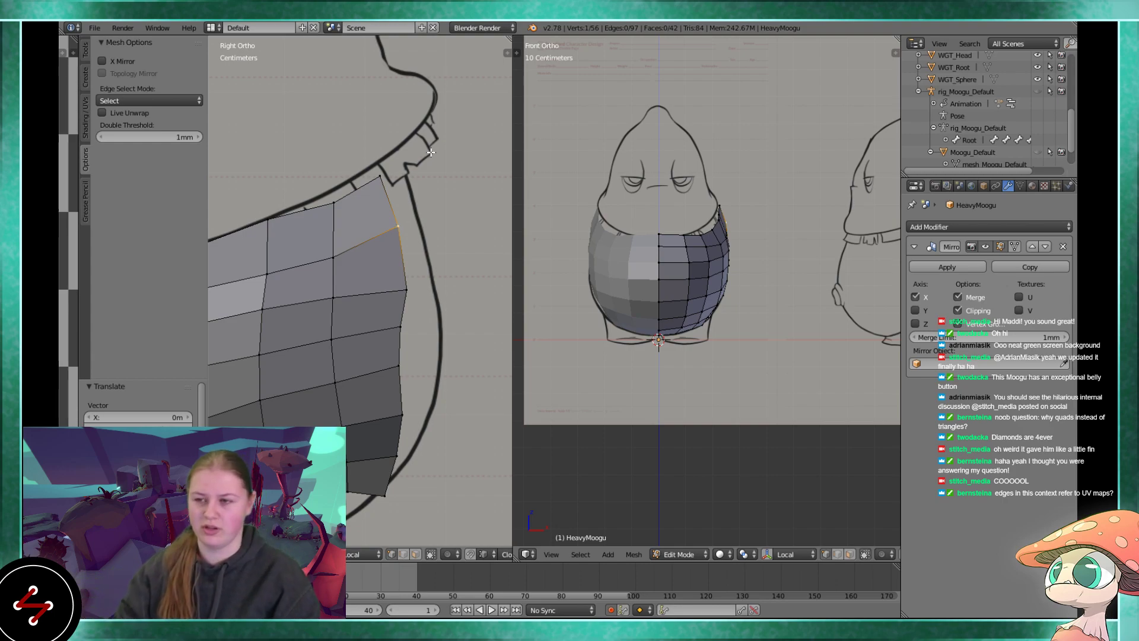
scroll(384, 307, down, 1)
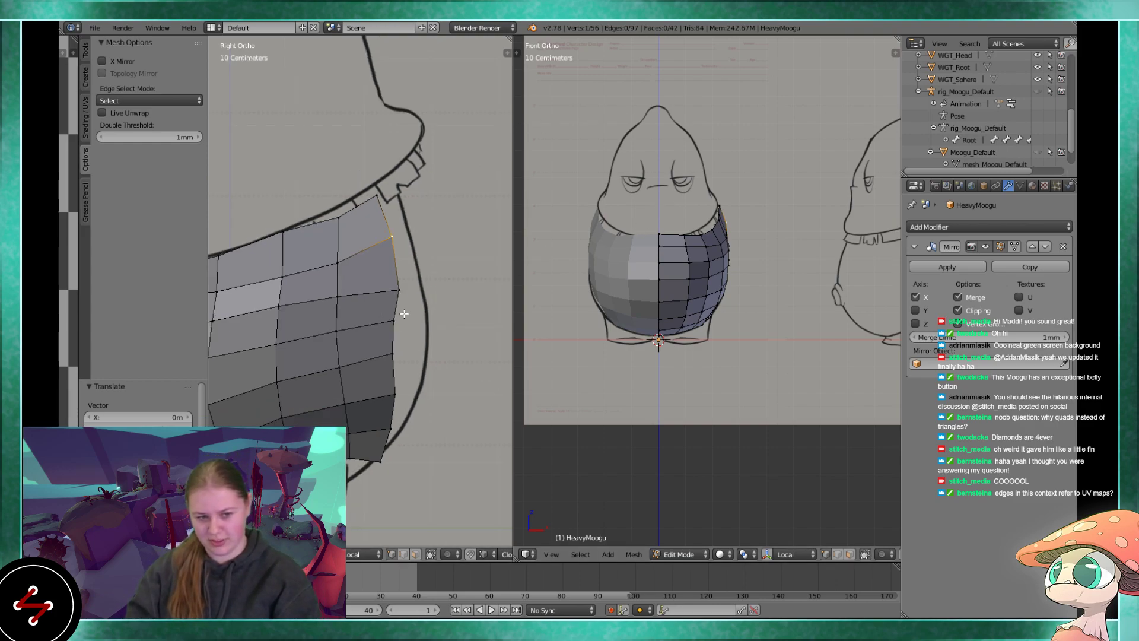
scroll(404, 313, up, 2)
key(g)
click(396, 195)
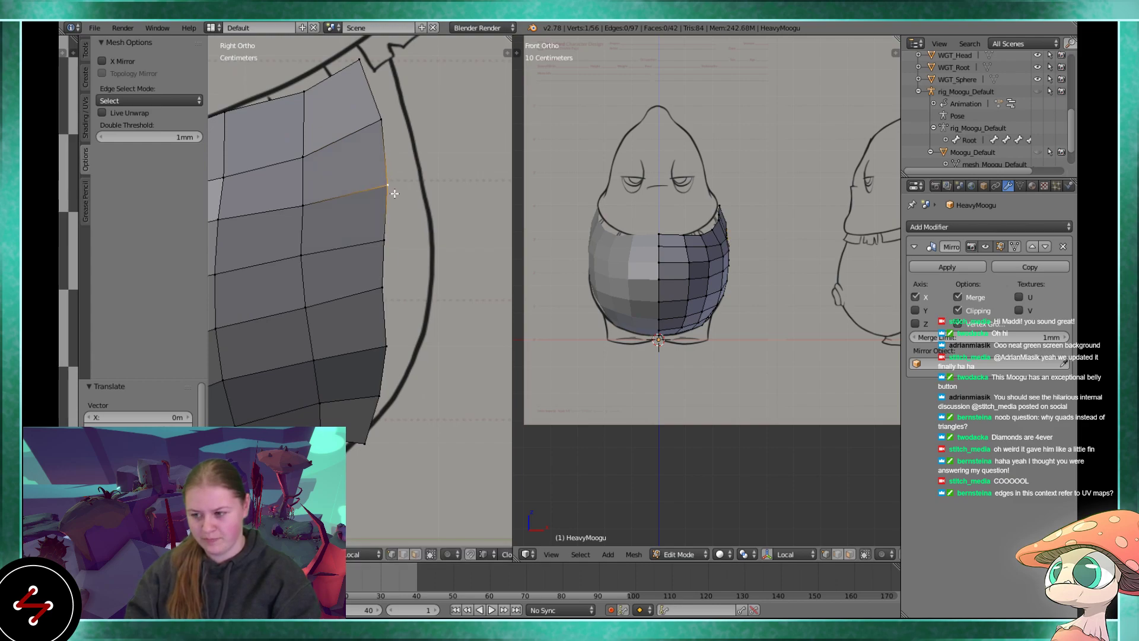
- Delete the two adjacent side faces just below the top row, in the middle of the body's side
shift+middle_drag(342, 235, 468, 224)
scroll(451, 230, down, 3)
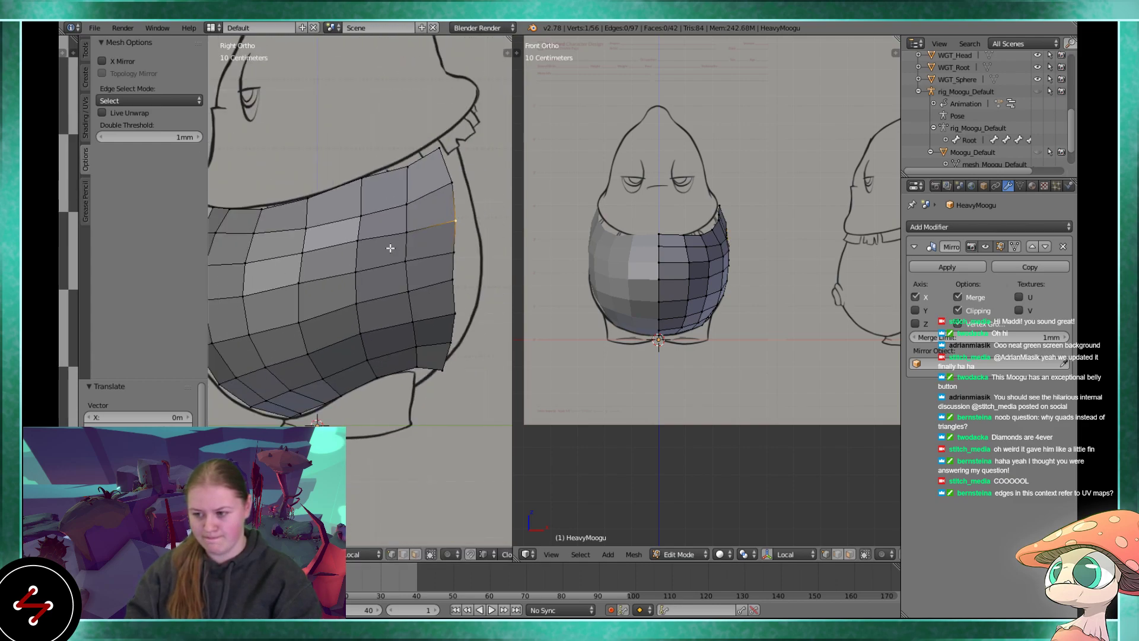
click(415, 555)
right_click(328, 233)
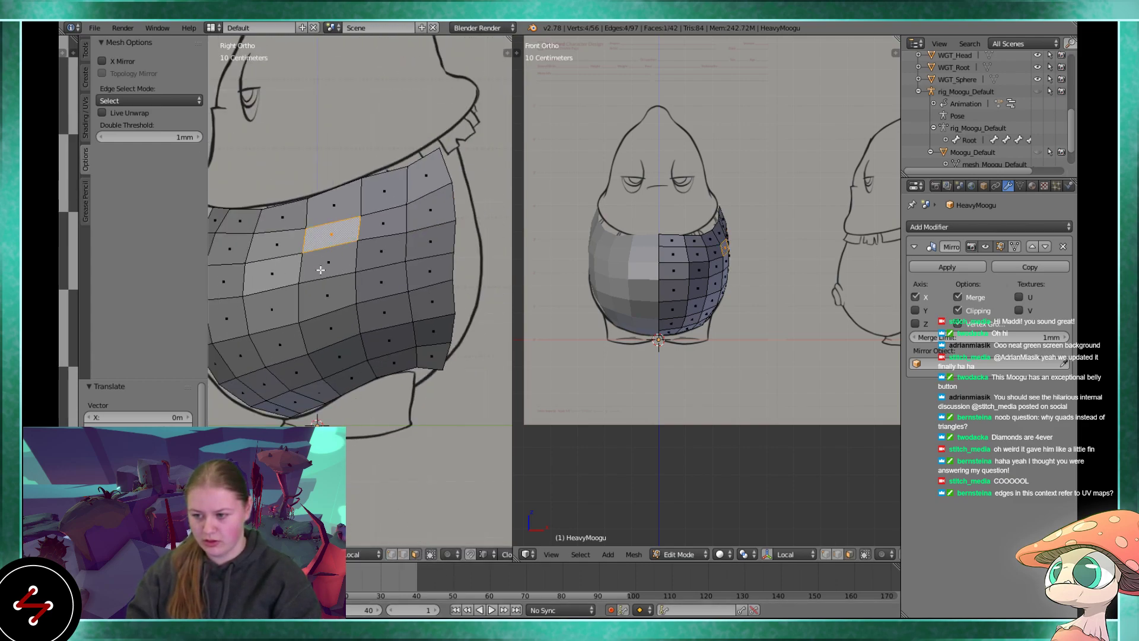
shift+right_click(326, 261)
key(x)
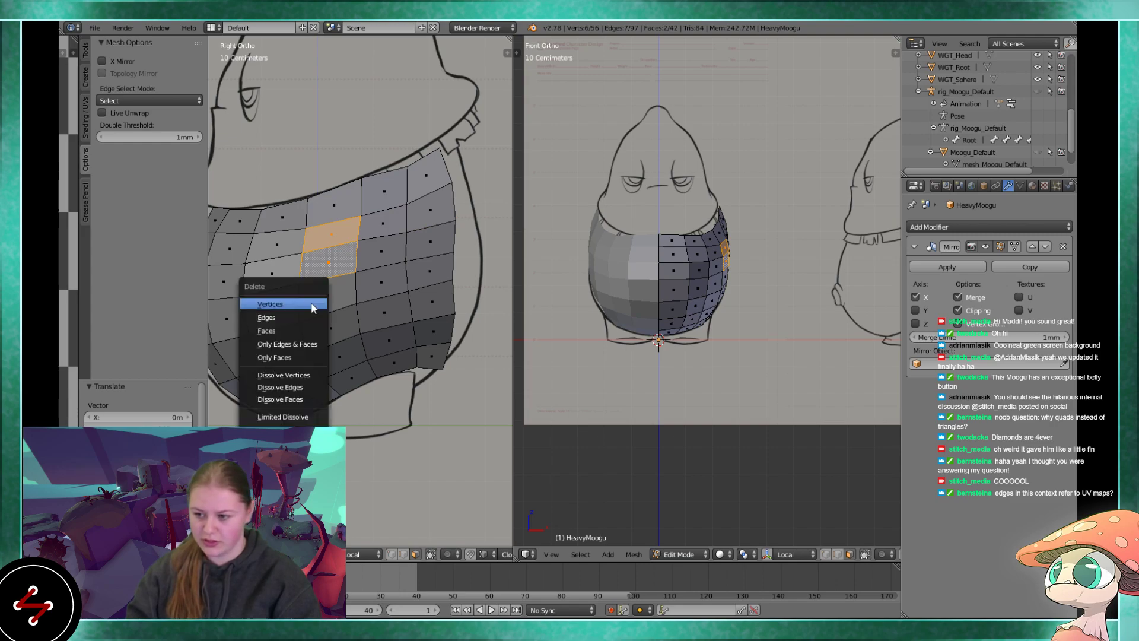
click(299, 328)
scroll(360, 359, up, 2)
scroll(360, 359, up, 1)
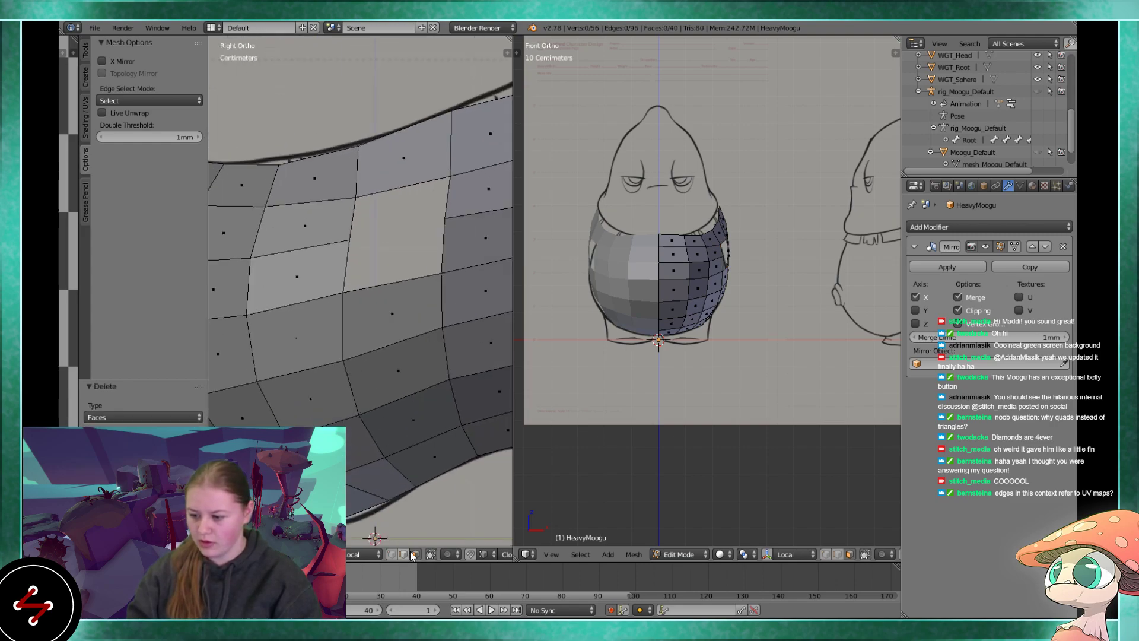
- Fill the hole diagonally with a slanted quad and preview a horizontal loop cut running through it
click(403, 554)
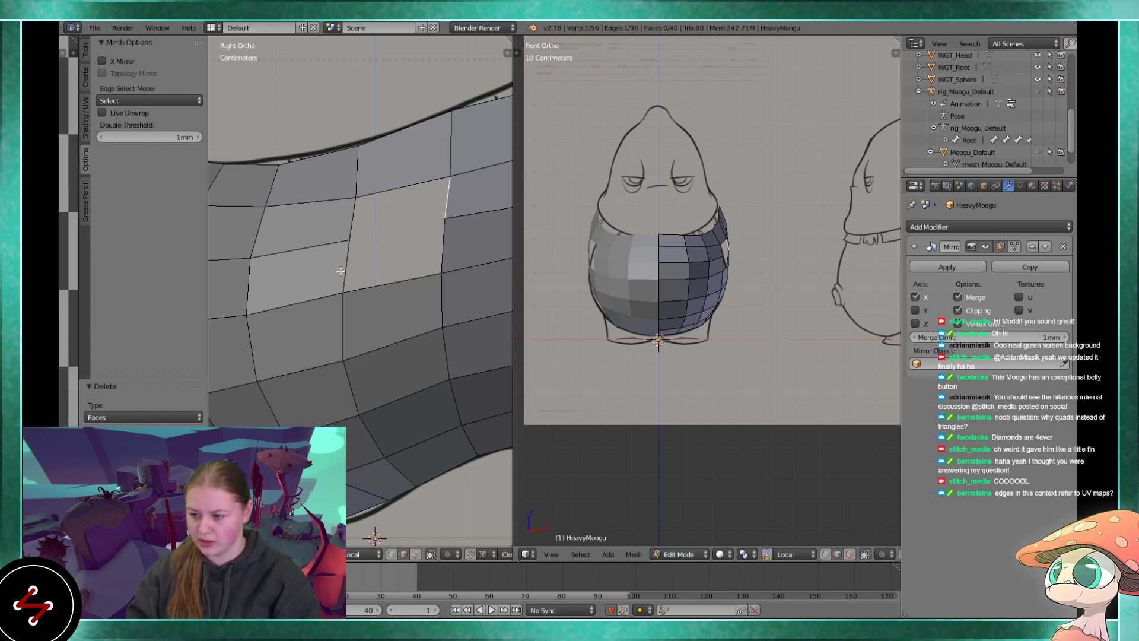
key(f)
key(a)
scroll(353, 274, down, 2)
key(ctrl+r)
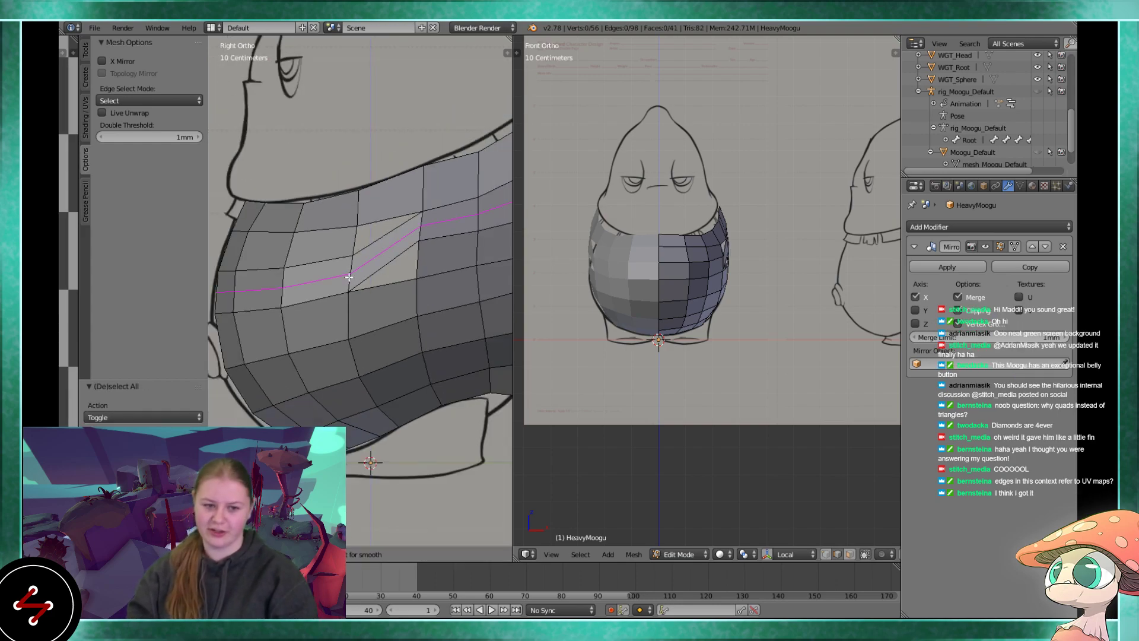
scroll(349, 277, down, 2)
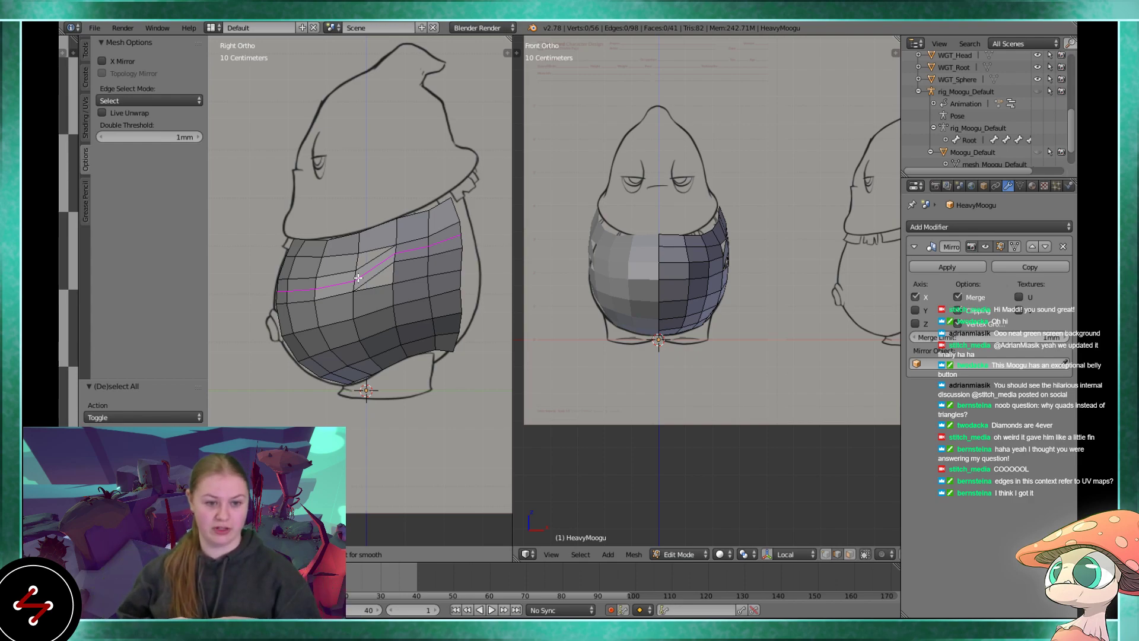
key(Escape)
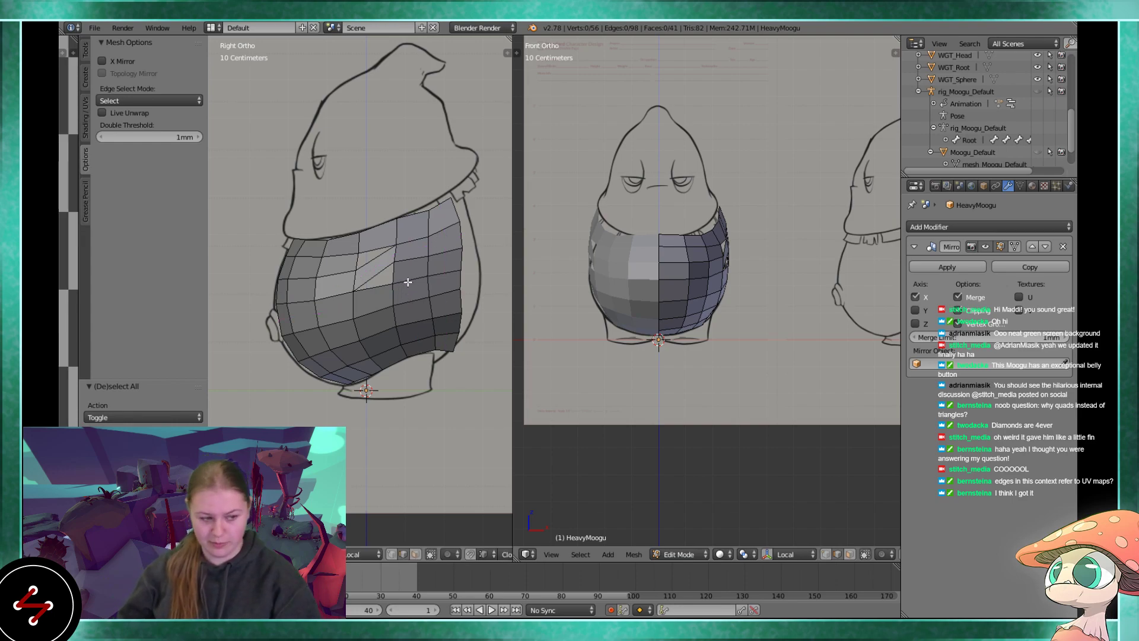
- Undo the slanted fill and the deletion of the two side faces
key(ctrl+z)
key(ctrl+z)
scroll(398, 284, up, 4)
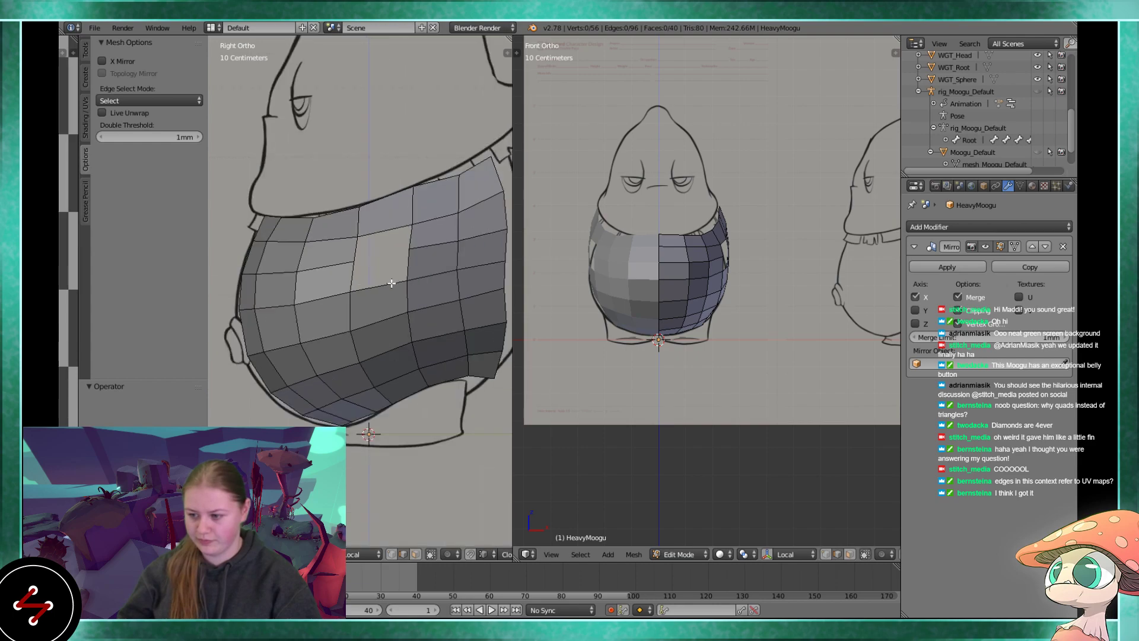
key(ctrl+tab)
right_click(394, 279)
scroll(394, 283, down, 3)
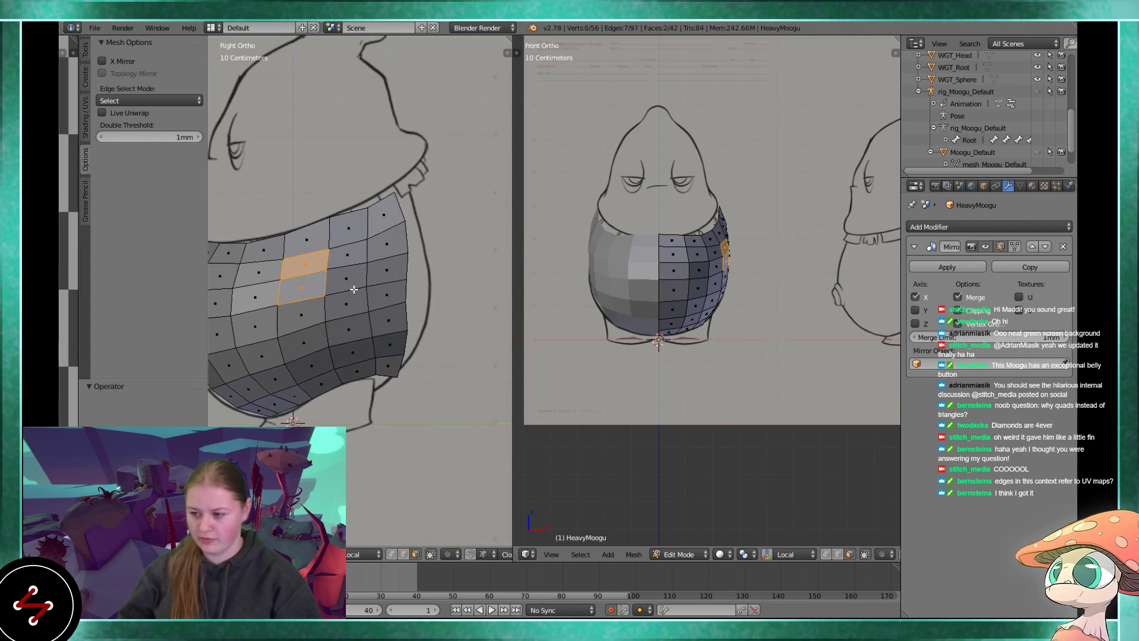
- Nudge the middle edge of the rear border slightly toward the back outline using edge selection
click(403, 554)
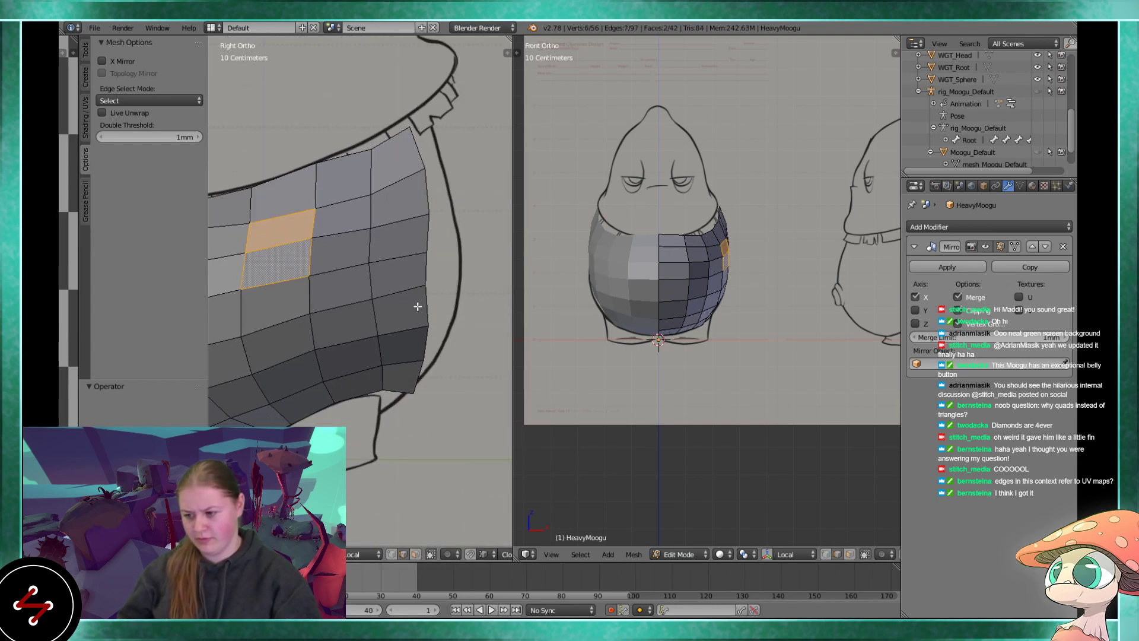
right_click(423, 256)
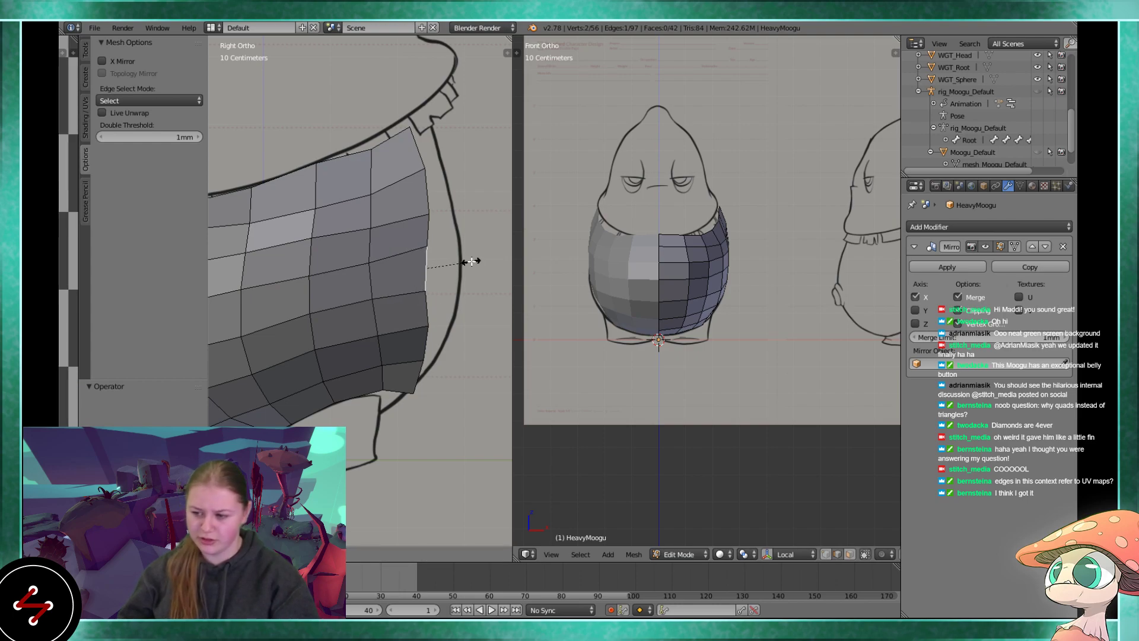
key(g)
click(454, 224)
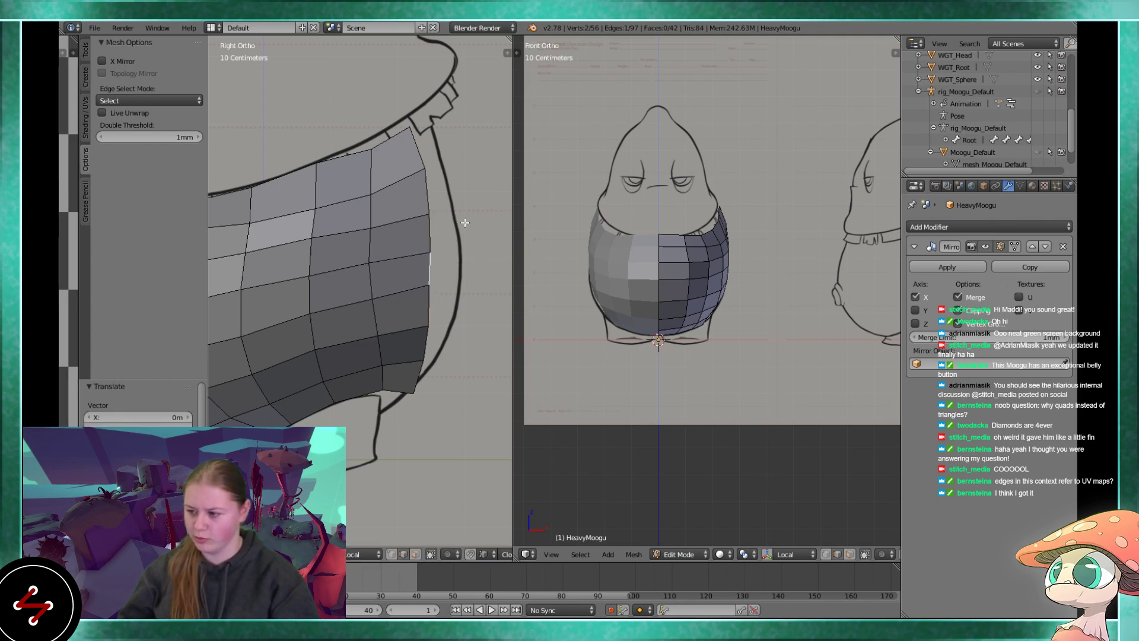
- Scale the whole rear border loop down slightly and shift it backward and inward to round off the body
middle_drag(753, 265, 623, 379)
scroll(625, 377, up, 3)
alt+right_click(640, 281)
alt+right_click(652, 288)
middle_drag(652, 288, 738, 309)
key(s)
click(712, 305)
key(g)
click(704, 318)
key(g)
click(749, 365)
scroll(737, 309, up, 3)
key(KP_1)
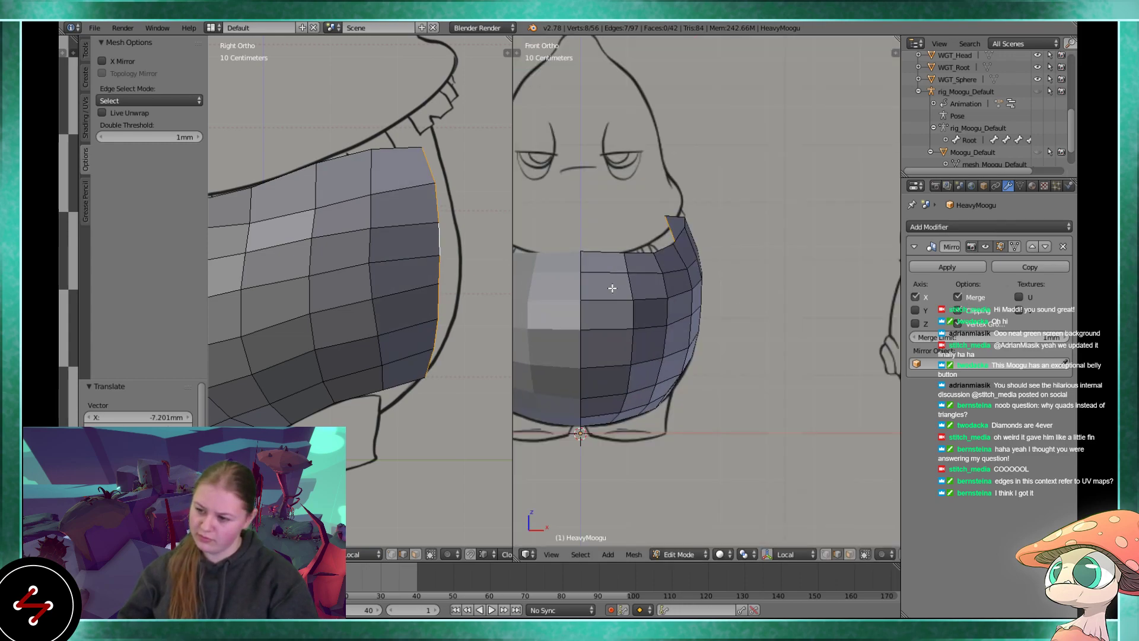
scroll(379, 285, down, 4)
scroll(392, 304, up, 2)
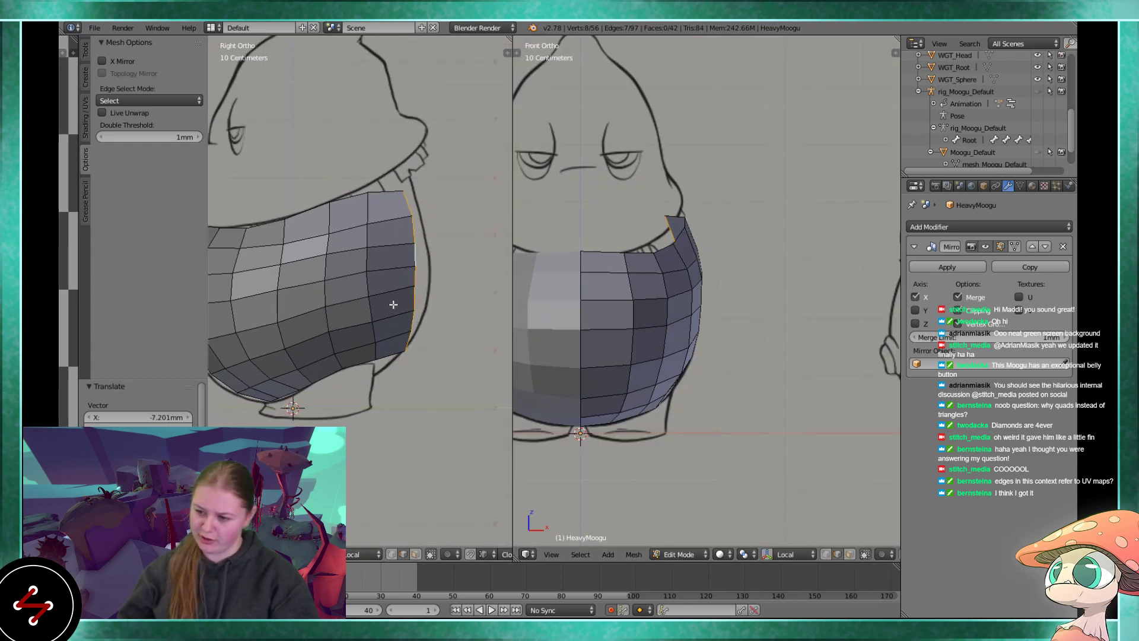
scroll(393, 304, up, 2)
right_click(416, 265)
right_click(423, 275)
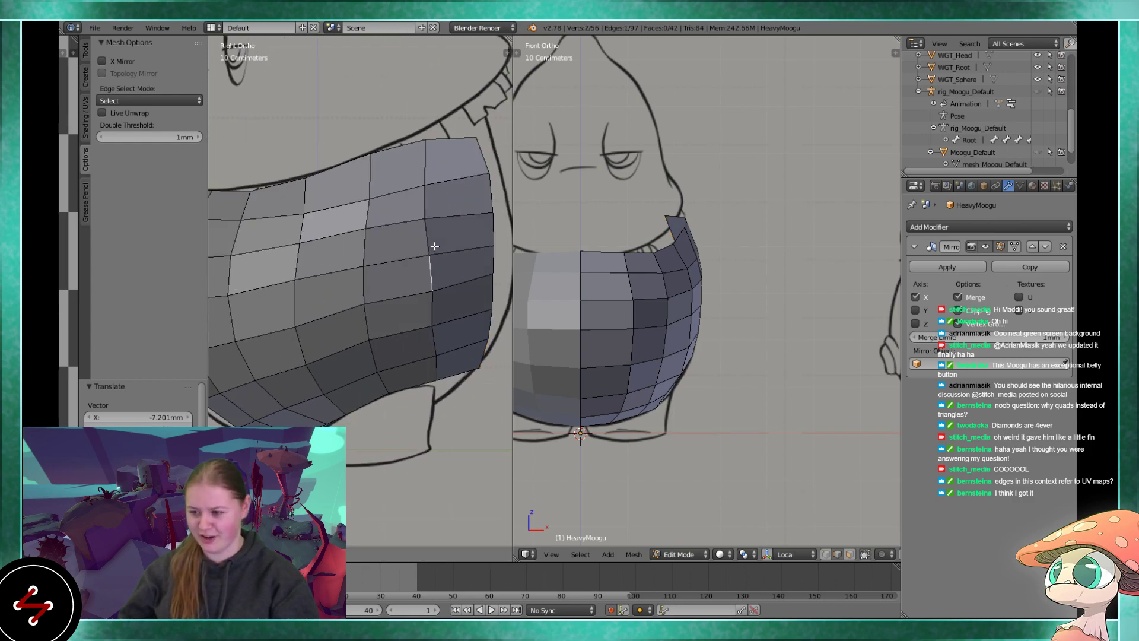
scroll(721, 326, down, 4)
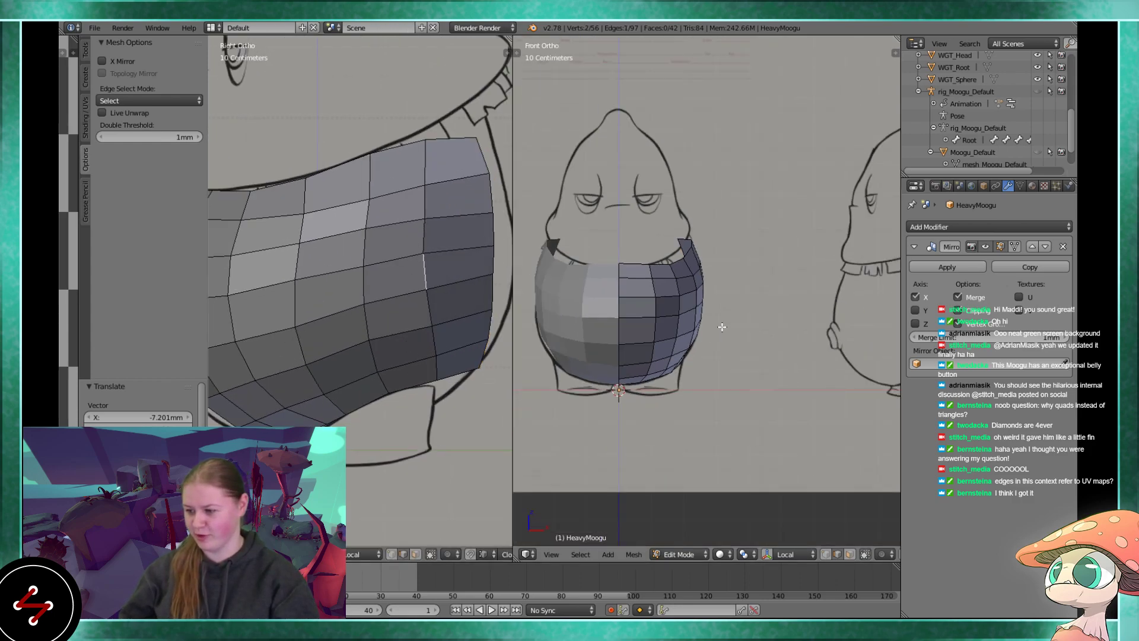
scroll(427, 259, down, 1)
- Show the front view in wireframe and extrude the rear border loop backward to the back outline in the side view
shift+middle_drag(409, 260, 359, 264)
alt+right_click(421, 247)
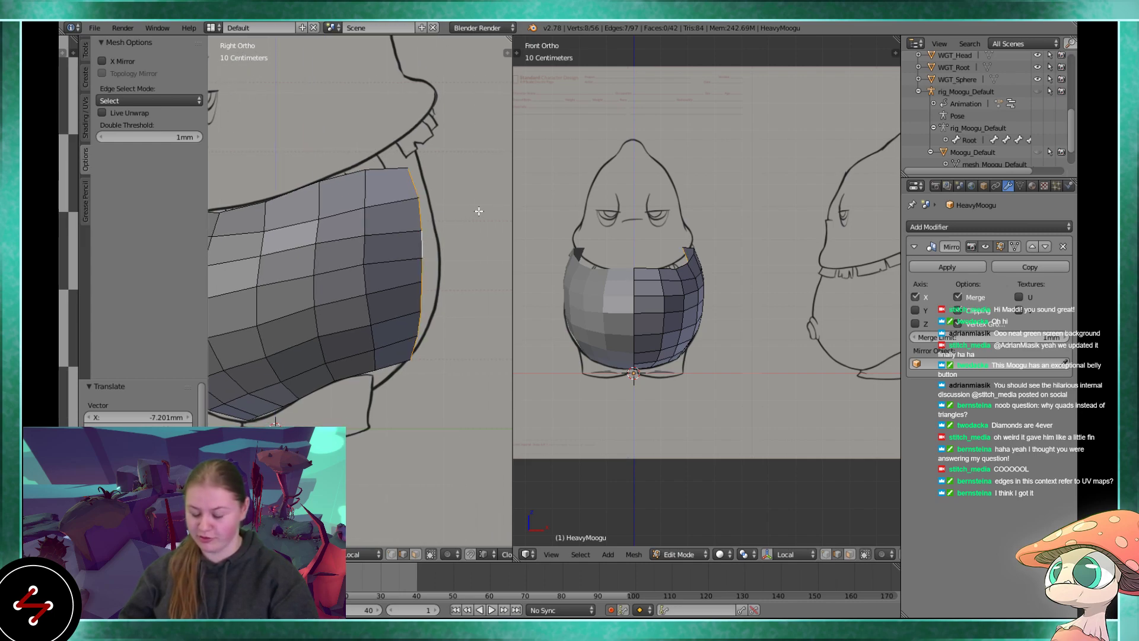
scroll(693, 309, up, 1)
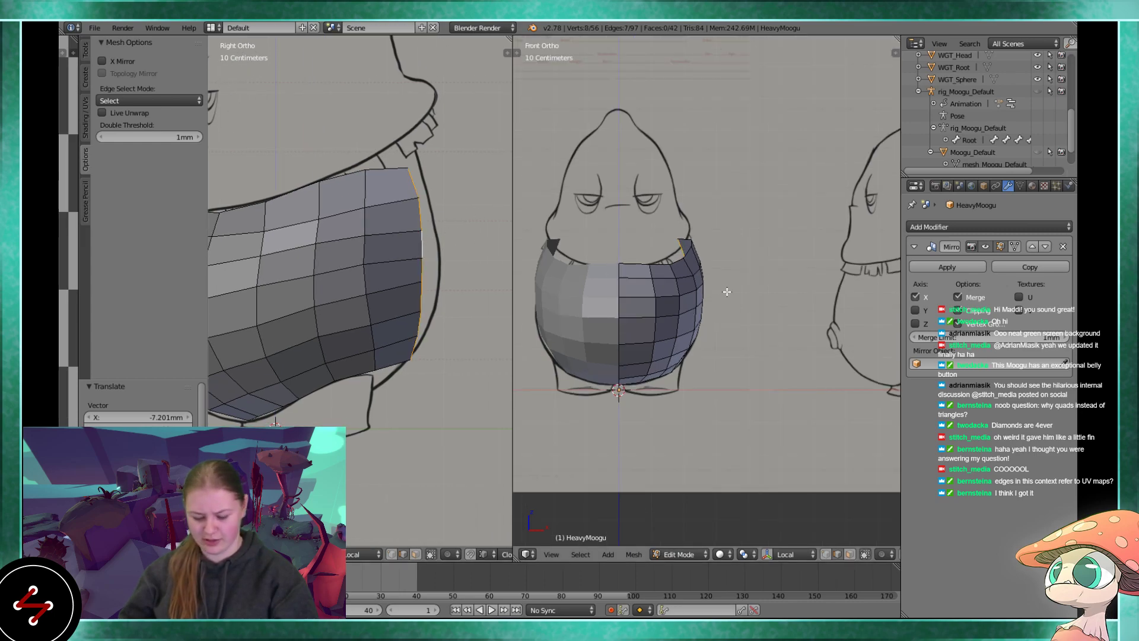
key(z)
shift+middle_drag(735, 288, 768, 307)
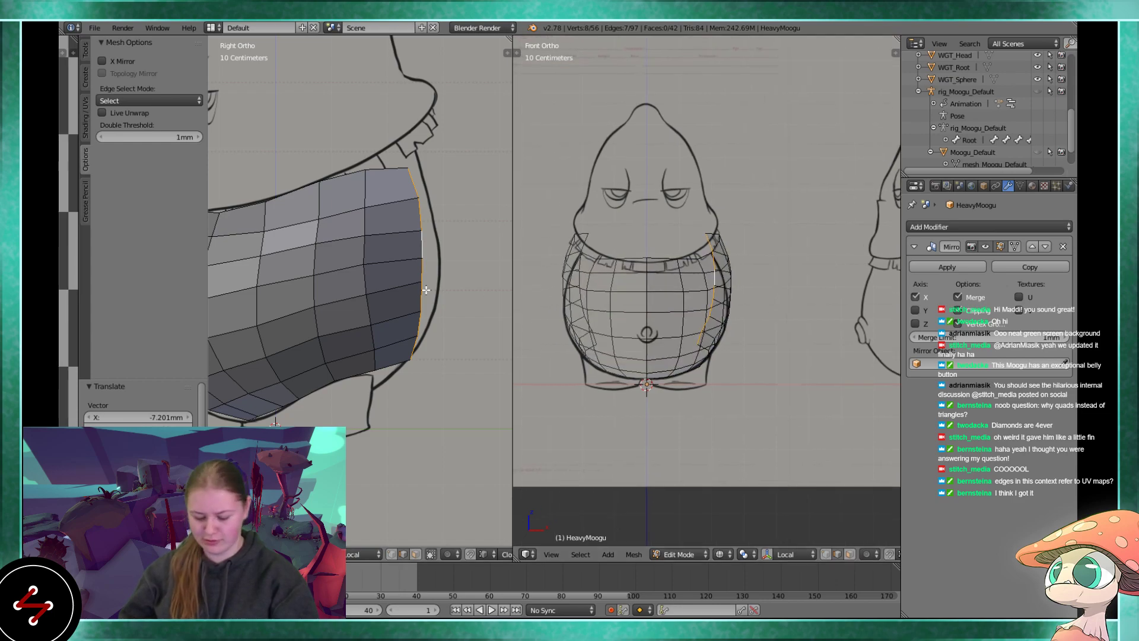
key(e)
click(445, 241)
- Move the extruded loop about 7.9 cm along X toward the body's centre line
key(s)
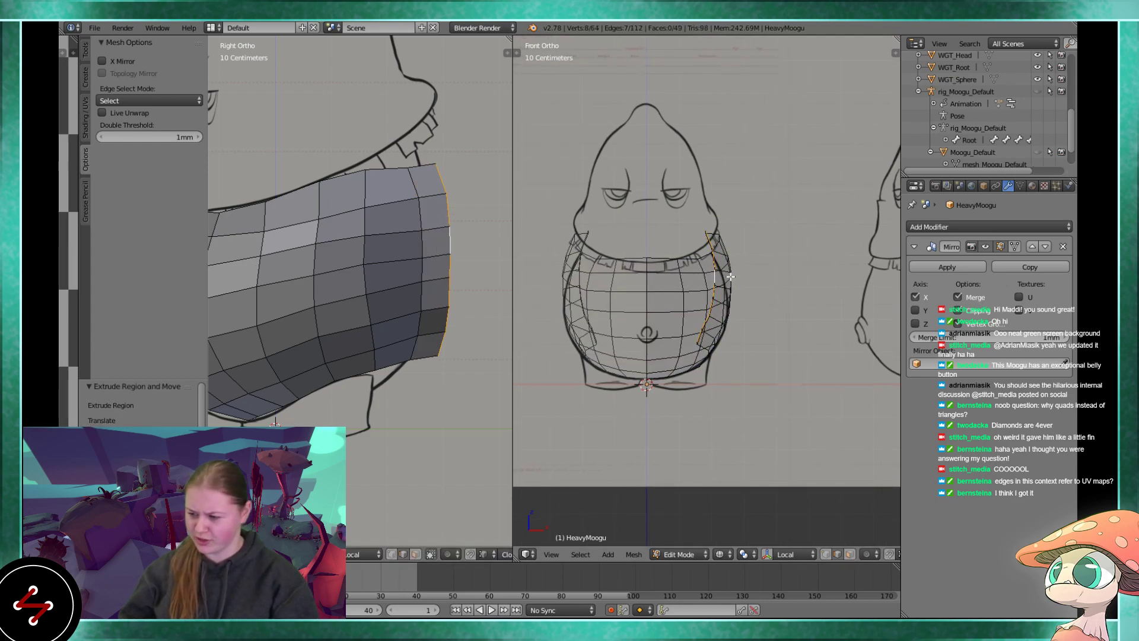
right_click(725, 276)
key(g)
key(x)
click(730, 273)
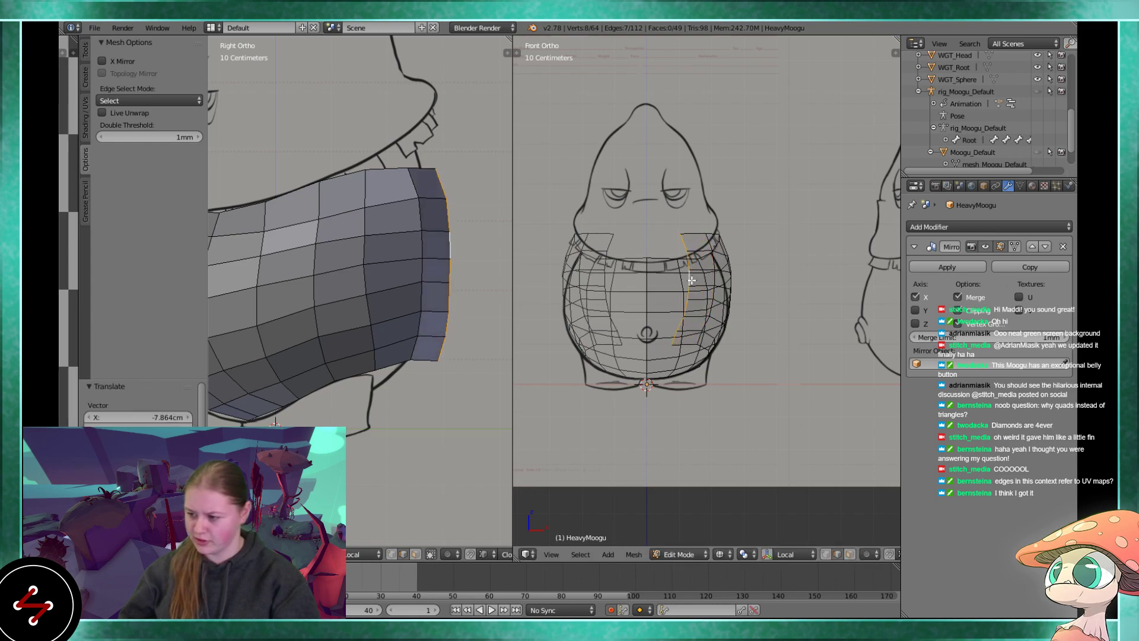
- Scale the extruded loop to about 0.493 along X and shift it about 7.5 mm further toward the centre line
key(s)
key(x)
click(706, 276)
key(g)
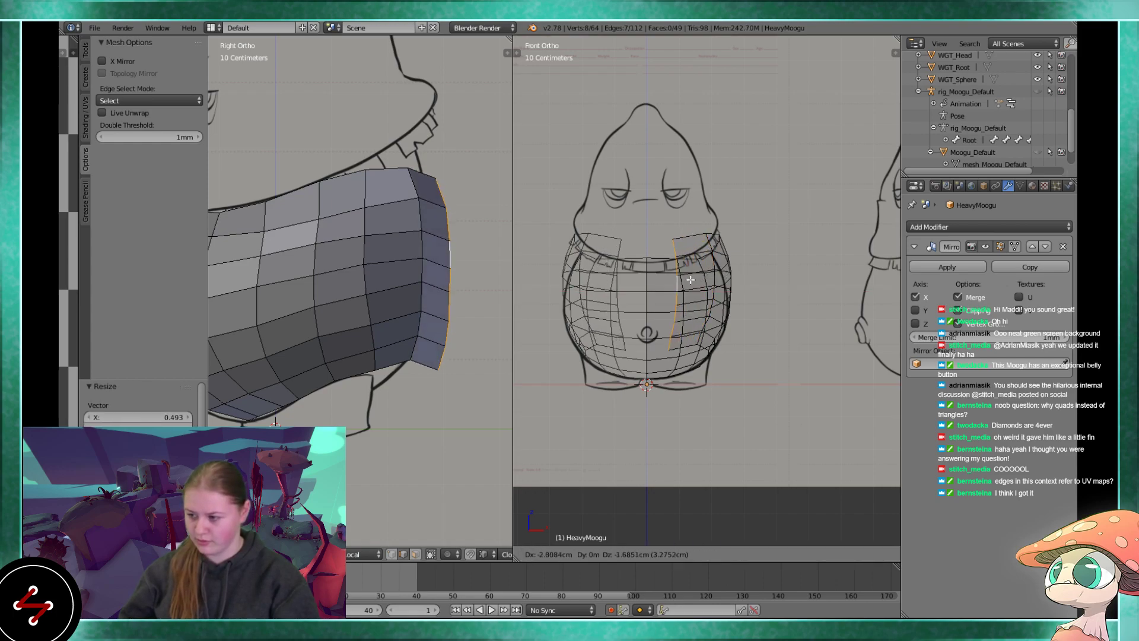
click(697, 271)
mouse_move(416, 253)
shift+middle_down()
mouse_move(487, 244)
mouse_move(402, 247)
shift+middle_up()
scroll(460, 246, down, 1)
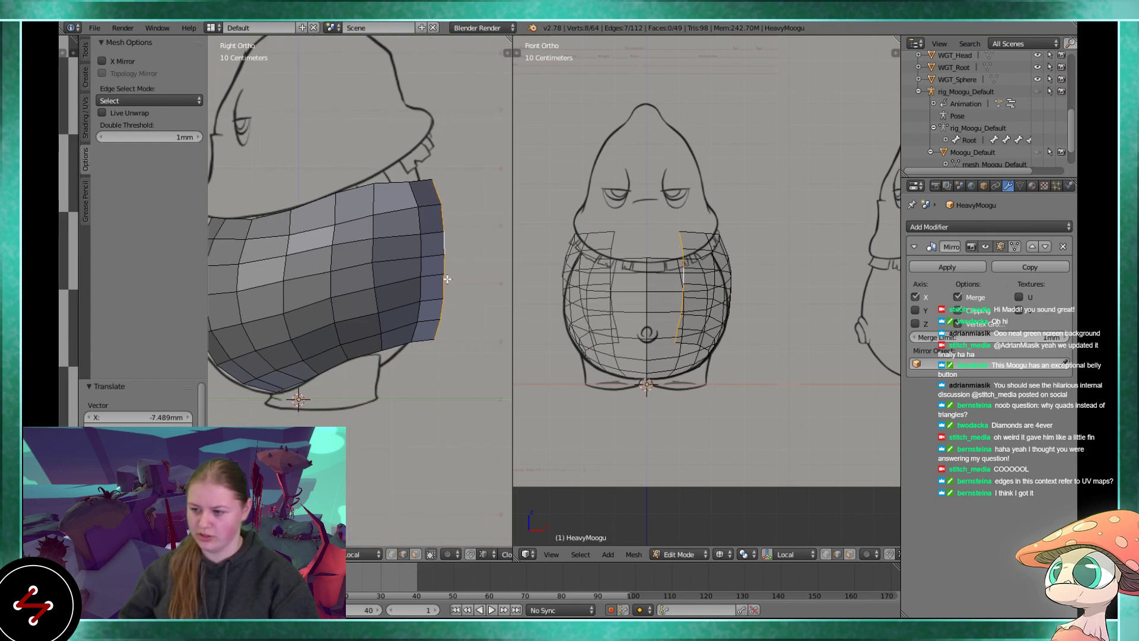
- Enable connected proportional editing and move the rear border loop slightly forward, just inside the back outline in the side view
key(z)
key(z)
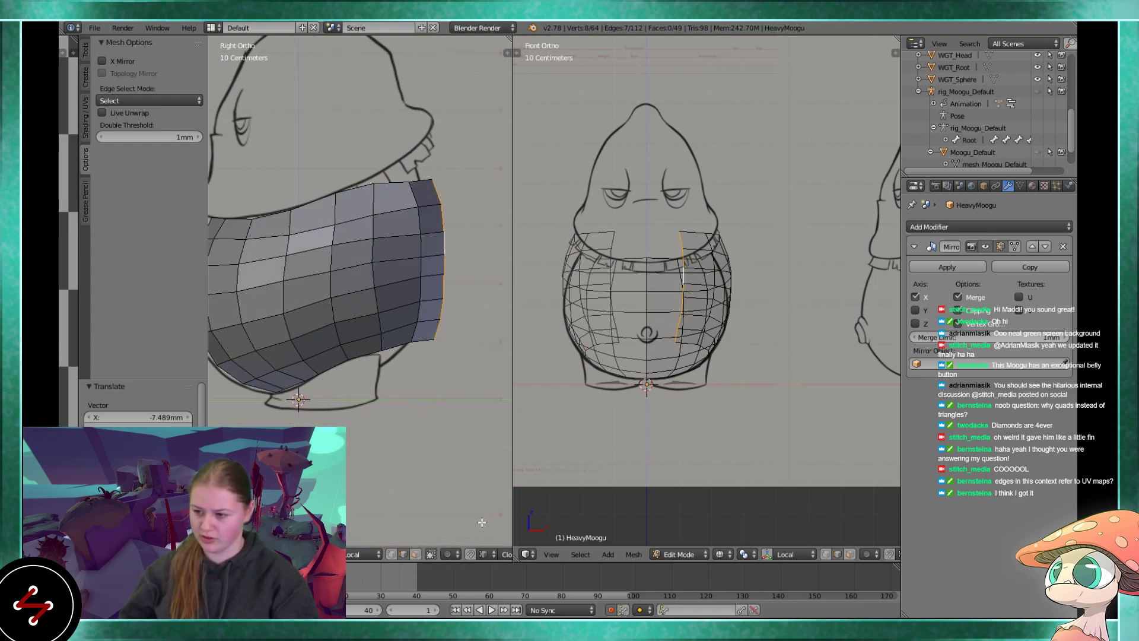
scroll(352, 558, down, 5)
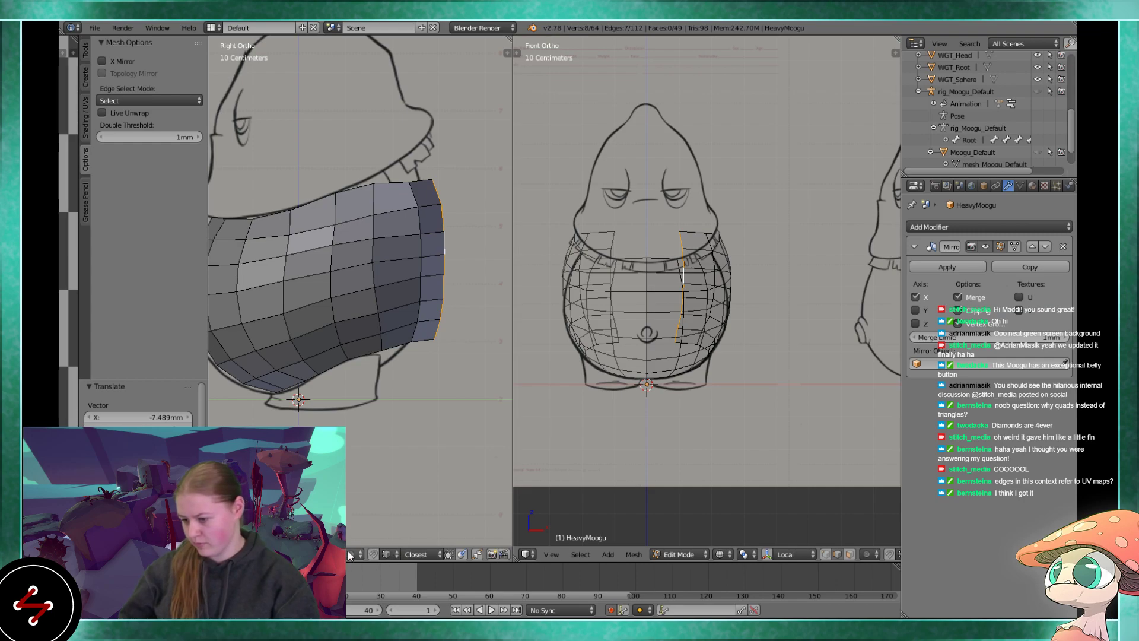
click(352, 554)
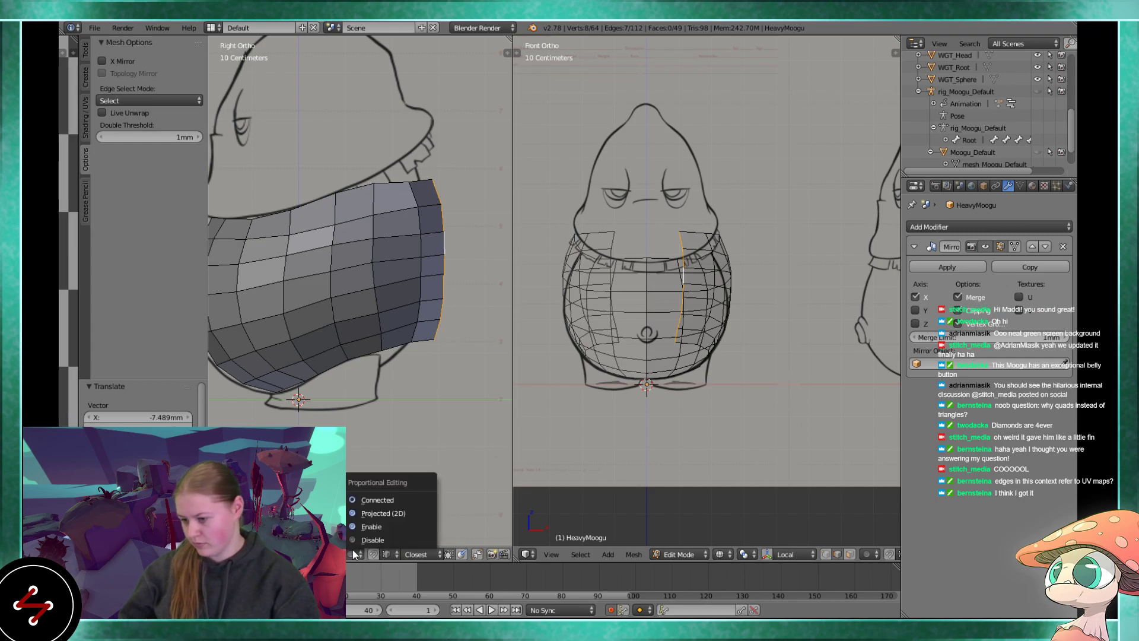
click(377, 501)
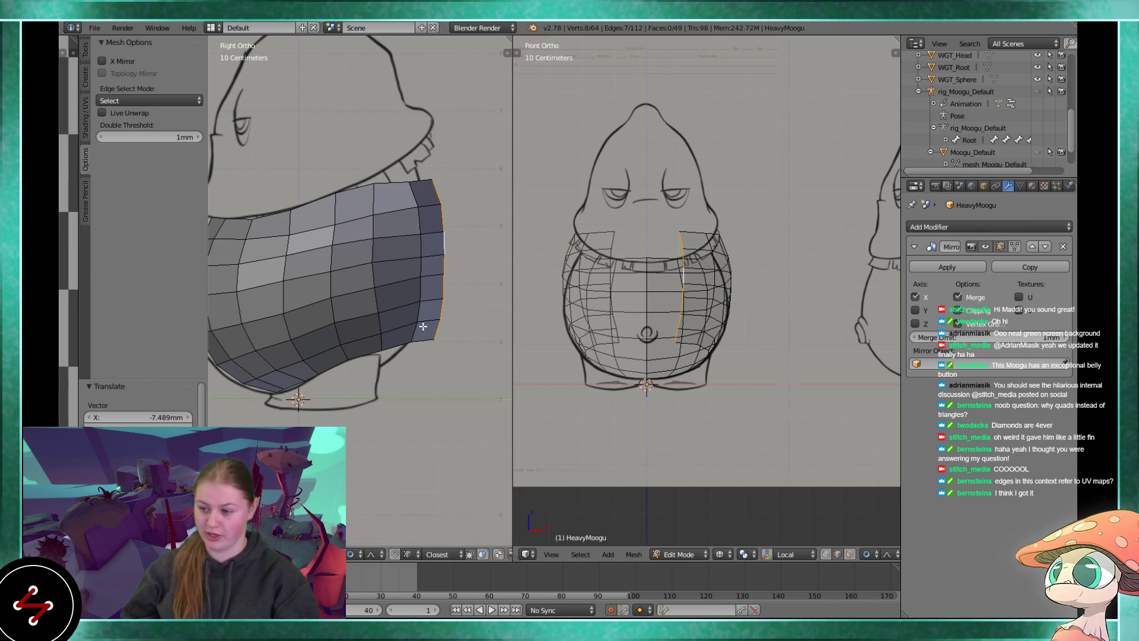
key(g)
scroll(427, 271, down, 6)
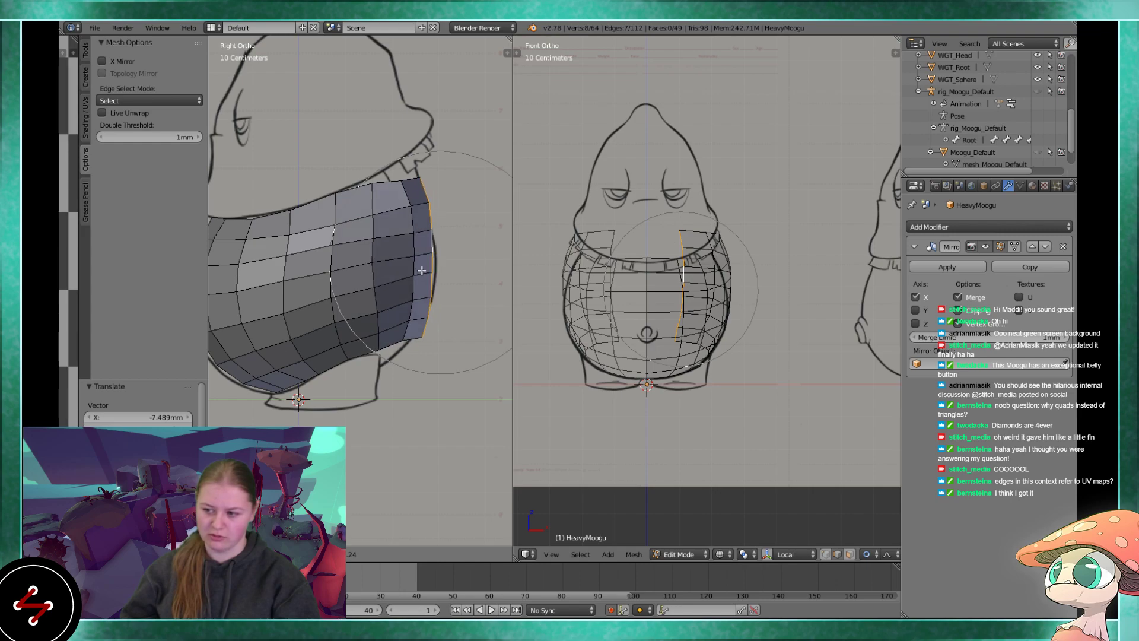
click(423, 270)
- Nudge a horizontal edge in the middle of the body's side to even out the surrounding faces
shift+middle_drag(369, 325, 373, 323)
scroll(372, 324, up, 2)
right_click(377, 245)
key(g)
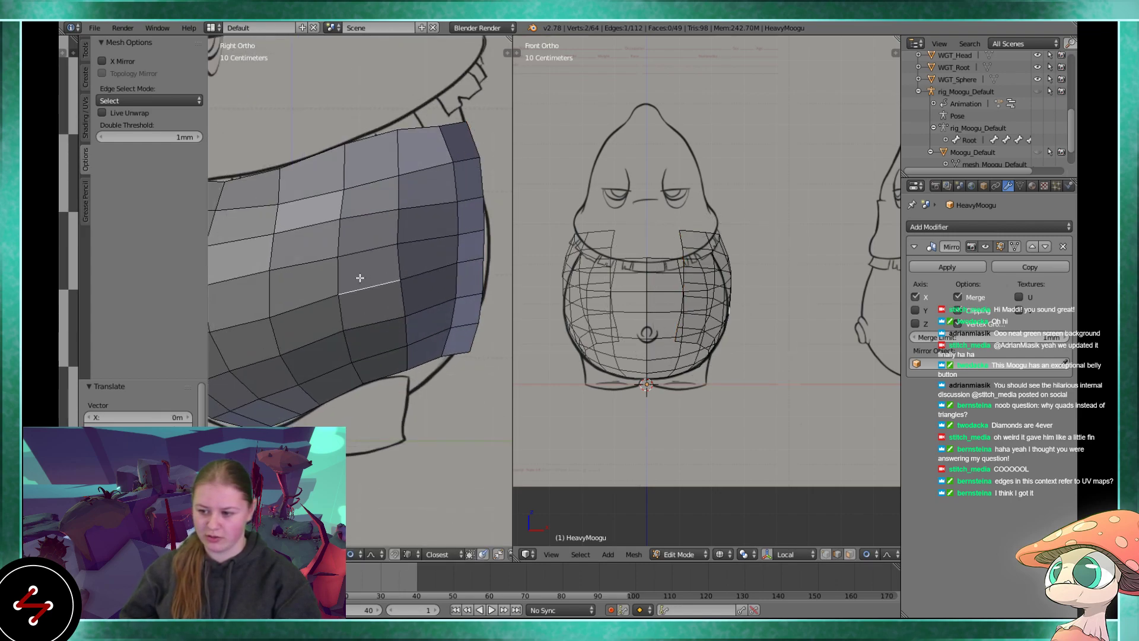
click(367, 288)
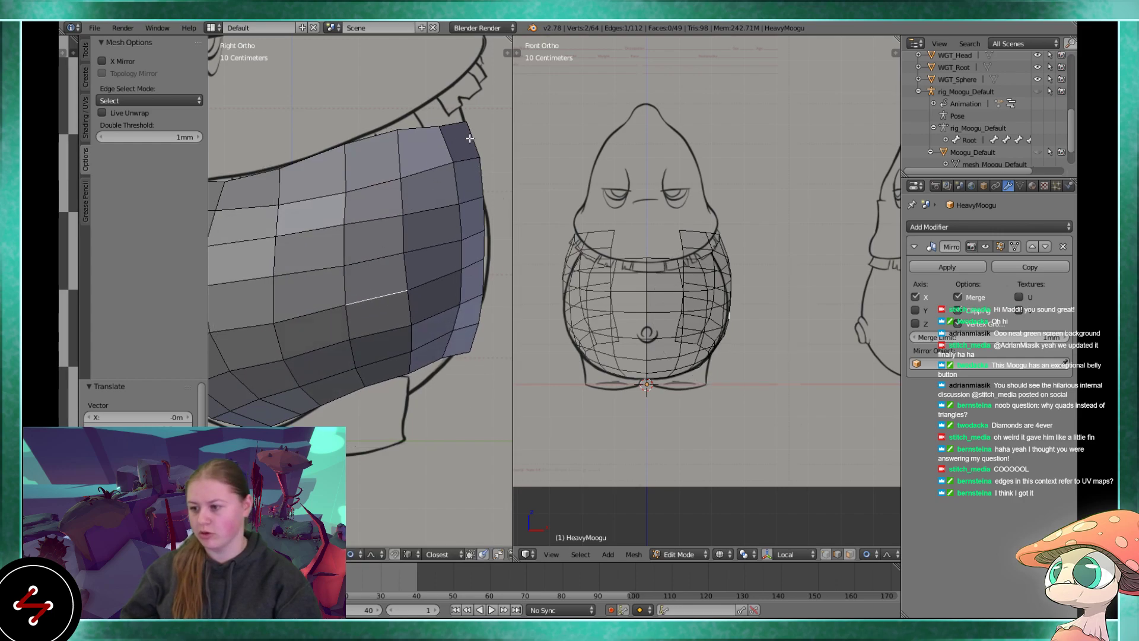
- Move the top rear edge up under the hood's brim with proportional falloff in the side view
shift+middle_drag(469, 129, 400, 264)
right_click(405, 260)
key(g)
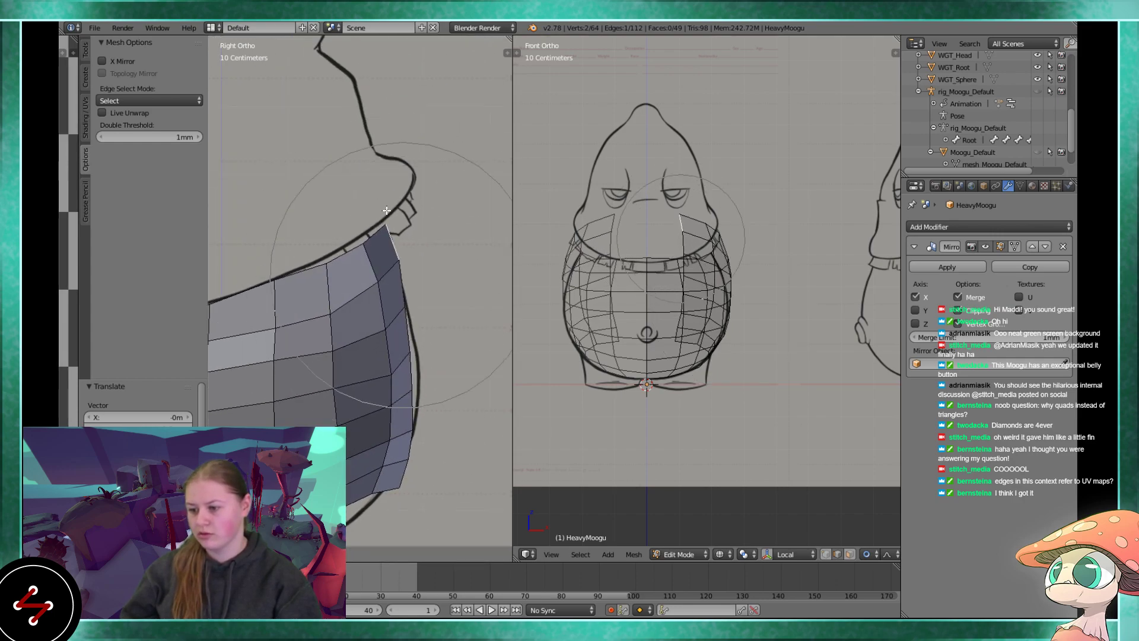
scroll(384, 205, down, 3)
click(387, 209)
shift+middle_drag(384, 376, 386, 248)
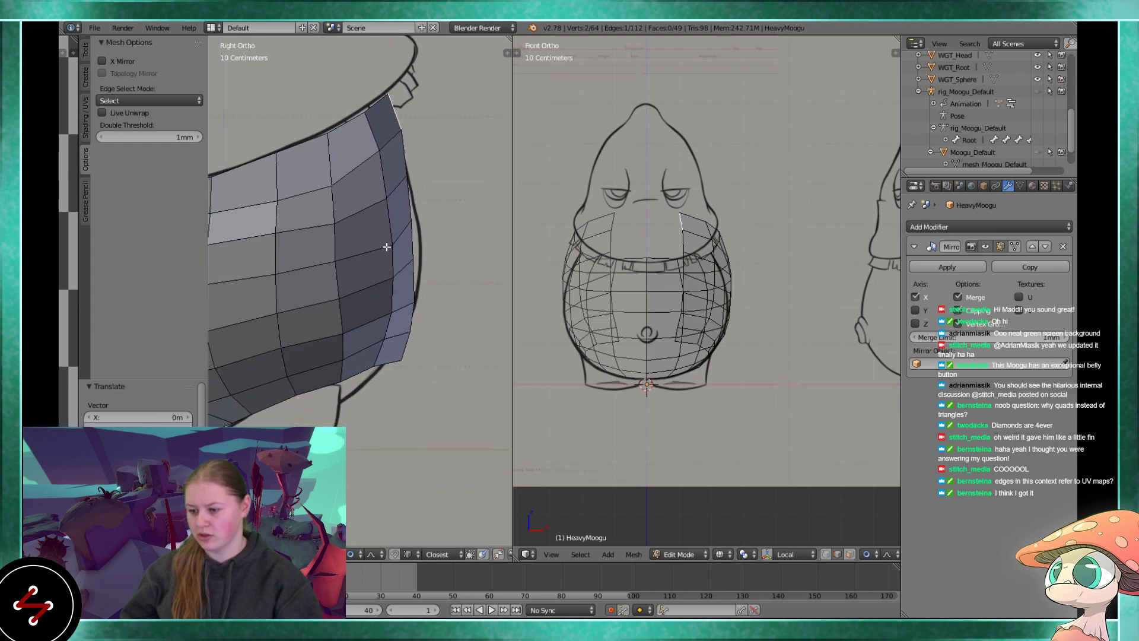
- Move the bottom rear edge down toward the back outline and rotate it about 7.5°
key(g)
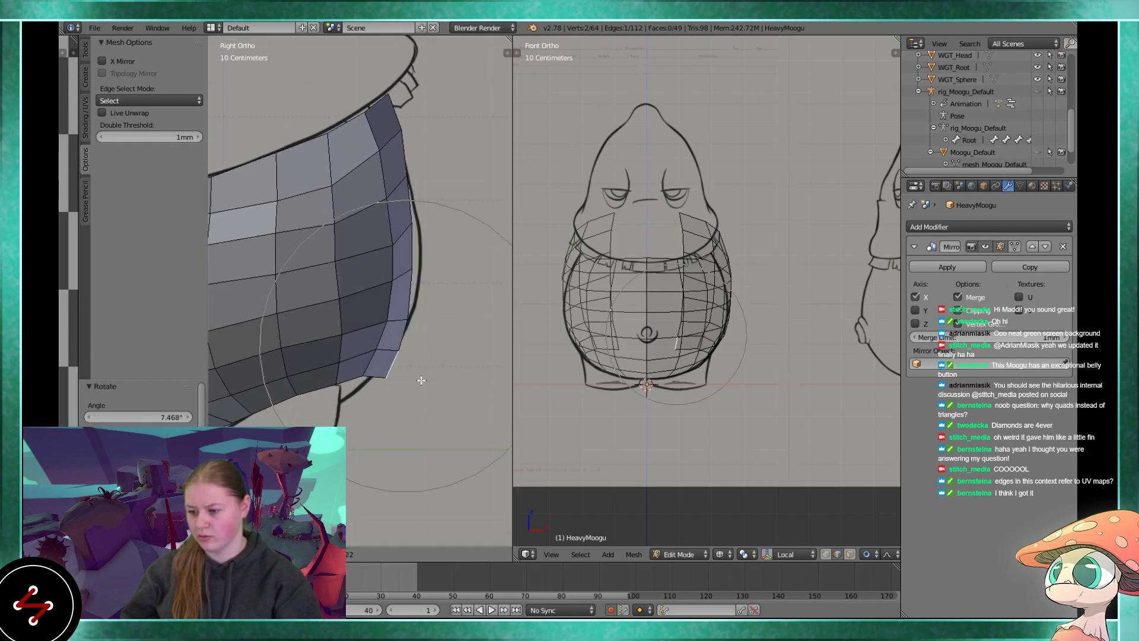
click(413, 384)
key(g)
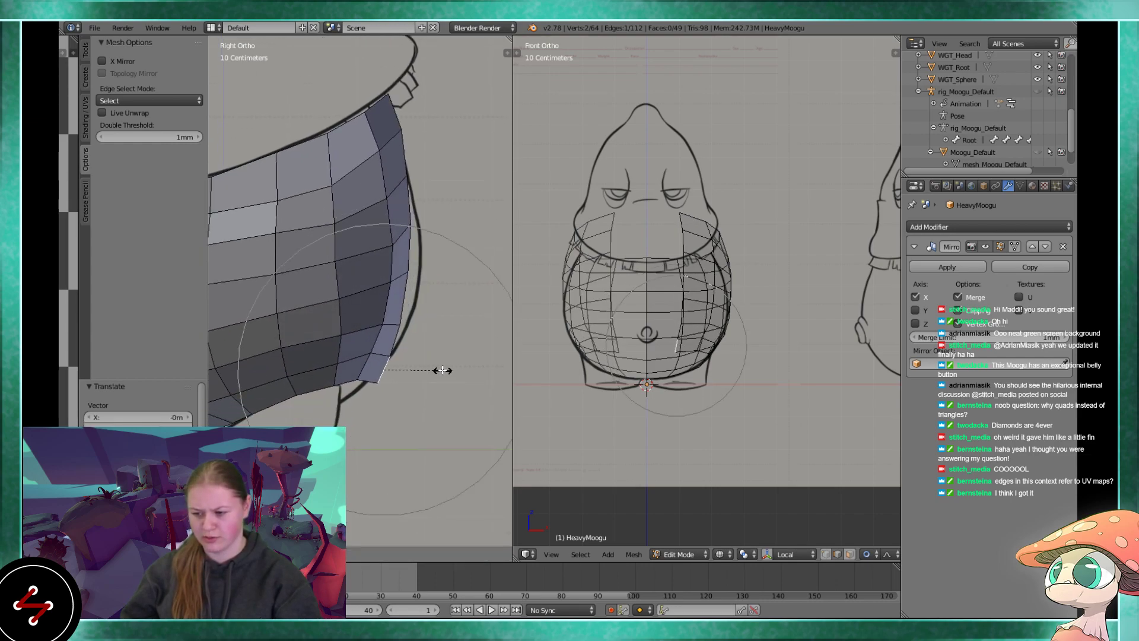
click(439, 374)
shift+middle_drag(405, 355, 412, 346)
- Move the lower middle rear edge out to the back outline and readjust the top rear edge beneath the hood
scroll(412, 346, up, 2)
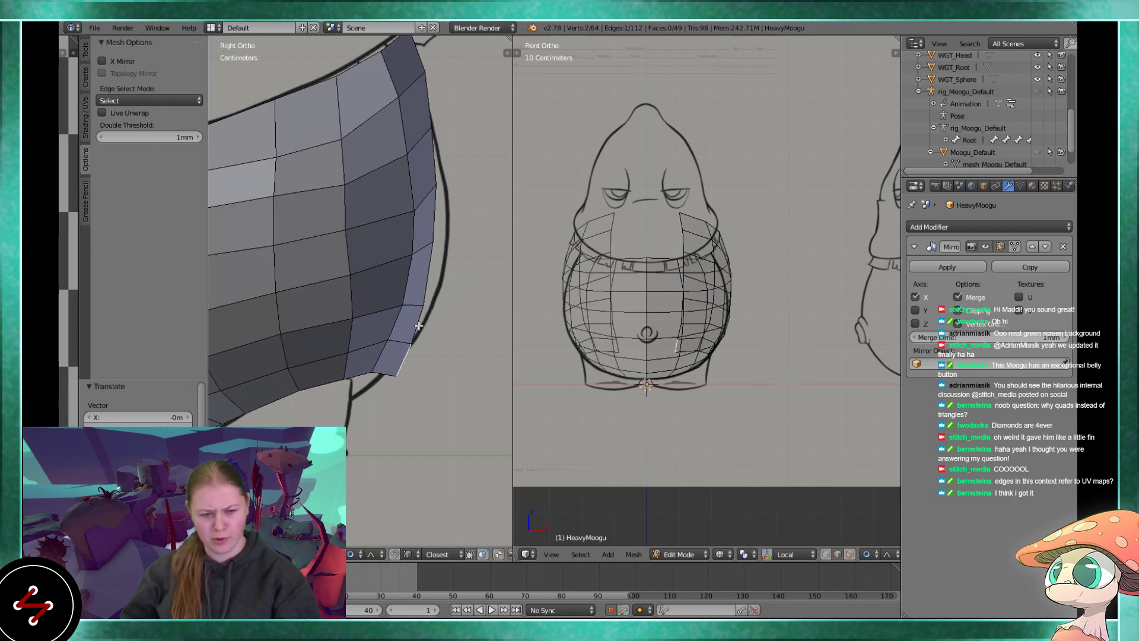
right_click(447, 256)
key(g)
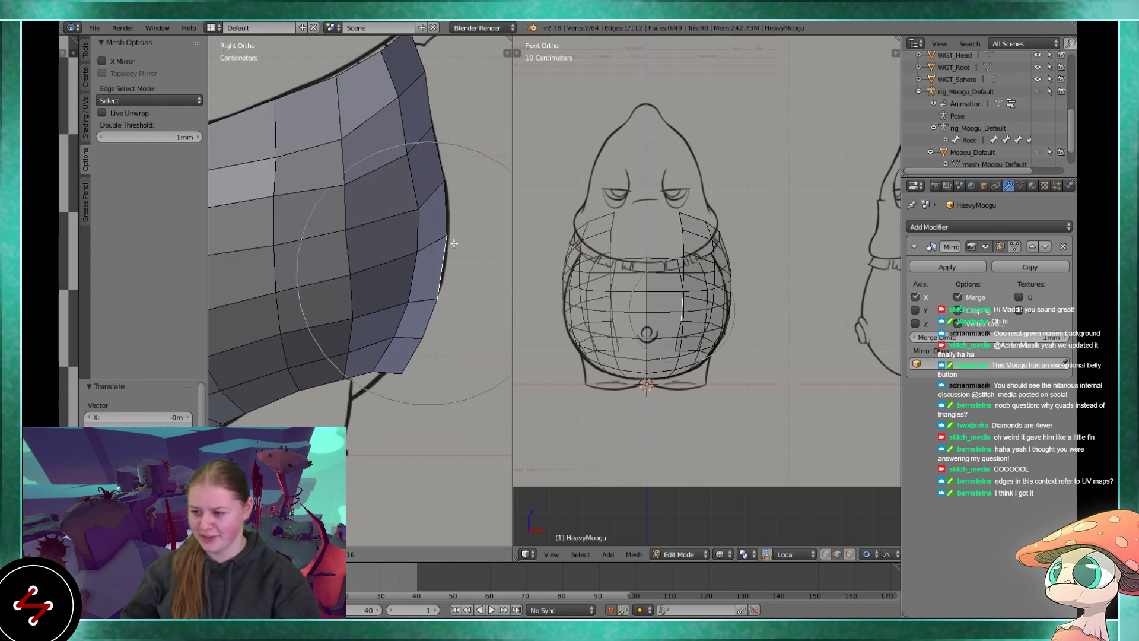
right_click(458, 243)
right_click(421, 64)
key(g)
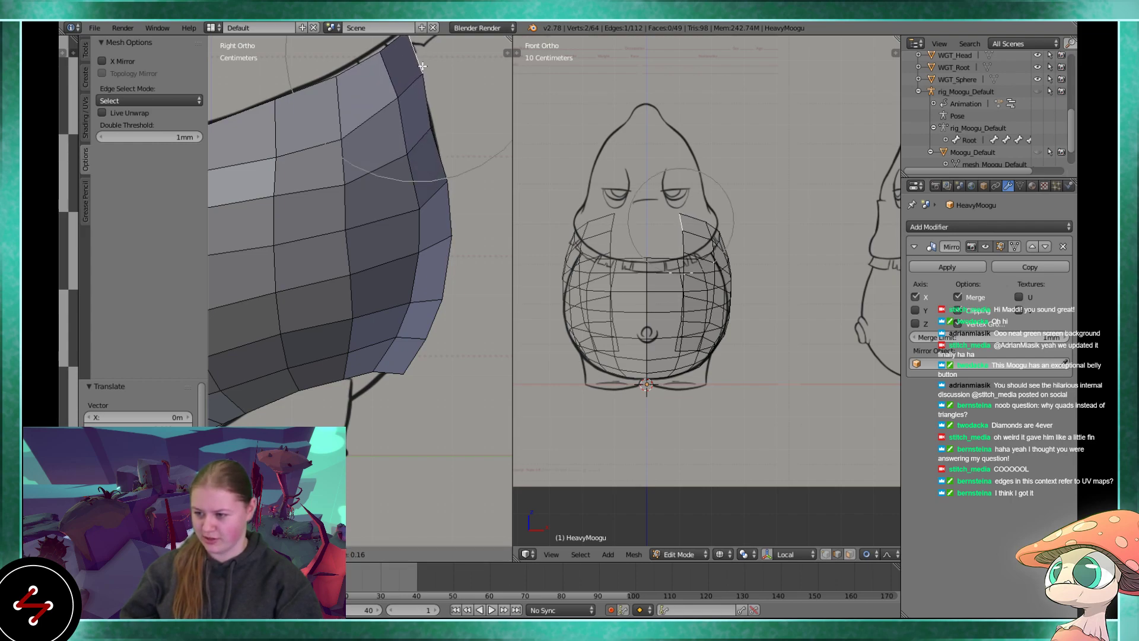
click(421, 146)
- Move the centre front edge near the belly button forward onto the belly outline in the side view
shift+middle_drag(392, 271, 397, 183)
scroll(397, 183, up, 2)
shift+middle_drag(332, 301, 407, 297)
scroll(381, 274, down, 5)
shift+middle_drag(280, 228, 333, 339)
scroll(333, 339, down, 1)
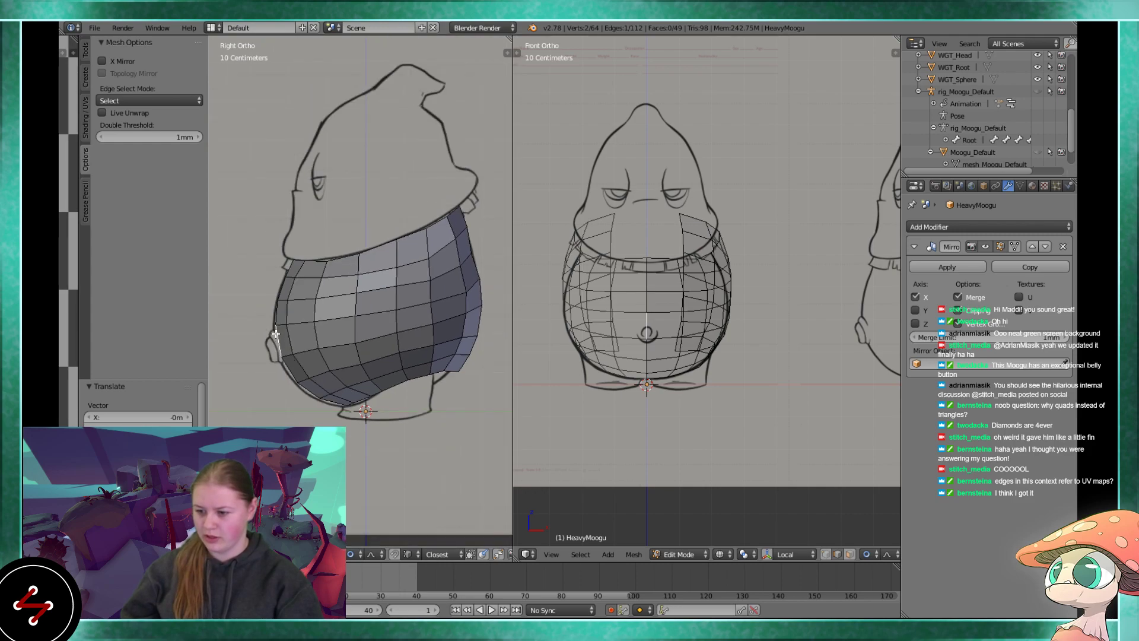
key(g)
click(271, 342)
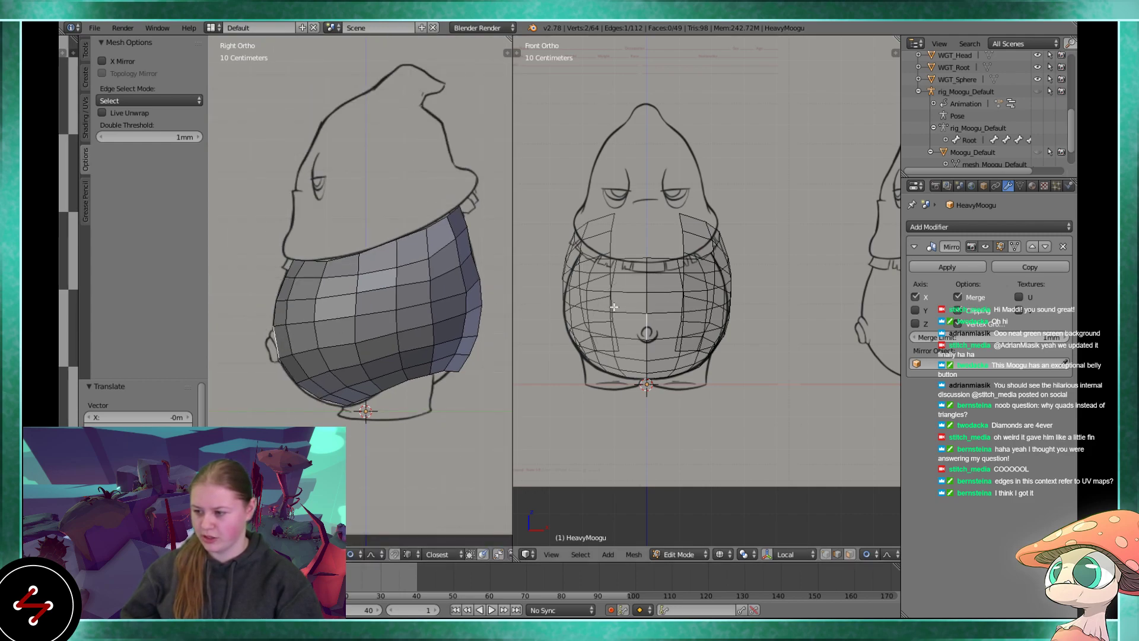
- Move the rear column's top rim edge about 5.2 cm along X toward the centre line and check it in shaded view
scroll(704, 240, up, 2)
key(g)
click(687, 147)
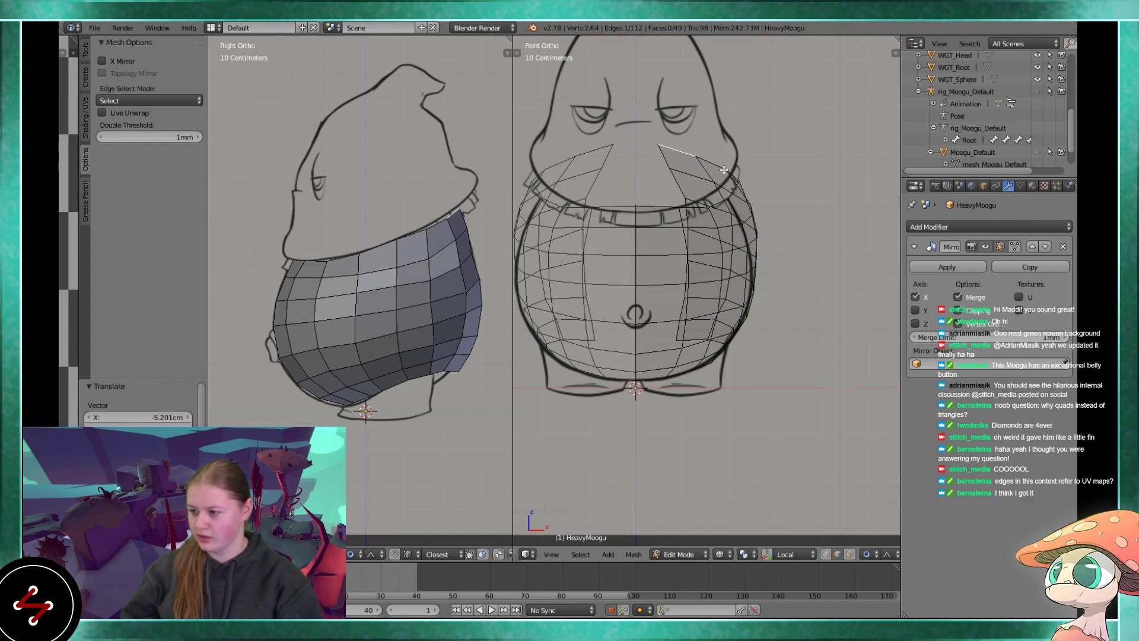
key(z)
mouse_move(742, 177)
middle_down()
mouse_move(748, 264)
mouse_move(739, 233)
mouse_move(715, 331)
middle_up()
key(KP_1)
scroll(739, 231, up, 1)
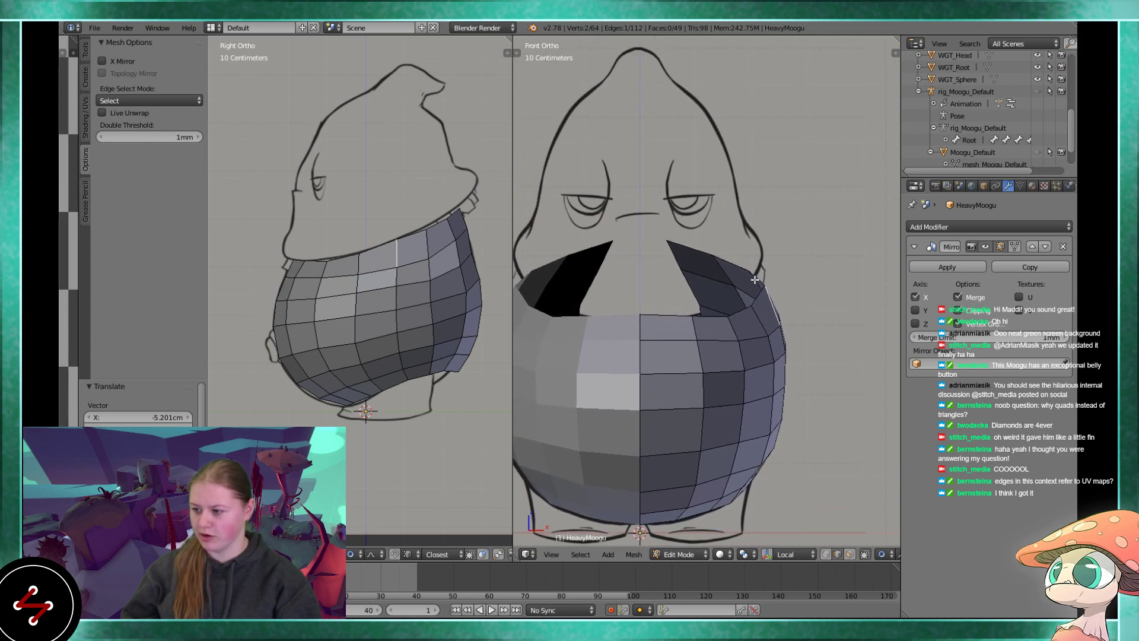
key(g)
right_click(741, 289)
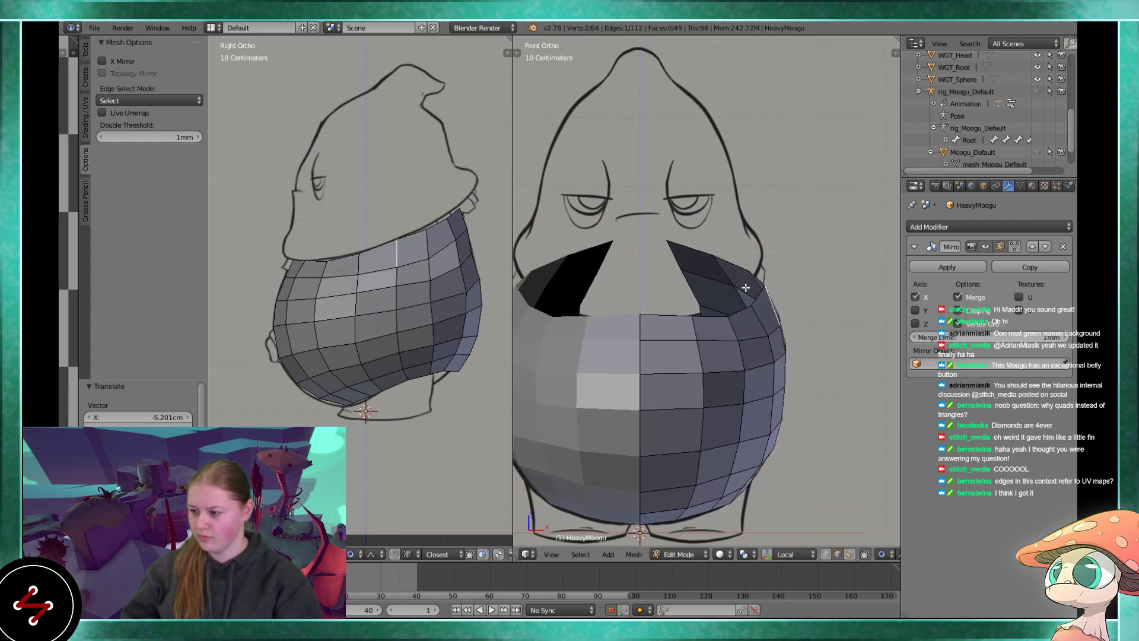
key(z)
key(z)
key(z)
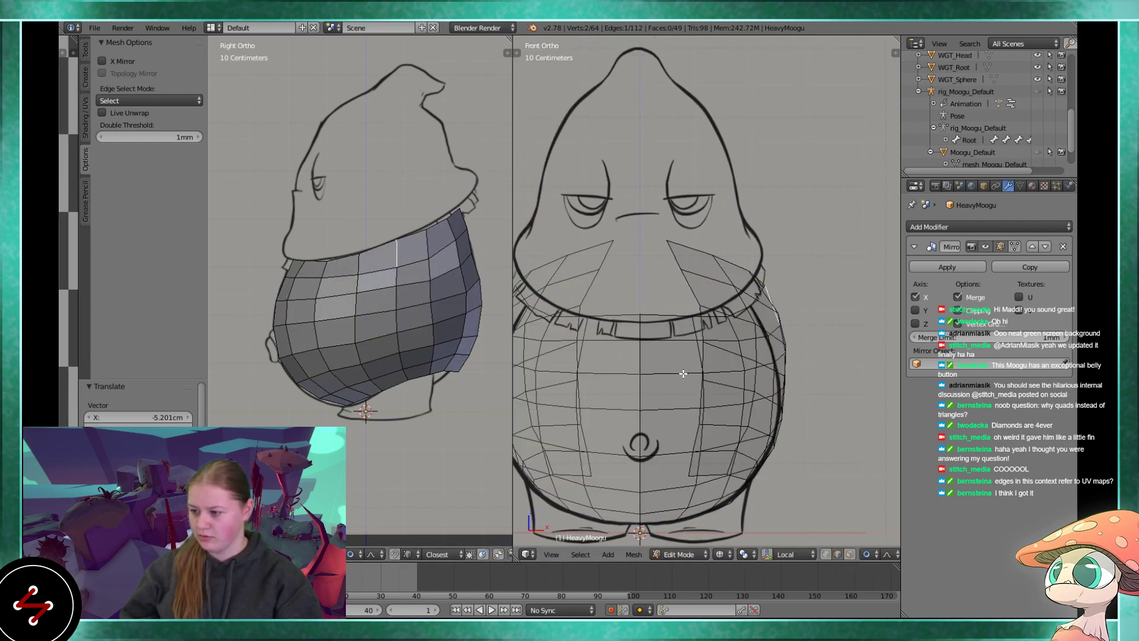
scroll(721, 369, down, 1)
shift+middle_drag(747, 362, 758, 330)
scroll(780, 268, up, 2)
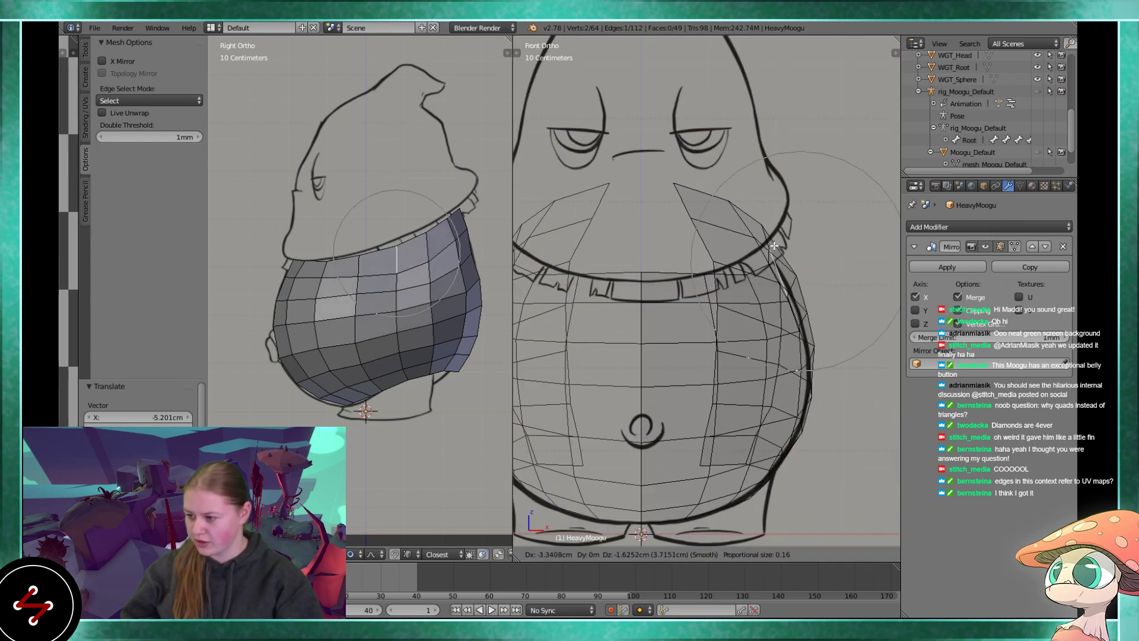
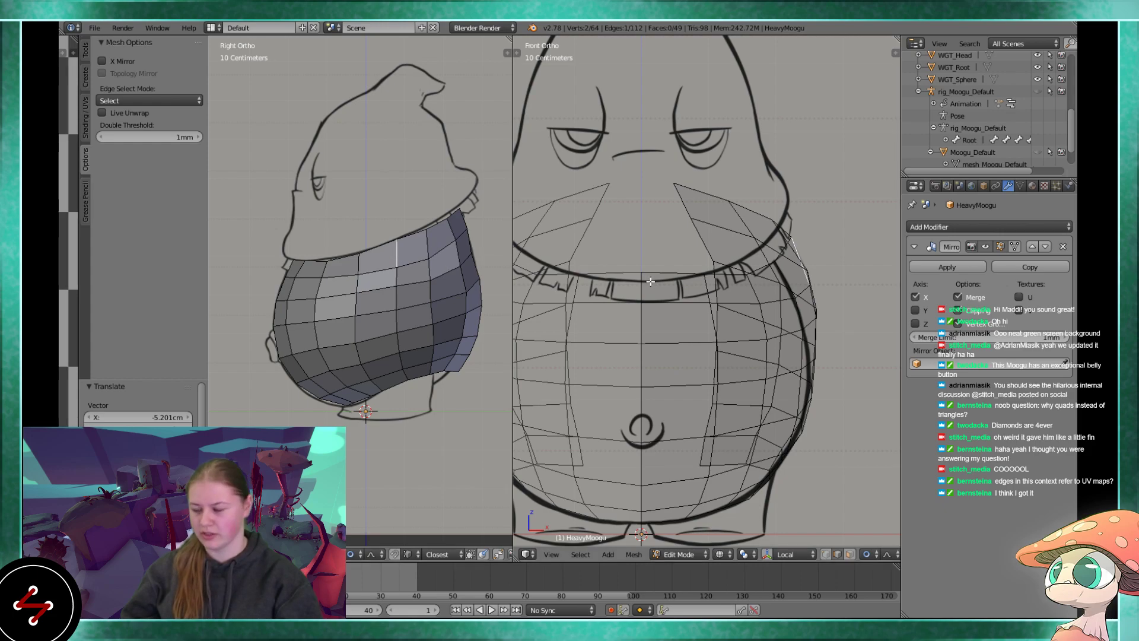
shift+right_click(777, 270)
middle_drag(790, 267, 837, 224)
right_click(849, 231)
shift+right_click(849, 230)
key(KP_1)
shift+middle_drag(828, 277, 696, 247)
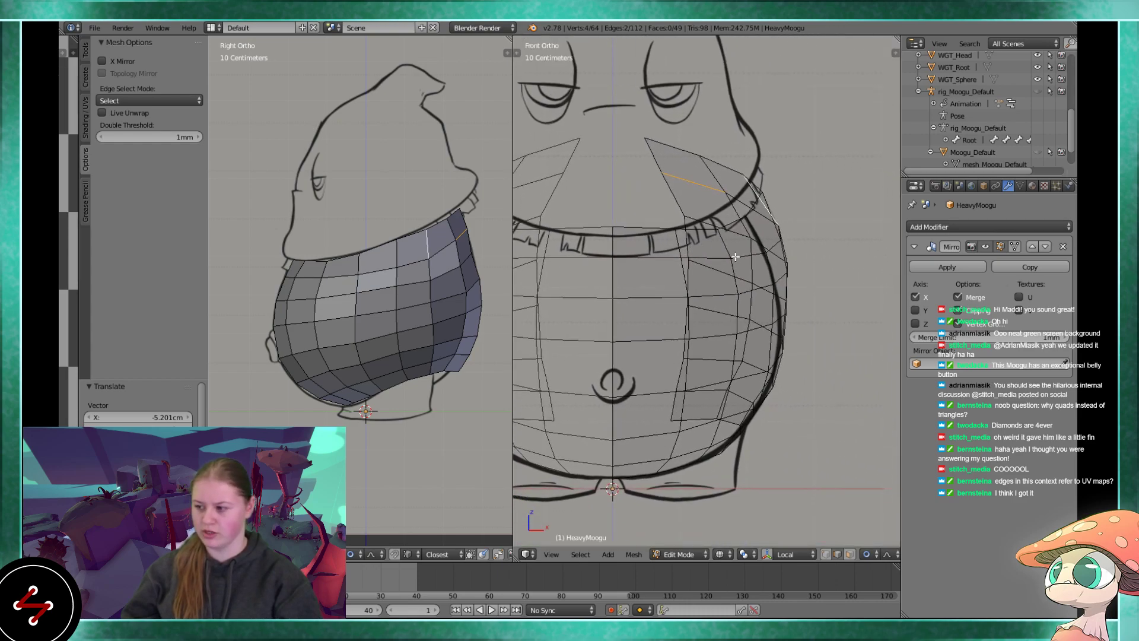
key(g)
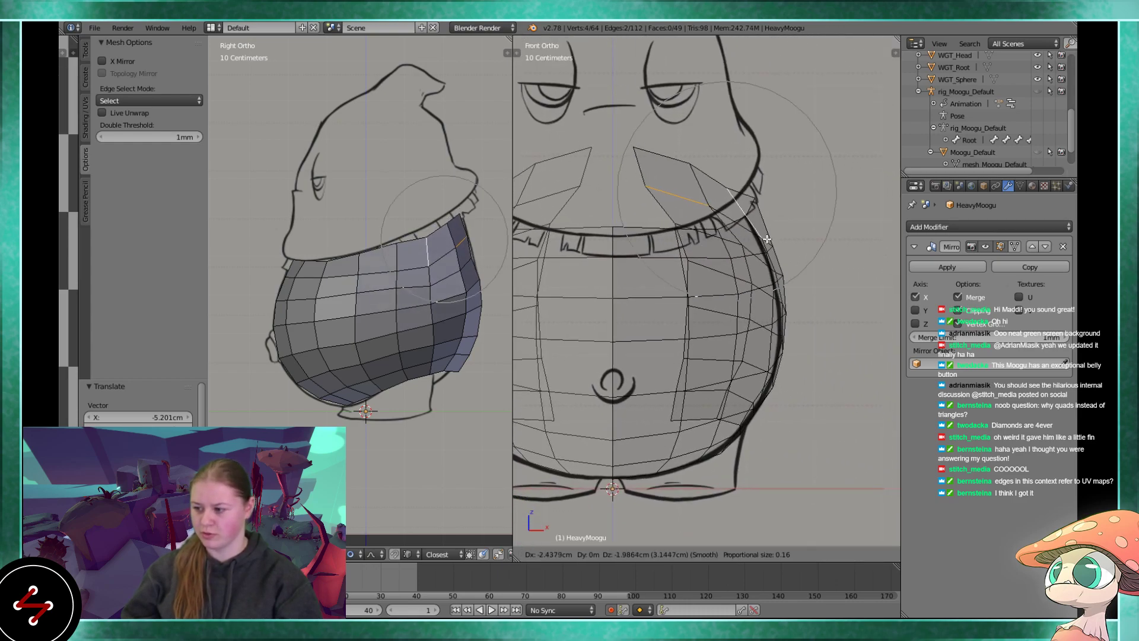
right_click(766, 241)
- Select the two uppermost vertical edges on the body's side and move them about 2.4 cm inward toward the front outline
right_click(786, 207)
key(g)
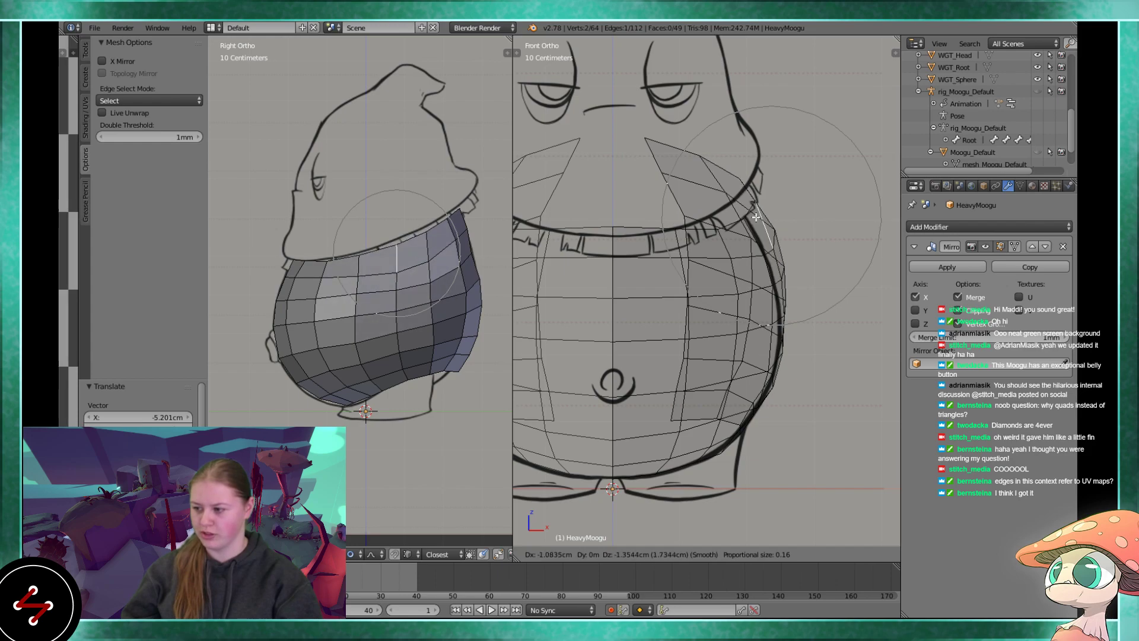
right_click(757, 209)
shift+right_click(756, 195)
key(g)
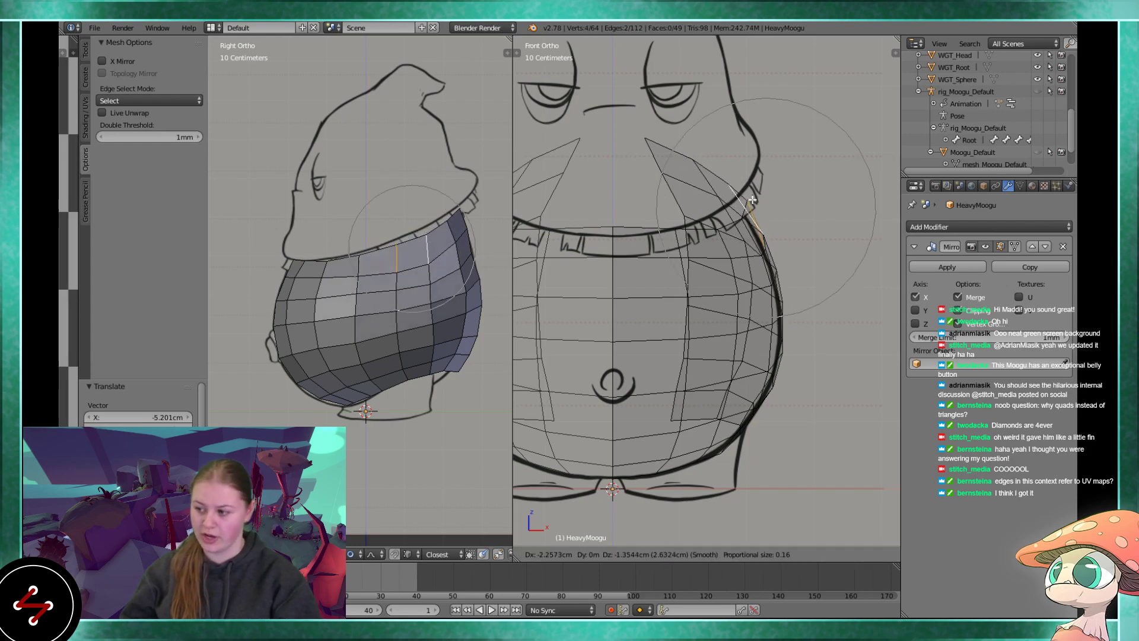
click(769, 198)
- Show the body shaded and scale a rim edge on the upper side to about 0.743 with proportional falloff
key(z)
middle_drag(778, 285, 704, 286)
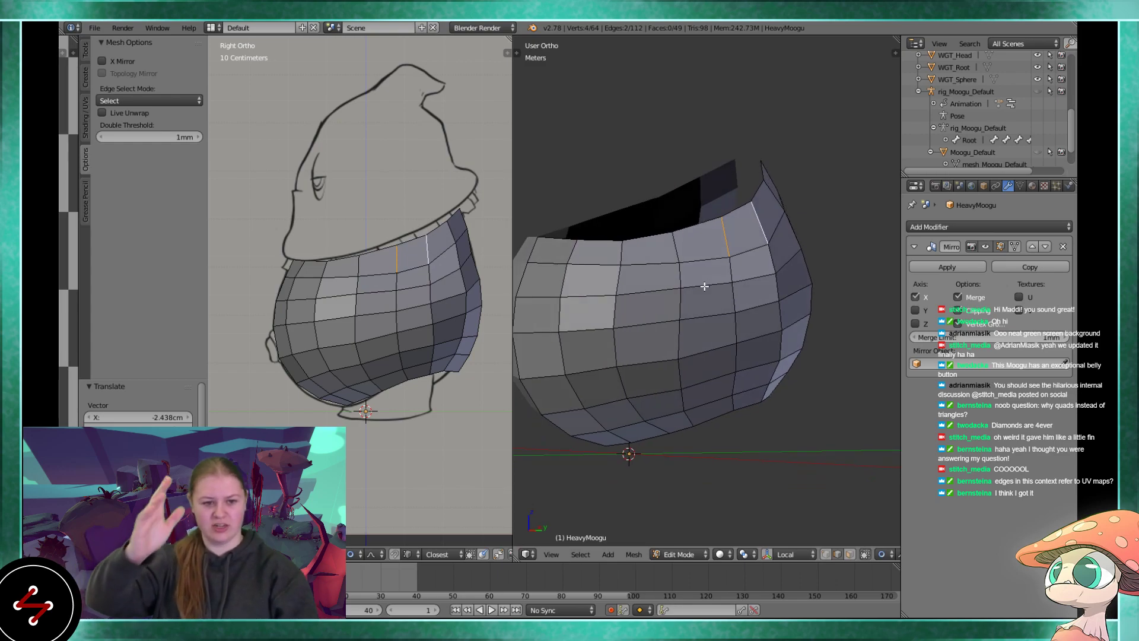
scroll(701, 298, up, 4)
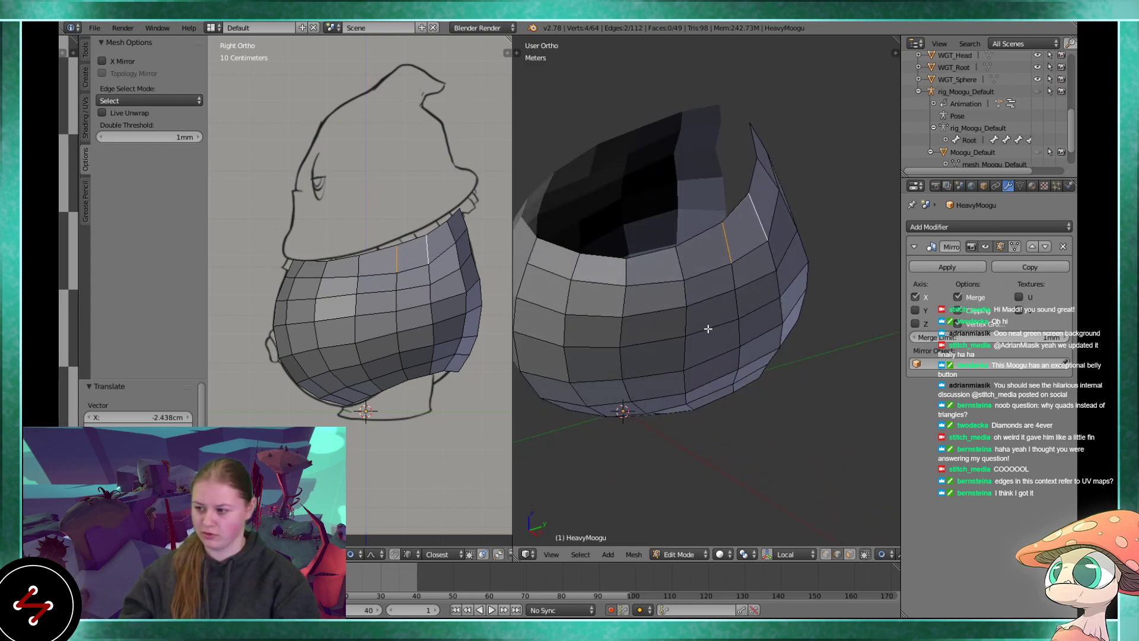
right_click(699, 213)
key(s)
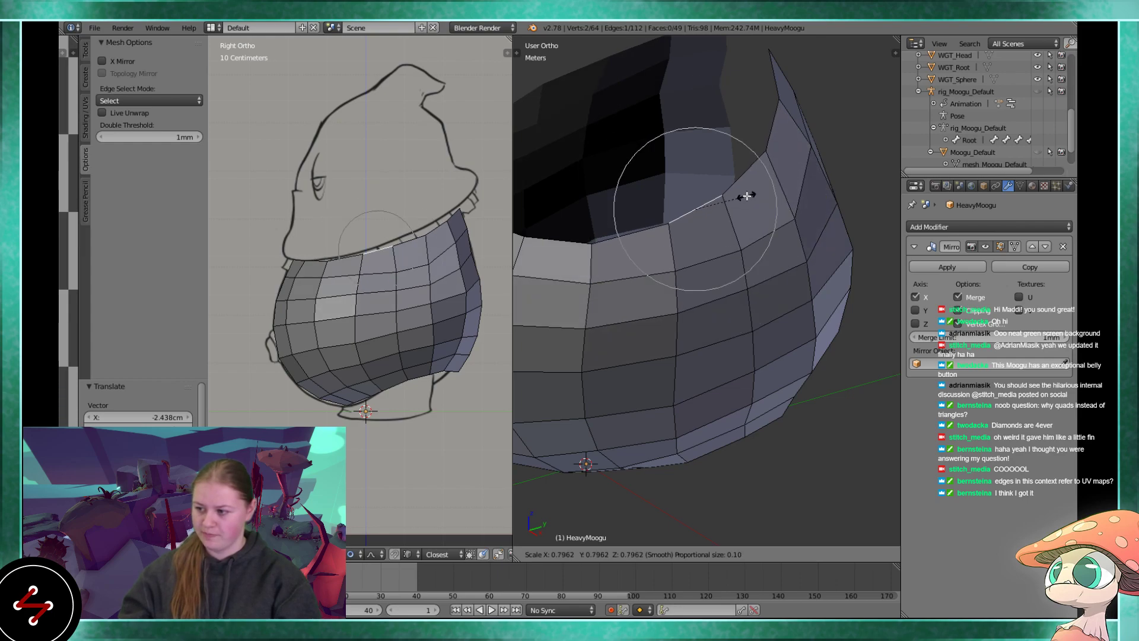
click(743, 192)
- Move the neighbouring rim edge toward the back about 1.26 cm along X to smooth the upper opening
middle_drag(742, 191, 698, 298)
right_click(733, 229)
key(s)
right_click(748, 198)
key(g)
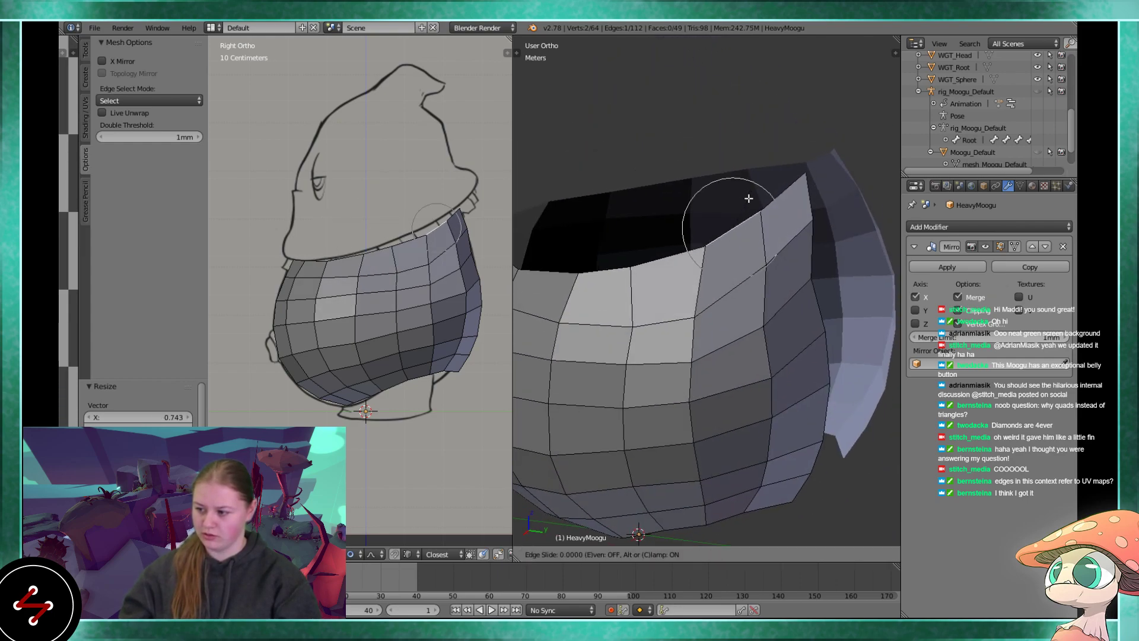
right_click(734, 203)
key(g)
click(696, 320)
middle_drag(697, 320, 694, 176)
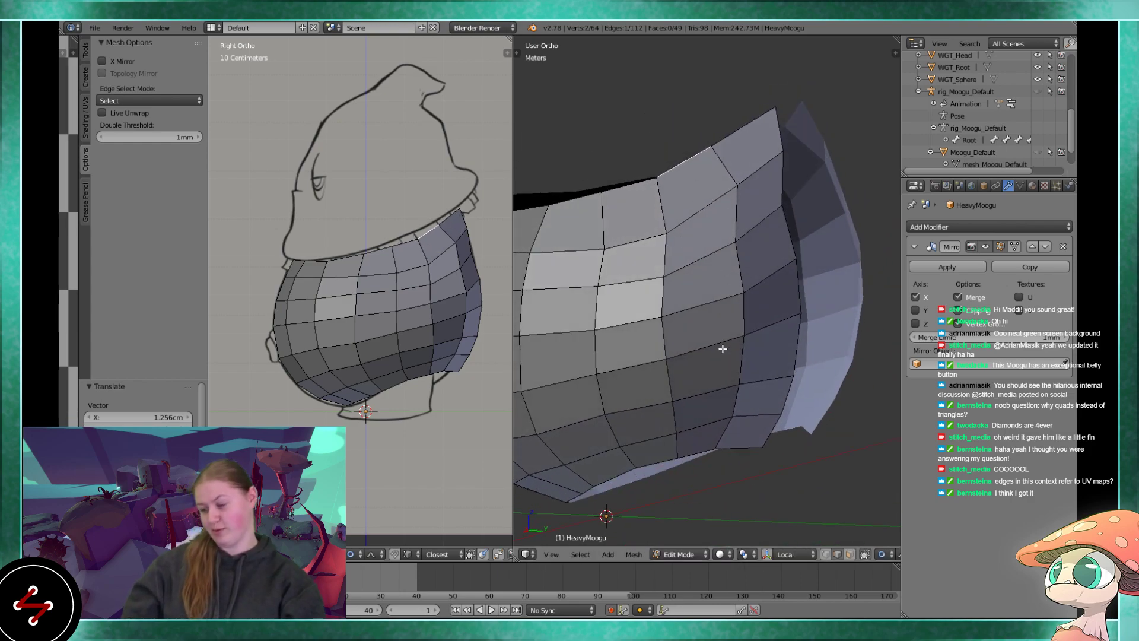
- Switch to vertex selection and reposition two vertices below the rear side rim to even out the quads
click(825, 555)
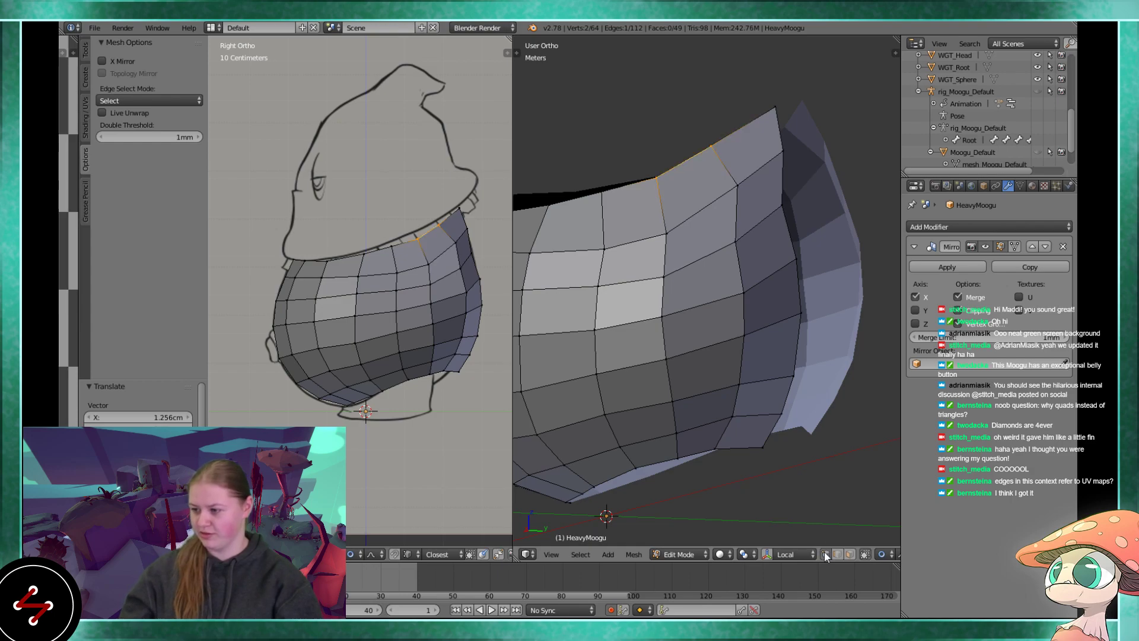
right_click(736, 182)
key(g)
click(753, 192)
middle_drag(803, 241, 702, 261)
right_click(783, 211)
key(g)
click(737, 234)
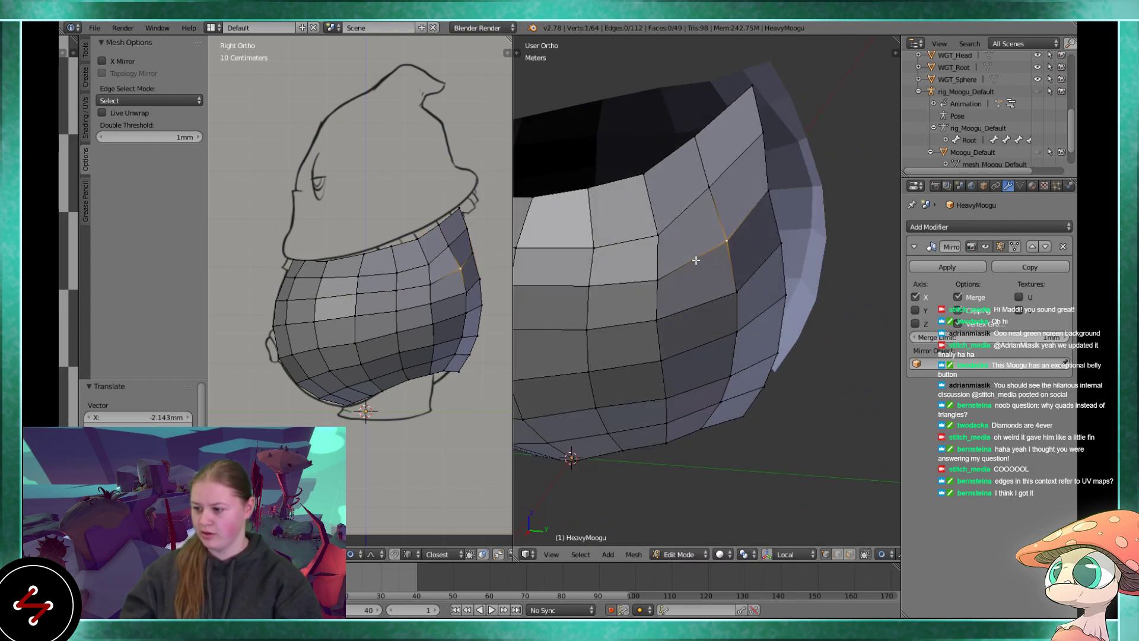
- Move a vertex one row below the rim on the body's side upward with proportional falloff
key(g)
click(635, 218)
middle_drag(635, 218, 667, 220)
key(g)
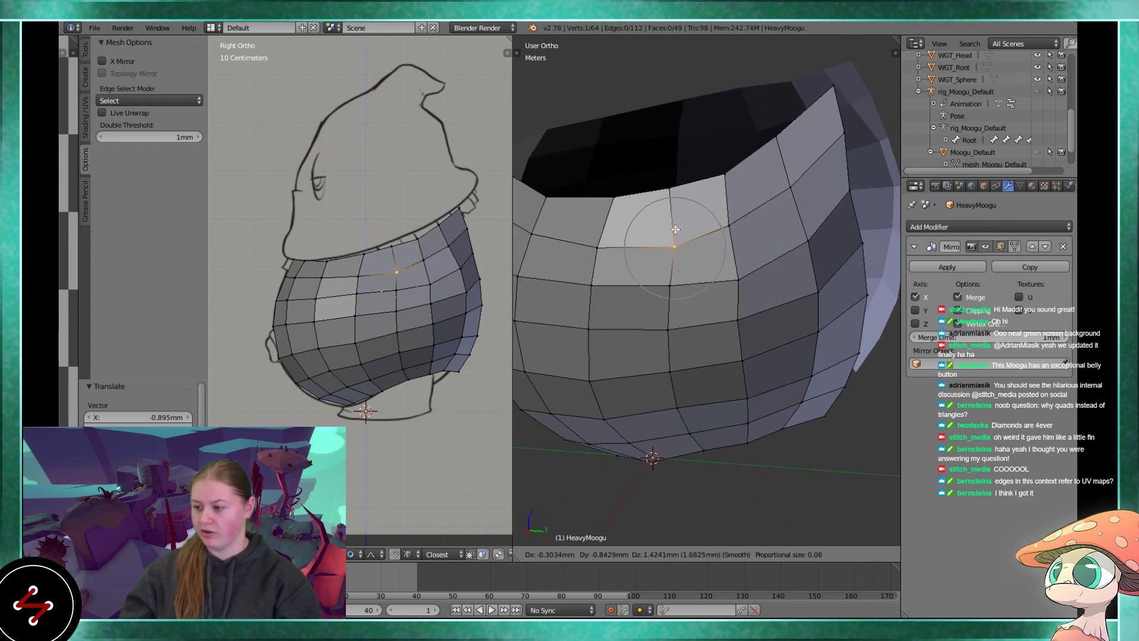
click(671, 222)
- Adjust the adjacent vertex in the upper side rows to smooth the curve of the edge loop
right_click(722, 257)
key(g)
click(720, 256)
key(g)
click(744, 313)
middle_drag(744, 313, 738, 325)
key(g)
shift+middle_drag(659, 337, 737, 303)
- Nudge two vertices in the middle rows of the body's side to even their spacing
right_click(669, 278)
key(g)
click(668, 288)
right_click(664, 324)
key(g)
click(666, 323)
- Move a pair of vertices on the rear side together and lower the vertex beneath them slightly
middle_drag(725, 299, 703, 286)
right_click(704, 236)
shift+right_click(704, 279)
key(g)
click(710, 292)
right_click(706, 322)
key(g)
click(712, 335)
- Fine-tune two vertices in the lower rows of the body's side to round off the underside
right_click(630, 340)
key(g)
click(629, 343)
key(g)
click(631, 342)
right_click(650, 393)
key(g)
click(650, 398)
- Extrude the lowest rear border edge across to the body's centre line to start closing the back
middle_drag(691, 402, 661, 376)
key(e)
click(744, 372)
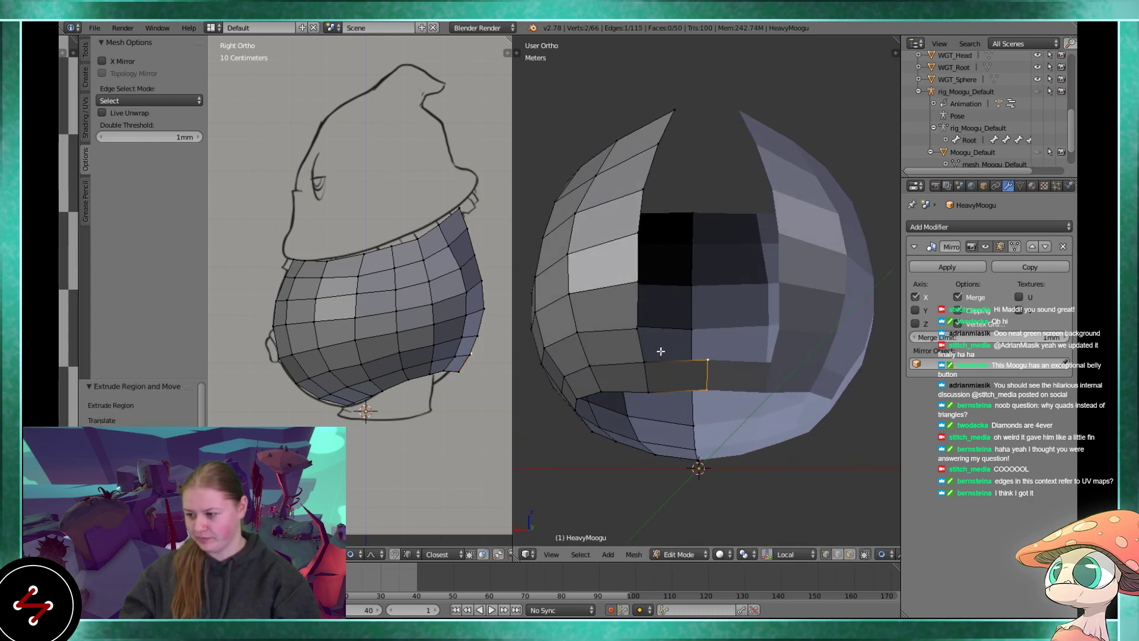
- Undo the single-edge extrusion and extrude the entire rear border loop across to the body's centre line
key(ctrl+z)
alt+right_click(662, 164)
key(e)
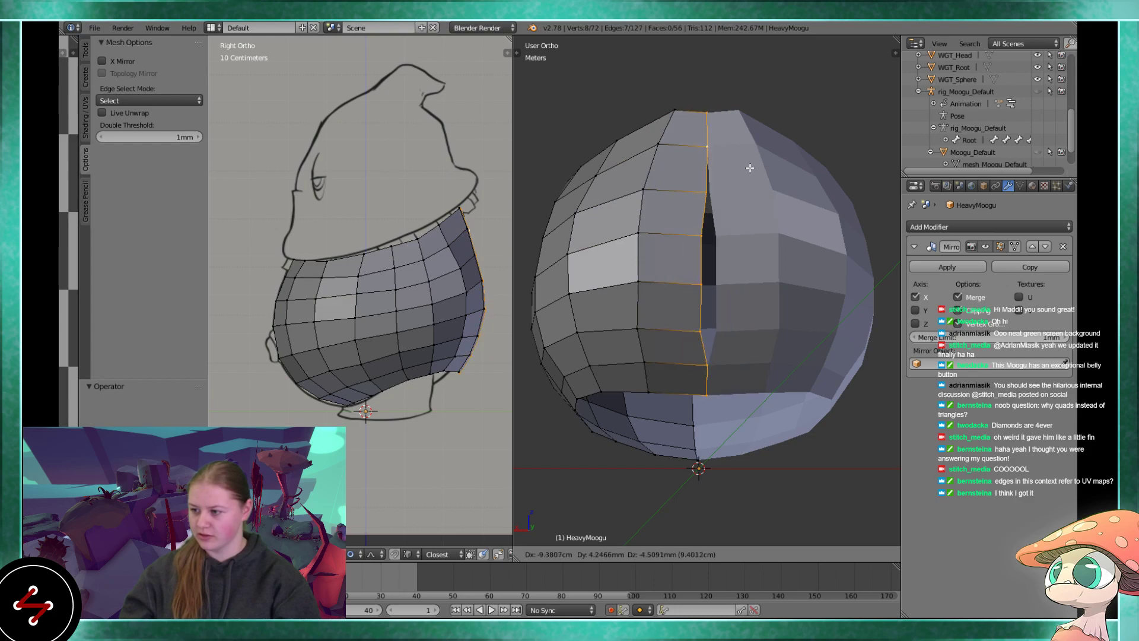
click(780, 166)
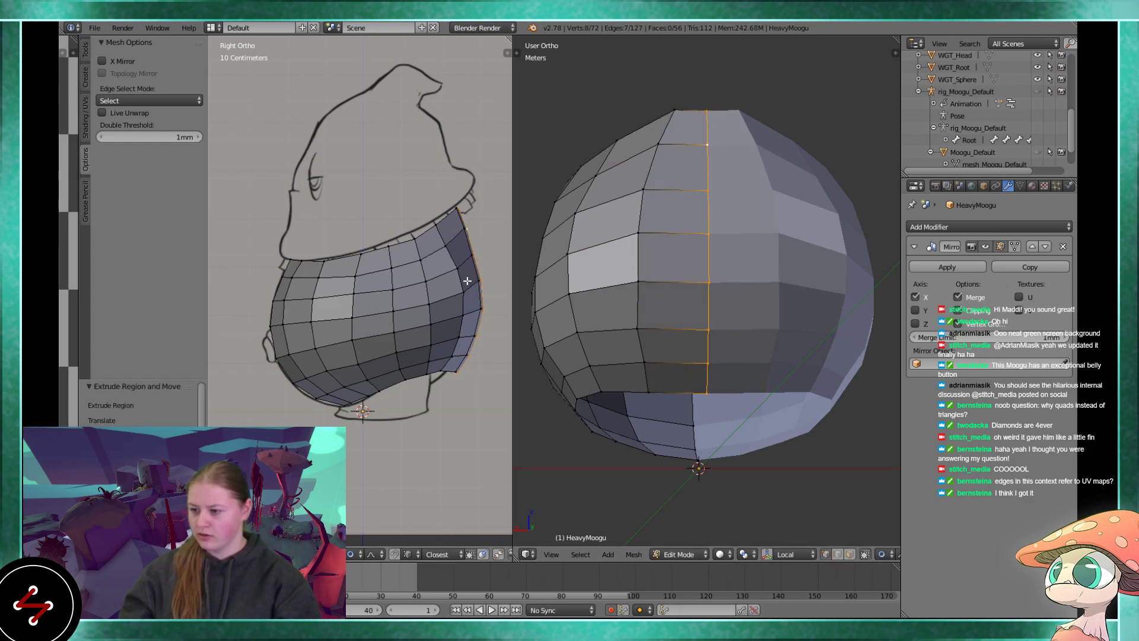
- Move the vertical edge loop beside the back's centre line slightly towards the front to round the back
scroll(470, 280, up, 4)
alt+right_click(401, 206)
alt+right_click(394, 177)
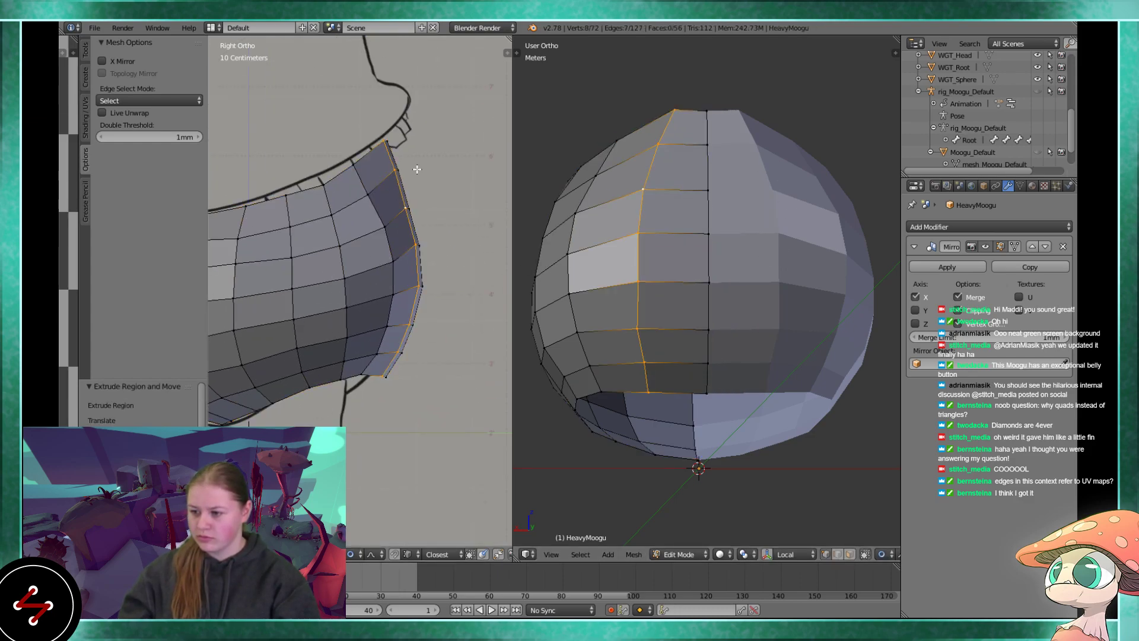
key(g)
click(409, 173)
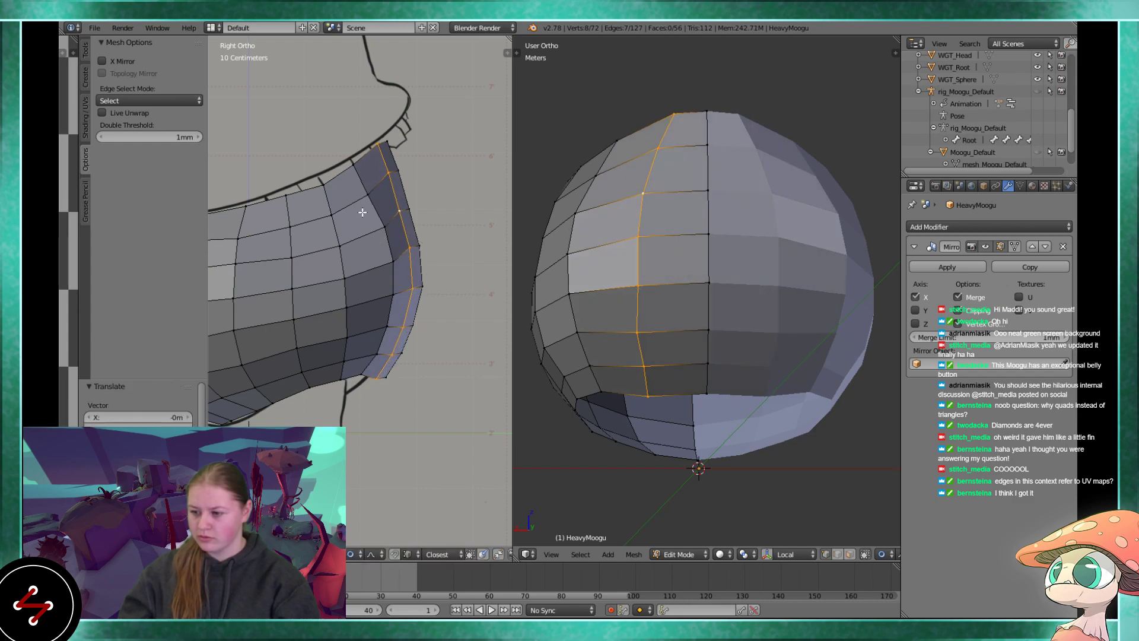
- Smooth the second vertical loop away from the back's centre line and scale it up by about 1.083
alt+right_click(378, 206)
key(w)
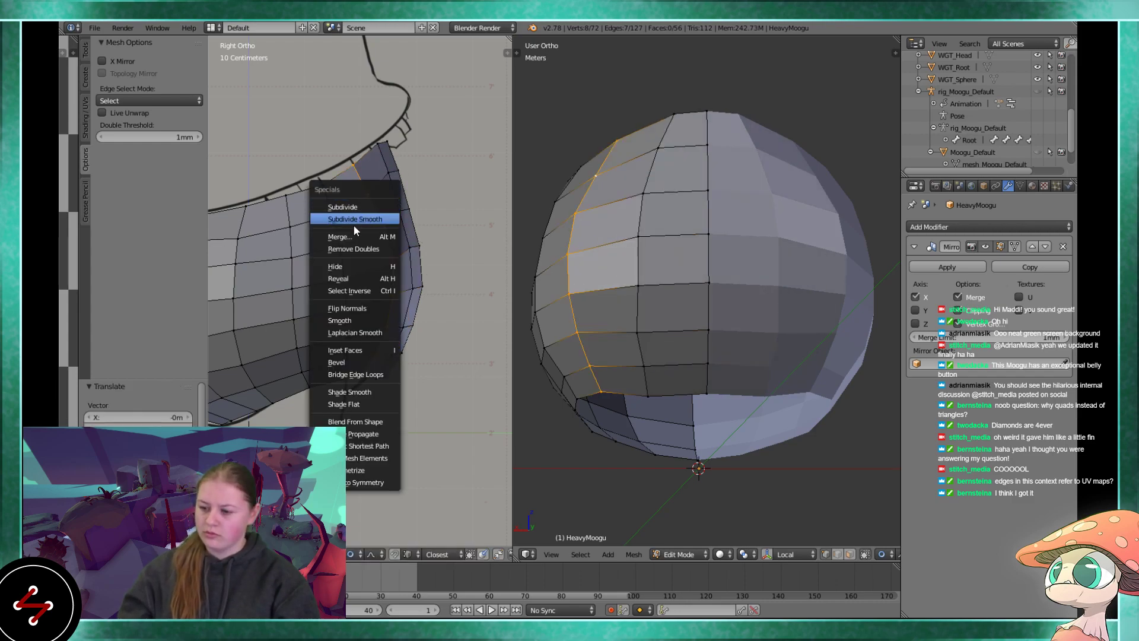
click(352, 327)
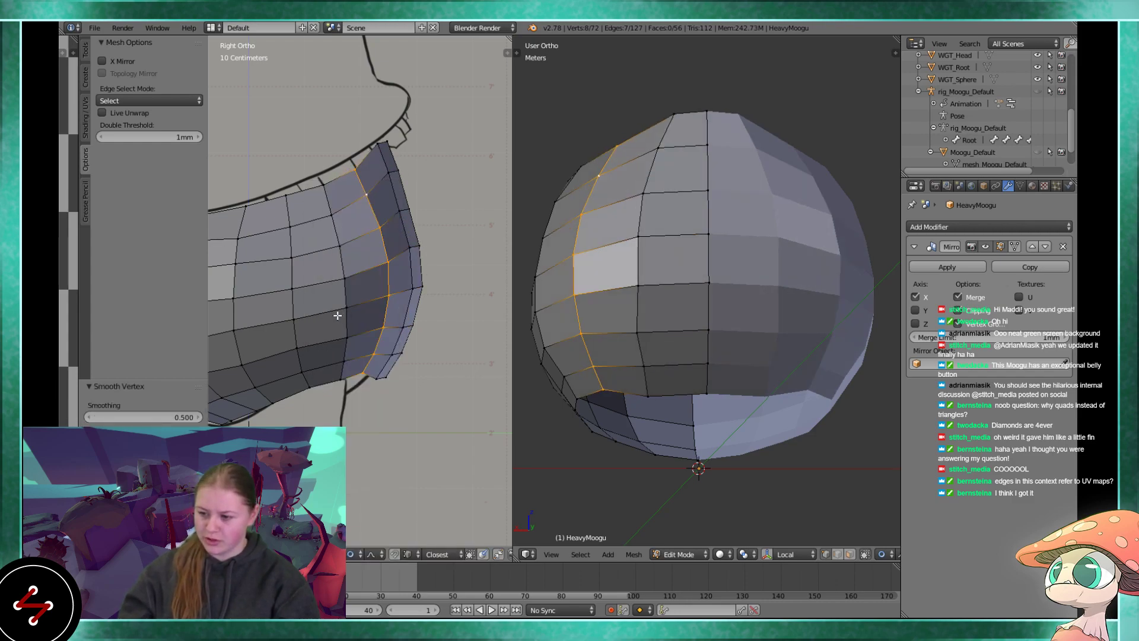
key(s)
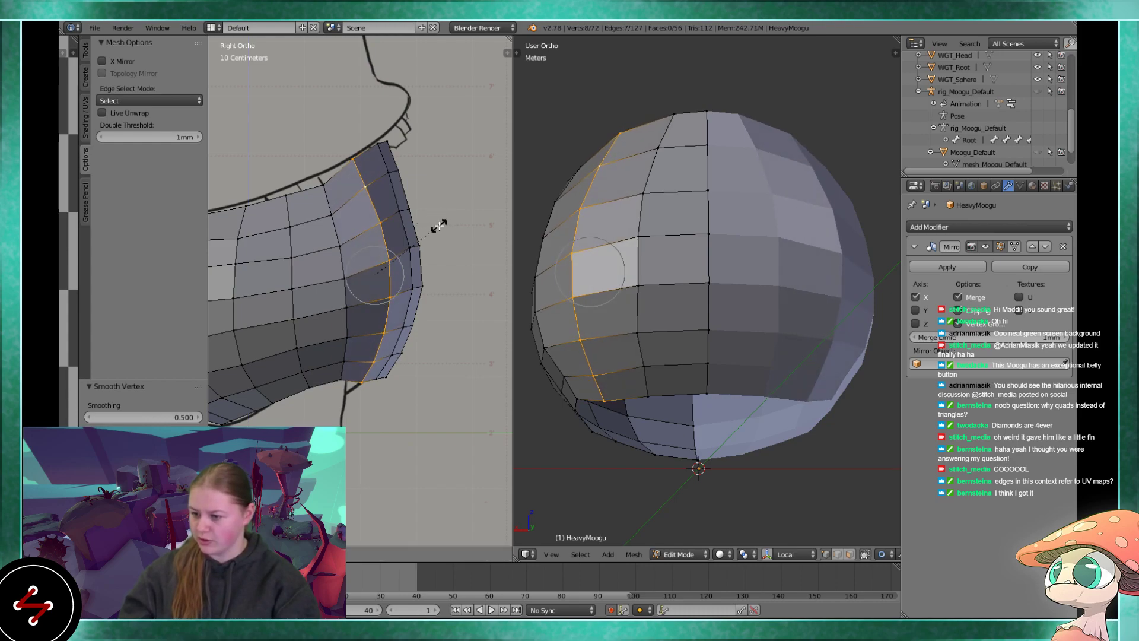
click(432, 229)
- Smooth the next vertical loop towards the front and scale it up by about 1.117
alt+click(359, 259)
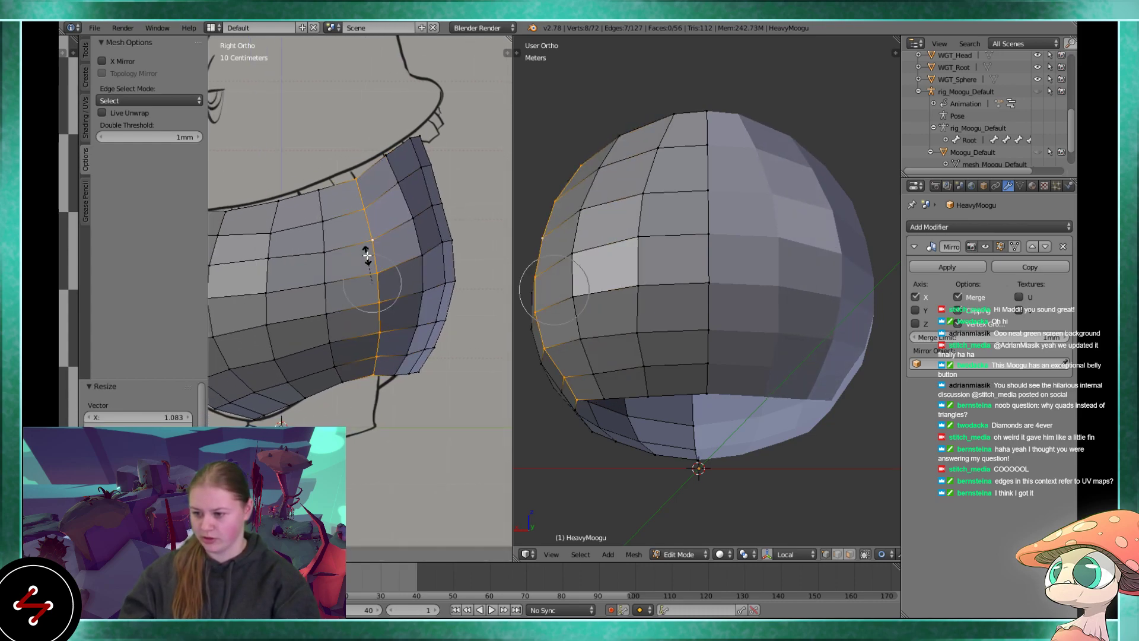
key(w)
click(362, 259)
key(s)
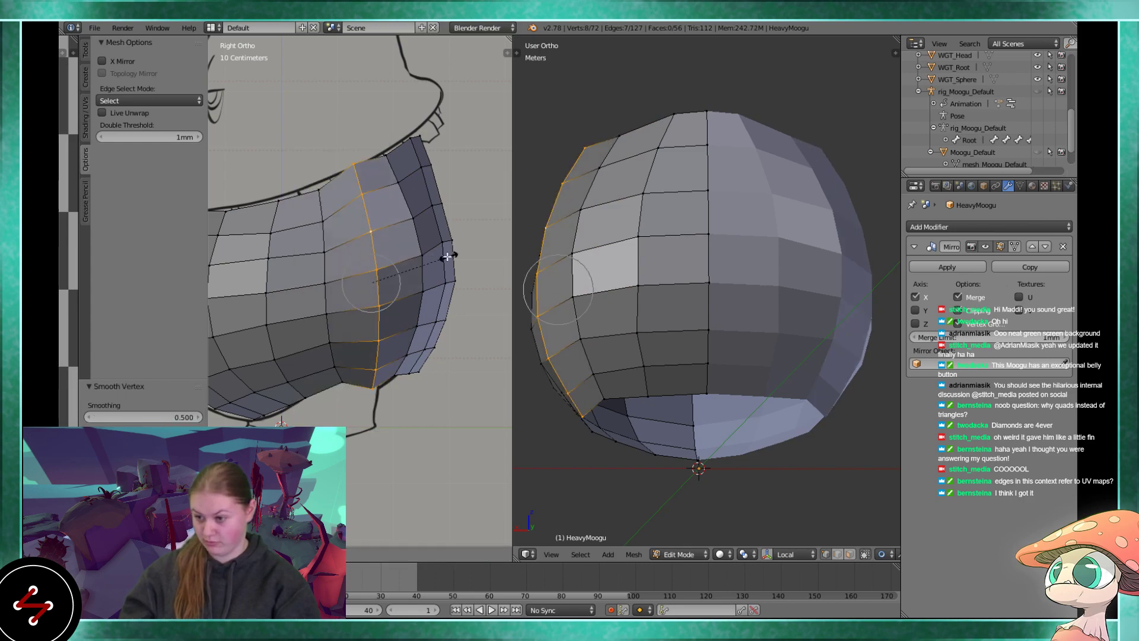
click(444, 256)
- Smooth the vertical loop at the middle of the body's side and scale it up to restore its size
ctrl+scroll(369, 262, down, 3)
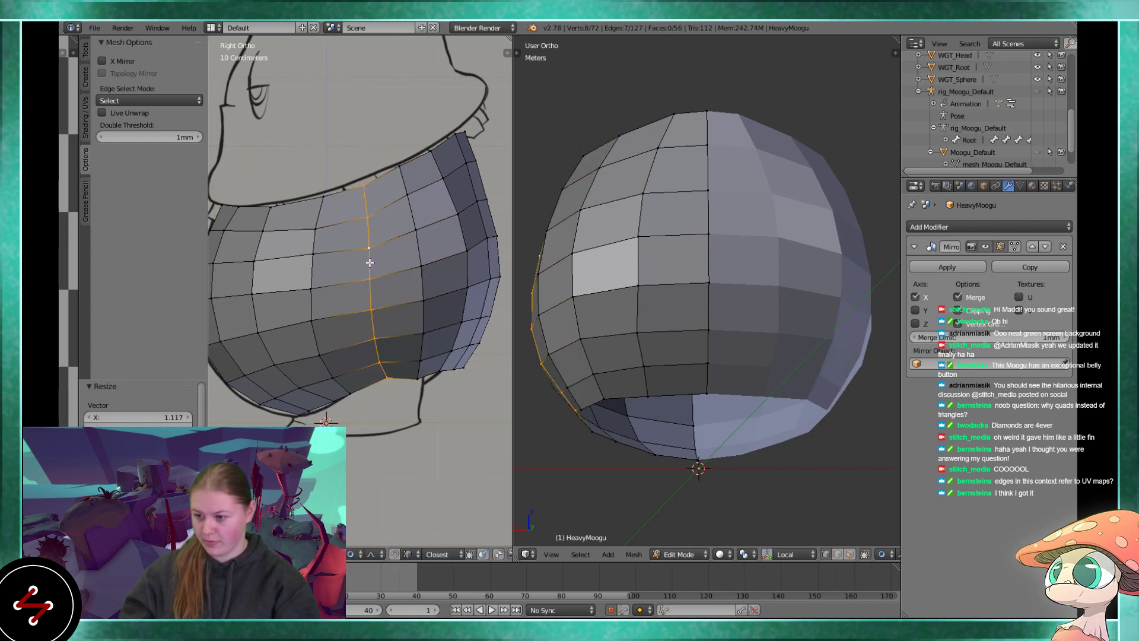
key(w)
click(368, 258)
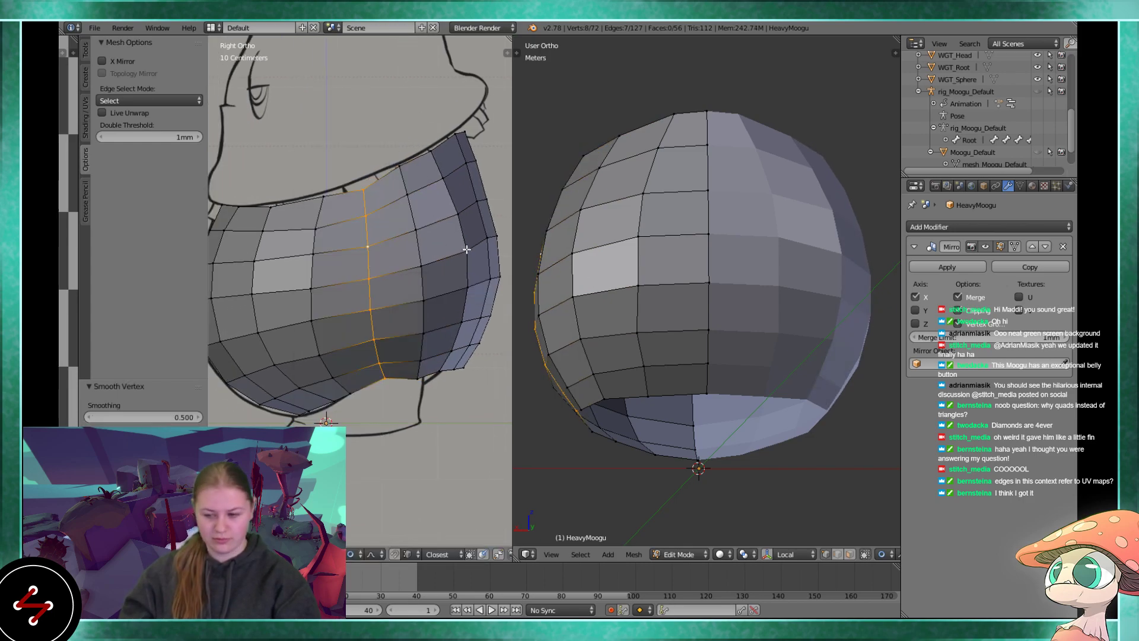
key(s)
click(489, 254)
- Smooth and slightly shift the next loop towards the belly, and scale up the loop in front of it by about 1.06
ctrl+scroll(386, 270, down, 3)
alt+right_click(353, 278)
key(w)
click(350, 277)
key(s)
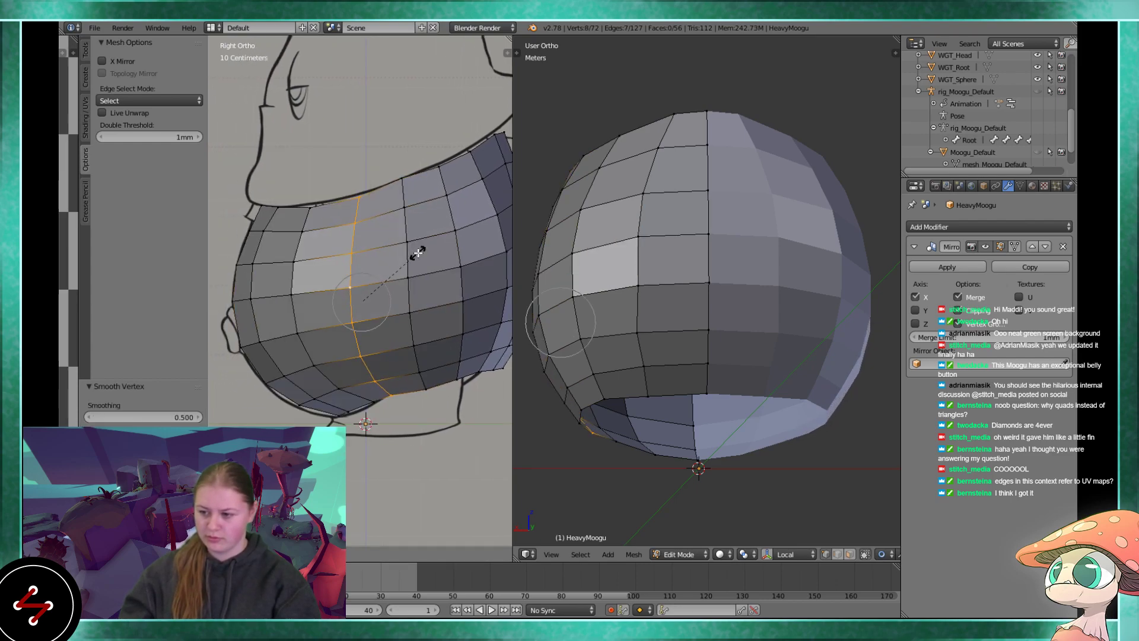
right_click(418, 254)
key(g)
click(286, 280)
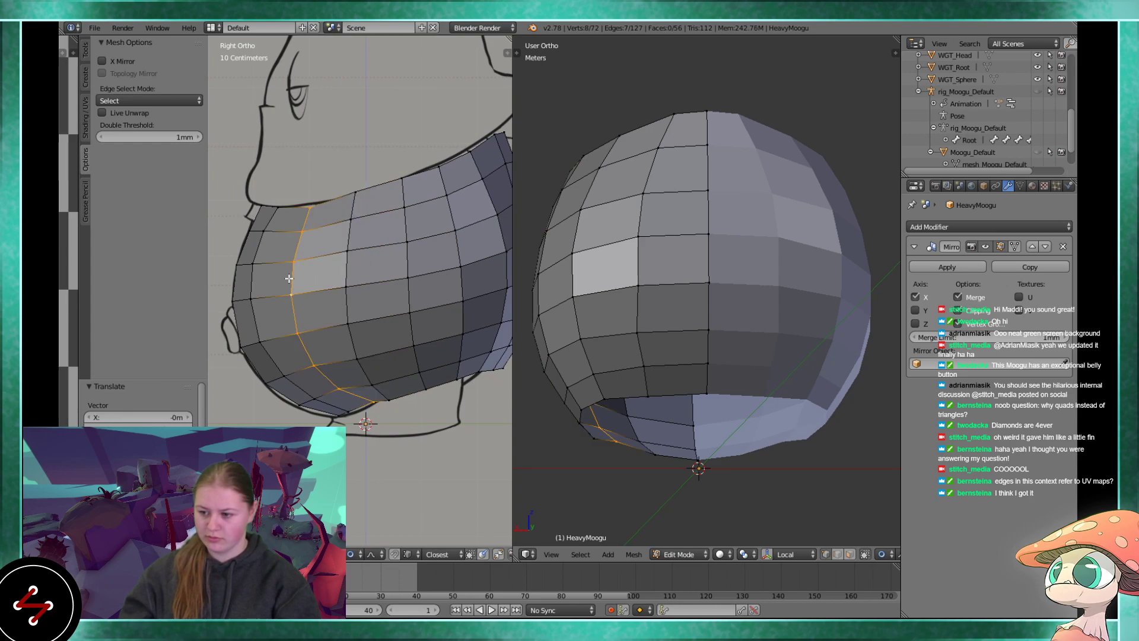
key(s)
click(393, 251)
- Try to move the top rim vertex beside the back's centre line to a new position
middle_drag(536, 262, 676, 311)
scroll(675, 311, up, 3)
scroll(675, 311, up, 1)
right_click(709, 115)
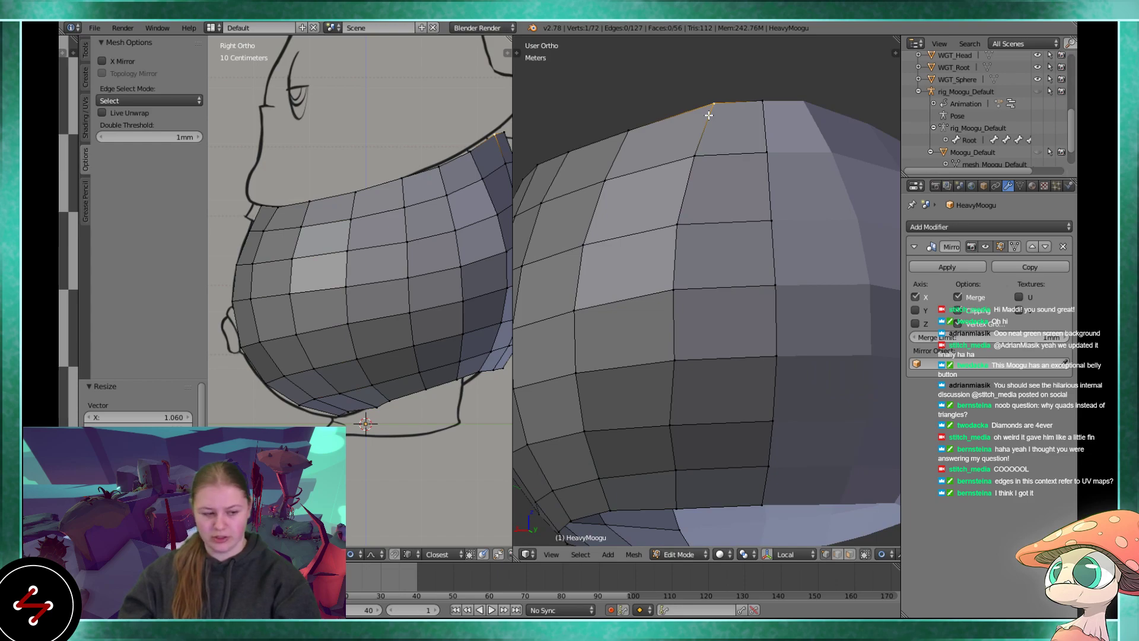
key(g)
click(689, 139)
middle_drag(692, 116, 706, 138)
key(ctrl+z)
- Slide the top of the loop beside the back's centre line along its edges to even the upper rim
key(shift+v)
click(687, 127)
key(shift+v)
click(675, 155)
- Slide two vertices further down the loop beside the back's centre line along their edges to even the quads
middle_drag(656, 350, 684, 280)
right_click(670, 290)
key(shift+v)
click(667, 298)
right_click(660, 370)
key(shift+v)
click(669, 369)
- Slide a vertex on the upper part of the back's centre line along its edge by a factor of 0.114
right_click(773, 225)
key(shift+v)
click(779, 219)
scroll(697, 188, down, 2)
middle_drag(663, 238, 743, 213)
middle_drag(685, 297, 684, 230)
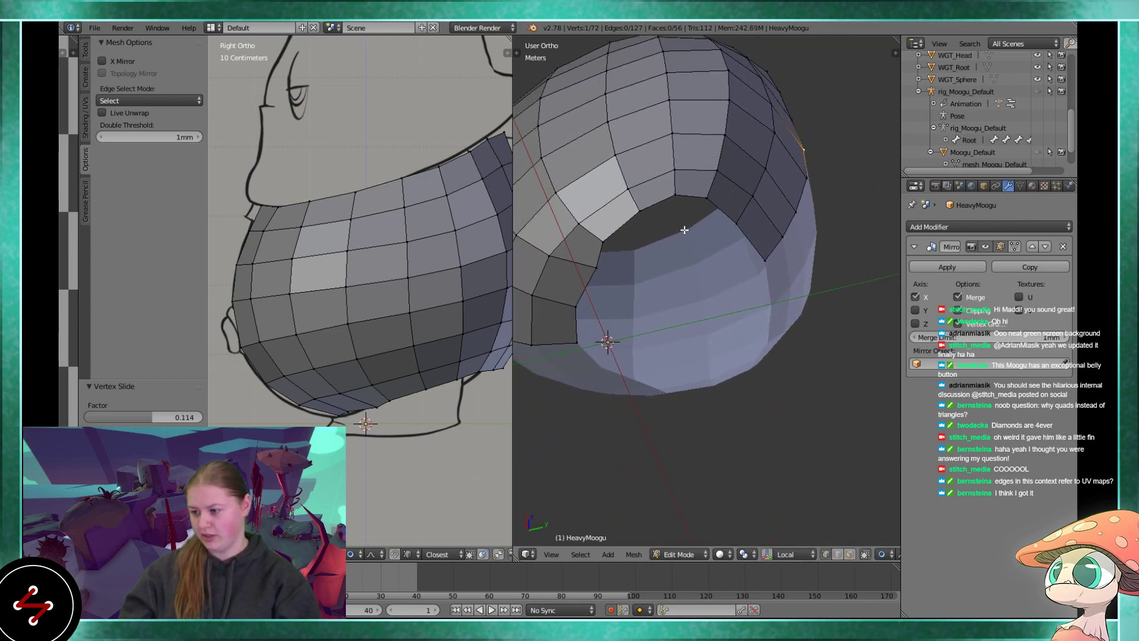
- Nudge a rim vertex of the heavy body's bottom opening by about 1.4 mm in X and check the shape against the reference drawings
key(g)
click(593, 274)
middle_drag(593, 274, 705, 246)
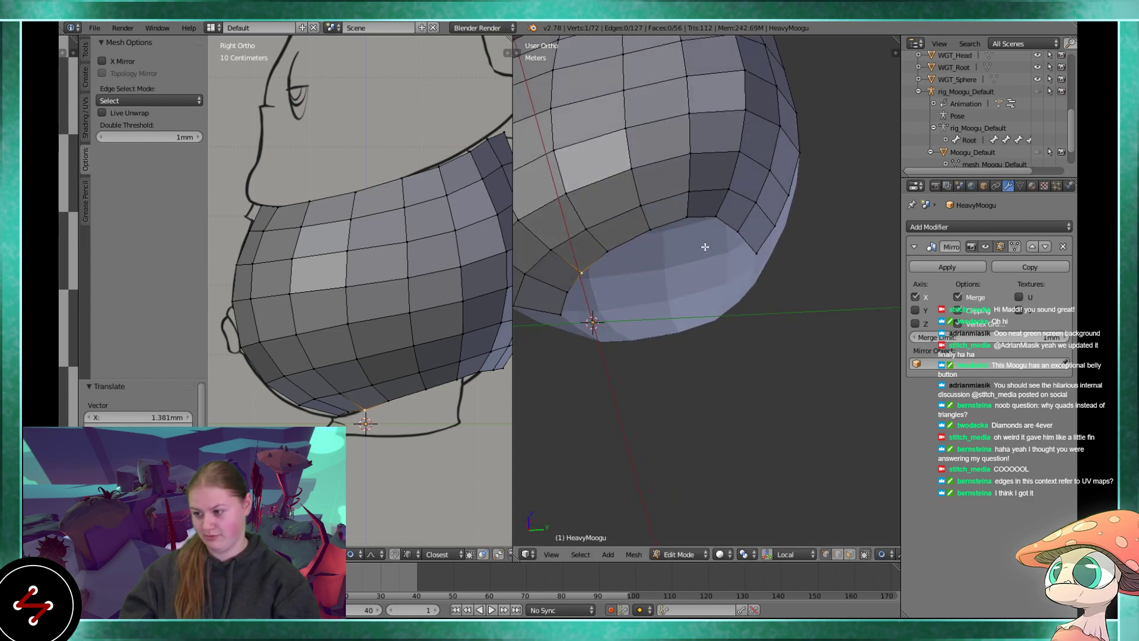
key(KP_3)
key(KP_1)
scroll(657, 297, down, 2)
shift+middle_drag(659, 295, 697, 347)
scroll(386, 249, down, 4)
mouse_move(378, 248)
shift+middle_down()
mouse_move(379, 232)
mouse_move(331, 286)
shift+middle_up()
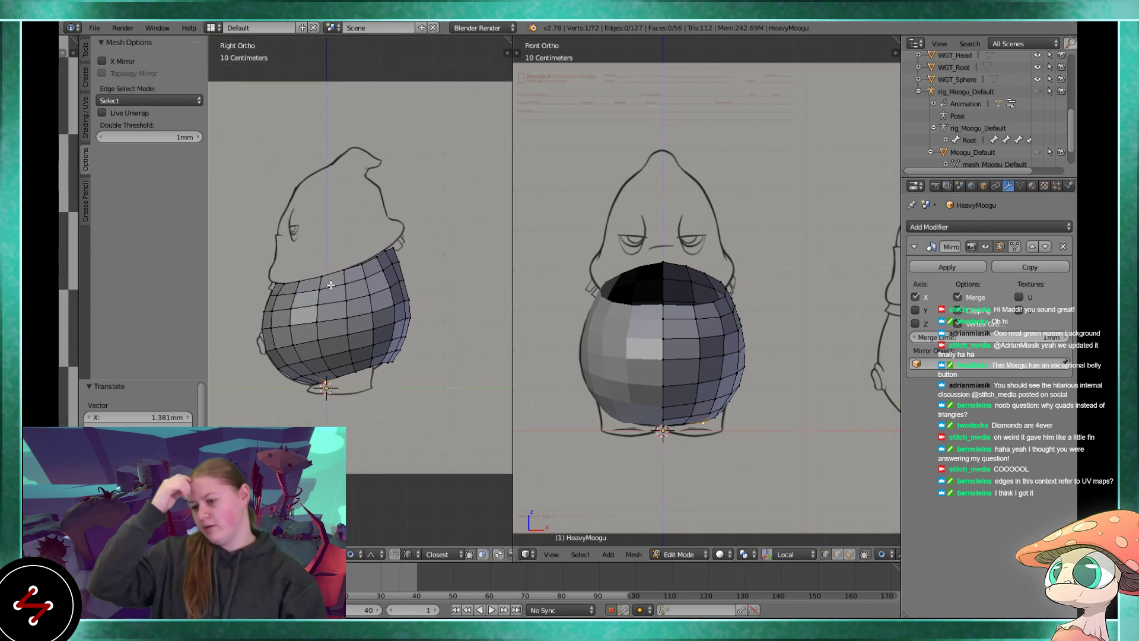
- Leave mesh editing and reveal all hidden objects, giving the Moogu_Default character flat shading
key(Tab)
scroll(330, 286, down, 2)
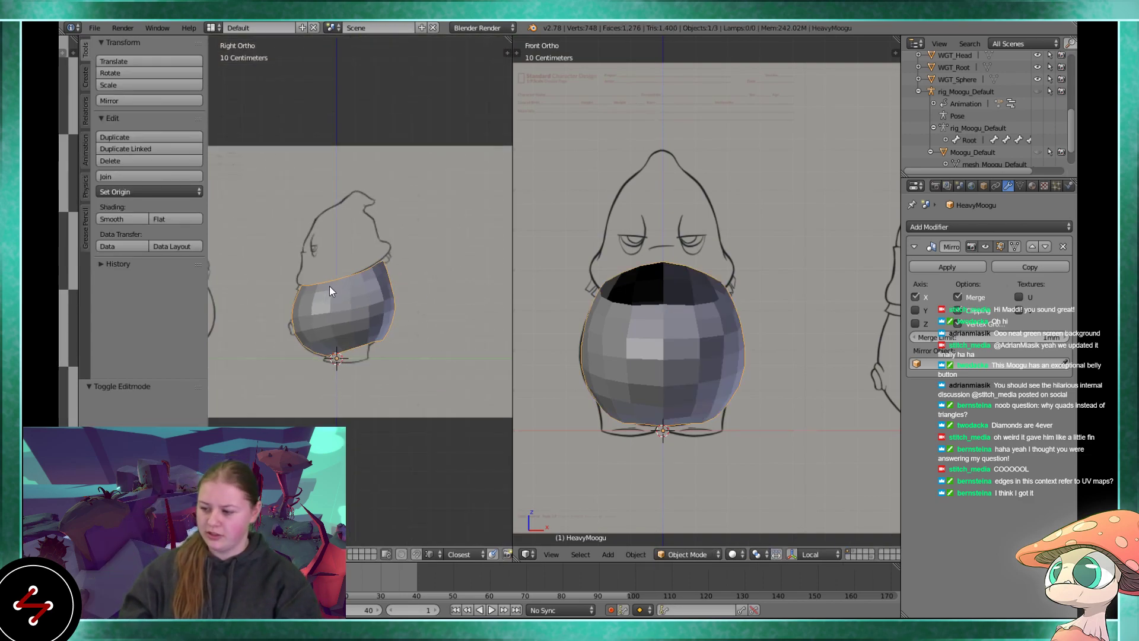
key(alt+h)
scroll(329, 286, up, 2)
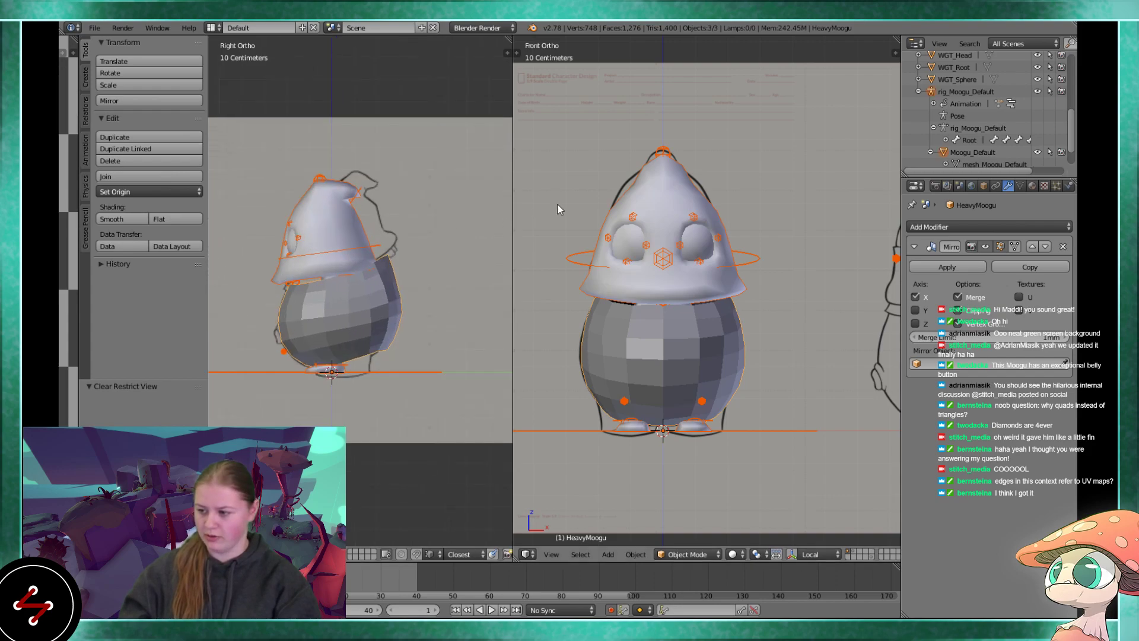
right_click(657, 183)
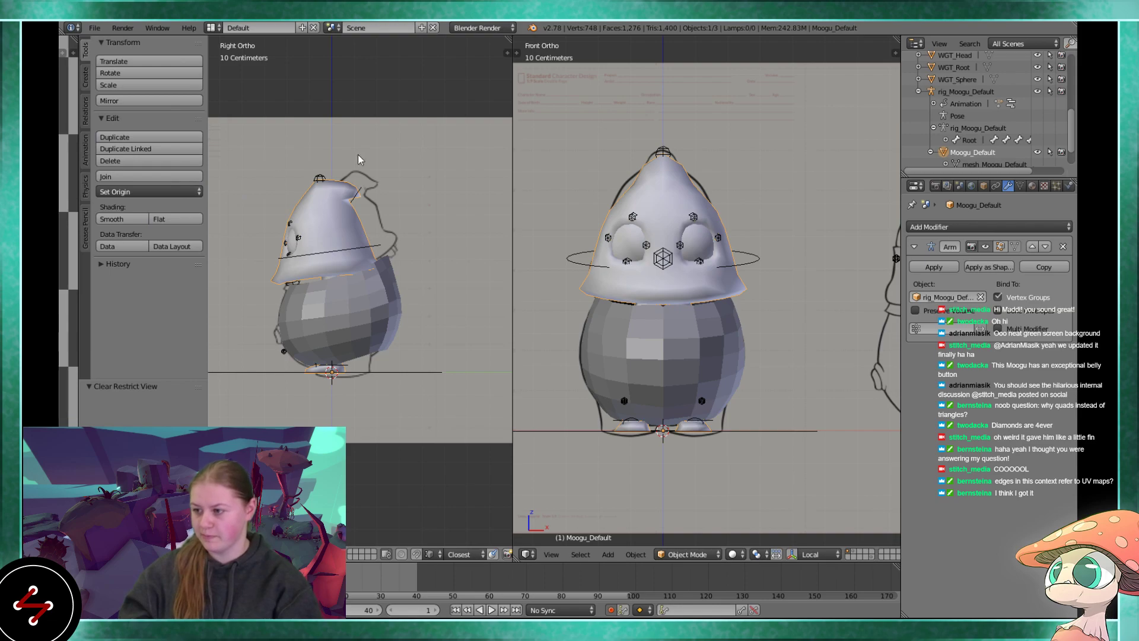
click(160, 218)
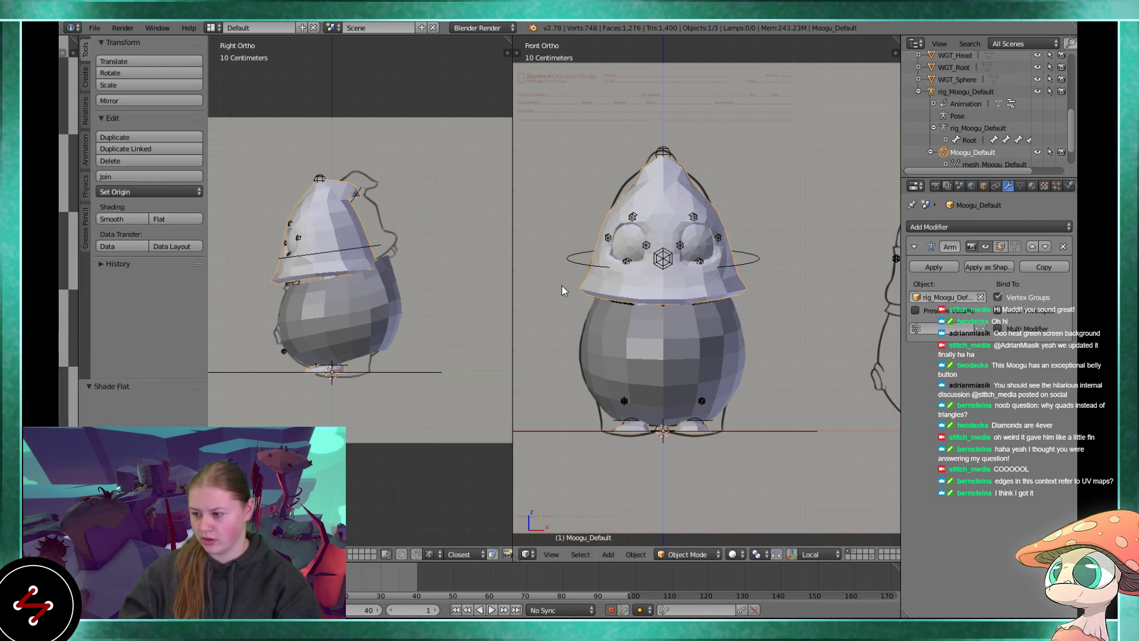
- Move rig_Moogu_Default about 56.5 cm along X so the default character stands beside the heavy body
right_click(756, 258)
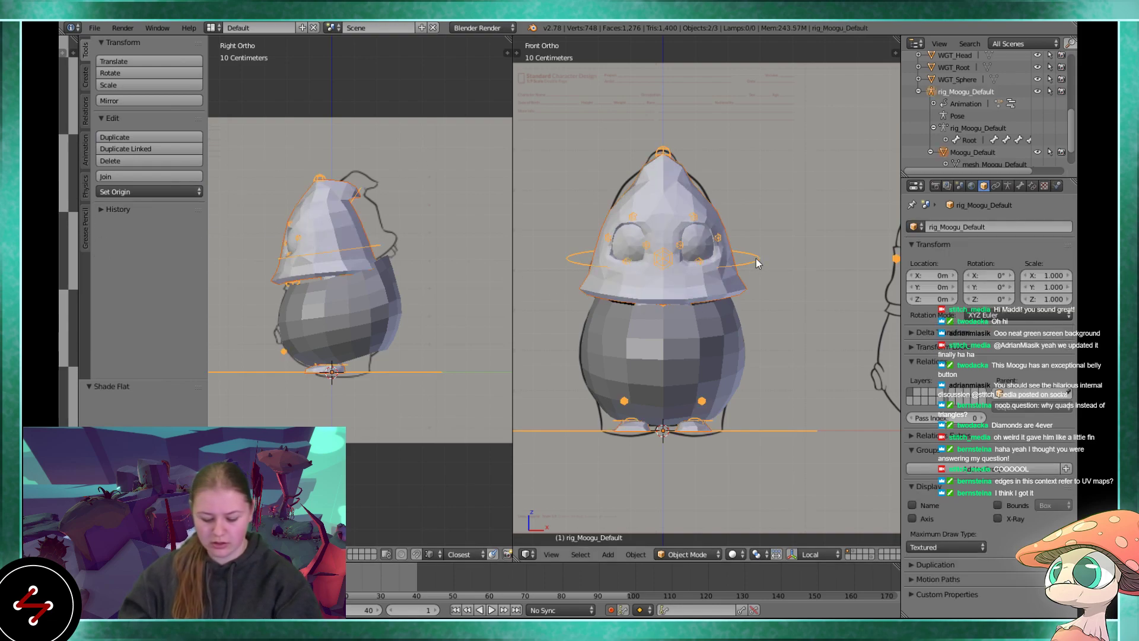
key(g)
key(x)
click(555, 254)
shift+middle_drag(713, 388, 658, 336)
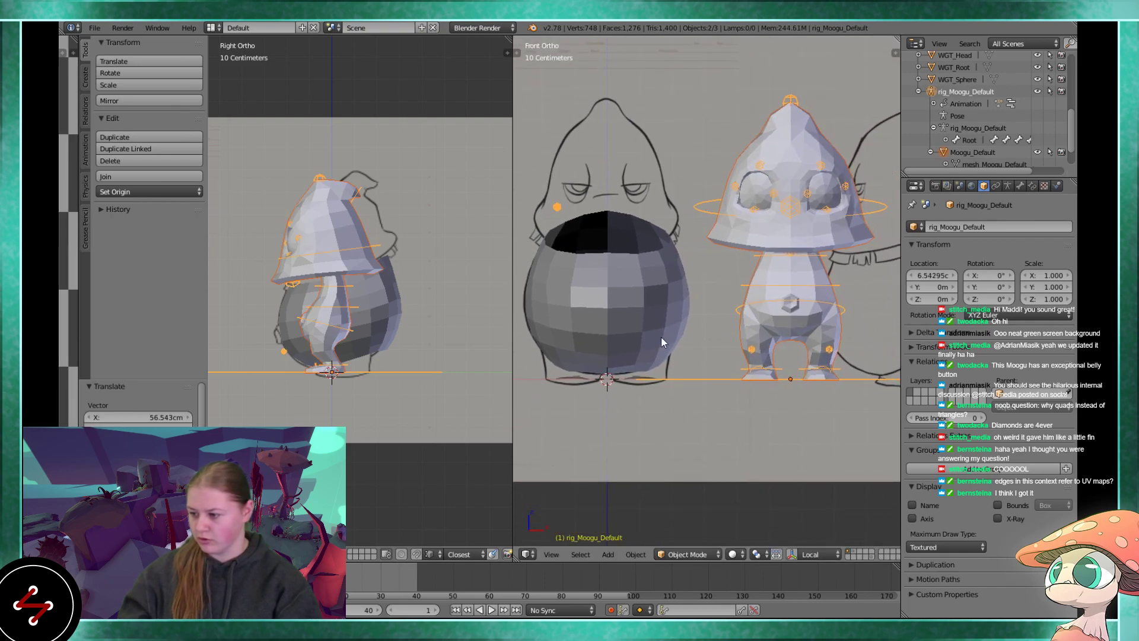
- Select the Moogu_Default mesh and widen the front viewport to fit both characters
key(Tab)
key(Tab)
middle_drag(756, 350, 740, 348)
scroll(762, 336, up, 2)
right_click(766, 333)
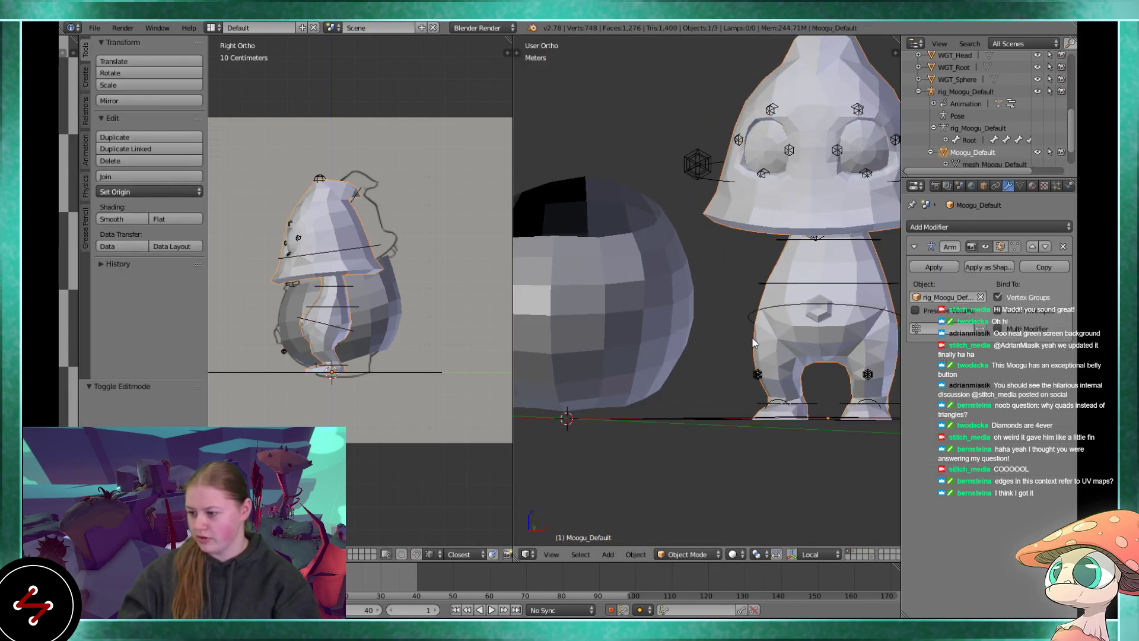
key(KP_1)
shift+scroll(706, 385, down, 1)
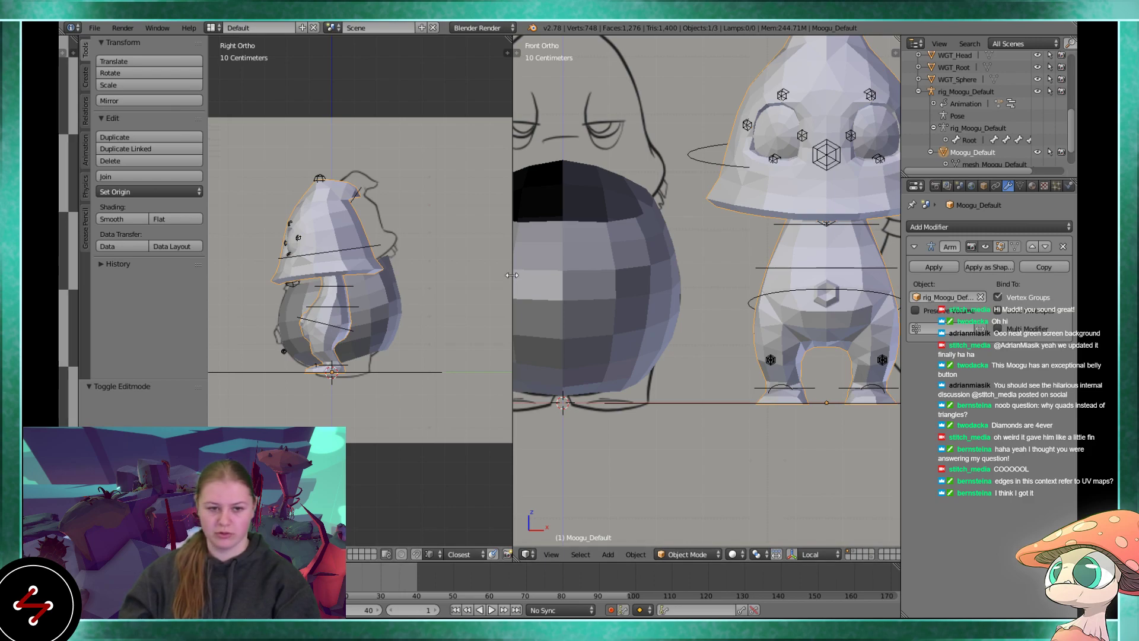
drag(511, 275, 347, 275)
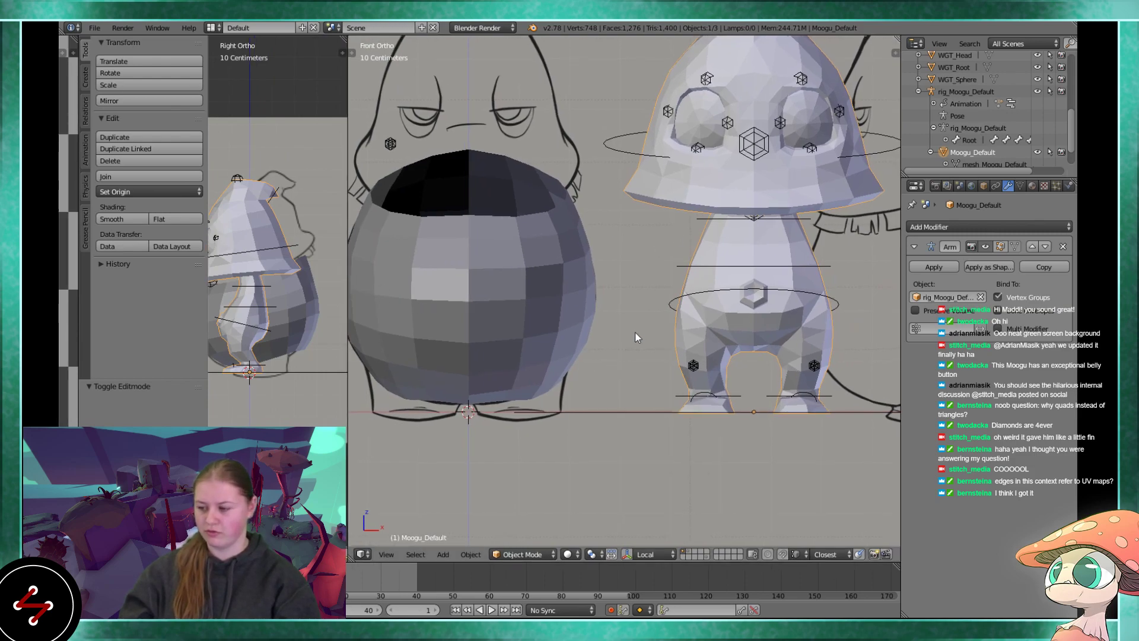
- Examine Moogu_Default's proportions and head shape next to the heavy body and its reference sketch
scroll(635, 337, down, 2)
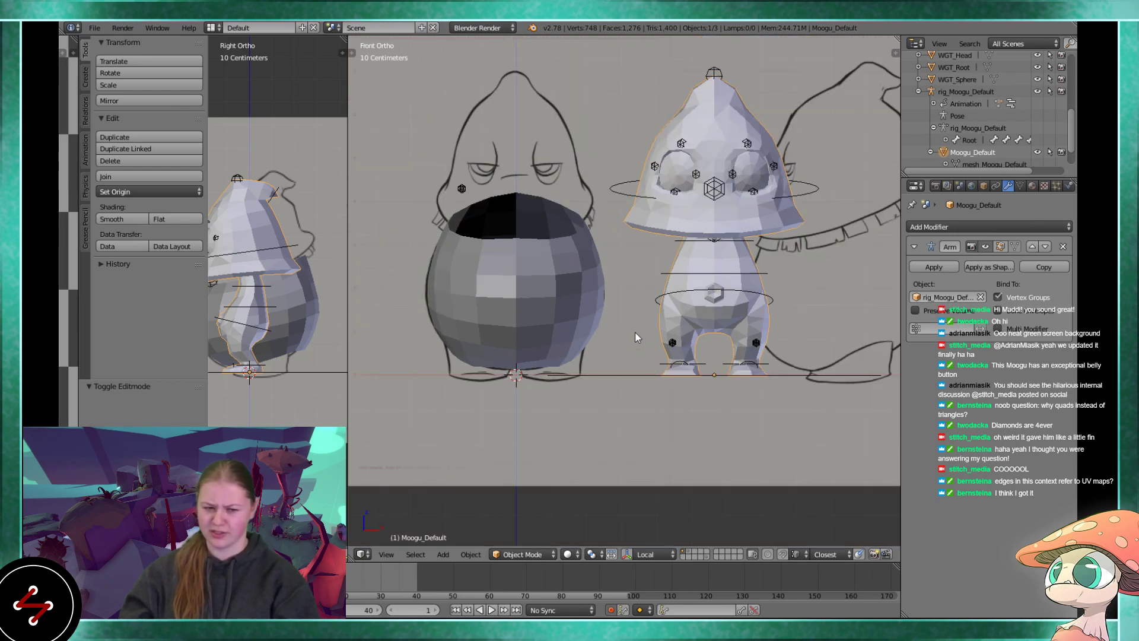
shift+middle_drag(656, 380, 674, 359)
scroll(618, 322, up, 2)
shift+middle_drag(758, 214, 700, 344)
scroll(710, 332, up, 1)
shift+middle_drag(601, 347, 725, 262)
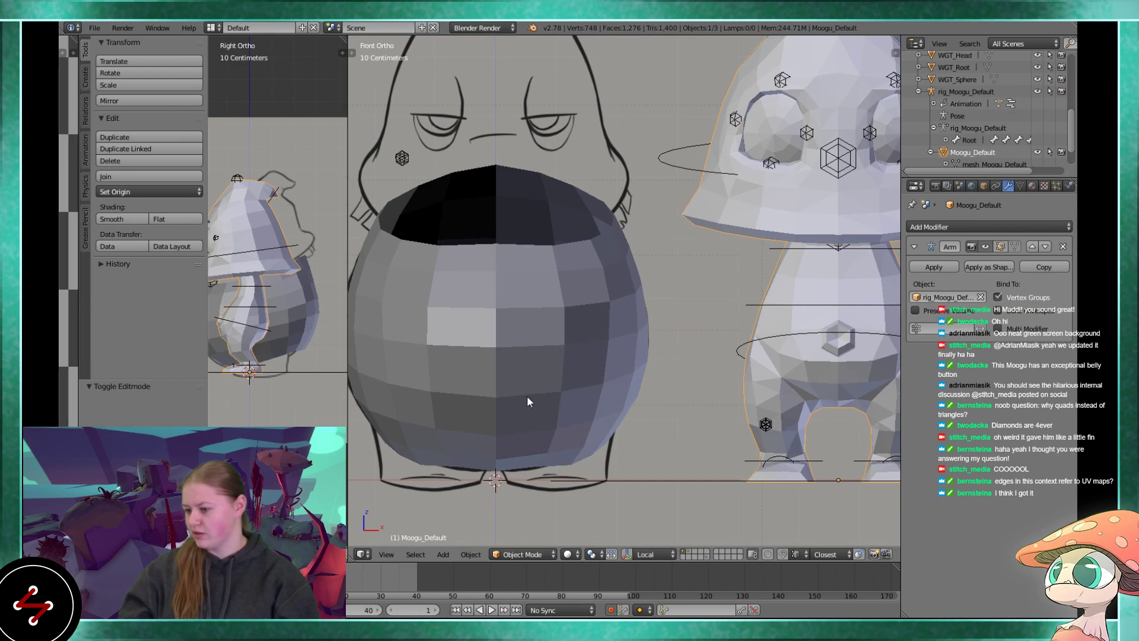
shift+middle_drag(618, 448, 593, 403)
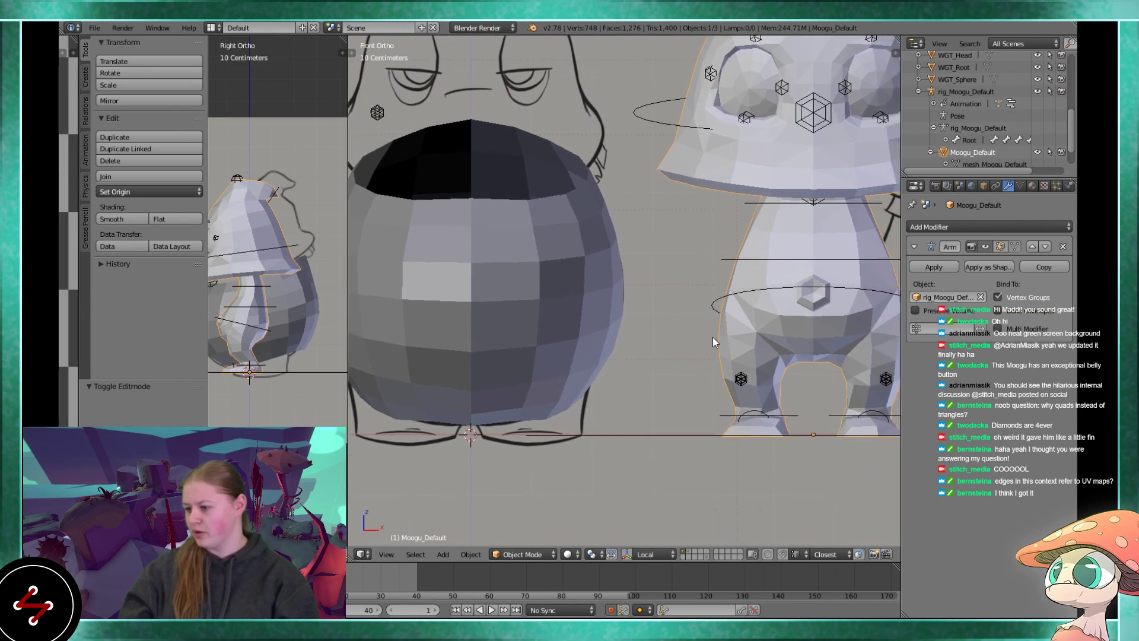
middle_drag(642, 322, 656, 355)
right_click(622, 314)
scroll(635, 326, up, 3)
right_click(674, 315)
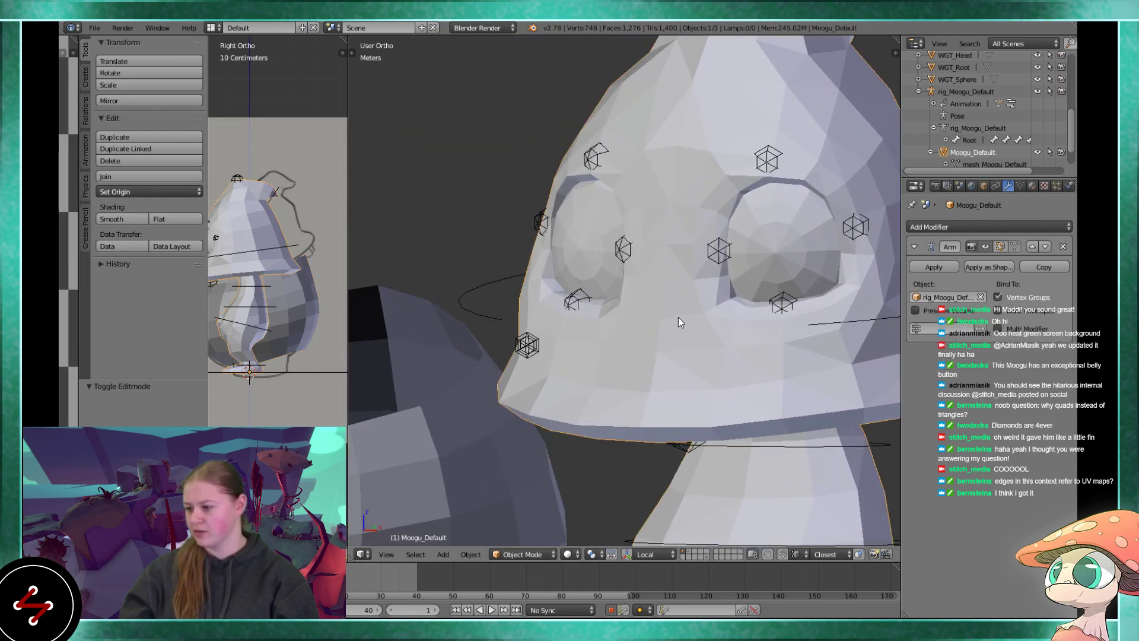
- Enter mesh editing on Moogu_Default and inspect the triangle layout around the eyes and hat brim
key(Tab)
middle_drag(737, 367, 698, 383)
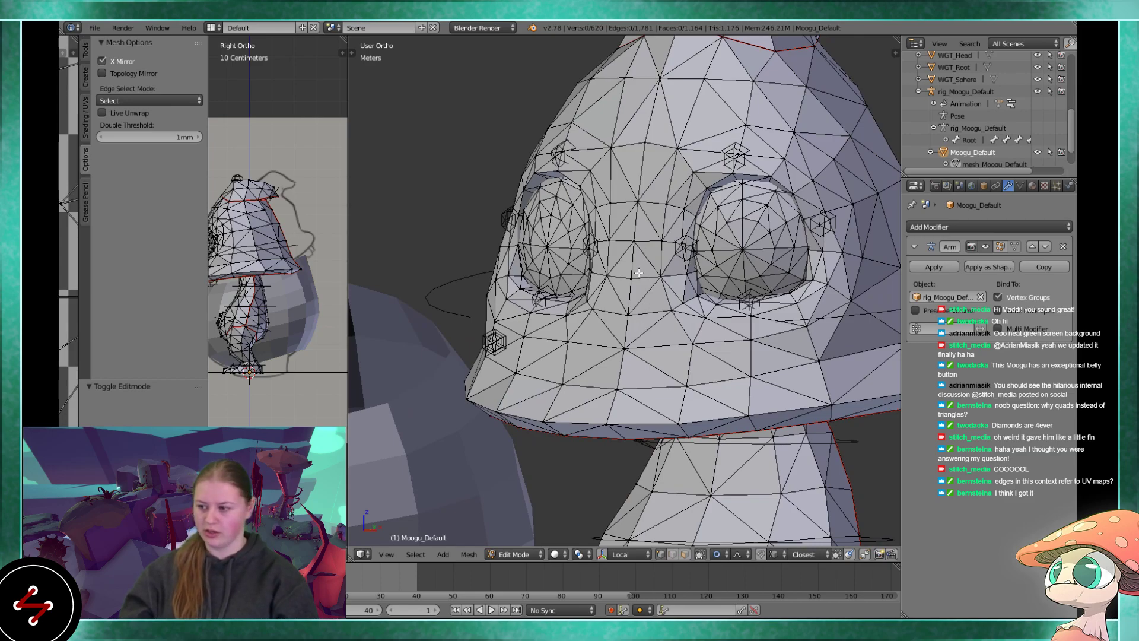
scroll(639, 274, down, 2)
shift+middle_drag(598, 352, 621, 299)
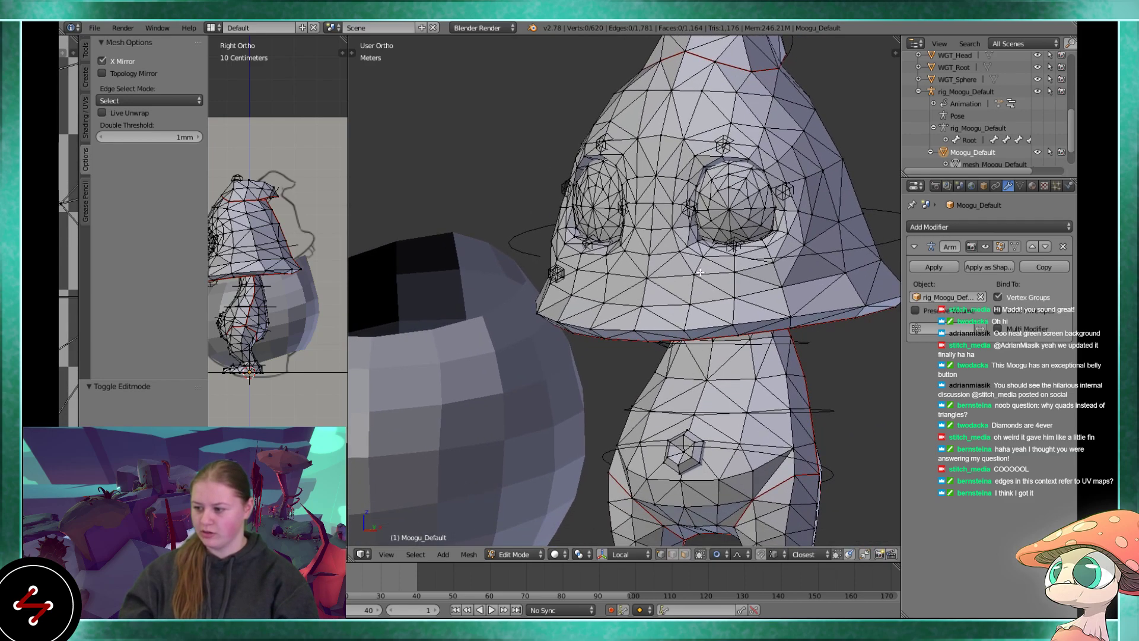
scroll(735, 267, up, 3)
shift+middle_drag(735, 268, 609, 292)
- Switch to face selection and select six triangular faces below and beside the character's left eye
click(685, 554)
right_click(650, 270)
shift+right_click(665, 261)
shift+right_click(718, 304)
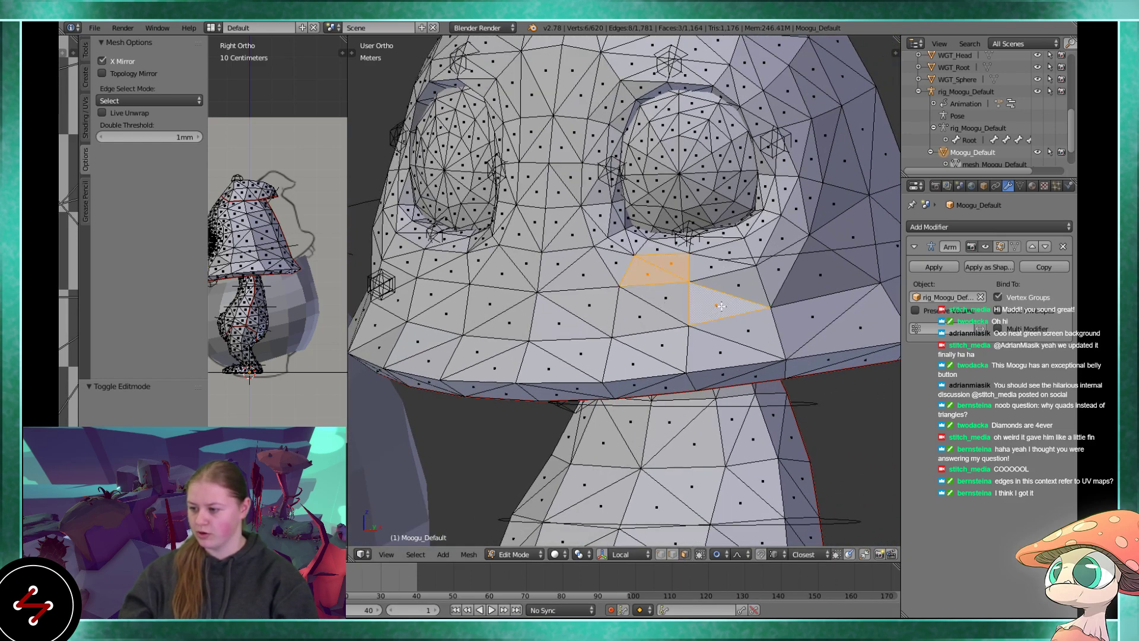
shift+right_click(743, 268)
shift+right_click(782, 240)
shift+right_click(767, 236)
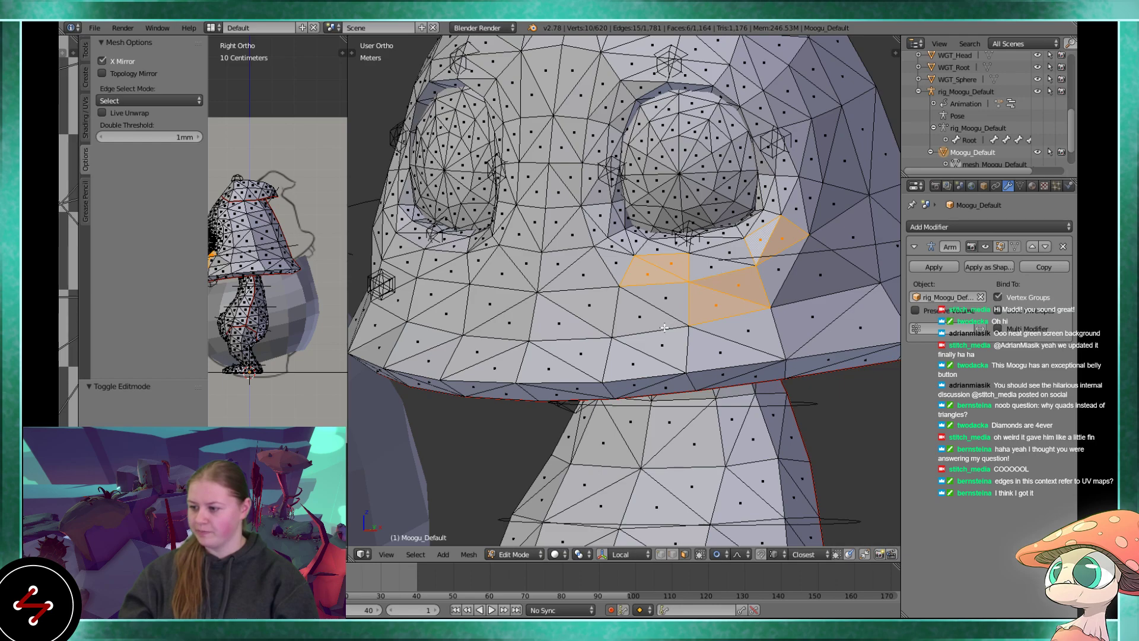
- Examine the triangulated topology of the default head in comparison with the heavy body's quads
scroll(655, 295, down, 2)
shift+middle_drag(635, 301, 667, 333)
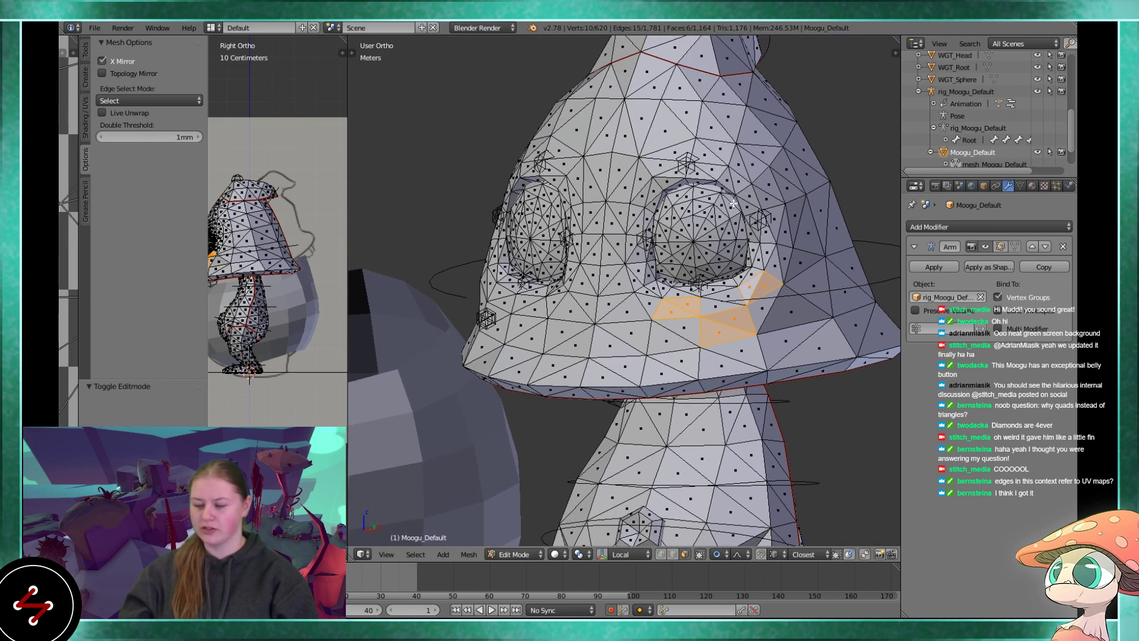
middle_drag(564, 255, 675, 309)
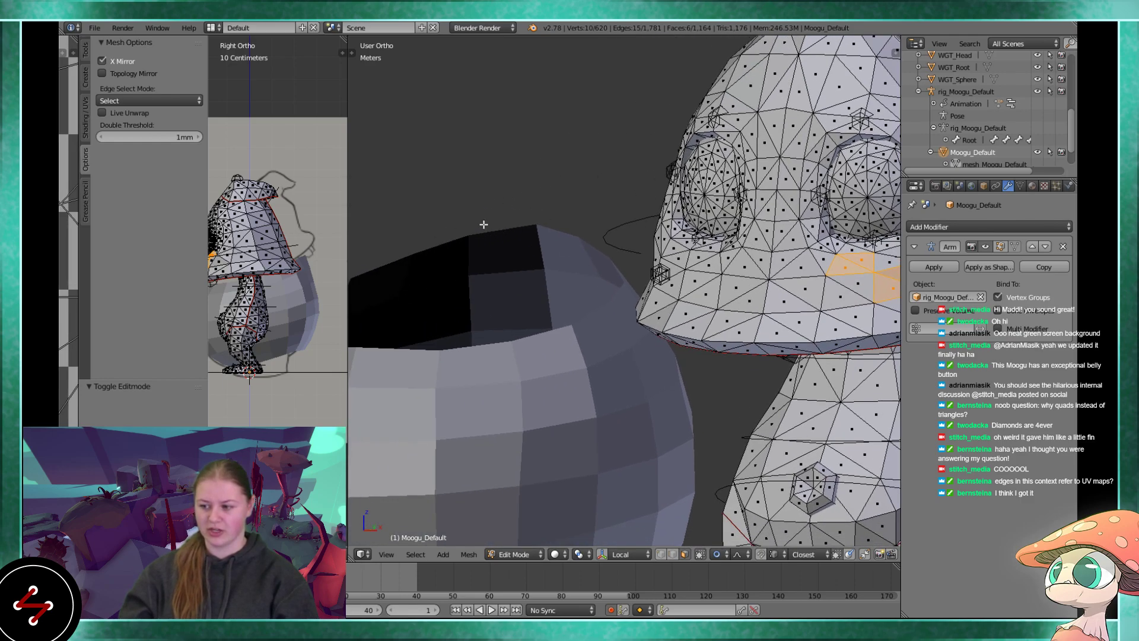
scroll(508, 243, down, 3)
shift+middle_drag(655, 353, 544, 341)
scroll(549, 332, up, 2)
shift+middle_drag(579, 166, 566, 252)
scroll(567, 254, up, 3)
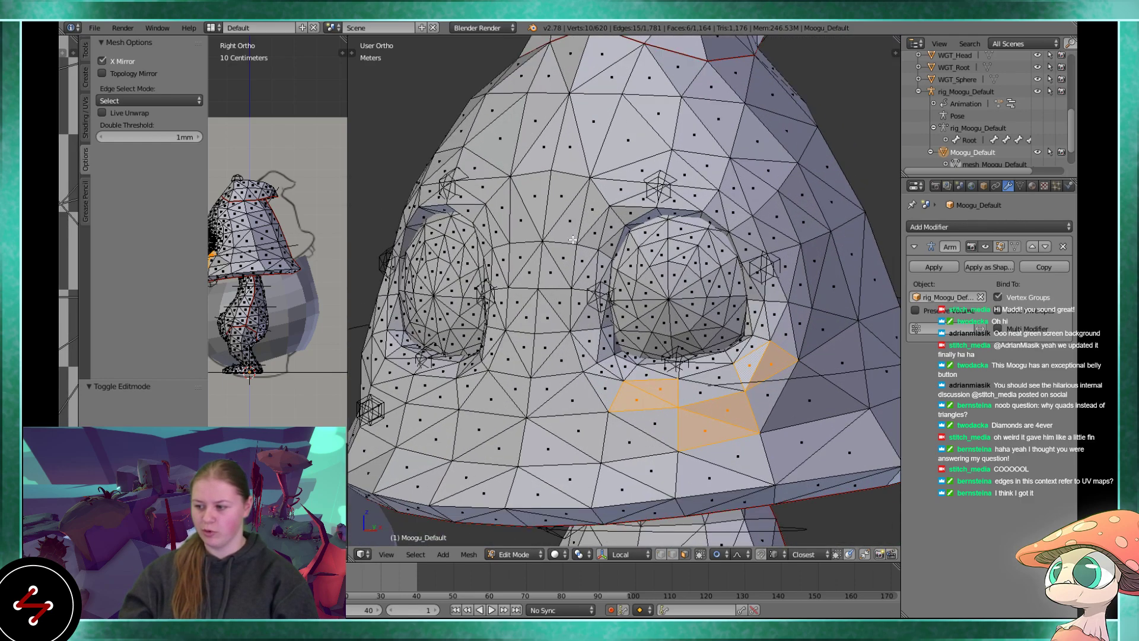
- Leave mesh editing and switch the rig to Pose Mode with the upper-left eyelid bone selected
key(Tab)
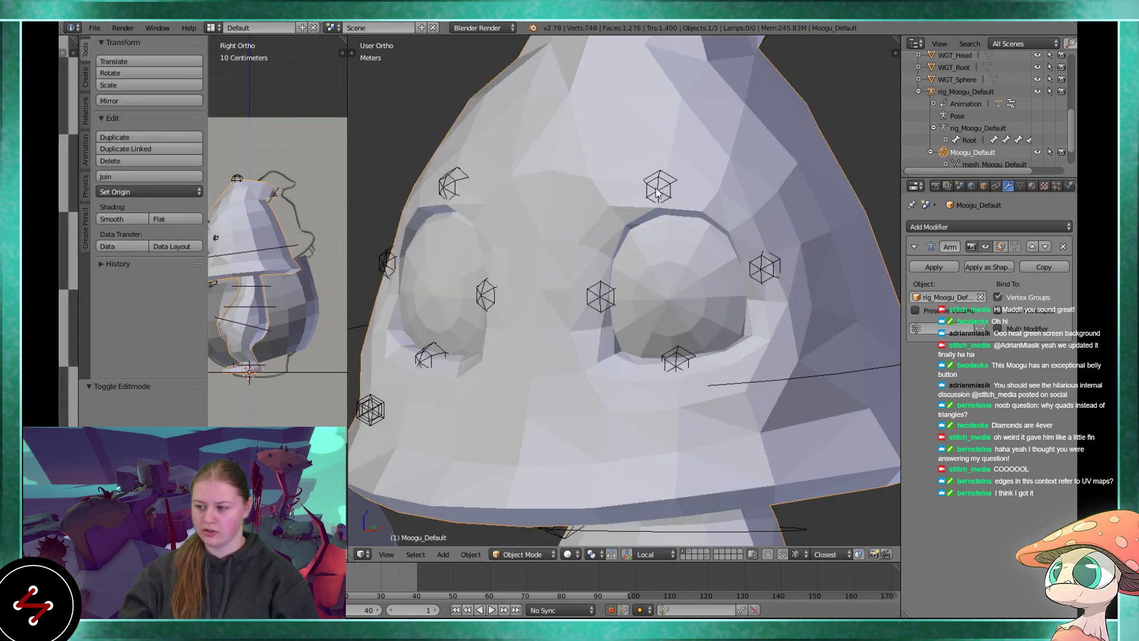
right_click(661, 195)
key(ctrl+Tab)
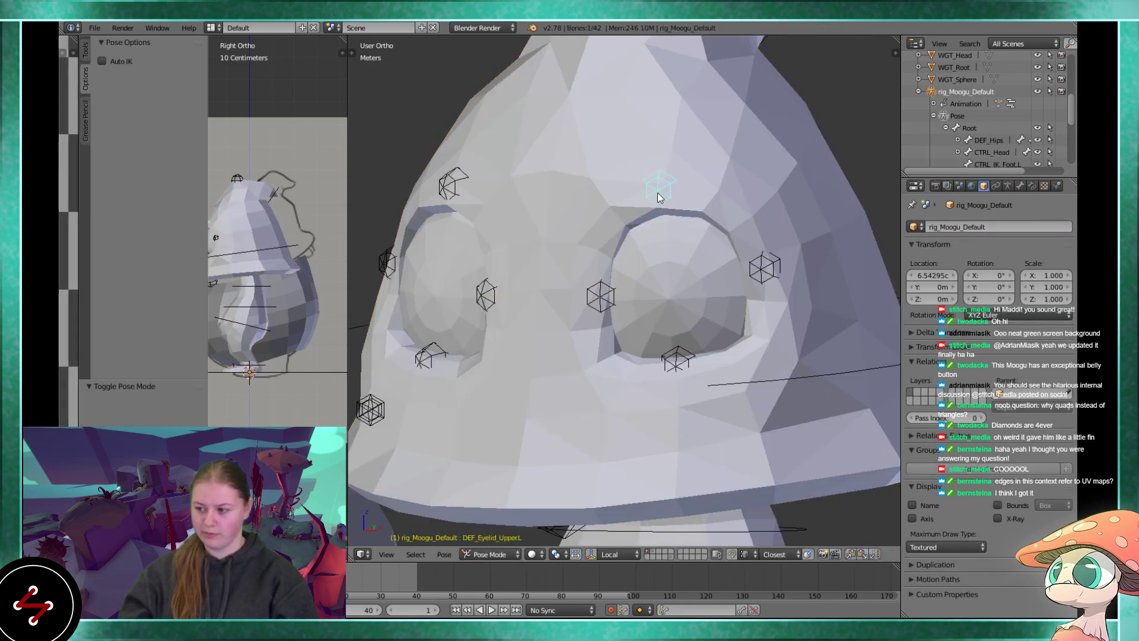
- Try moving the upper-left eyelid bone down by about 2.5 cm over the eye, and undo that pose change
key(g)
right_click(685, 243)
middle_drag(698, 311, 643, 300)
key(g)
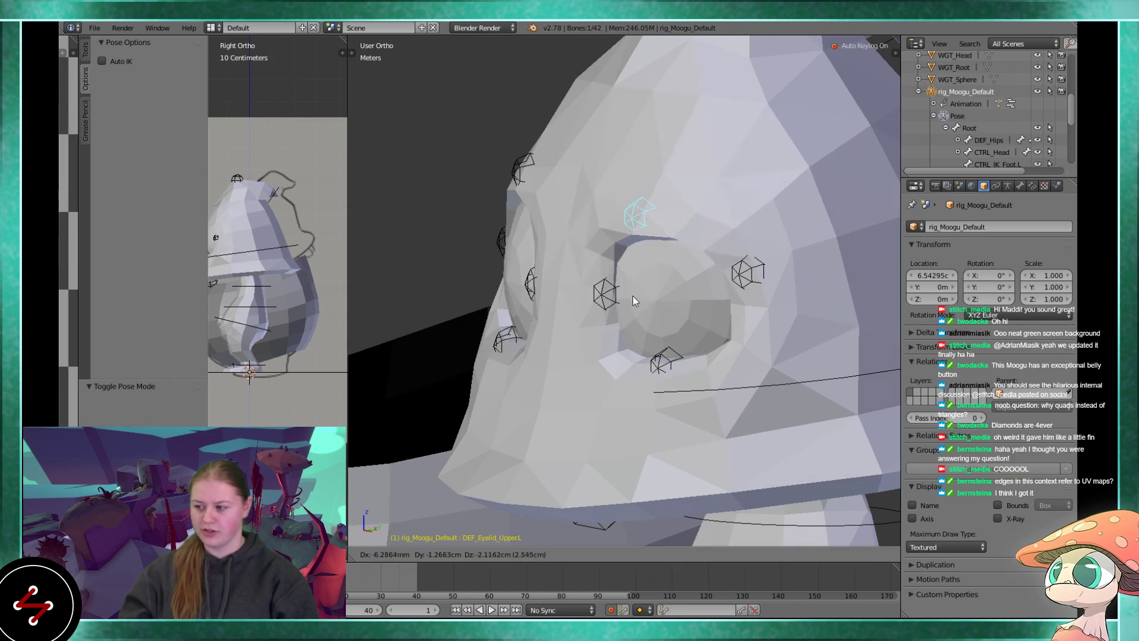
click(632, 295)
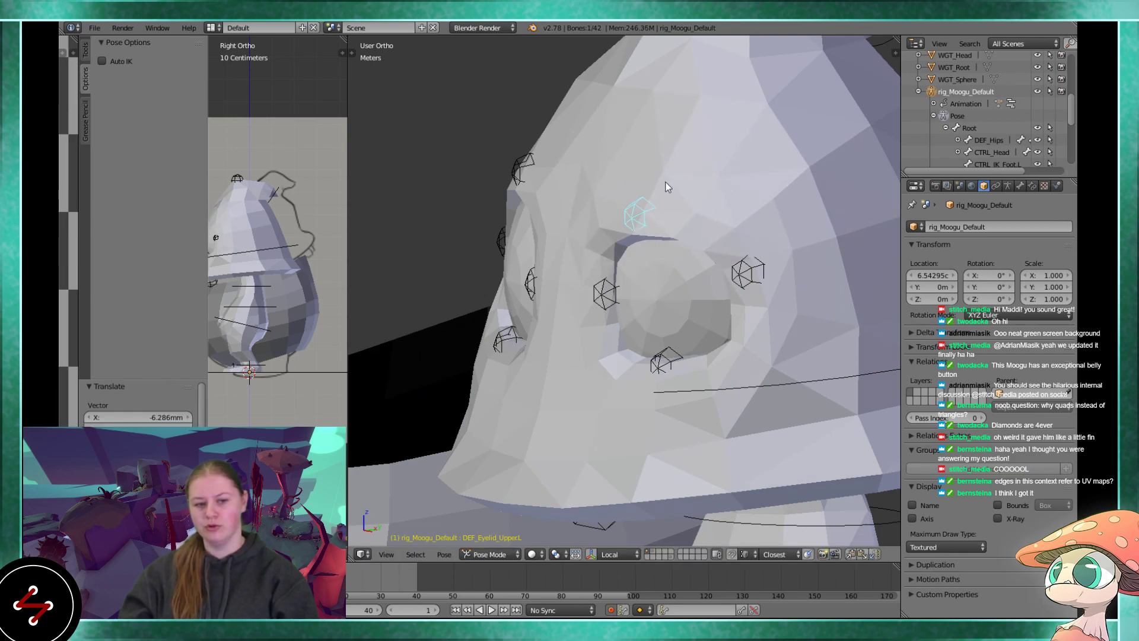
middle_drag(670, 261, 698, 266)
key(ctrl+z)
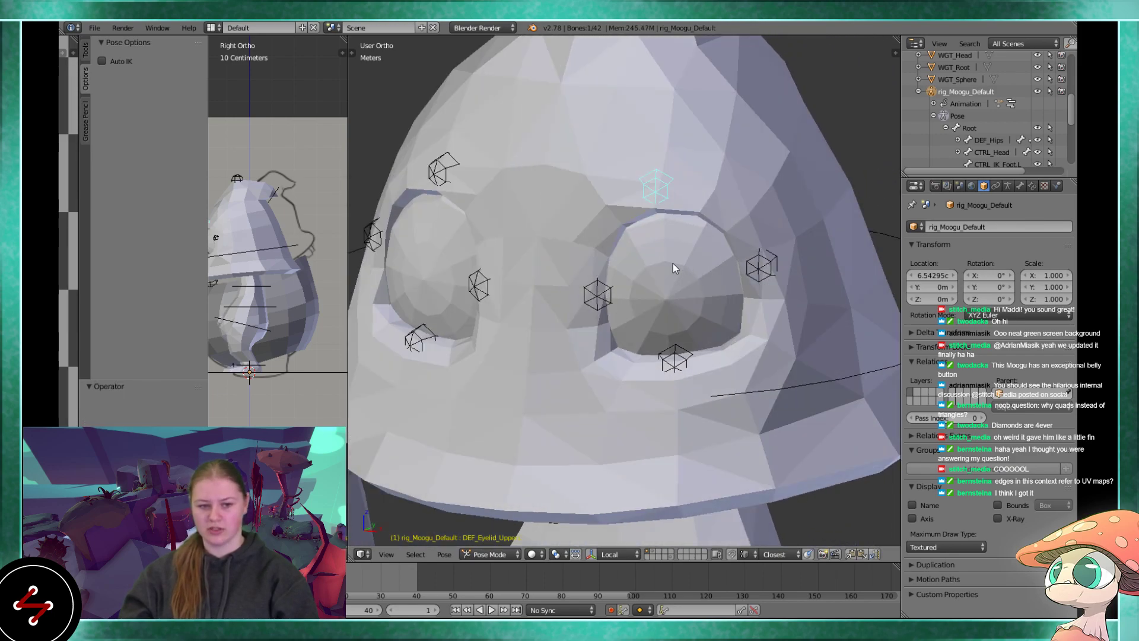
- Examine the default character from hat to feet and compare it with the heavy body in front view
shift+middle_drag(562, 415, 569, 273)
scroll(569, 275, down, 3)
shift+middle_drag(614, 430, 617, 347)
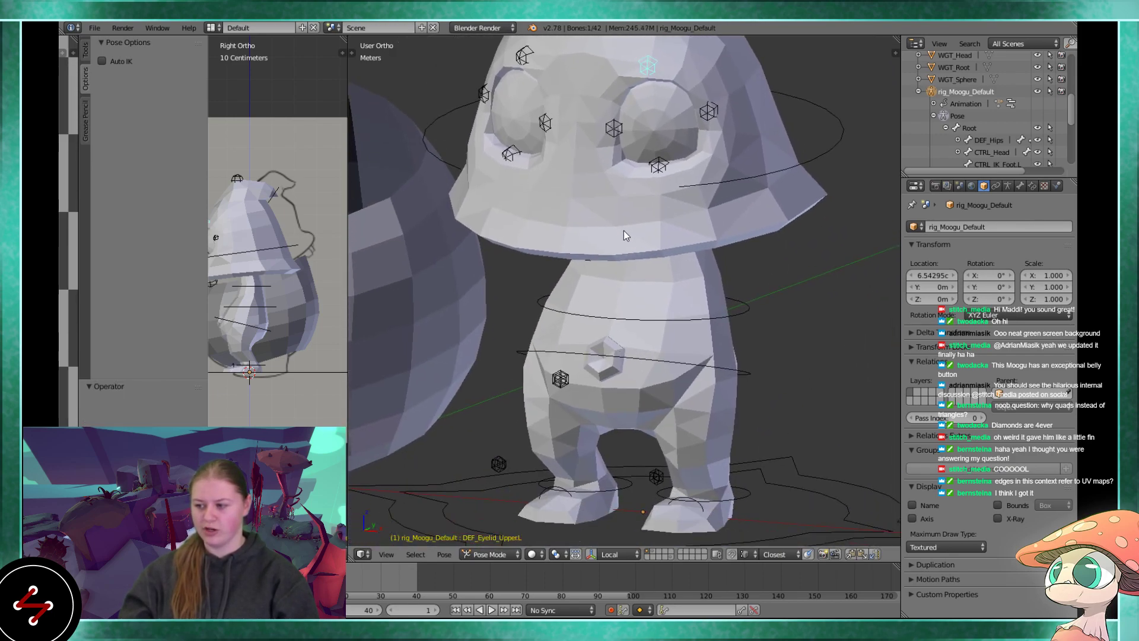
shift+middle_drag(634, 236, 600, 355)
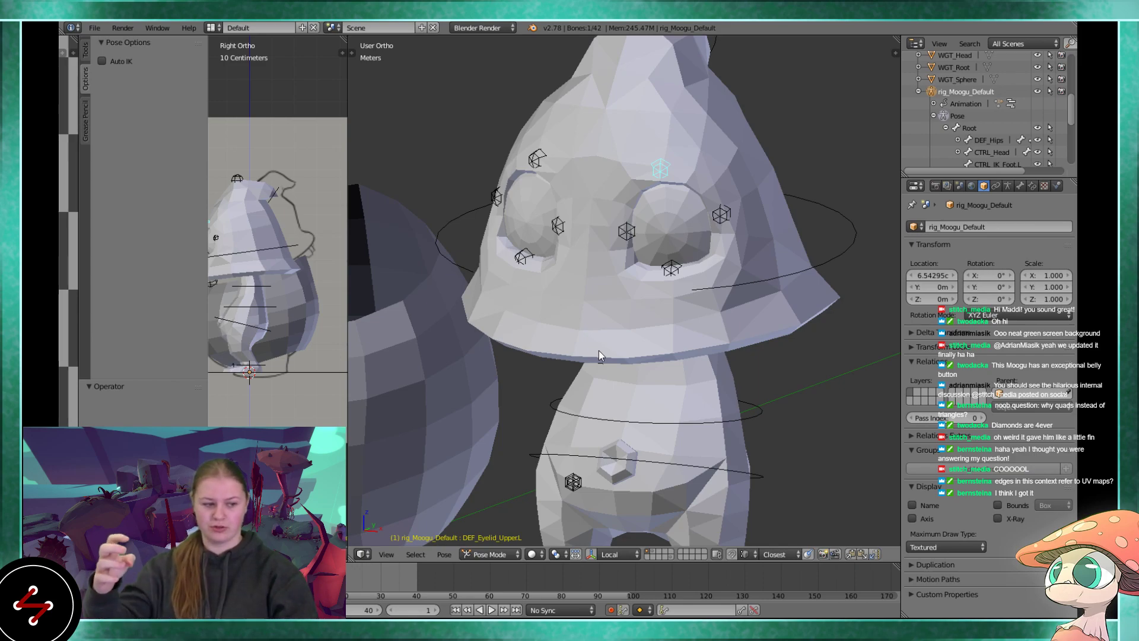
key(KP_1)
scroll(614, 329, down, 4)
shift+middle_drag(614, 328, 628, 315)
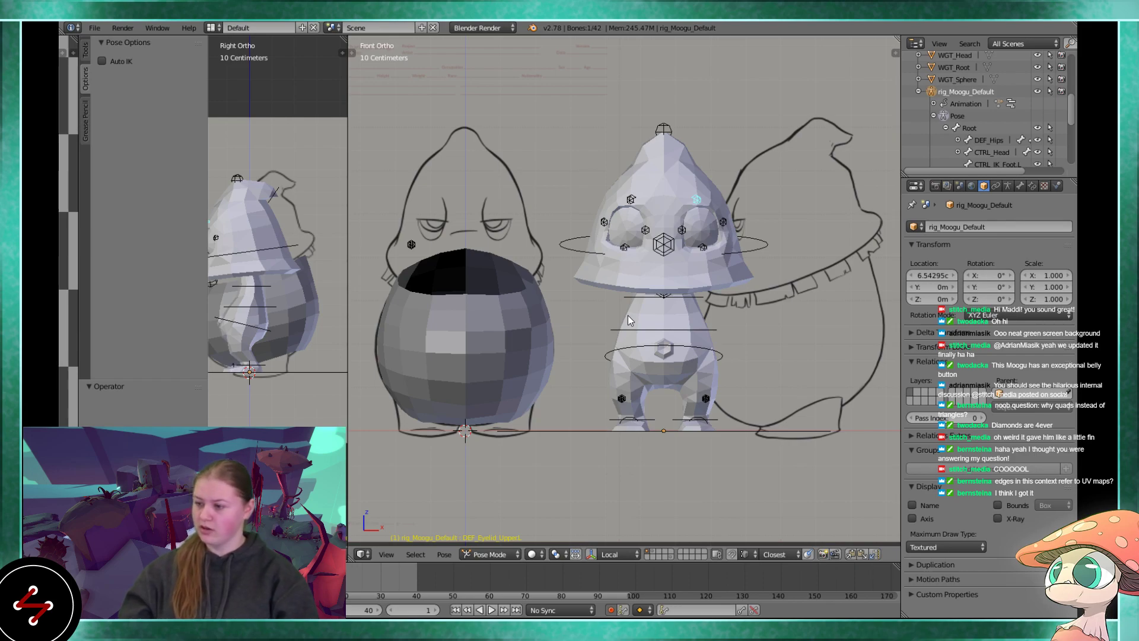
scroll(627, 315, up, 4)
shift+middle_drag(712, 323, 653, 442)
scroll(667, 421, up, 2)
- Reselect the rig with its upper-left eyelid bone and review the face and both bodies against the front reference sketch
right_click(681, 413)
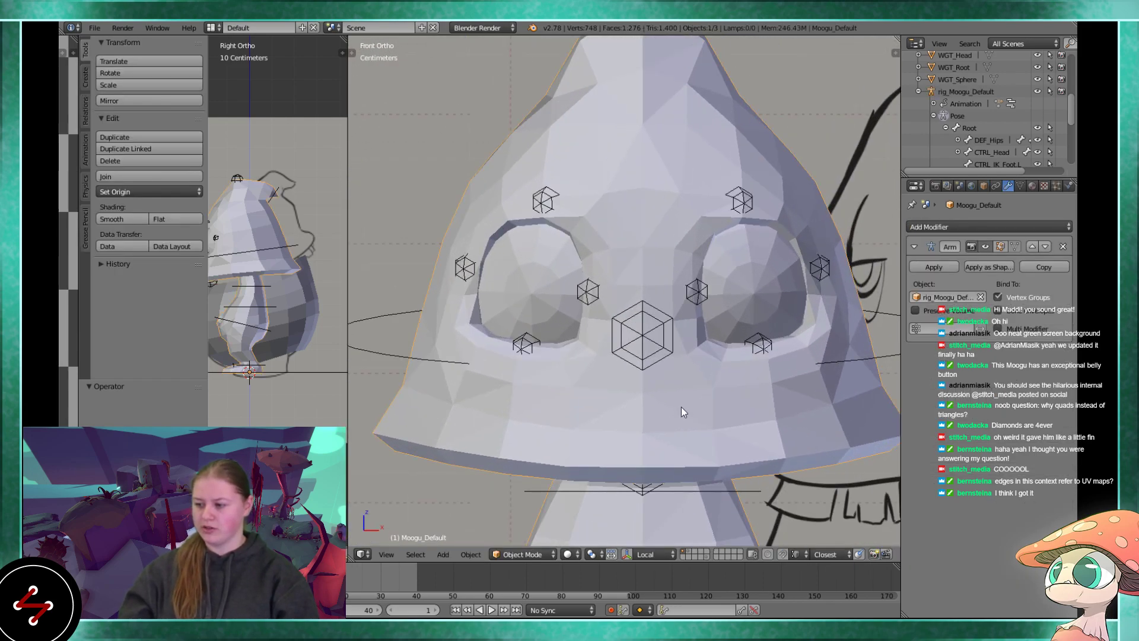
shift+middle_drag(759, 370, 703, 370)
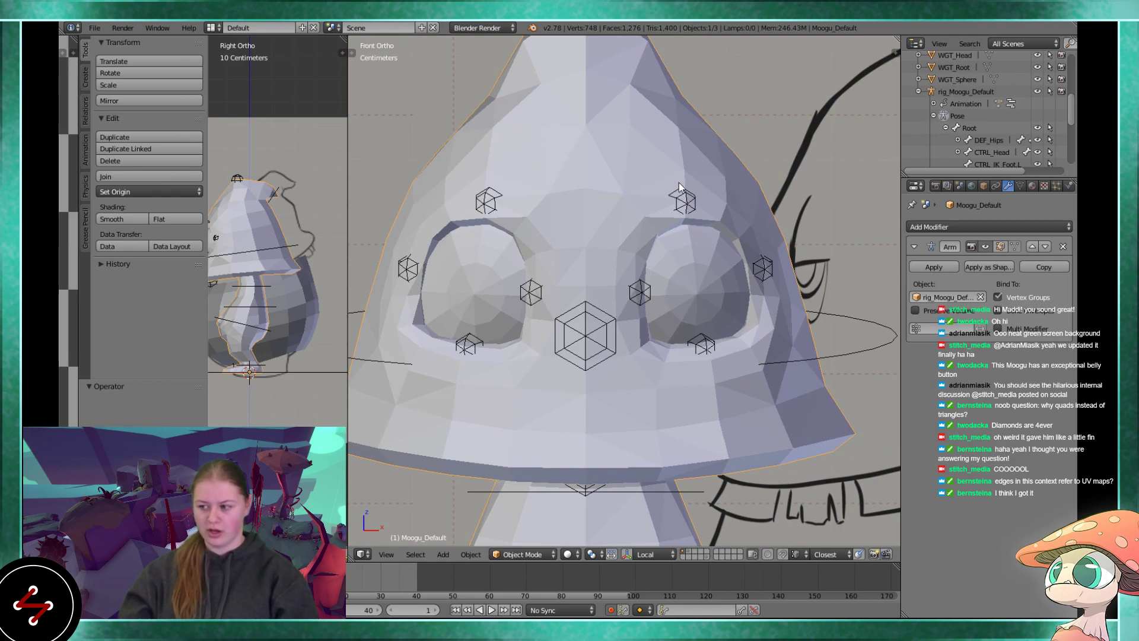
right_click(681, 205)
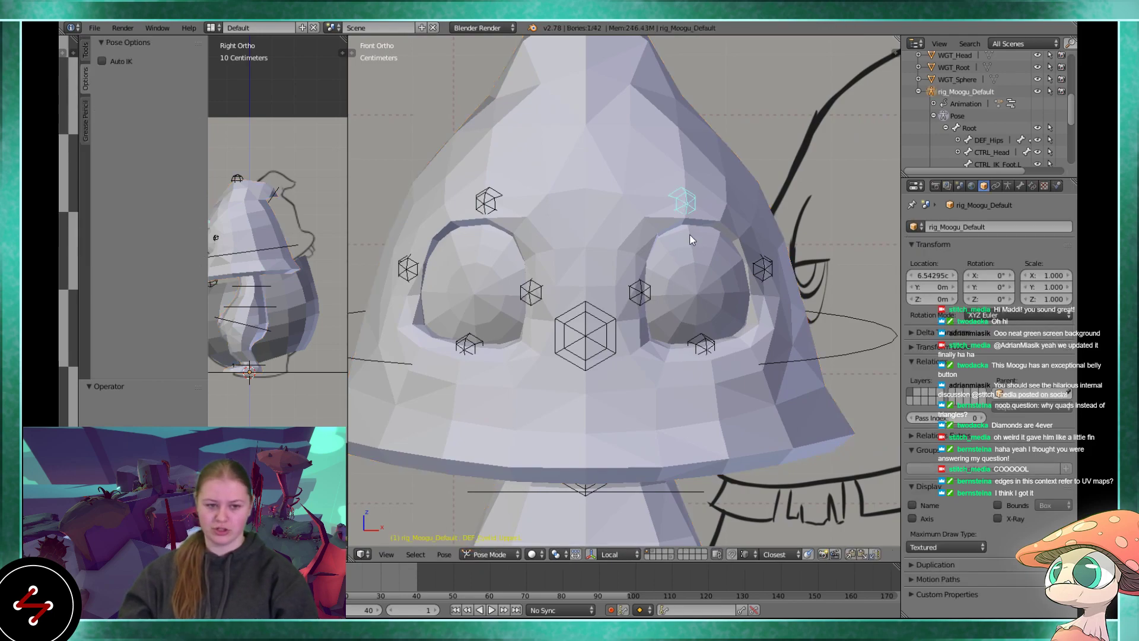
scroll(689, 235, down, 6)
scroll(617, 284, up, 4)
scroll(586, 316, down, 2)
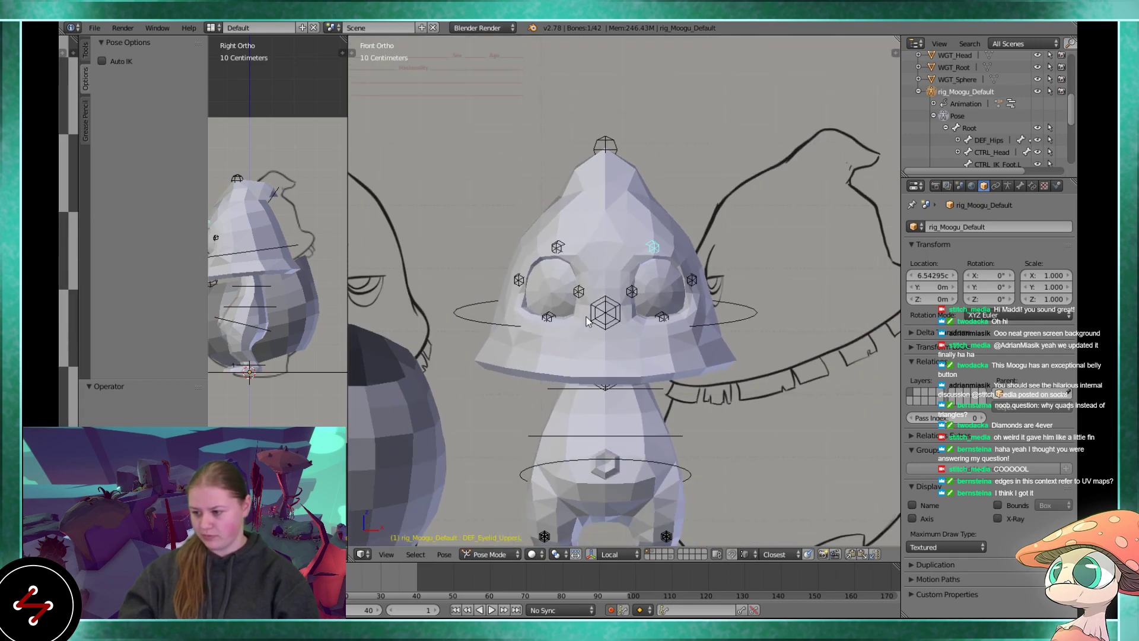
shift+middle_drag(548, 380, 632, 265)
scroll(632, 264, down, 2)
shift+middle_drag(574, 311, 625, 244)
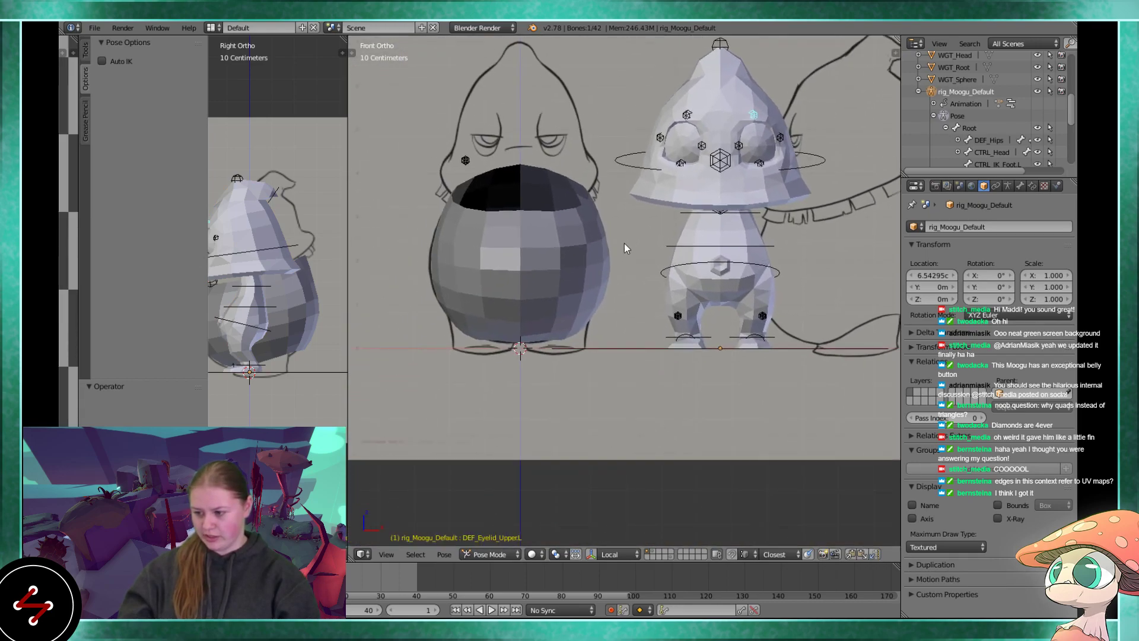
- Leave posing, select HeavyMoogu and inspect its body mesh in Edit Mode from a slightly turned view
key(ctrl+Tab)
right_click(581, 264)
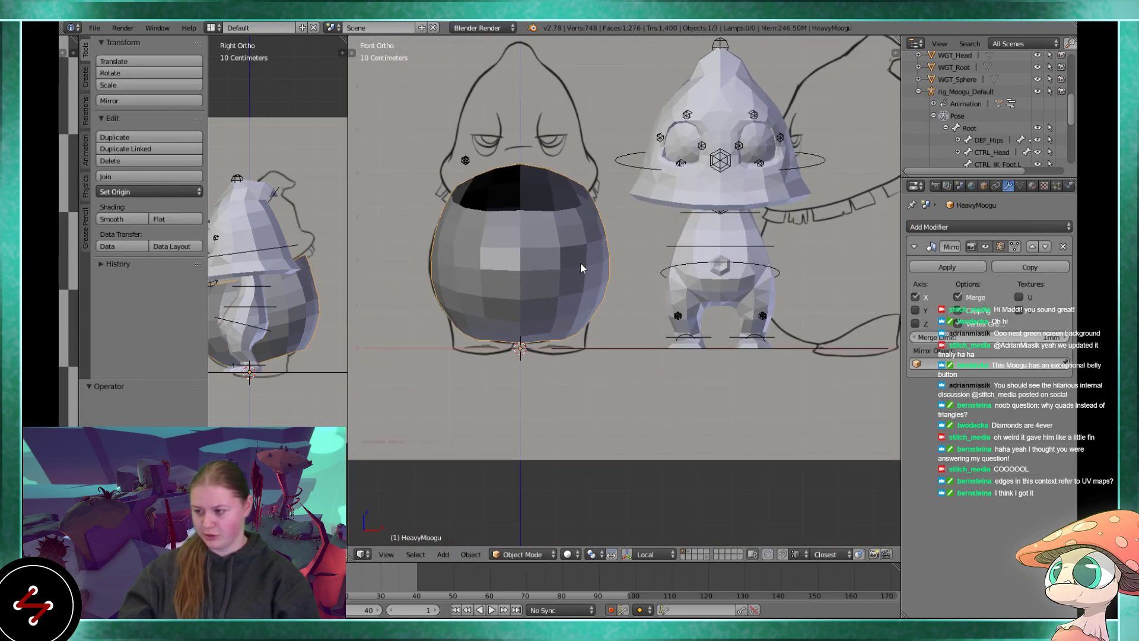
key(Tab)
scroll(581, 264, up, 2)
scroll(528, 303, down, 2)
middle_drag(569, 343, 603, 340)
key(Tab)
- Open the Moogu_Default mesh for editing in front view, clear its selection and display it as wireframe
right_click(683, 304)
middle_drag(682, 304, 658, 305)
key(KP_1)
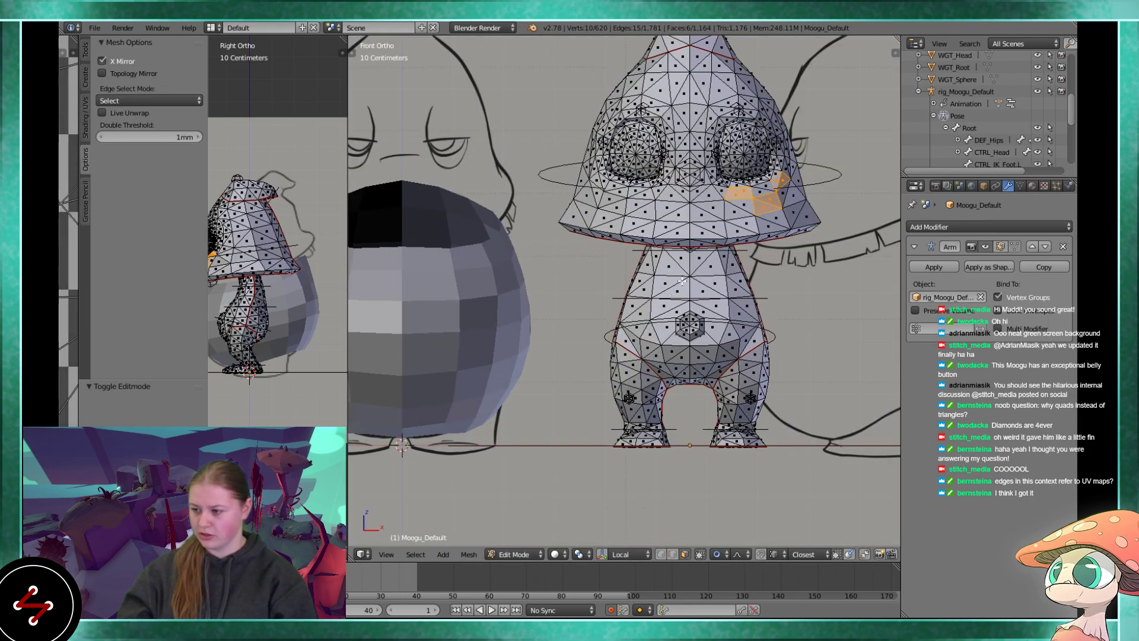
scroll(619, 354, up, 3)
key(a)
shift+middle_drag(619, 354, 592, 396)
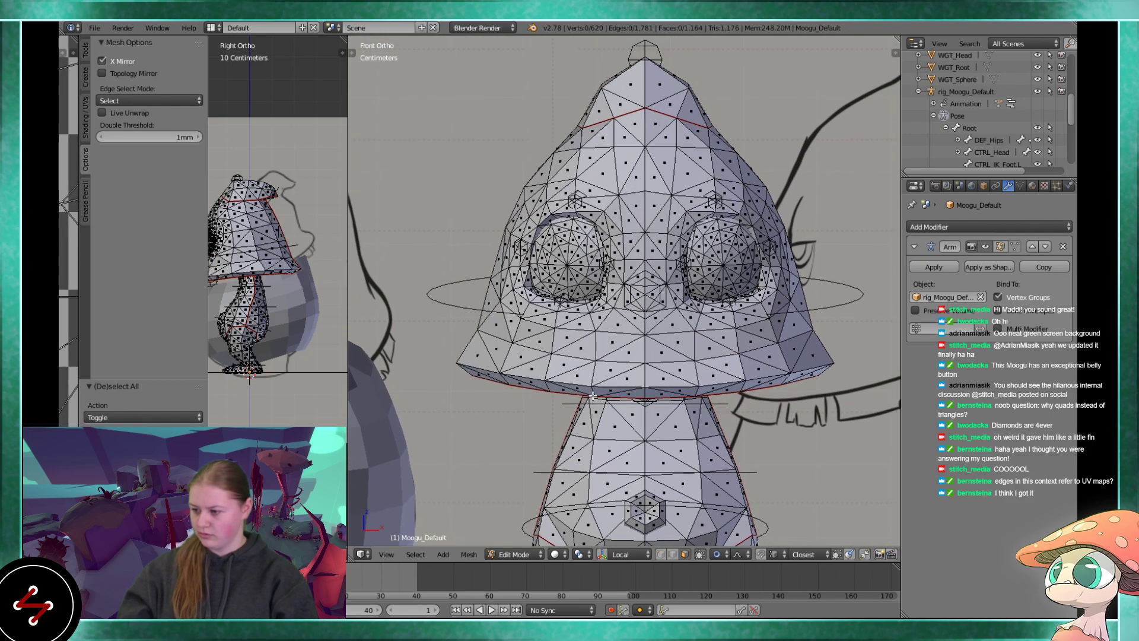
key(z)
shift+middle_drag(600, 307, 585, 333)
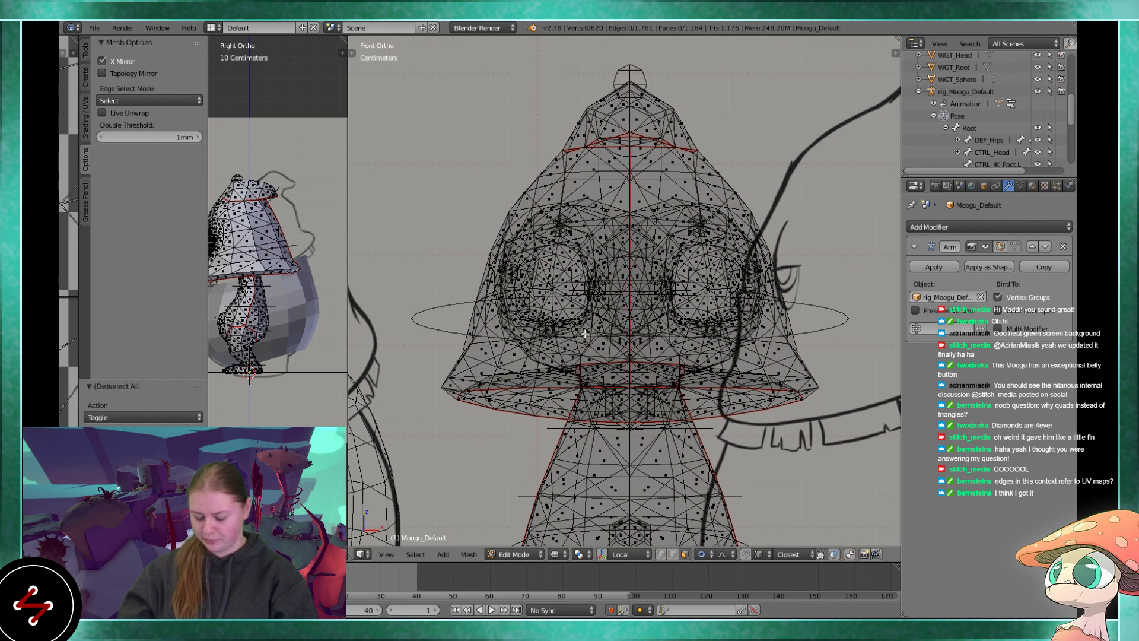
- Select the faces of Moogu_Default's hat and face through the wireframe, including both outer corners of the brim
scroll(611, 199, down, 20)
mouse_move(630, 143)
mouse_down()
mouse_move(541, 171)
mouse_move(602, 198)
mouse_move(715, 203)
mouse_up()
right_click(715, 204)
shift+middle_drag(750, 348, 734, 168)
scroll(734, 169, up, 2)
key(c)
click(857, 144)
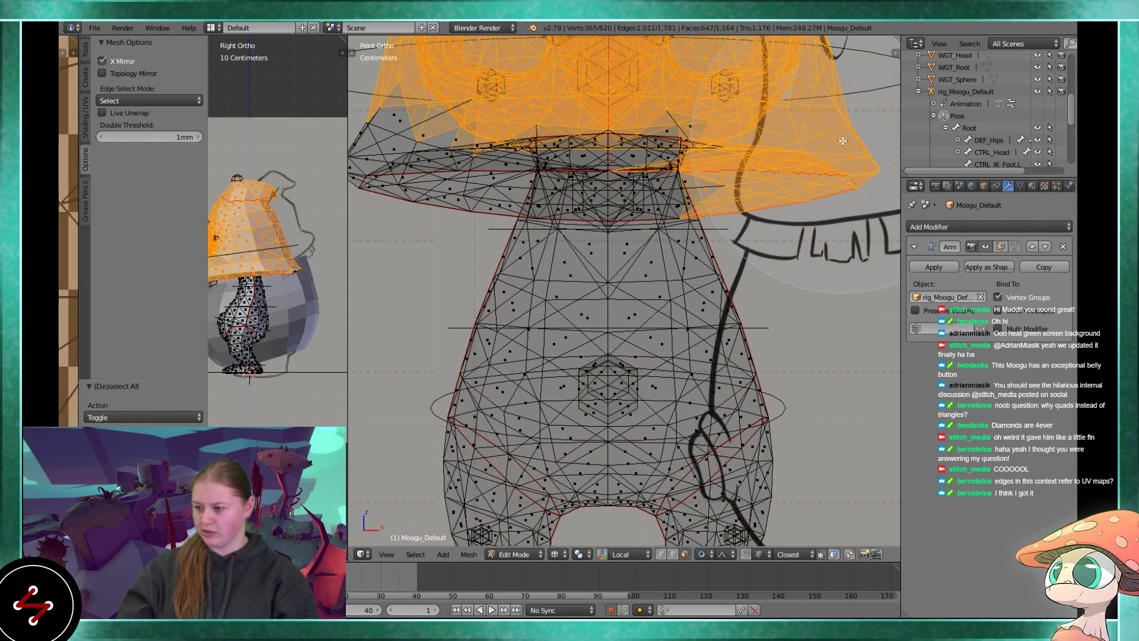
shift+middle_drag(384, 120, 502, 168)
click(502, 168)
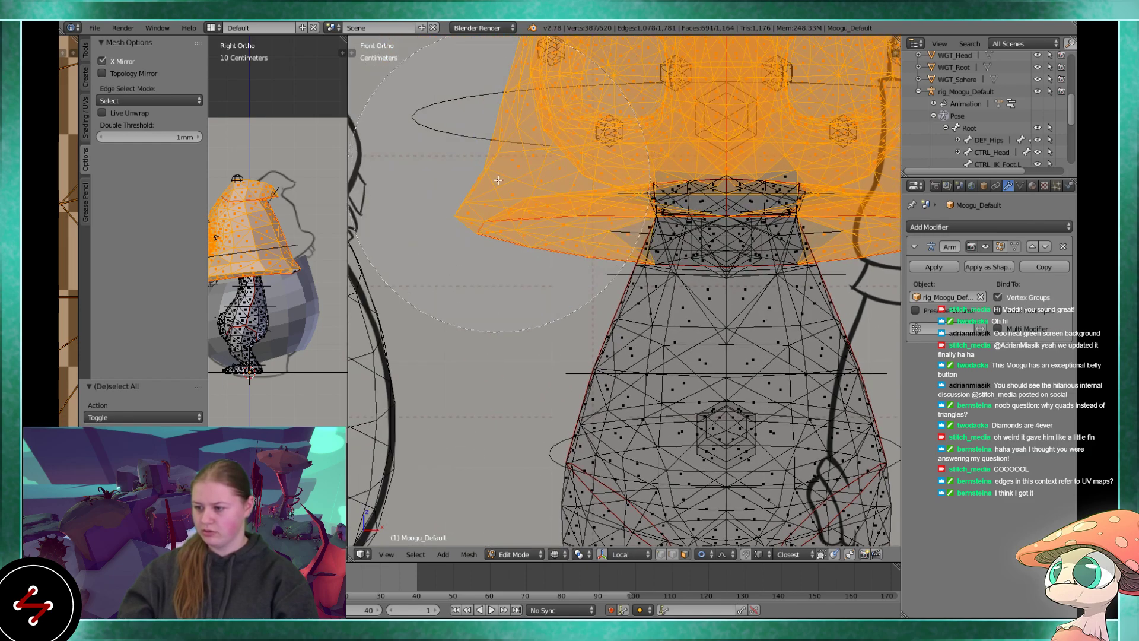
right_click(529, 147)
- Return to solid display and extend the selection to the linked faces on the underside of the hat
mouse_move(669, 272)
middle_down()
mouse_move(679, 190)
mouse_move(692, 181)
middle_up()
shift+middle_drag(692, 181, 628, 262)
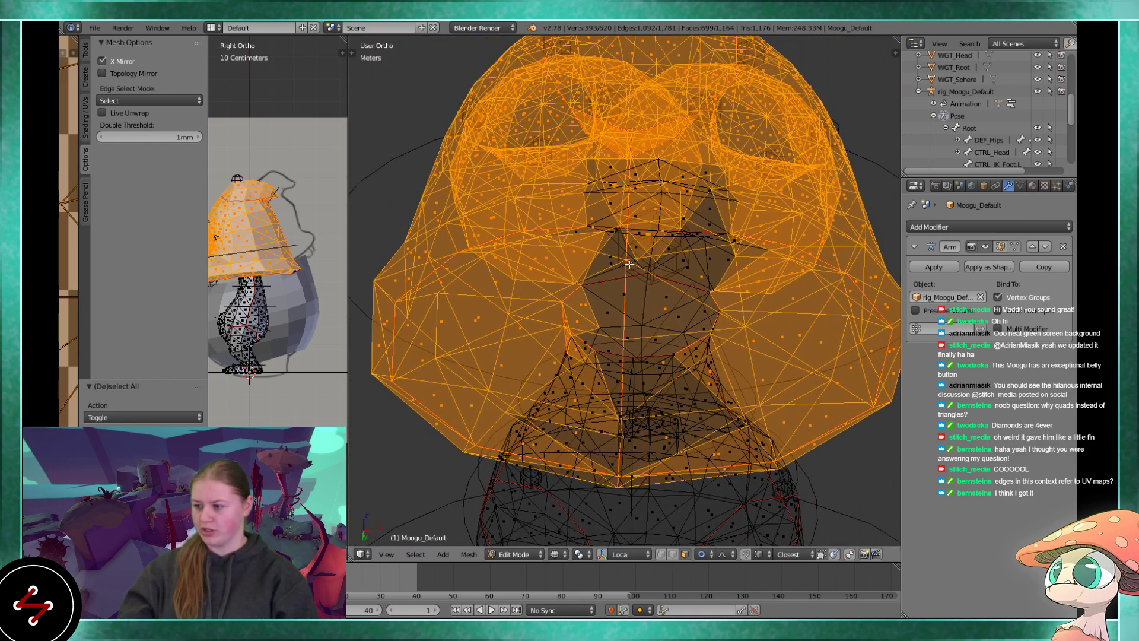
key(z)
key(l)
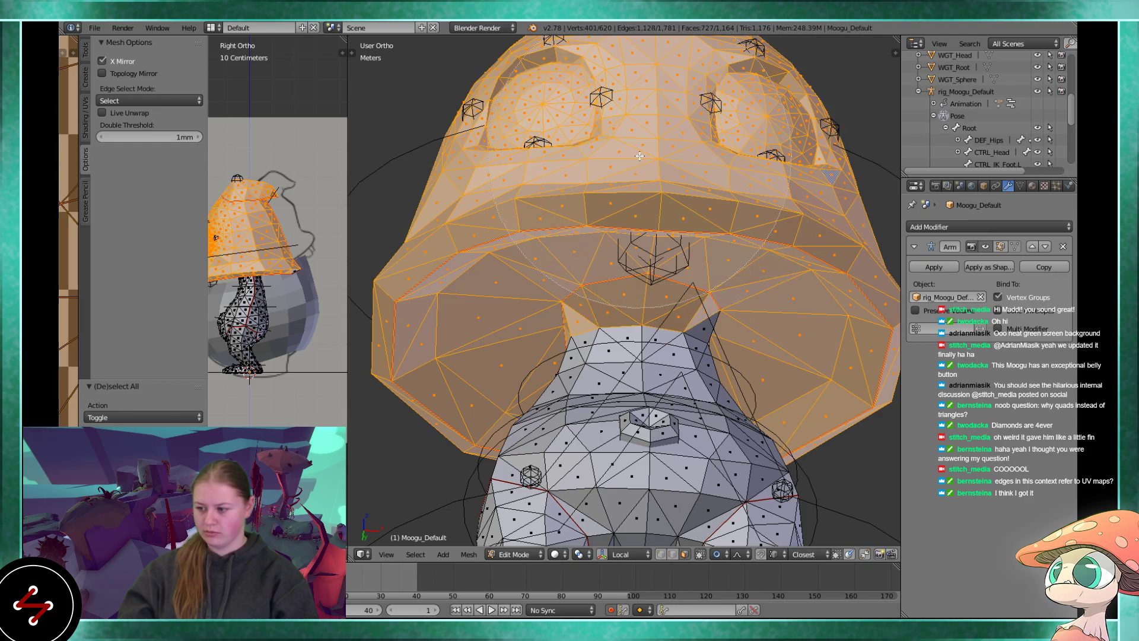
scroll(583, 217, down, 4)
middle_drag(583, 218, 737, 270)
scroll(737, 270, up, 1)
shift+middle_drag(481, 238, 578, 279)
middle_drag(579, 279, 635, 249)
- Add the missed hat faces under the brim to the selection and deselect the stray face at the neck
scroll(635, 250, up, 2)
key(c)
click(755, 93)
right_click(737, 80)
mouse_move(725, 208)
shift+middle_down()
mouse_move(610, 242)
mouse_move(593, 285)
shift+middle_up()
scroll(589, 314, up, 4)
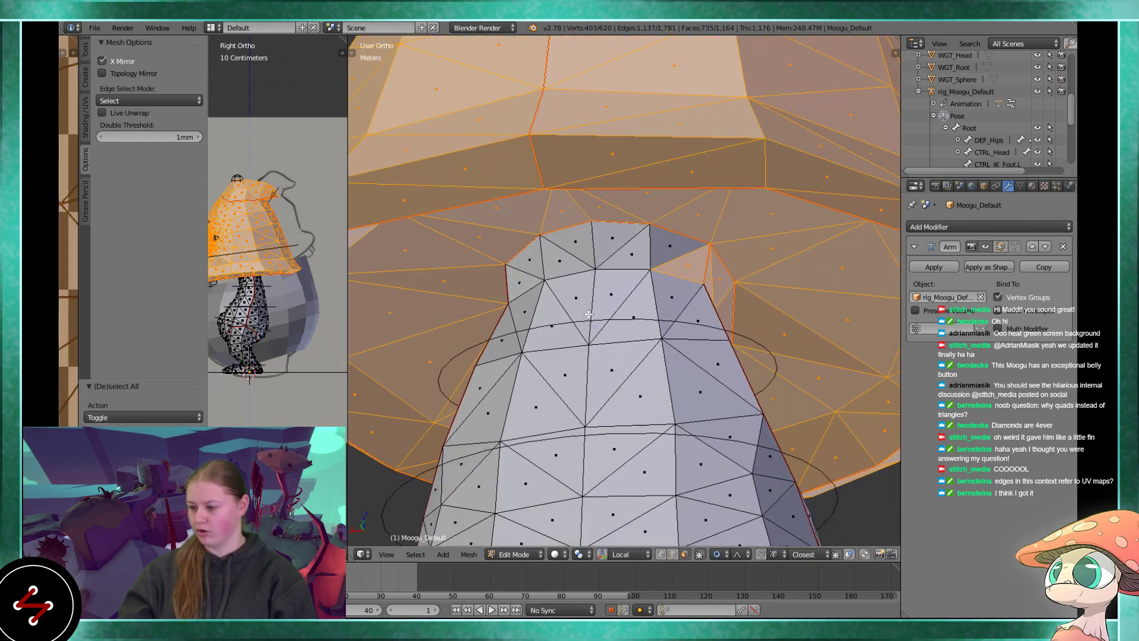
shift+right_click(697, 267)
scroll(698, 267, down, 2)
middle_drag(697, 267, 565, 367)
scroll(500, 288, down, 3)
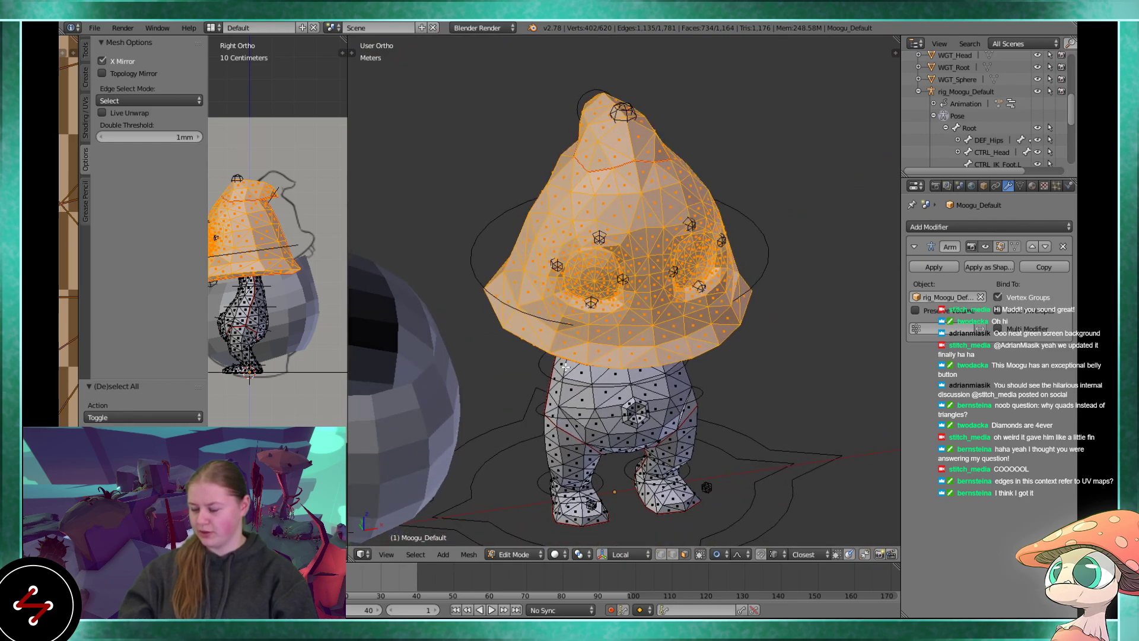
- Try a Decimate modifier in Un-Subdivide mode with increased iterations on Moogu_Default, and remove it
key(Tab)
click(938, 227)
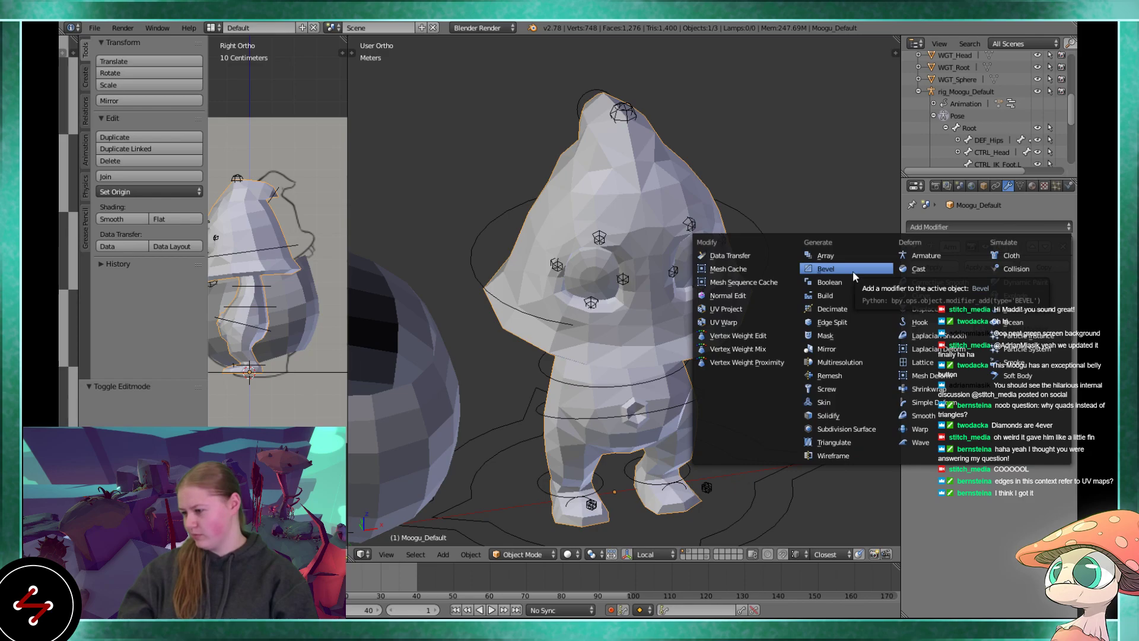
click(849, 311)
middle_drag(782, 407, 762, 388)
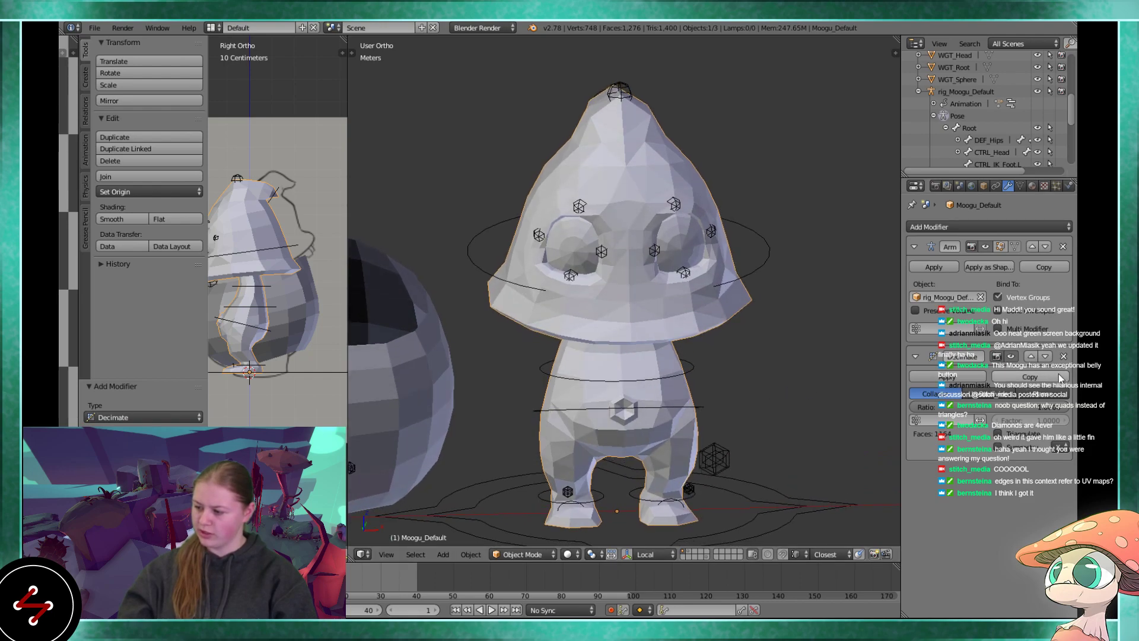
click(999, 396)
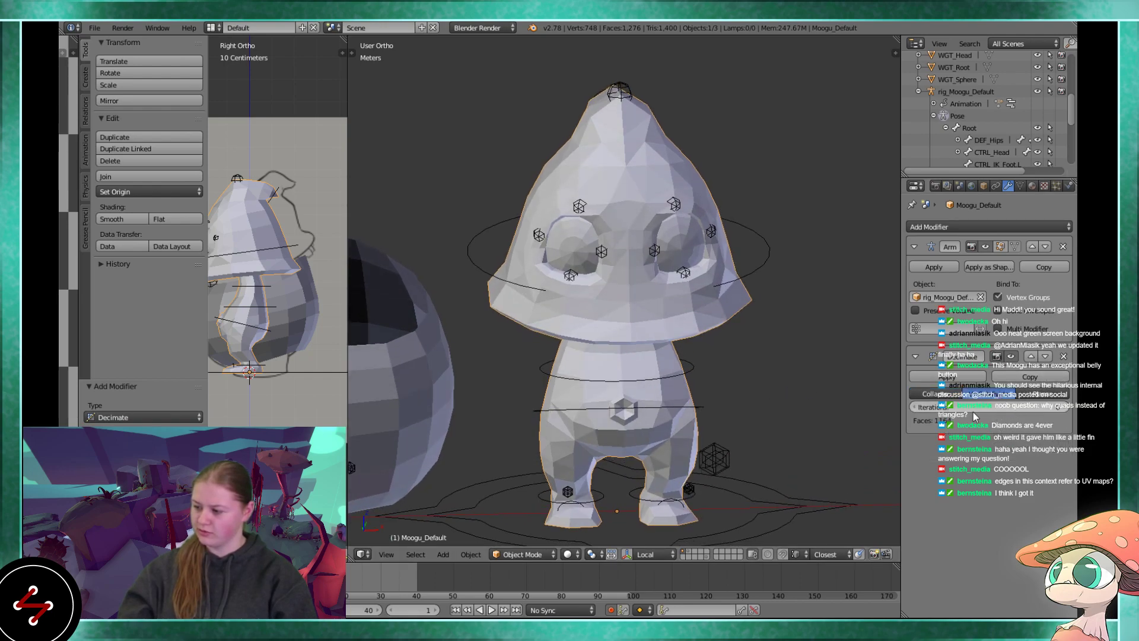
drag(1049, 413, 1064, 414)
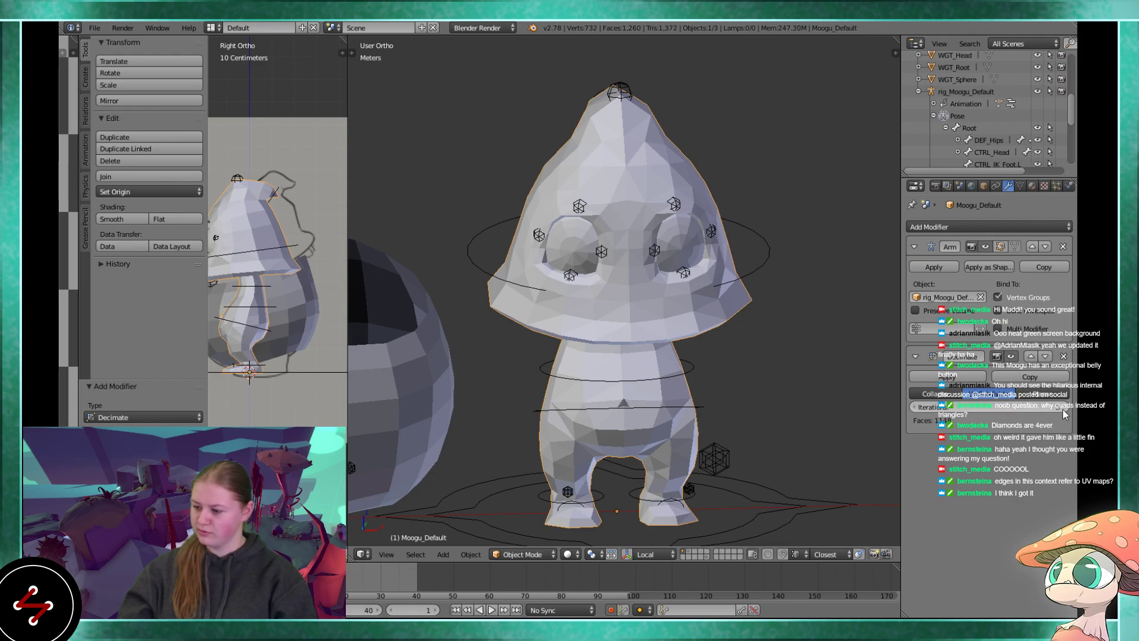
click(1064, 356)
- Try to add a loop cut around Moogu_Default's hat brim in front view, and return to Object Mode
key(Tab)
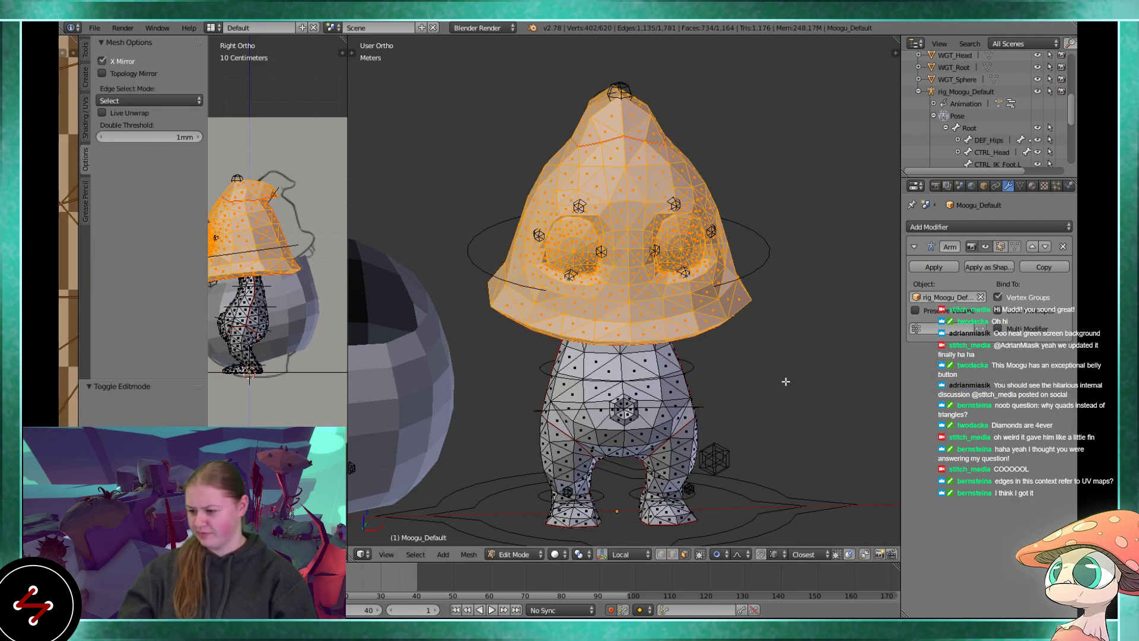
key(Tab)
key(KP_1)
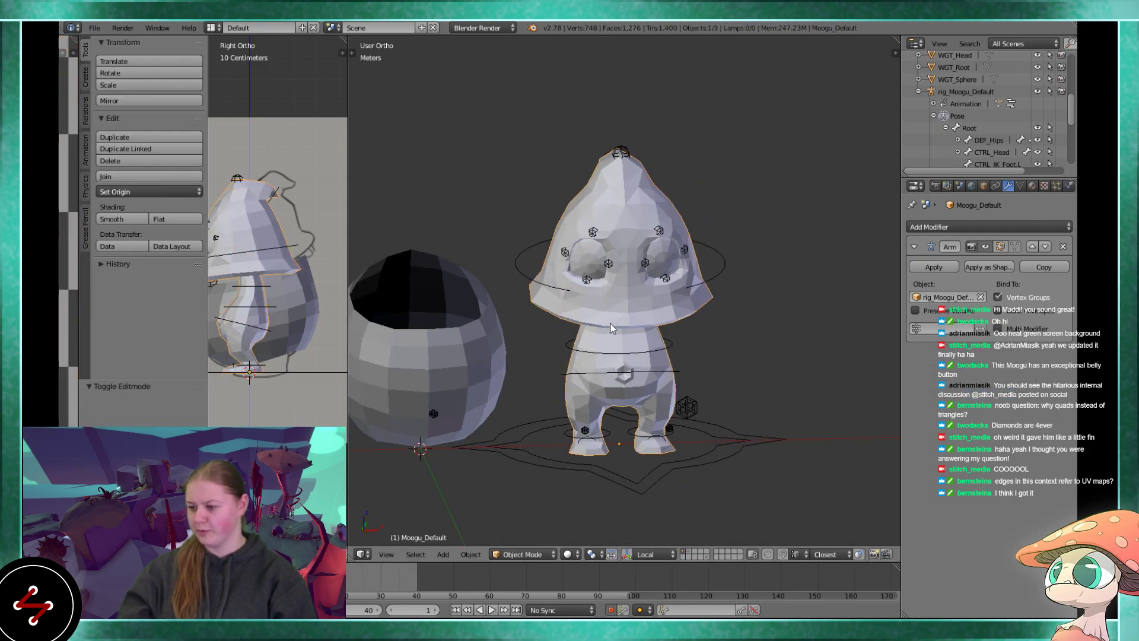
key(Tab)
scroll(651, 264, up, 6)
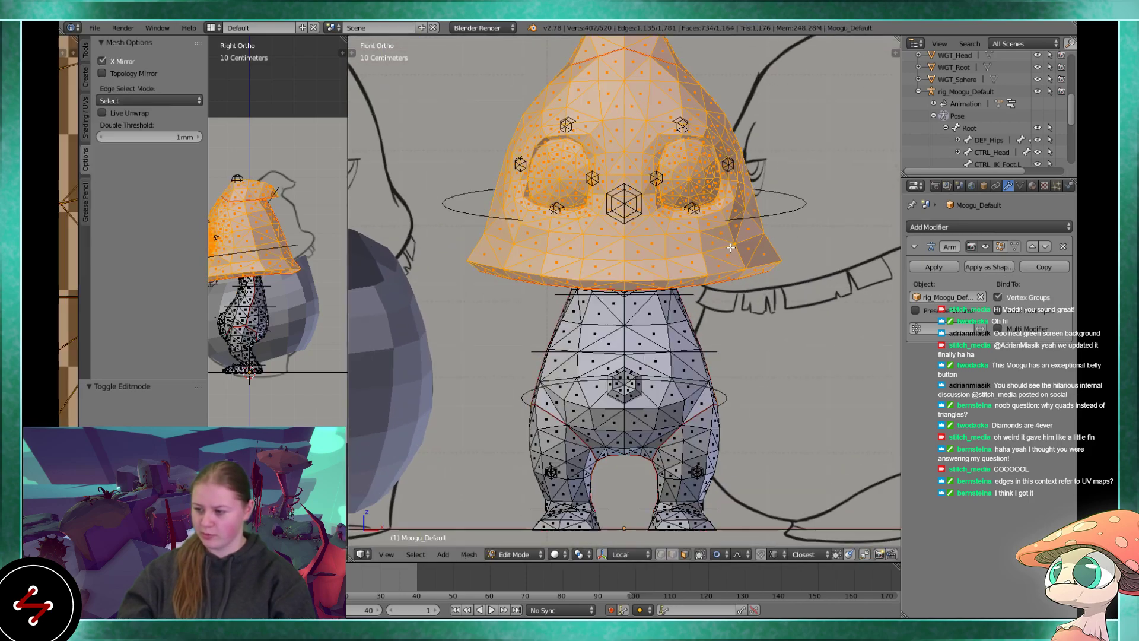
scroll(651, 264, up, 3)
key(ctrl+r)
right_click(661, 341)
right_click(636, 350)
scroll(624, 357, down, 3)
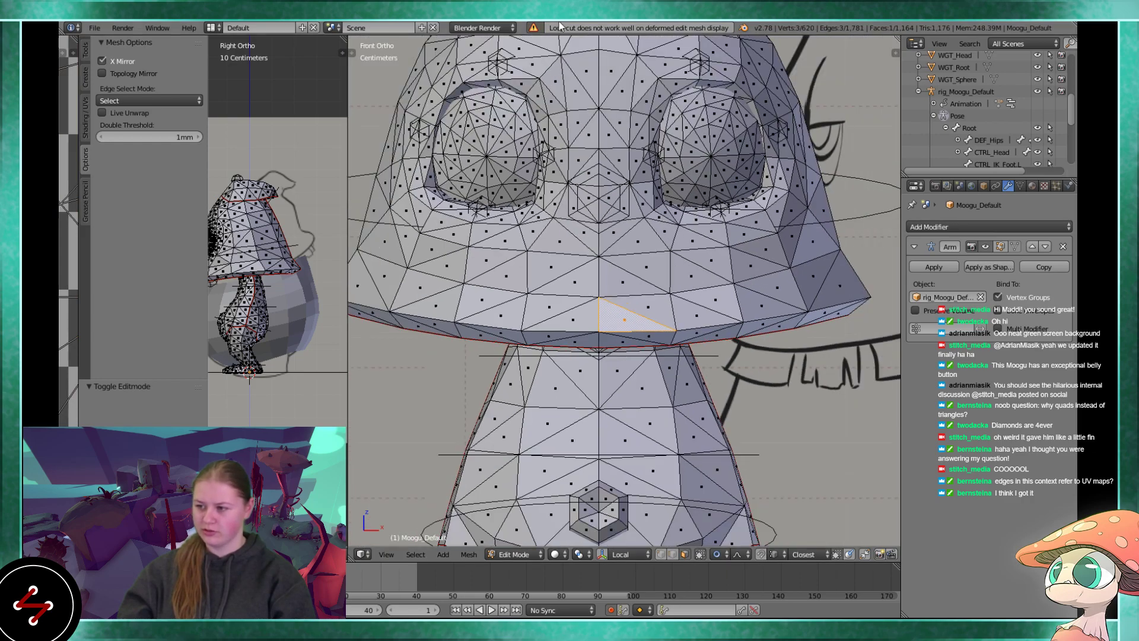
key(Tab)
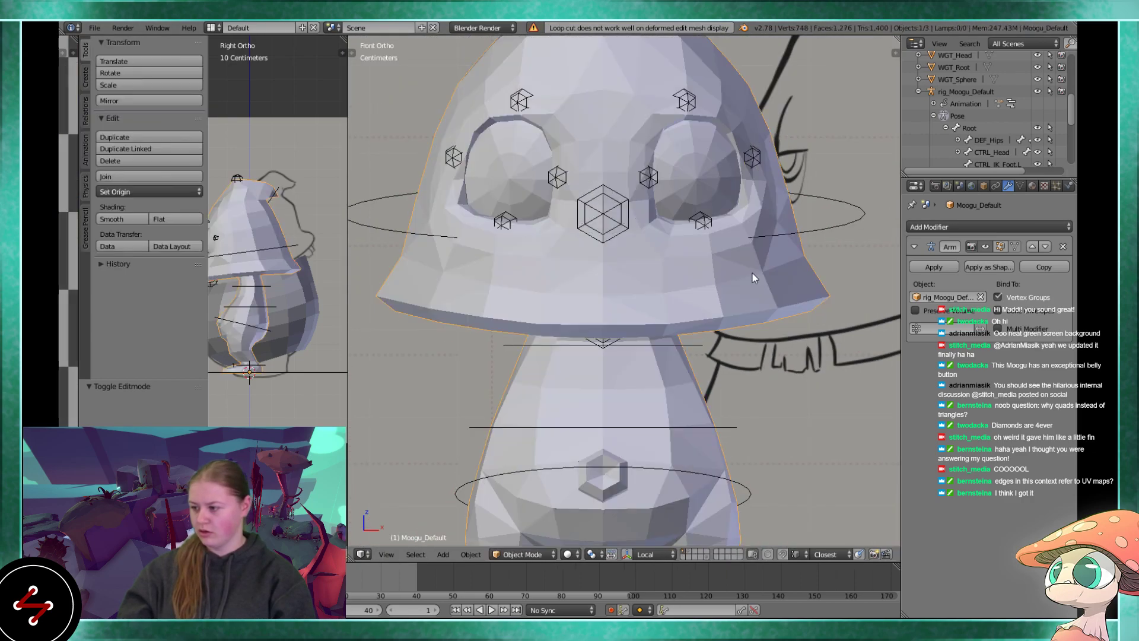
- Hide the Moogu_Default mesh, set its rig to Object Mode and hide the rig as well
scroll(736, 285, up, 2)
scroll(588, 342, down, 1)
scroll(597, 351, up, 3)
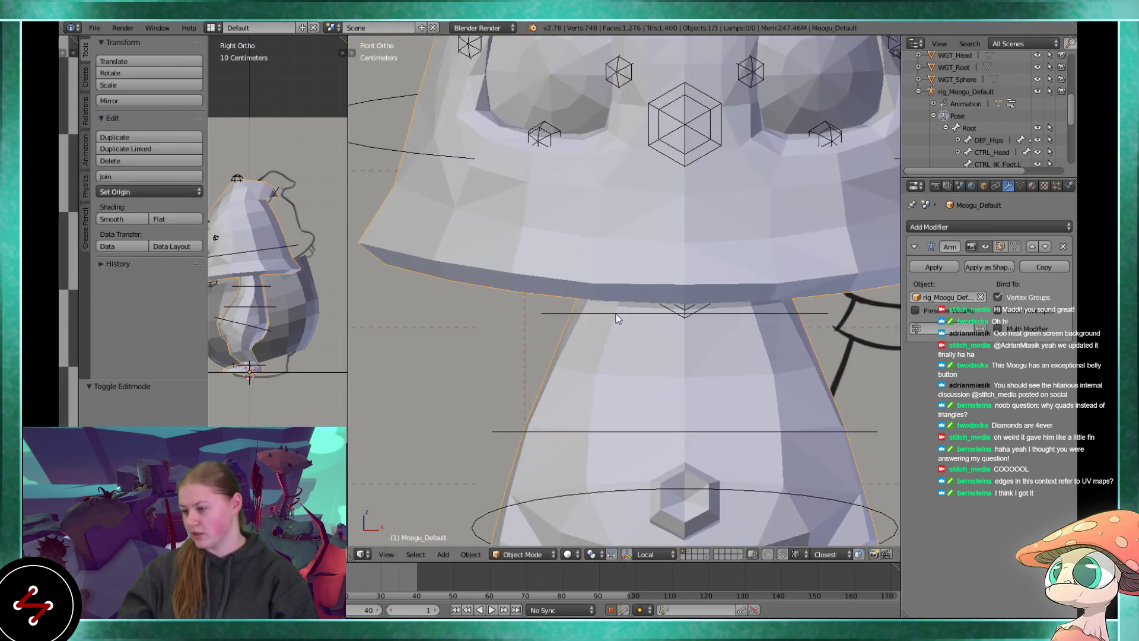
scroll(649, 308, up, 1)
scroll(640, 334, down, 8)
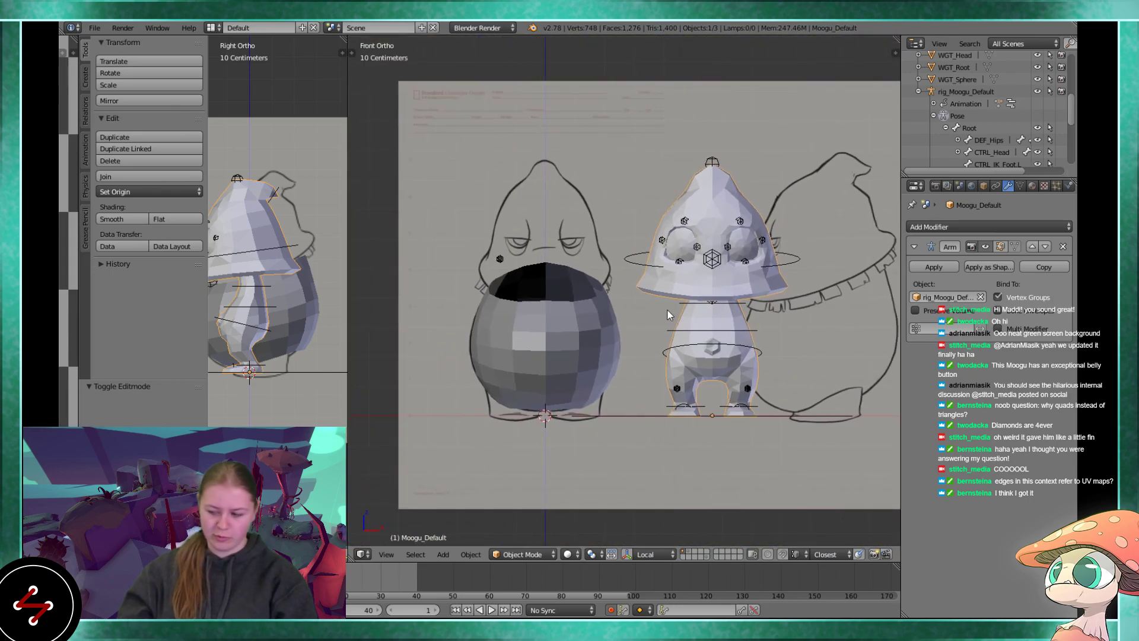
key(h)
ctrl+scroll(566, 308, down, 1)
right_click(685, 253)
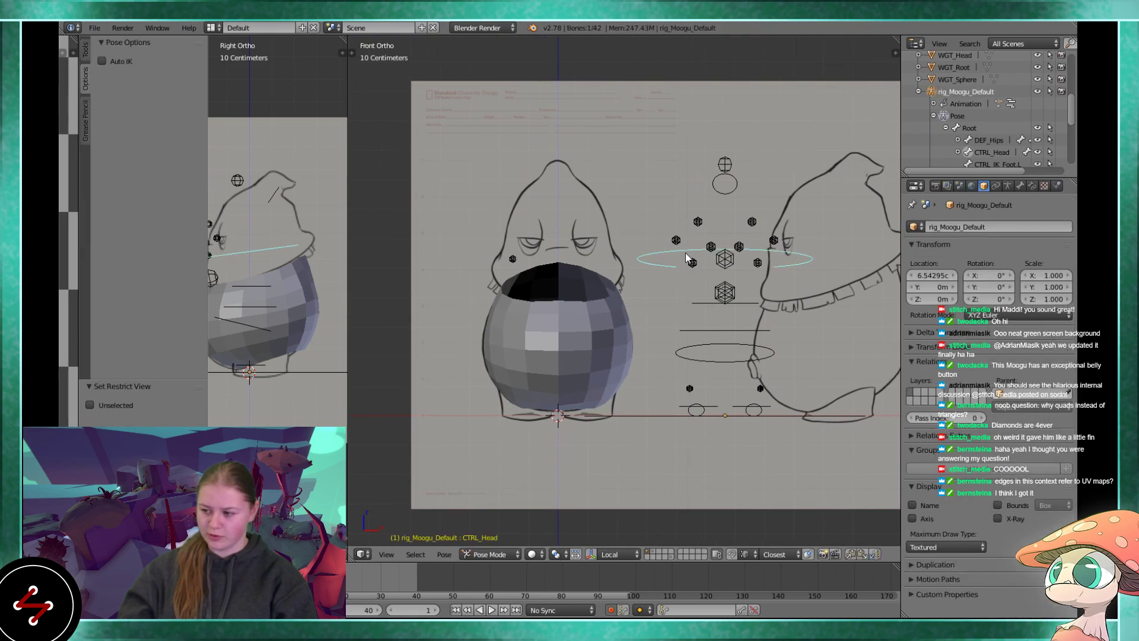
click(481, 553)
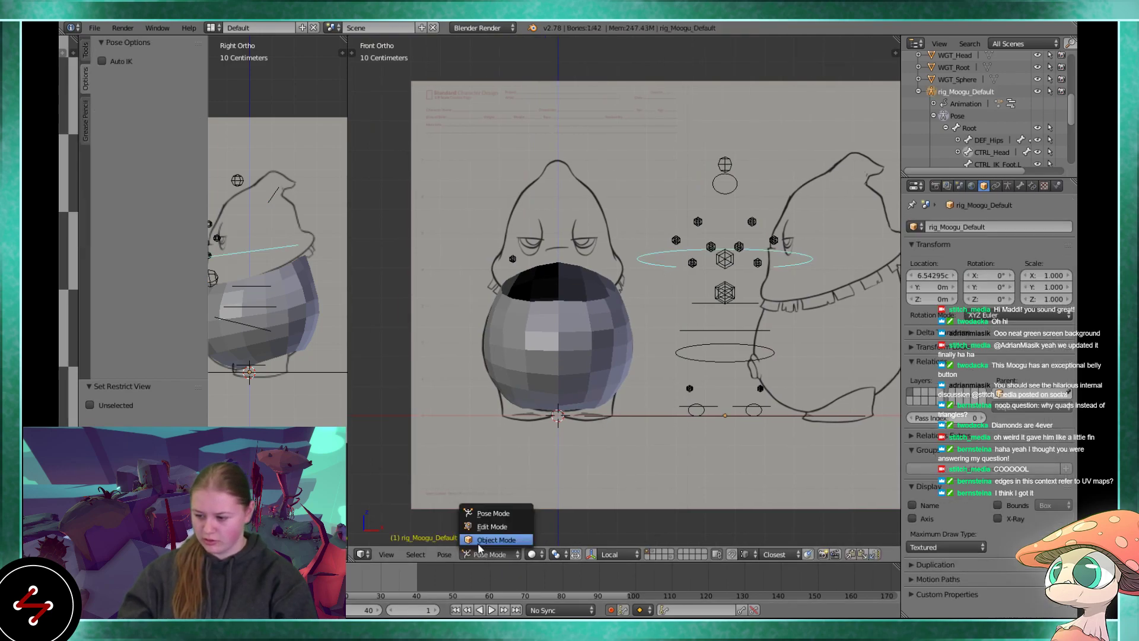
click(478, 540)
key(h)
- Open the HeavyMoogu mesh for editing and select the edge loop around the body's open top rim
right_click(515, 318)
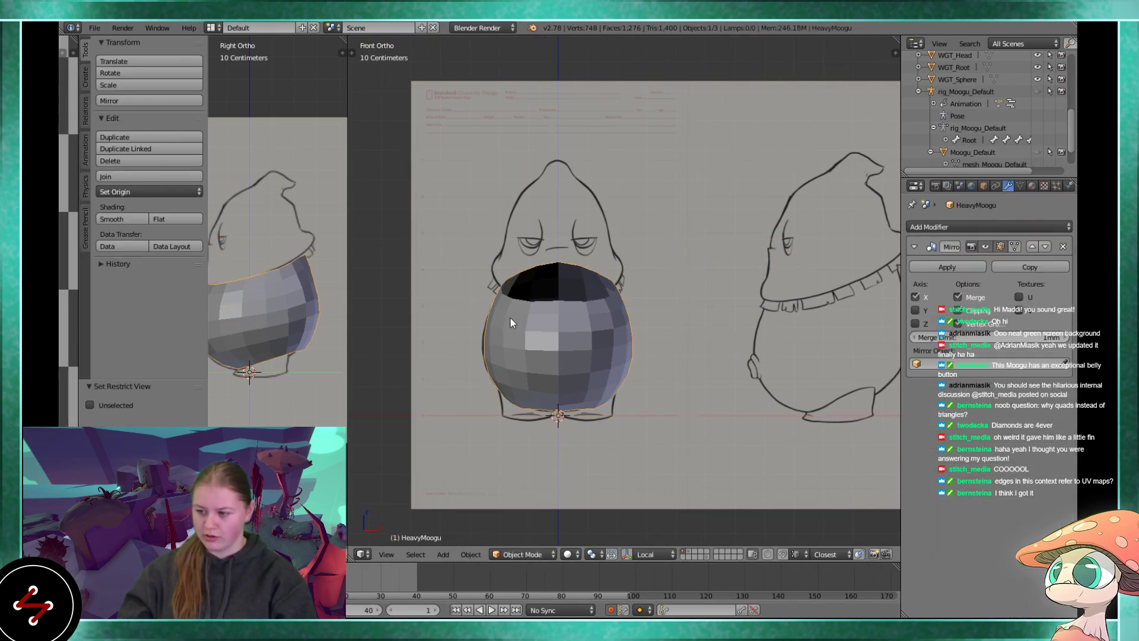
scroll(522, 316, up, 4)
key(Tab)
shift+middle_drag(586, 303, 602, 348)
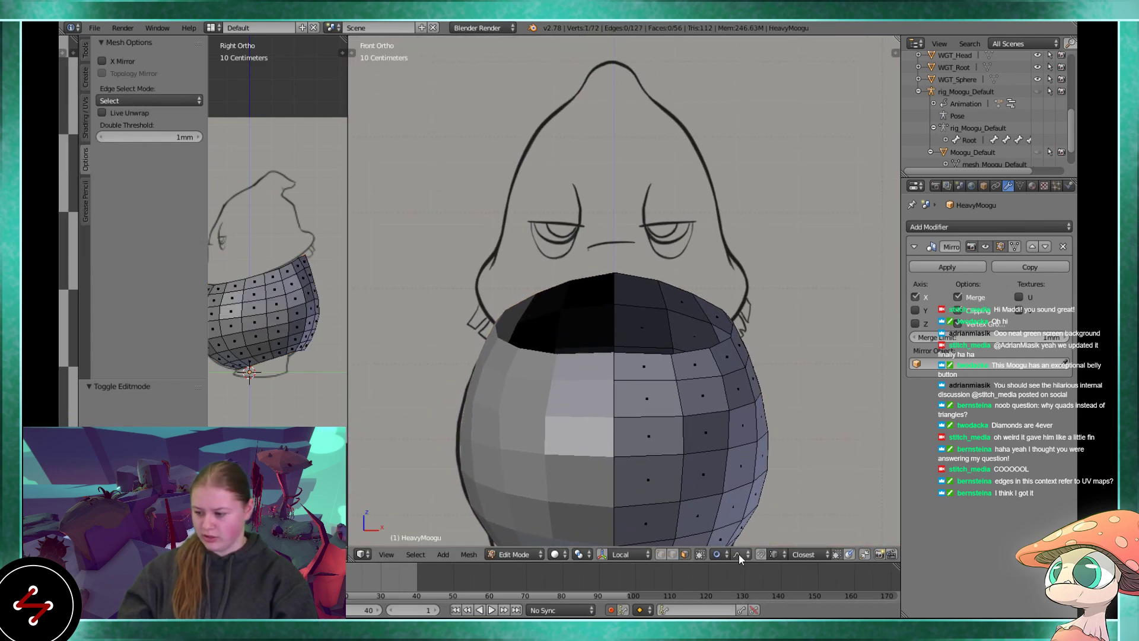
alt+right_click(636, 357)
scroll(622, 350, down, 2)
scroll(257, 274, down, 2)
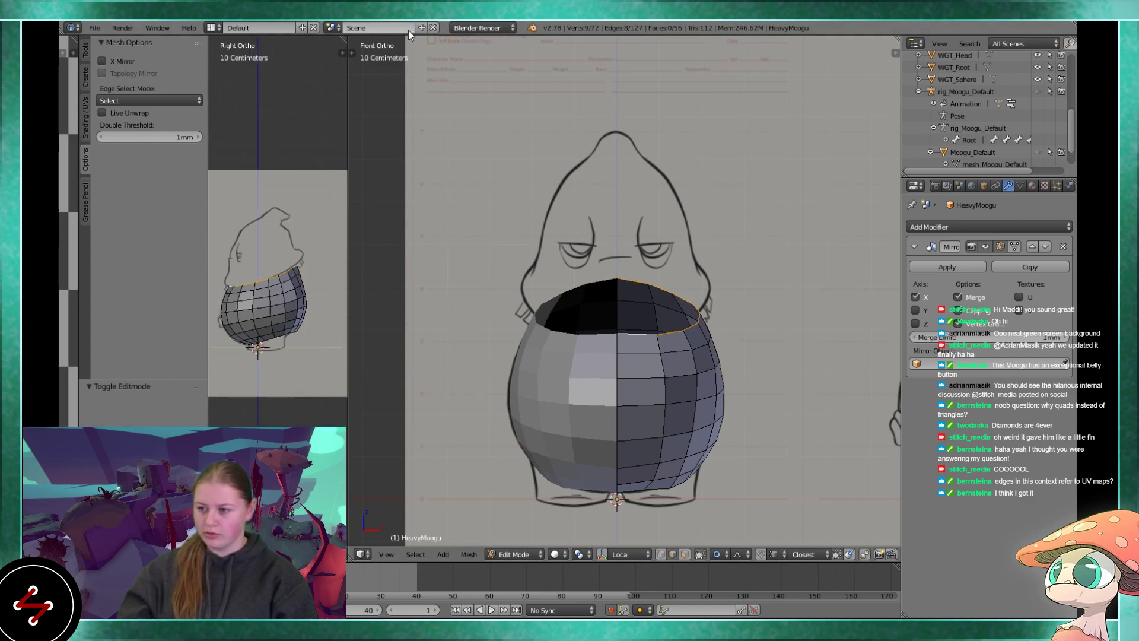
- Widen the right-side viewport to about the same width as the front view and frame the heavy body's side sketch
click(353, 78)
drag(348, 88, 541, 88)
scroll(369, 254, up, 7)
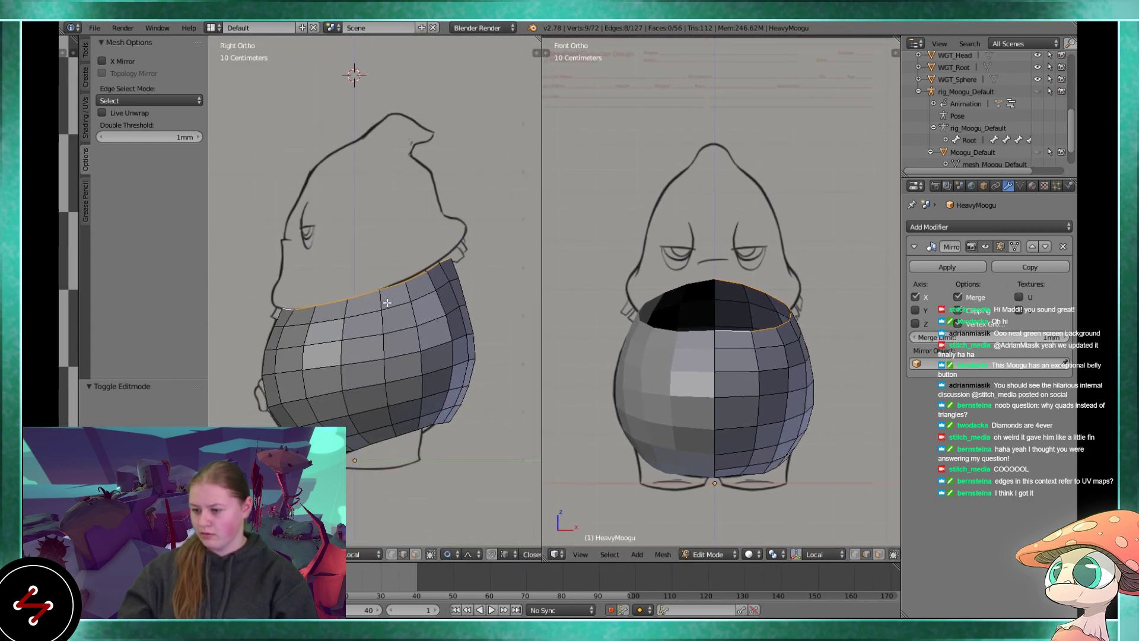
- Extrude the body's open rim upward and scale the new edge loop outward by 1.297 to form a collar
key(e)
key(s)
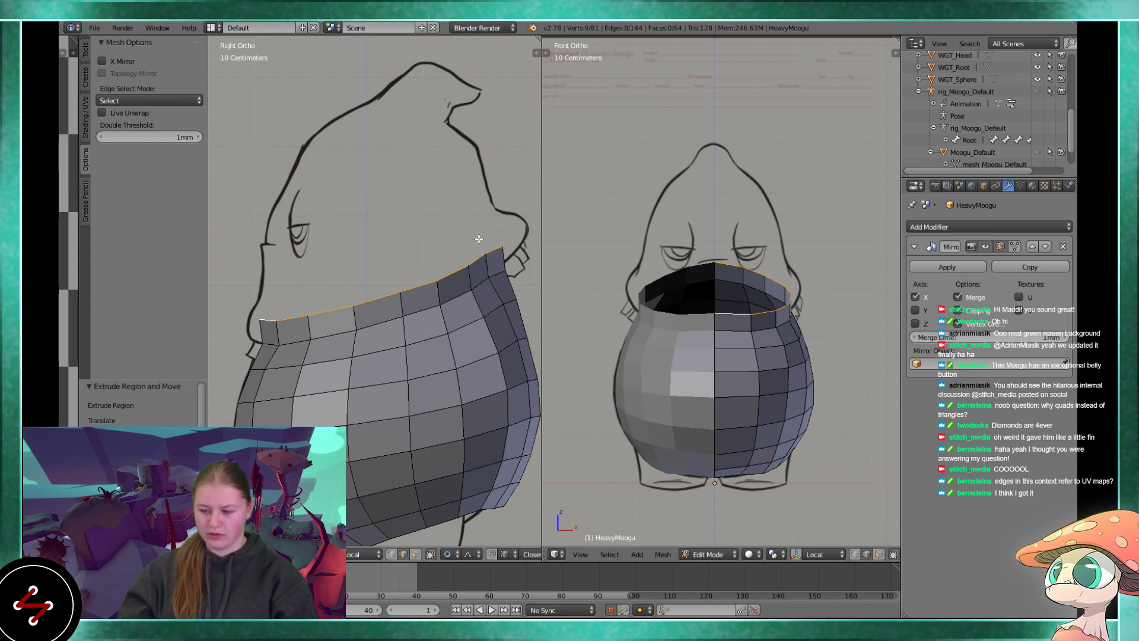
click(494, 204)
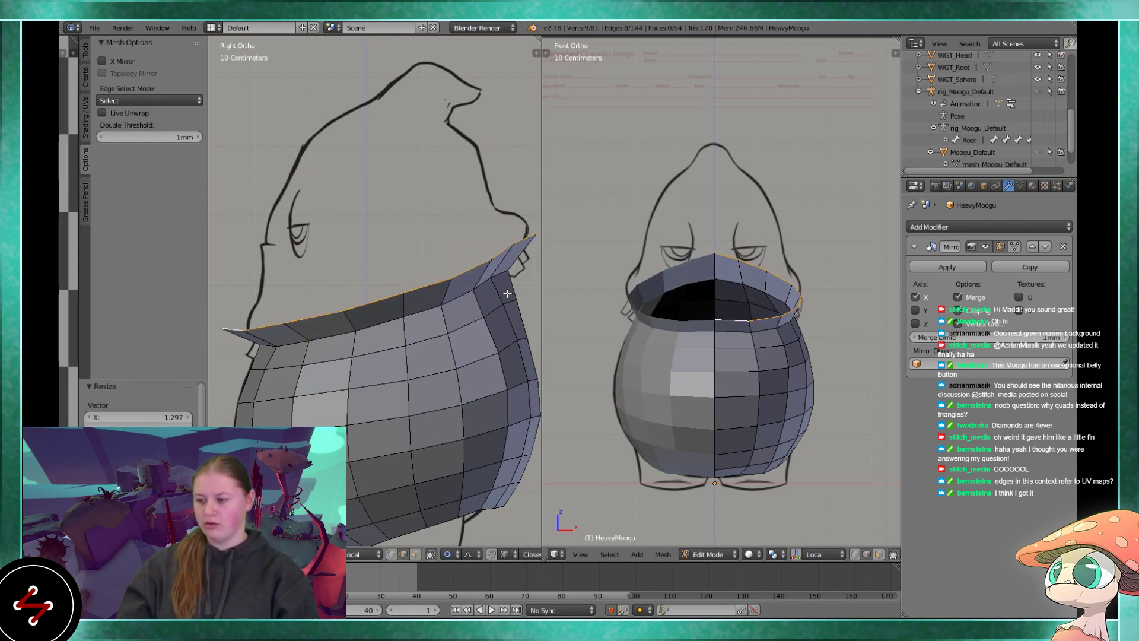
shift+middle_drag(453, 374, 402, 383)
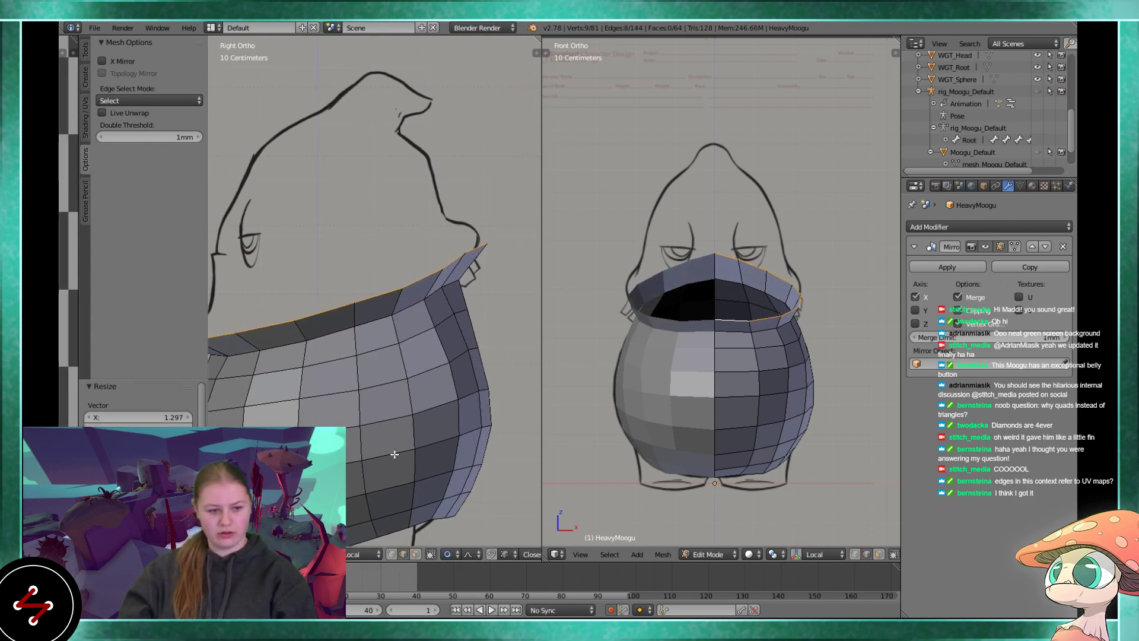
- Switch to vertex selection and reposition the vertices along the upper back just below the flared collar in side view
click(392, 554)
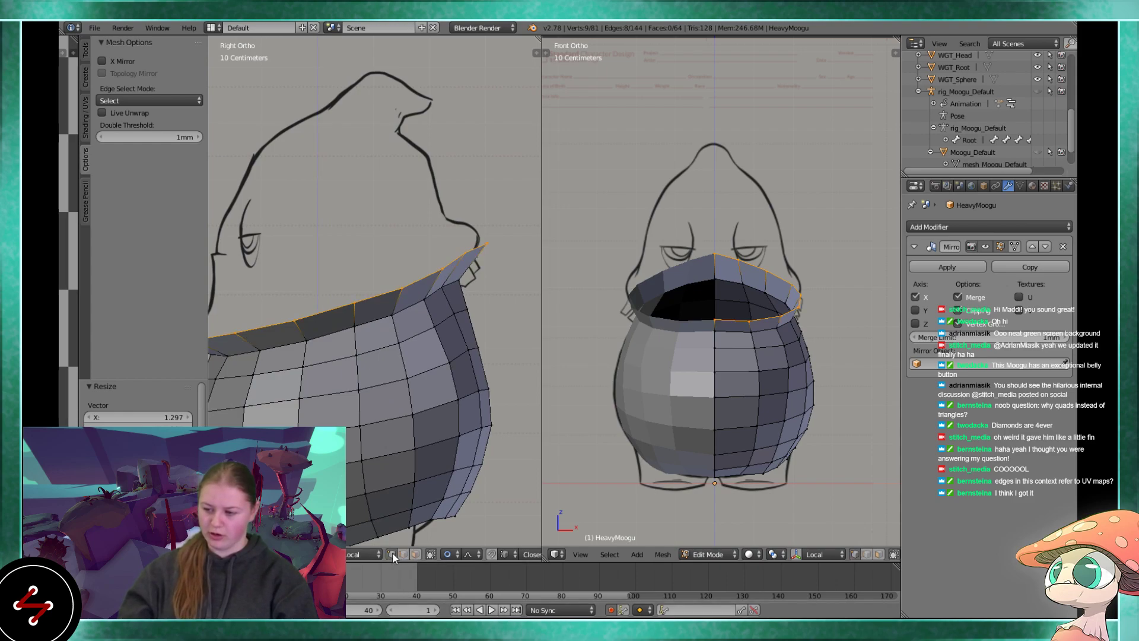
right_click(447, 271)
scroll(464, 271, up, 2)
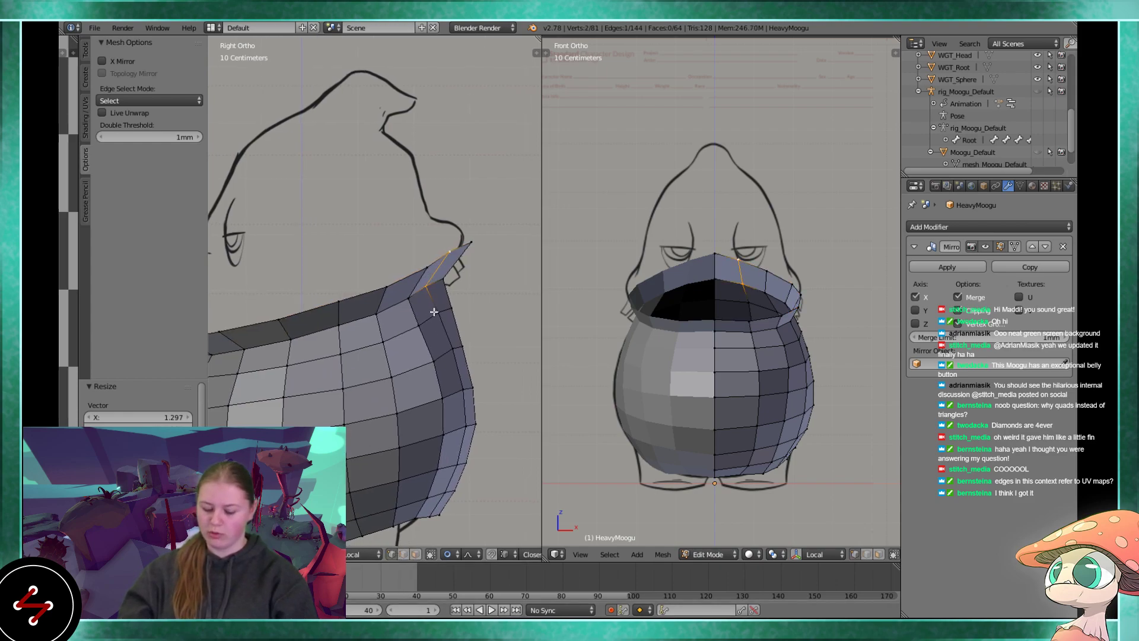
key(g)
click(439, 318)
right_click(476, 323)
key(g)
click(476, 330)
right_click(466, 324)
key(g)
click(483, 381)
scroll(483, 467, down, 2)
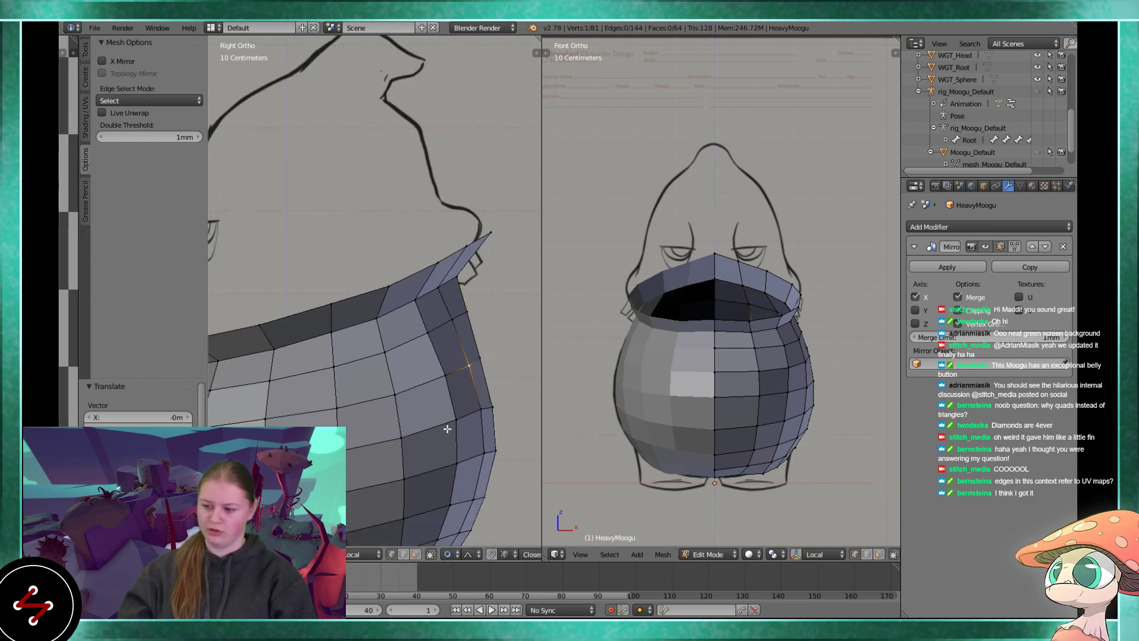
- Adjust the next vertex down the back outline with proportional editing in side view
shift+middle_drag(447, 422, 461, 394)
right_click(518, 373)
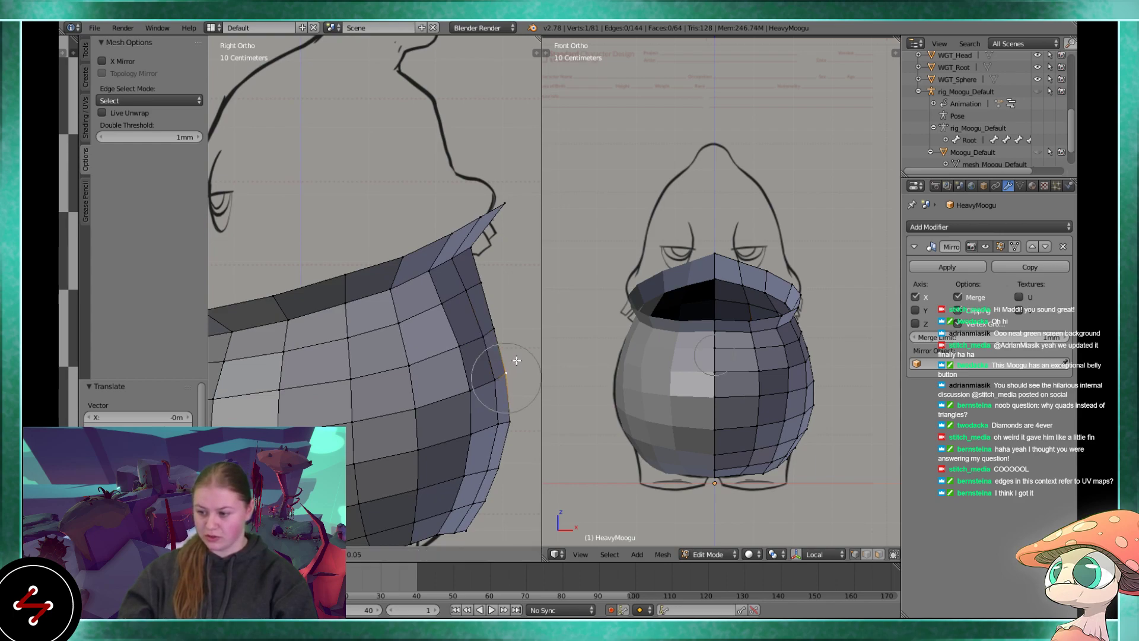
scroll(419, 395, down, 1)
shift+middle_drag(417, 373, 458, 425)
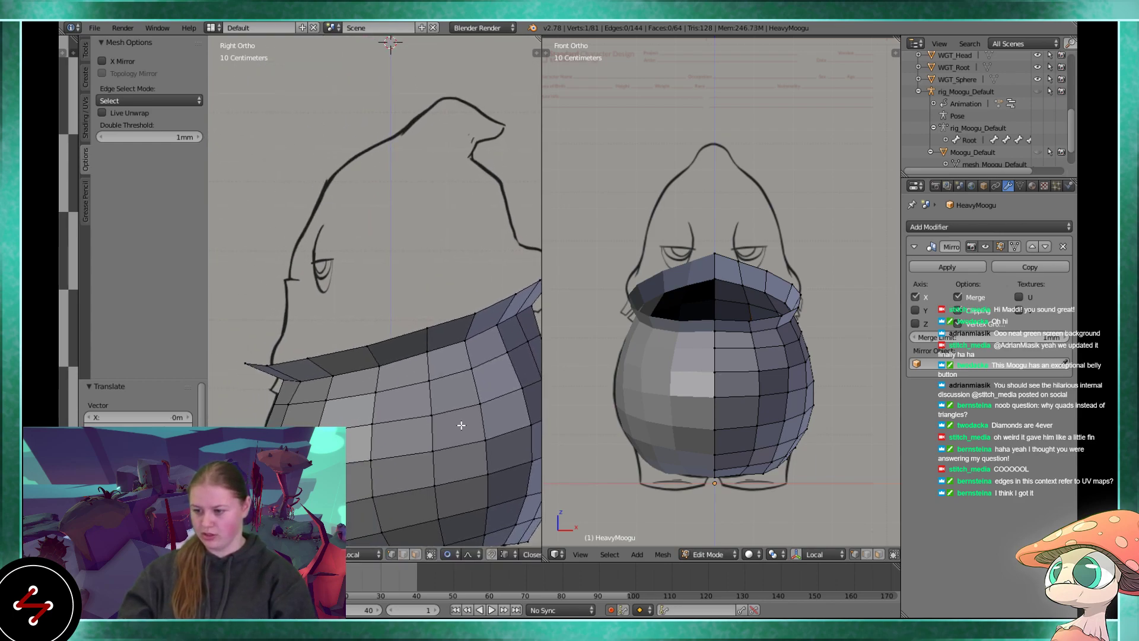
- Extrude the collar's open edge loop upward and scale the new loop by 0.910
alt+right_click(399, 326)
scroll(403, 320, down, 1)
scroll(421, 328, up, 2)
mouse_move(425, 336)
shift+middle_down()
mouse_move(349, 272)
mouse_move(442, 336)
shift+middle_up()
key(e)
key(s)
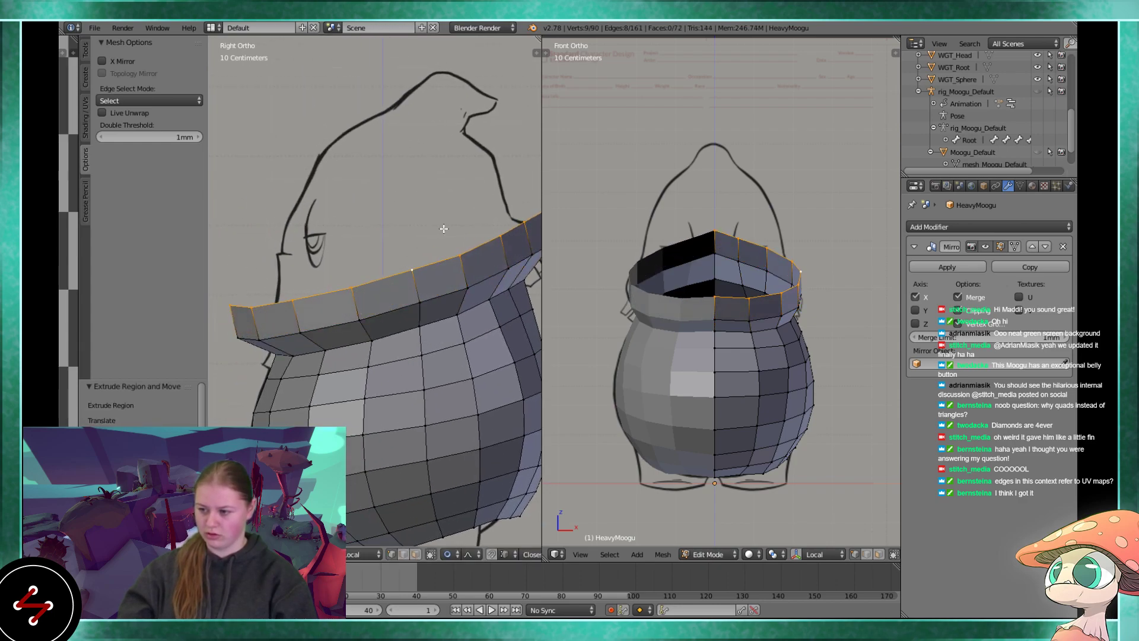
click(641, 283)
- In wireframe front view, move the collar's flared loop and its top loop to fit the hat brim in the sketch
scroll(747, 353, up, 3)
key(z)
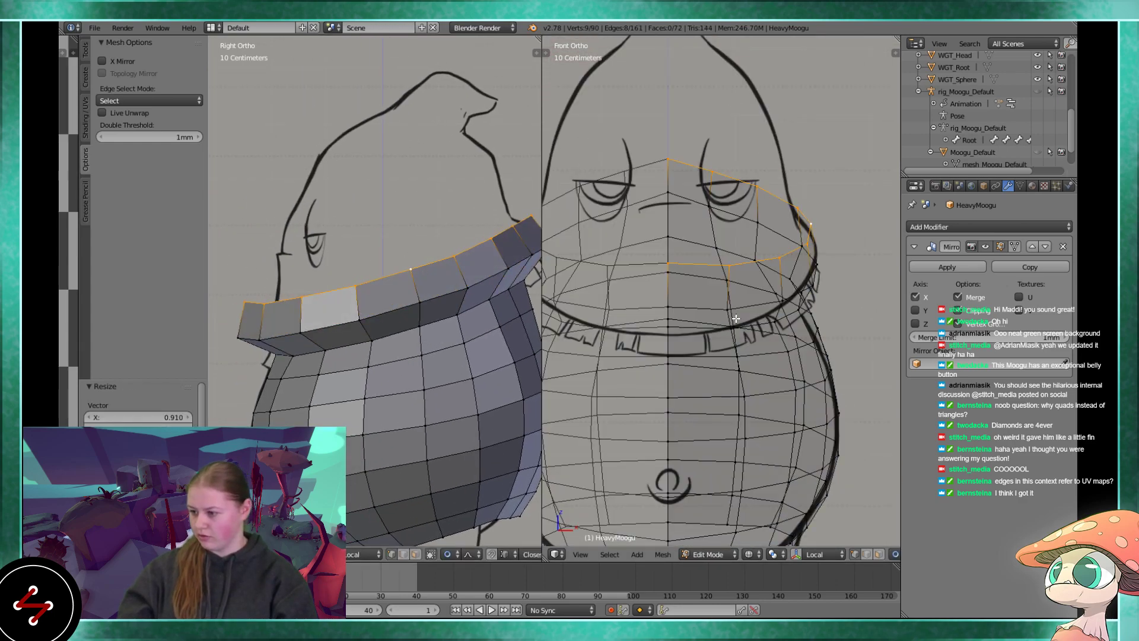
key(g)
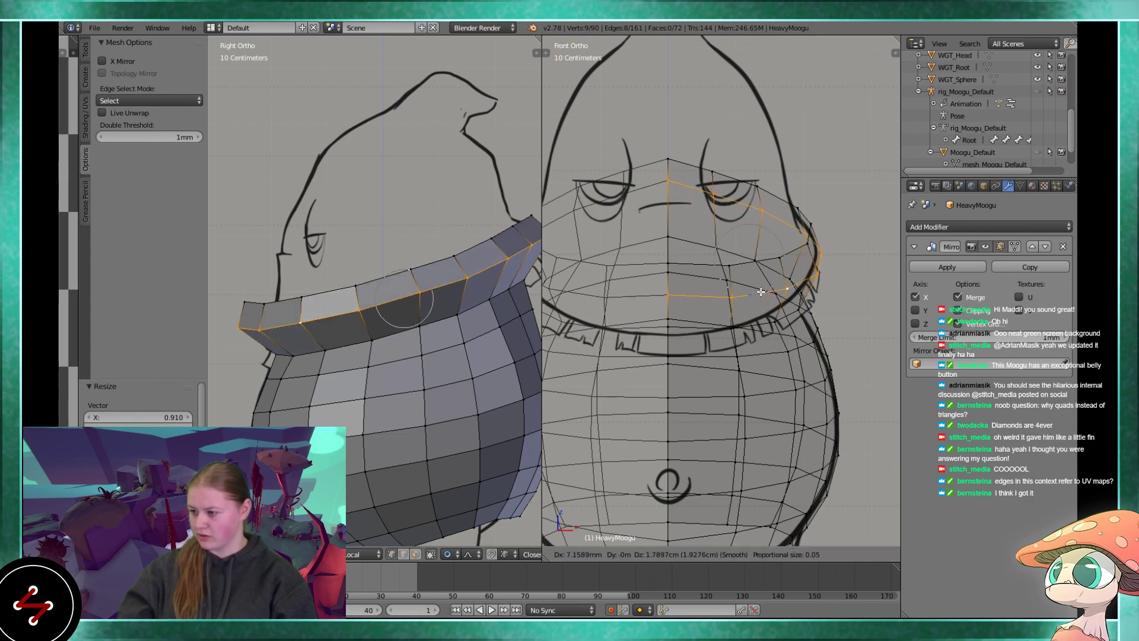
click(758, 295)
shift+middle_drag(740, 298, 761, 380)
alt+right_click(760, 336)
alt+right_click(770, 344)
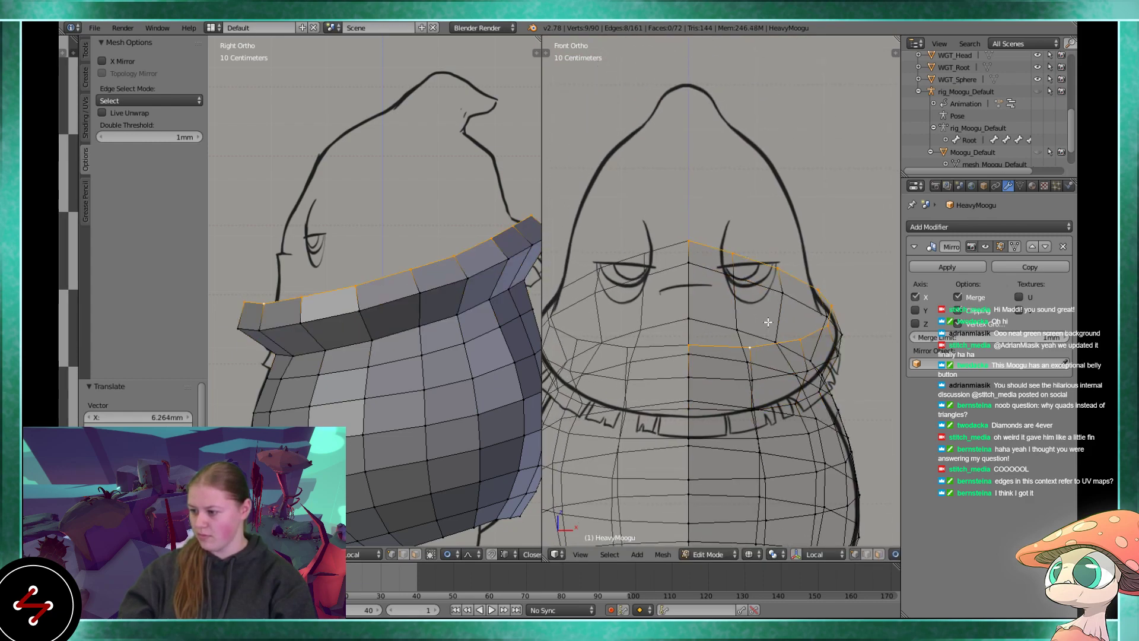
key(g)
click(761, 324)
- Scale the flared loop by 0.917 along Y and move it onto the hat brim's outline in the side sketch
mouse_move(431, 321)
shift+middle_down()
mouse_move(385, 319)
mouse_move(451, 314)
shift+middle_up()
alt+right_click(392, 286)
key(s)
right_click(405, 293)
key(z)
scroll(502, 308, down, 1)
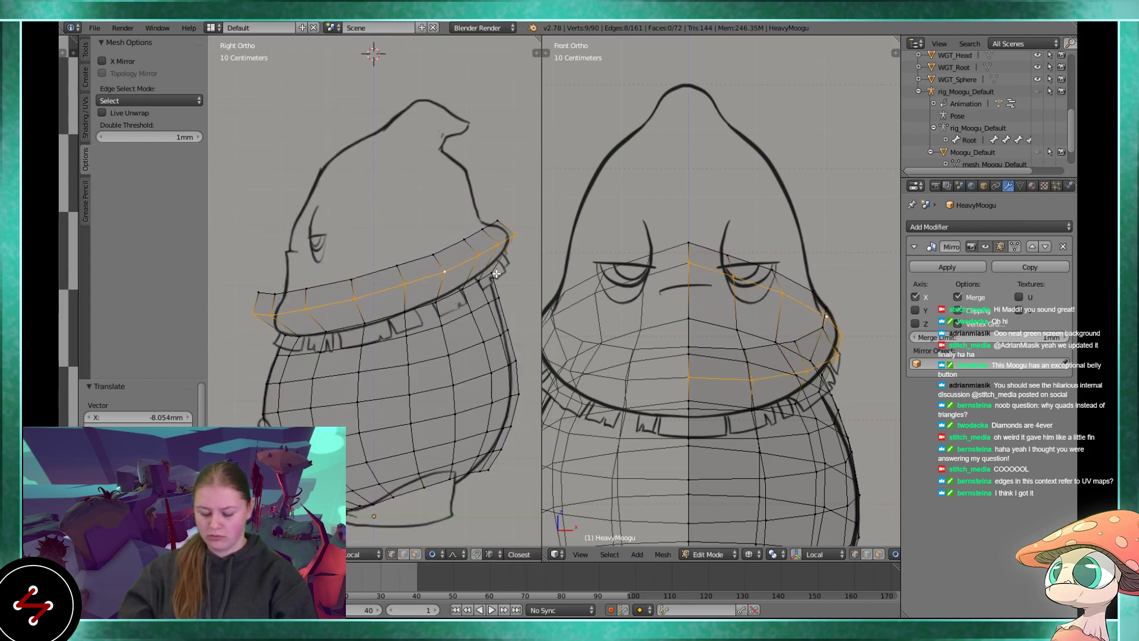
key(s)
key(y)
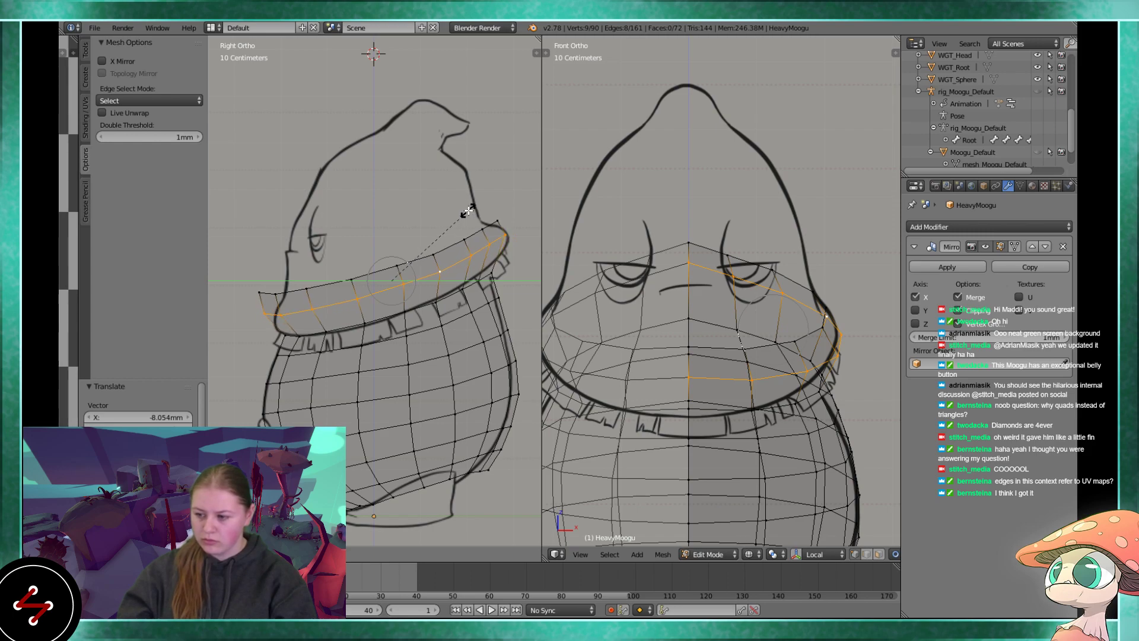
click(482, 224)
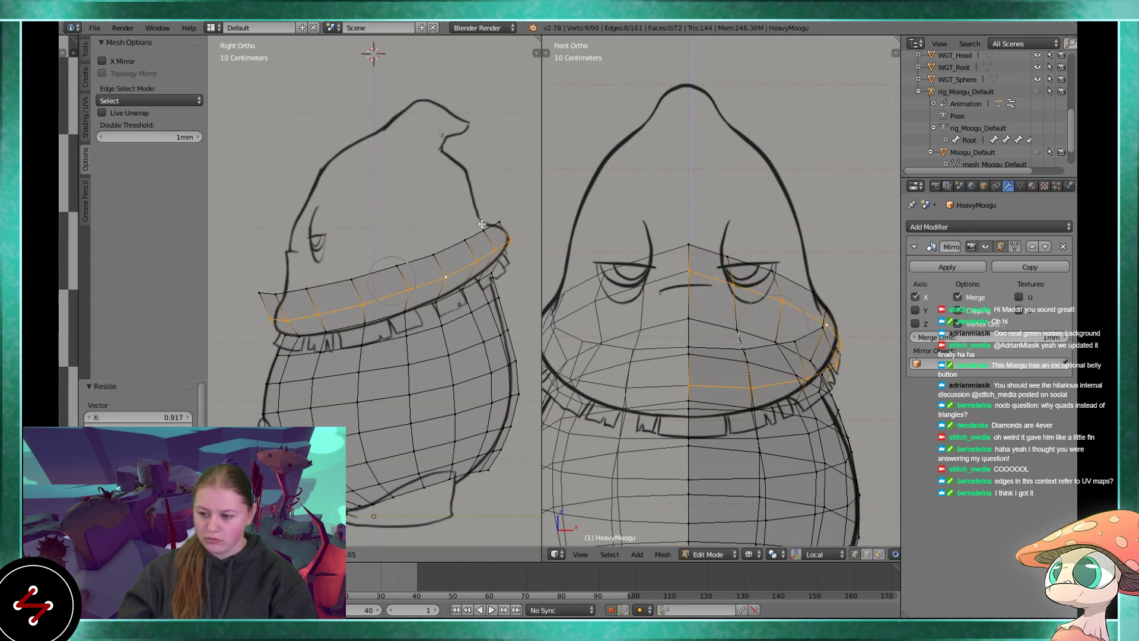
key(g)
click(418, 259)
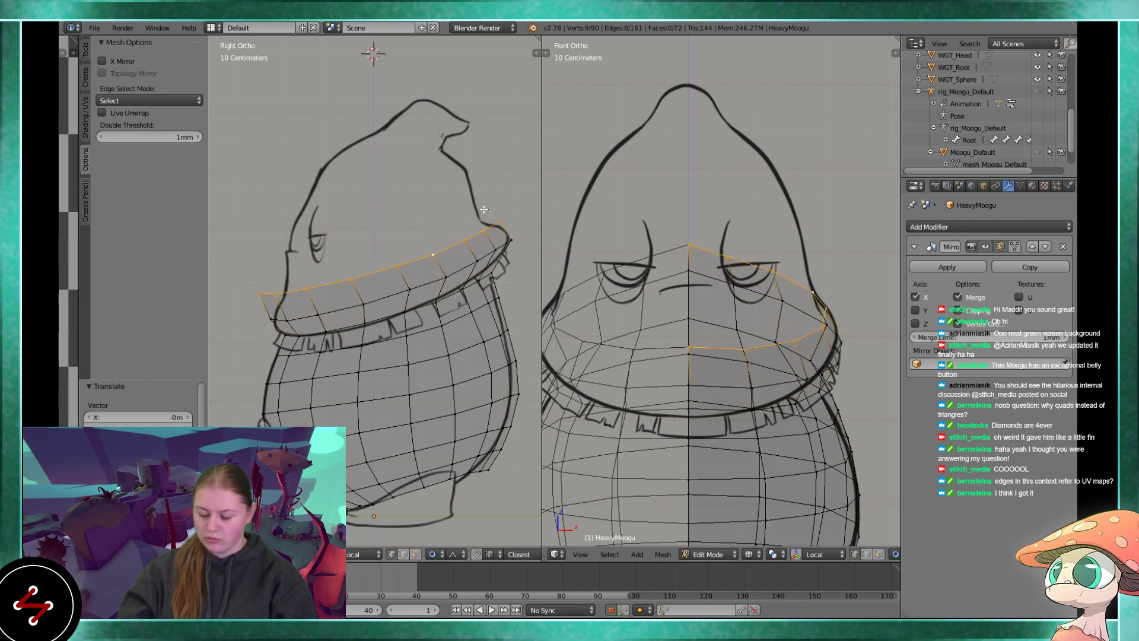
- Scale the collar's top loop by 0.907 along Y, reposition it against the side sketch, and scale it by 1.041
key(s)
key(y)
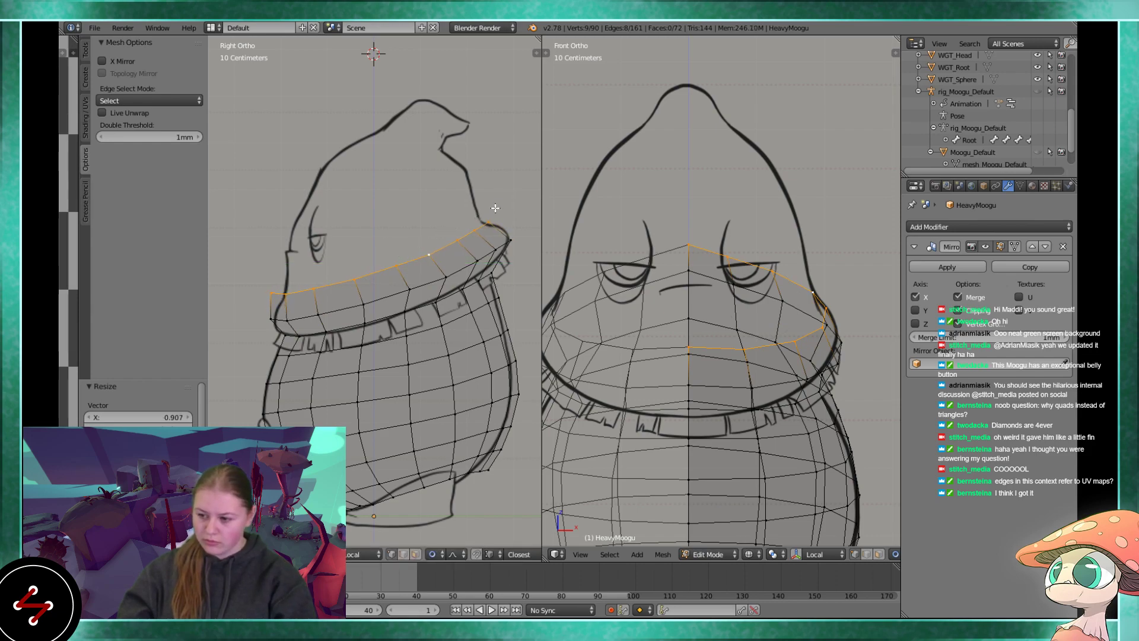
click(509, 210)
key(s)
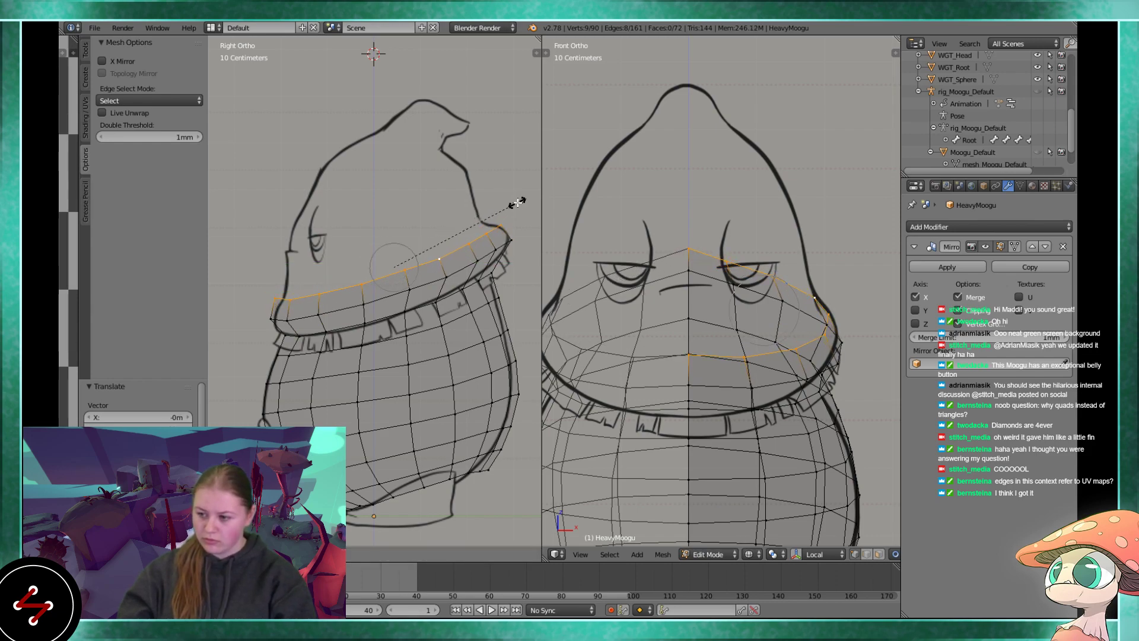
click(747, 359)
- Move the collar's top loop 5.22 mm along X to meet the hat outline in front view
shift+middle_drag(662, 313, 713, 302)
shift+middle_drag(797, 306, 752, 316)
scroll(834, 331, up, 1)
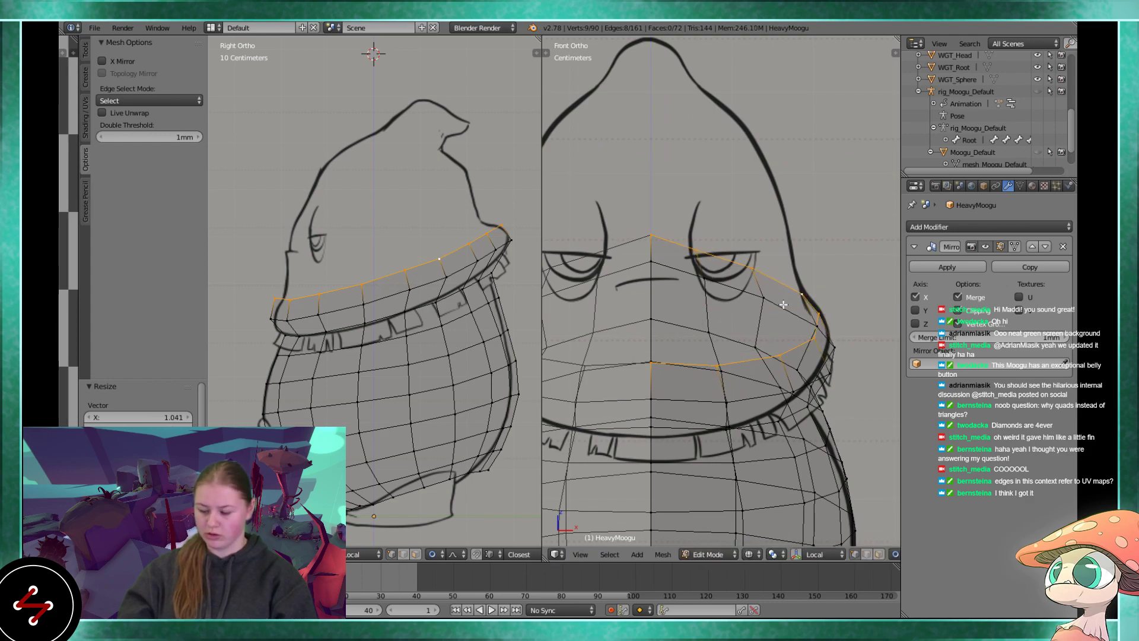
key(g)
key(x)
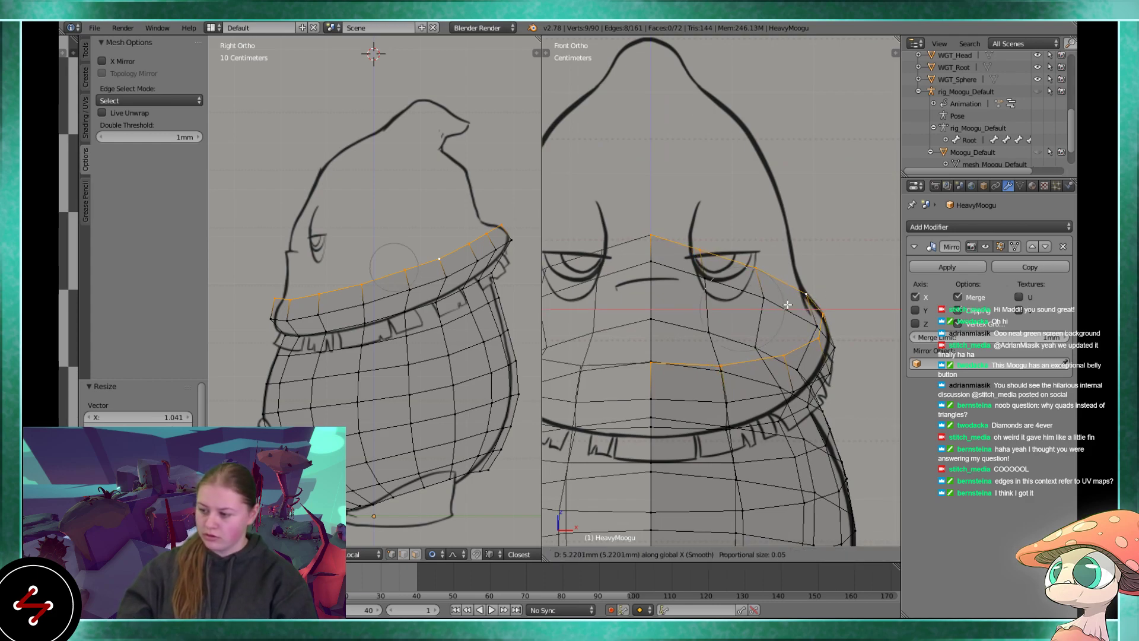
click(787, 304)
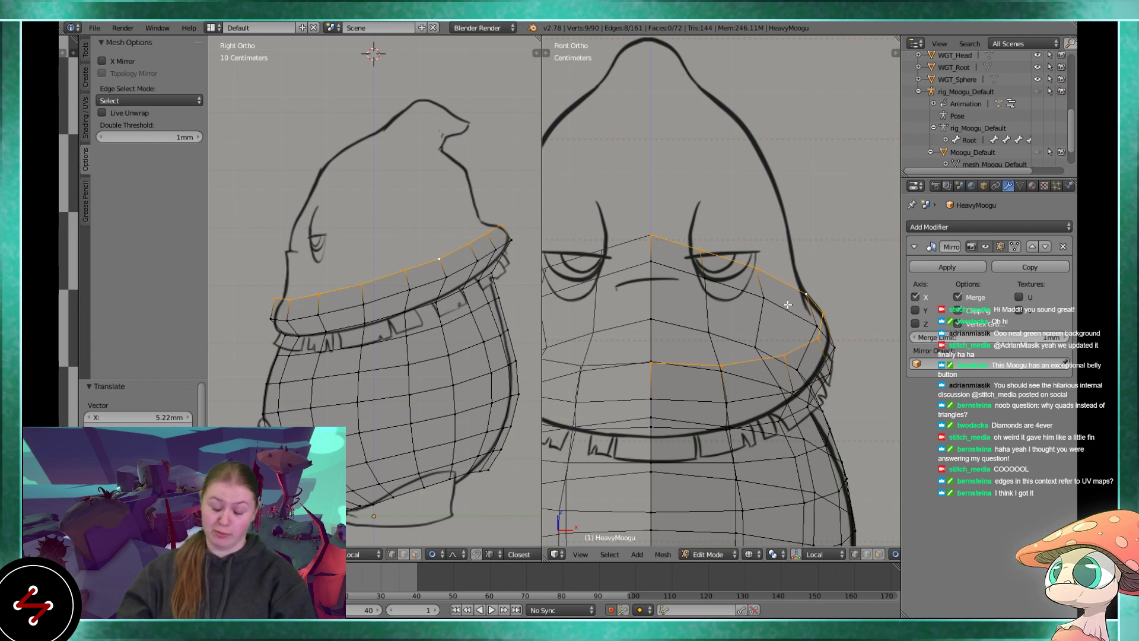
- Extrude the collar's top edge loop upward in side view toward the base of the hat's cone
scroll(787, 304, down, 2)
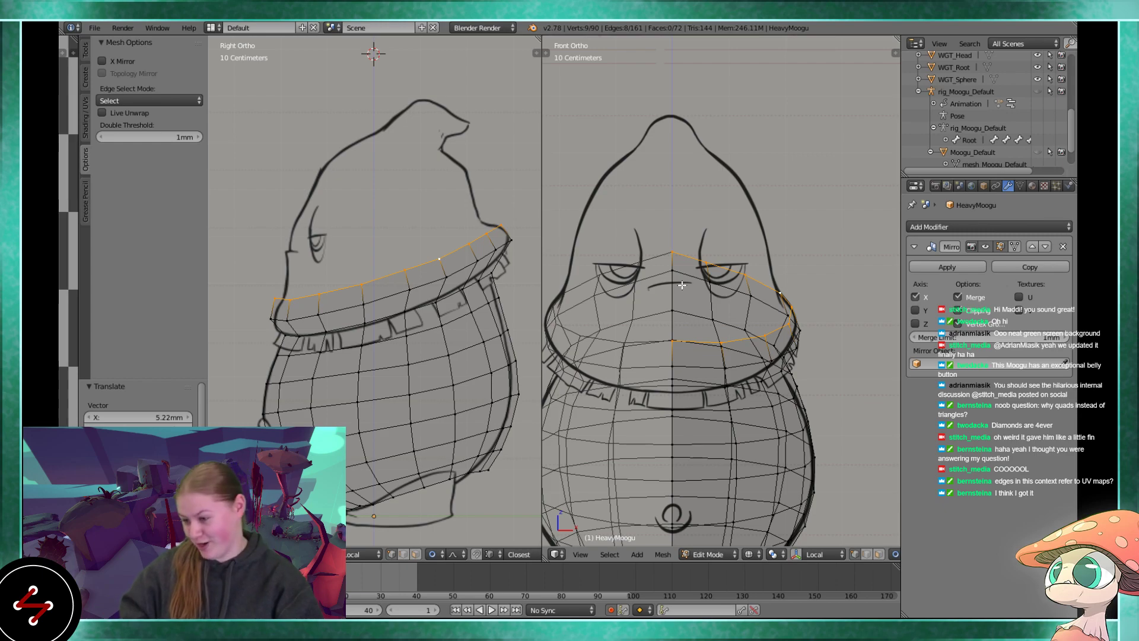
scroll(687, 338, up, 4)
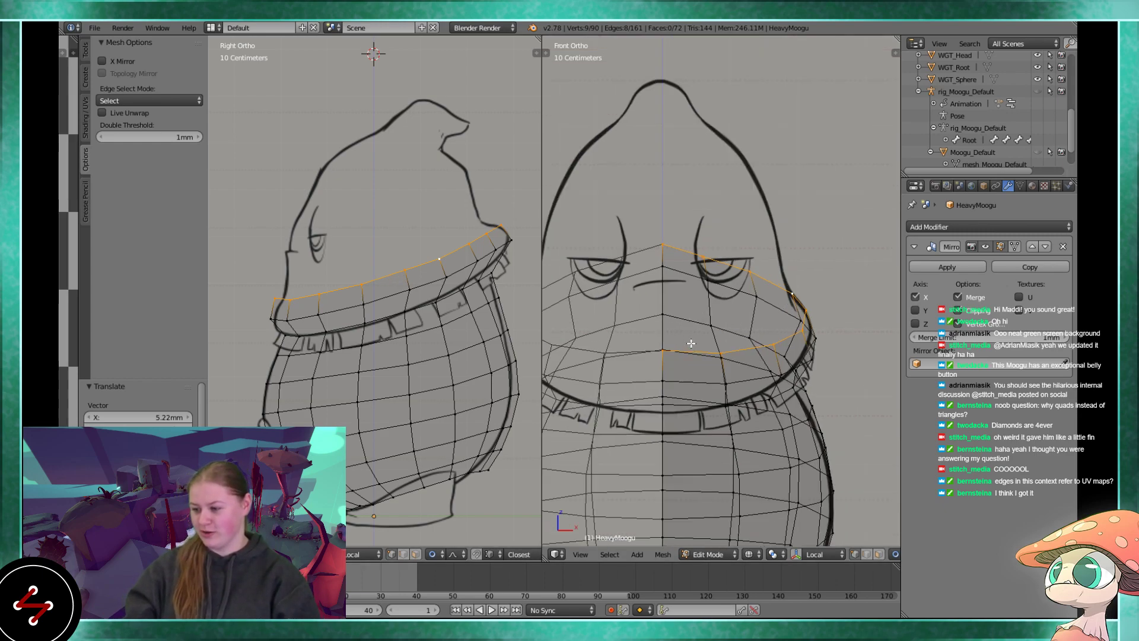
right_click(699, 233)
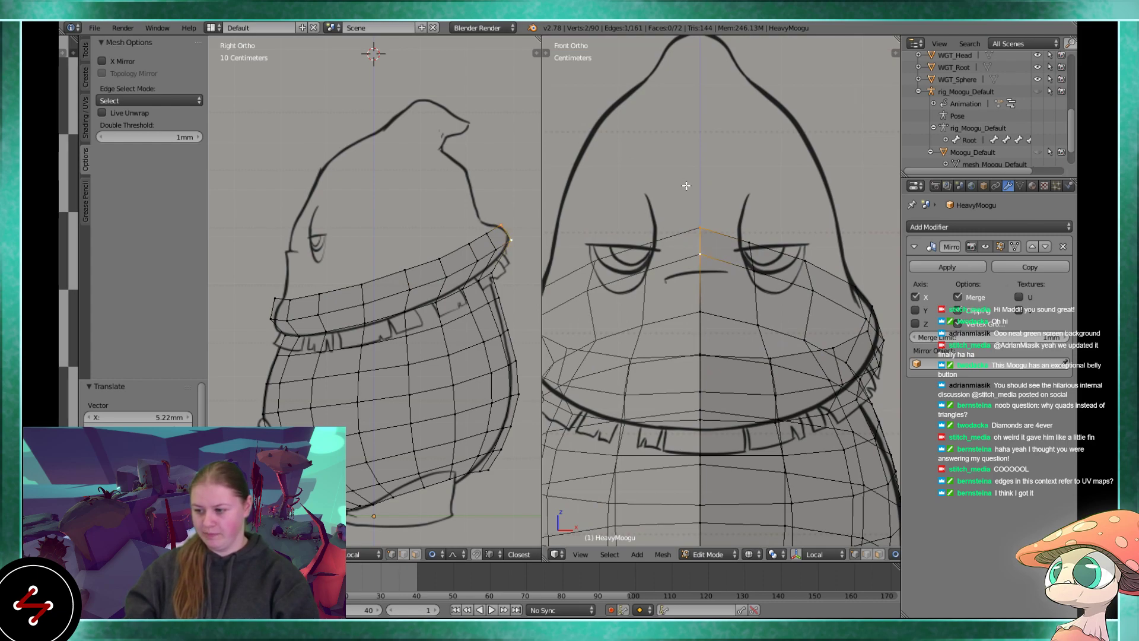
shift+middle_drag(342, 285, 360, 292)
alt+right_click(377, 287)
shift+middle_drag(426, 277, 365, 284)
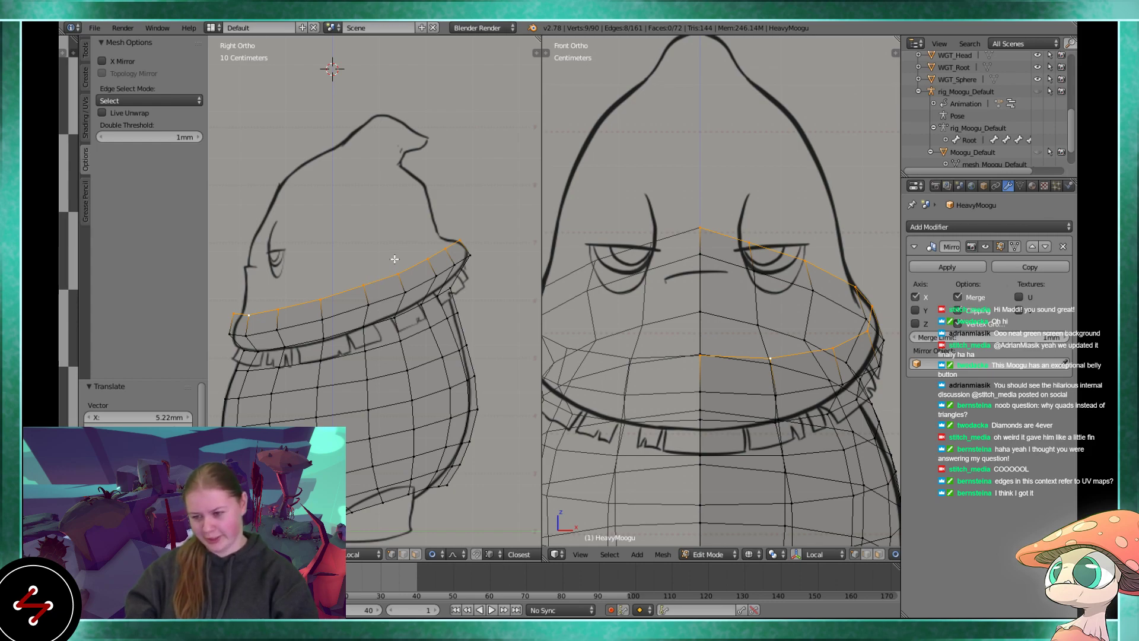
key(e)
click(469, 216)
- Fit the new top loop to the hat outline in side view and shift it about 1.16 cm inward in front view
key(g)
click(468, 211)
key(g)
click(465, 224)
scroll(774, 265, down, 2)
key(g)
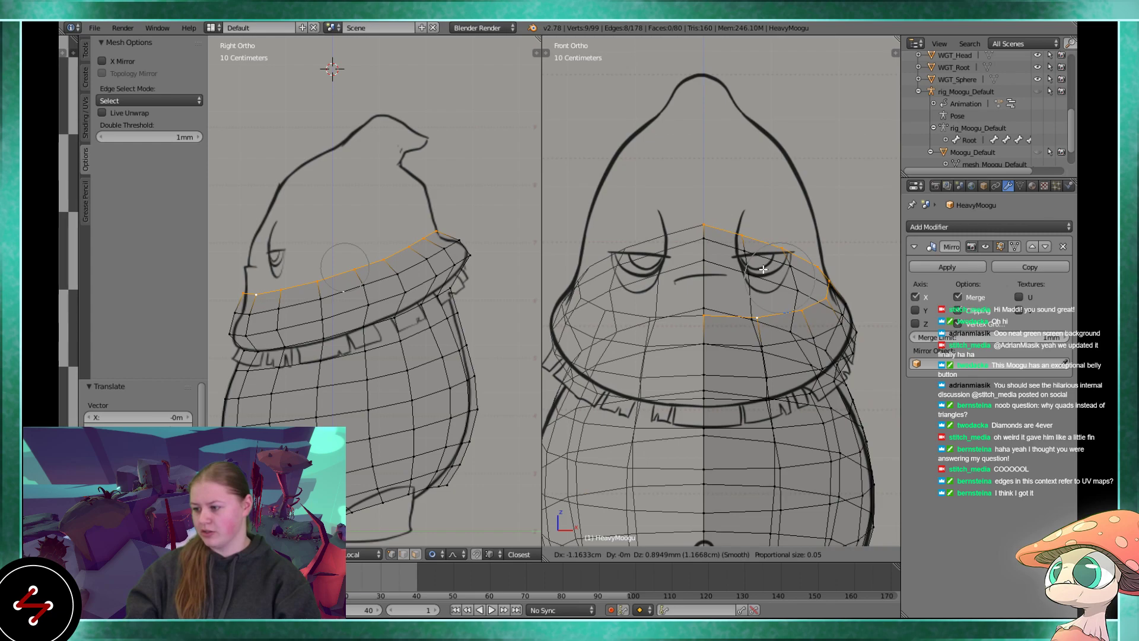
click(763, 269)
- Lower the back-centre vertex of the top loop together with the one beneath it by about 7 mm
right_click(686, 210)
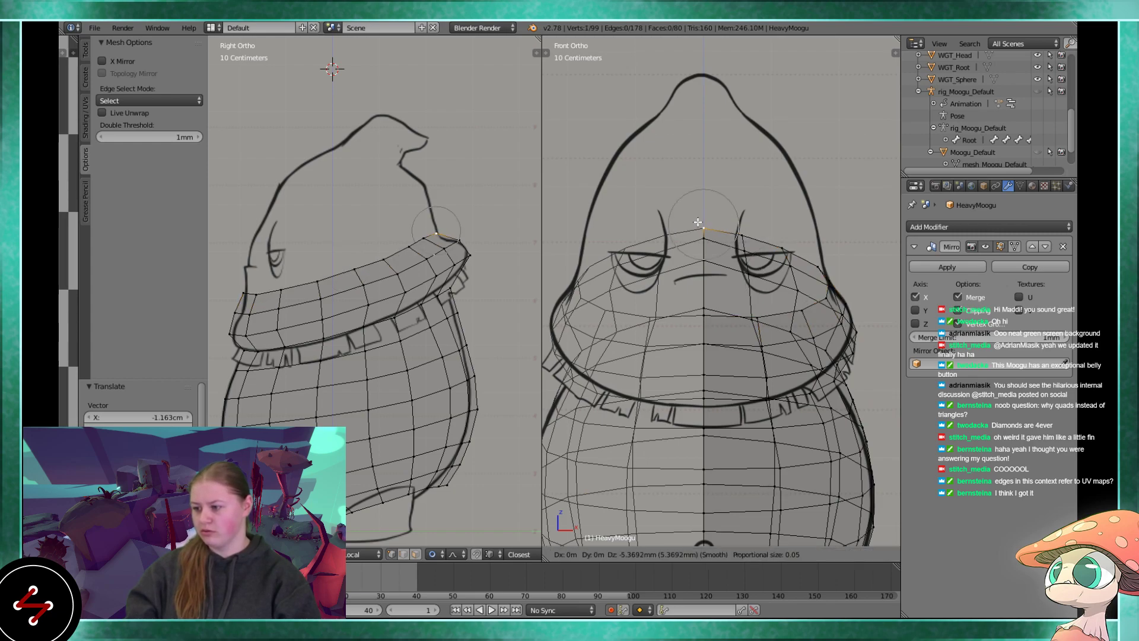
shift+right_click(728, 235)
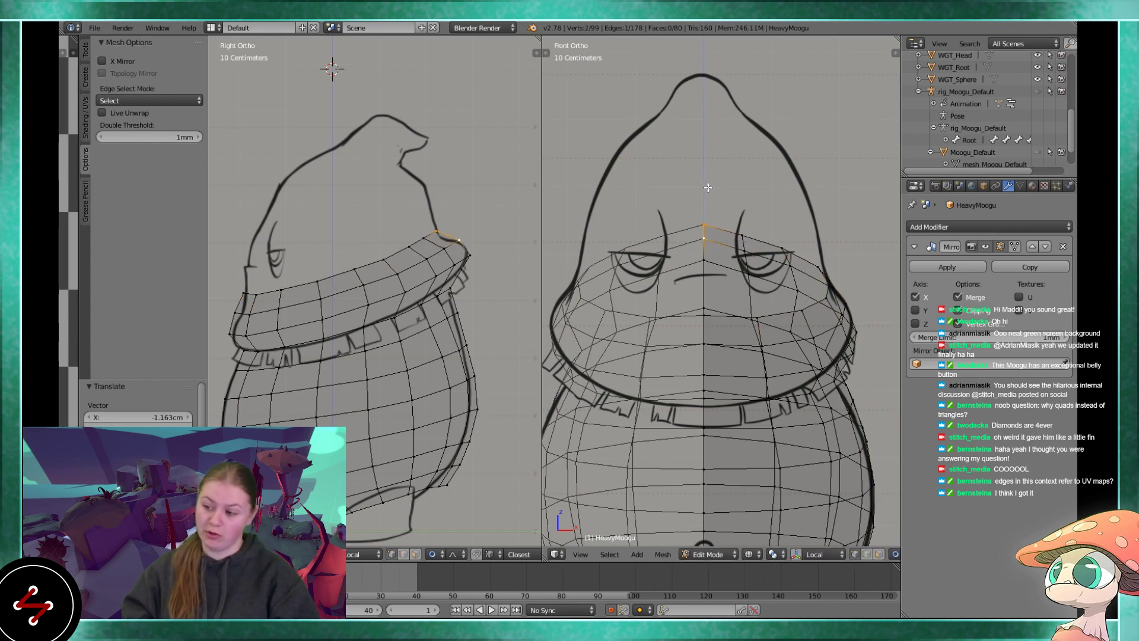
key(g)
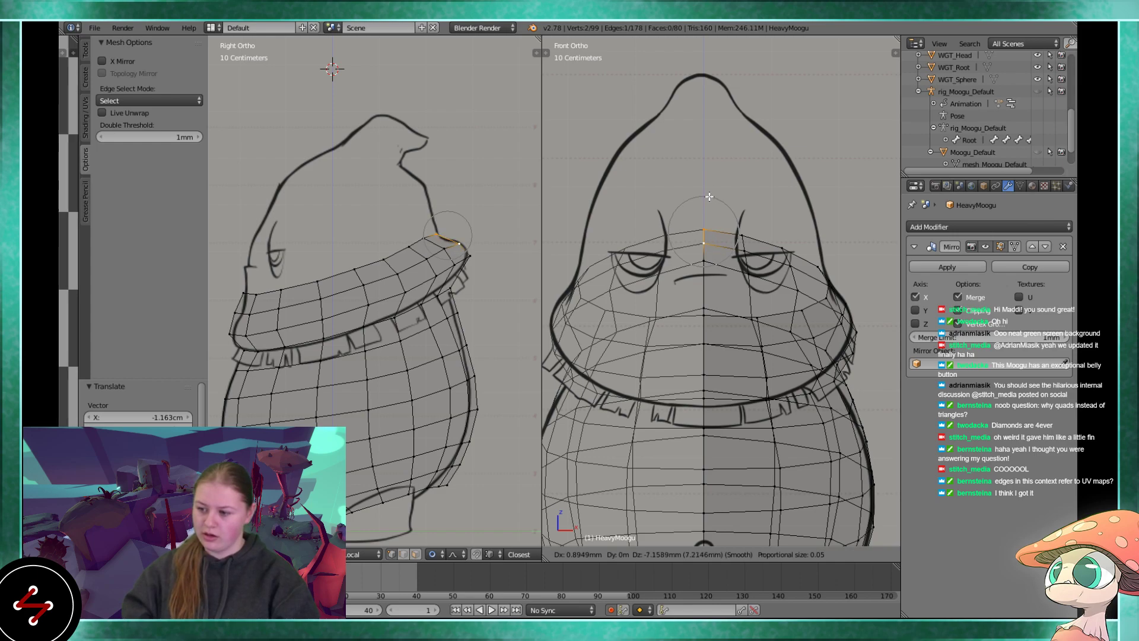
click(710, 197)
- Slide the vertices near the back of the hat rim along their edges to even out the grid spacing in side view
scroll(388, 223, up, 4)
right_click(383, 220)
key(shift+v)
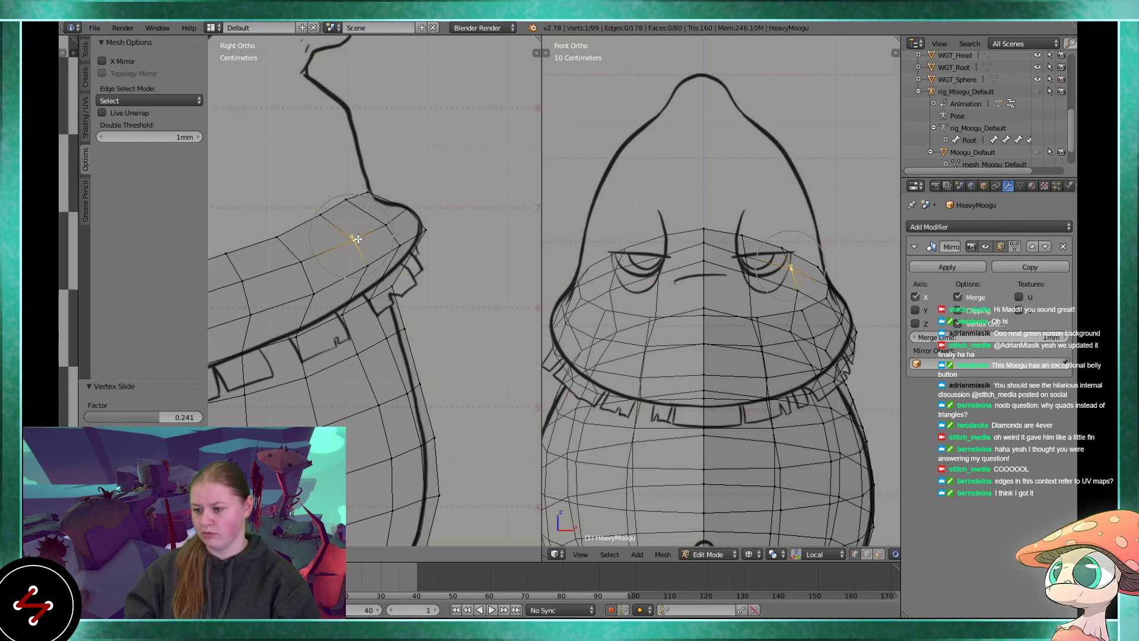
key(g)
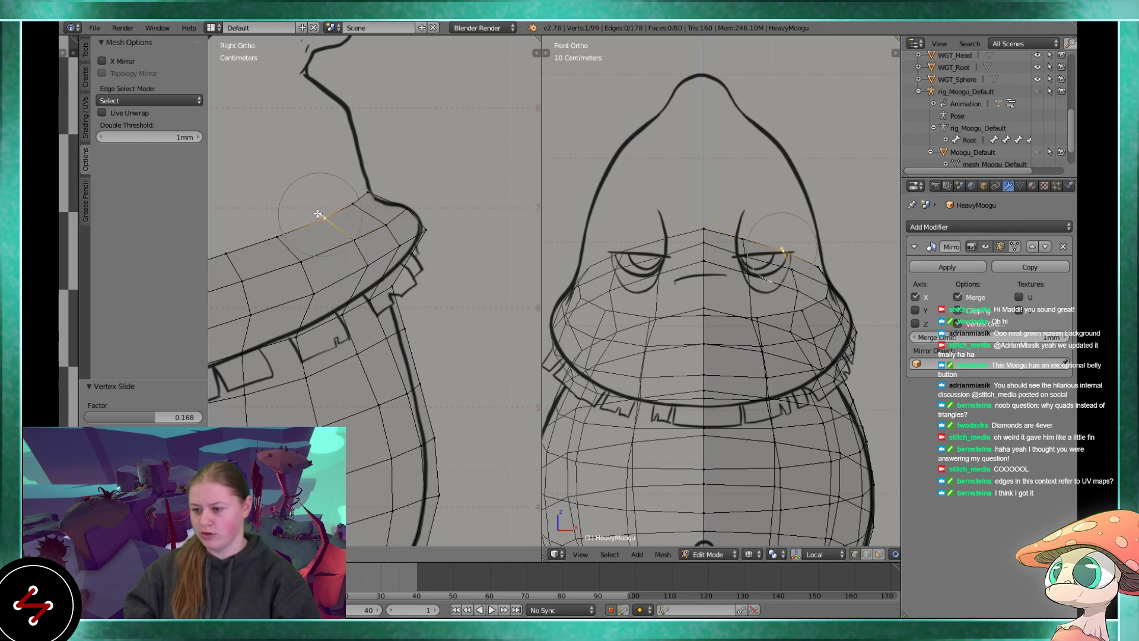
click(319, 213)
- Adjust the rim vertices next to the back centre, sliding the top loop's vertex by a factor of 0.065
right_click(359, 186)
key(g)
key(g)
click(364, 188)
right_click(351, 198)
key(g)
key(g)
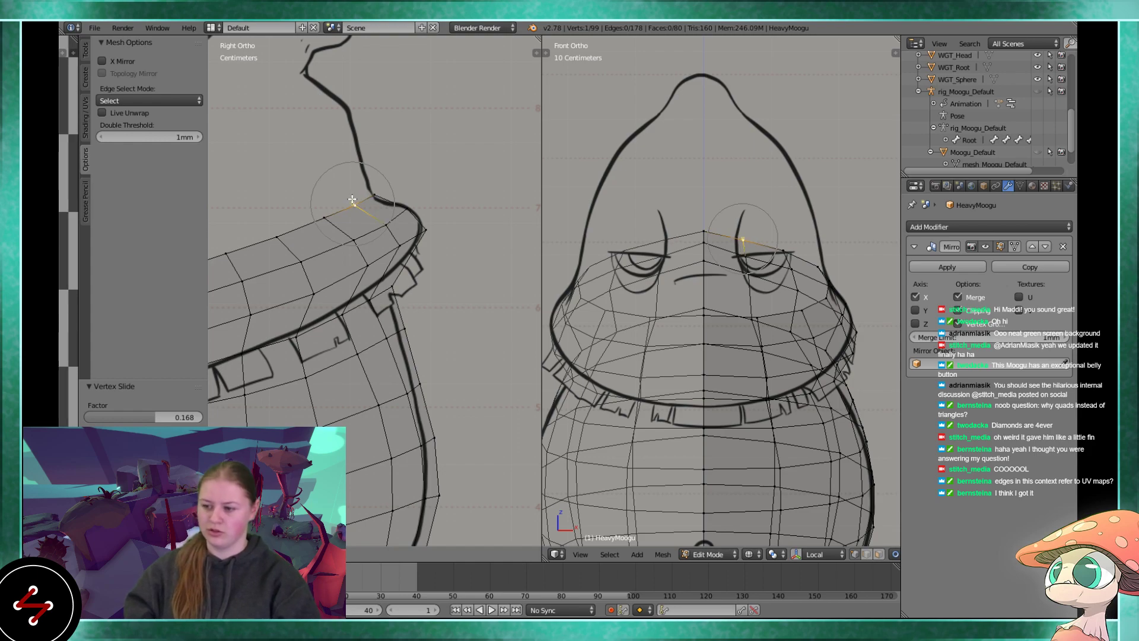
click(350, 200)
- Adjust the vertices at the front of the hat rim in side view to follow the sketch's front outline
scroll(303, 257, down, 2)
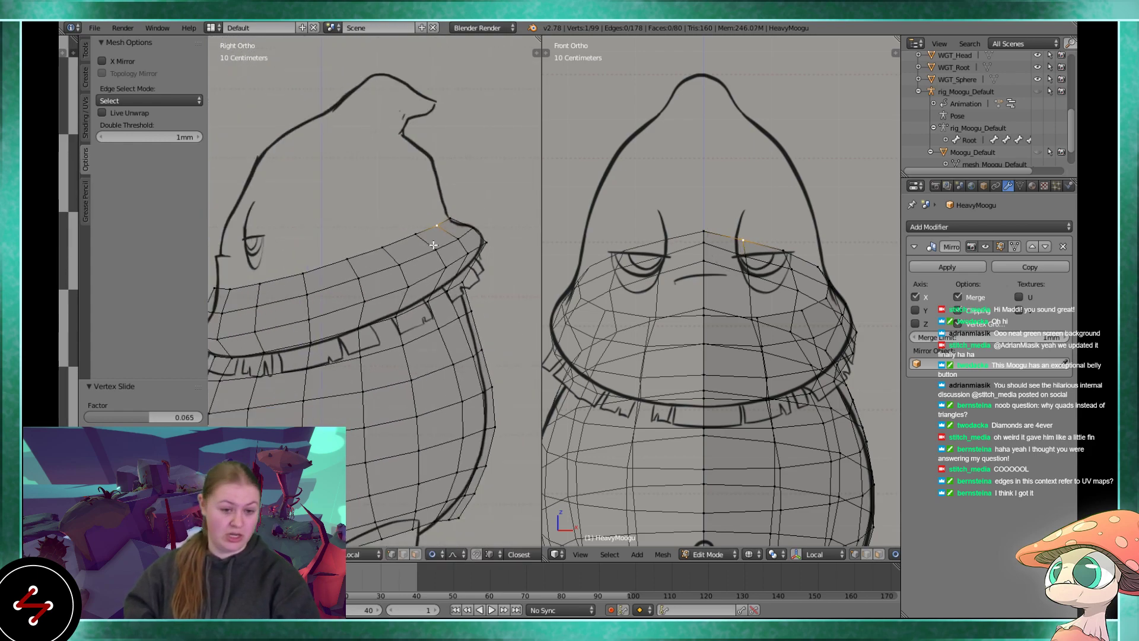
scroll(434, 244, down, 3)
shift+middle_drag(347, 255, 374, 261)
scroll(363, 284, up, 2)
scroll(322, 307, up, 3)
shift+right_click(324, 289)
scroll(303, 286, up, 2)
key(g)
click(315, 283)
right_click(297, 229)
right_click(403, 221)
right_click(407, 278)
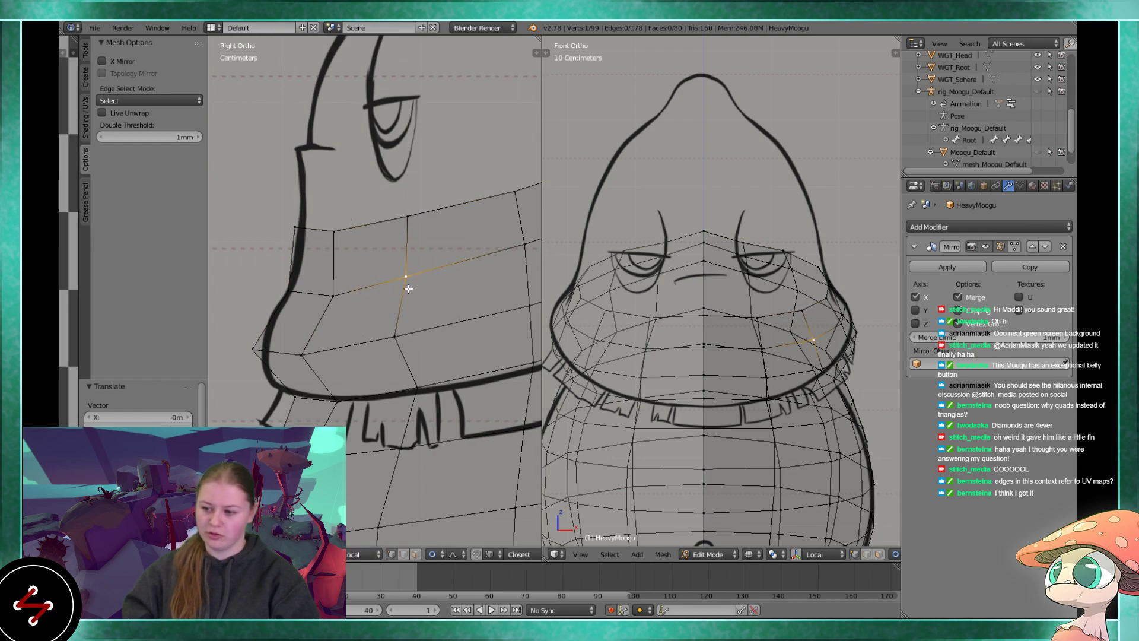
- Show the mesh solid in an angled view and reposition a vertex at the front of the hat rim
scroll(409, 288, down, 2)
shift+middle_drag(408, 288, 353, 315)
key(z)
mouse_move(822, 334)
shift+middle_down()
mouse_move(774, 303)
mouse_move(731, 319)
shift+middle_up()
right_click(725, 319)
key(g)
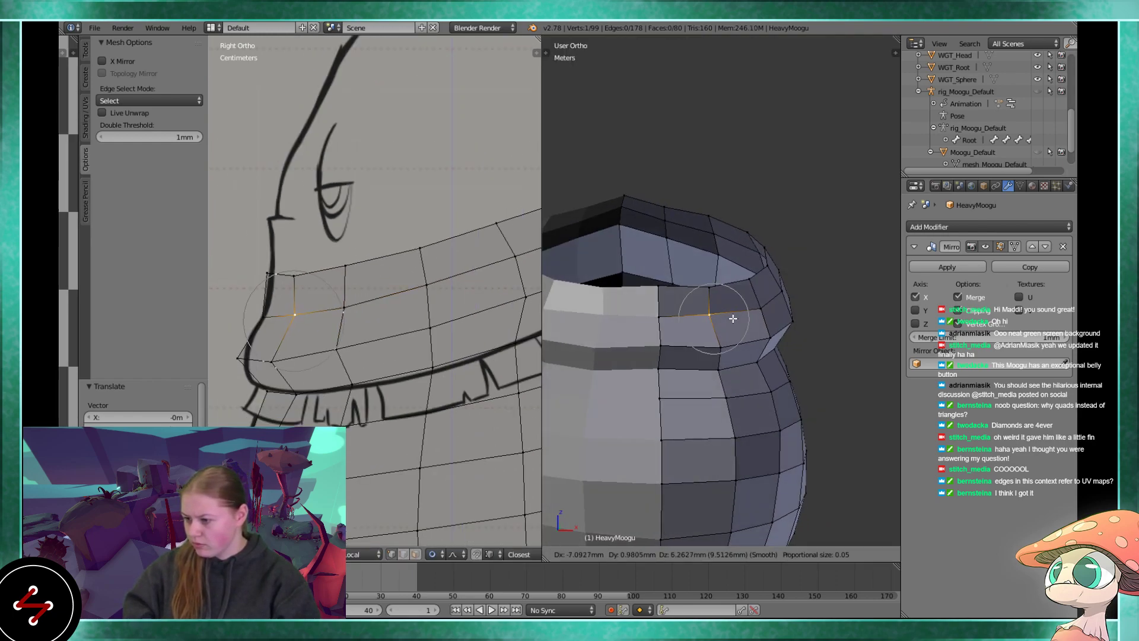
click(773, 292)
- Reposition further hat rim vertices from orbited views to smooth the rim's curve
middle_drag(814, 323, 892, 378)
key(g)
click(797, 275)
scroll(386, 267, down, 5)
key(g)
click(671, 347)
- Raise the top-loop vertex beside the back centre with a proportional size of 0.03, and return to front view
right_click(807, 269)
middle_drag(806, 269, 802, 285)
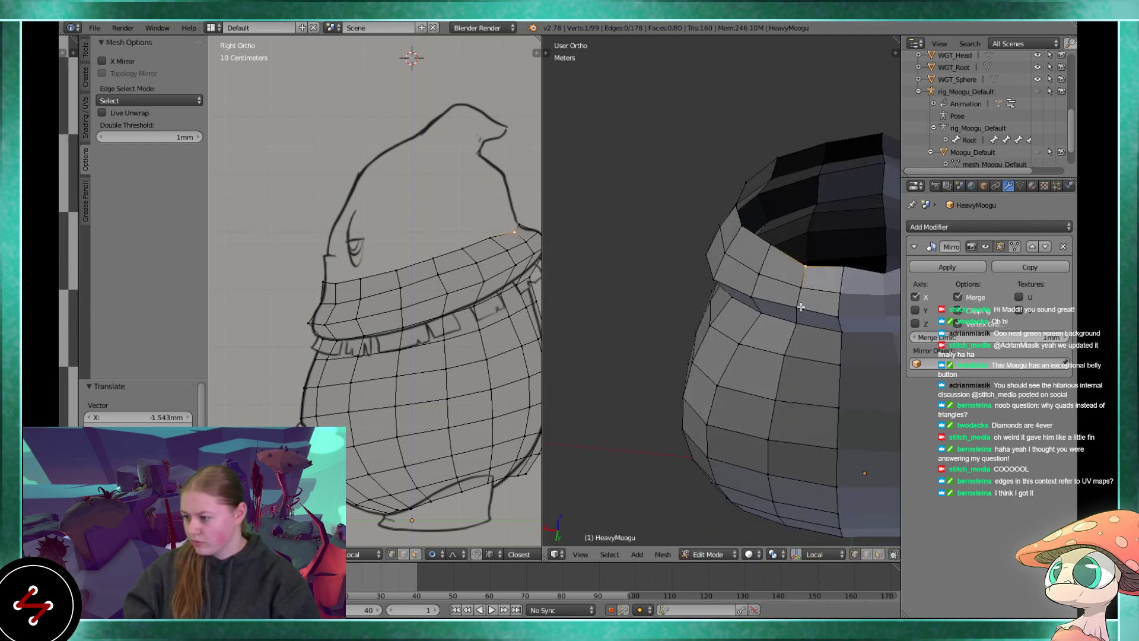
key(g)
scroll(801, 291, up, 5)
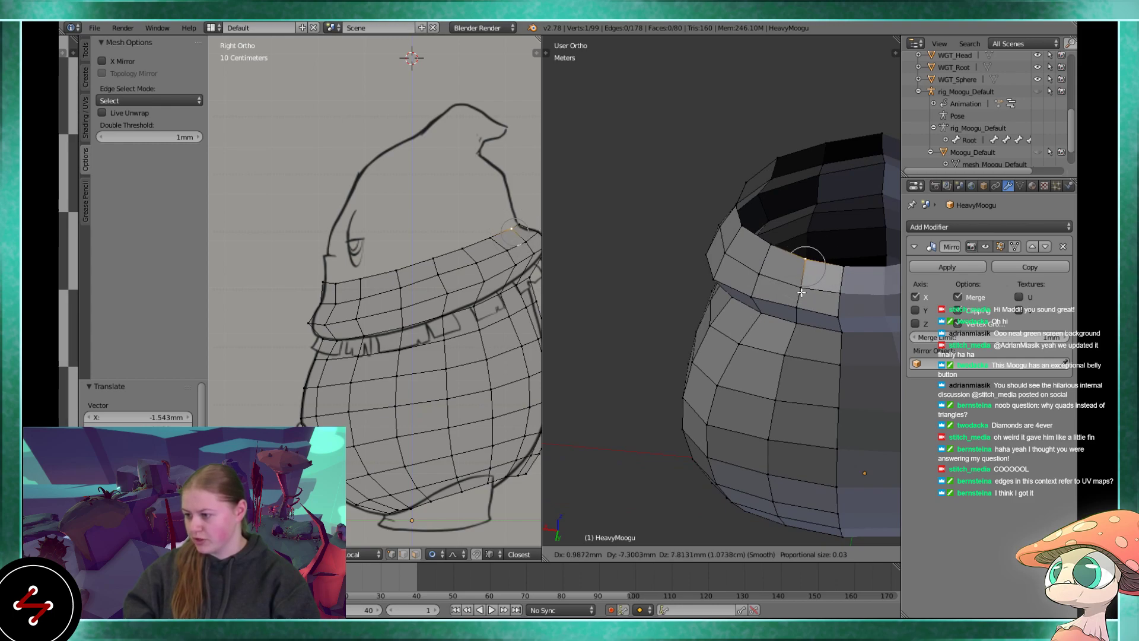
click(801, 291)
mouse_move(801, 291)
middle_down()
mouse_move(724, 347)
mouse_move(733, 326)
middle_up()
key(KP_3)
key(KP_1)
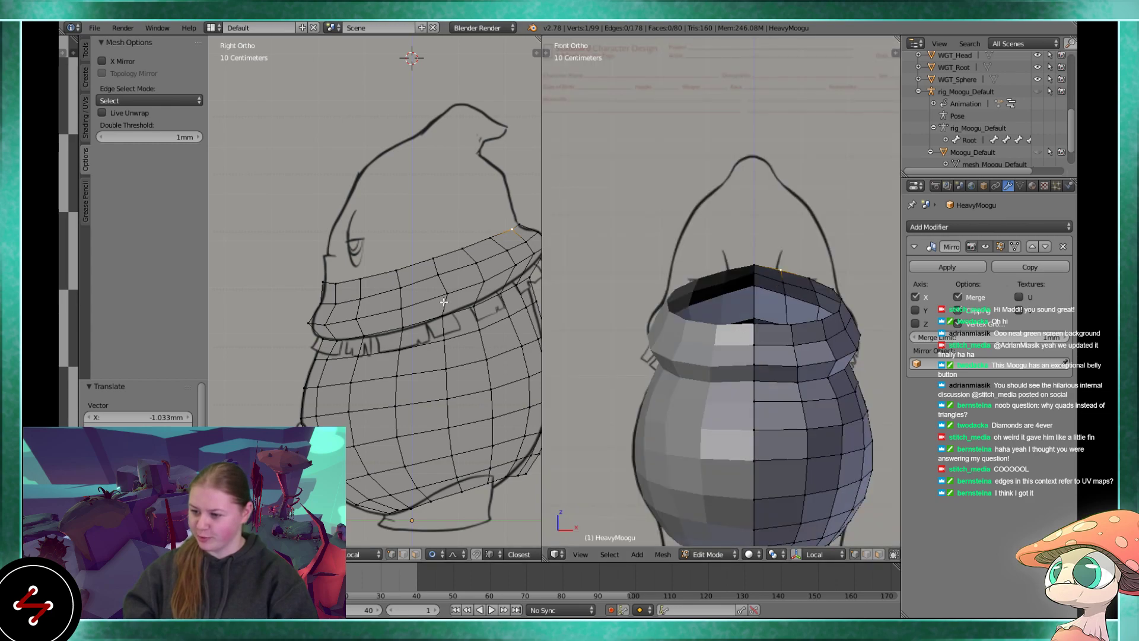
- Move the back tip vertex of the hat brim and a neighbouring underside vertex onto the brim line in side view
scroll(442, 302, up, 6)
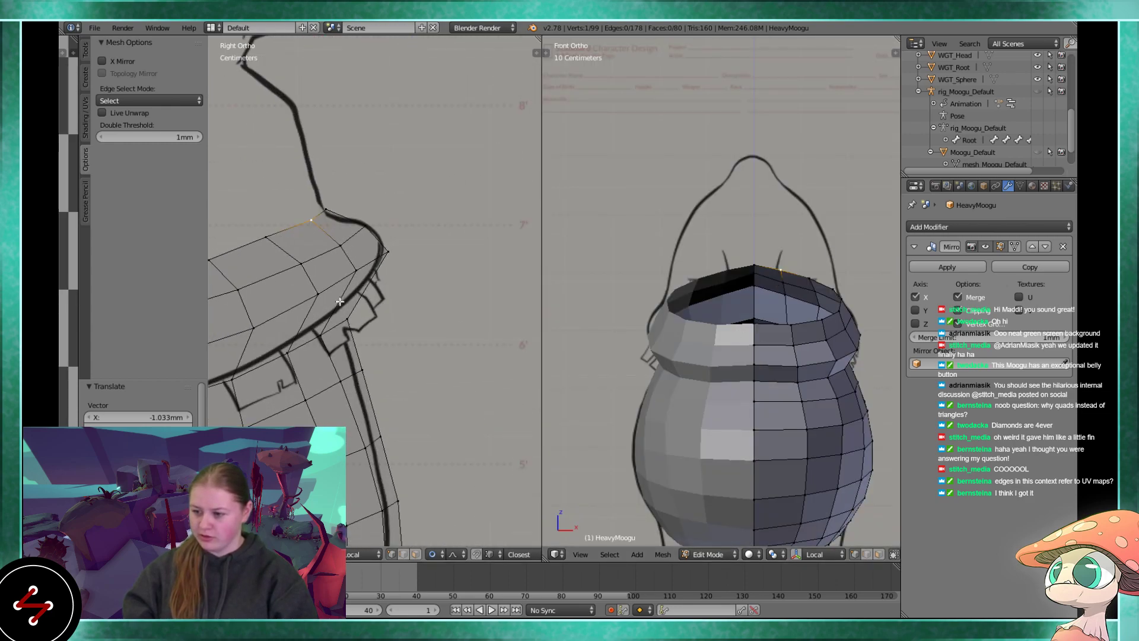
right_click(381, 245)
key(g)
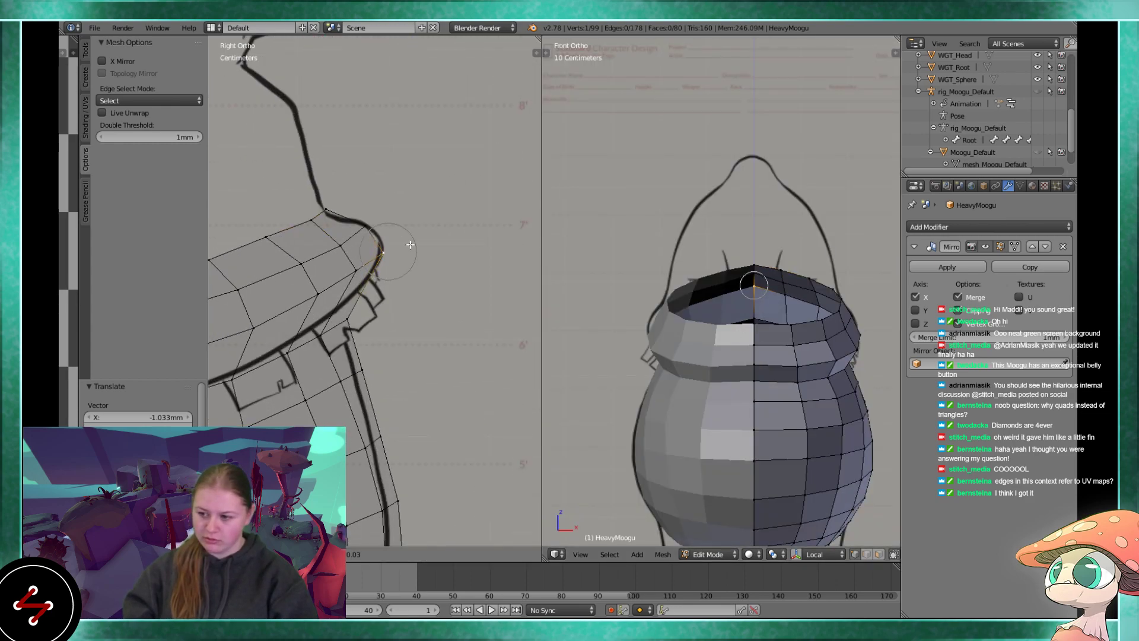
click(410, 249)
right_click(318, 297)
key(g)
click(317, 296)
- Align the hat brim's front tip vertices with the front of the sketched brim in side view
scroll(317, 297, down, 5)
scroll(286, 307, up, 7)
scroll(286, 308, up, 3)
right_click(282, 330)
key(g)
click(300, 348)
scroll(338, 338, down, 4)
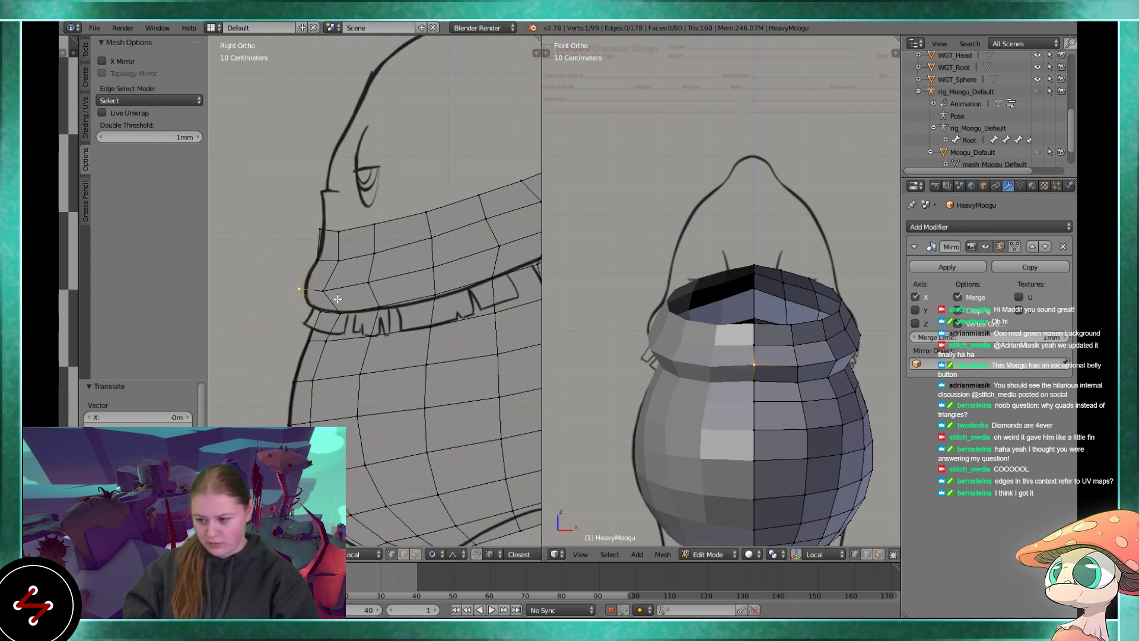
key(g)
click(385, 307)
- Align the vertices along the middle of the brim's lower edge with the sketched brim line in side view
right_click(435, 295)
key(g)
click(437, 300)
shift+middle_drag(475, 306, 345, 324)
right_click(415, 289)
key(g)
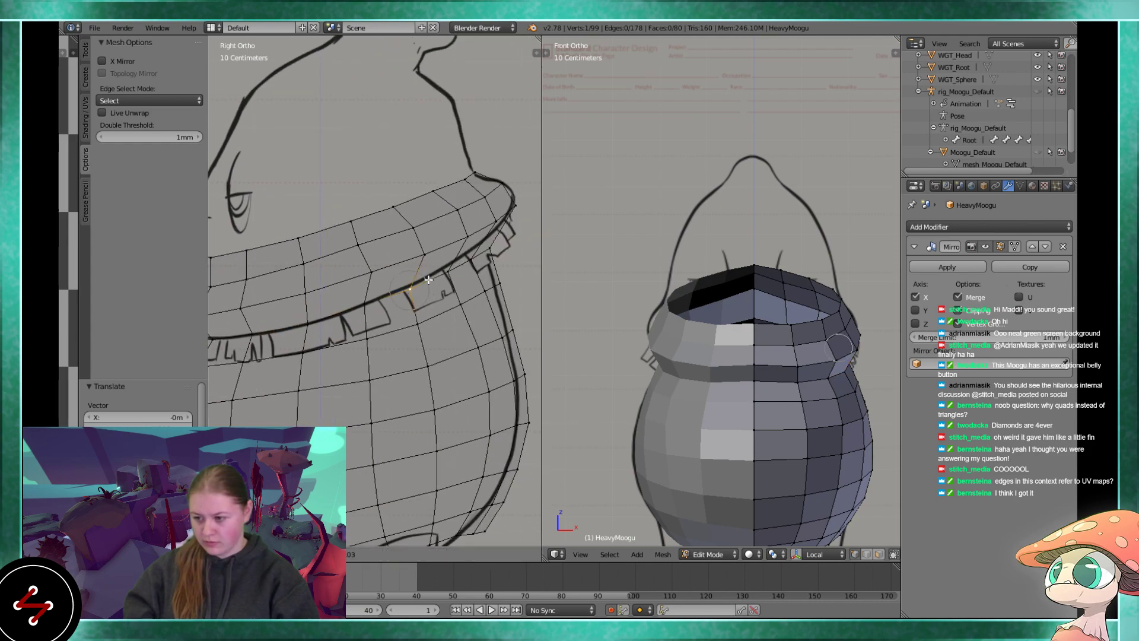
click(432, 274)
key(g)
click(458, 267)
- Raise the last two lower-edge vertices toward the back of the brim onto the sketched line
right_click(474, 254)
key(g)
click(474, 247)
right_click(497, 244)
key(g)
click(496, 236)
shift+middle_drag(361, 215, 443, 282)
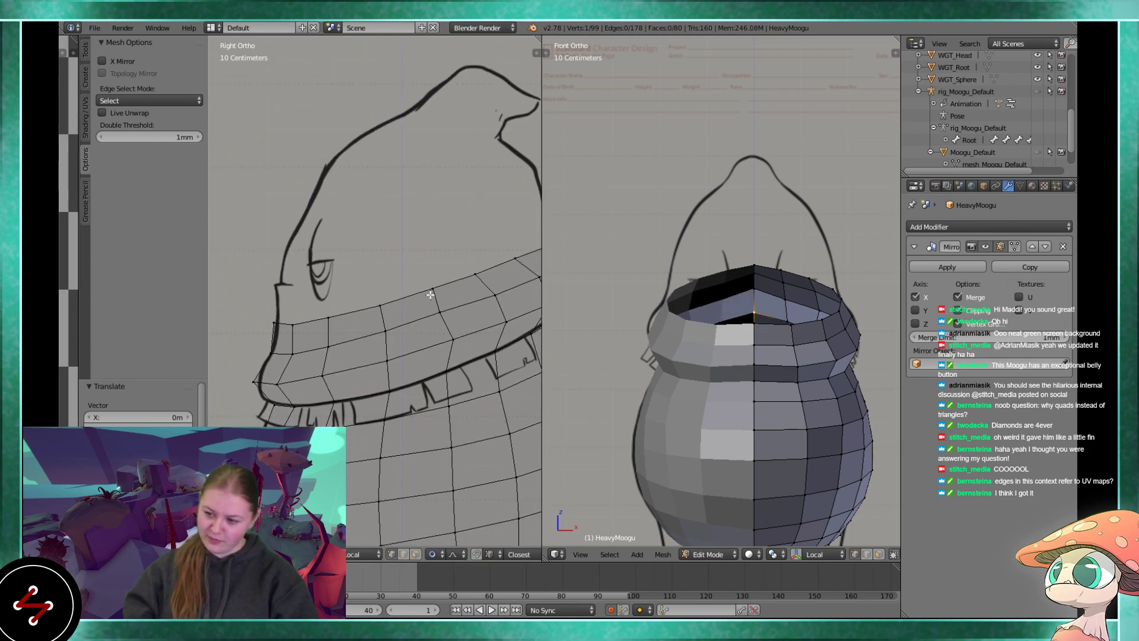
- Adjust the middle vertex of the hat's open upper edge in side view and display the front view as wireframe over the sketch
key(g)
click(430, 290)
alt+right_click(769, 317)
key(z)
alt+right_click(768, 325)
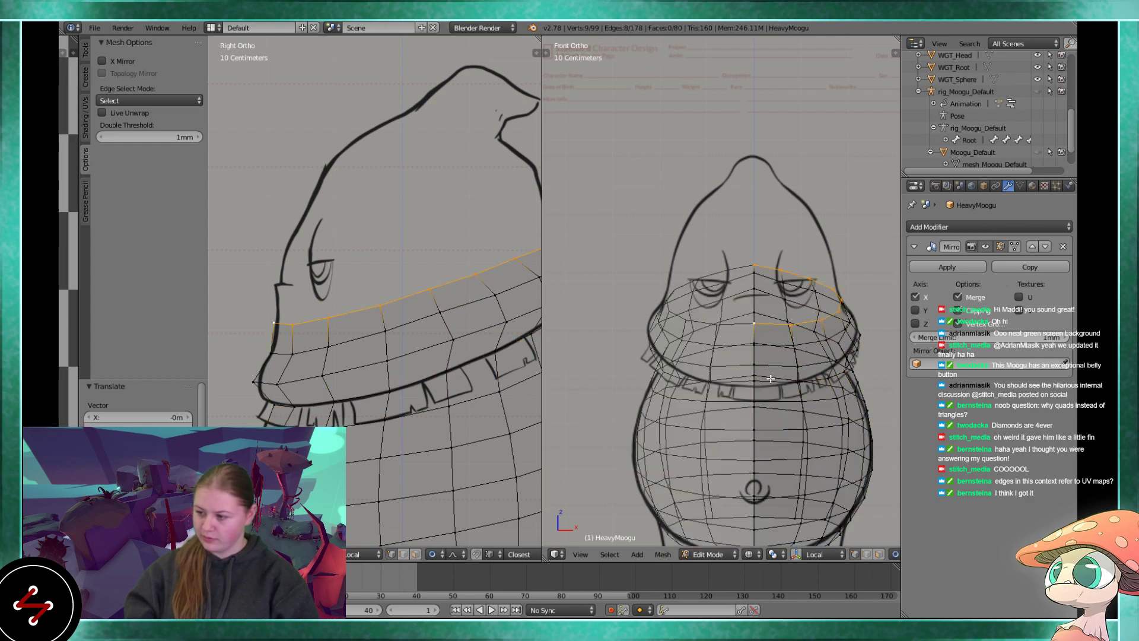
shift+middle_drag(774, 377, 719, 293)
key(z)
key(z)
key(z)
key(z)
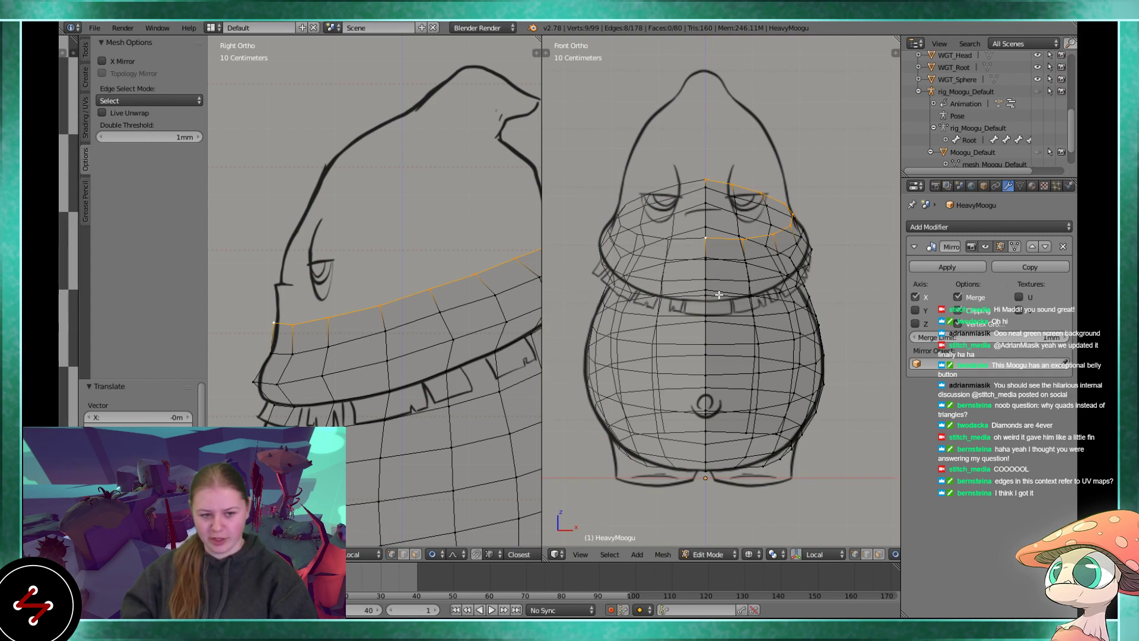
key(z)
key(z)
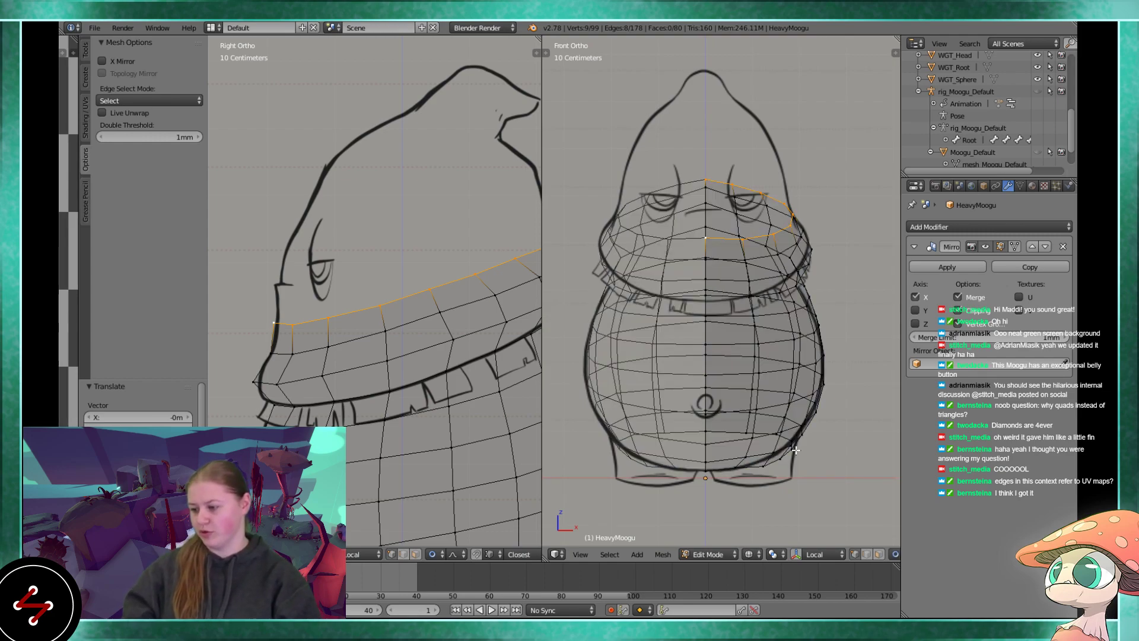
- Move a vertex at the lower side of the body, above the foot, toward the sketched outline in front view
scroll(795, 443, up, 3)
right_click(771, 401)
key(g)
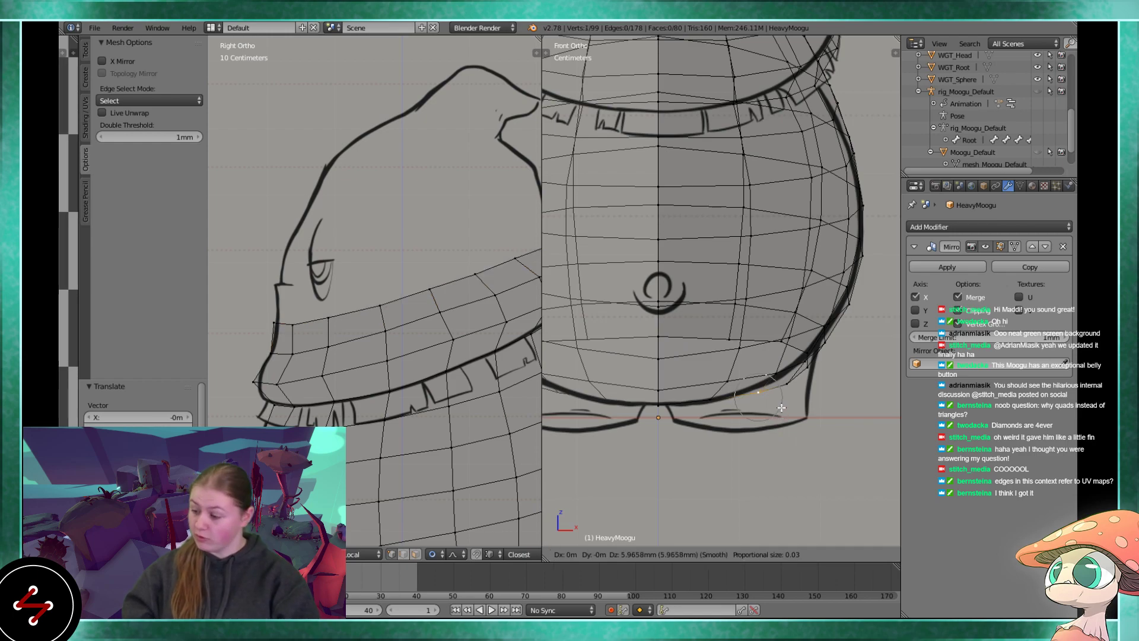
click(790, 373)
key(g)
click(810, 367)
scroll(720, 249, down, 3)
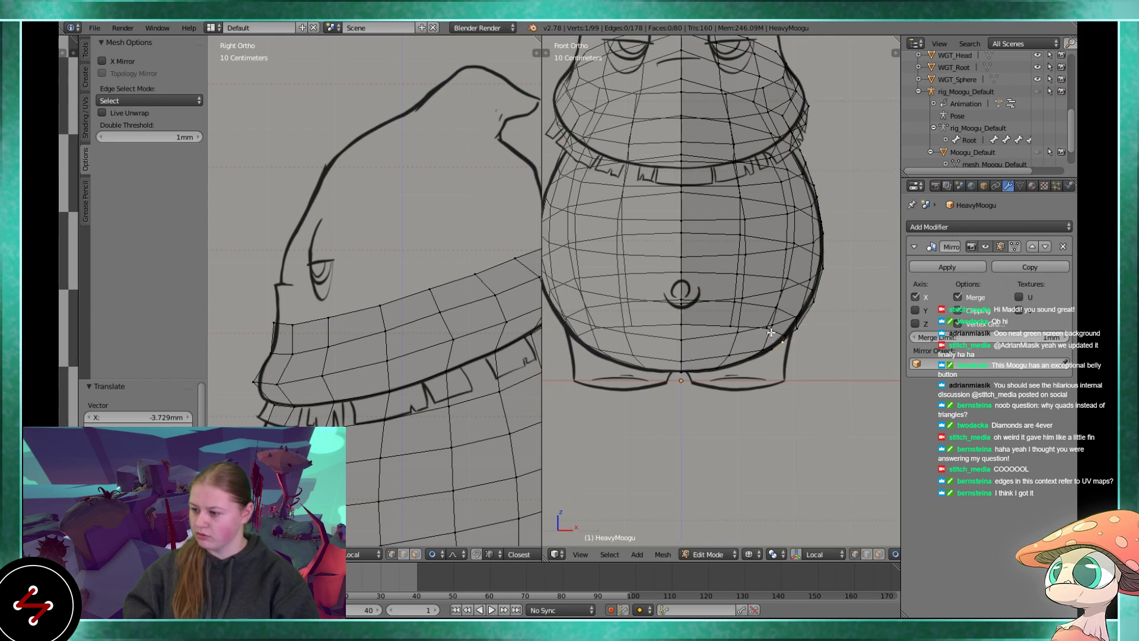
- Extrude the hat's open upper edge loop upward toward the sketched hat tip in front view
shift+middle_drag(699, 193, 736, 380)
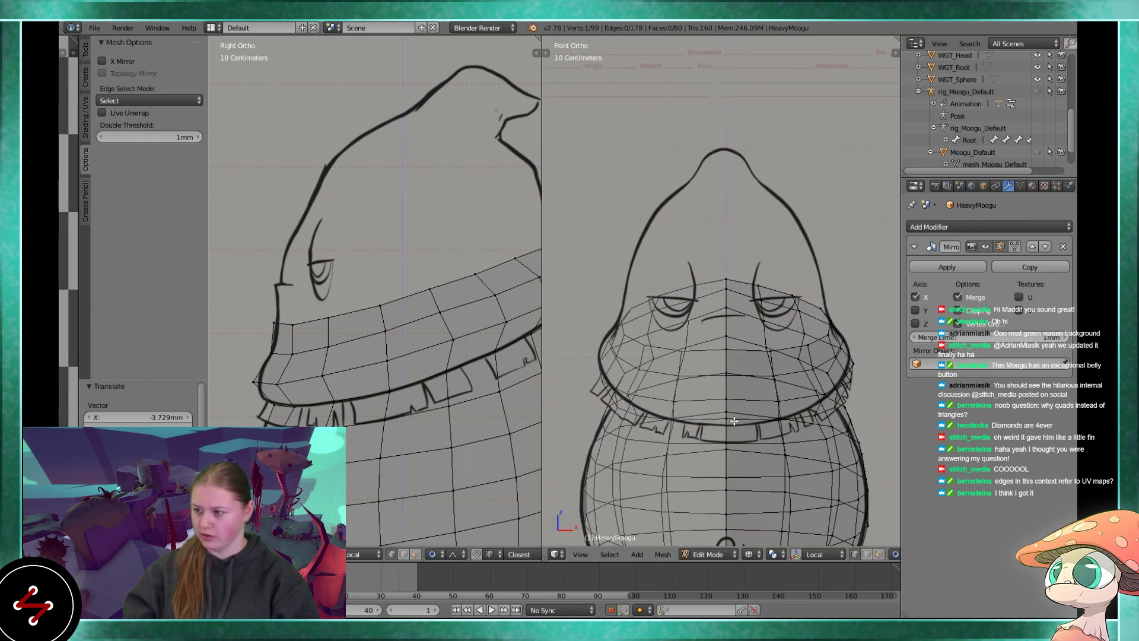
scroll(736, 380, up, 2)
alt+click(745, 381)
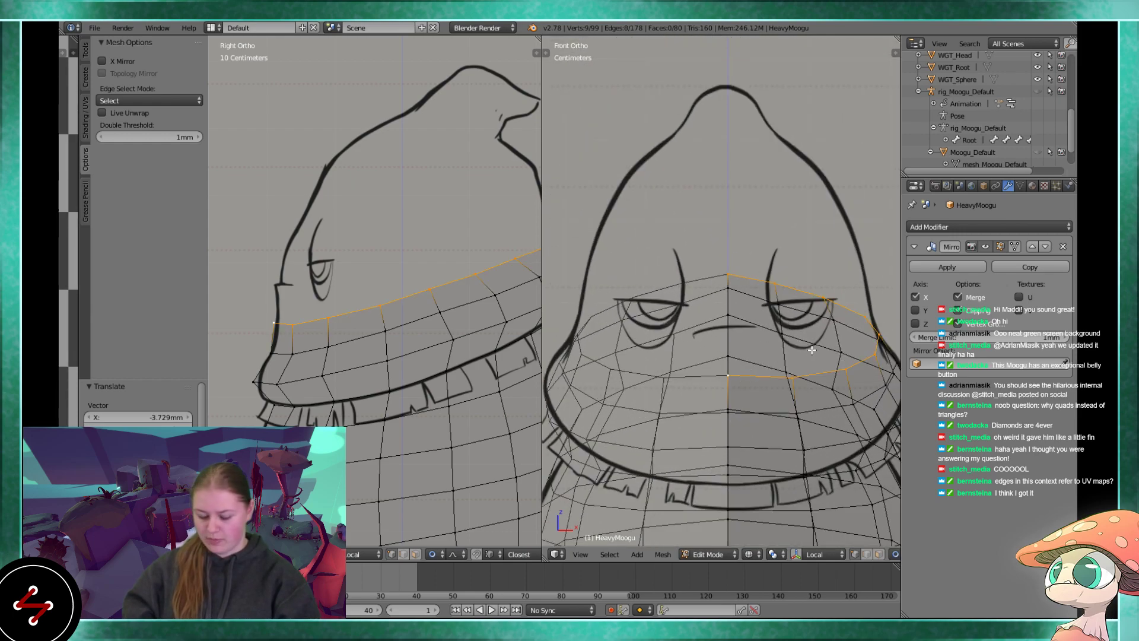
key(e)
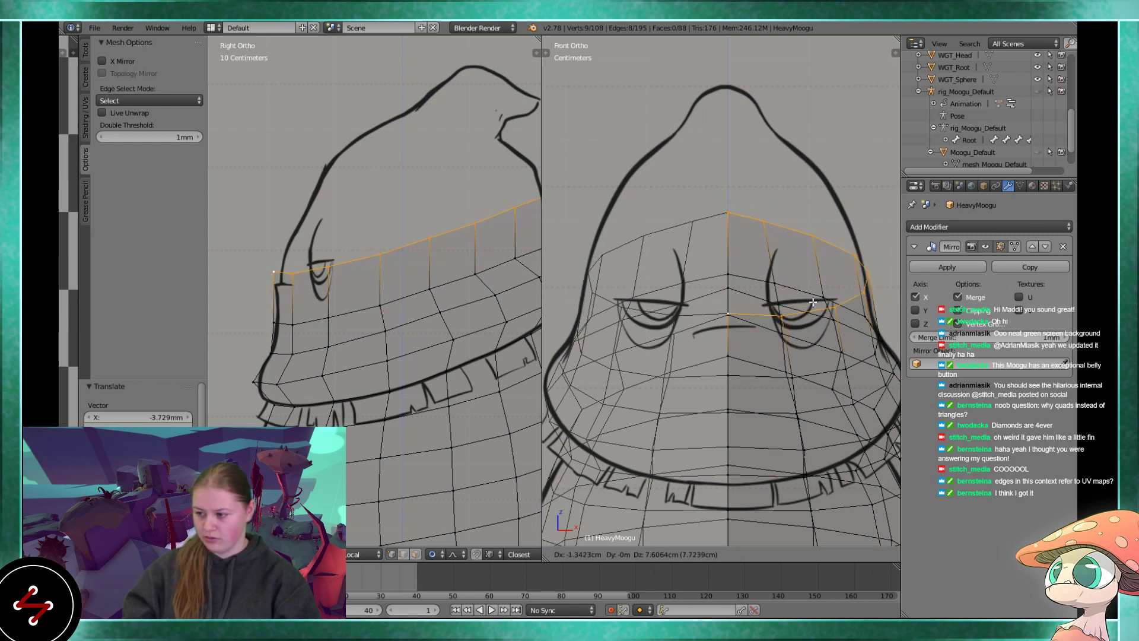
click(794, 203)
scroll(469, 201, down, 2)
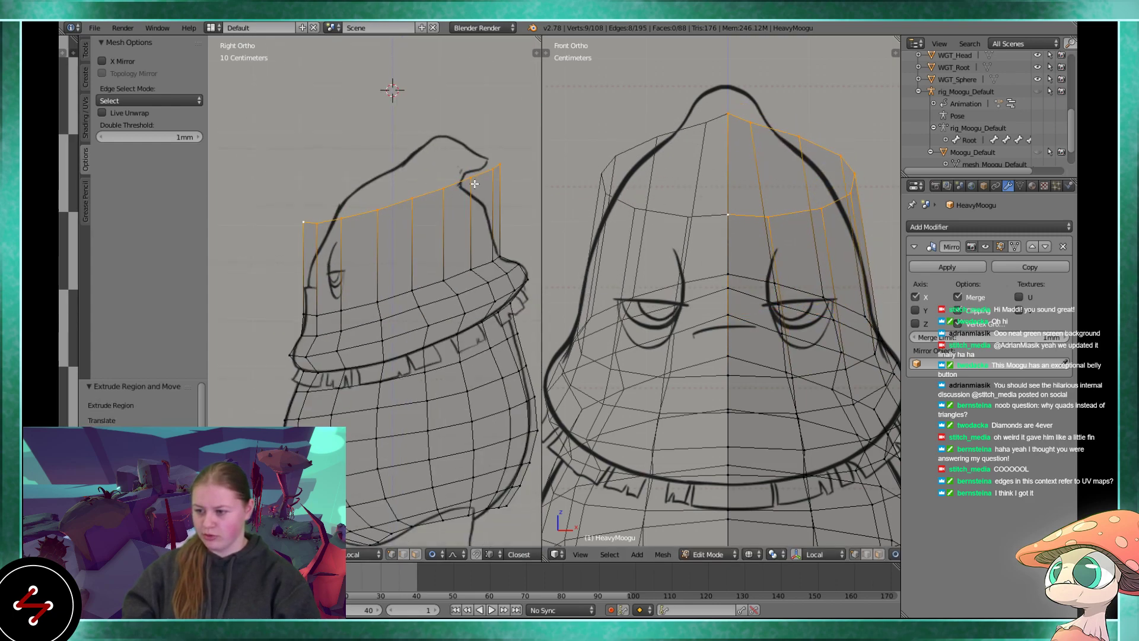
- Scale, rotate and move the extruded top loop to fit between the sketched front and back outlines of the hat in side view
scroll(478, 181, up, 2)
key(s)
click(471, 200)
key(g)
click(477, 224)
key(r)
click(502, 226)
key(g)
click(507, 220)
key(s)
click(503, 206)
key(g)
click(509, 209)
- Add a loop cut around the middle of the new hat section and fit it to the side outline by moving and scaling along Y
key(ctrl+r)
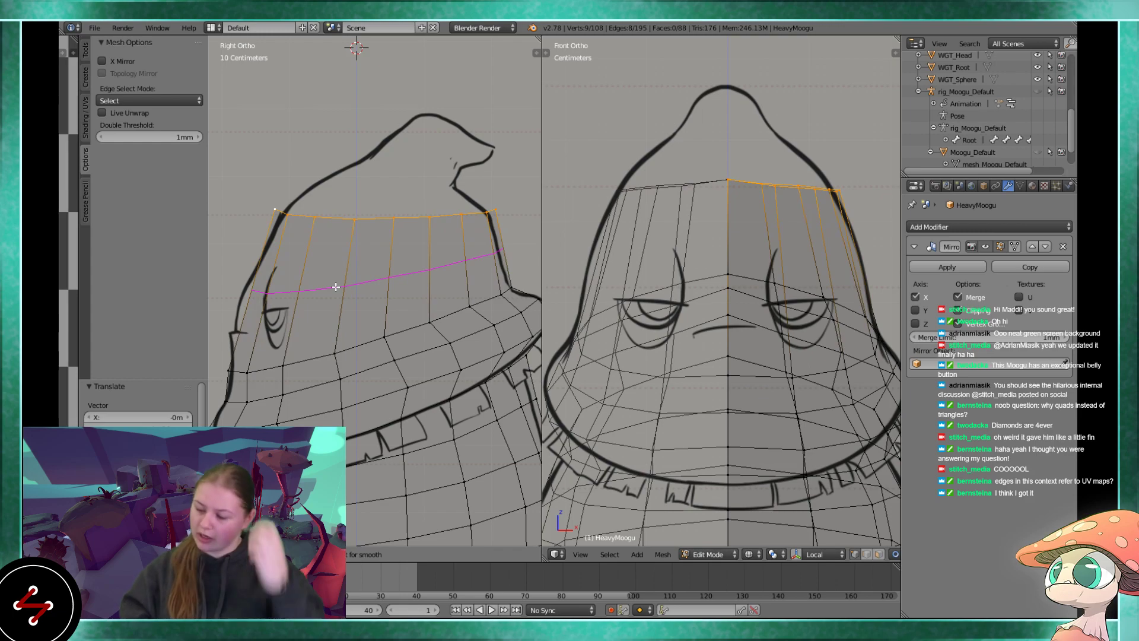
click(336, 286)
click(445, 258)
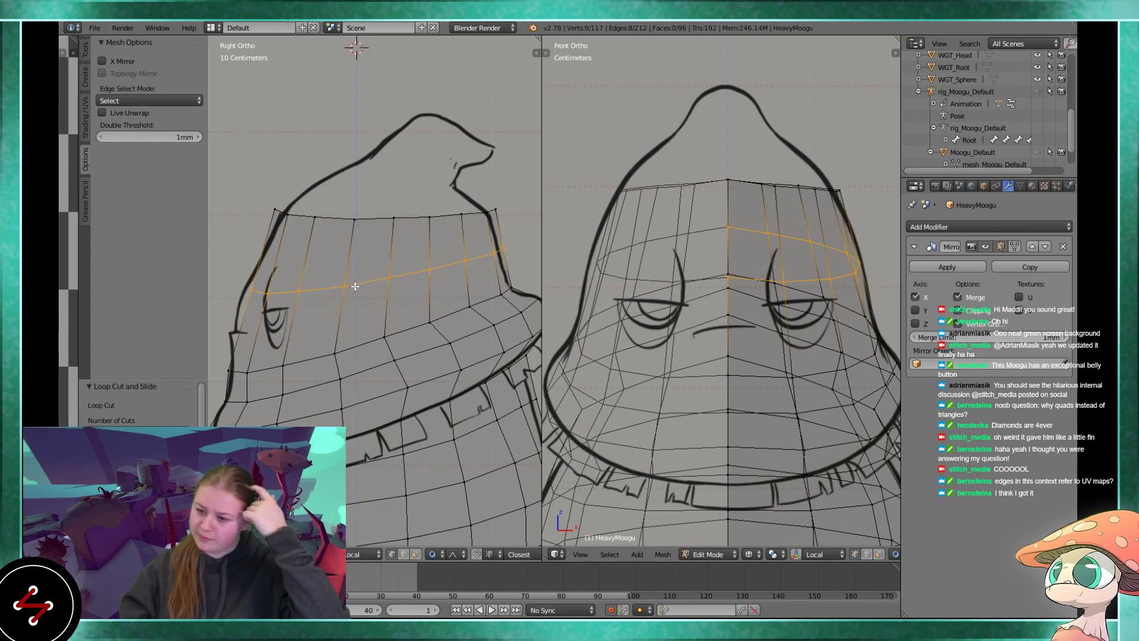
key(g)
click(522, 237)
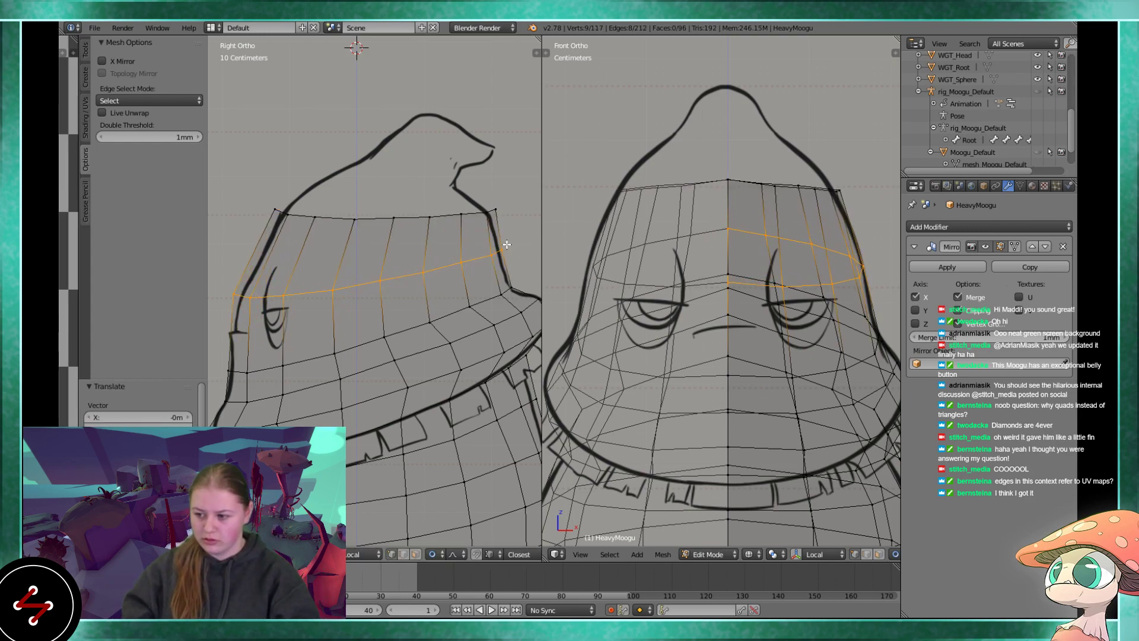
key(s)
key(y)
click(514, 239)
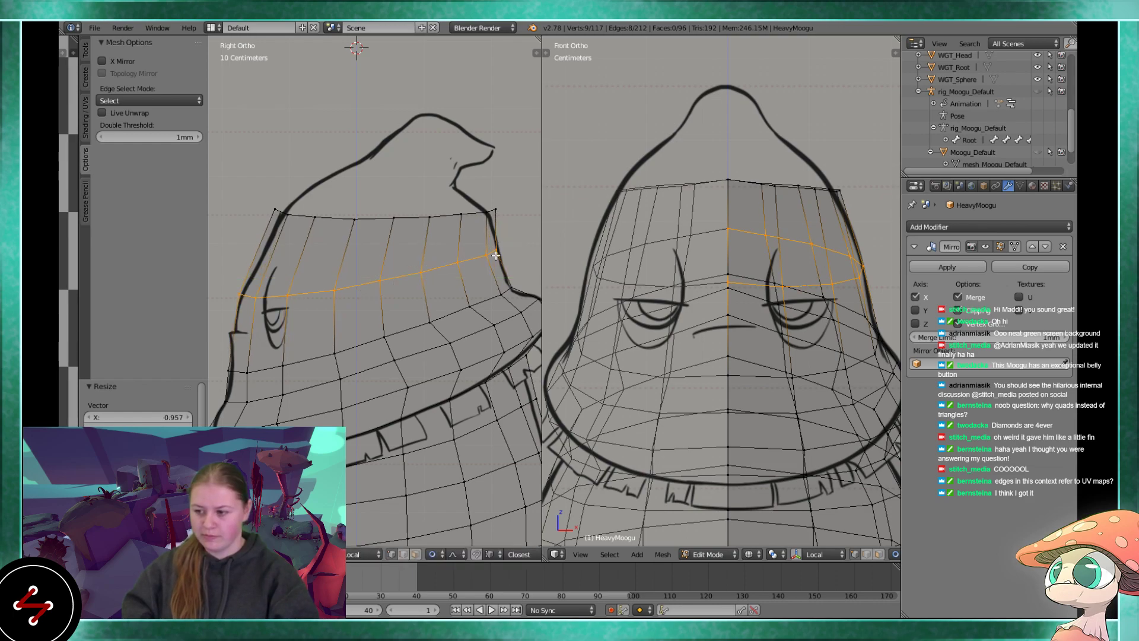
- Examine the hat's shape in solid shading from the front, and return to the wireframe side view
scroll(404, 317, up, 2)
shift+middle_drag(415, 266, 435, 242)
shift+middle_drag(401, 195, 386, 229)
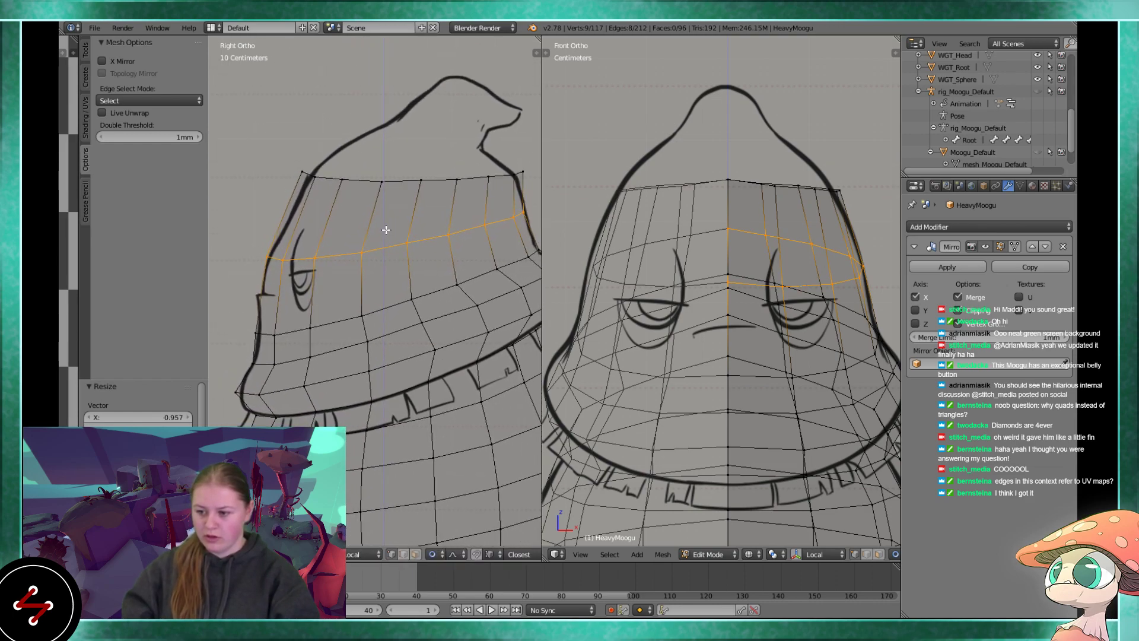
key(z)
mouse_move(287, 285)
middle_down()
mouse_move(430, 292)
mouse_move(313, 264)
mouse_move(424, 286)
mouse_move(419, 246)
mouse_move(478, 279)
mouse_move(368, 290)
middle_up()
key(KP_1)
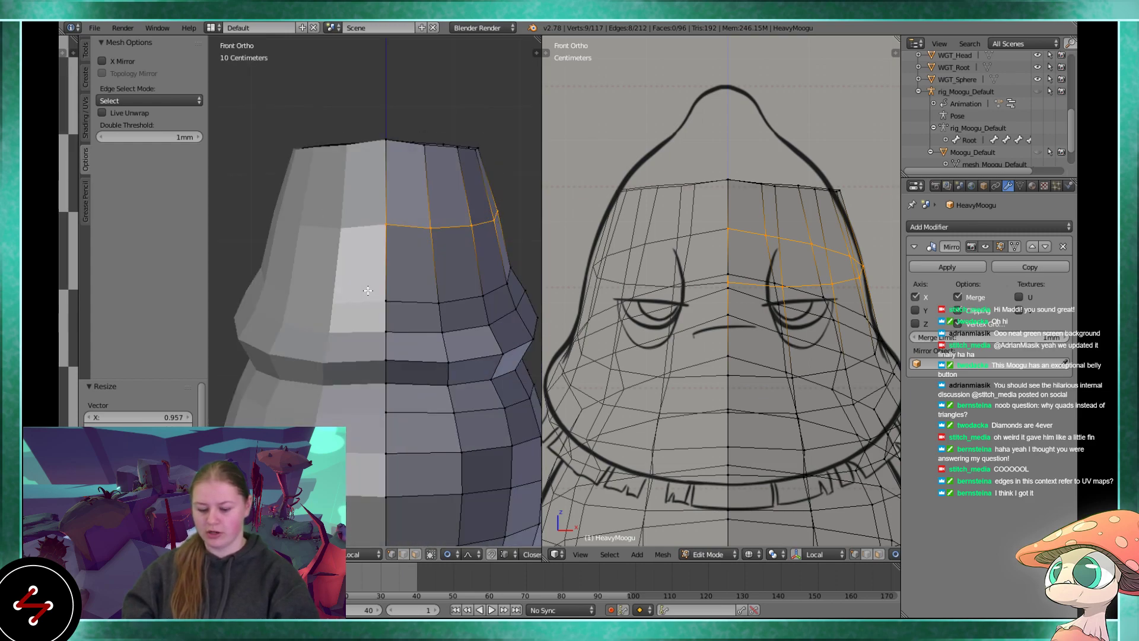
key(KP_3)
key(z)
key(KP_Decimal)
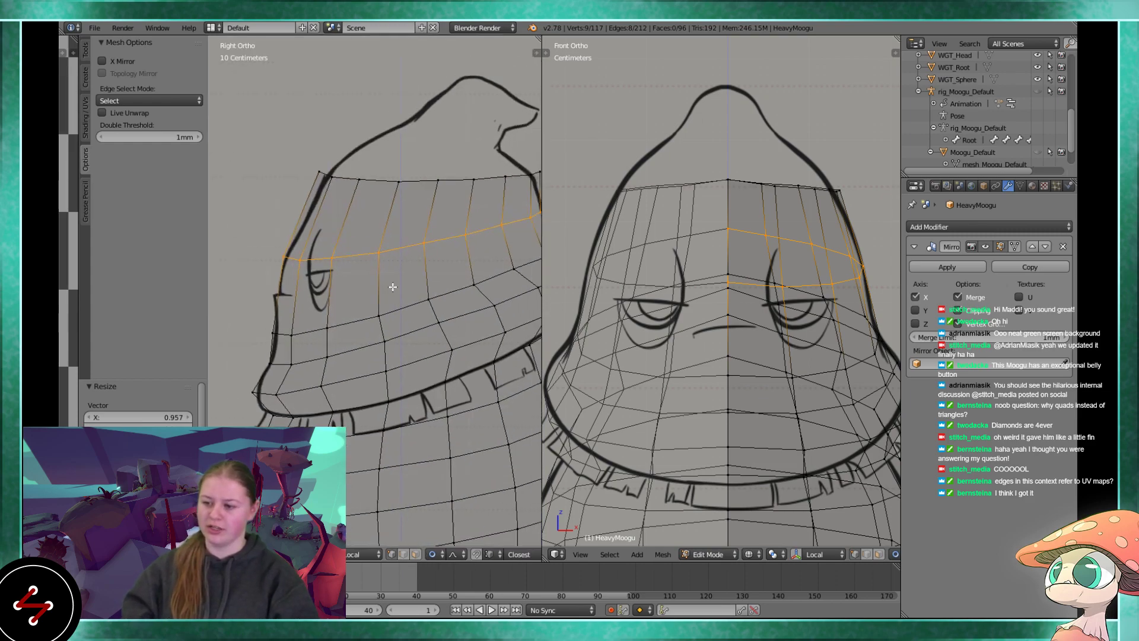
- Move the back vertex of the hat's open top edge onto the sketched outline in side view
right_click(482, 249)
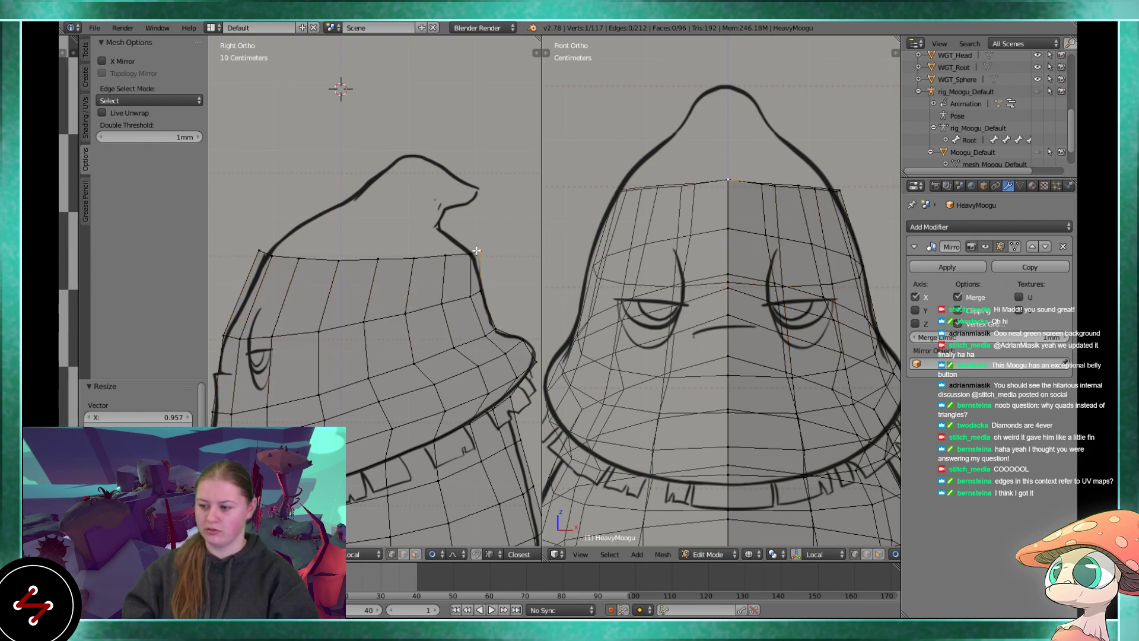
shift+middle_drag(477, 269, 426, 239)
scroll(425, 229, up, 2)
key(g)
click(430, 189)
right_click(389, 198)
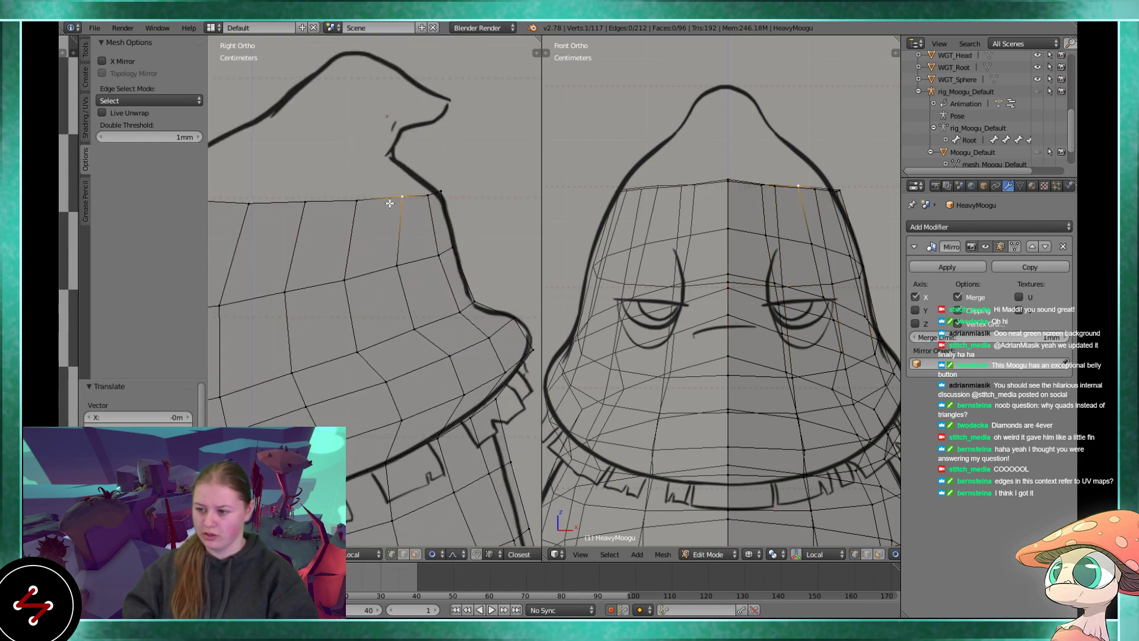
- Align the front vertex of the hat's open top edge with the sketched outline and lower the vertex behind it
shift+middle_drag(340, 193, 418, 261)
right_click(260, 267)
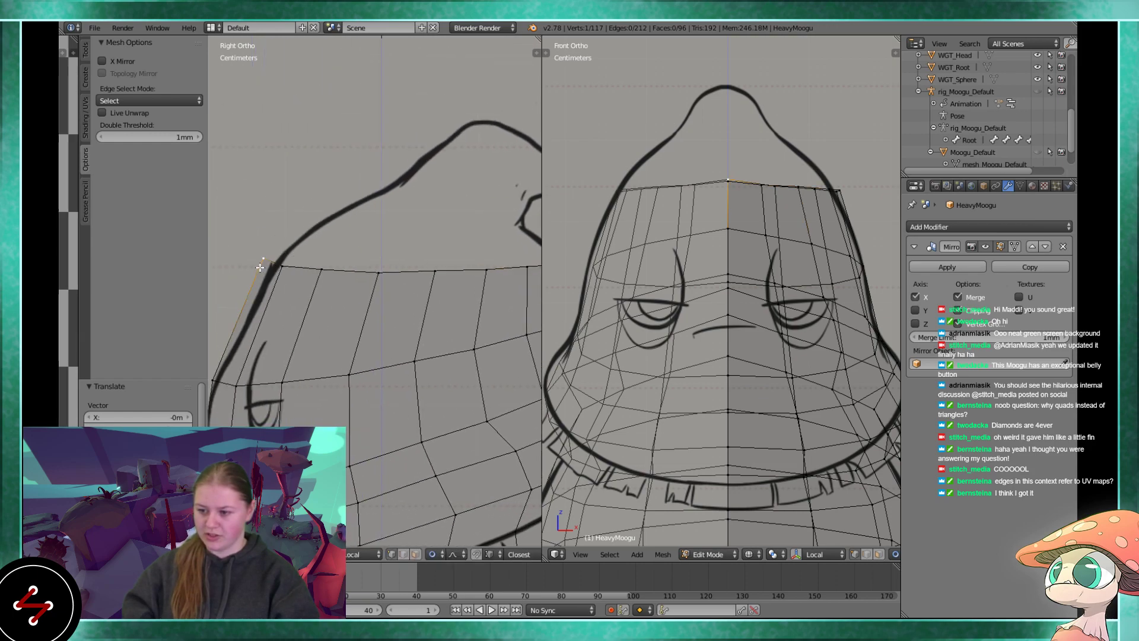
right_click(319, 277)
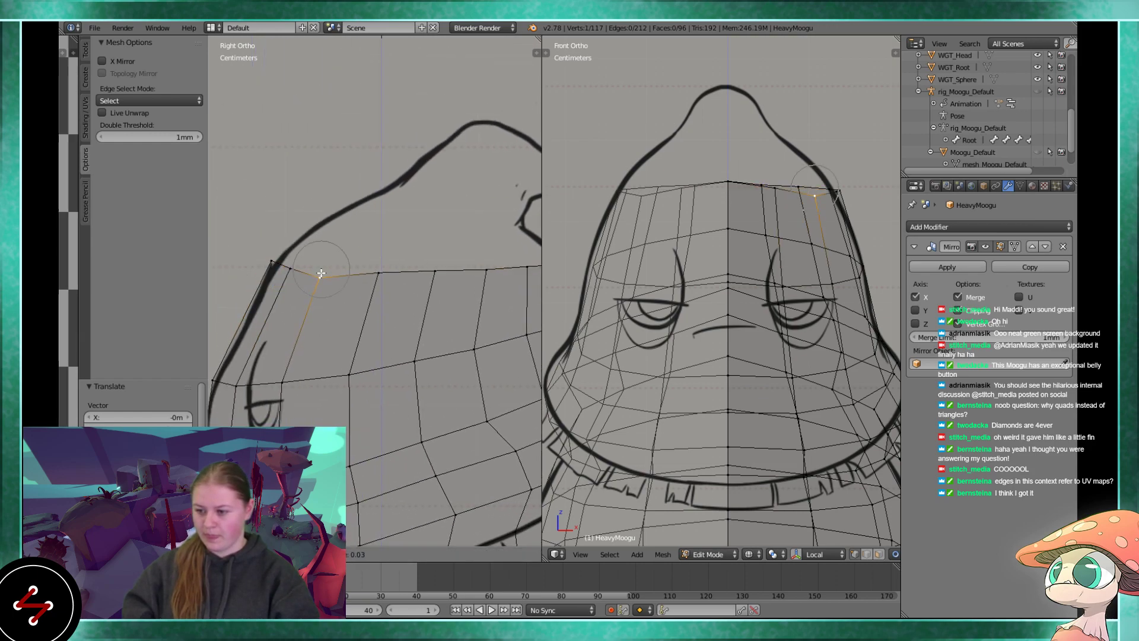
- Even out the middle and back vertices along the hat's open top edge in side view
right_click(435, 271)
shift+middle_drag(437, 280, 347, 288)
right_click(393, 274)
right_click(433, 273)
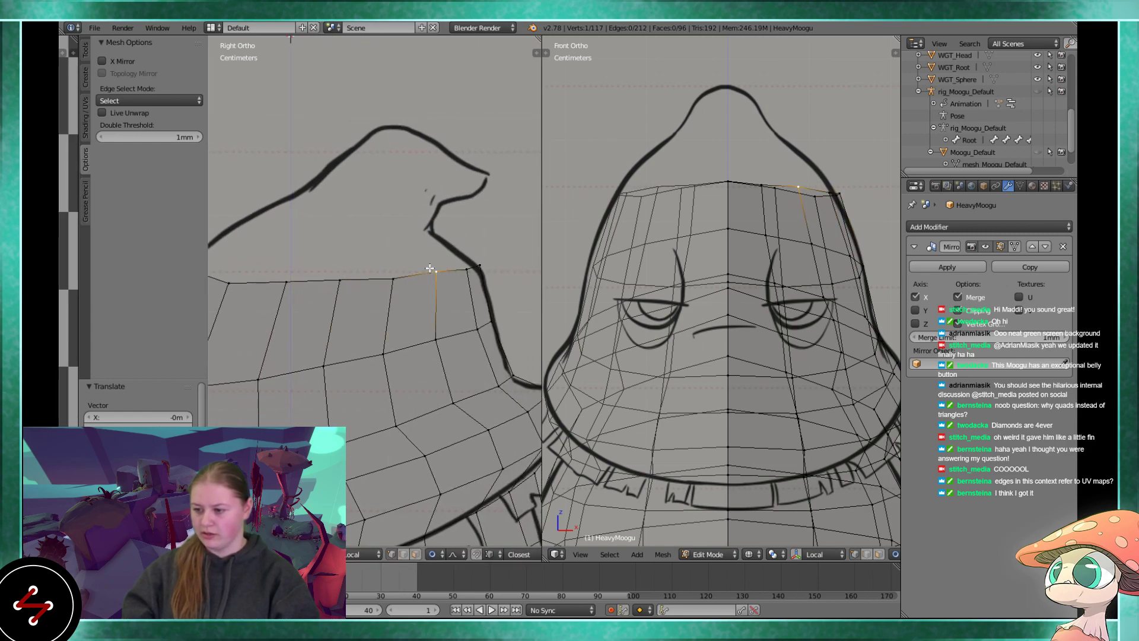
right_drag(463, 267, 462, 270)
- Select the hat's open top edge loop and examine the opening from above in solid shading, with the Mirror modifier's edit-cage display toggled
shift+middle_drag(427, 274, 464, 262)
alt+right_click(384, 264)
mouse_move(384, 265)
middle_down()
mouse_move(413, 276)
mouse_move(382, 272)
mouse_move(378, 308)
mouse_move(396, 314)
mouse_move(401, 304)
middle_up()
key(z)
scroll(414, 276, down, 4)
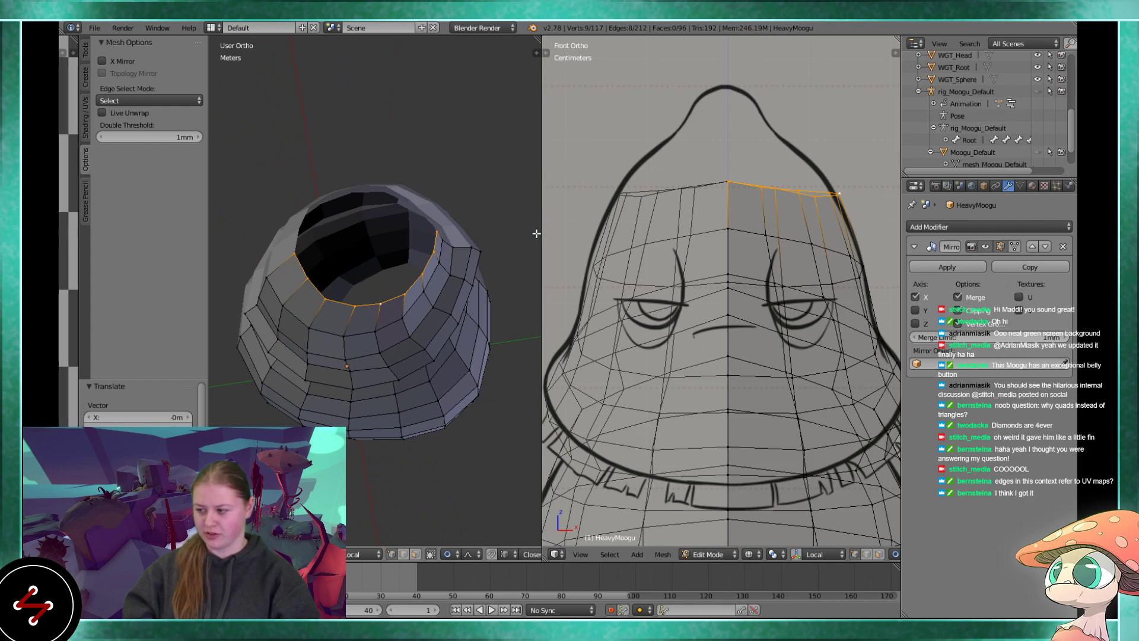
click(1014, 248)
middle_drag(486, 249, 514, 178)
click(1015, 248)
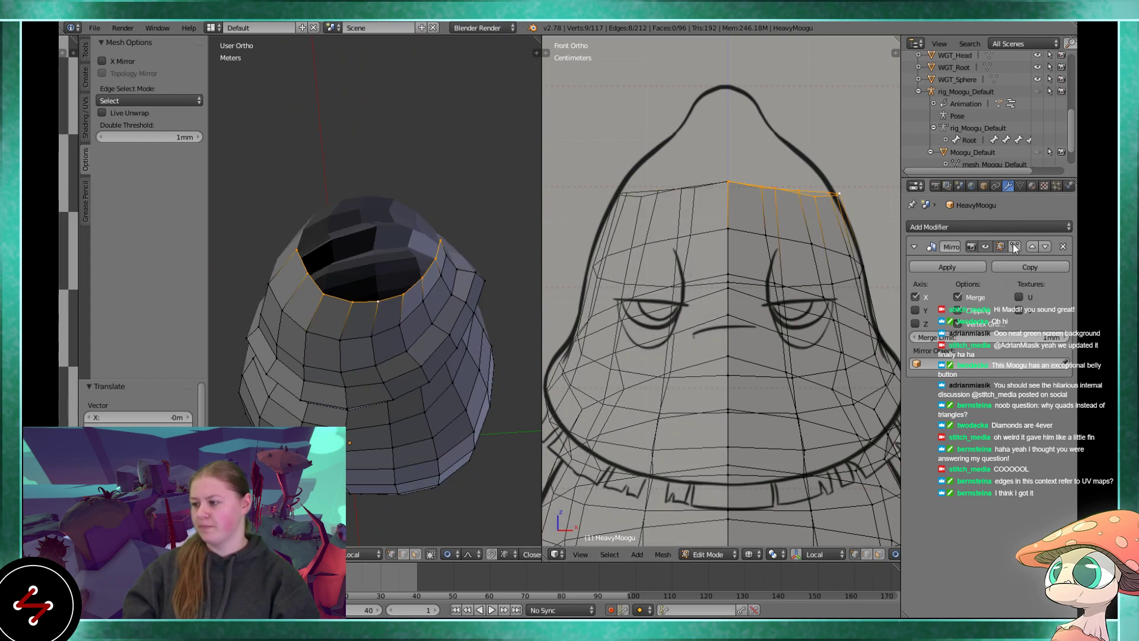
scroll(386, 302, down, 4)
- Leave Edit Mode on the body and add a UV sphere as a separate object
key(Tab)
shift+middle_drag(413, 390, 356, 290)
key(a)
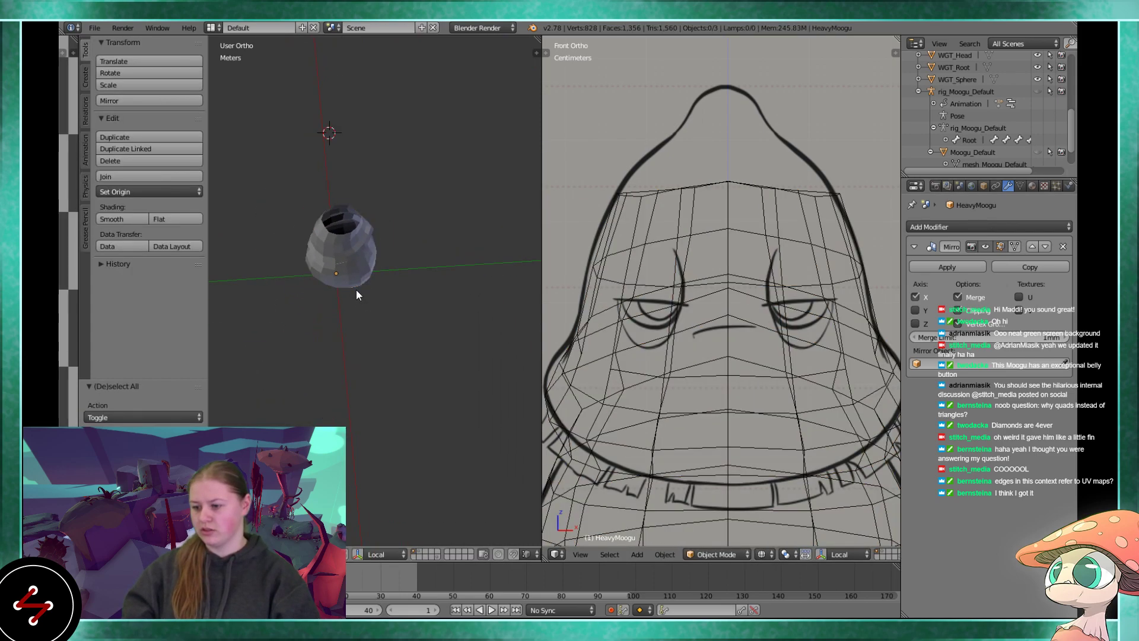
key(shift+a)
mouse_move(356, 290)
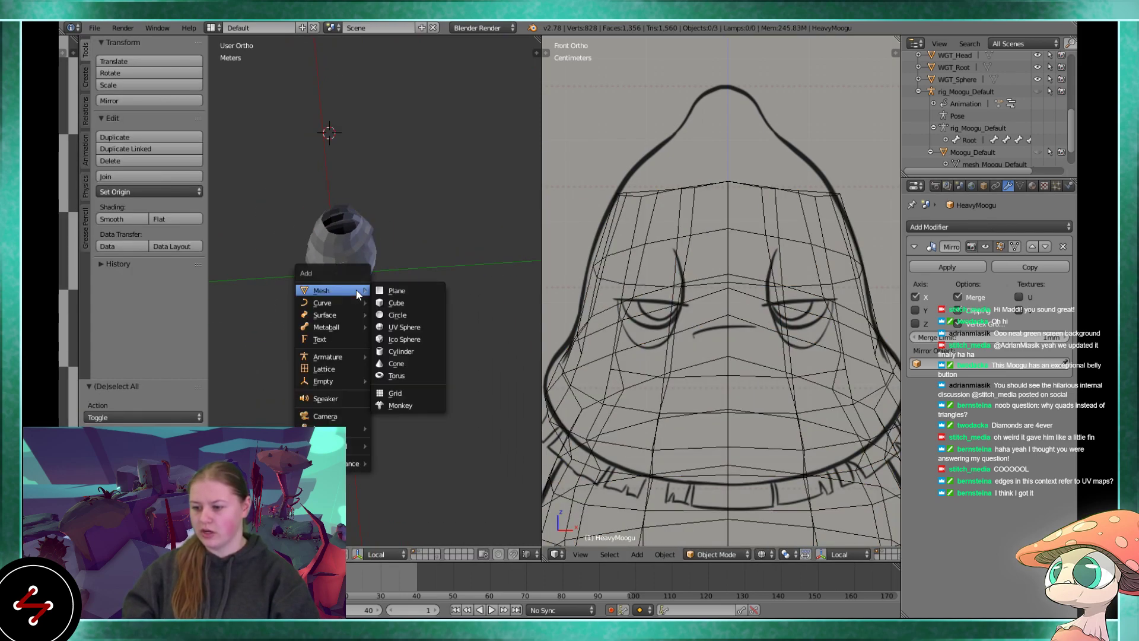
click(419, 327)
key(KP_Decimal)
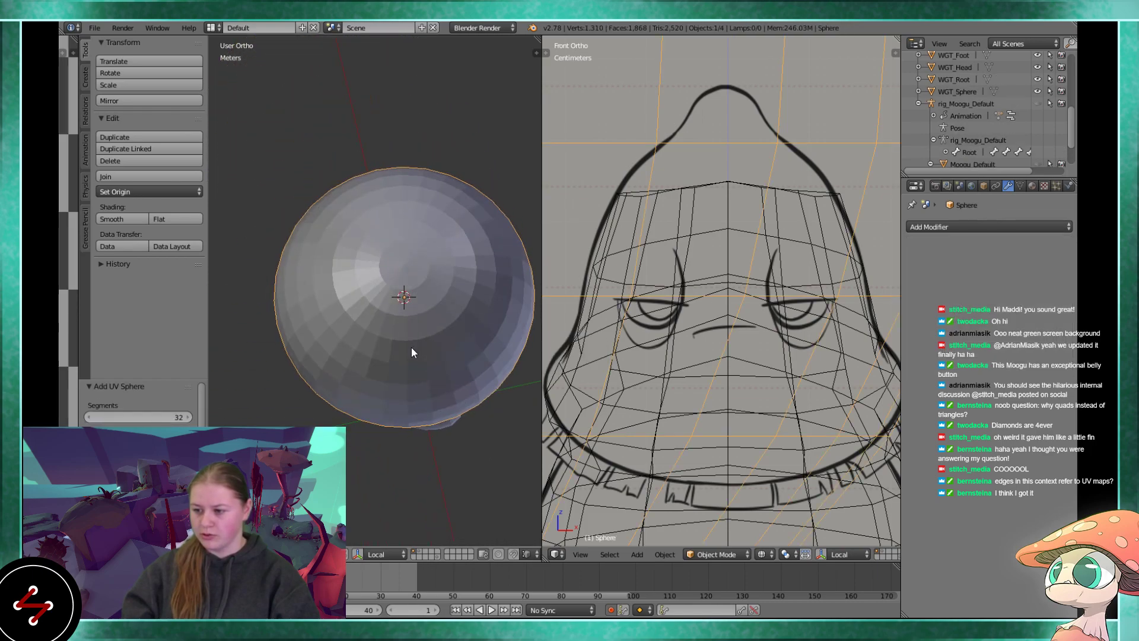
- Examine the topology around the UV sphere's top pole vertex in Edit Mode
scroll(452, 304, up, 3)
scroll(389, 368, up, 2)
key(Tab)
middle_drag(399, 375, 389, 317)
right_click(388, 298)
scroll(383, 331, up, 4)
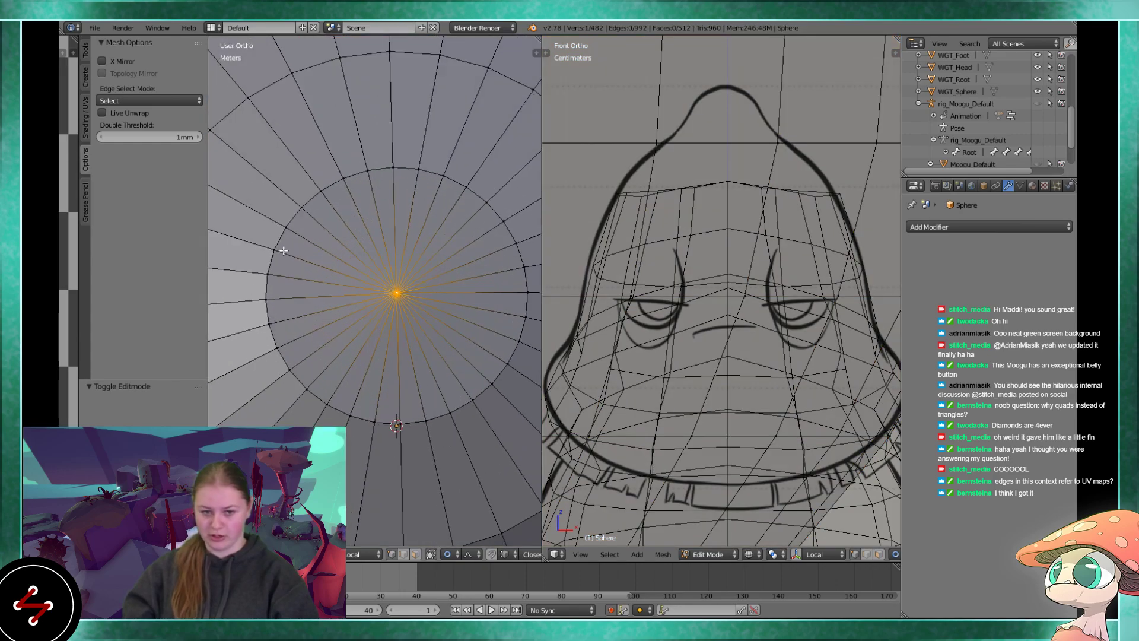
scroll(297, 252, down, 8)
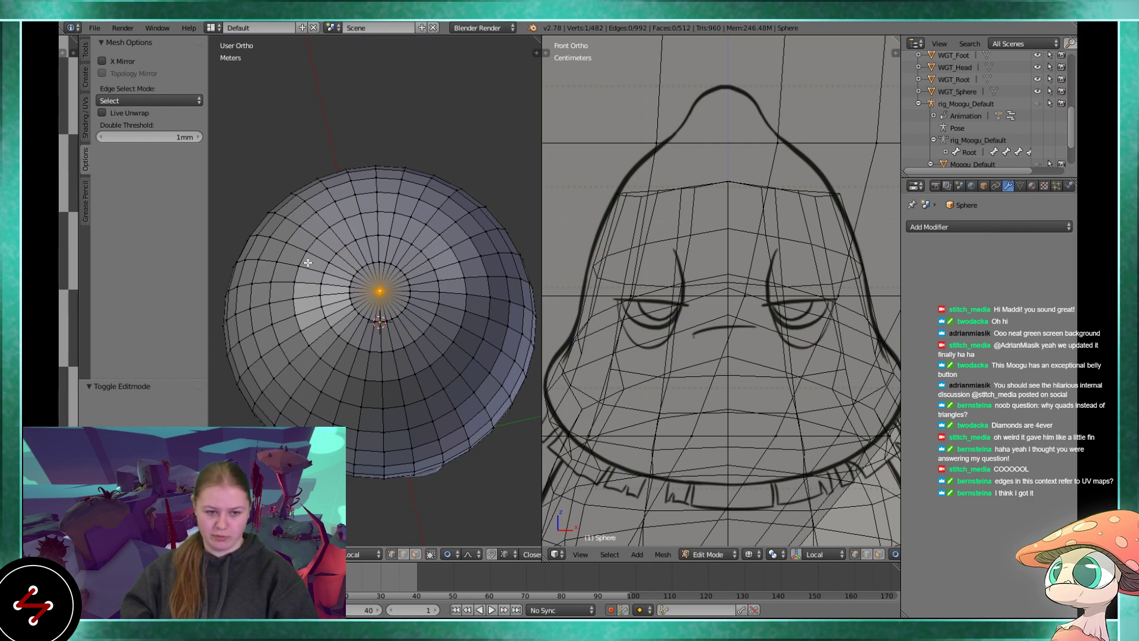
- Delete the UV sphere object from the scene
key(Tab)
key(x)
click(362, 315)
- Add a cube mesh to the scene as a separate object
shift+middle_drag(356, 369, 335, 284)
mouse_move(335, 283)
middle_down()
mouse_move(332, 350)
mouse_move(327, 278)
middle_up()
key(shift+a)
mouse_move(327, 275)
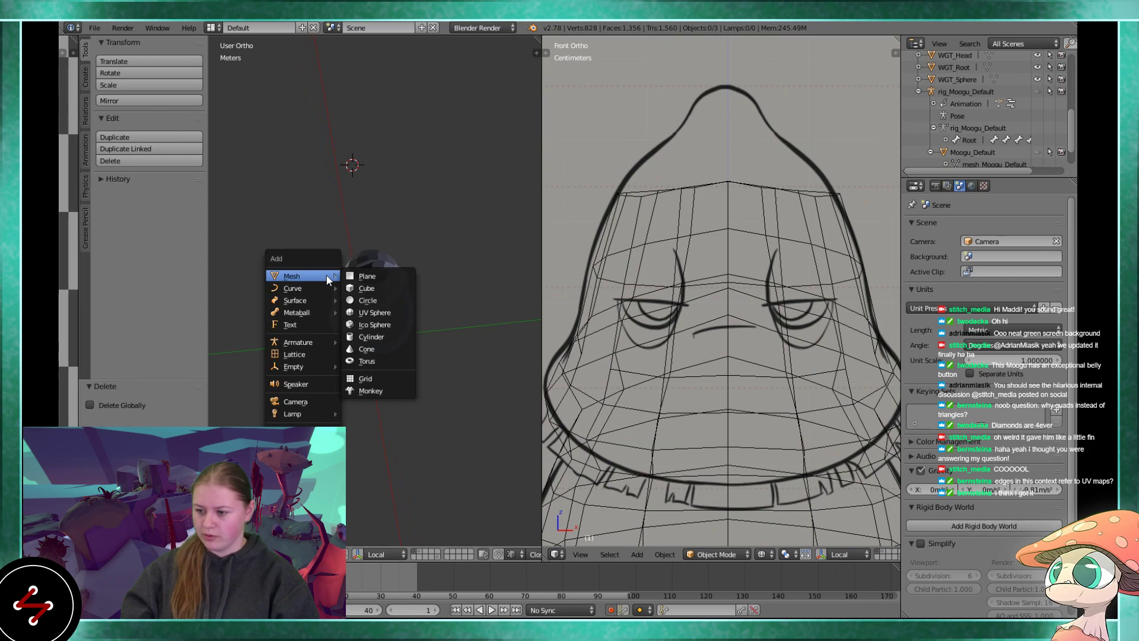
click(371, 287)
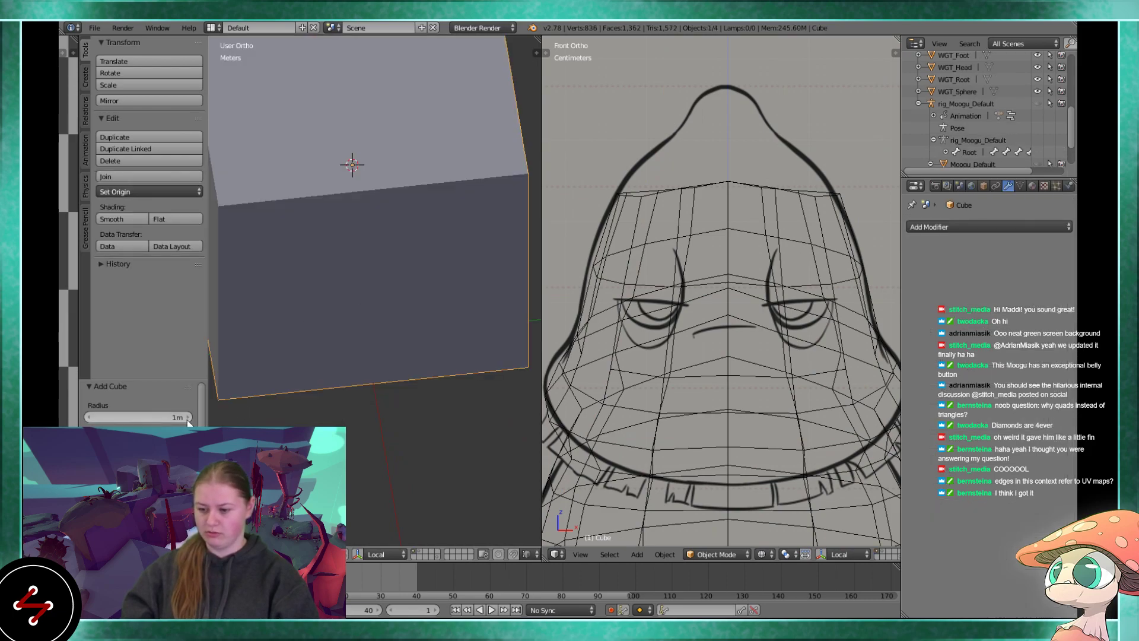
- Subdivide the whole cube with smoothing to round it into a sphere made of quads
key(Tab)
key(w)
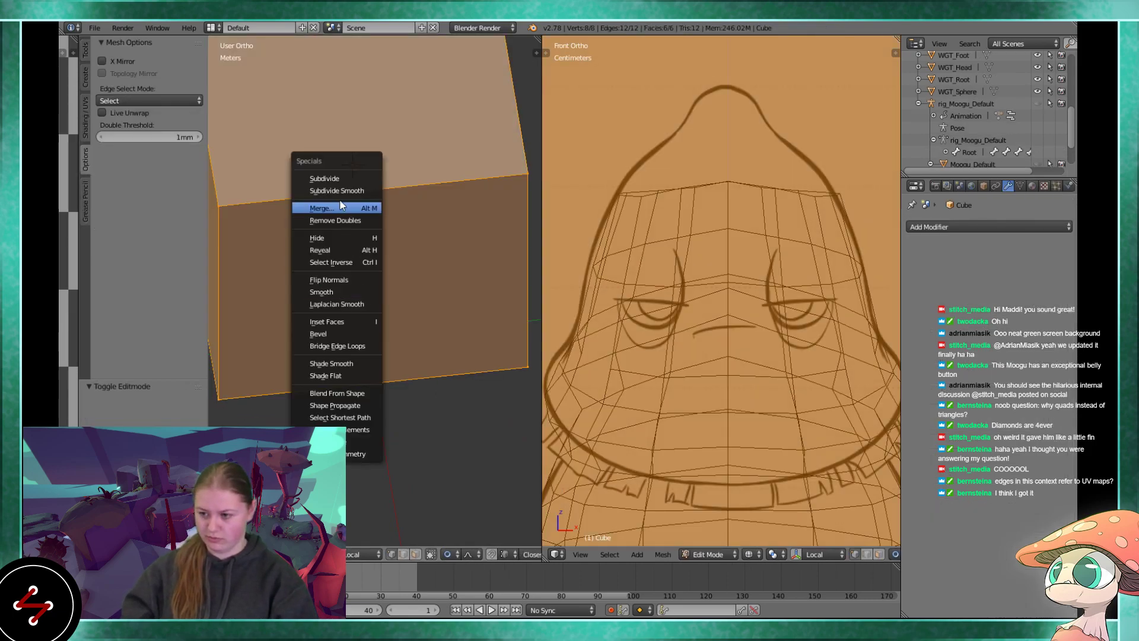
click(324, 178)
scroll(386, 364, up, 4)
drag(190, 412, 237, 416)
key(Tab)
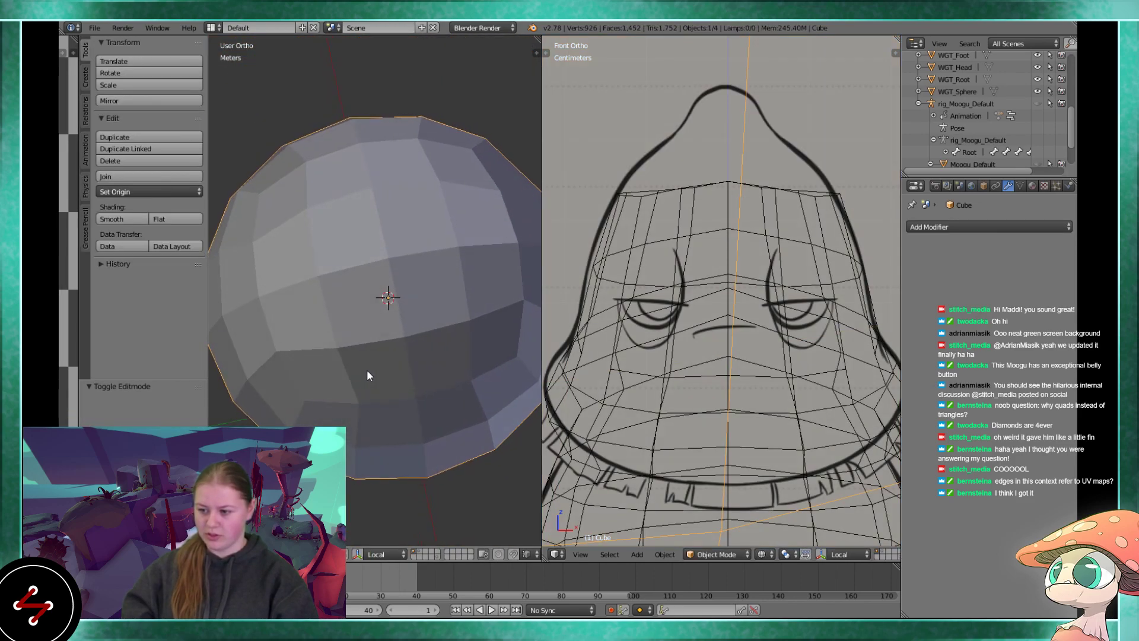
middle_drag(368, 371, 369, 358)
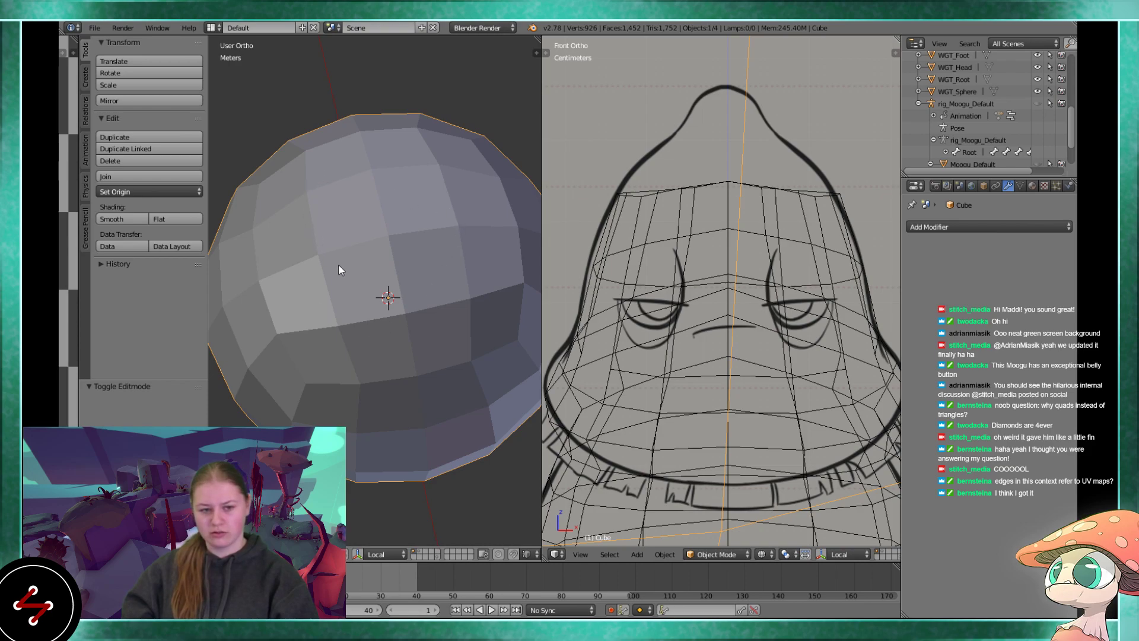
middle_drag(381, 195, 522, 283)
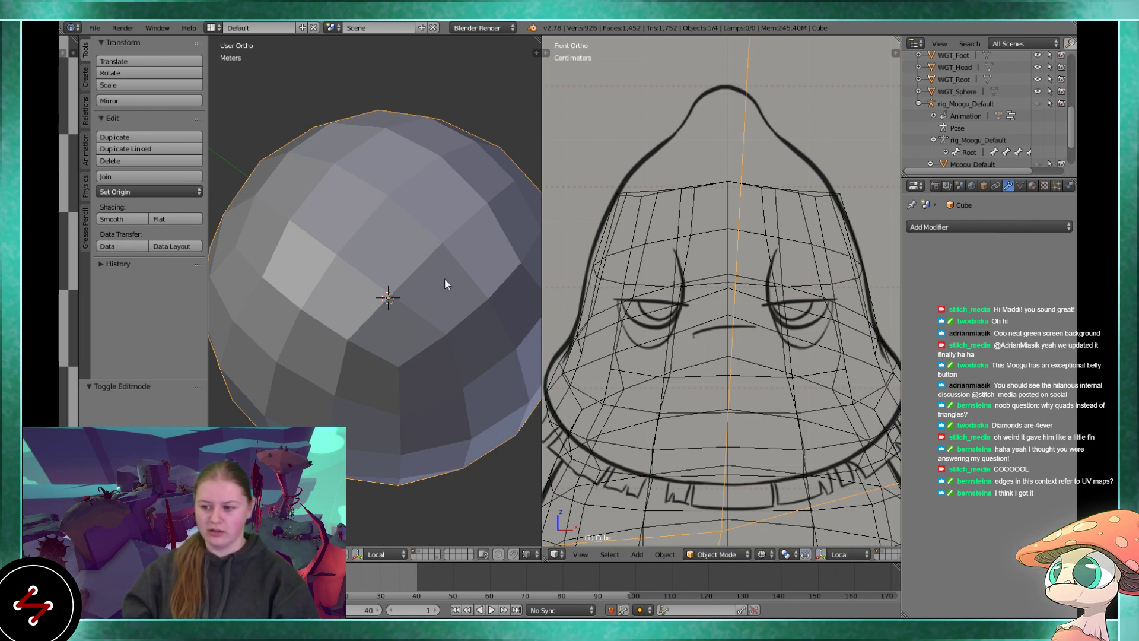
scroll(444, 279, down, 3)
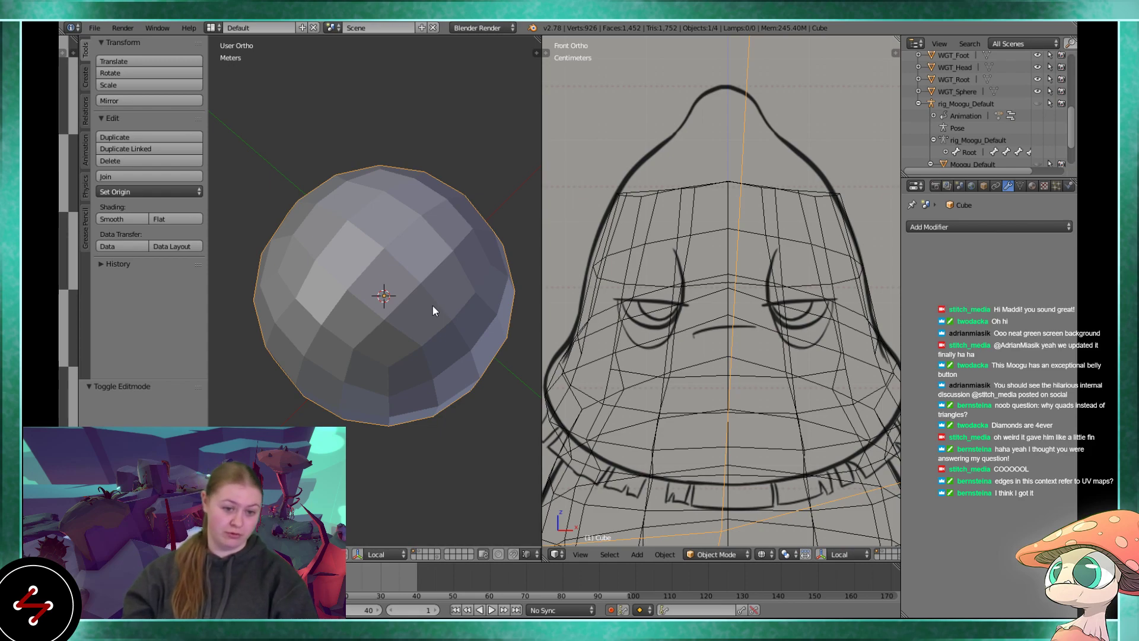
- Delete the quad sphere from the scene and open the HeavyMoogu mesh in Edit Mode
key(x)
click(433, 305)
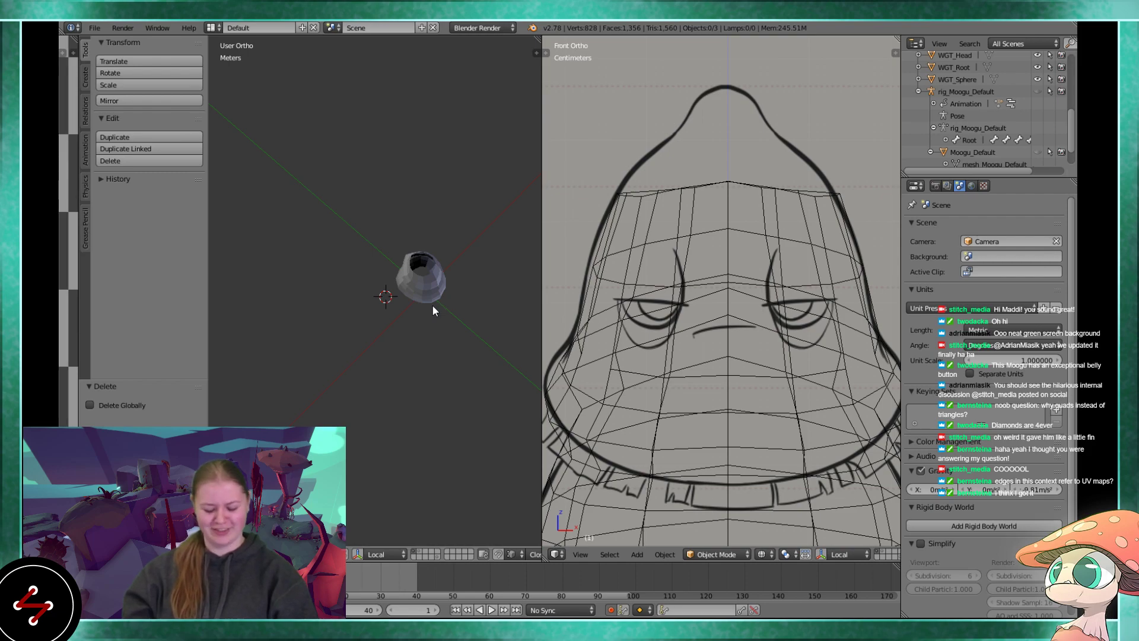
key(shift+c)
middle_drag(425, 305, 336, 318)
scroll(359, 321, up, 3)
right_click(354, 325)
key(Tab)
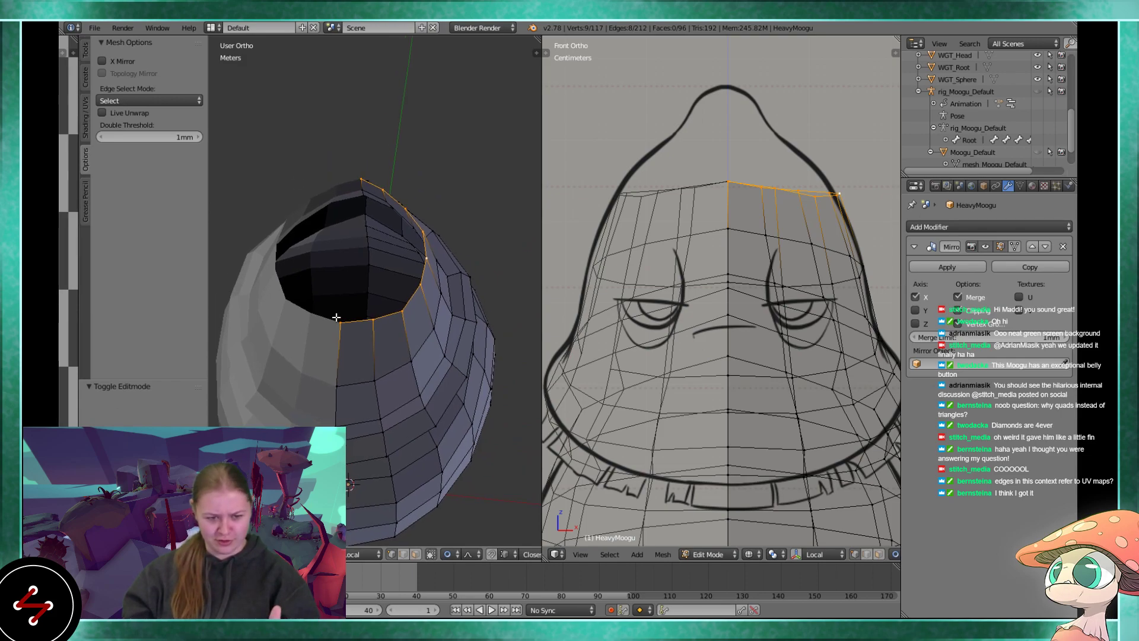
- Reposition two neighbouring vertices near the front of the hat's open rim in the right side view
middle_drag(410, 305, 367, 330)
shift+middle_drag(371, 293, 361, 333)
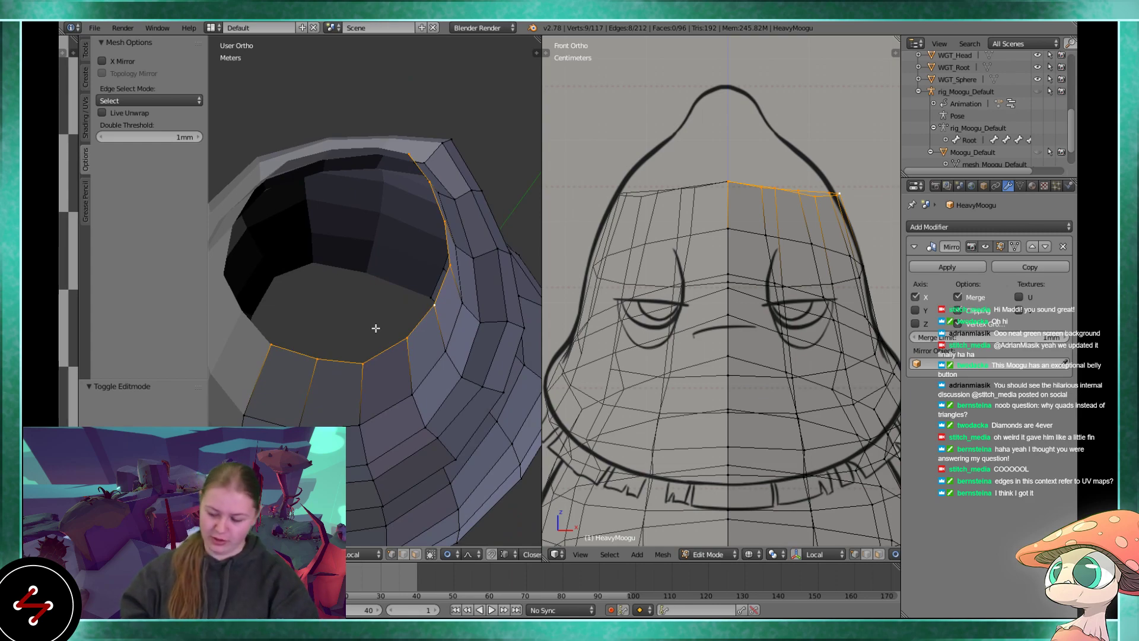
middle_drag(376, 326, 309, 291)
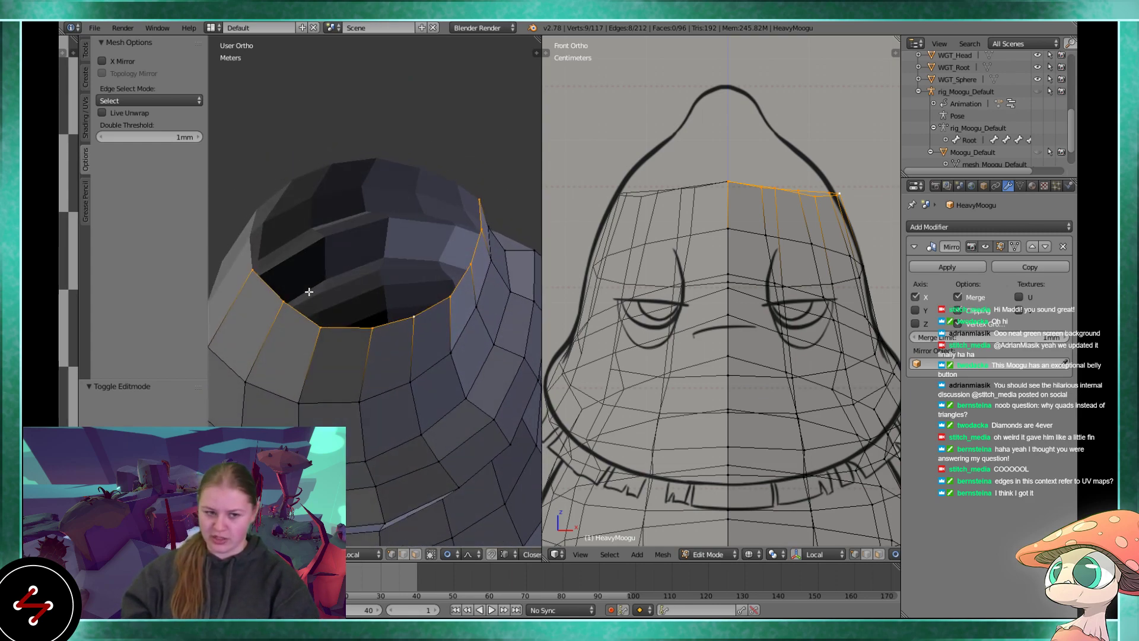
right_click(348, 328)
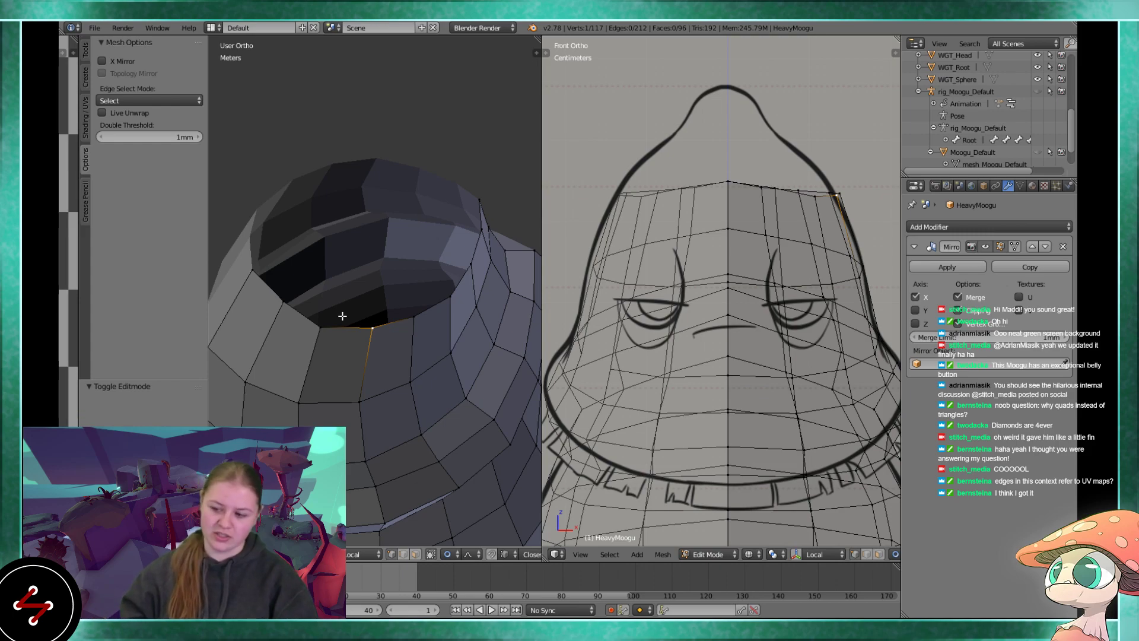
key(KP_3)
shift+middle_drag(383, 346, 375, 283)
scroll(386, 259, down, 2)
scroll(375, 259, up, 3)
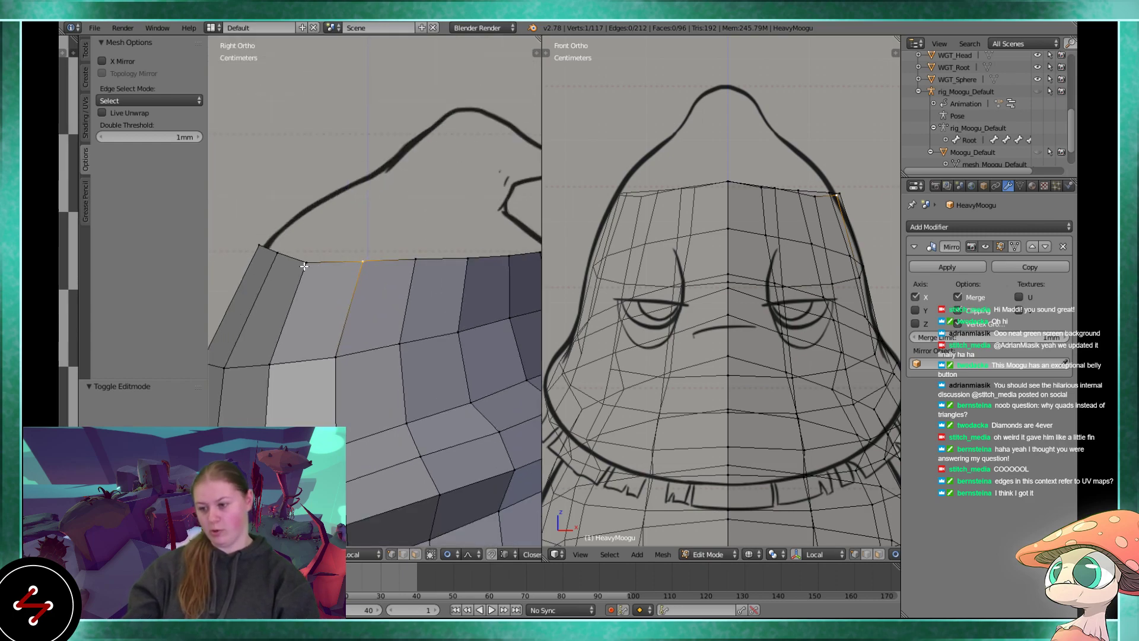
shift+right_click(327, 258)
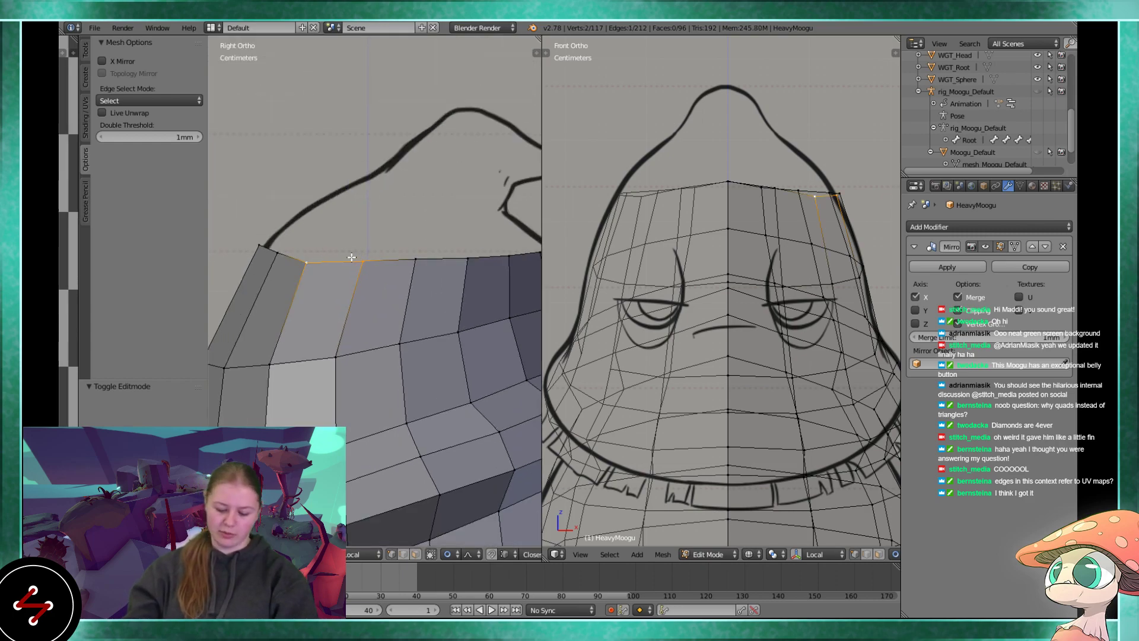
key(g)
click(333, 257)
shift+middle_drag(415, 278, 392, 283)
- Add a vertex above the front side of the rim and fill a quad face joining it to three rim vertices
right_click(392, 267)
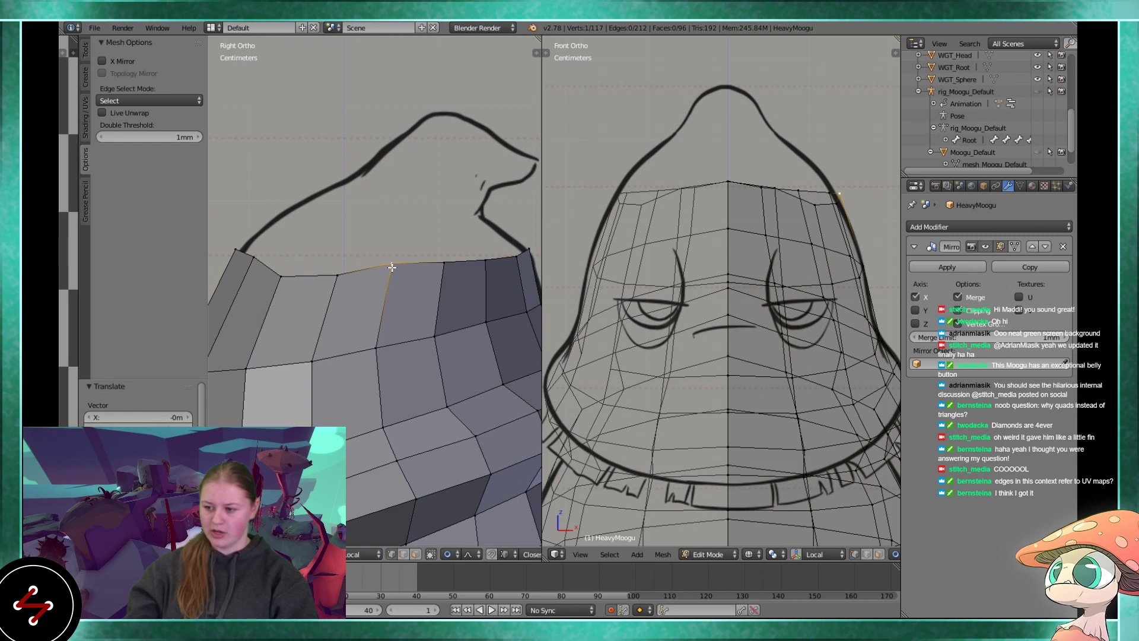
right_click(255, 254)
right_click(281, 277)
right_click(255, 255)
ctrl+right_click(302, 225)
shift+right_click(332, 275)
shift+right_click(281, 277)
shift+right_click(252, 260)
key(f)
key(a)
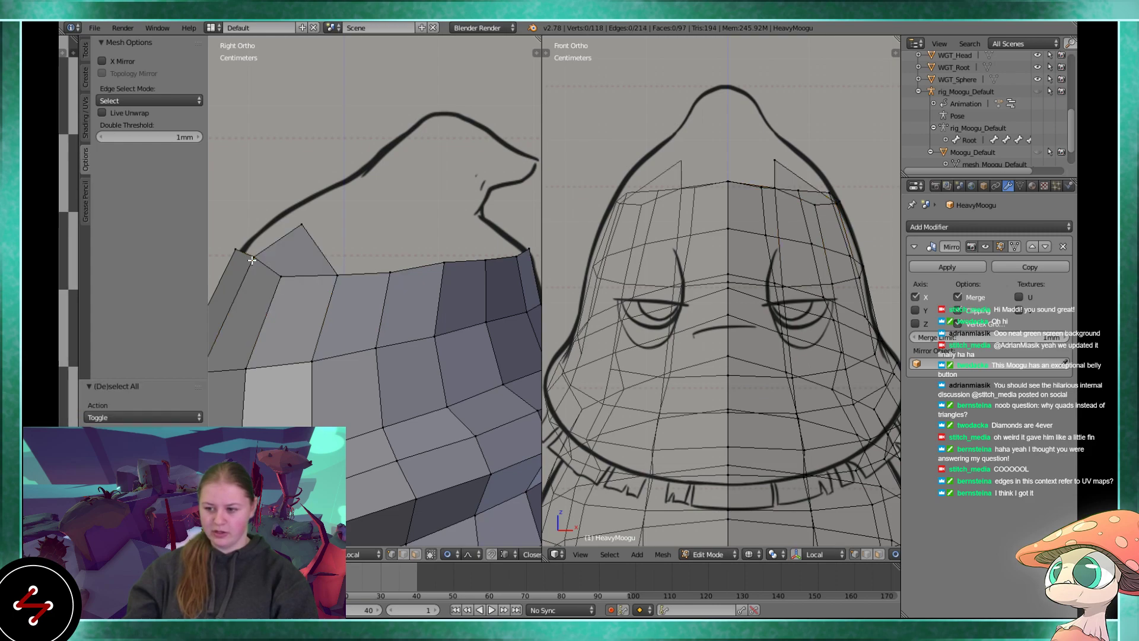
- Lower the rim vertex beneath the new quad face to even out the face's shape
right_click(281, 277)
key(g)
click(280, 289)
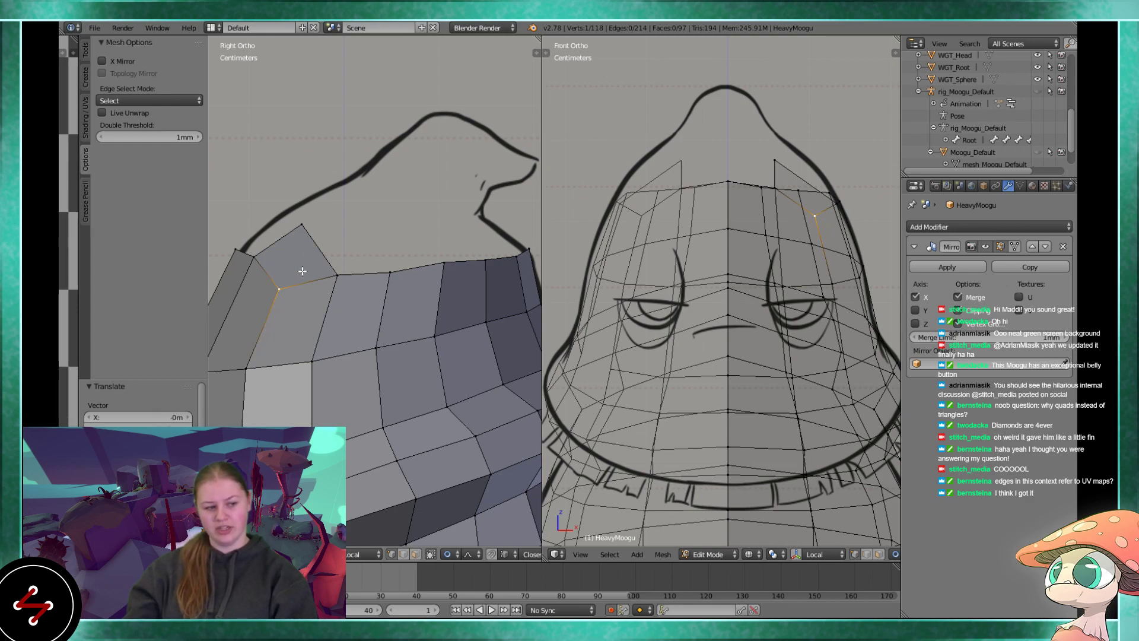
shift+middle_drag(395, 280, 371, 278)
scroll(299, 260, down, 2)
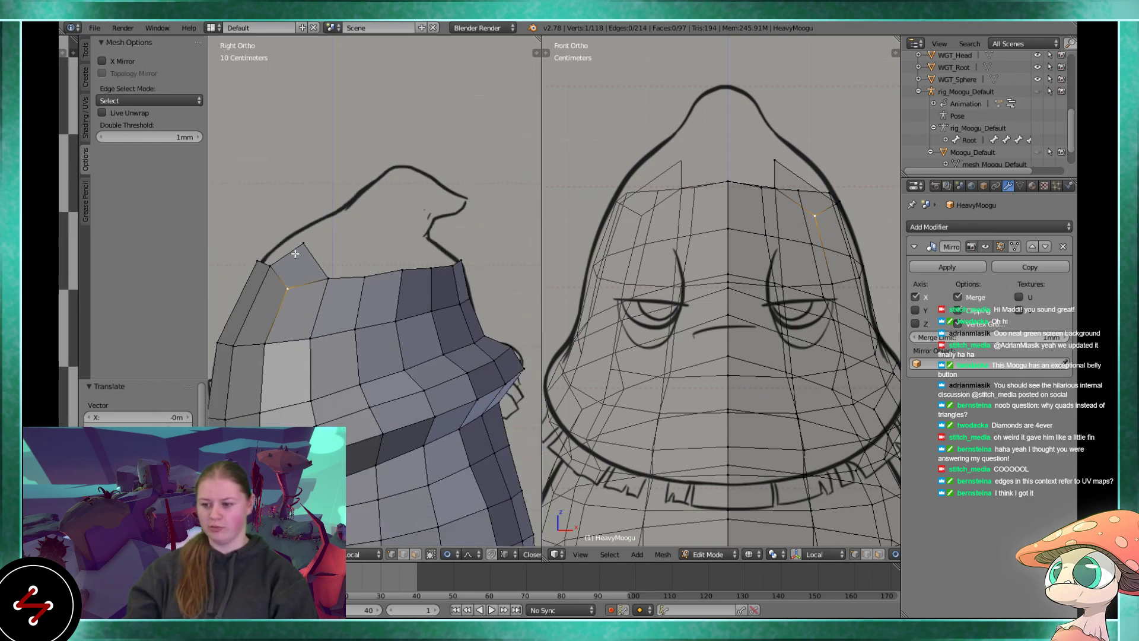
- Extrude the new face's top vertex to the mirror centre line and fill a quad face down to the front rim
right_click(303, 244)
shift+middle_drag(300, 252, 336, 244)
key(ctrl+r)
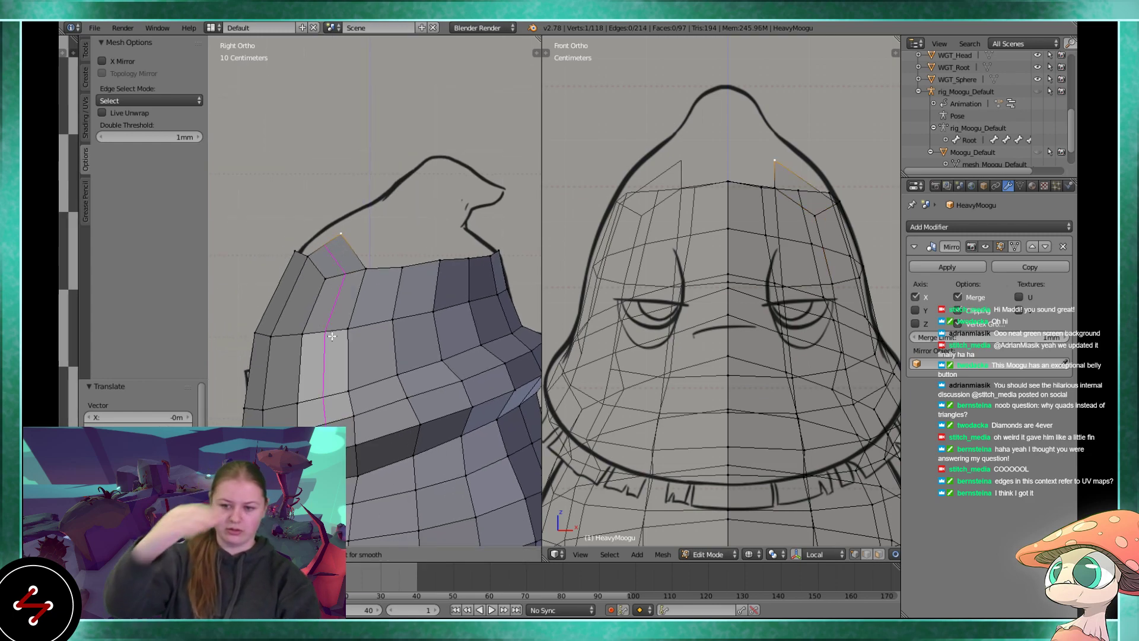
key(Escape)
scroll(369, 290, up, 5)
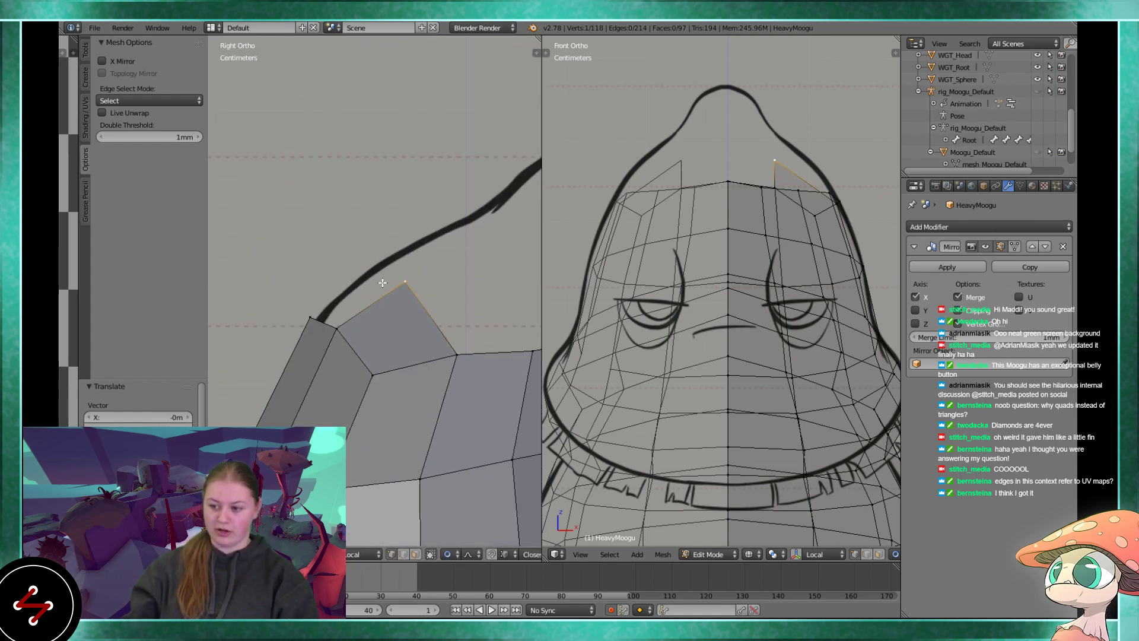
key(e)
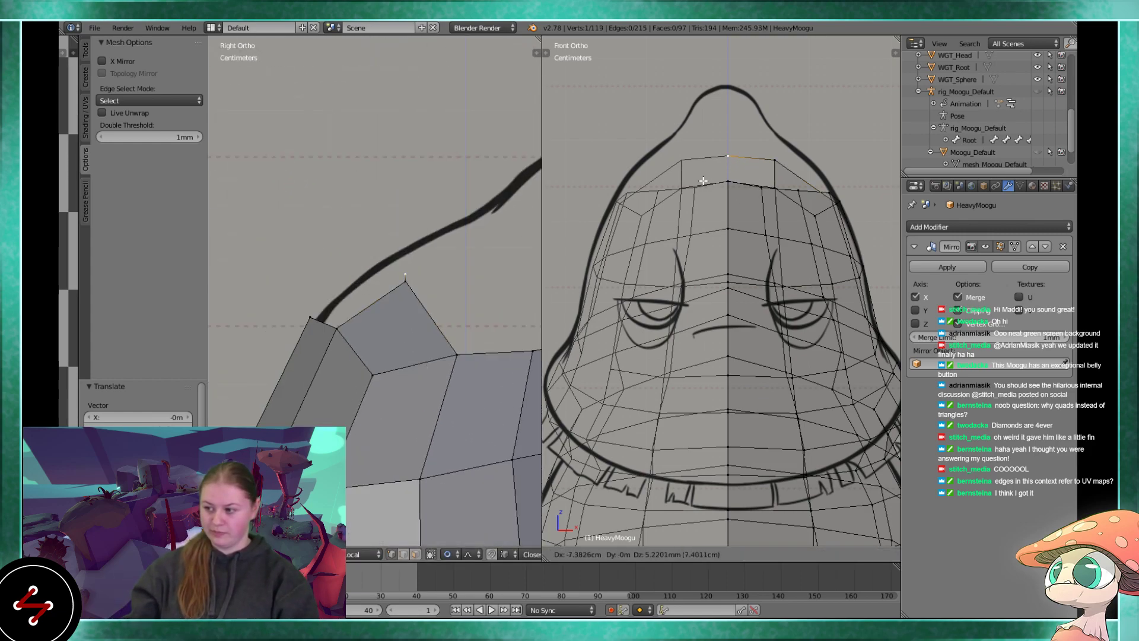
click(747, 184)
key(z)
shift+right_click(774, 159)
shift+right_click(774, 187)
shift+right_click(728, 181)
key(f)
- Raise the front centre-line vertex onto the hat's outline in the side view sketch
right_click(407, 268)
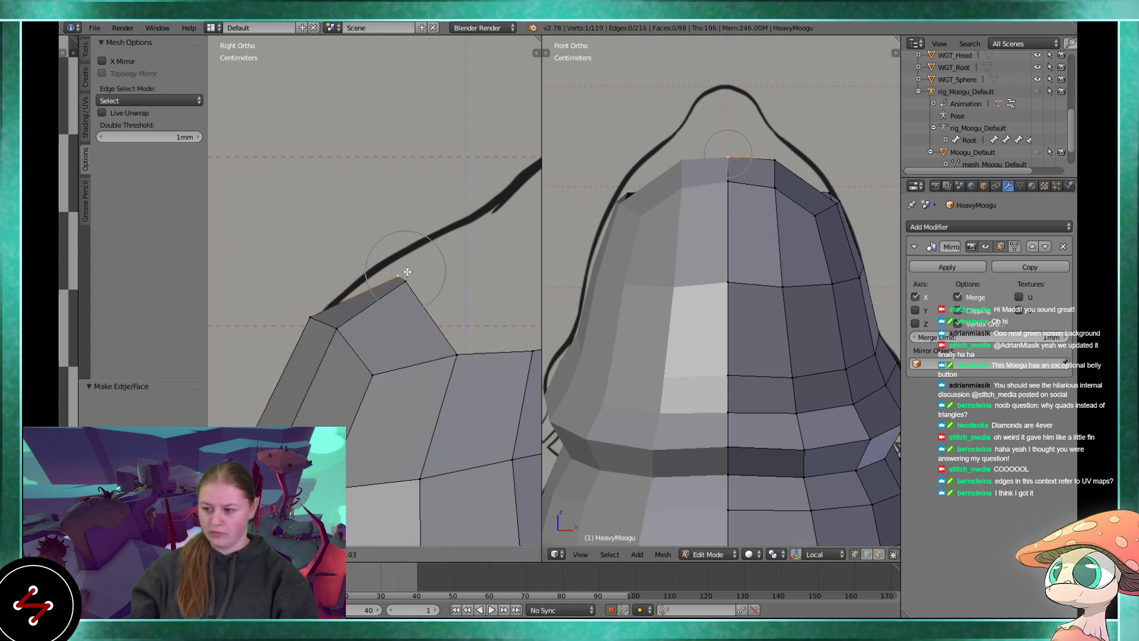
key(g)
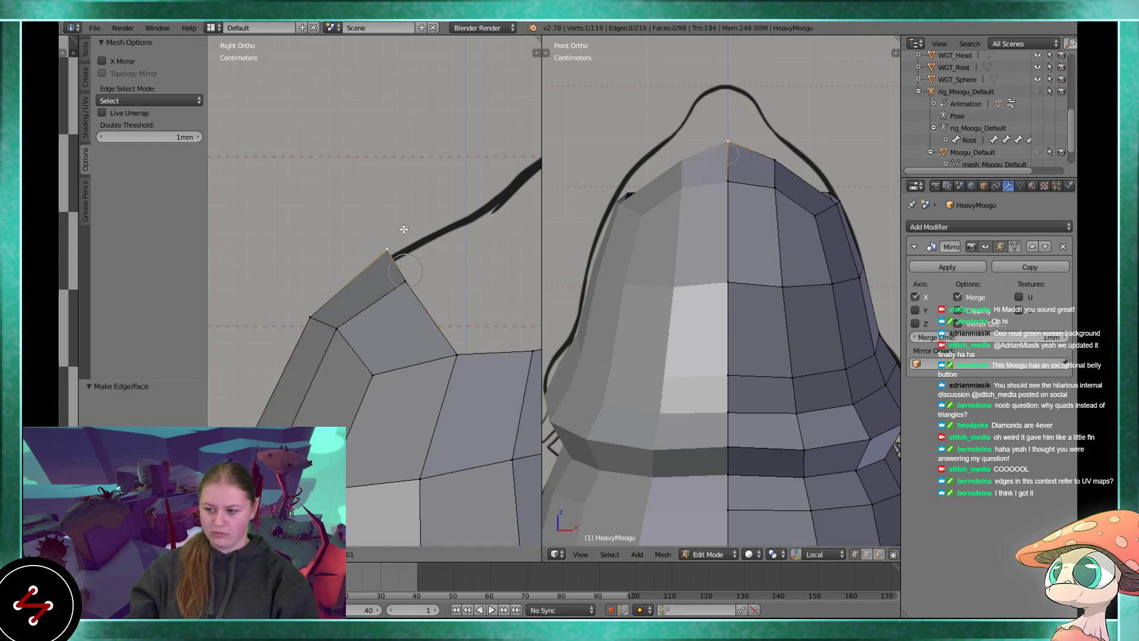
click(407, 260)
scroll(406, 260, down, 4)
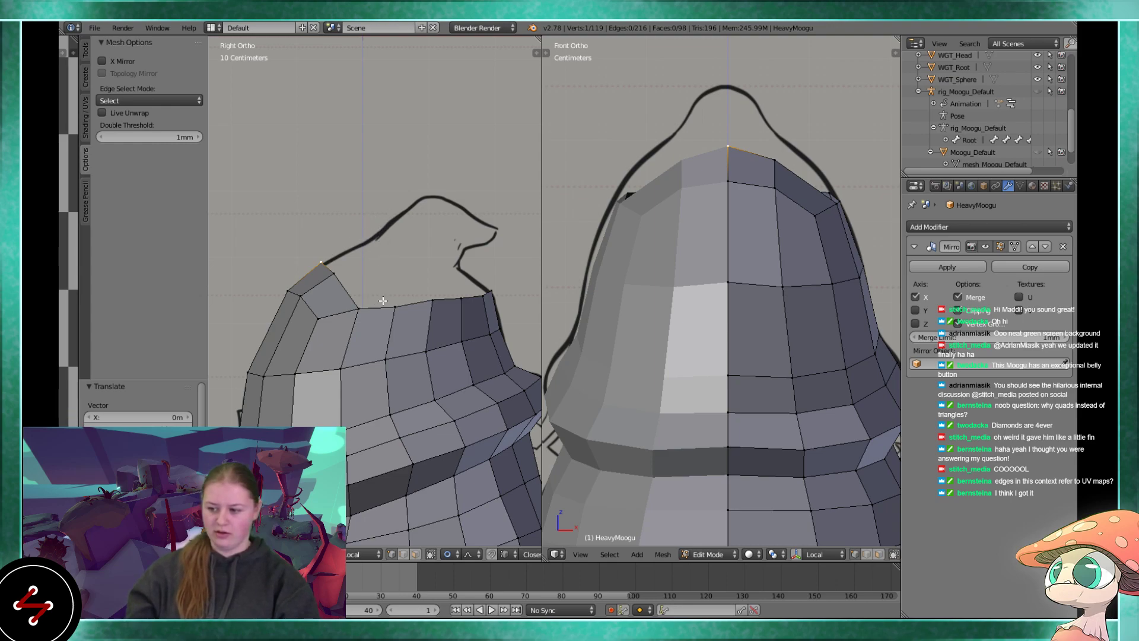
- Reposition two neighbouring vertices on the back part of the hat's rim in the side view
scroll(376, 301, up, 3)
shift+middle_drag(485, 229, 450, 243)
right_click(449, 223)
key(g)
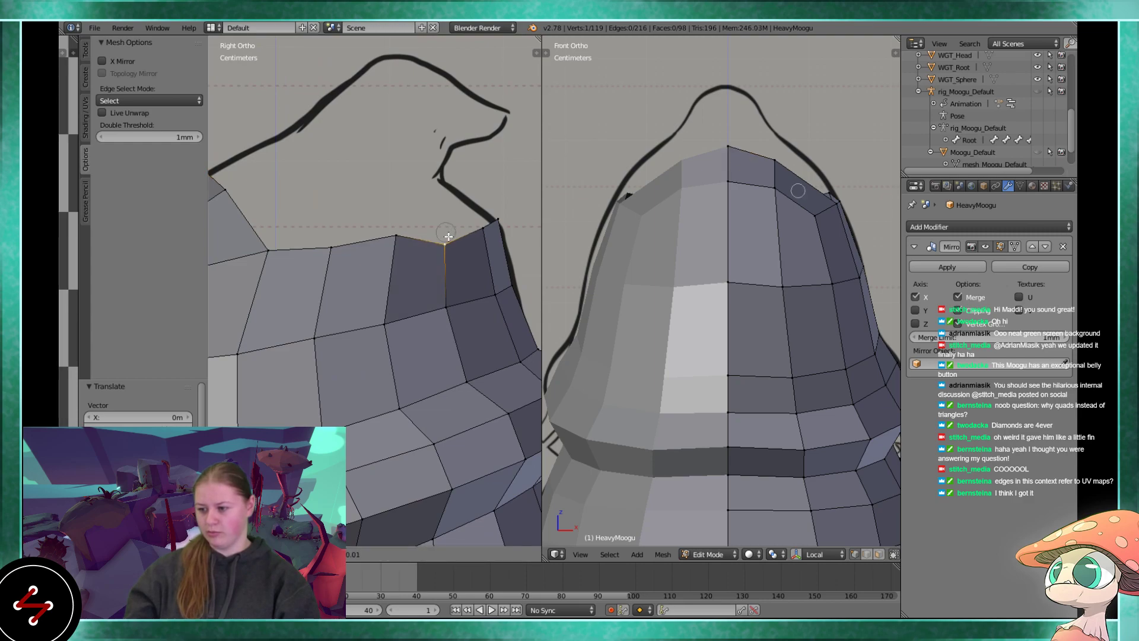
click(449, 236)
right_click(392, 233)
key(g)
click(423, 211)
- Extrude a vertex up from the back rim to the hat sketch line and fill a quad face with the rim
key(e)
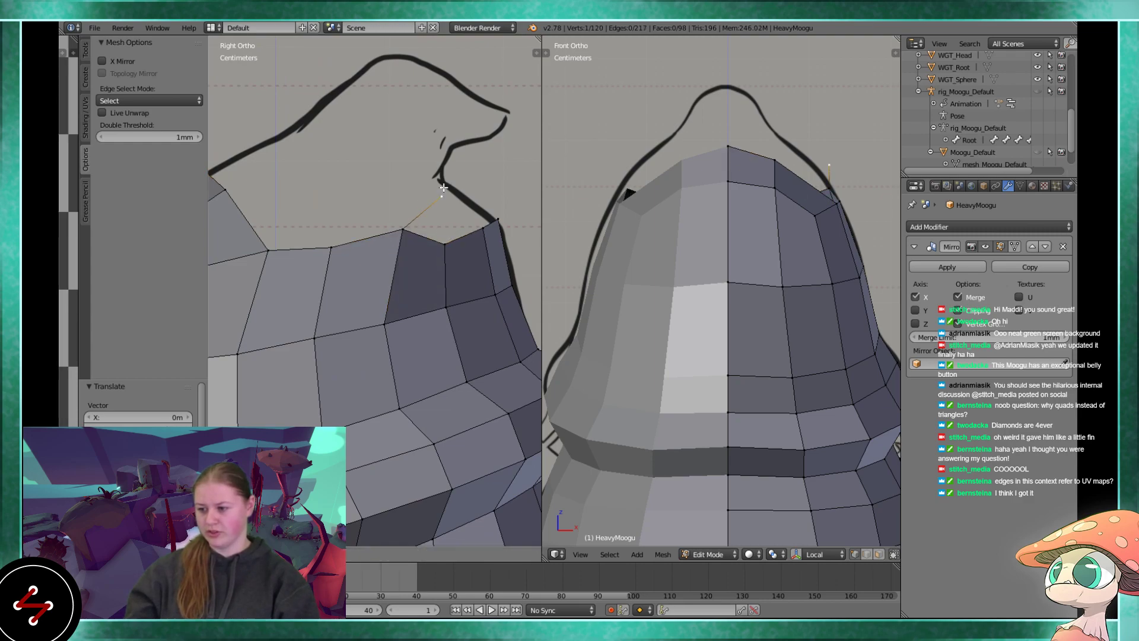
click(456, 182)
shift+right_click(445, 242)
shift+right_click(408, 229)
key(f)
- Move the new back vertex into place, extrude it to the centre line, and fill the adjoining quad face
shift+middle_drag(460, 243, 397, 249)
right_click(397, 193)
middle_drag(399, 191, 310, 231)
key(g)
click(392, 211)
mouse_move(392, 213)
middle_down()
mouse_move(408, 257)
mouse_move(457, 237)
mouse_move(470, 254)
mouse_move(399, 281)
mouse_move(360, 278)
middle_up()
key(e)
click(473, 270)
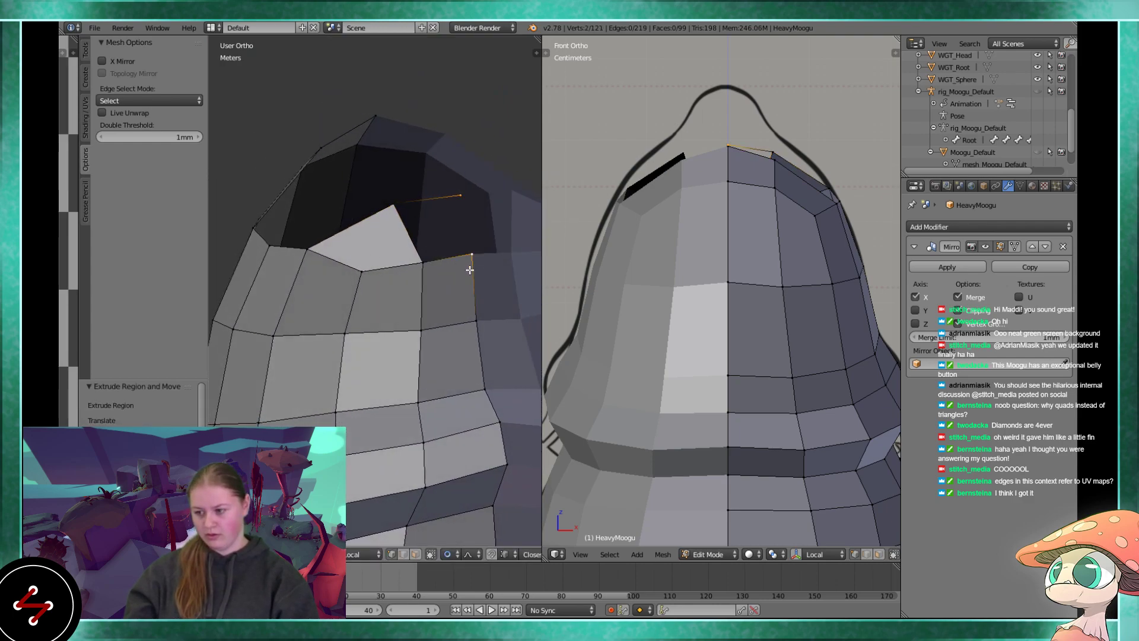
key(f)
- Slide and adjust the rim vertex between the two new back faces and nudge the vertex directly below it
right_click(426, 247)
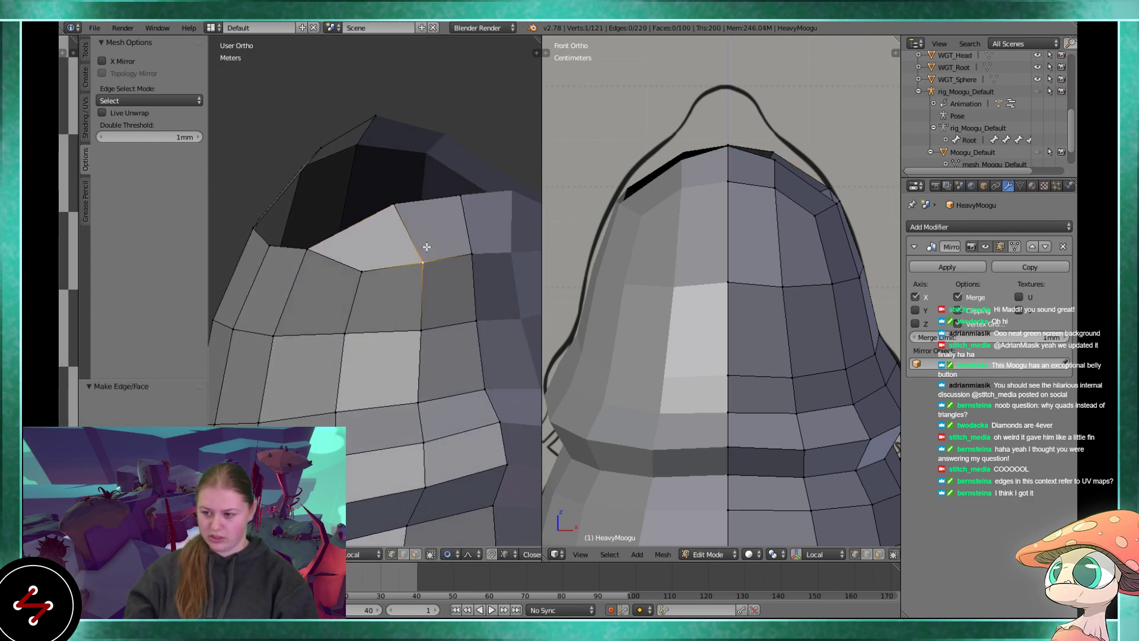
key(shift+v)
click(406, 276)
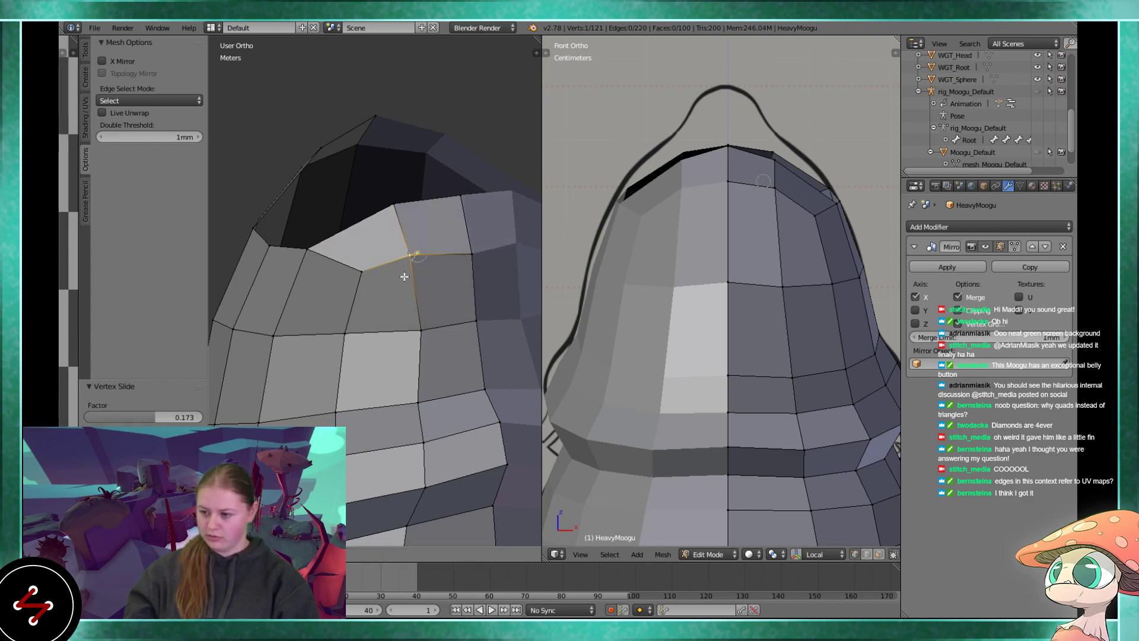
key(g)
click(407, 293)
middle_drag(407, 295, 411, 265)
right_click(425, 330)
key(g)
click(414, 332)
key(KP_3)
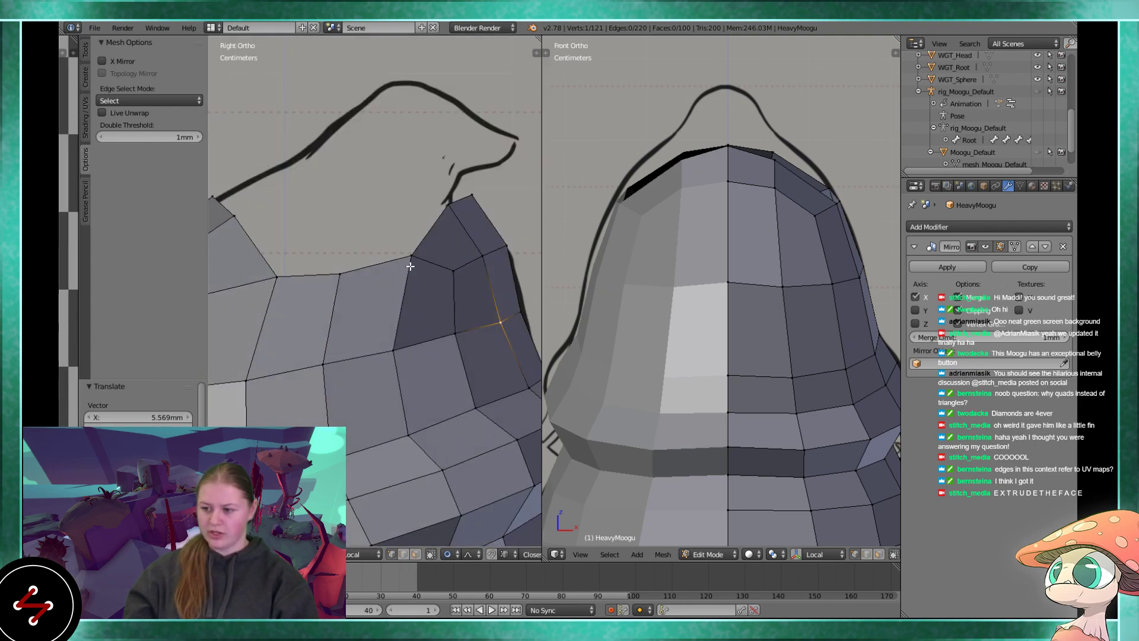
- Reposition the middle vertex of the hat's side rim in the right side view
scroll(404, 279, down, 3)
shift+middle_drag(377, 355, 379, 272)
scroll(384, 267, down, 2)
key(ctrl+r)
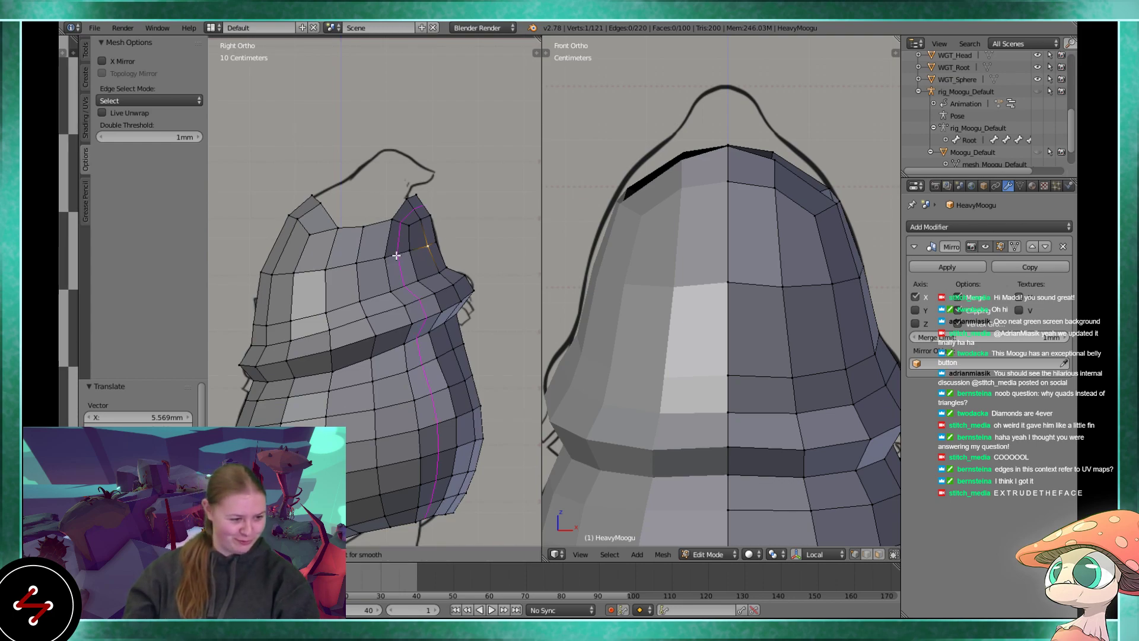
key(Escape)
scroll(383, 274, up, 3)
right_click(381, 276)
key(g)
click(404, 242)
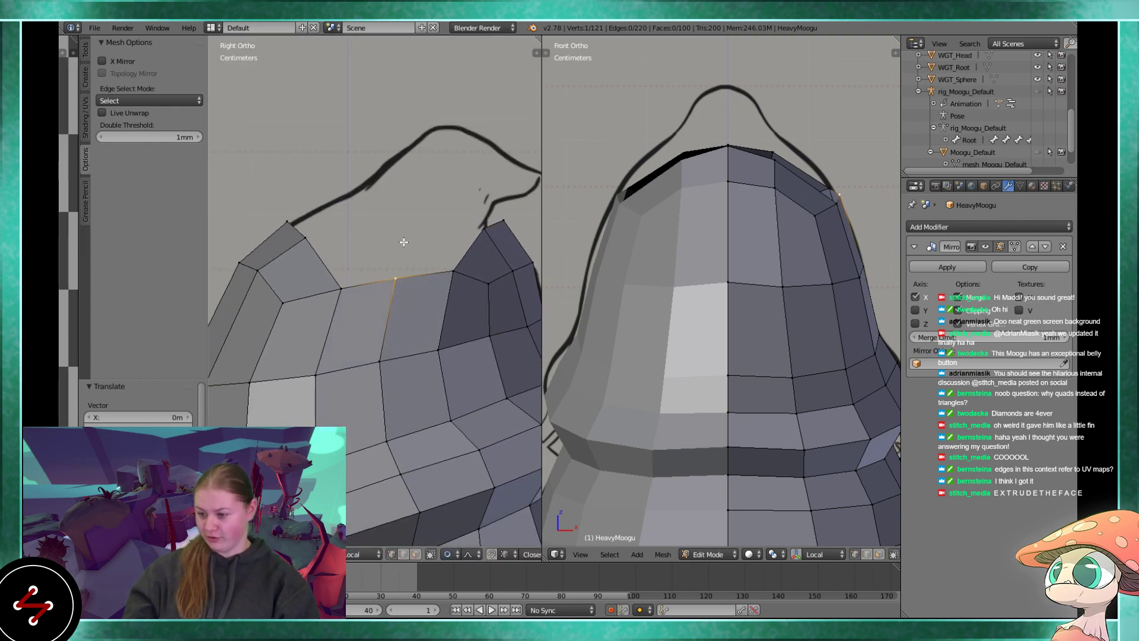
- Extrude two vertices in sequence upward from the middle side rim vertex toward the hat's sketch outline
shift+middle_drag(358, 267, 368, 302)
key(w)
key(Escape)
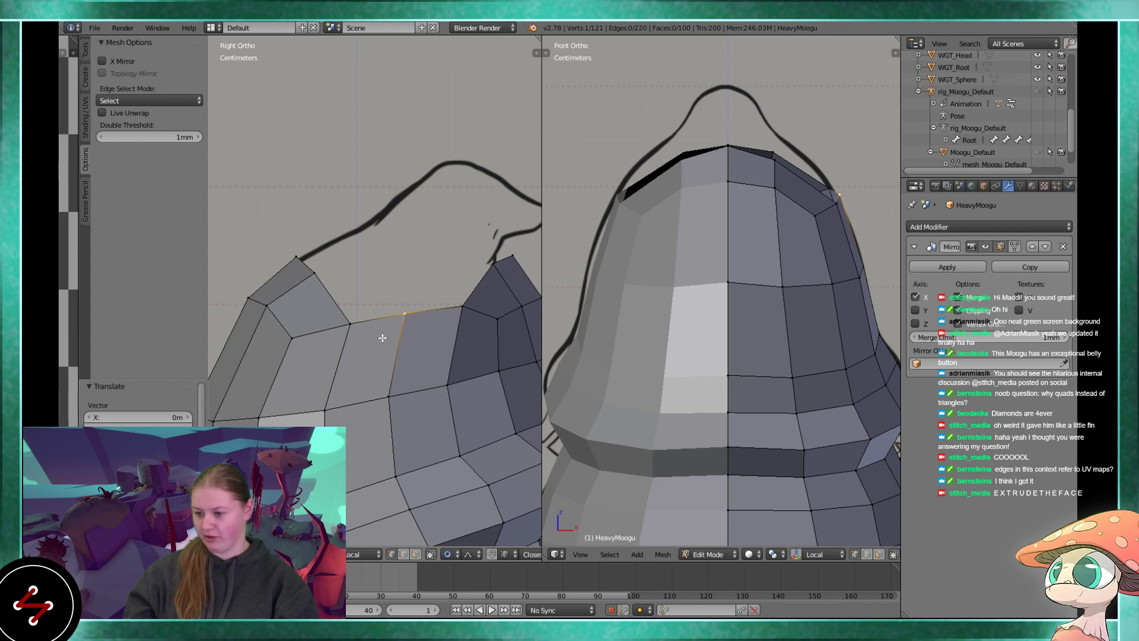
key(e)
click(372, 277)
key(e)
click(342, 248)
shift+middle_drag(686, 171, 607, 230)
scroll(364, 254, up, 1)
shift+right_click(382, 248)
scroll(705, 156, up, 2)
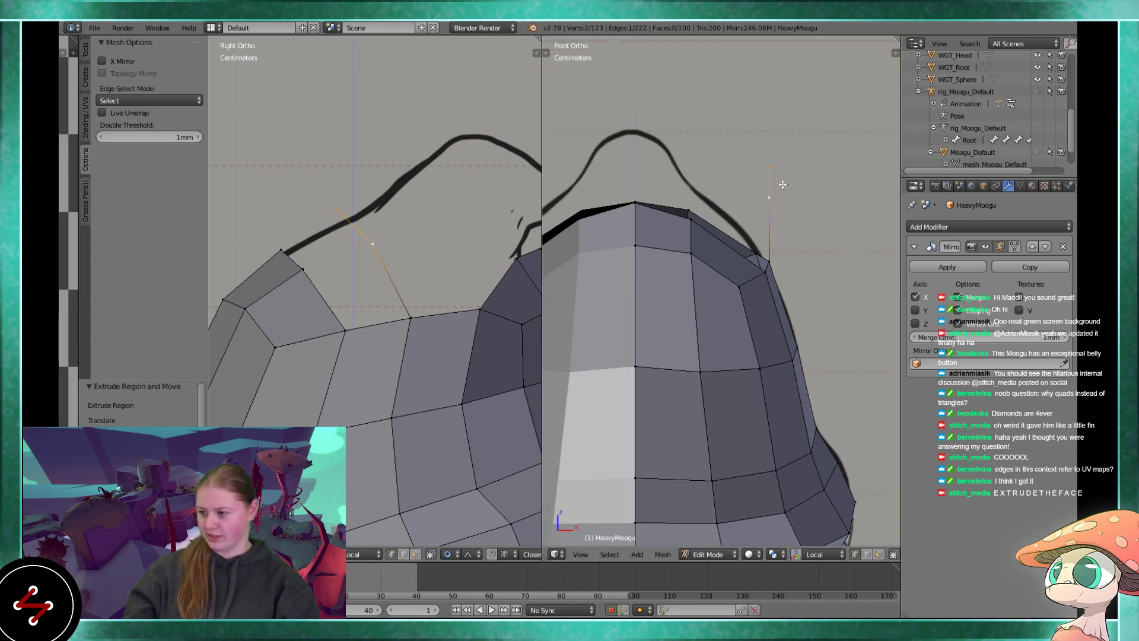
- Move the extruded vertices inward in the front view, placing the end one on the centre line and the others along the hat outline
right_click(785, 217)
key(g)
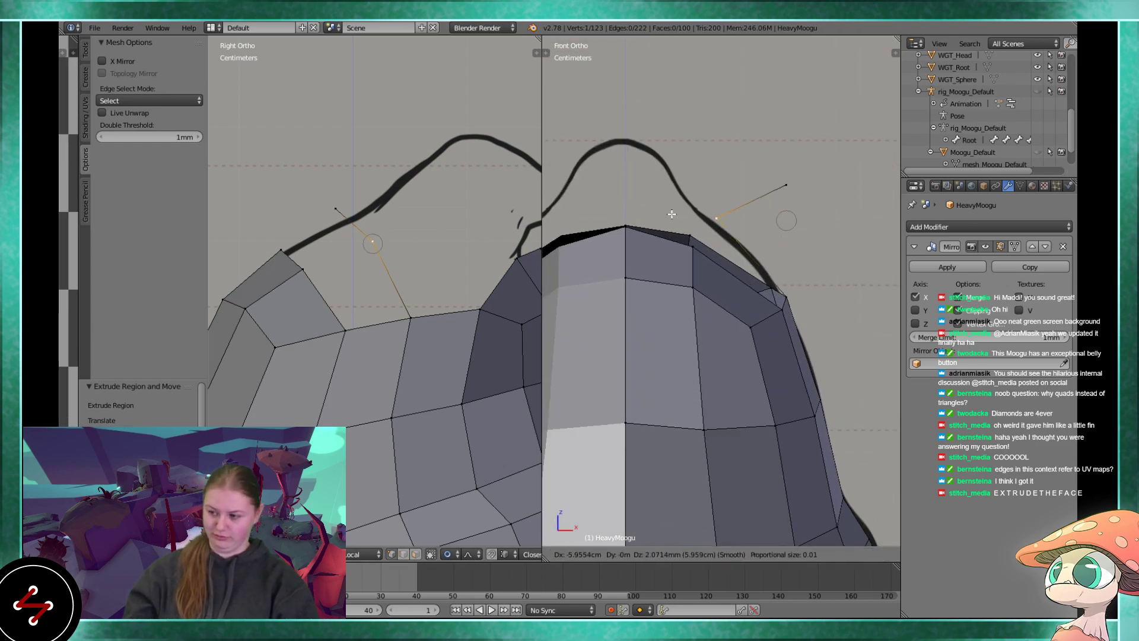
click(667, 220)
right_click(777, 175)
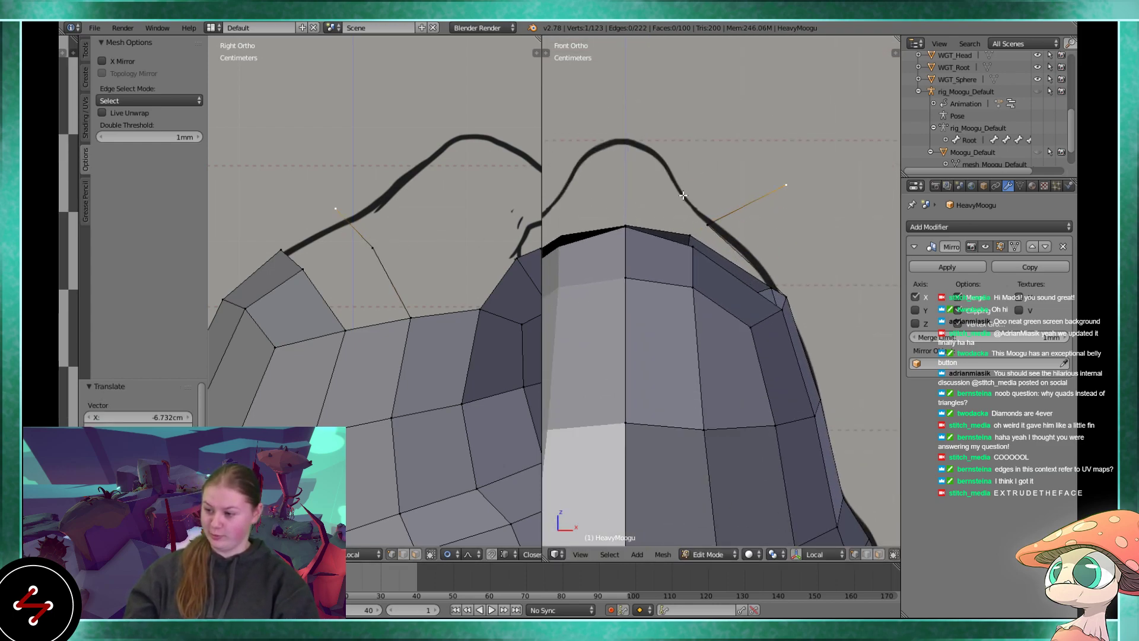
shift+middle_drag(682, 195, 760, 209)
key(g)
click(891, 234)
right_click(767, 252)
key(g)
click(807, 283)
right_click(769, 301)
key(g)
click(778, 314)
- Fill two quad faces joining the extruded vertices to the front faces of the hat's top
alt+right_click(306, 273)
key(f)
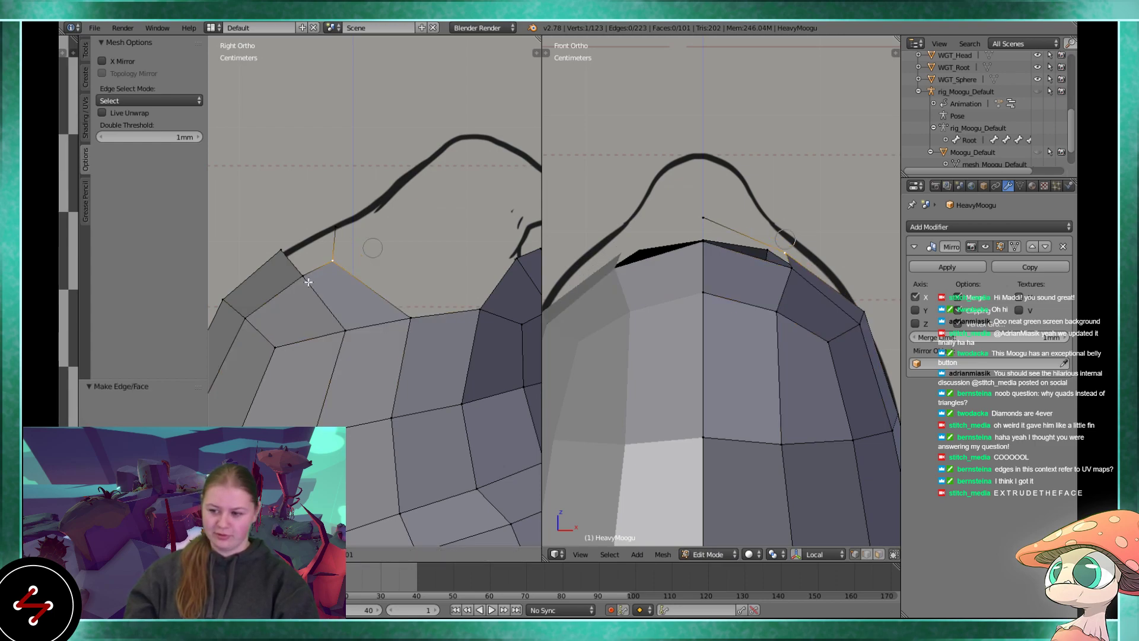
right_click(373, 248)
shift+right_click(282, 249)
shift+right_click(282, 248)
shift+right_click(337, 226)
shift+right_click(284, 251)
shift+right_click(305, 275)
key(f)
- Slide the vertex below the newly filled side face along its edge to even out the surrounding quads
shift+middle_drag(431, 317, 361, 261)
right_click(281, 280)
key(g)
key(g)
click(278, 256)
- Slide the rim vertex beside the back faces toward the front by a factor of about 0.18
shift+middle_drag(396, 301, 369, 321)
scroll(350, 351, down, 5)
scroll(395, 341, up, 3)
right_click(389, 287)
key(g)
key(g)
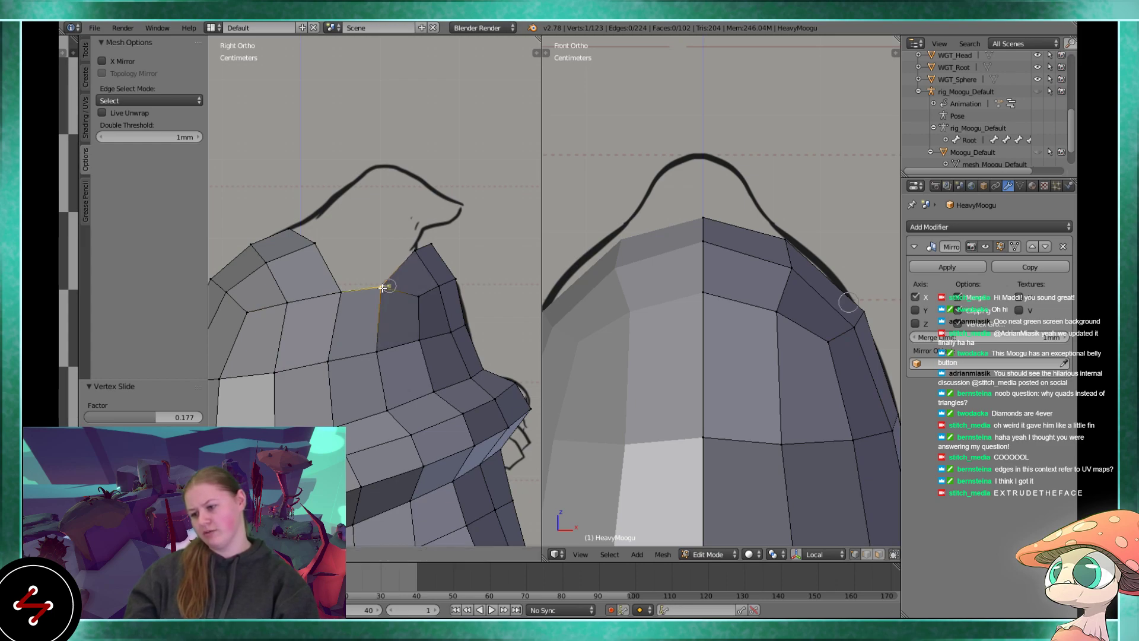
click(383, 287)
- Extrude a vertex from the rim vertex beside the back faces up into the remaining opening
scroll(382, 294, up, 4)
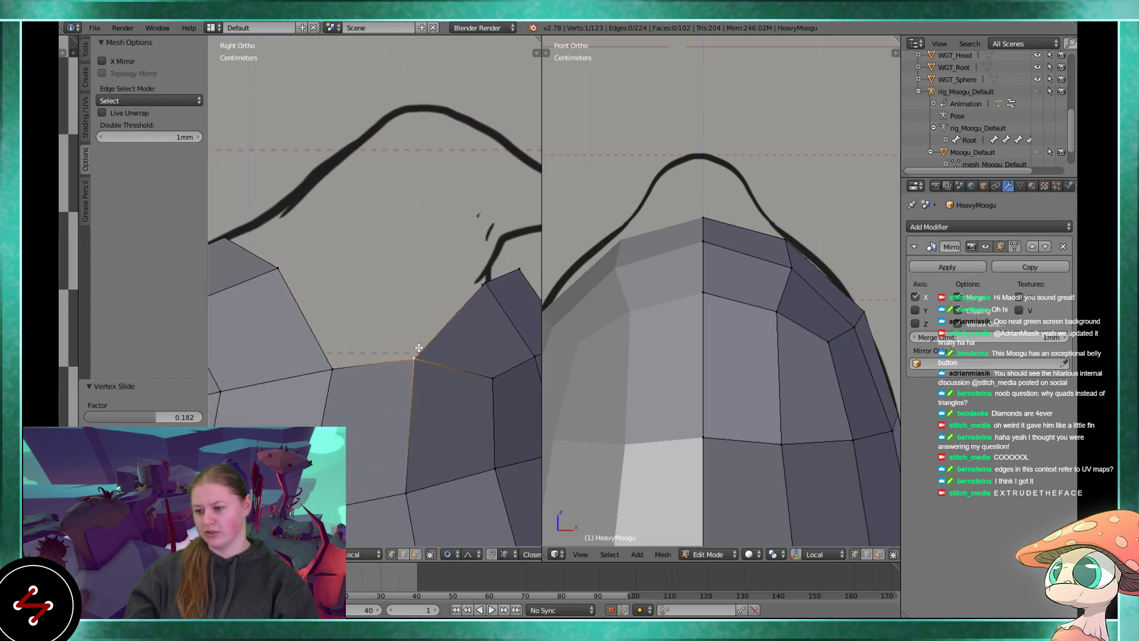
shift+middle_drag(381, 306, 418, 332)
key(w)
key(Escape)
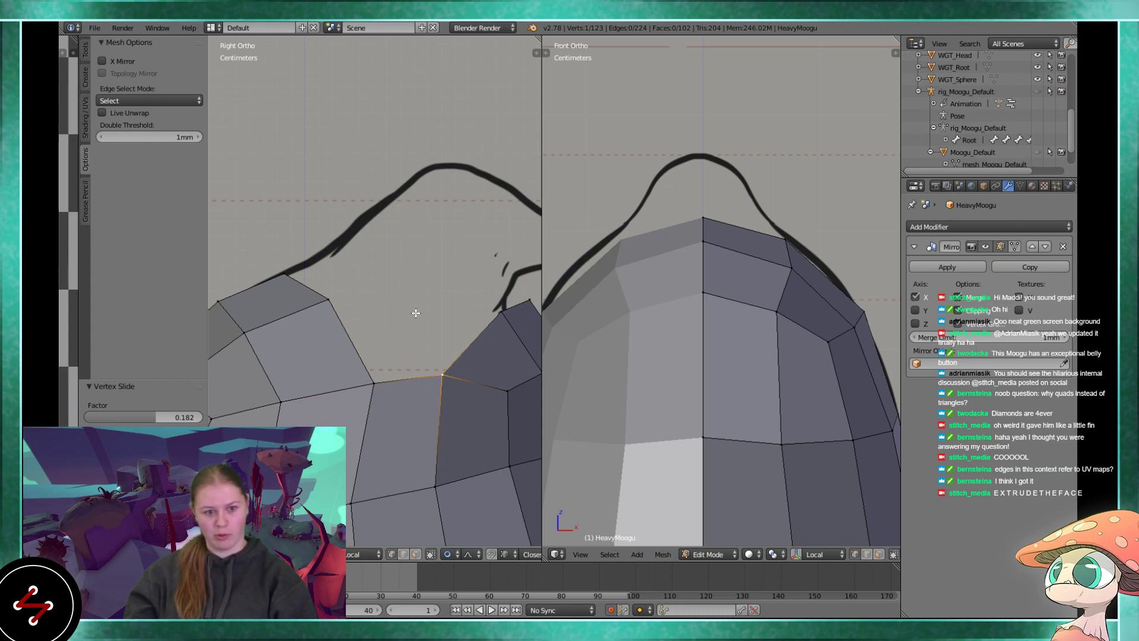
key(e)
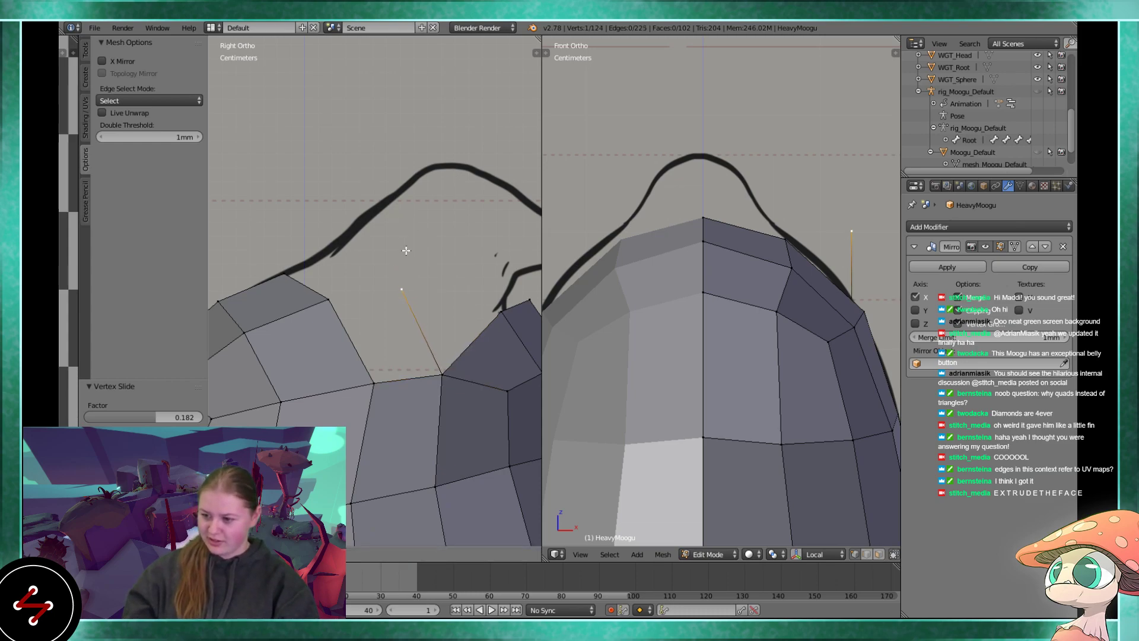
click(414, 257)
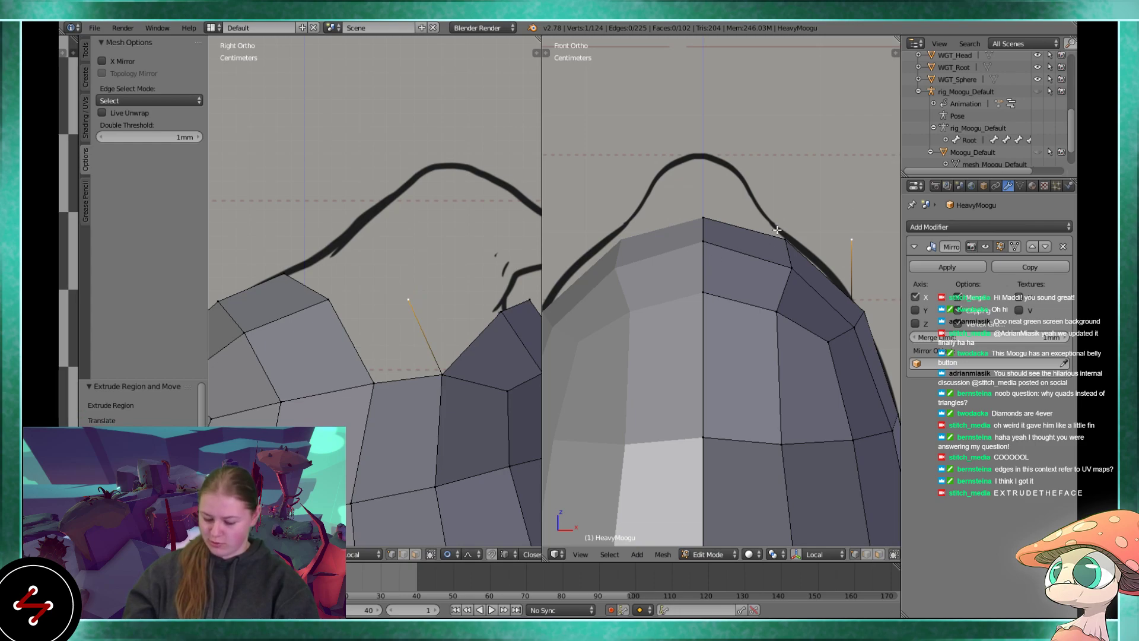
- Move the extruded vertex inward onto the front sketch outline and fill a quad face joining it to three neighbouring rim vertices
key(g)
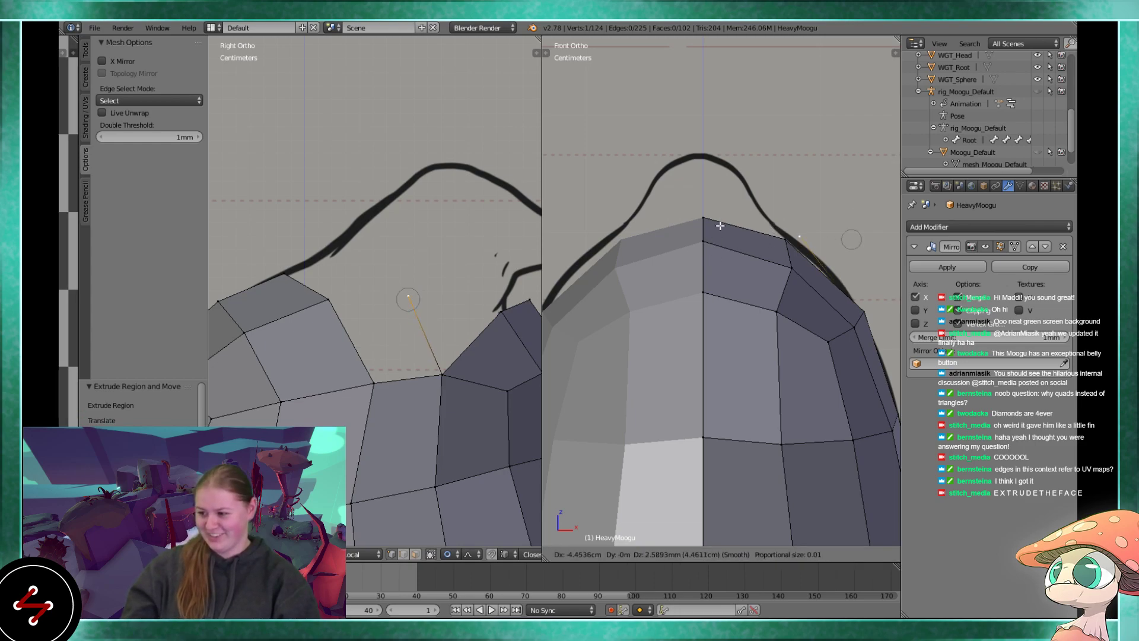
click(719, 234)
shift+right_click(356, 317)
shift+right_click(378, 364)
shift+right_click(441, 364)
key(f)
- Reposition the new quad's free corner vertex to round out the hat's surface
right_click(419, 303)
scroll(390, 312, down, 2)
scroll(389, 298, up, 3)
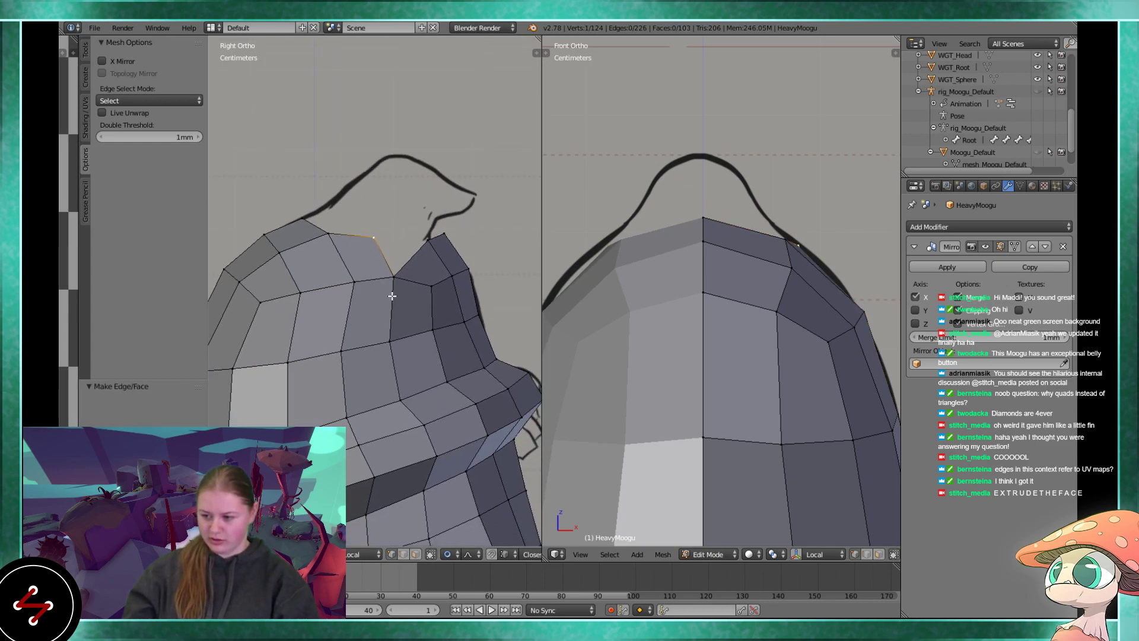
middle_drag(372, 239, 457, 315)
click(395, 295)
key(z)
key(z)
key(g)
click(391, 312)
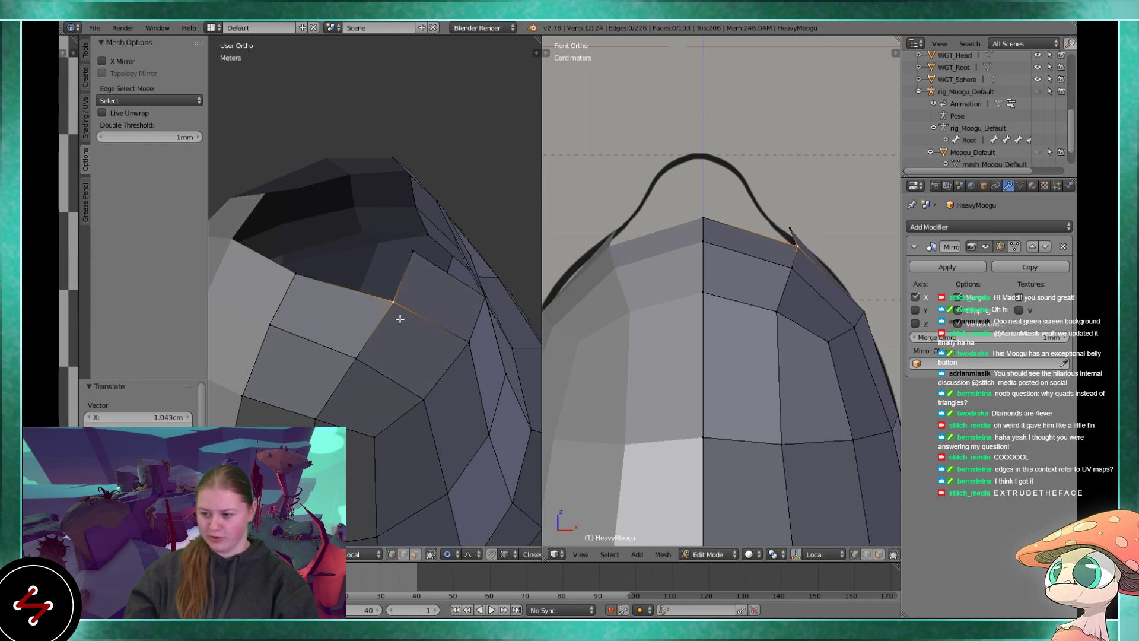
- Extrude that corner vertex to the hat's centre line and fill the gap to the front rim with a quad face
middle_drag(407, 259, 407, 293)
key(e)
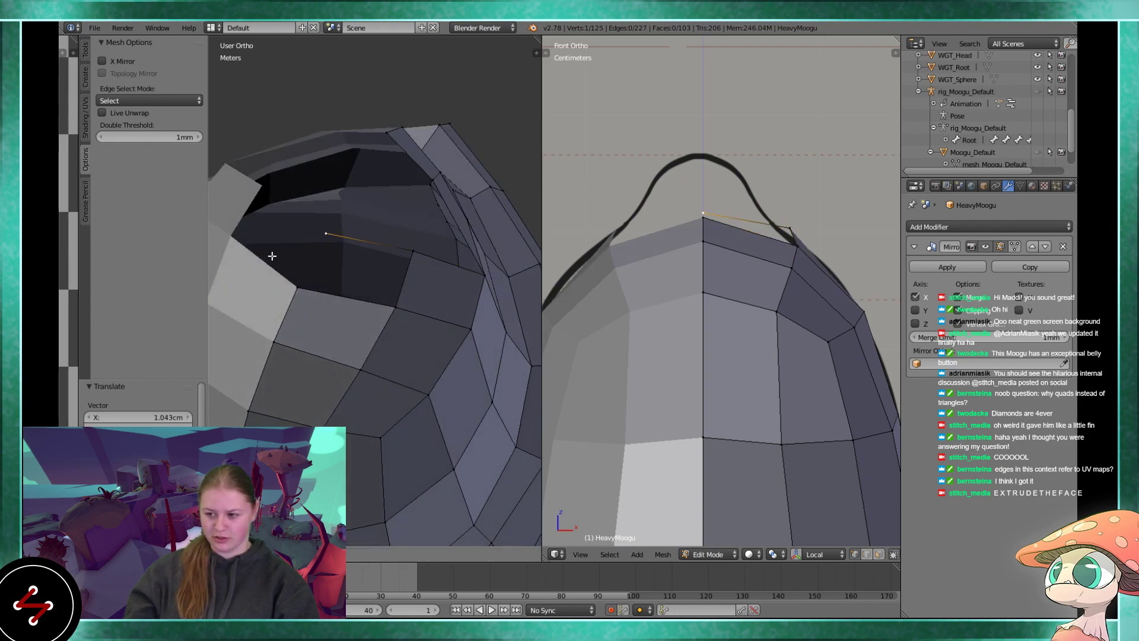
click(323, 274)
shift+right_click(312, 282)
key(f)
key(a)
middle_drag(401, 253, 330, 228)
scroll(363, 325, up, 1)
scroll(310, 323, down, 2)
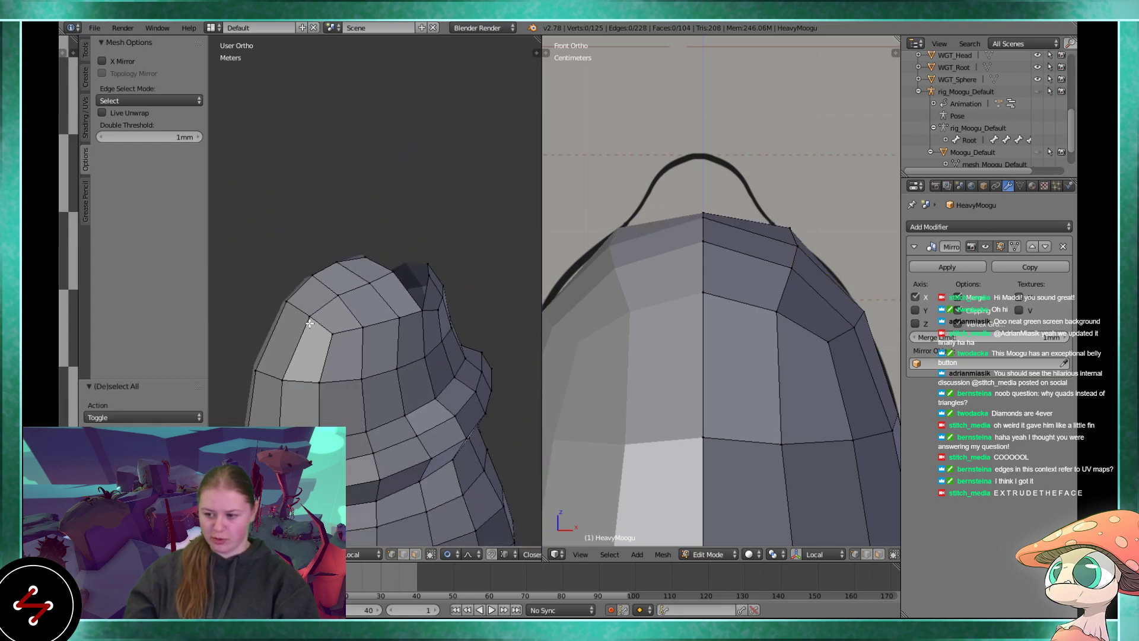
- Raise the new front rim edge to the side sketch's outline, then lower its outer vertex to slope the face
key(KP_3)
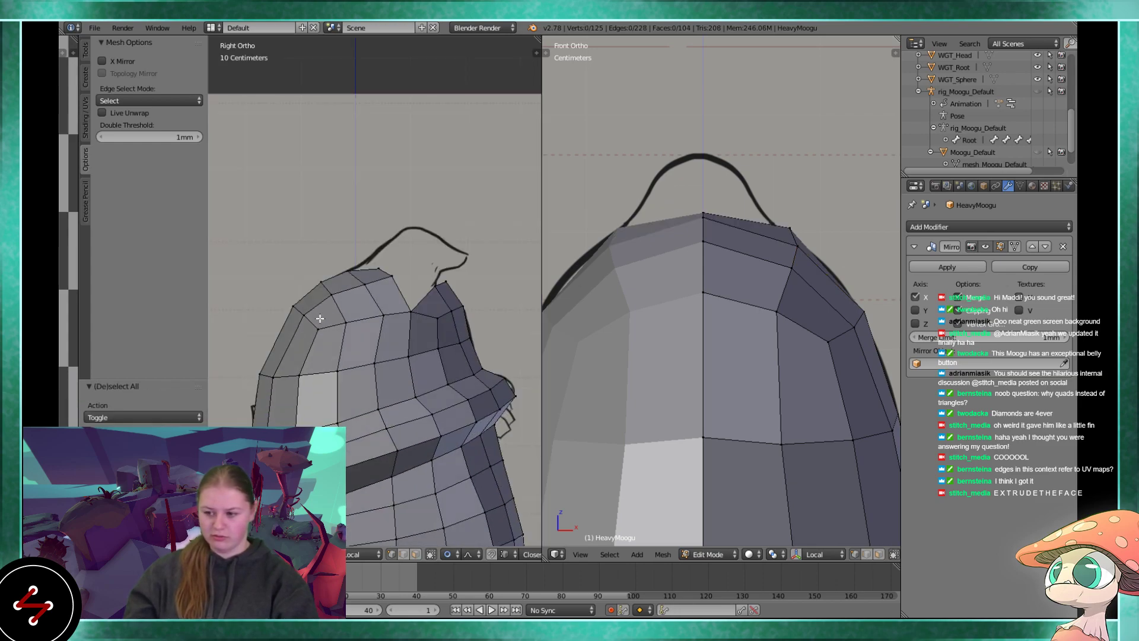
scroll(344, 308, up, 2)
scroll(350, 296, up, 2)
right_click(336, 280)
shift+right_click(361, 292)
key(g)
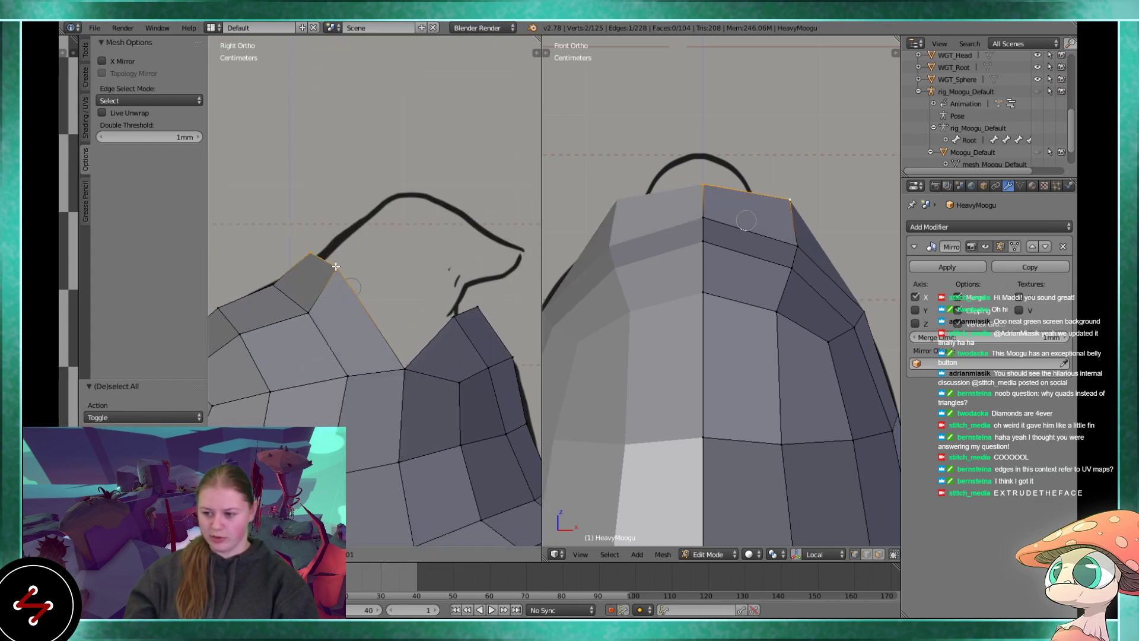
click(345, 268)
right_click(353, 280)
key(g)
click(364, 308)
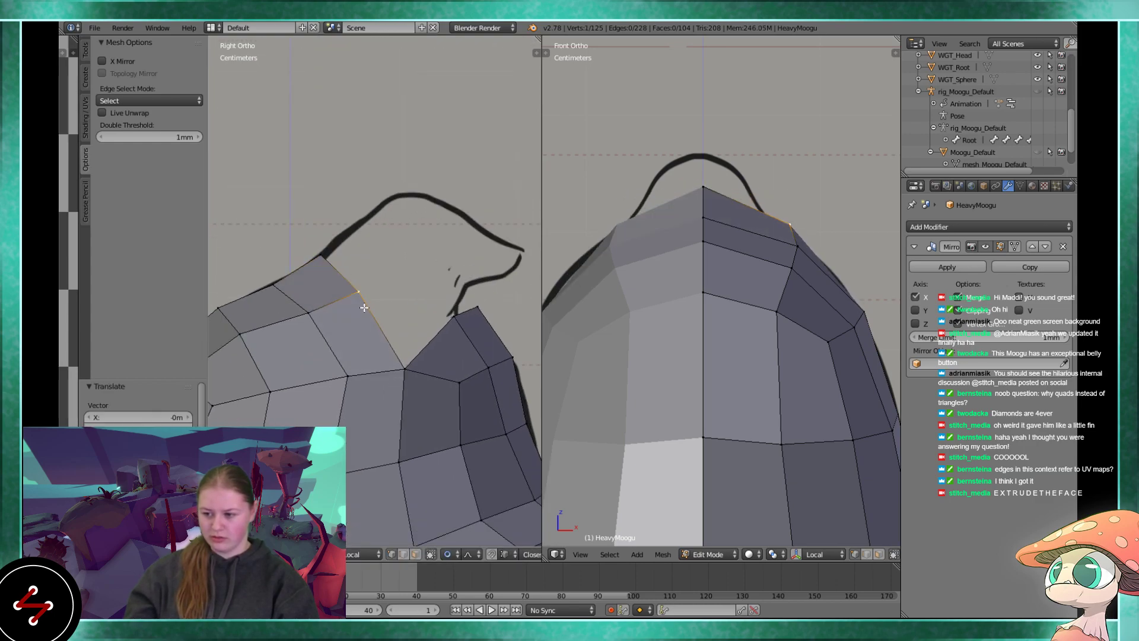
- Delete the two peak vertices of the back faces, opening the rear rim
shift+middle_drag(432, 335, 395, 299)
right_click(413, 280)
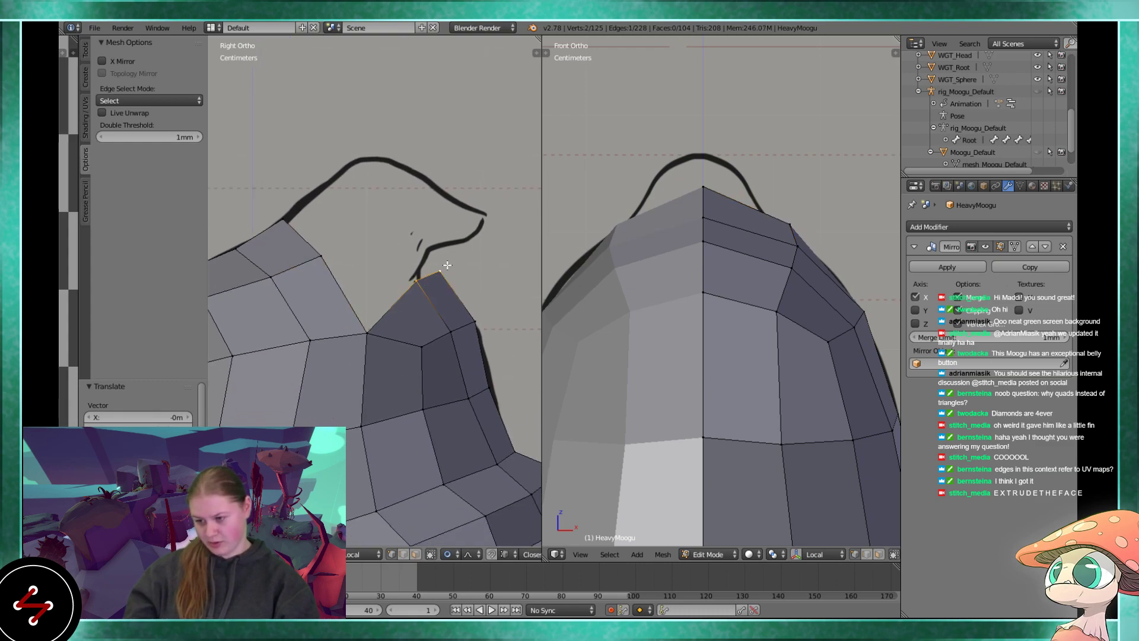
key(x)
click(425, 244)
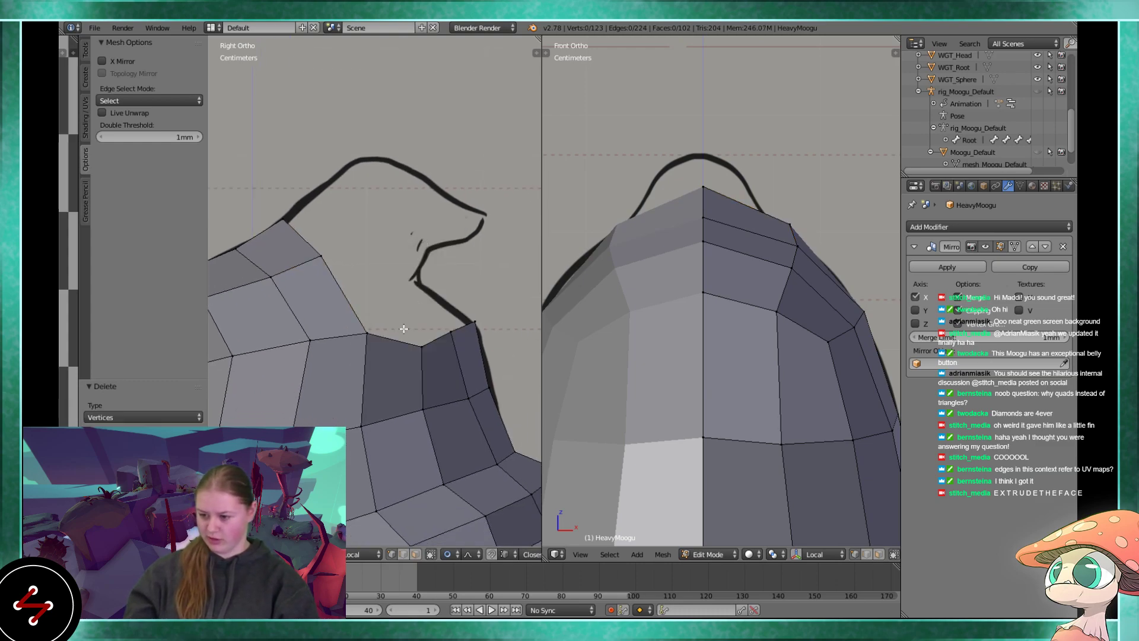
- Extrude the sloping side edge toward the back of the opening and scale it to about 0.564
shift+middle_drag(387, 327, 381, 279)
right_click(366, 274)
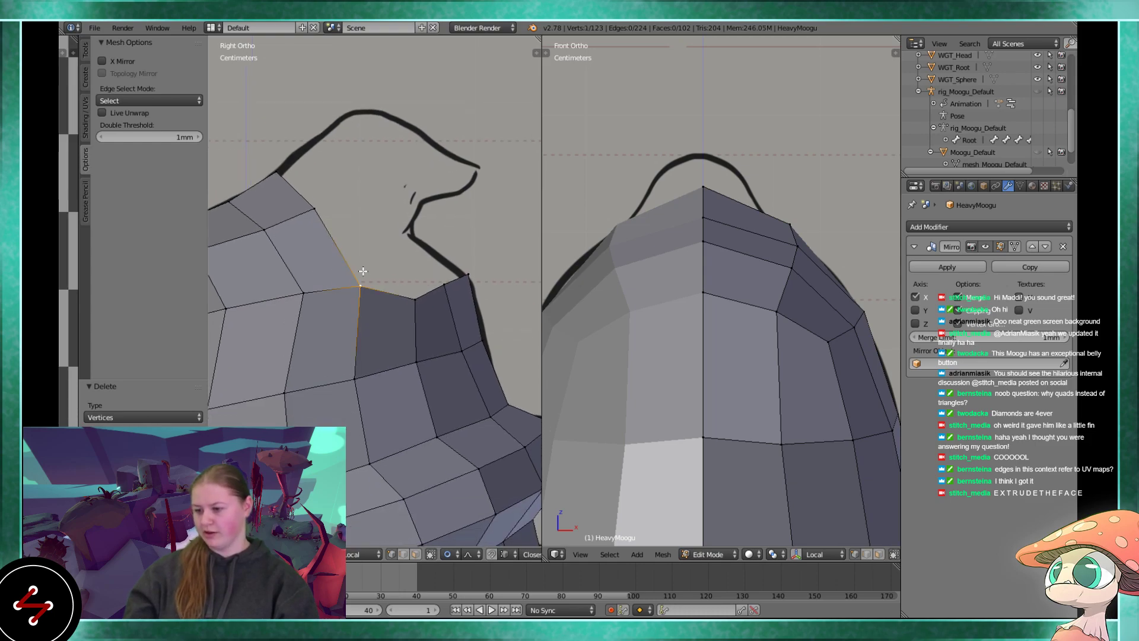
shift+right_click(321, 210)
key(e)
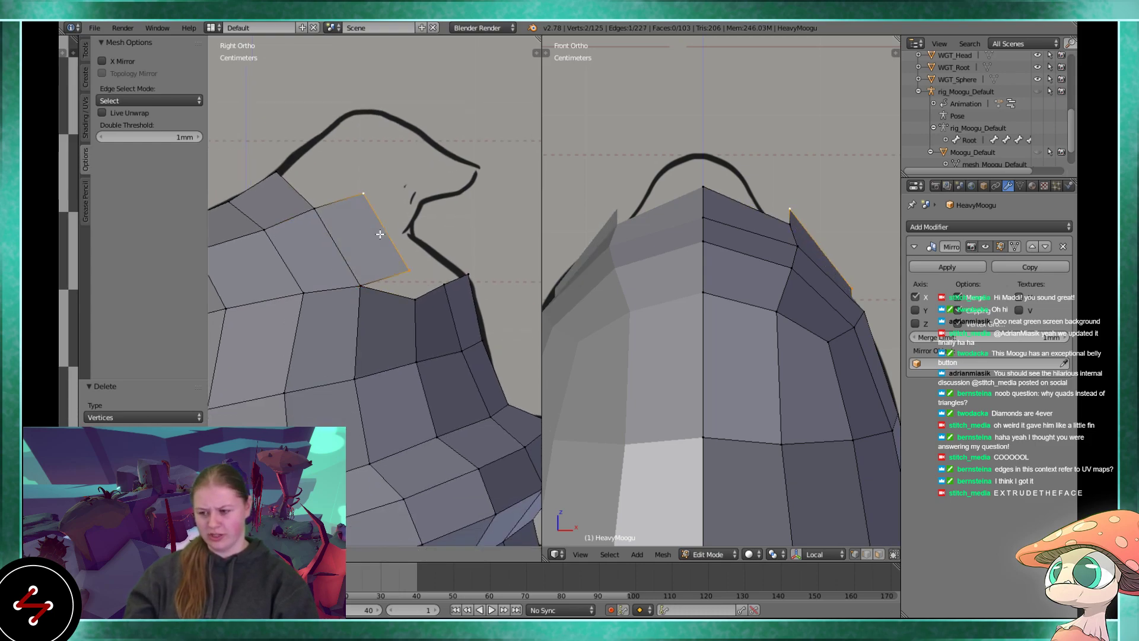
click(411, 205)
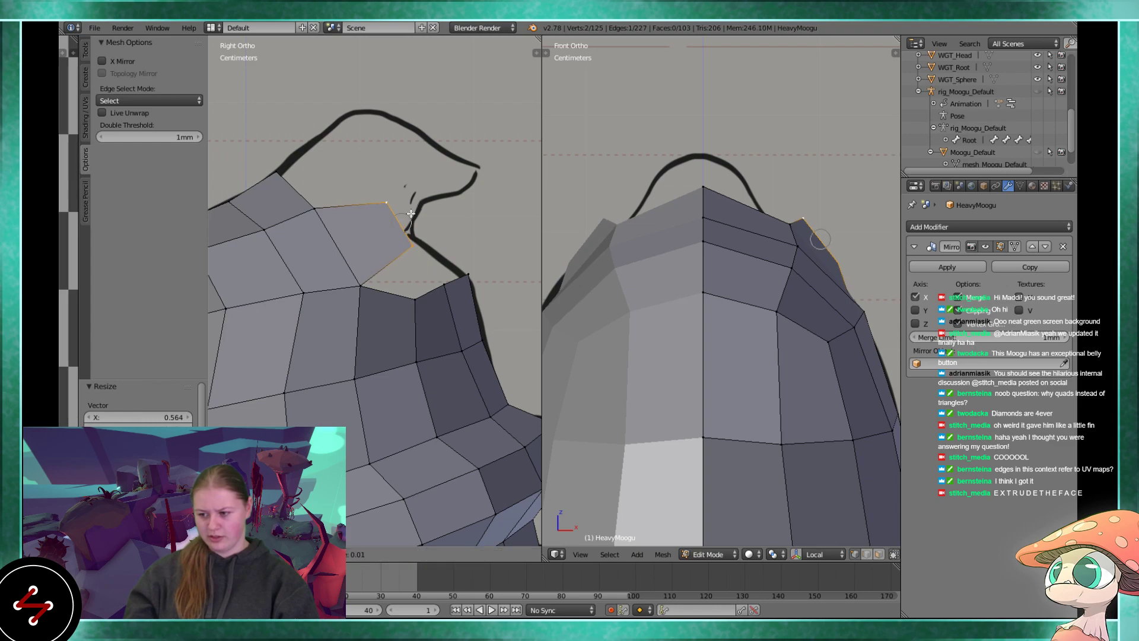
- Move the extruded side edge and a vertex of the adjoining face to follow the hat's curvature
middle_drag(396, 219, 476, 360)
key(g)
click(420, 299)
right_click(334, 236)
key(g)
click(360, 249)
- Slide the edge in front of the opening by a factor of about -0.081 and nudge its outer vertex outward
right_click(280, 247)
shift+right_click(248, 147)
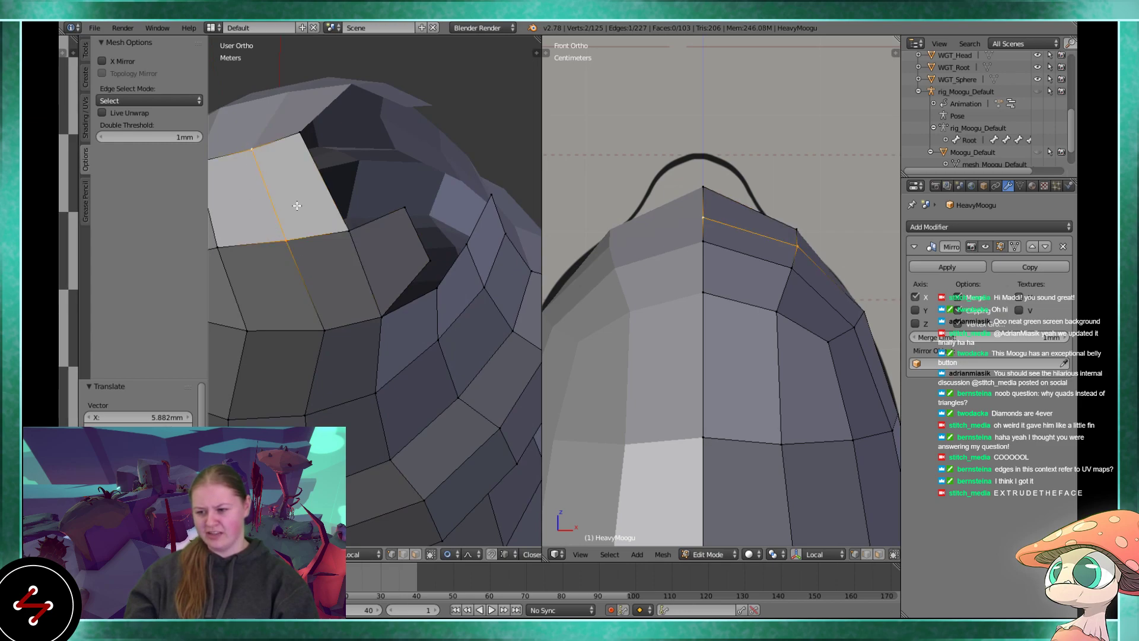
middle_drag(292, 195, 356, 196)
key(g)
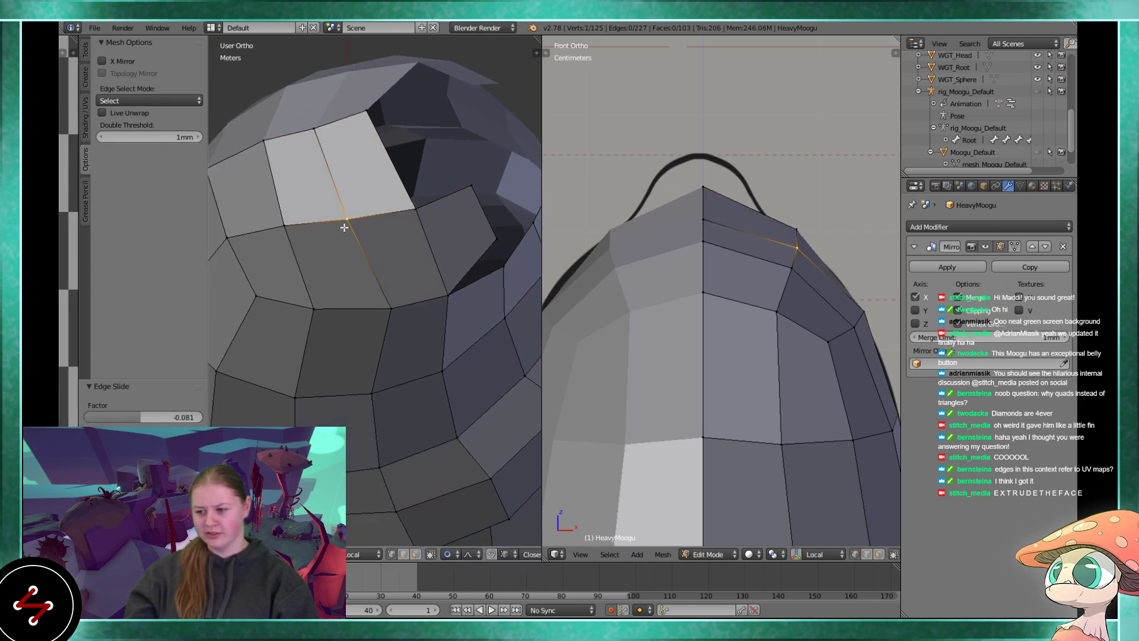
click(353, 200)
right_click(342, 237)
- Slide the next edge toward the front by a factor of about -0.130 and reposition its outer vertex
right_click(279, 212)
shift+right_click(267, 152)
key(g)
key(g)
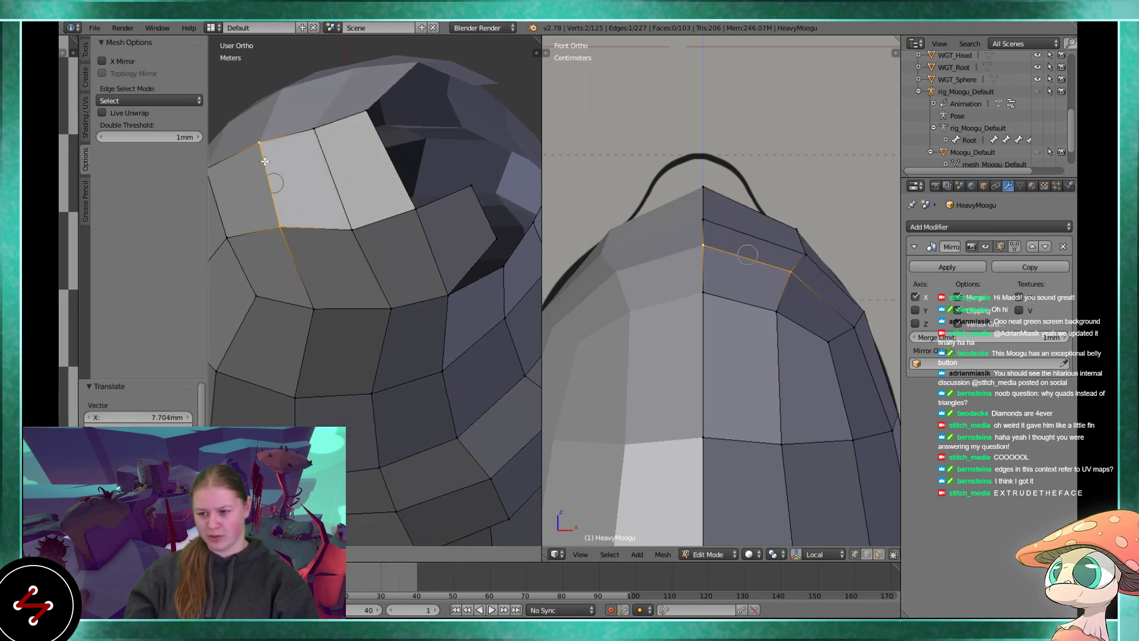
click(271, 181)
middle_drag(272, 209, 294, 196)
right_click(281, 216)
key(g)
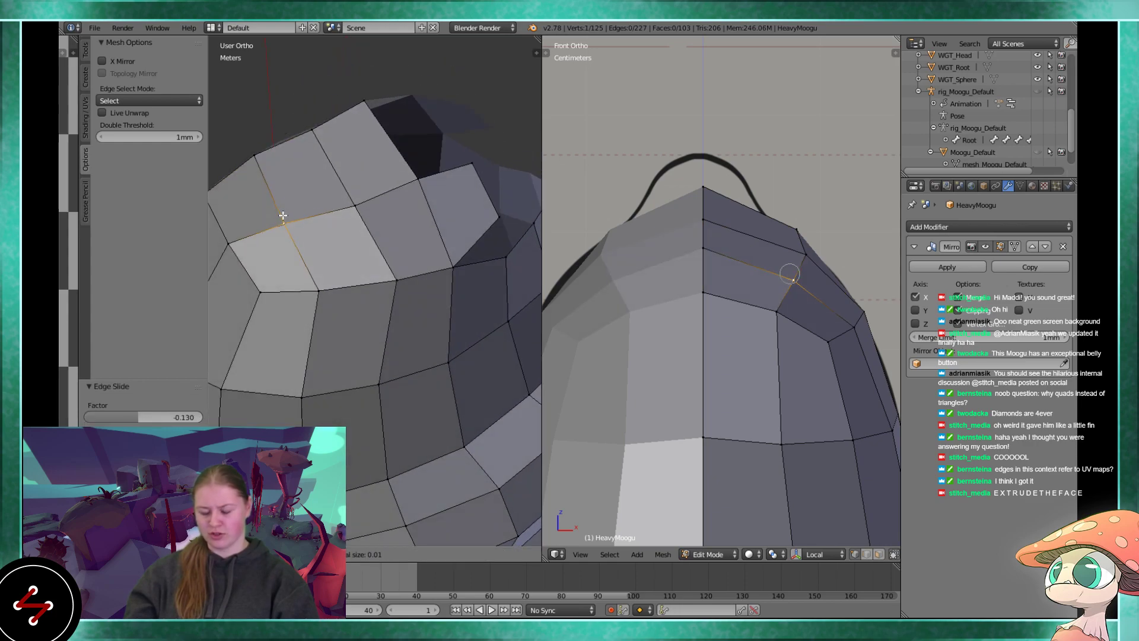
click(283, 215)
key(g)
click(349, 188)
- Extrude the side strip's rear edge farther toward the back of the opening
middle_drag(349, 188, 403, 228)
key(KP_3)
scroll(420, 208, down, 2)
scroll(371, 232, up, 2)
right_click(403, 243)
shift+right_click(384, 207)
scroll(809, 315, down, 2)
middle_drag(840, 371, 676, 394)
click(765, 376)
middle_drag(765, 376, 716, 327)
scroll(672, 372, up, 2)
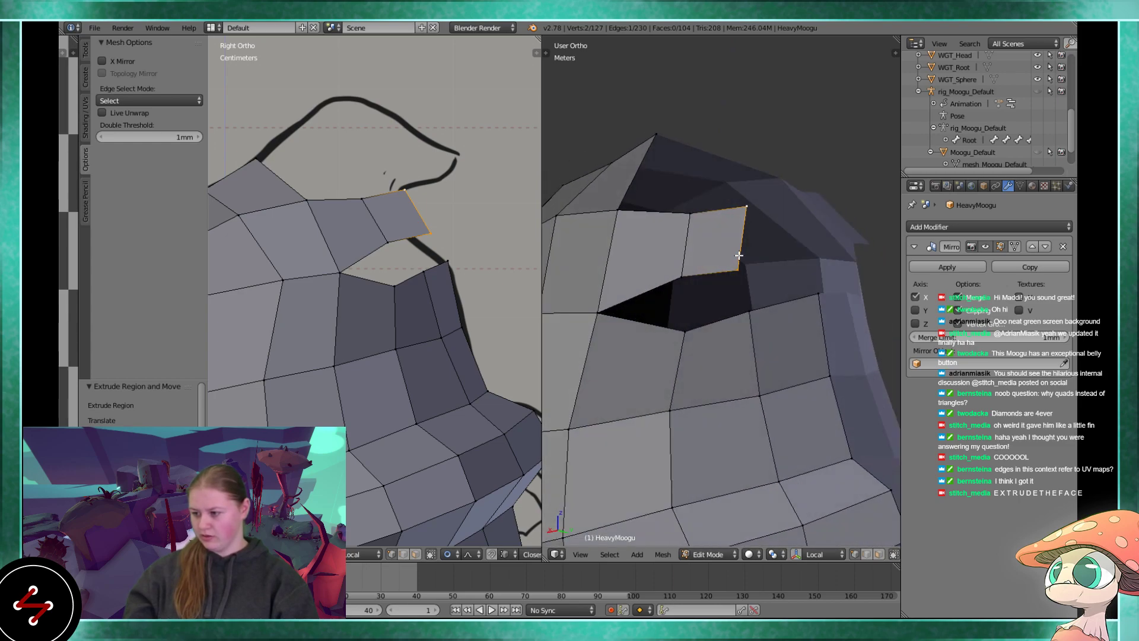
- Merge the strip's lower middle vertex with the rear rim vertex below it, at their center
right_click(687, 279)
shift+right_click(672, 334)
shift+right_click(616, 309)
shift+right_click(759, 314)
middle_drag(756, 316, 736, 296)
right_click(736, 295)
shift+right_click(746, 299)
right_click(689, 278)
shift+right_click(690, 324)
shift+right_click(623, 311)
right_click(695, 286)
shift+right_click(690, 323)
key(alt+m)
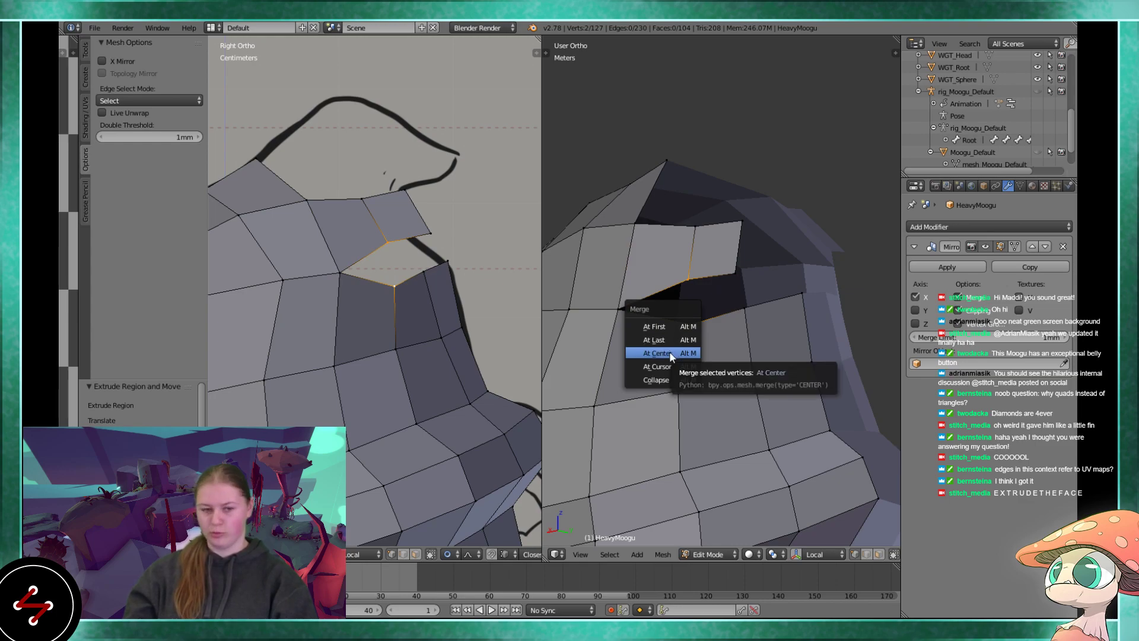
click(669, 351)
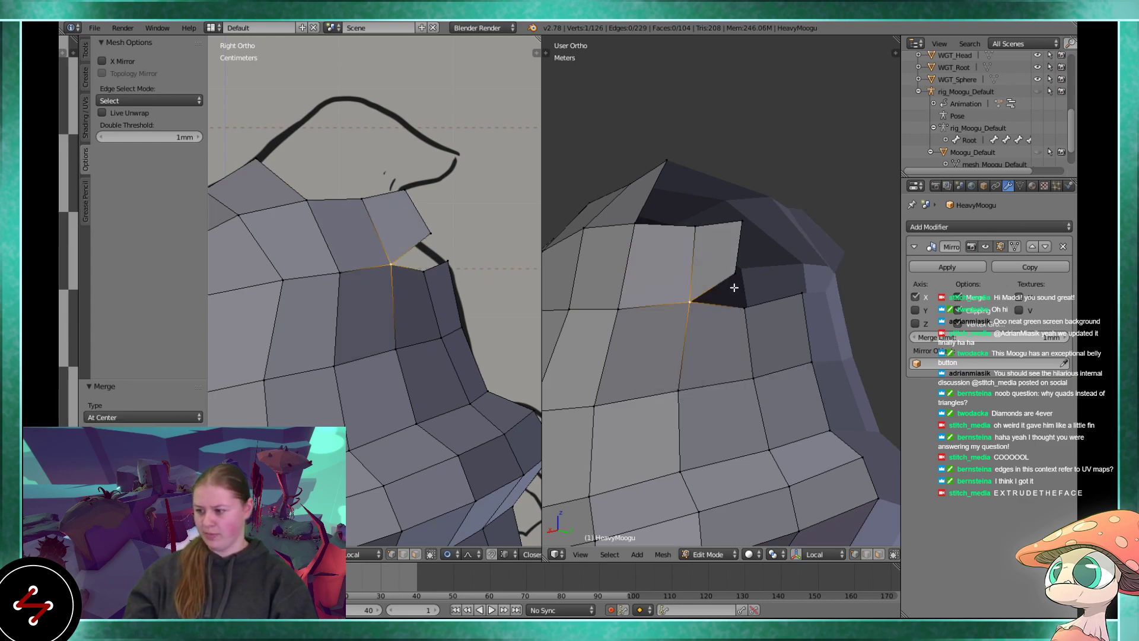
- Merge the strip's lower rear corner with the neighbouring rim vertex at their center and adjust the merged vertex
key(alt+m)
click(750, 309)
middle_drag(750, 310, 703, 303)
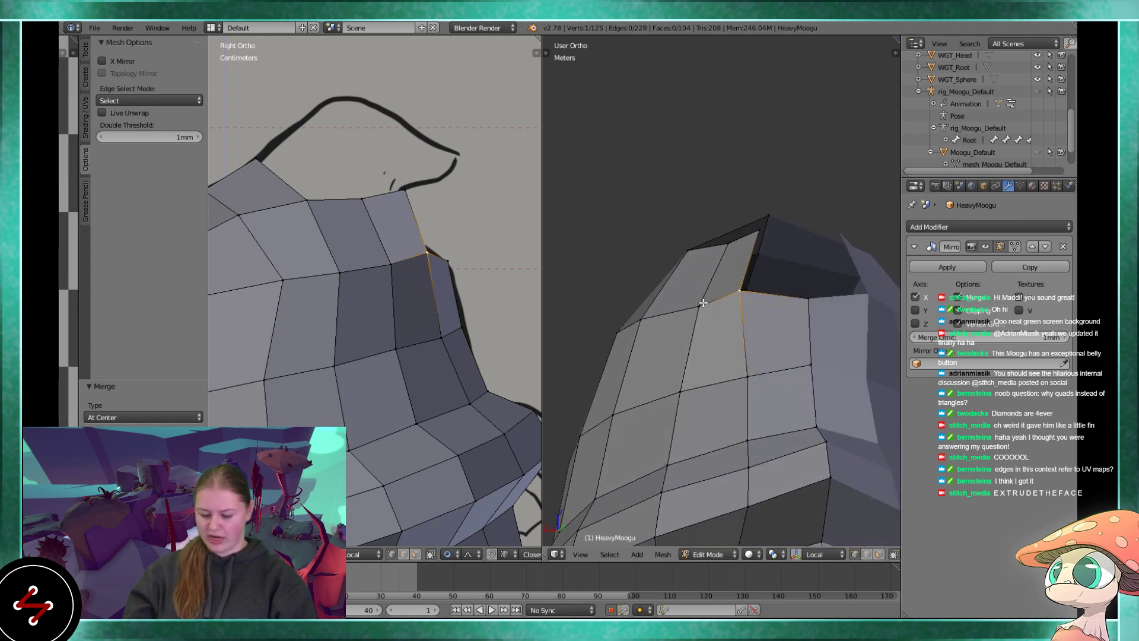
key(g)
click(705, 282)
middle_drag(705, 282, 733, 332)
- Move the strip's upper middle and upper rear vertices inward to even out its quads
right_click(704, 230)
key(g)
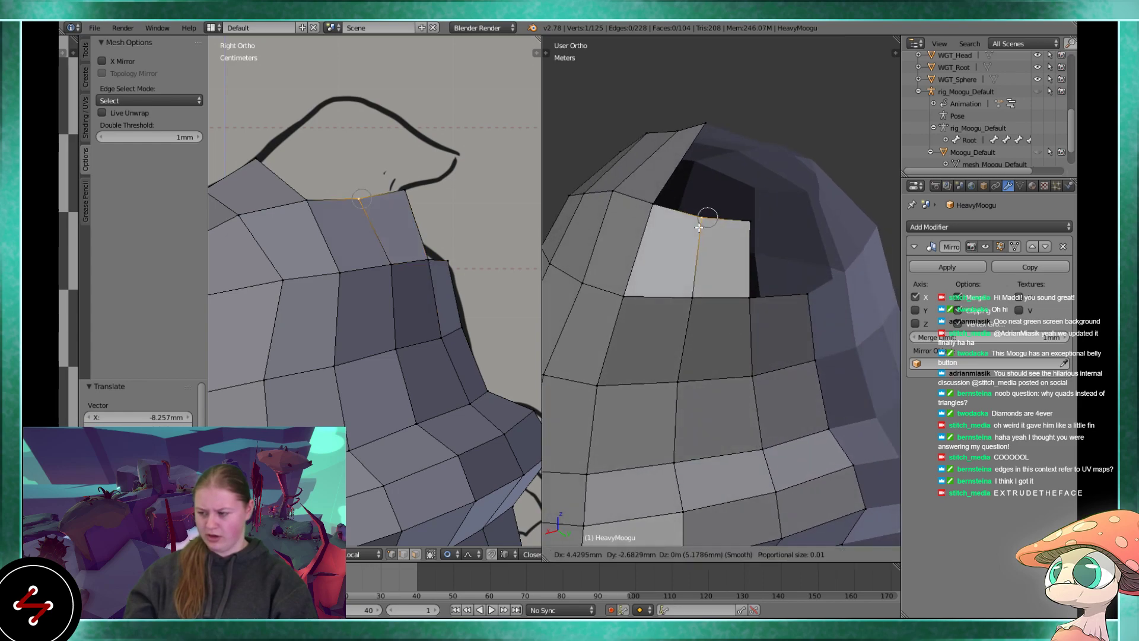
click(692, 224)
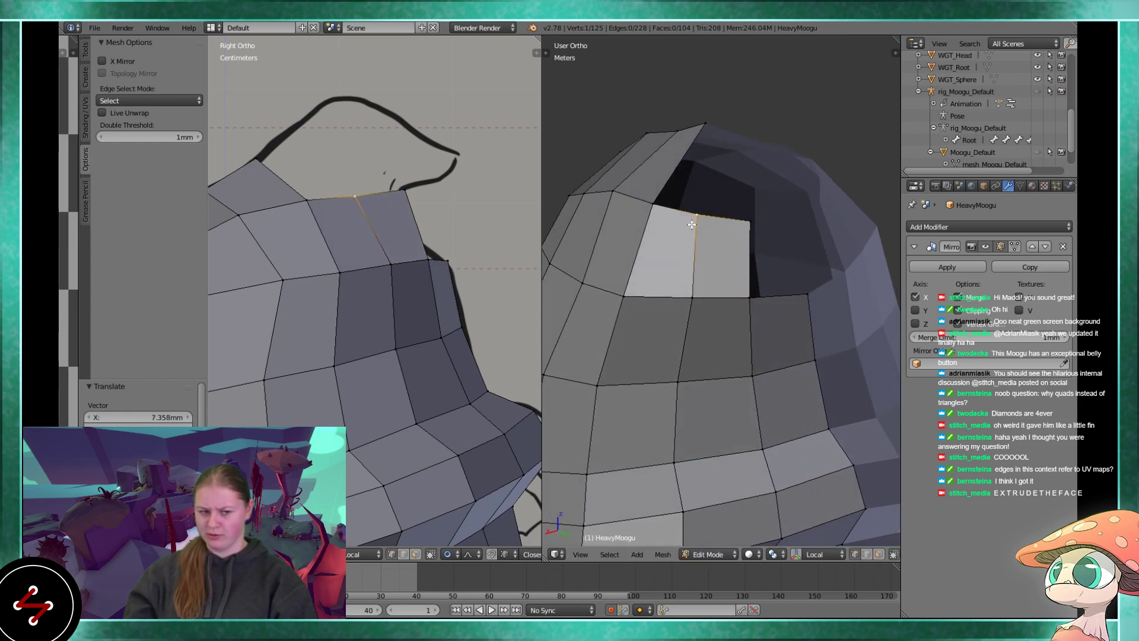
middle_drag(740, 272, 644, 274)
key(g)
click(646, 278)
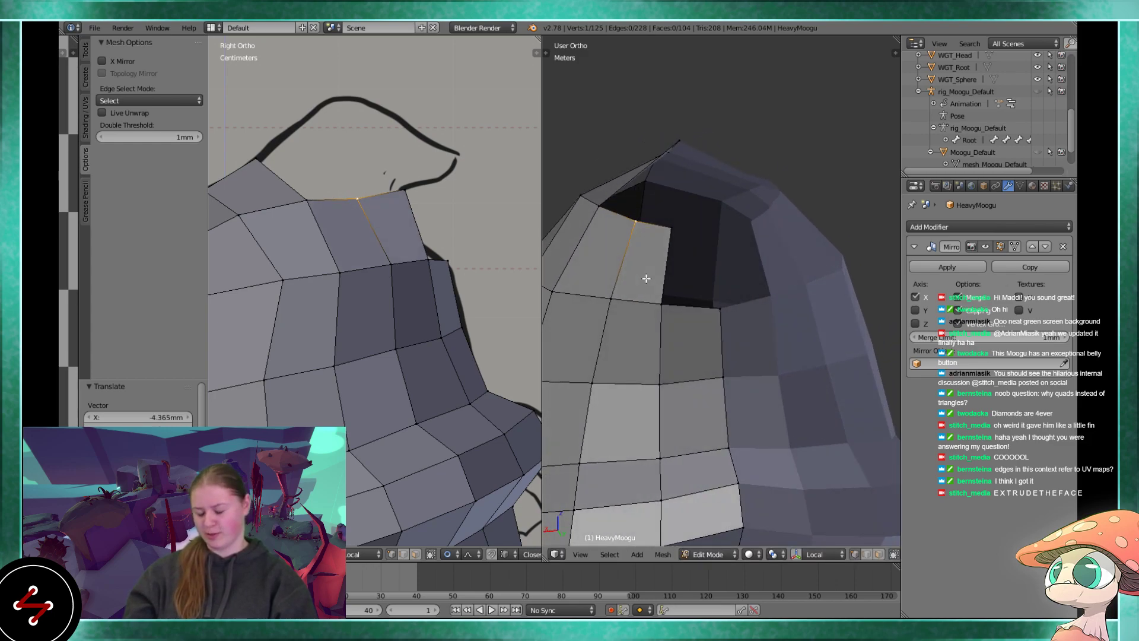
middle_drag(678, 227, 692, 287)
key(g)
click(670, 272)
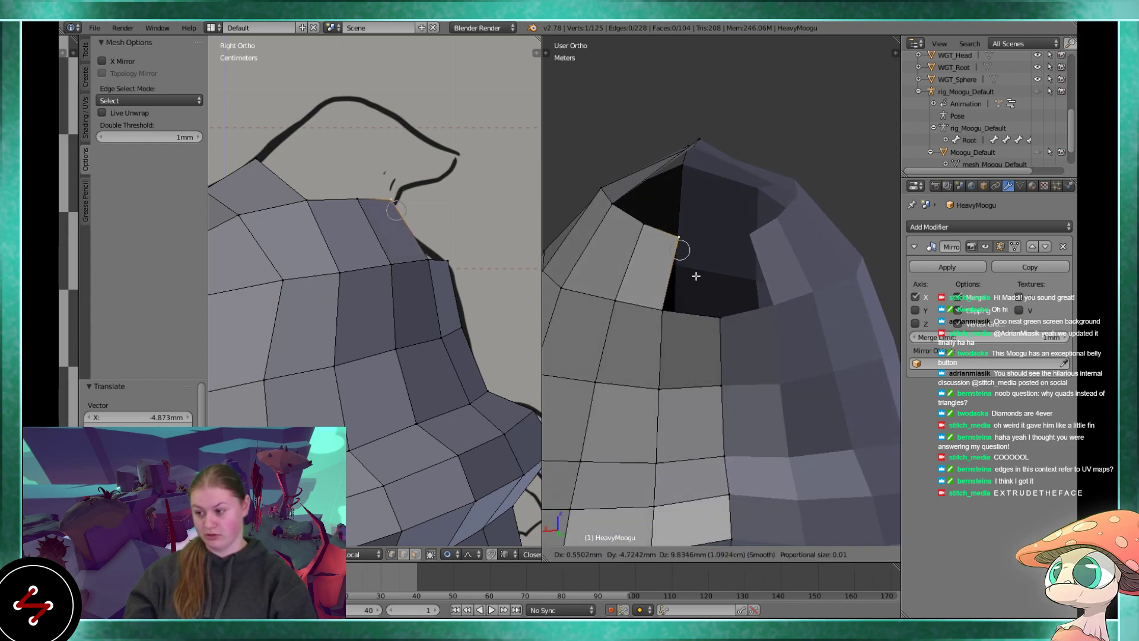
- Extrude the strip's upper rear vertex to the centre line and fill the quad face that closes the back row
key(e)
click(749, 283)
shift+right_click(722, 316)
shift+right_click(666, 310)
shift+right_click(685, 243)
key(f)
mouse_move(685, 242)
middle_down()
mouse_move(717, 265)
mouse_move(699, 264)
mouse_move(728, 299)
mouse_move(686, 264)
middle_up()
- Slide the strip's middle edge by a factor of about -0.223, then slide the edge behind it to even the spacing
right_click(670, 315)
key(g)
key(g)
click(657, 286)
right_click(700, 299)
key(g)
key(g)
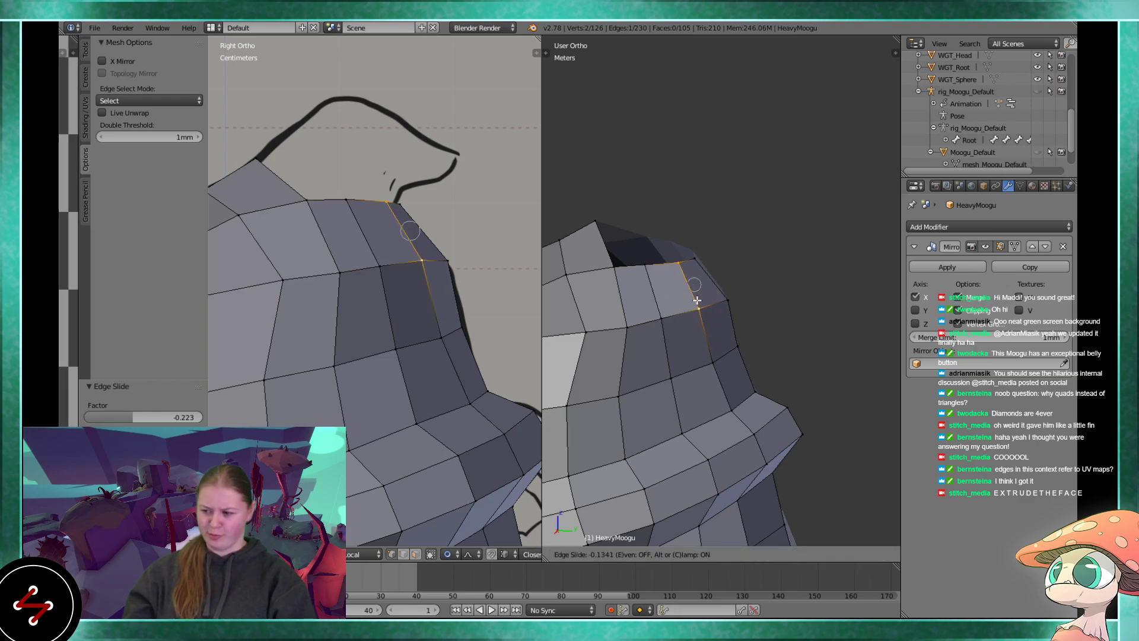
click(693, 300)
- Nudge the centre-line vertex in front of the peak to smooth the hat's front outline
middle_drag(644, 318, 664, 299)
right_click(630, 324)
right_click(658, 301)
shift+right_click(616, 256)
right_click(613, 219)
key(g)
click(614, 215)
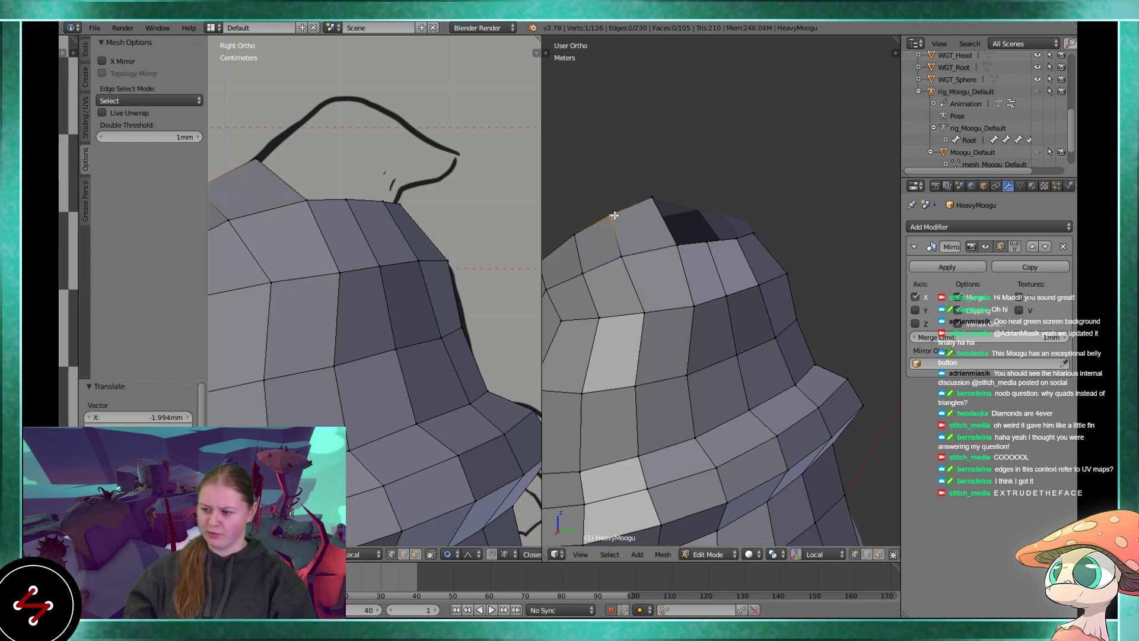
- Slide the edge beside the peak face toward the front by a factor of about 0.1975
right_click(676, 248)
shift+right_click(692, 304)
key(g)
key(g)
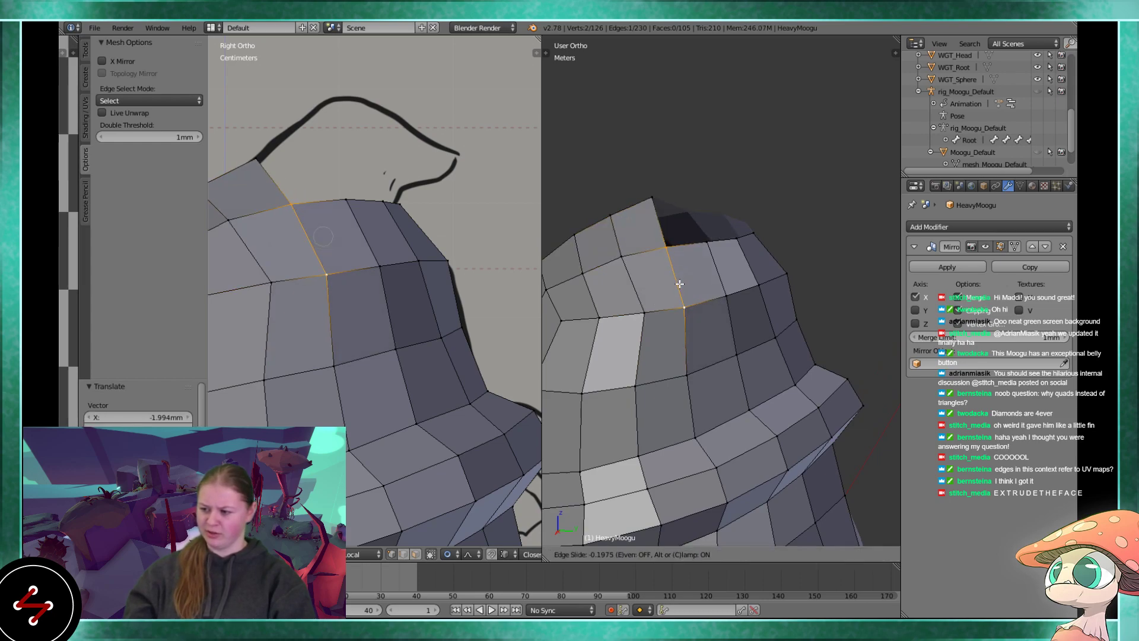
click(679, 283)
- Slide two neighbouring vertices on the row below the front faces to even out the surrounding quads
right_click(642, 314)
key(g)
key(g)
click(644, 313)
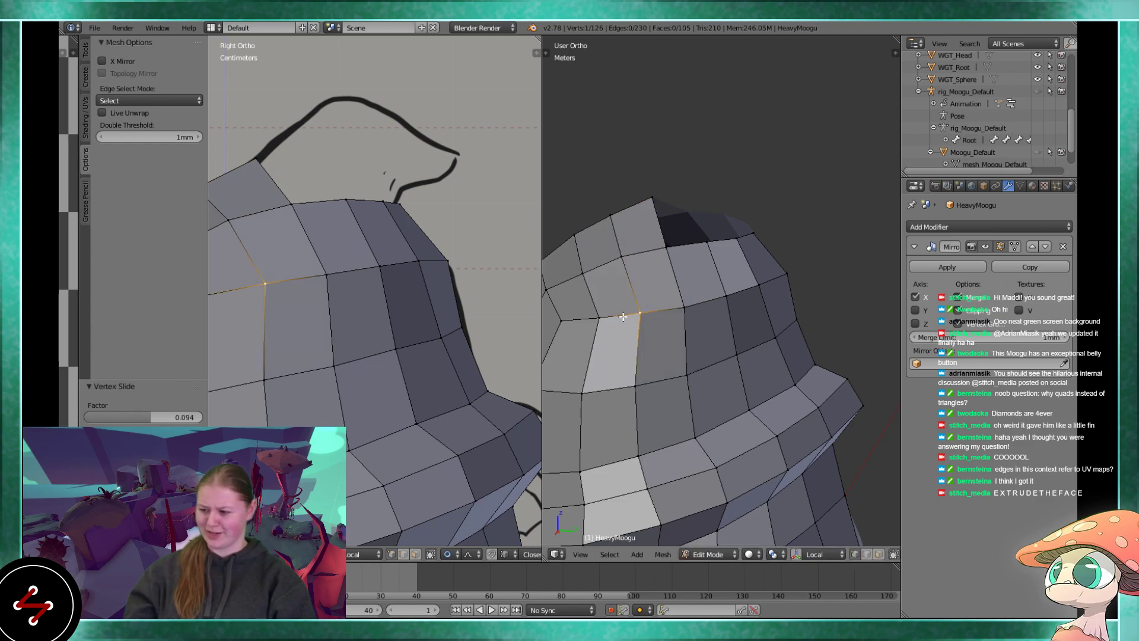
right_click(604, 318)
key(g)
key(g)
click(598, 321)
- Shift a vertex on the hat's side to smooth its profile, then select the rear centre-line vertex
middle_drag(710, 365, 720, 302)
scroll(697, 367, down, 1)
right_click(736, 317)
key(g)
click(676, 317)
middle_drag(676, 317, 743, 295)
right_click(739, 301)
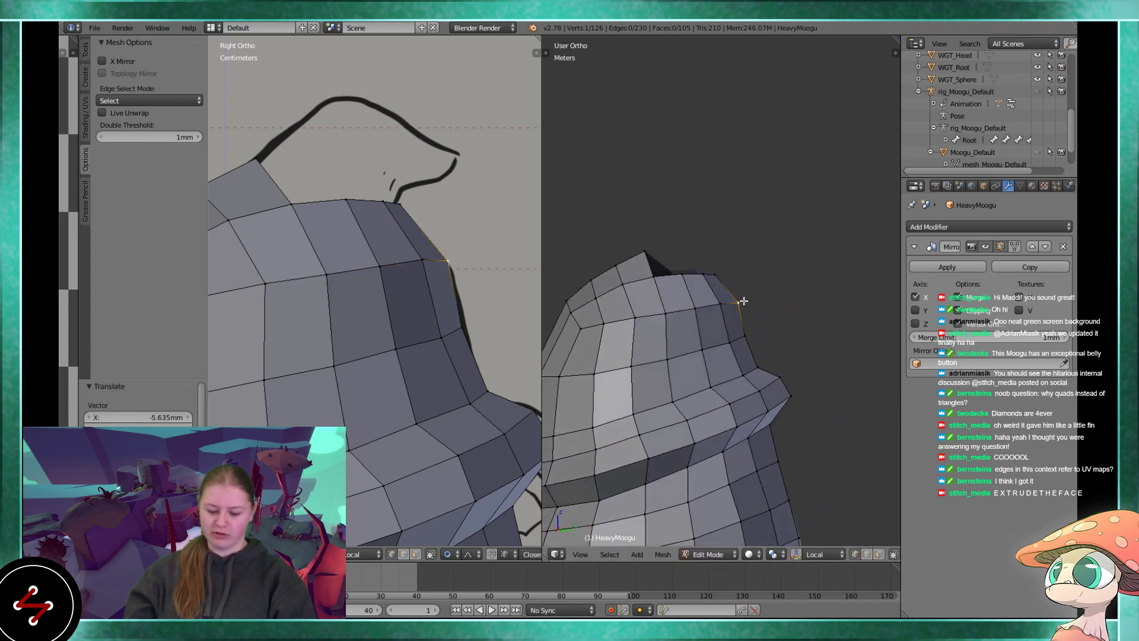
- Lower the rear side vertex on the rim of the hat's opening toward the crease sketched below the tip
key(KP_3)
scroll(783, 254, up, 2)
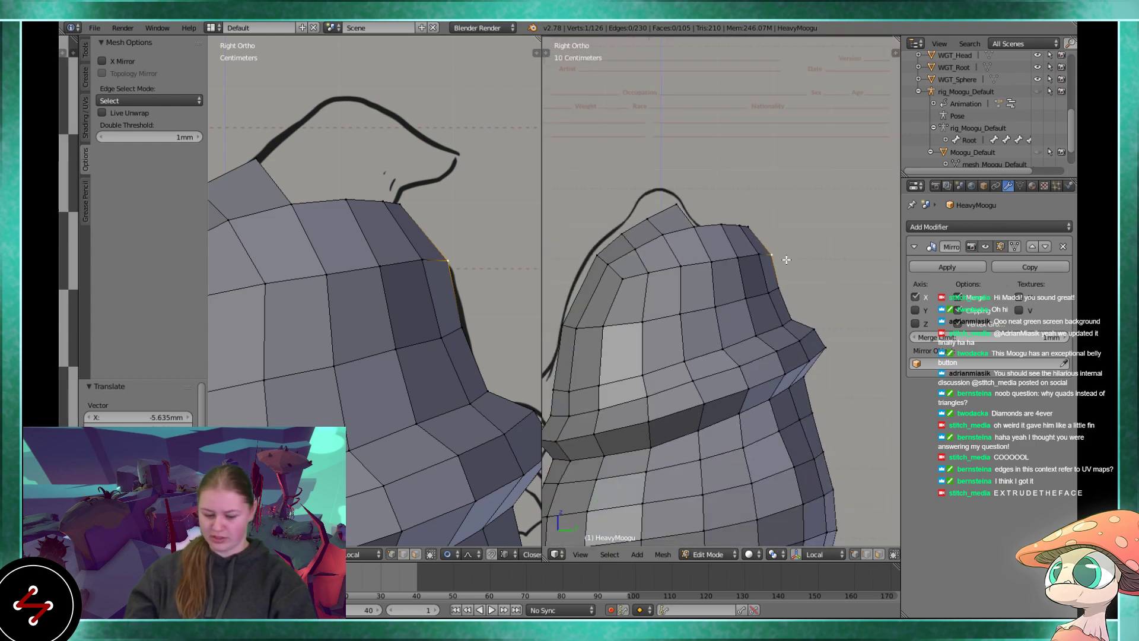
key(KP_1)
scroll(363, 254, down, 2)
key(z)
scroll(416, 265, up, 1)
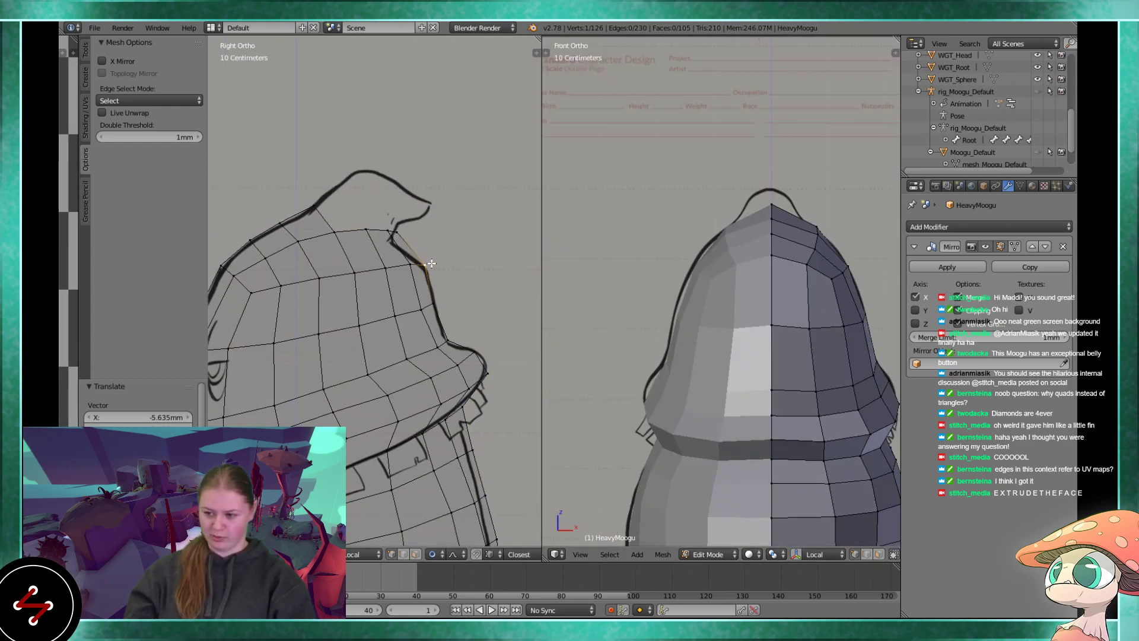
scroll(405, 208, up, 4)
shift+right_click(398, 226)
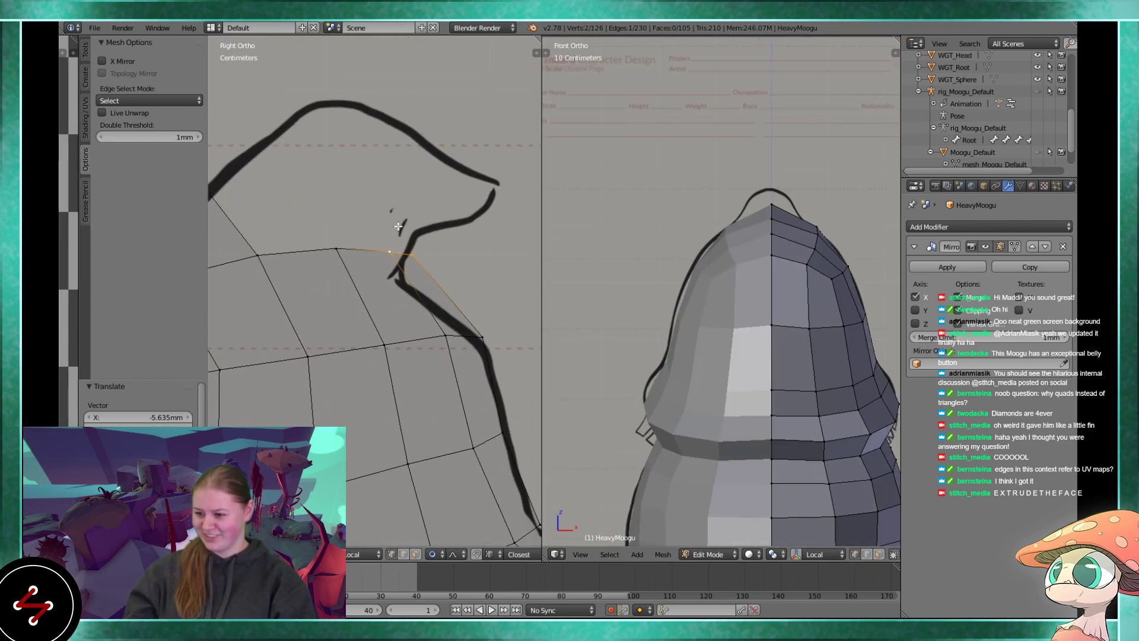
key(g)
click(388, 243)
- Lower the neighbouring rim vertex and shift the rear one slightly so the opening's side edge slopes evenly toward the crease
right_click(339, 235)
key(g)
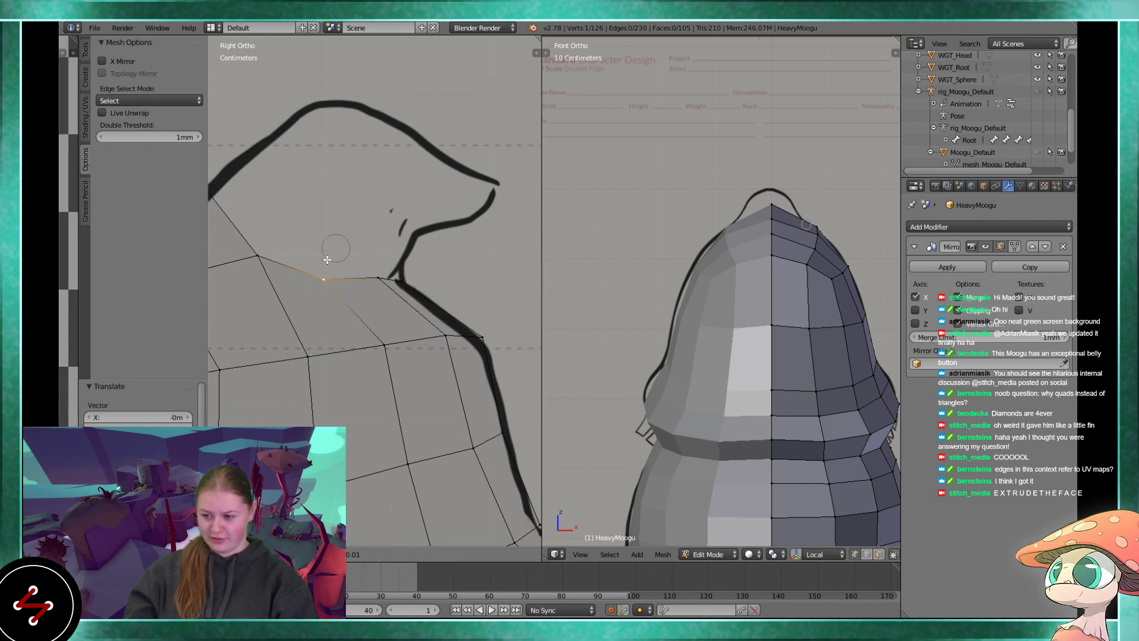
click(330, 262)
right_click(375, 274)
key(g)
click(380, 285)
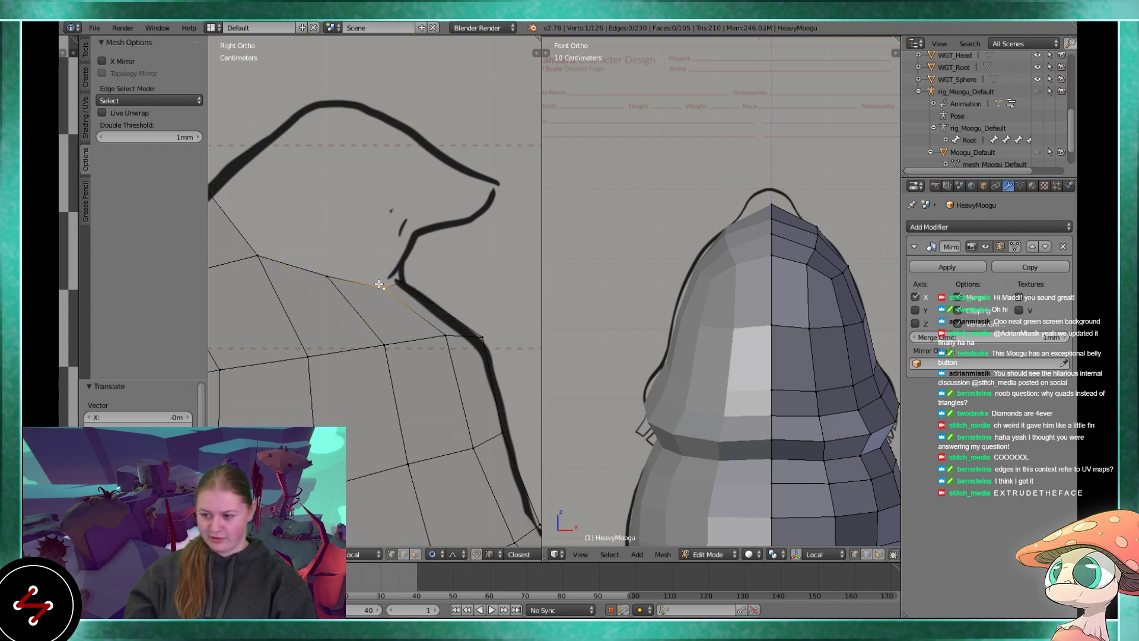
- Try to extrude the rim vertex beside the peak face up into the sketched tip
shift+middle_drag(317, 241, 377, 266)
scroll(376, 266, down, 3)
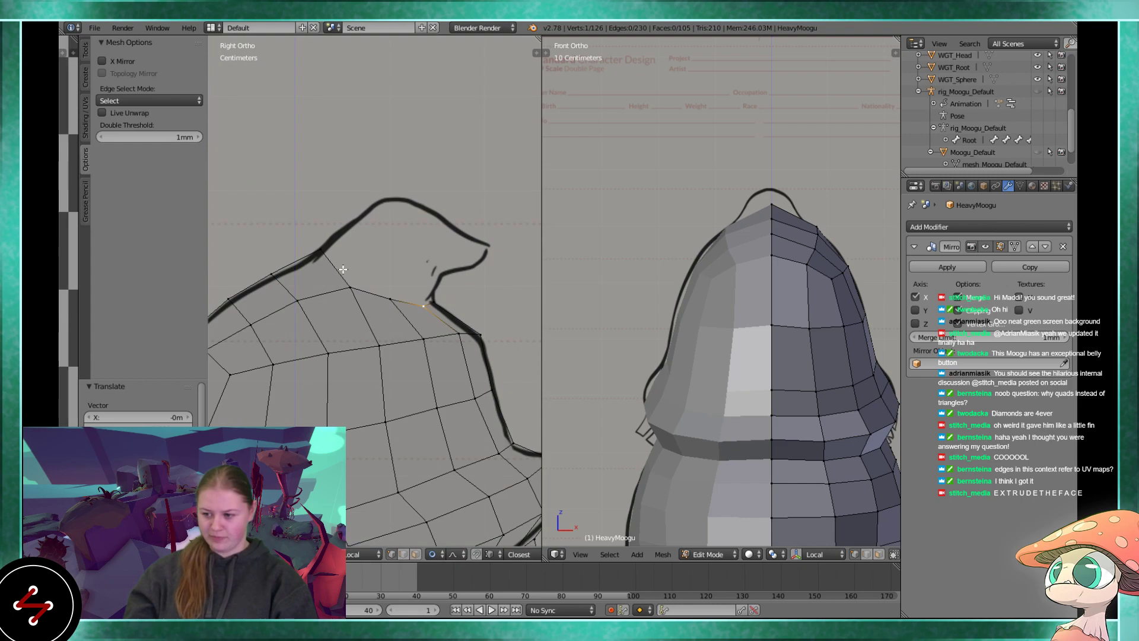
scroll(343, 269, up, 2)
right_click(331, 298)
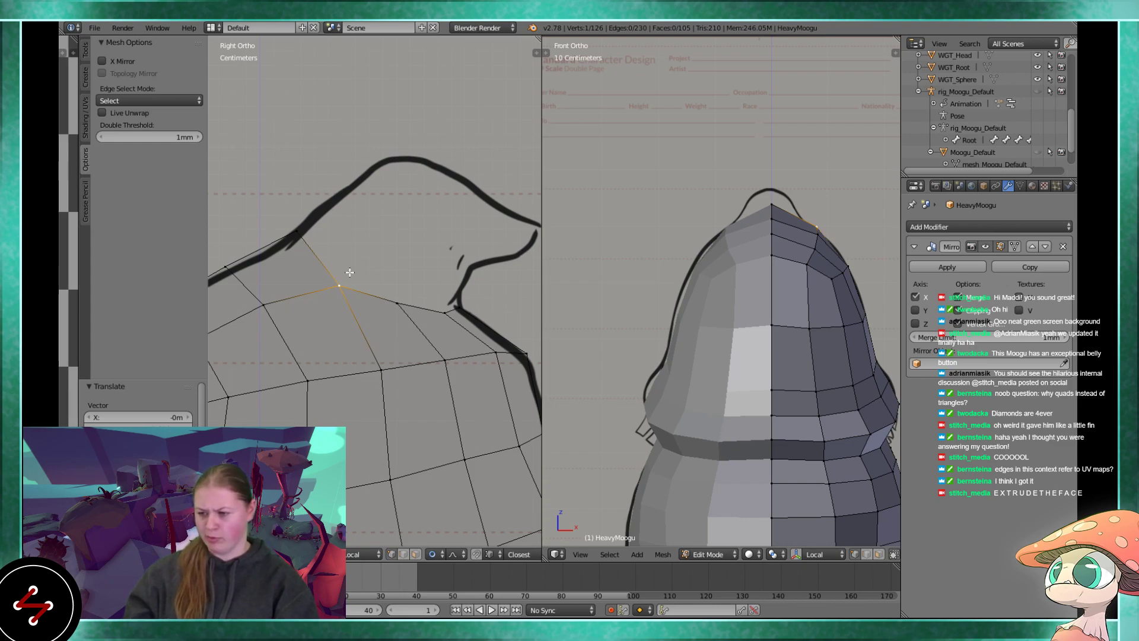
scroll(350, 272, up, 2)
key(e)
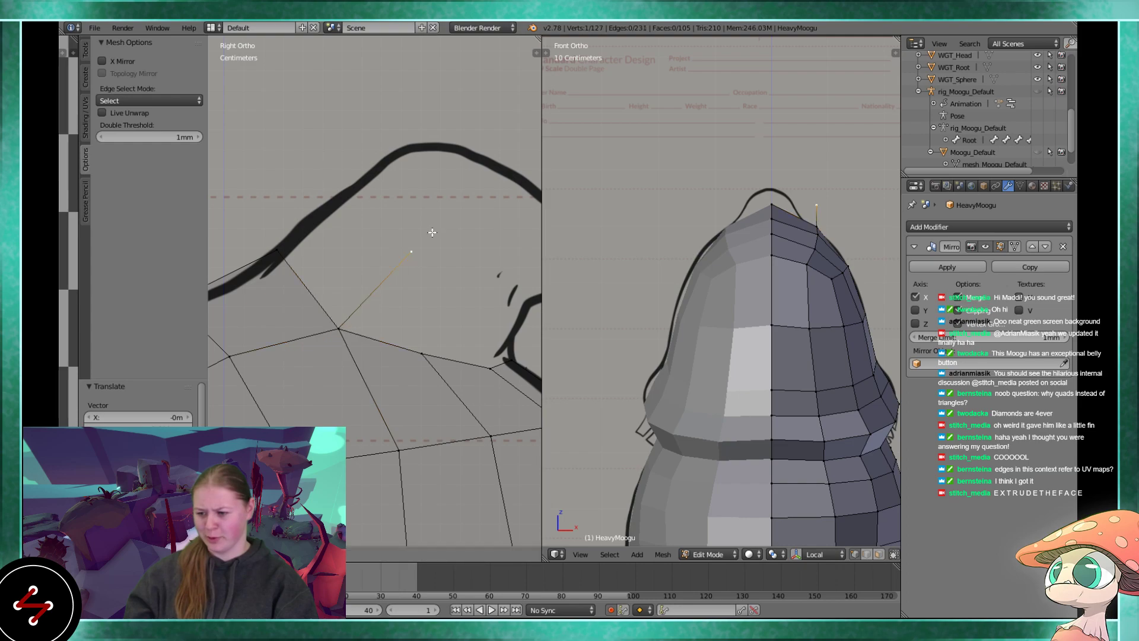
right_click(421, 222)
key(ctrl+z)
- Examine the open rim around the vertex beside the peak face against the sketched tip outline
middle_drag(407, 249, 387, 383)
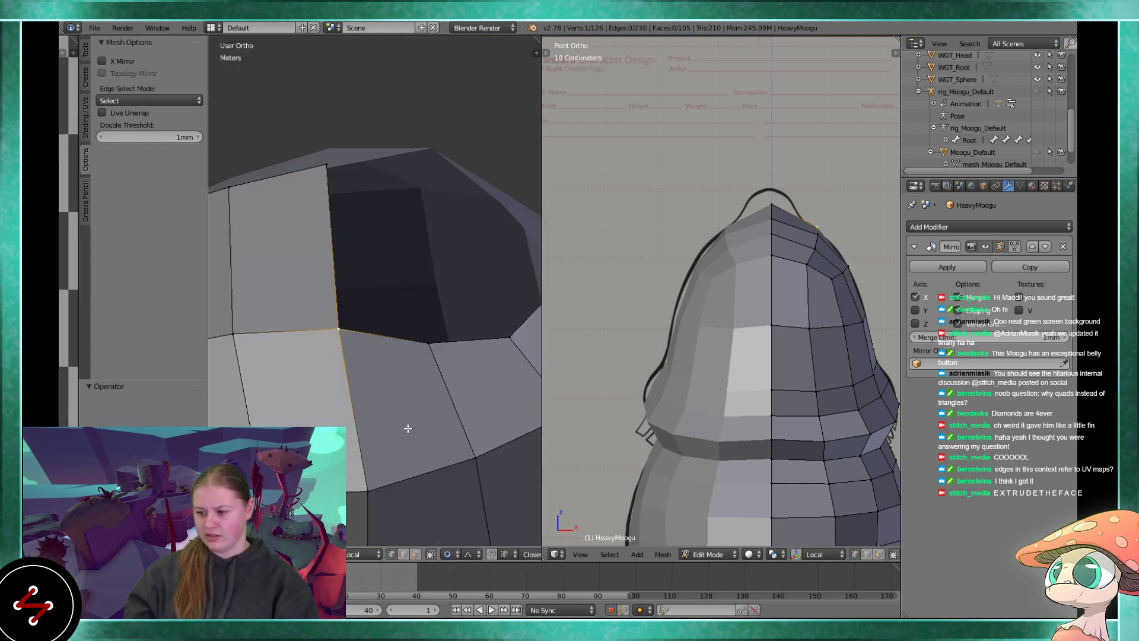
middle_drag(408, 430, 430, 379)
key(KP_1)
key(KP_3)
scroll(397, 334, down, 2)
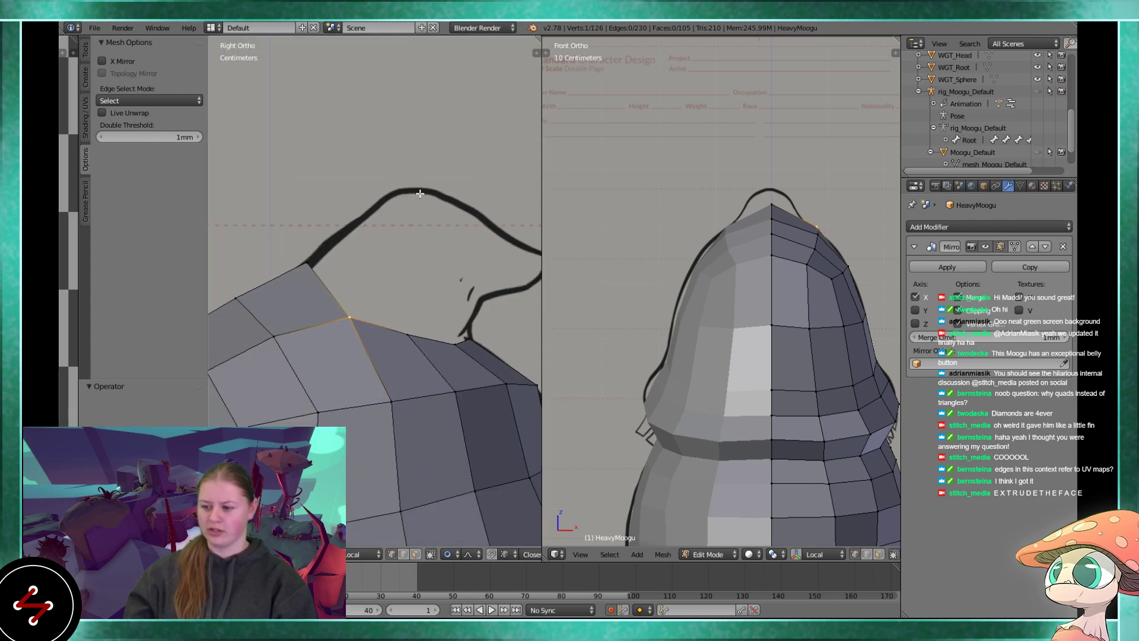
shift+middle_drag(427, 241, 384, 240)
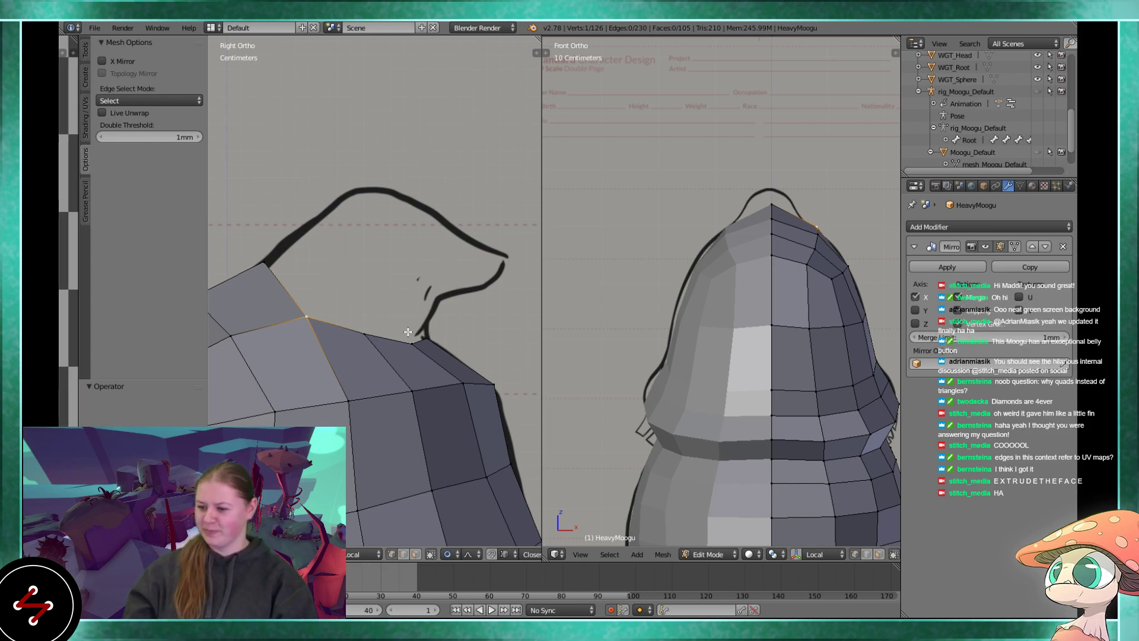
scroll(362, 288, up, 4)
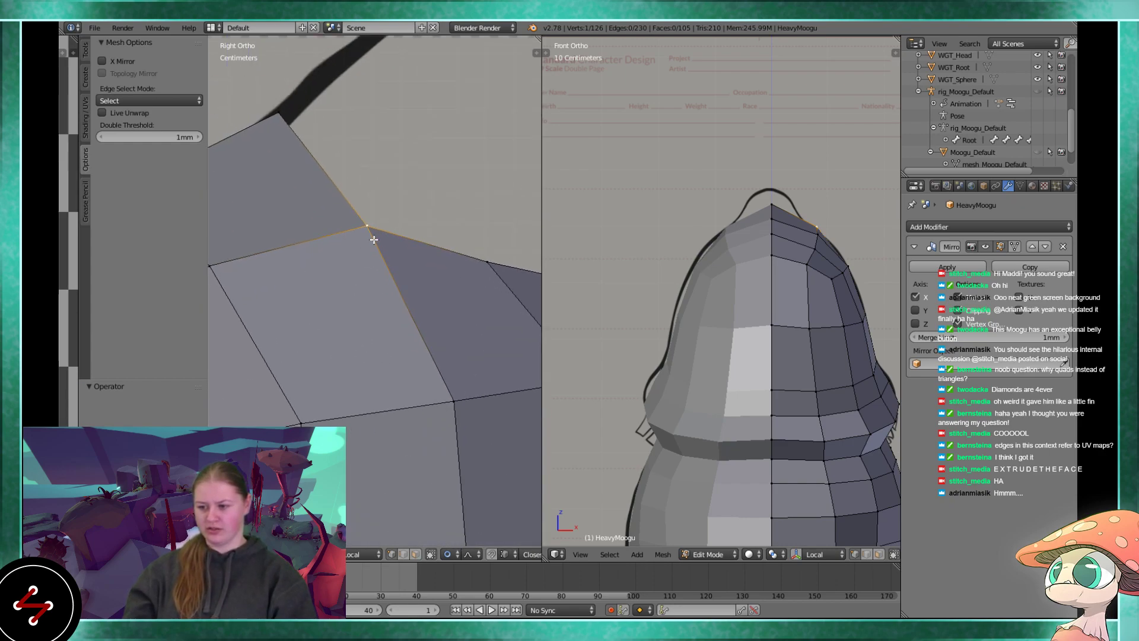
shift+middle_drag(368, 234, 404, 296)
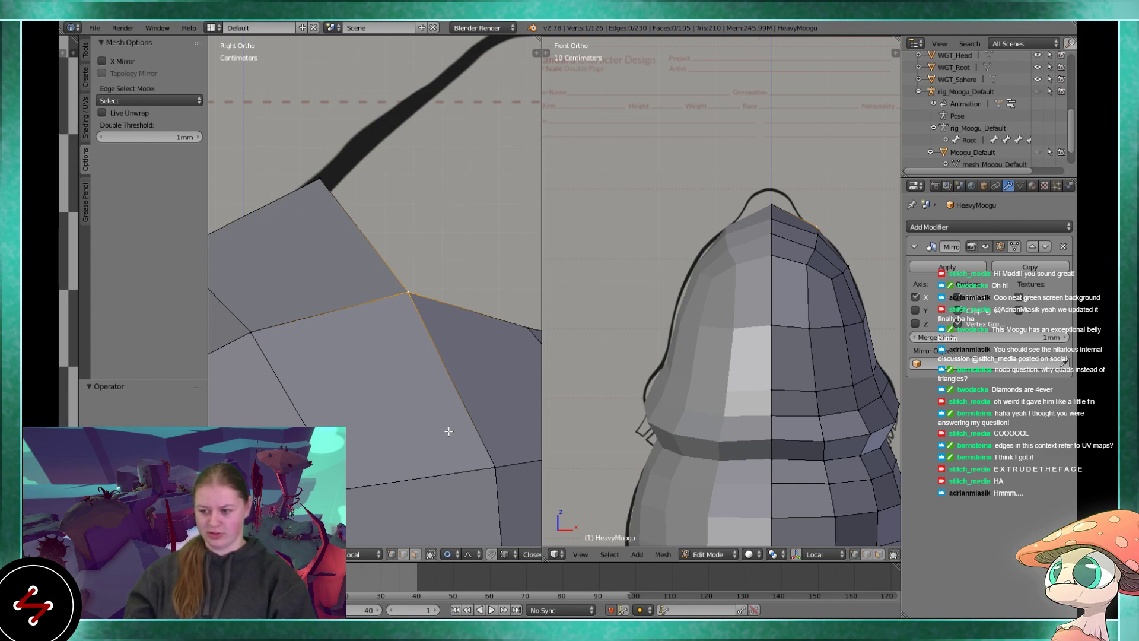
shift+middle_drag(384, 290, 321, 369)
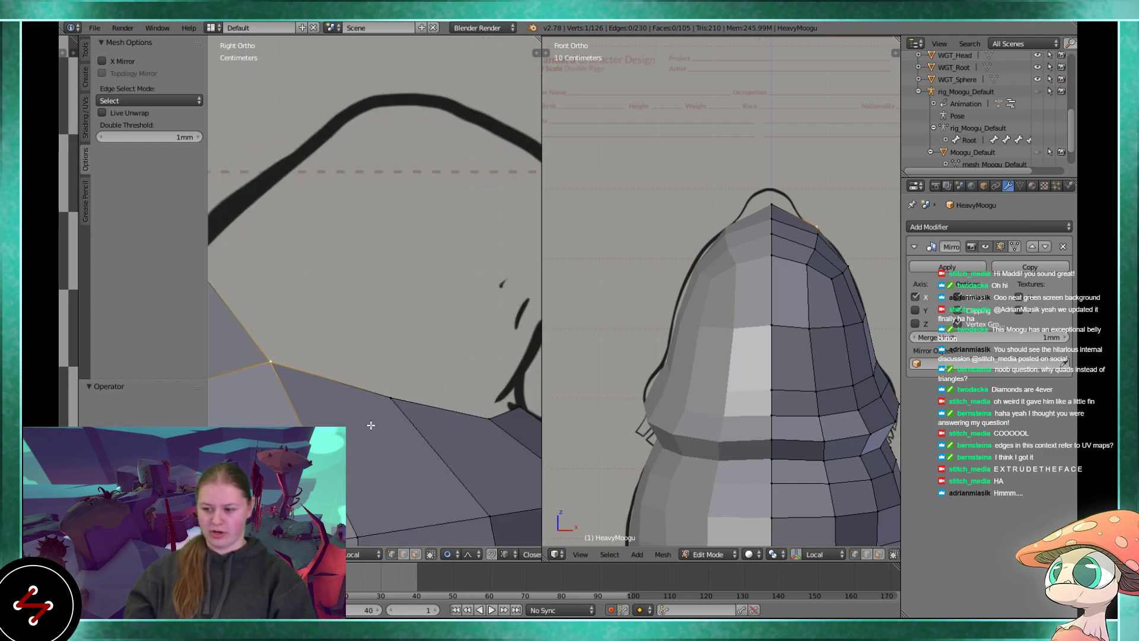
shift+middle_drag(350, 430, 424, 398)
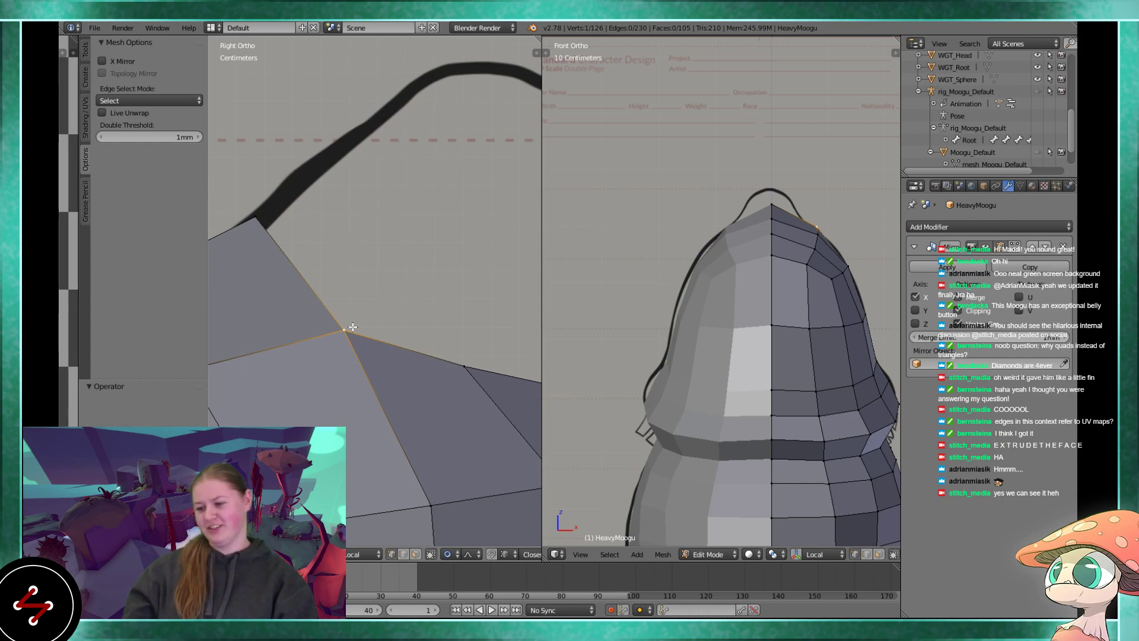
scroll(392, 309, down, 3)
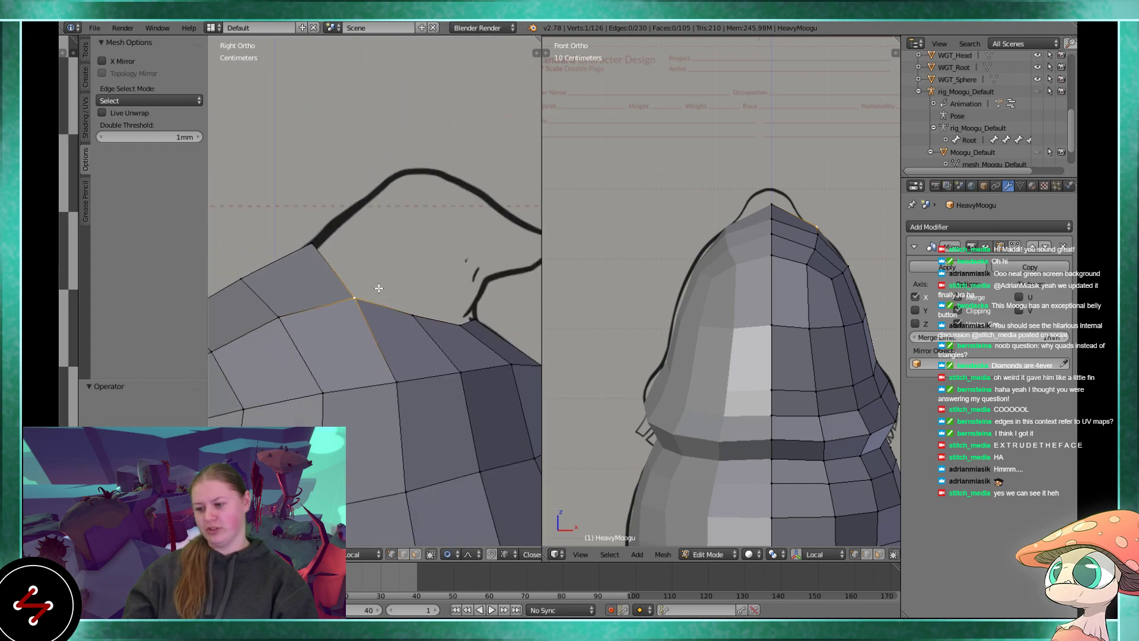
- Extrude the rim vertex beside the peak face up into the sketched tip, then reposition the vertices there
mouse_move(389, 292)
middle_down()
mouse_move(363, 303)
mouse_move(424, 319)
mouse_move(414, 348)
mouse_move(414, 308)
mouse_move(428, 325)
mouse_move(400, 311)
middle_up()
key(e)
click(414, 255)
key(g)
click(450, 323)
key(KP_3)
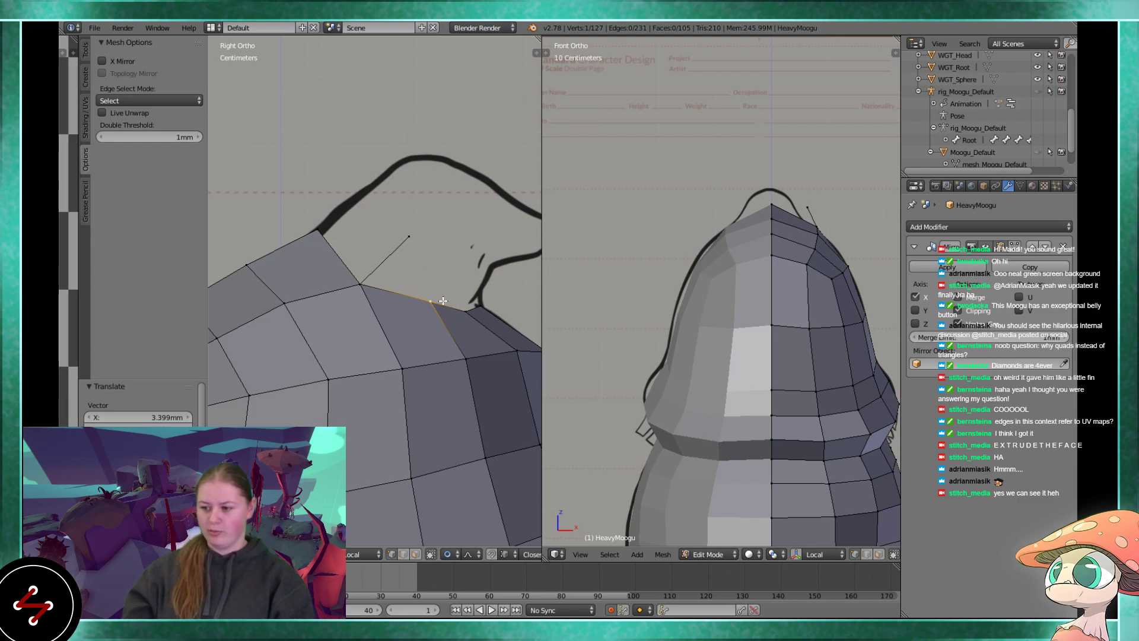
- Extrude another vertex from the loose edge's free end up to the sketched front outline of the tip
scroll(379, 274, down, 4)
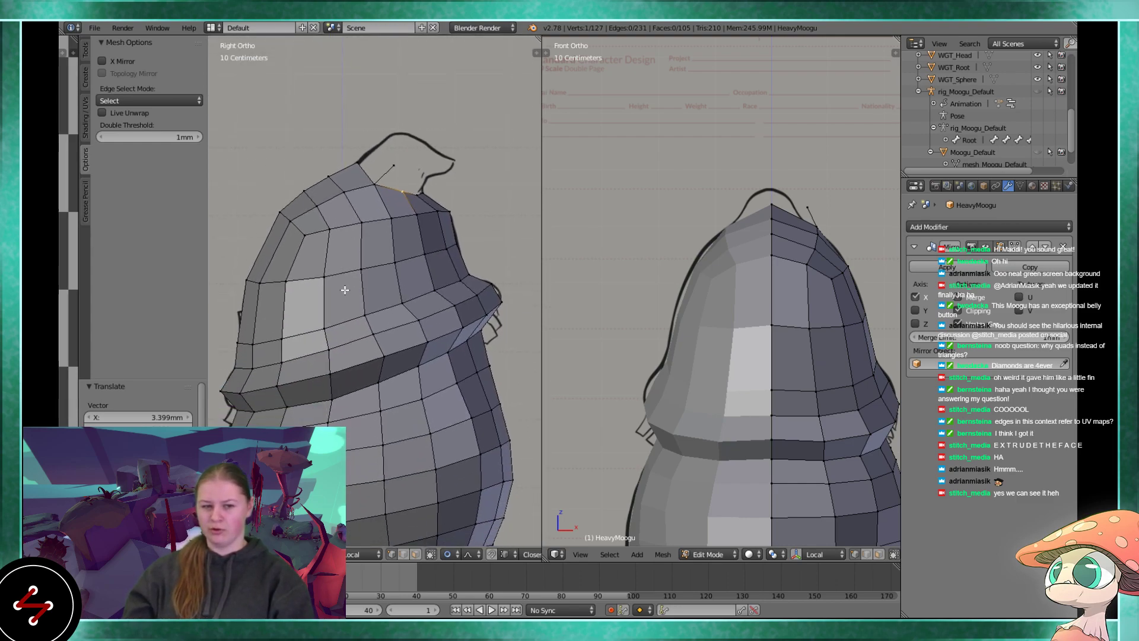
scroll(345, 290, up, 3)
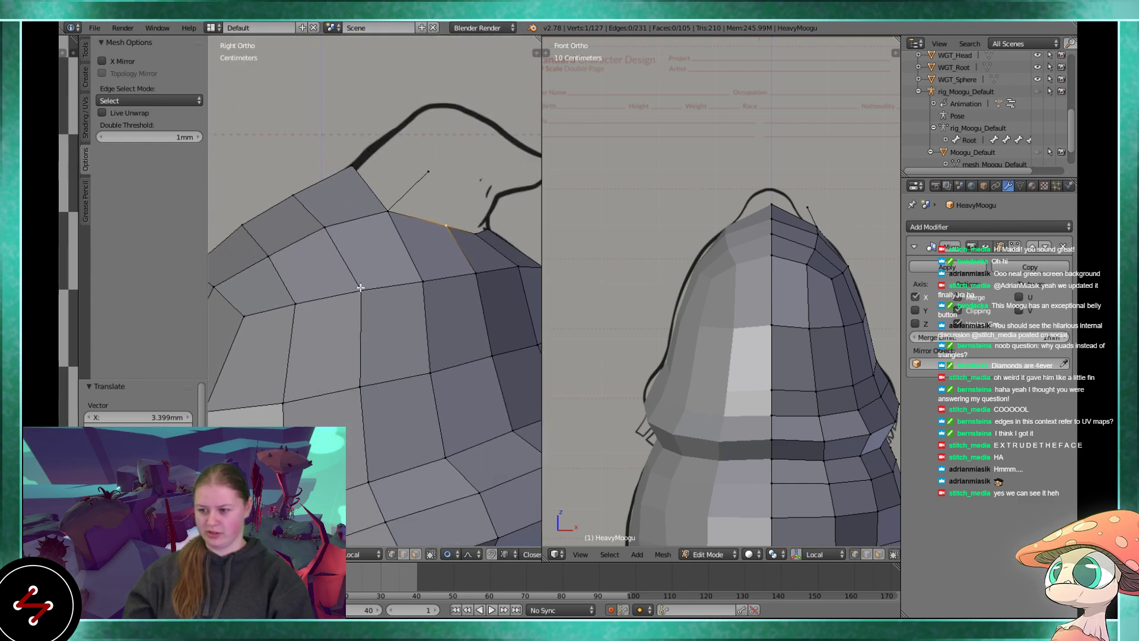
scroll(338, 315, down, 1)
scroll(328, 308, up, 2)
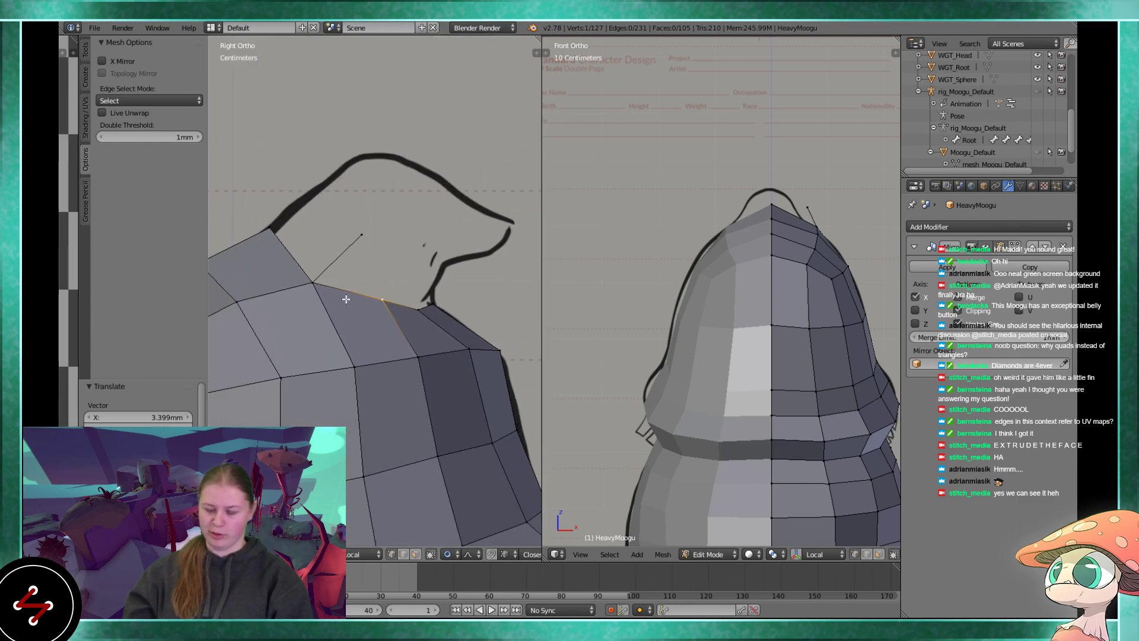
scroll(399, 331, up, 2)
right_click(387, 274)
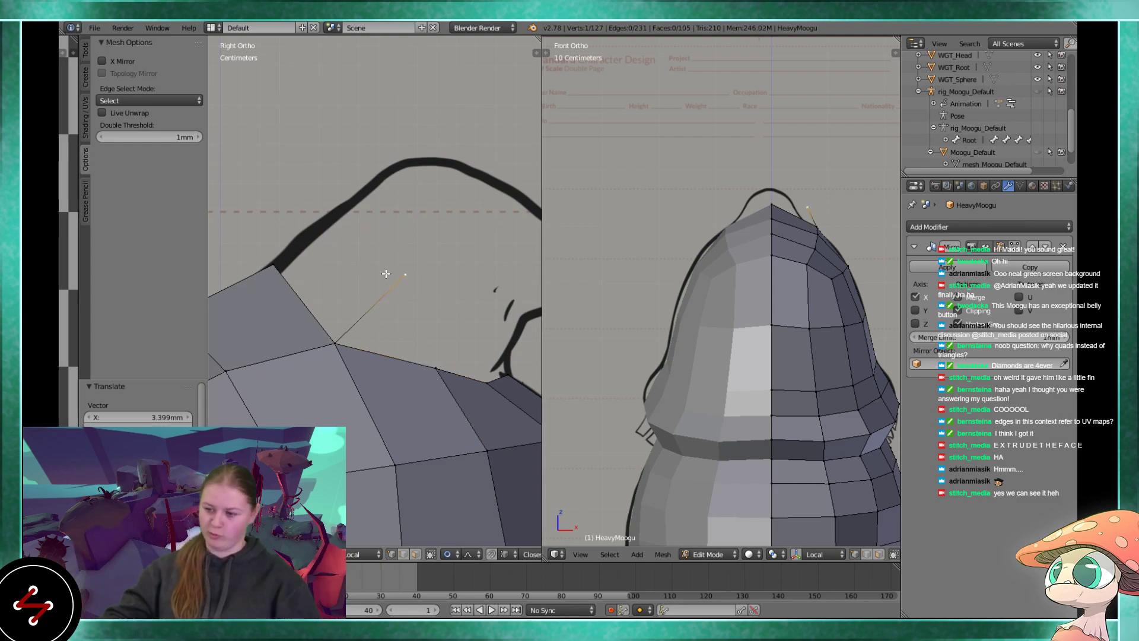
right_click(442, 360)
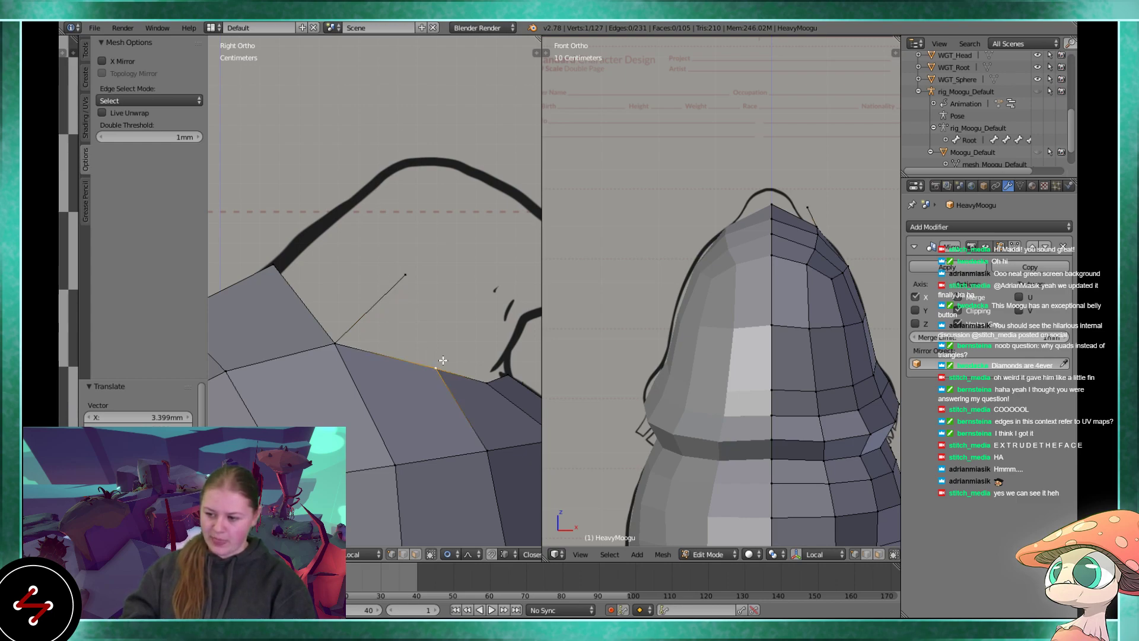
right_click(403, 269)
right_click(338, 334)
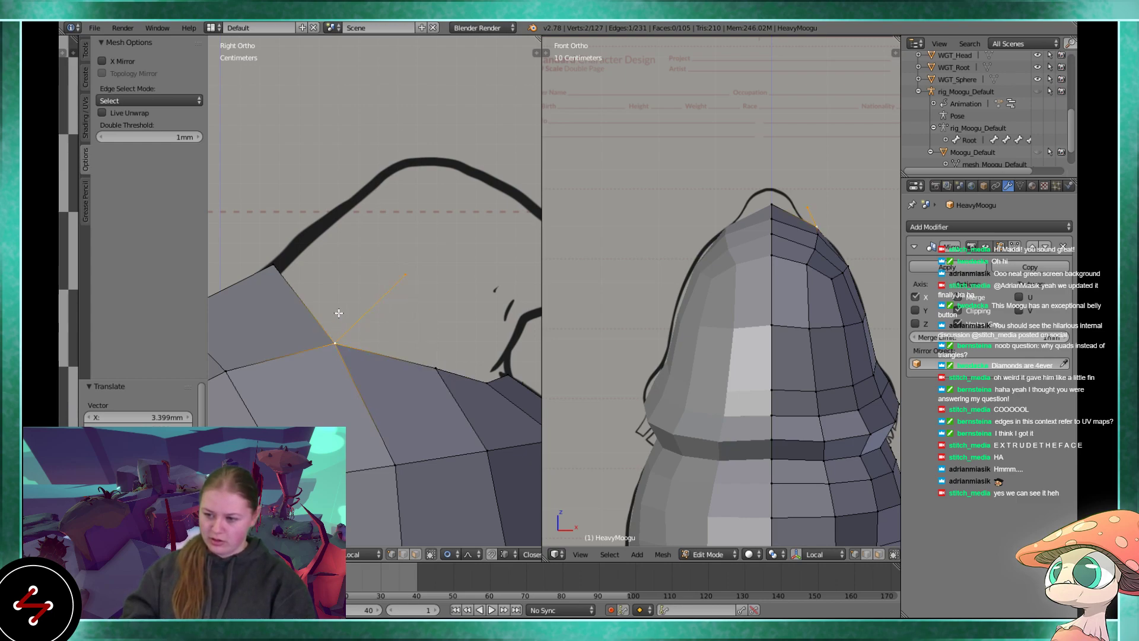
shift+middle_drag(336, 324, 374, 330)
right_click(437, 268)
ctrl+right_click(373, 214)
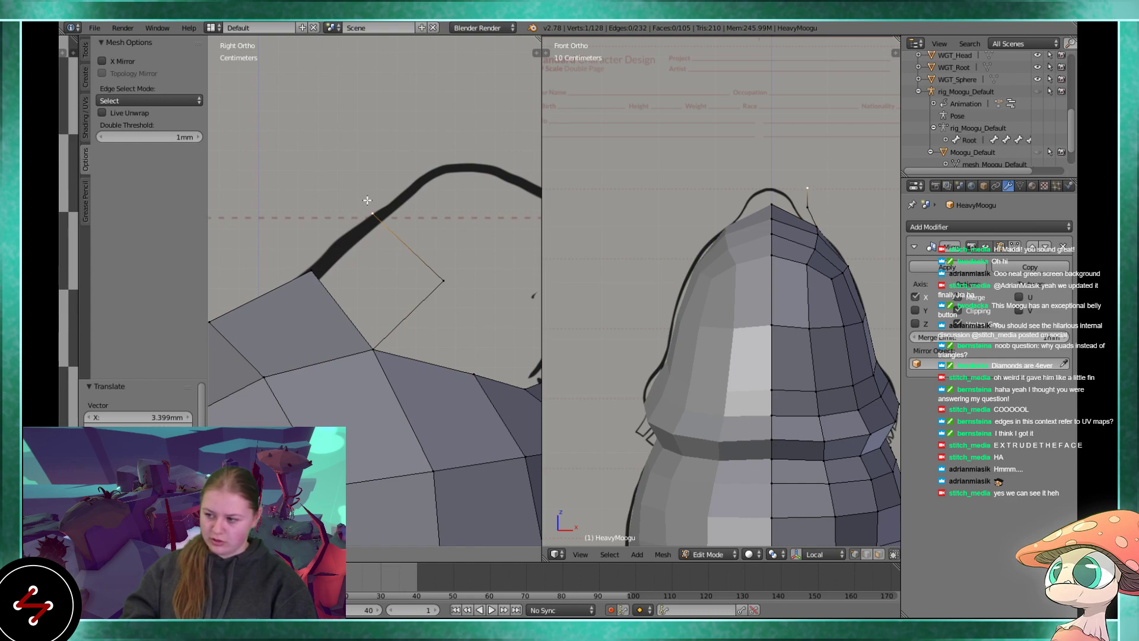
- Move the outline vertex onto the centre line and fill a quad face between the loose edges and the peak face
scroll(771, 219, up, 2)
shift+middle_drag(761, 199, 755, 312)
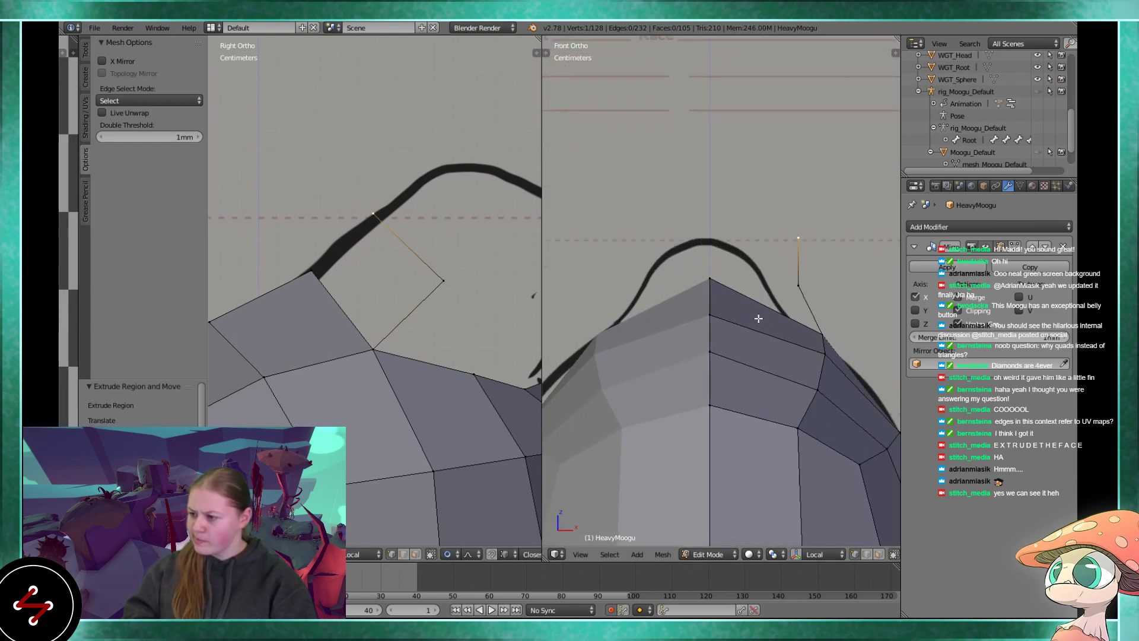
key(g)
click(639, 321)
ctrl+right_click(709, 279)
key(f)
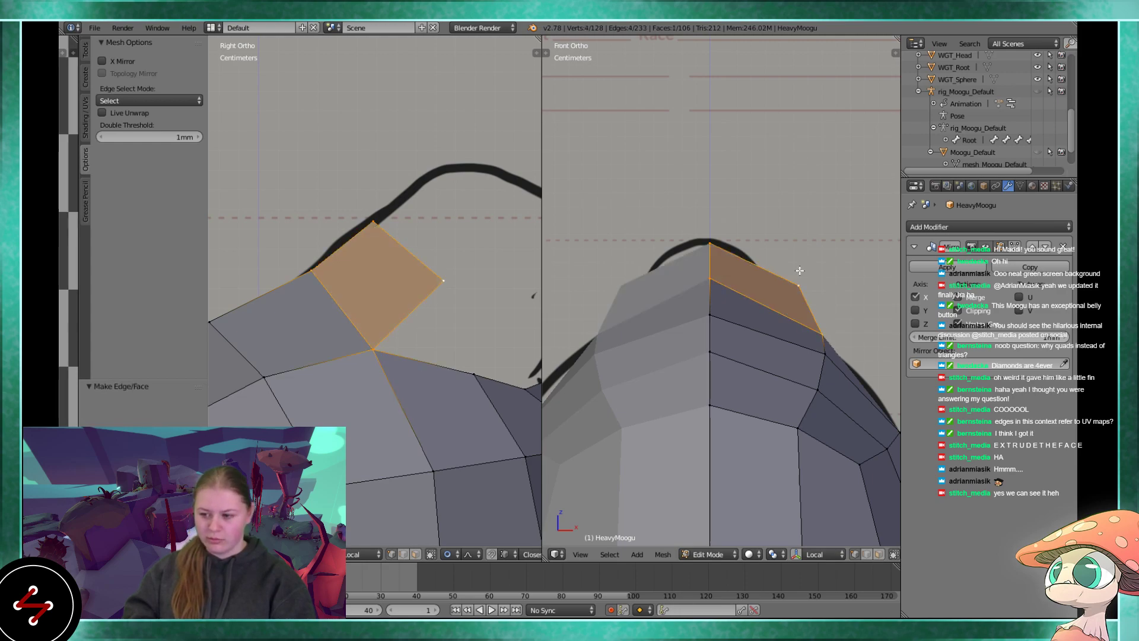
- Move the new face's outer corner up and forward, closer to the tip's front outline
right_click(442, 281)
key(g)
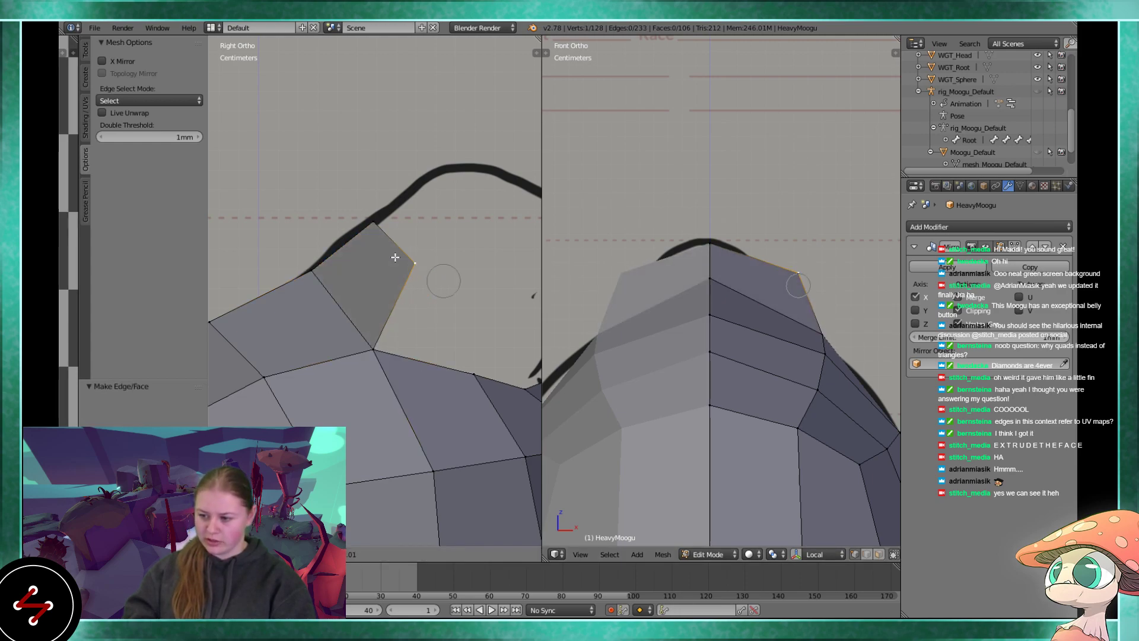
click(420, 324)
- Extrude a vertex rearward from the new face's outer corner, and pull both vertices inward to narrow the tip
shift+middle_drag(420, 324, 315, 254)
key(e)
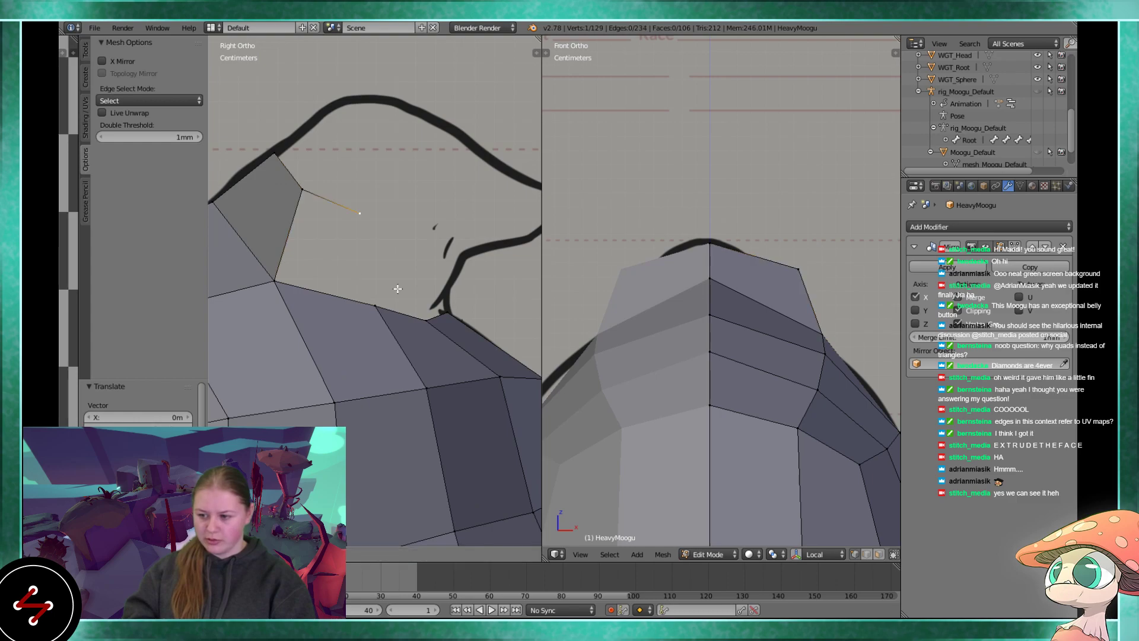
click(429, 298)
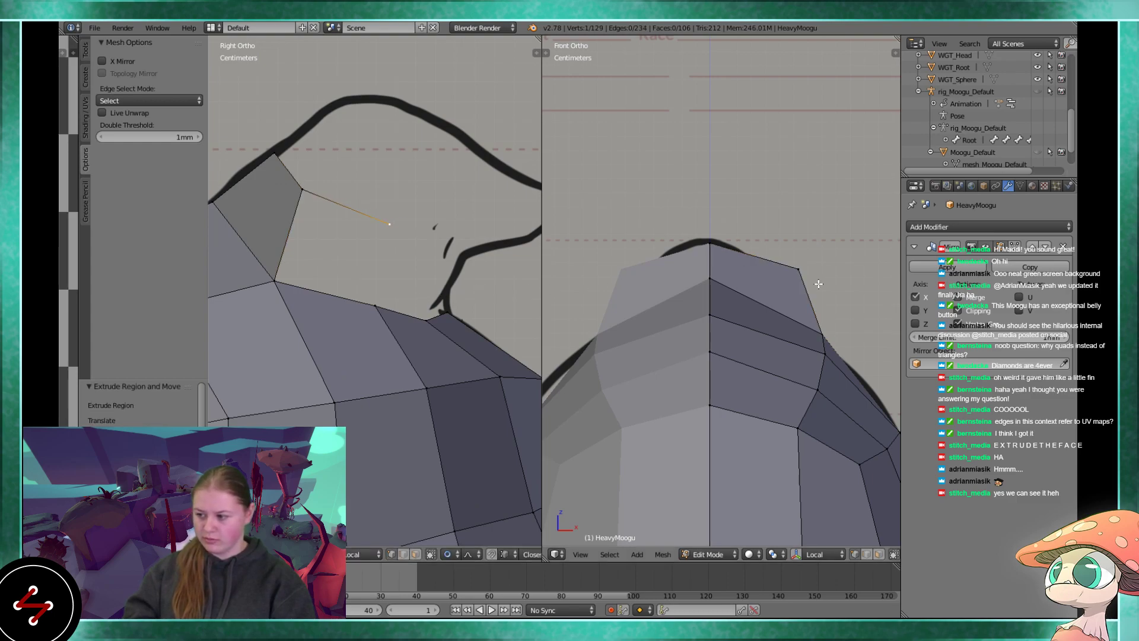
key(g)
click(772, 280)
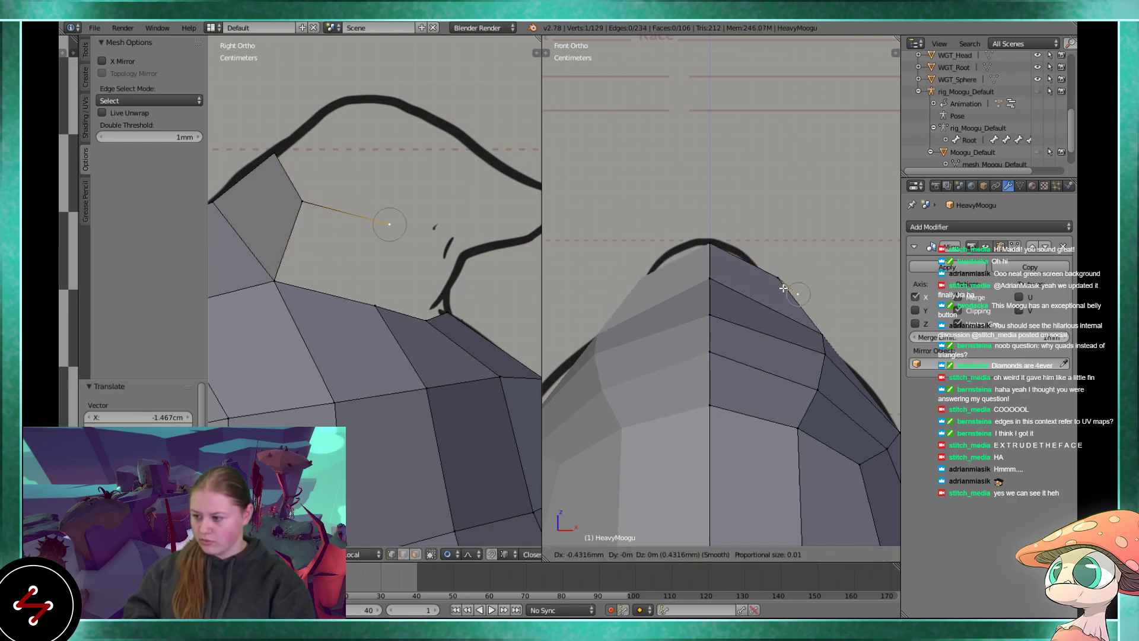
- Lower the centre-line vertex at the base of the new tip face
right_click(702, 283)
key(g)
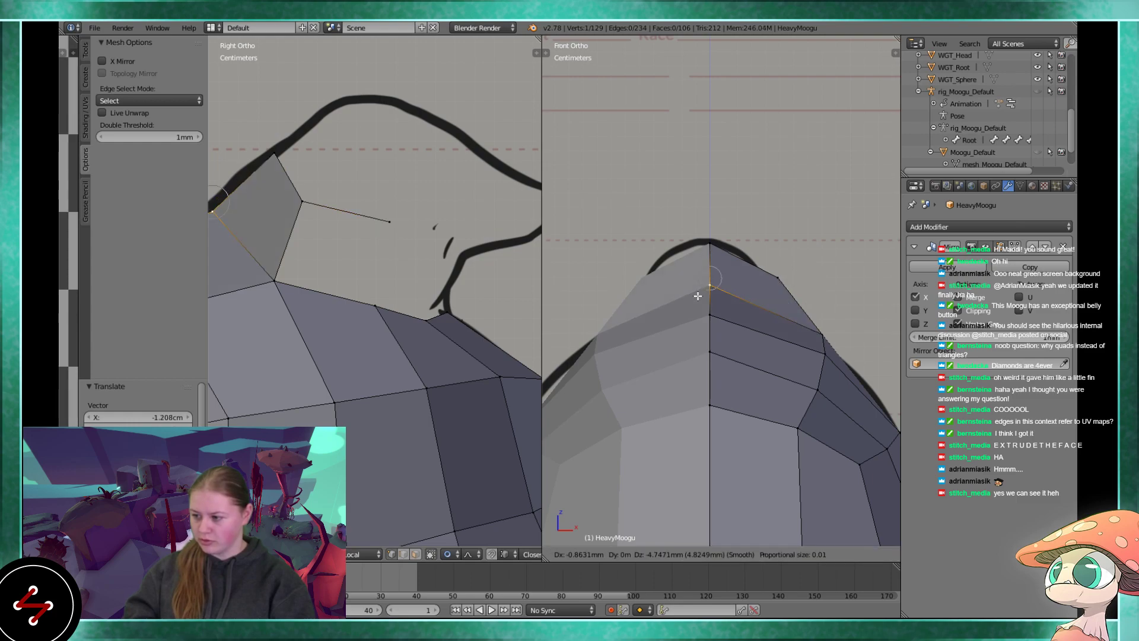
click(694, 298)
- Fill a second quad on the tip's side between the extruded edge and the two rim vertices below, then deselect everything
right_click(389, 221)
shift+right_click(375, 306)
shift+right_click(274, 280)
shift+right_click(302, 201)
key(f)
key(a)
middle_drag(391, 242, 369, 292)
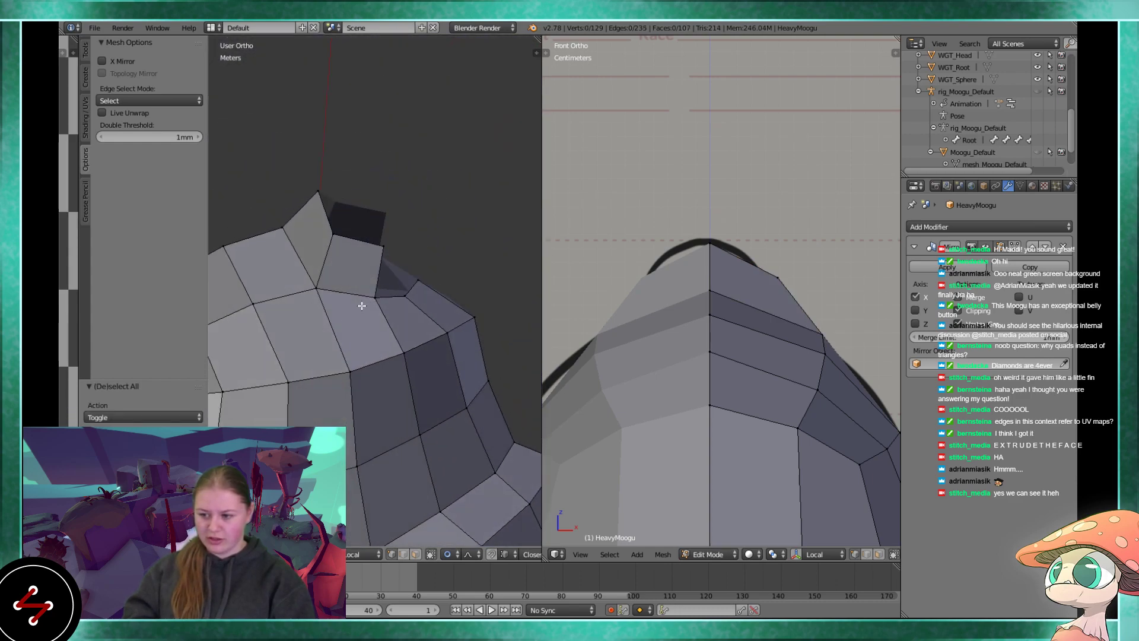
key(ctrl+r)
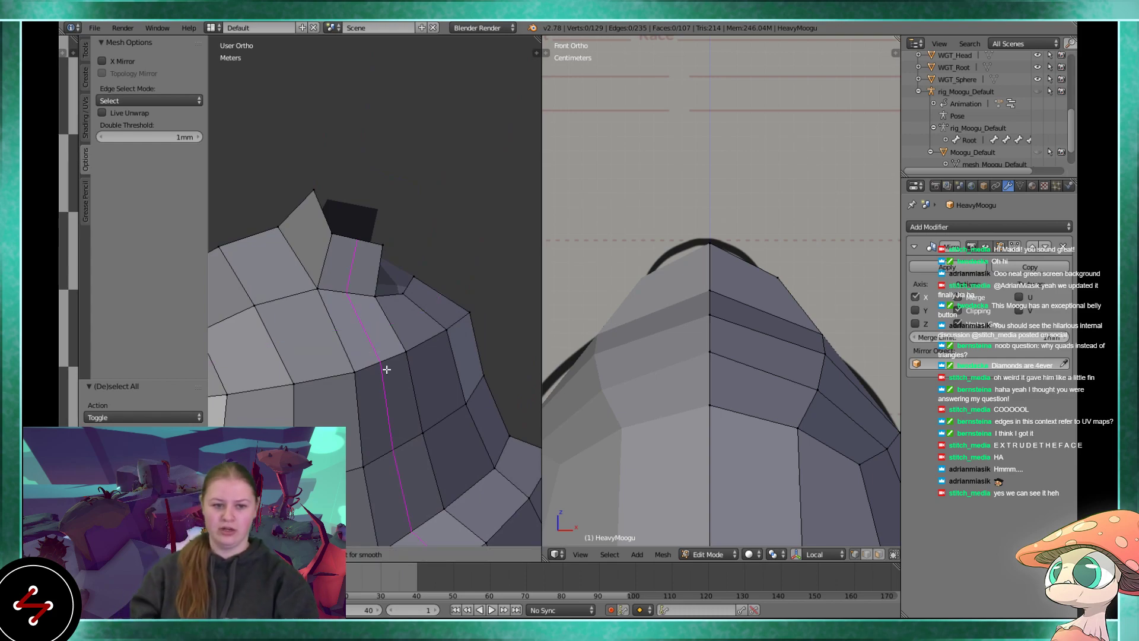
key(Escape)
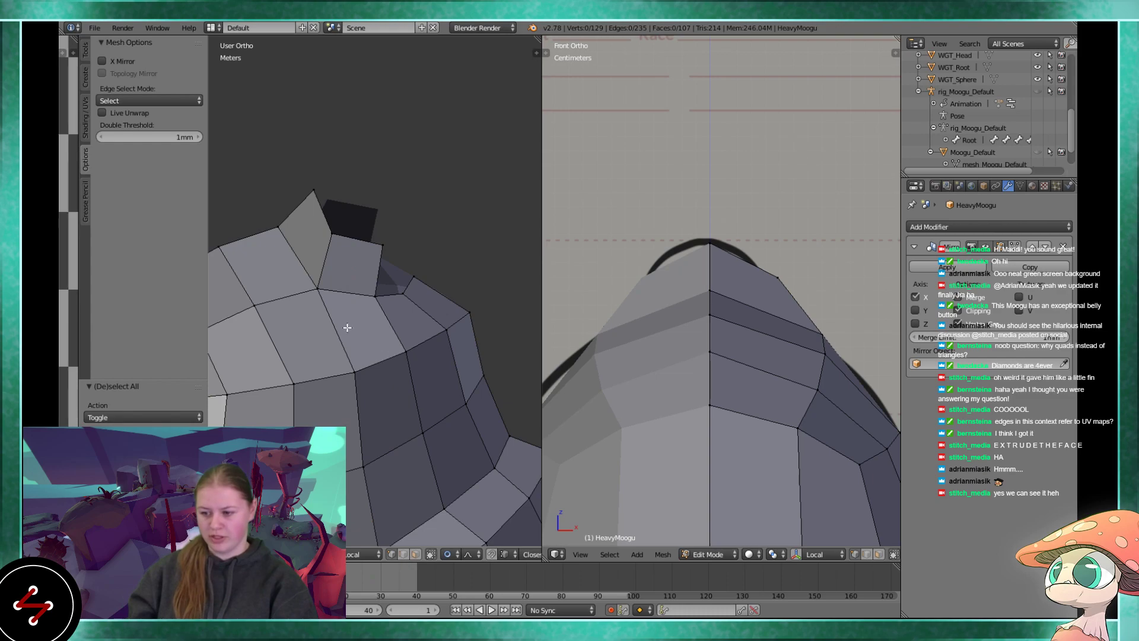
- Move the vertex at the base of the hat tip's two side faces slightly inward
right_click(313, 280)
middle_drag(313, 281, 361, 323)
middle_drag(313, 232, 368, 300)
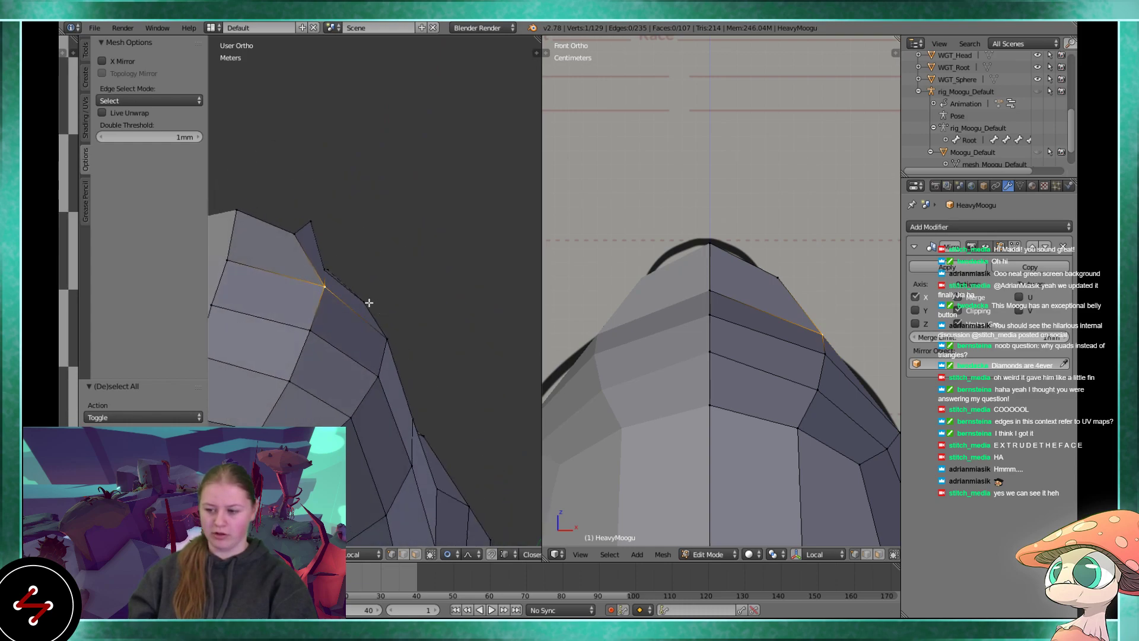
key(g)
click(362, 301)
middle_drag(378, 355, 323, 330)
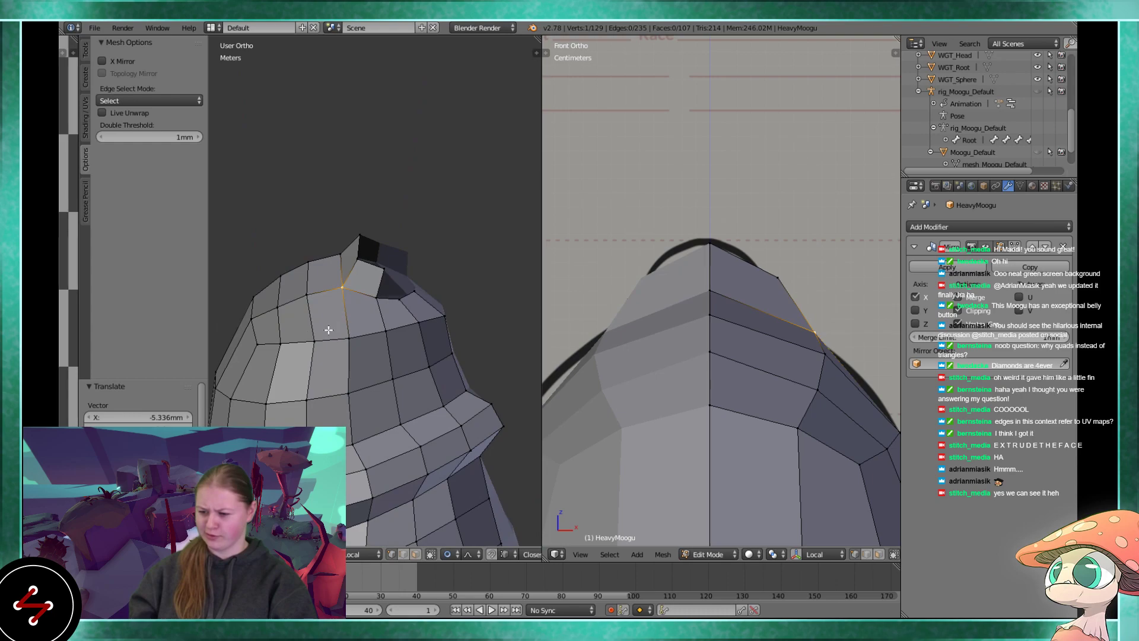
- Lower two neighbouring vertices on the hat's rear side, one ring below the open rim
right_click(418, 325)
scroll(414, 330, up, 2)
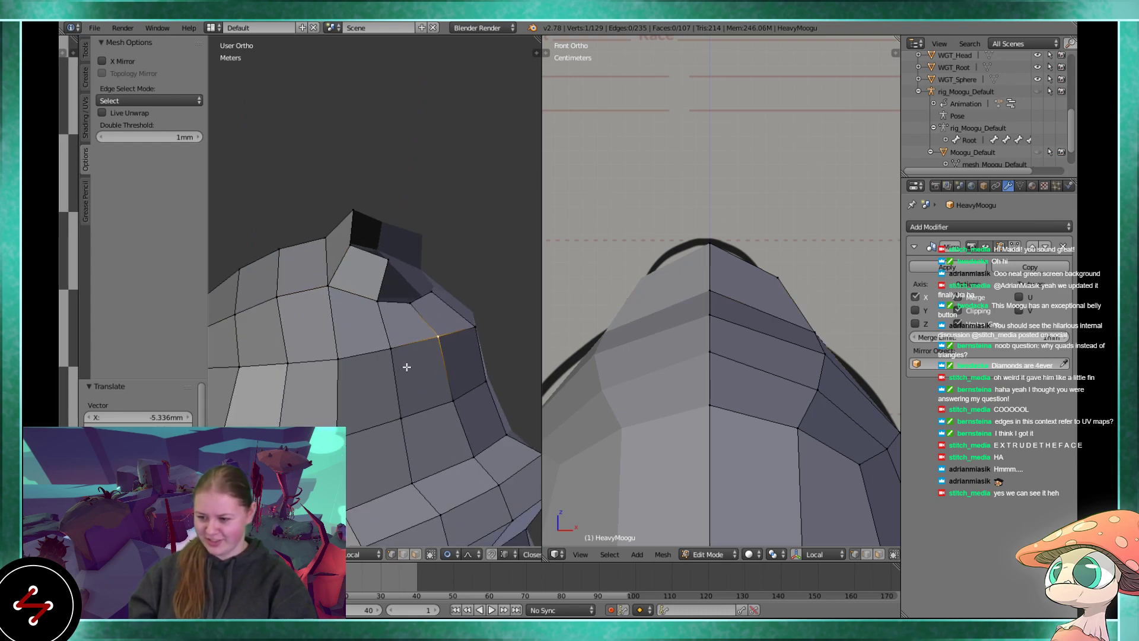
middle_drag(390, 360, 367, 291)
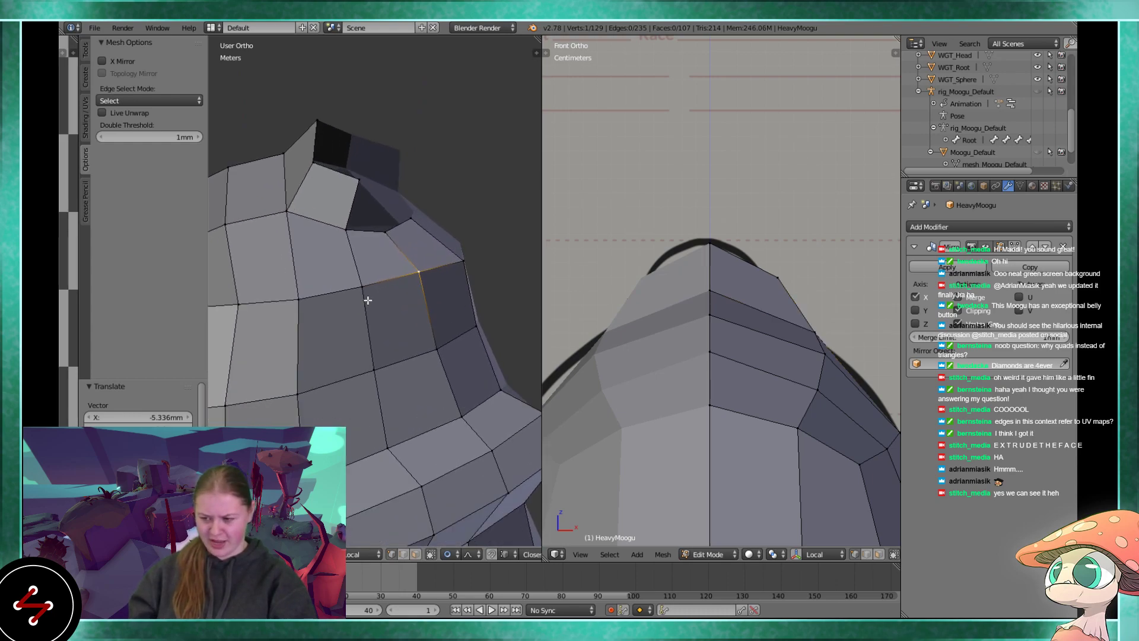
shift+right_click(366, 289)
key(g)
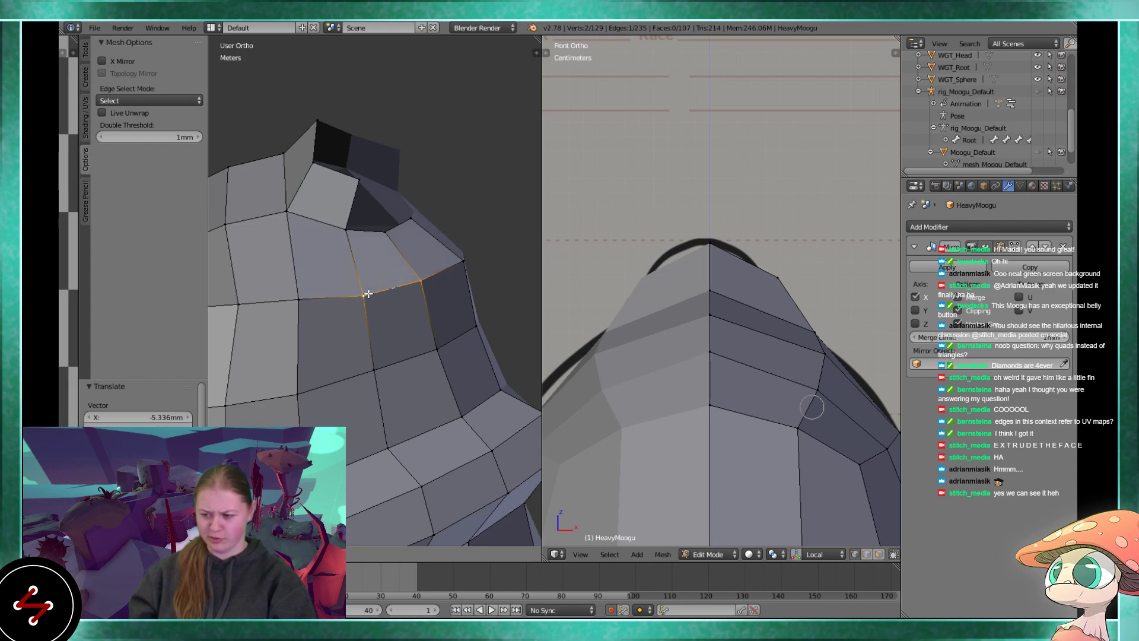
- Slide vertices along their edges on the rings below the rim to even out the side faces
right_click(365, 292)
key(g)
key(g)
click(296, 302)
middle_drag(297, 302, 333, 298)
key(g)
key(g)
click(373, 377)
middle_drag(374, 376, 386, 351)
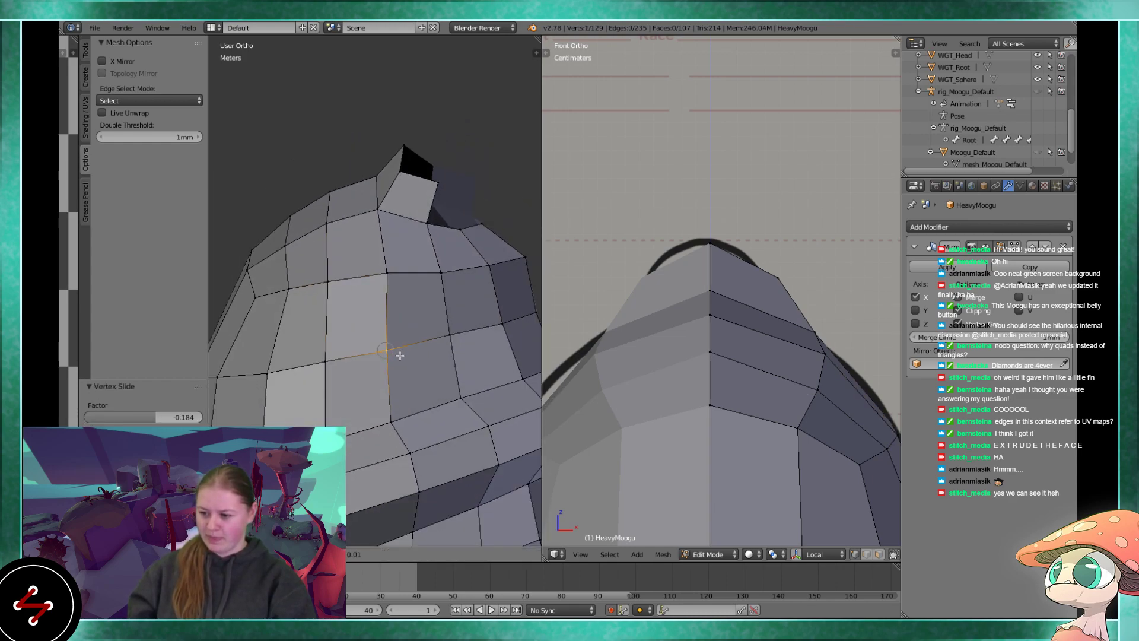
- Reposition further vertices on the hat's side below the tip to smooth the surface
key(g)
click(396, 400)
key(g)
click(382, 272)
middle_drag(381, 272, 380, 389)
key(g)
click(431, 399)
key(g)
click(432, 387)
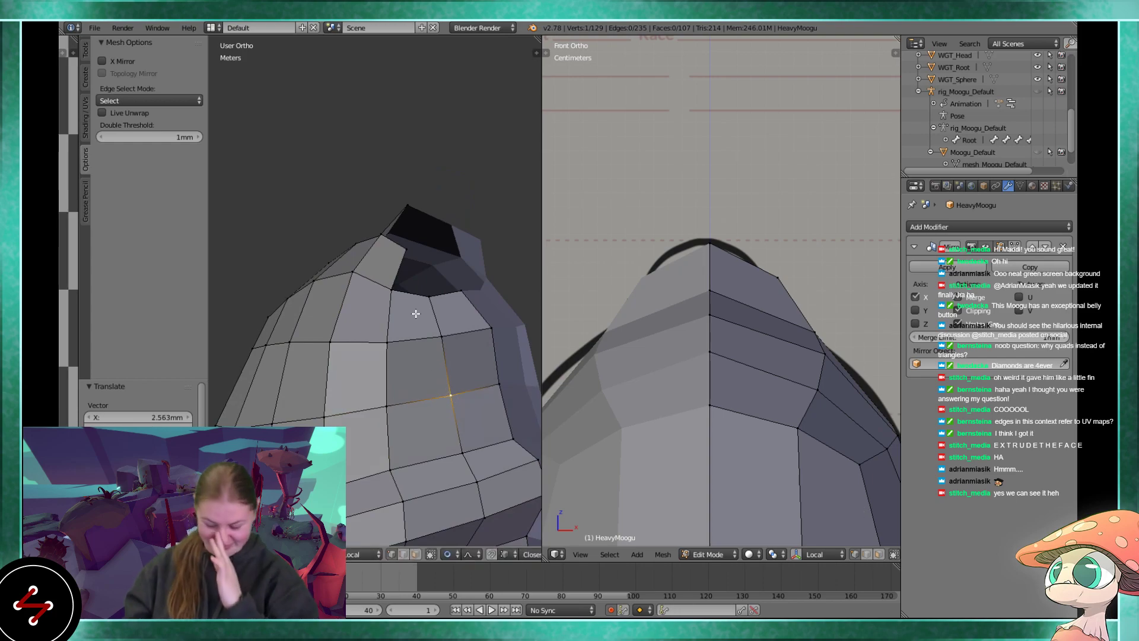
- In the right side view, extrude a vertex rearward from the upper rear corner of the tip's side face
middle_drag(415, 313, 435, 278)
key(KP_3)
scroll(416, 250, up, 2)
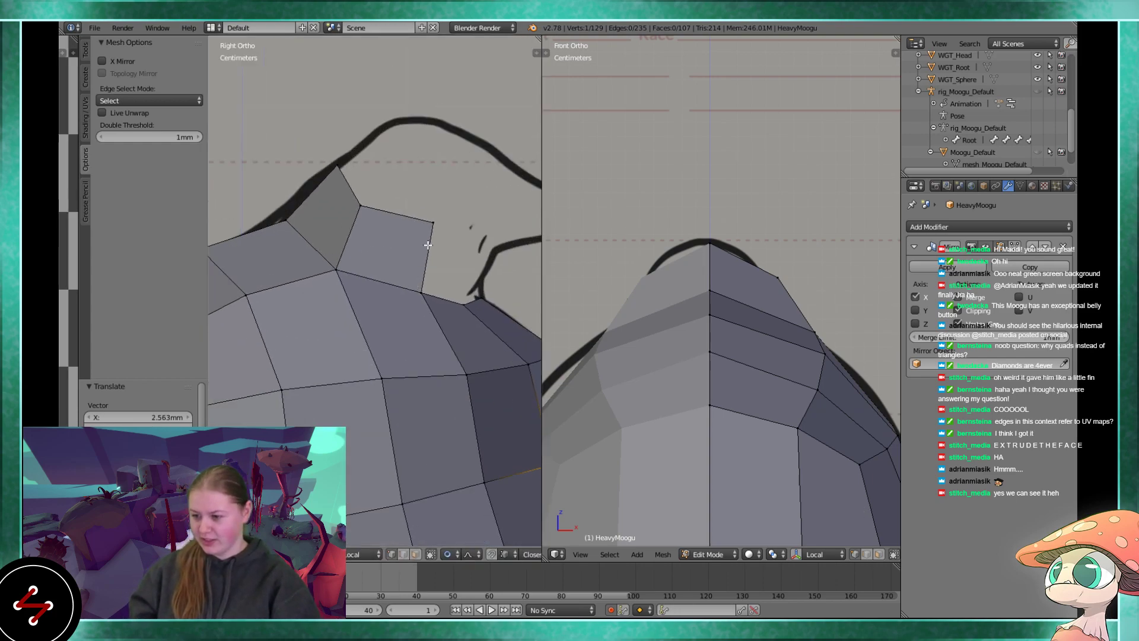
scroll(376, 238, up, 2)
key(e)
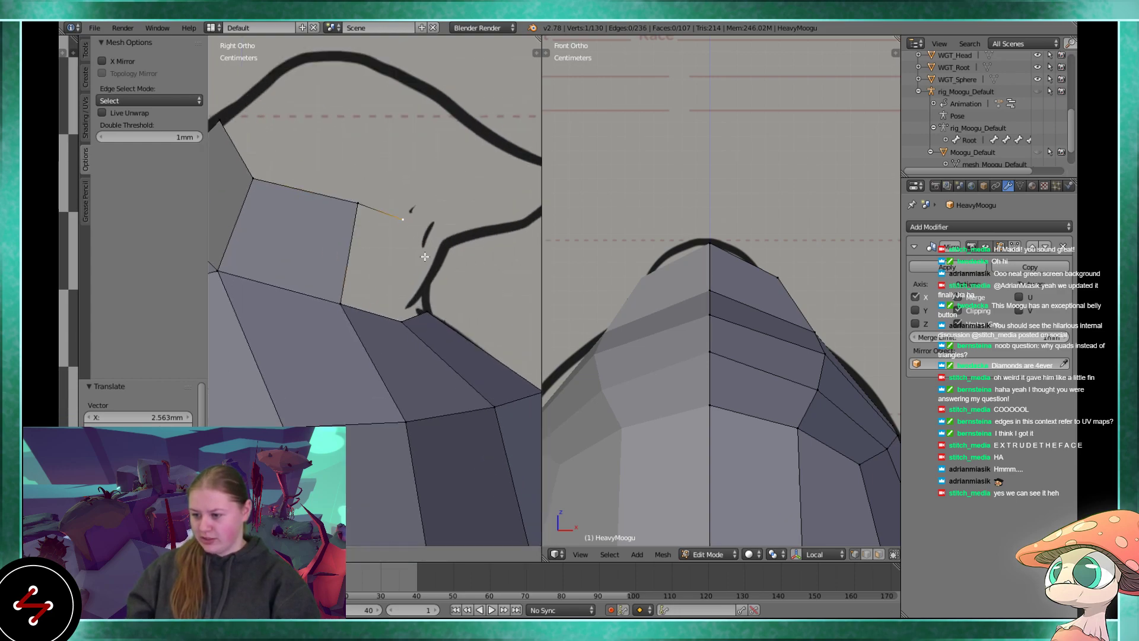
click(427, 259)
- In a wireframe back view, extrude a vertex inward from the new one, and move it rearward in the side view
key(z)
key(ctrl+KP_1)
shift+middle_drag(776, 368, 711, 327)
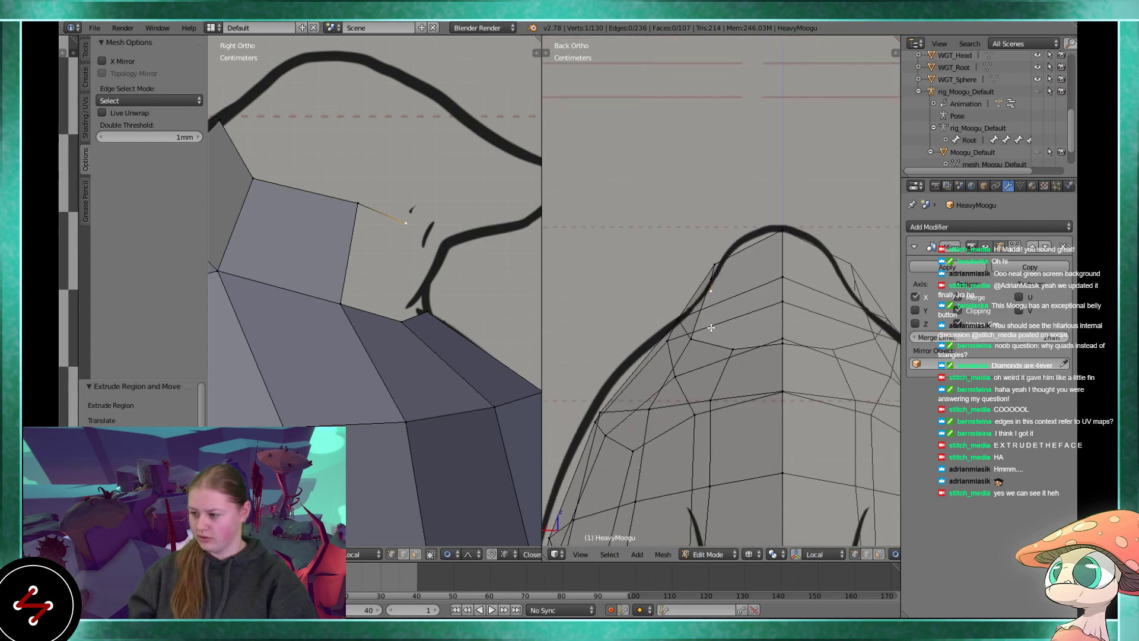
key(e)
click(753, 306)
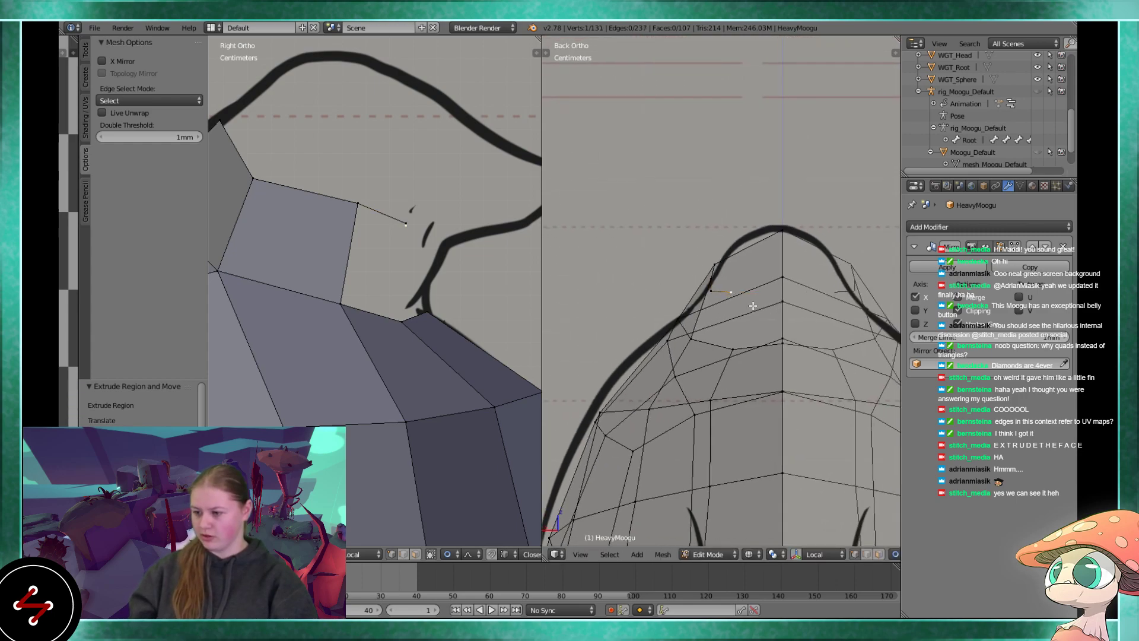
key(g)
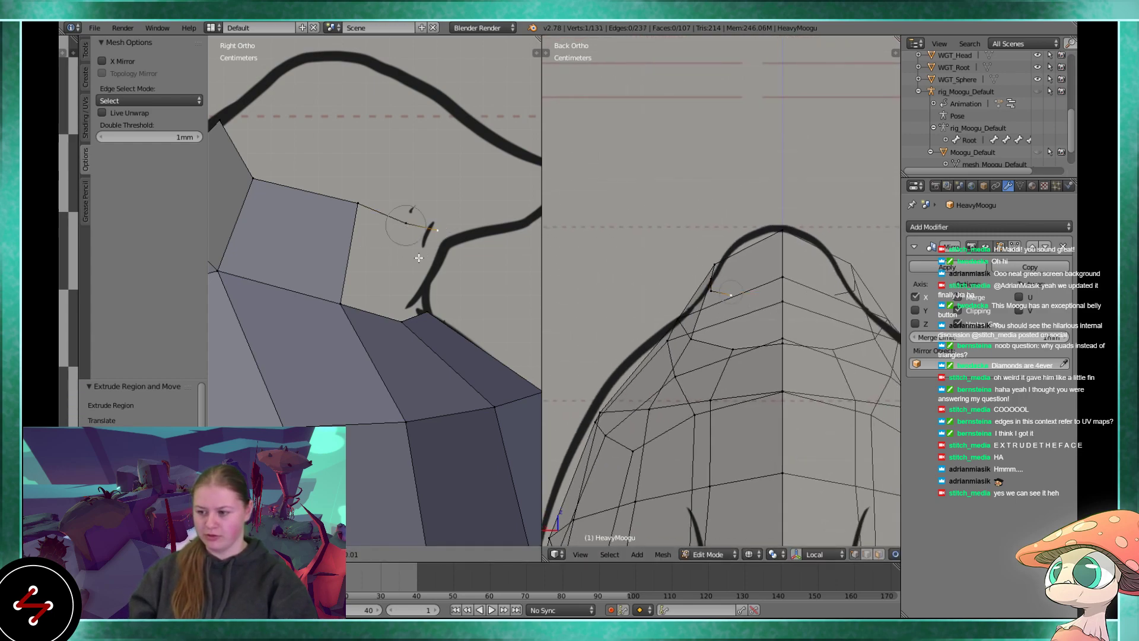
click(419, 258)
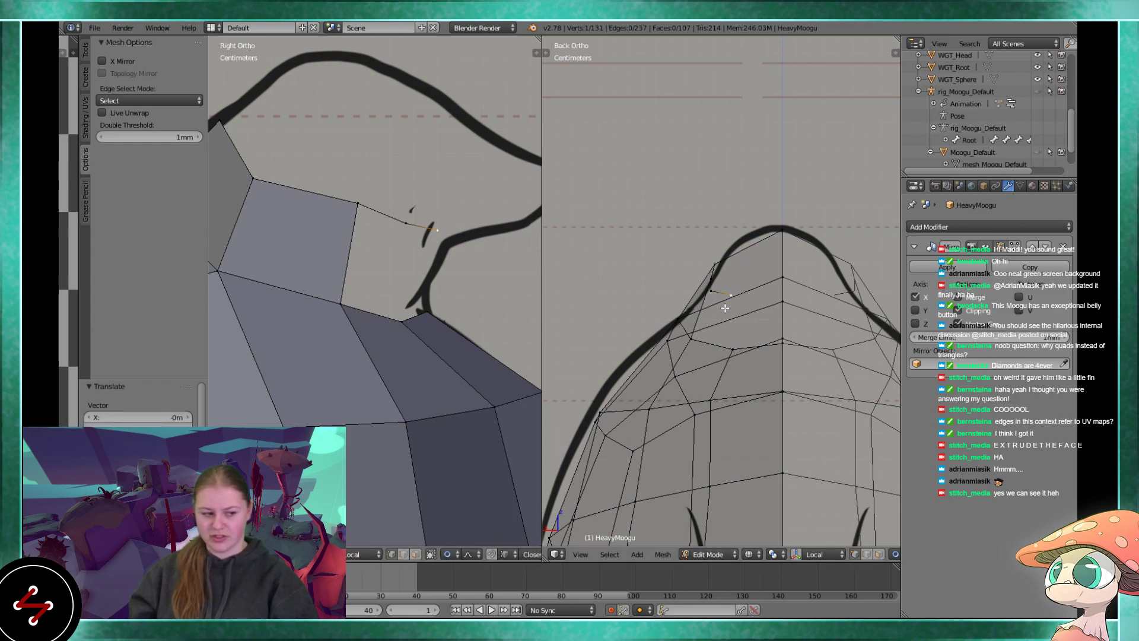
- Extrude another vertex onto the mirror centre line and move it rearward to the sketched underside of the tip
key(e)
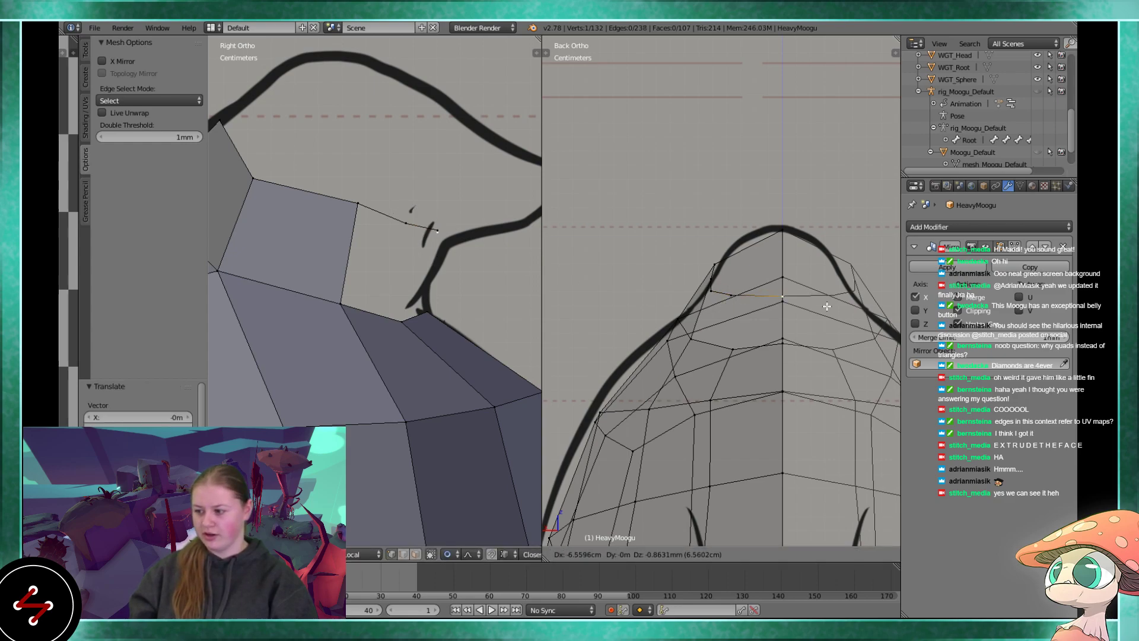
click(697, 289)
key(g)
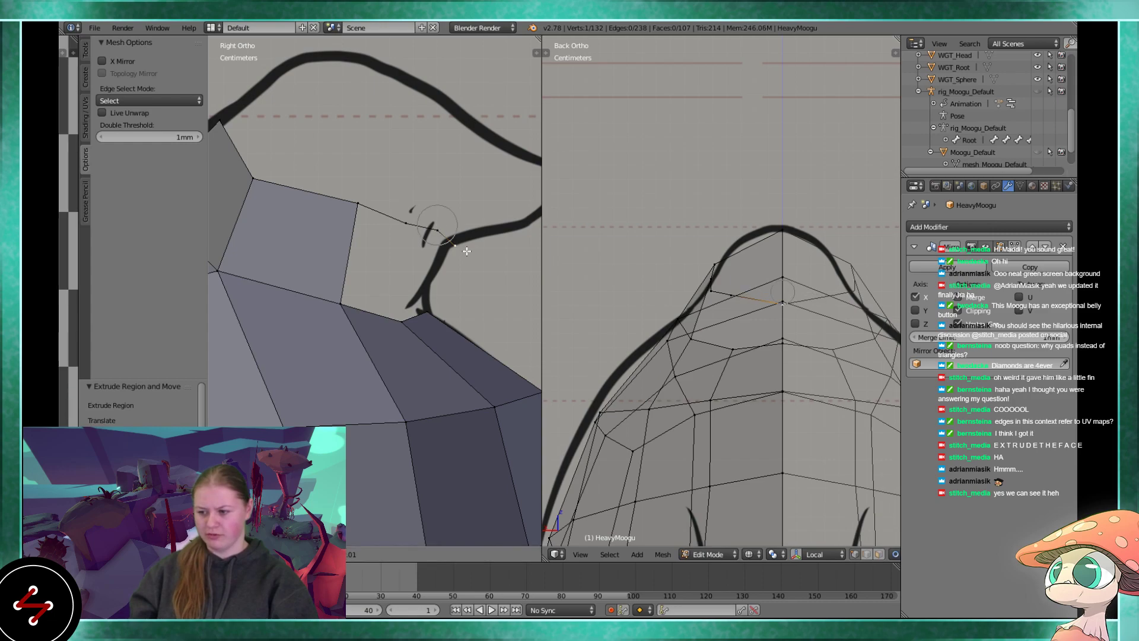
click(463, 249)
- Adjust the positions of the extruded chain's vertices in the side view
key(g)
click(397, 217)
right_click(436, 231)
key(g)
click(426, 234)
right_click(395, 222)
- Merge the chain's two intermediate vertices at their centre and reposition the merged vertex
middle_drag(439, 261, 376, 349)
shift+right_click(440, 217)
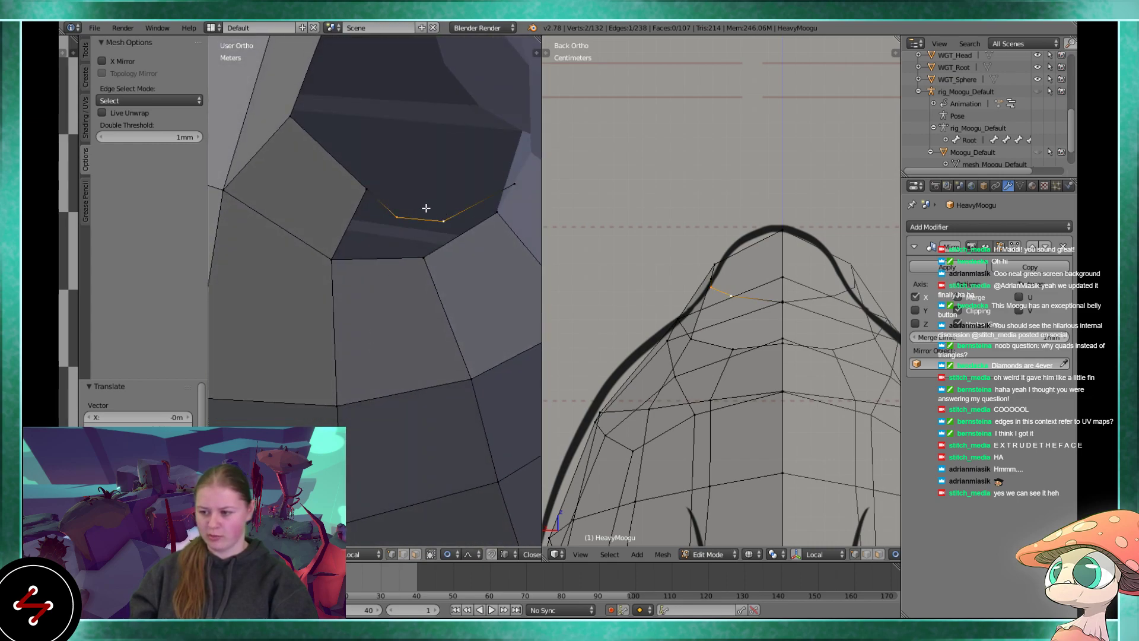
key(alt+m)
click(384, 202)
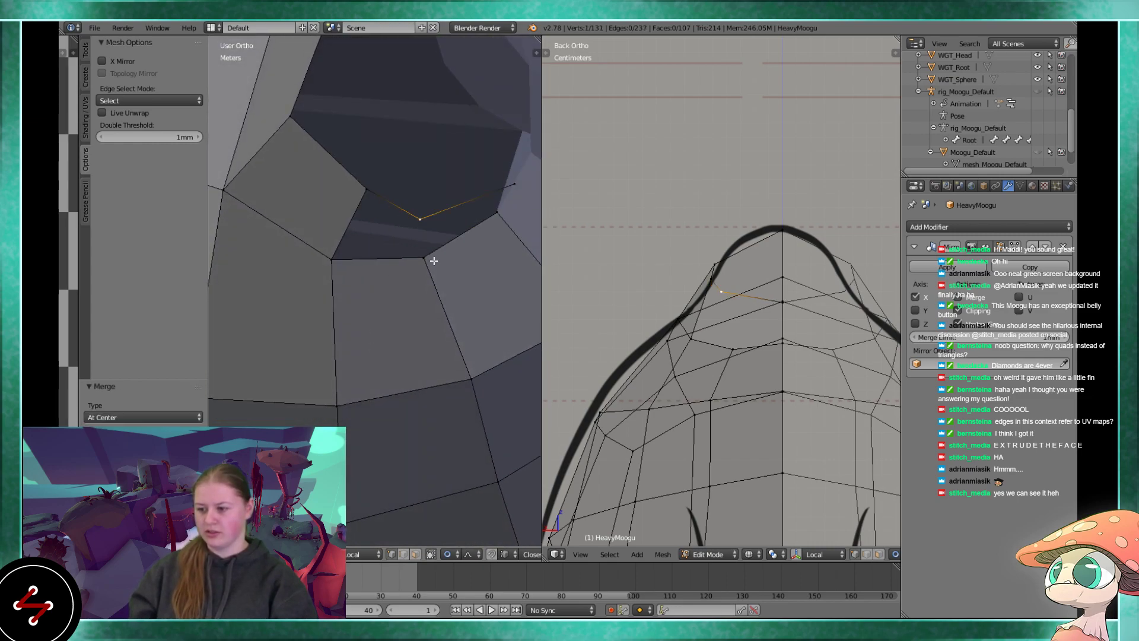
middle_drag(427, 253, 407, 277)
key(g)
click(438, 264)
- Fill a quad at the tip's rear side between the extruded edge and the rim vertices below
shift+right_click(342, 239)
right_click(410, 242)
shift+right_click(436, 208)
shift+right_click(378, 174)
shift+right_click(326, 231)
key(g)
click(344, 249)
key(f)
- Clear the selection and nudge a vertex of the new rear face into a better position
middle_drag(368, 305, 315, 329)
key(a)
right_click(431, 273)
right_click(403, 279)
key(g)
click(287, 292)
- Fill the last rear quad between the extruded edge and the rim, reaching the centre line
middle_drag(287, 293, 407, 315)
scroll(658, 386, down, 7)
scroll(684, 332, up, 3)
scroll(683, 329, down, 3)
scroll(686, 330, up, 2)
shift+right_click(406, 339)
shift+right_click(316, 348)
shift+right_click(327, 255)
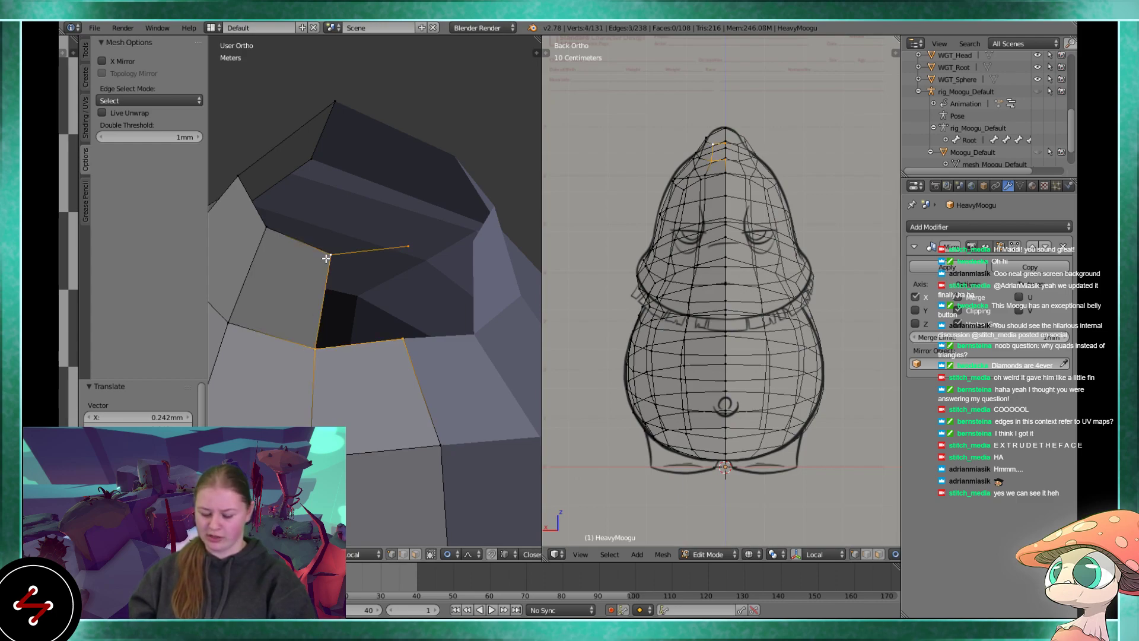
key(f)
- Move the side vertex at the base of the hat tip to round out the ring seen from above
middle_drag(349, 254, 400, 254)
right_click(400, 254)
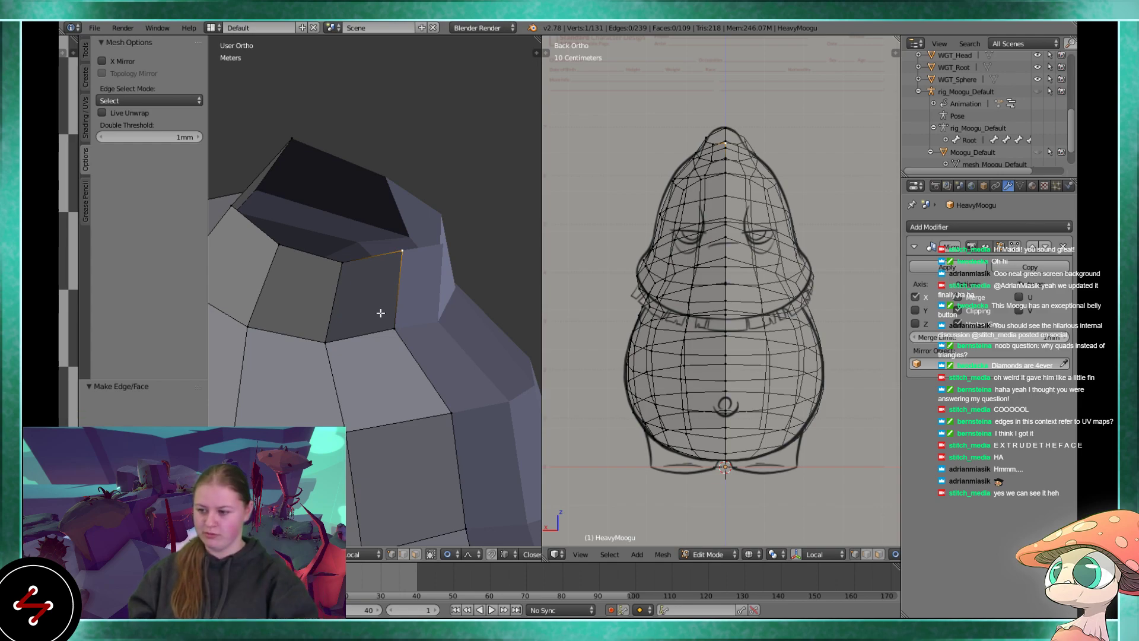
middle_drag(380, 313, 388, 311)
key(KP_1)
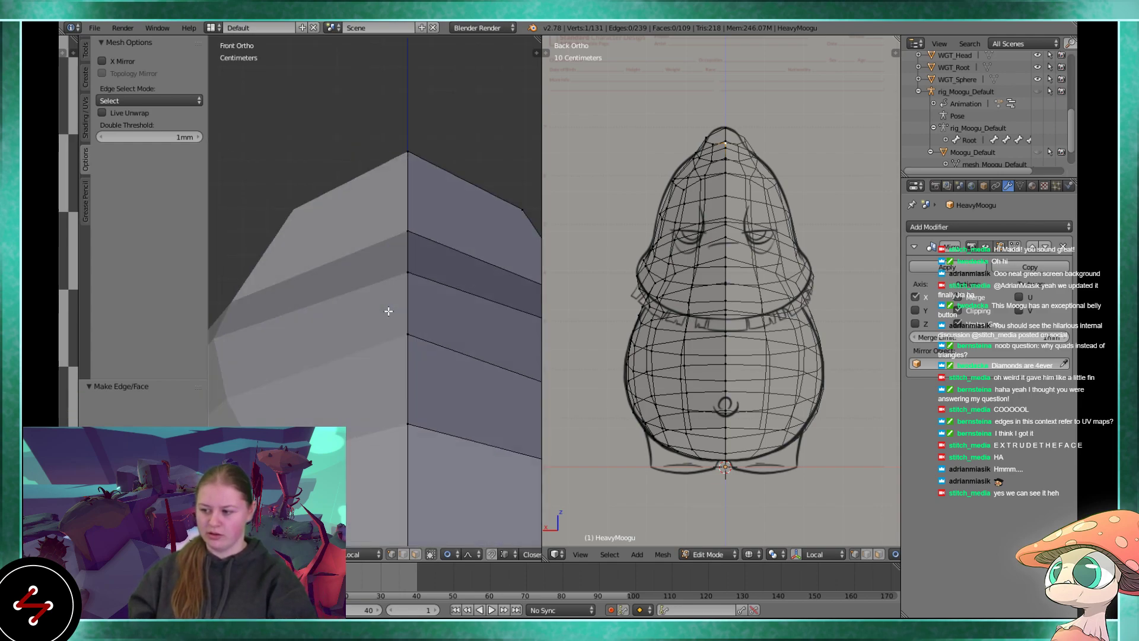
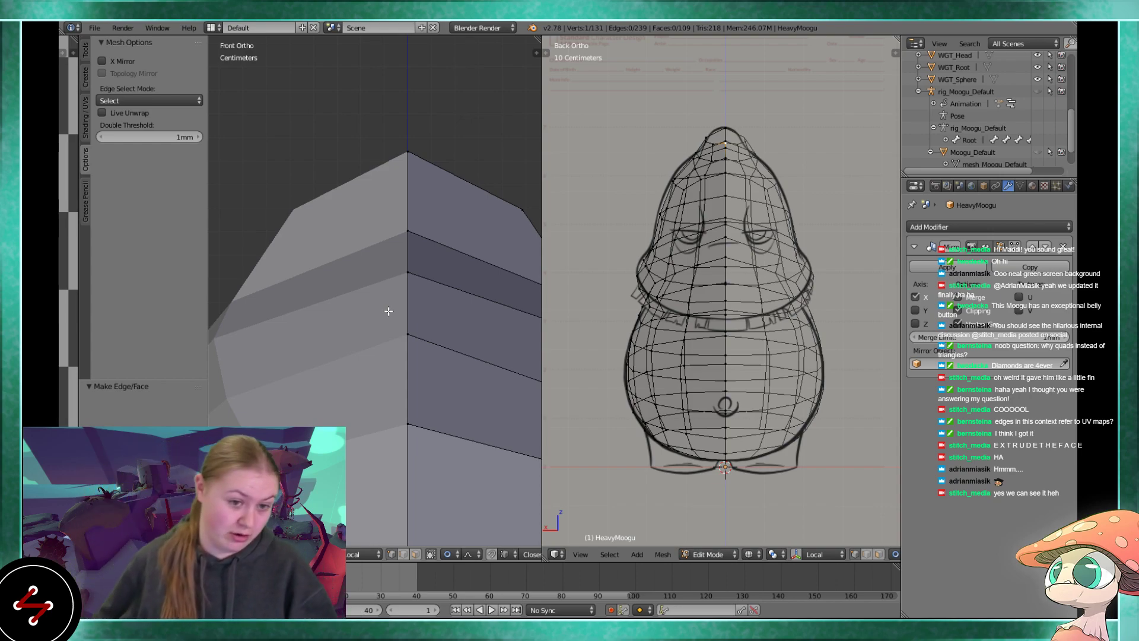
scroll(388, 311, down, 4)
middle_drag(496, 351, 398, 436)
right_click(412, 389)
middle_drag(412, 388, 408, 422)
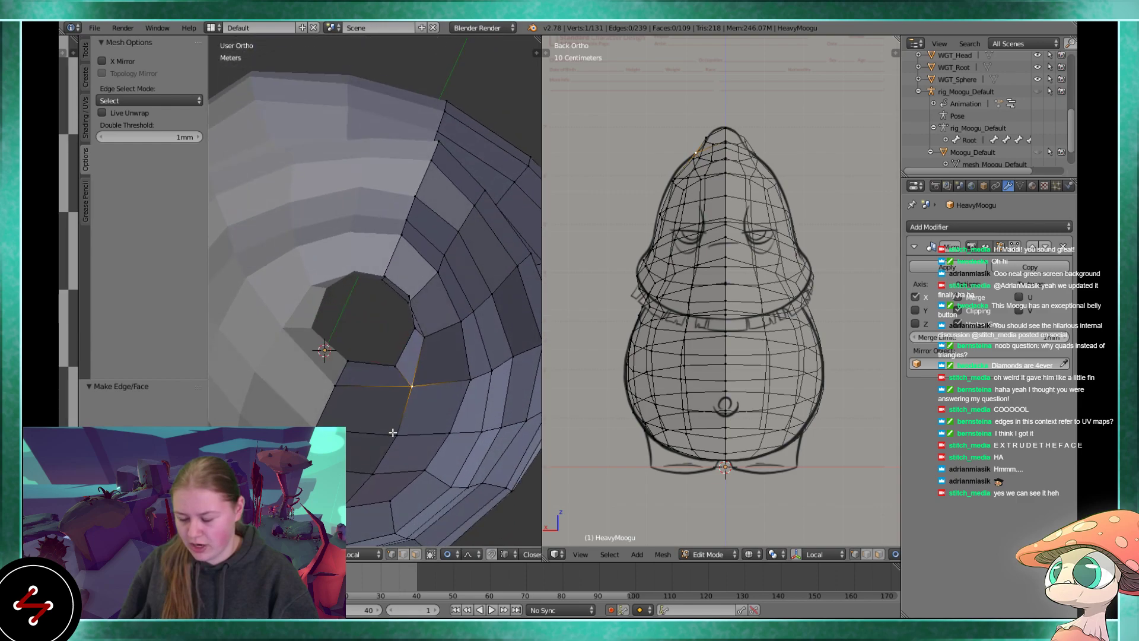
scroll(393, 433, up, 3)
key(g)
click(384, 368)
- Reposition more vertices around the tip's base to smooth its transition into the hat
key(g)
click(398, 411)
key(g)
click(364, 470)
middle_drag(364, 470, 369, 269)
key(g)
click(354, 285)
- In the right side view, lower the tip's rear centre-line vertex onto the sketched outline and lower the vertex beside it
key(KP_3)
right_click(487, 325)
shift+middle_drag(491, 344, 404, 265)
scroll(405, 266, up, 3)
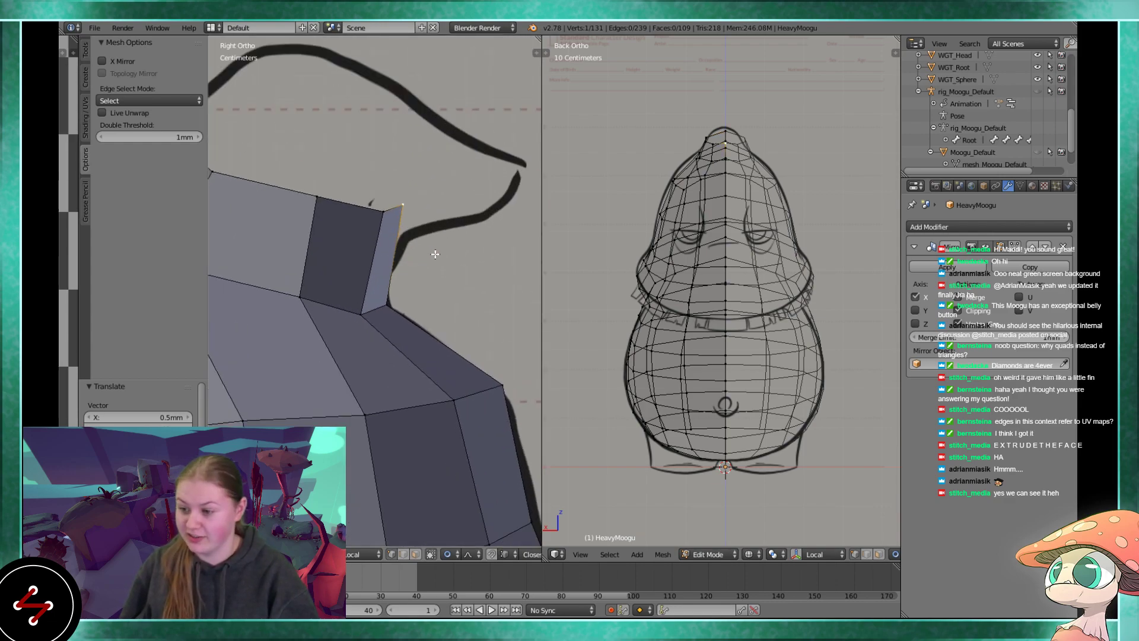
key(g)
click(436, 285)
right_click(381, 213)
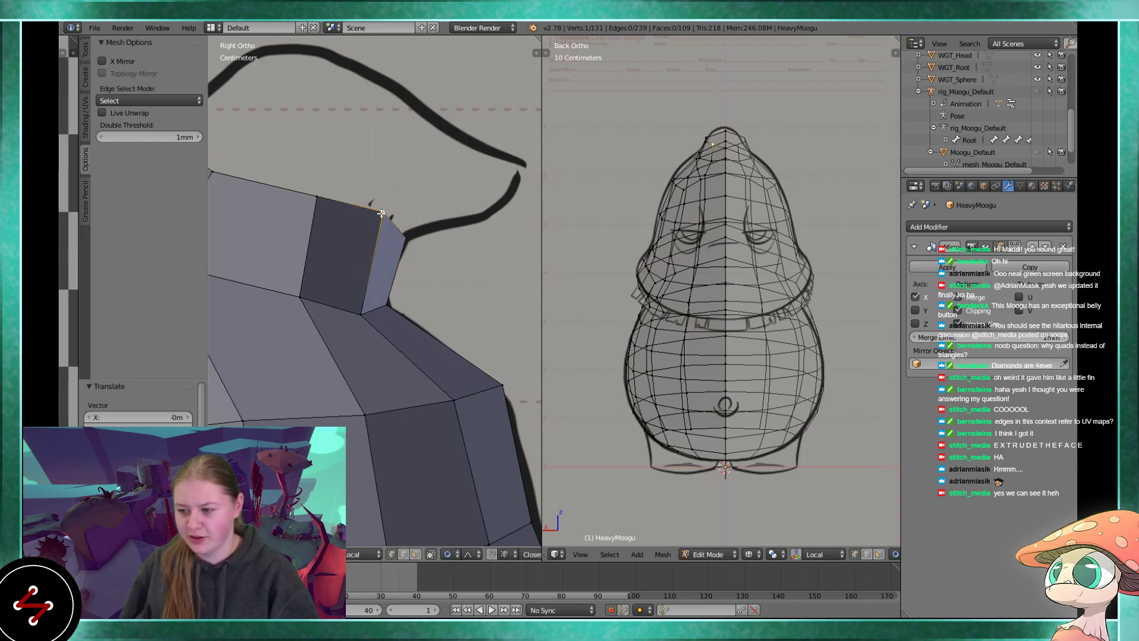
key(g)
click(378, 224)
- Lower the upper vertex between the tip's side and rear faces, and disable proportional editing
shift+middle_drag(326, 238, 410, 315)
right_click(390, 261)
key(g)
click(387, 280)
click(448, 554)
click(457, 498)
scroll(403, 293, down, 4)
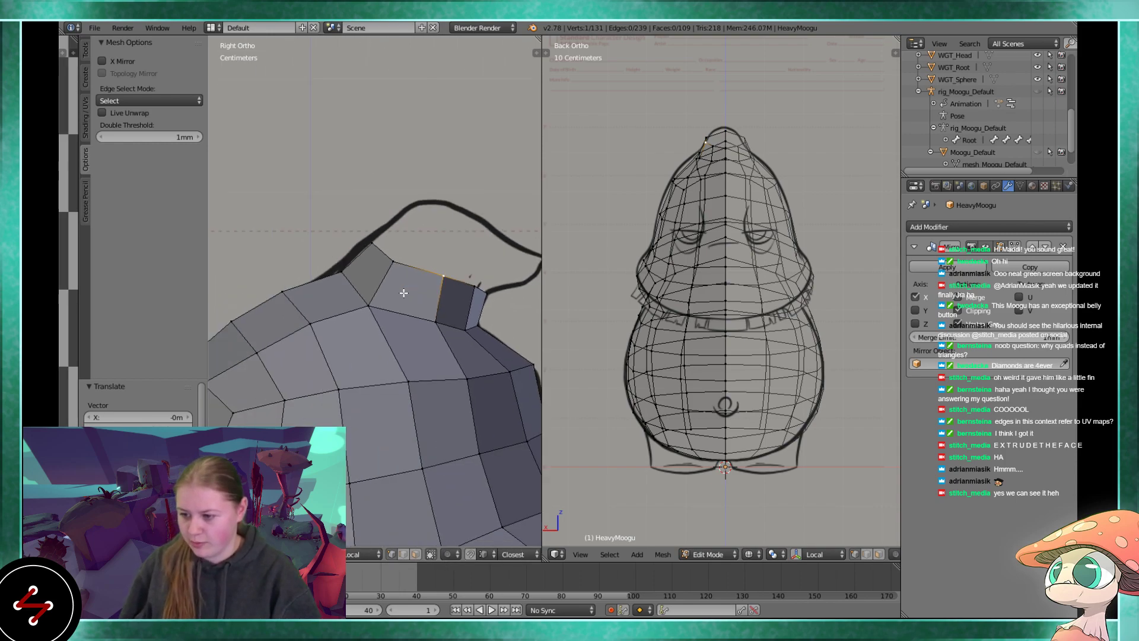
- Slide the lower vertex between the tip's side and rear faces forward, and nudge the upper and rear base vertices
right_click(437, 320)
key(shift+v)
click(428, 322)
right_click(439, 270)
key(g)
click(435, 271)
right_click(475, 333)
key(g)
click(474, 328)
- Move the centre-line vertex and its neighbour midway down the hat's back rearward to meet the outline
shift+middle_drag(476, 360, 397, 276)
scroll(398, 276, up, 2)
scroll(486, 318, down, 2)
shift+middle_drag(439, 362, 418, 306)
right_click(452, 298)
shift+right_click(434, 303)
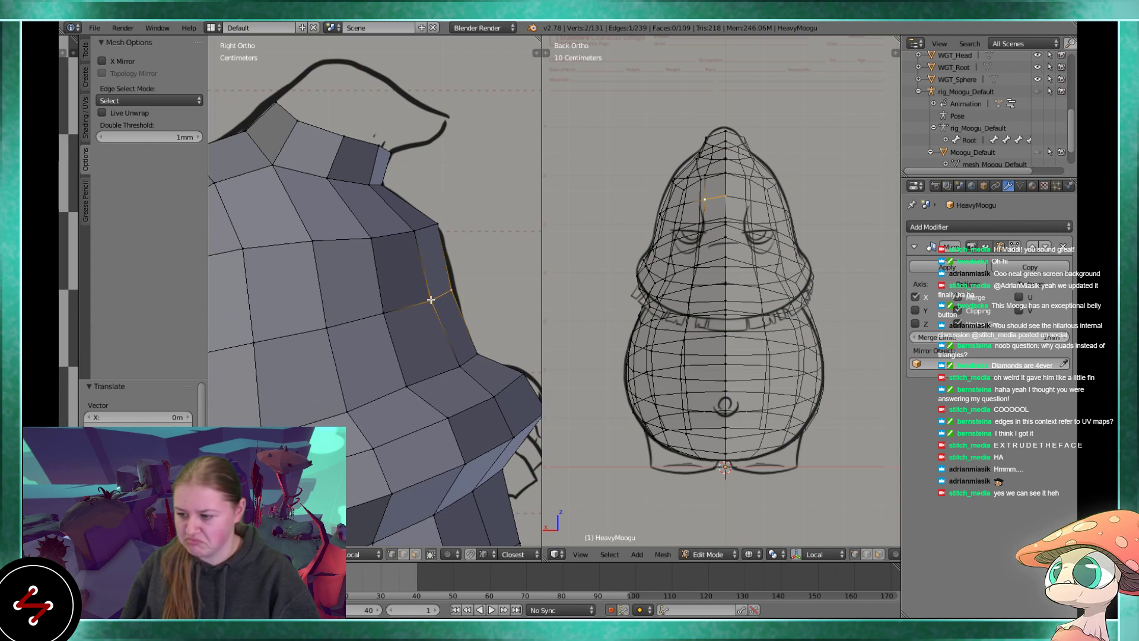
key(g)
click(441, 299)
- Adjust two vertices on the hat's rear side, one midway down and one just above the brim
right_click(393, 306)
key(g)
click(400, 308)
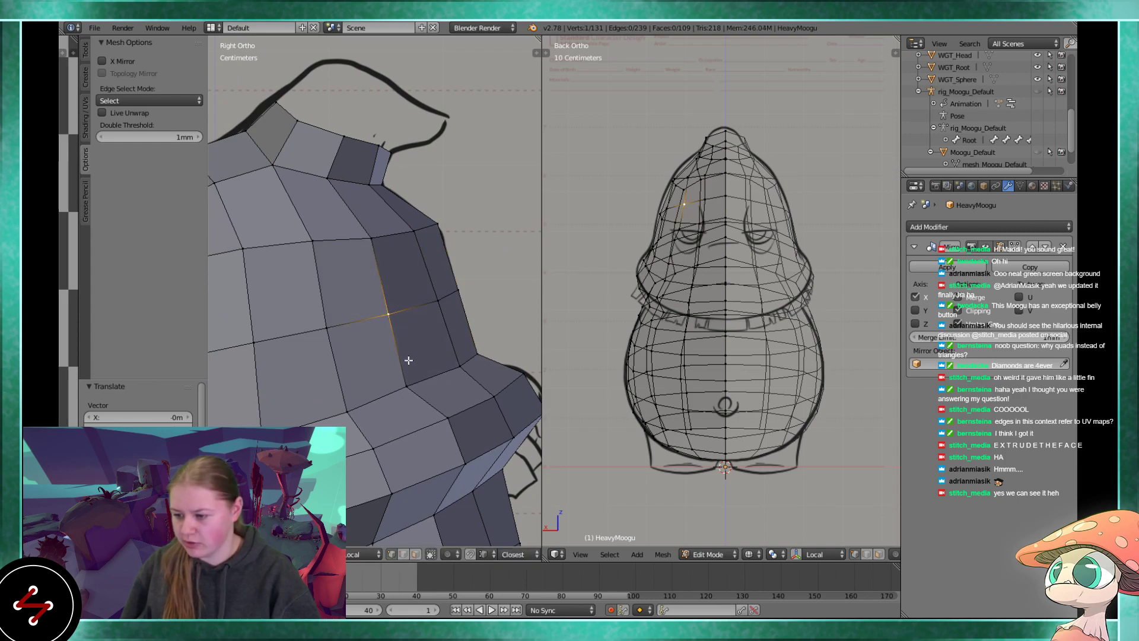
shift+middle_drag(394, 383, 402, 313)
right_click(404, 315)
key(g)
click(410, 322)
- Compare the whole mesh's side silhouette with the reference sketch in wireframe
scroll(411, 322, down, 4)
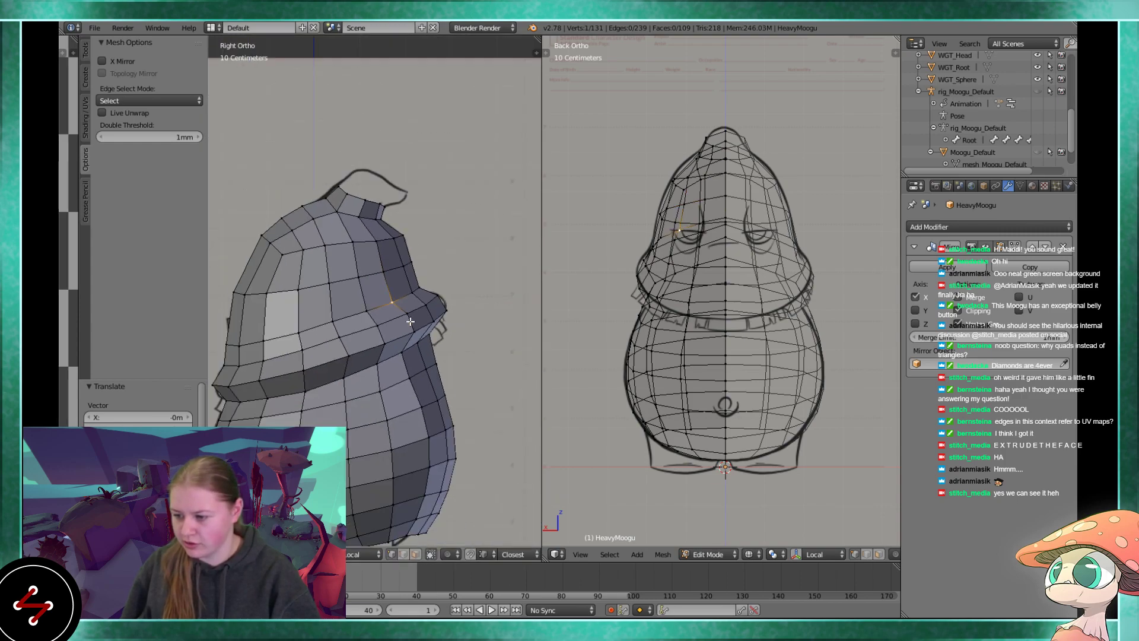
shift+middle_drag(297, 379, 377, 305)
scroll(296, 342, up, 2)
shift+middle_drag(296, 341, 323, 299)
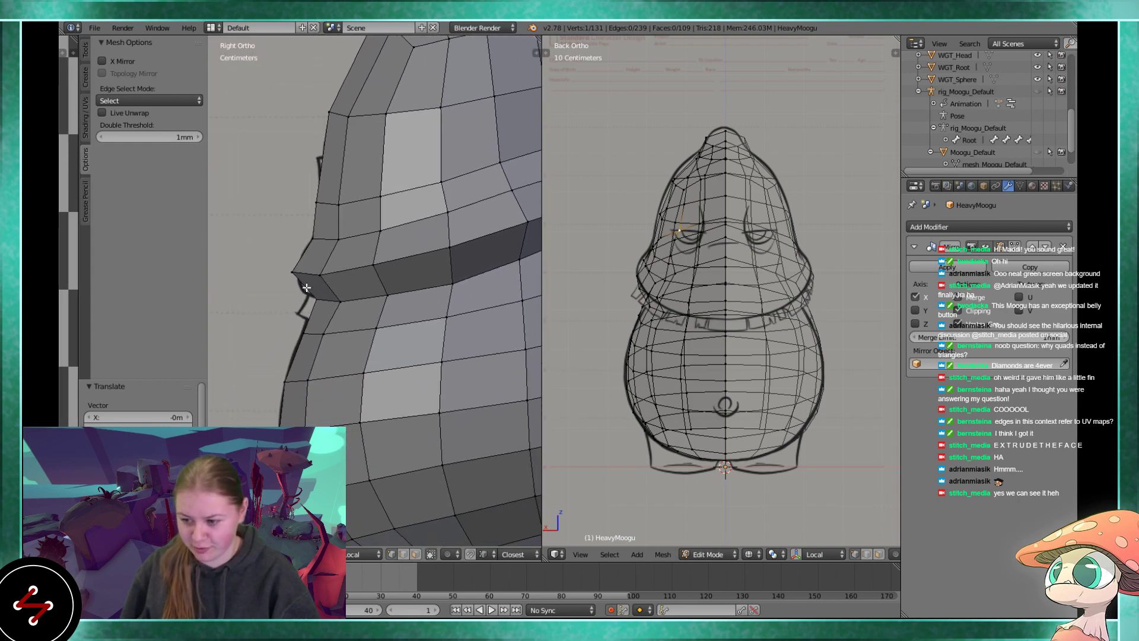
scroll(323, 299, down, 2)
shift+middle_drag(433, 322, 325, 311)
key(z)
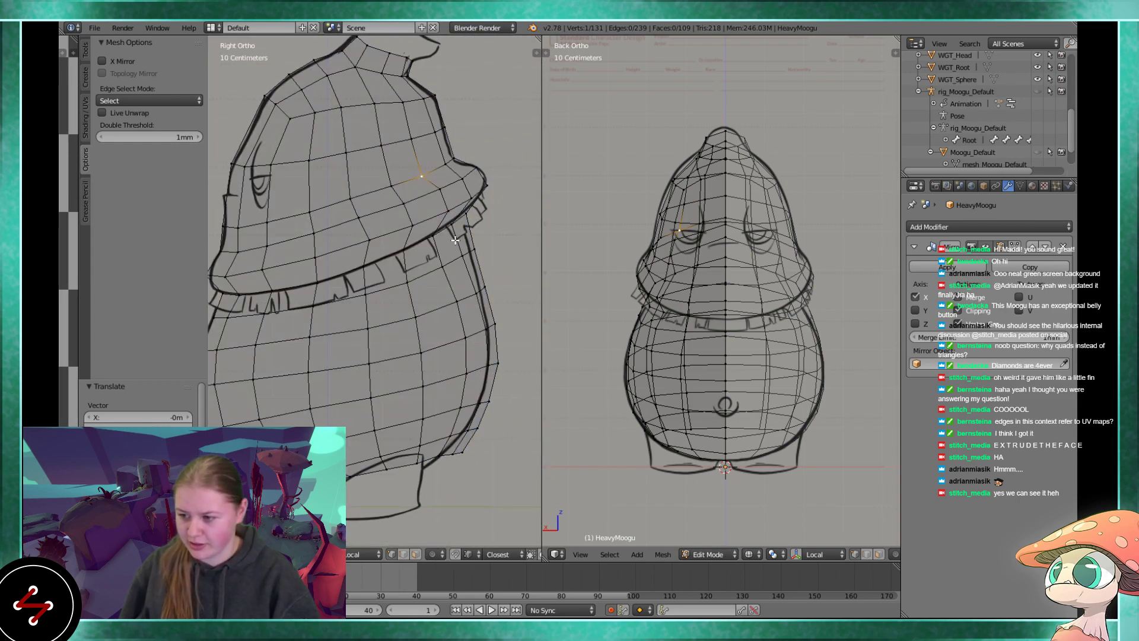
scroll(455, 239, down, 2)
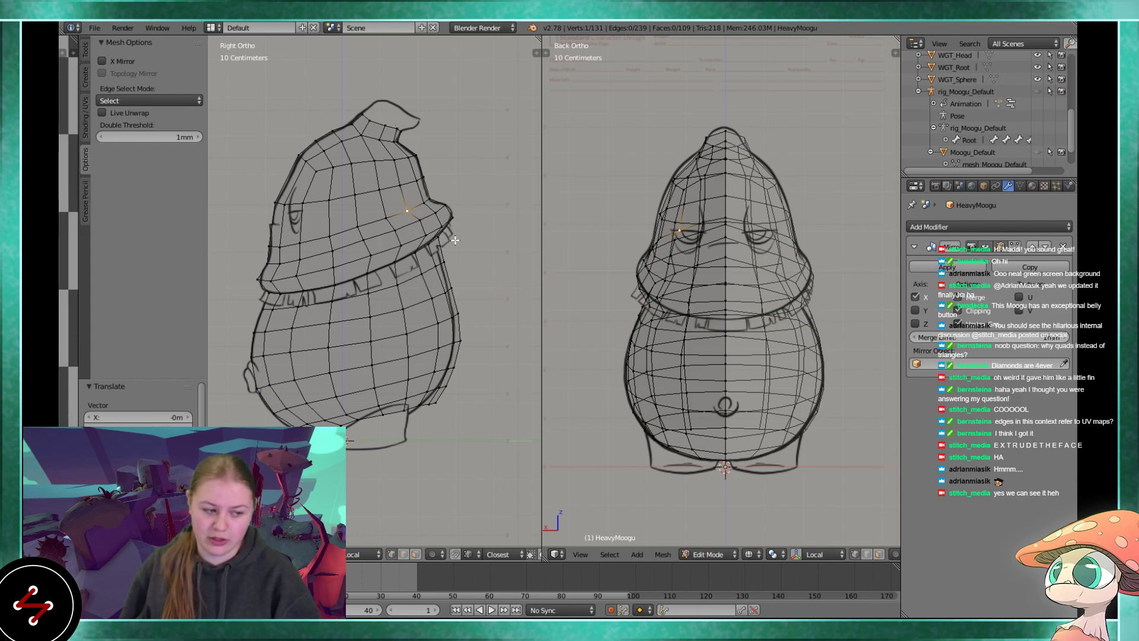
- Select the edge loop where the hat brim meets the body, and examine the body and its open underside in solid shading
key(z)
middle_drag(452, 417, 410, 356)
scroll(403, 350, up, 5)
alt+click(332, 244)
scroll(328, 276, down, 3)
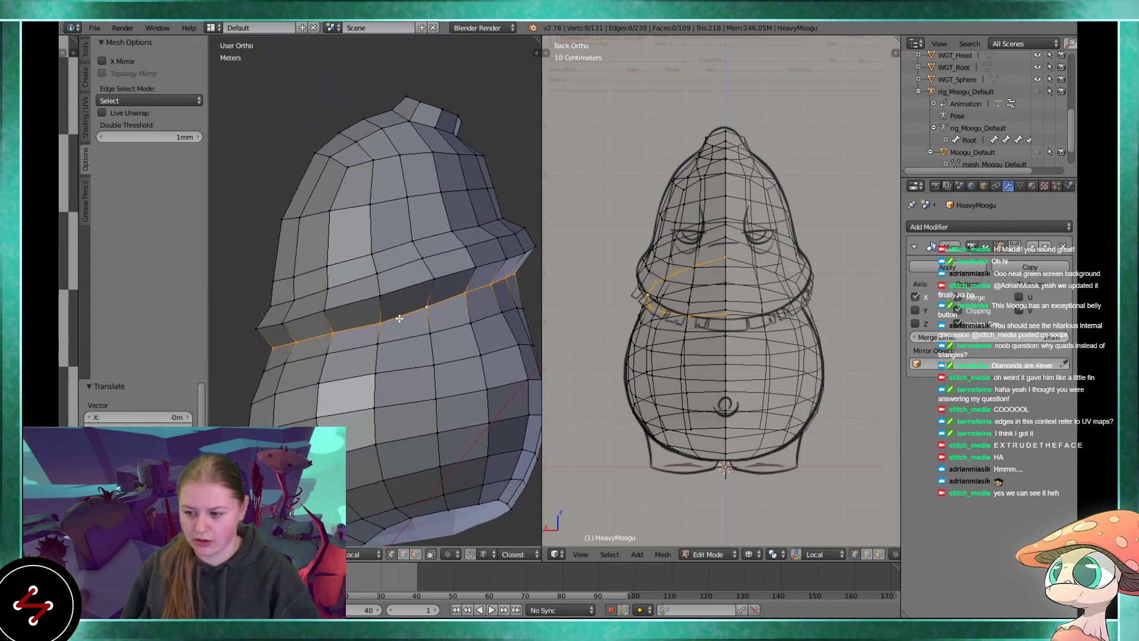
shift+middle_drag(393, 315, 403, 302)
key(ctrl+r)
key(Escape)
middle_drag(484, 293, 418, 289)
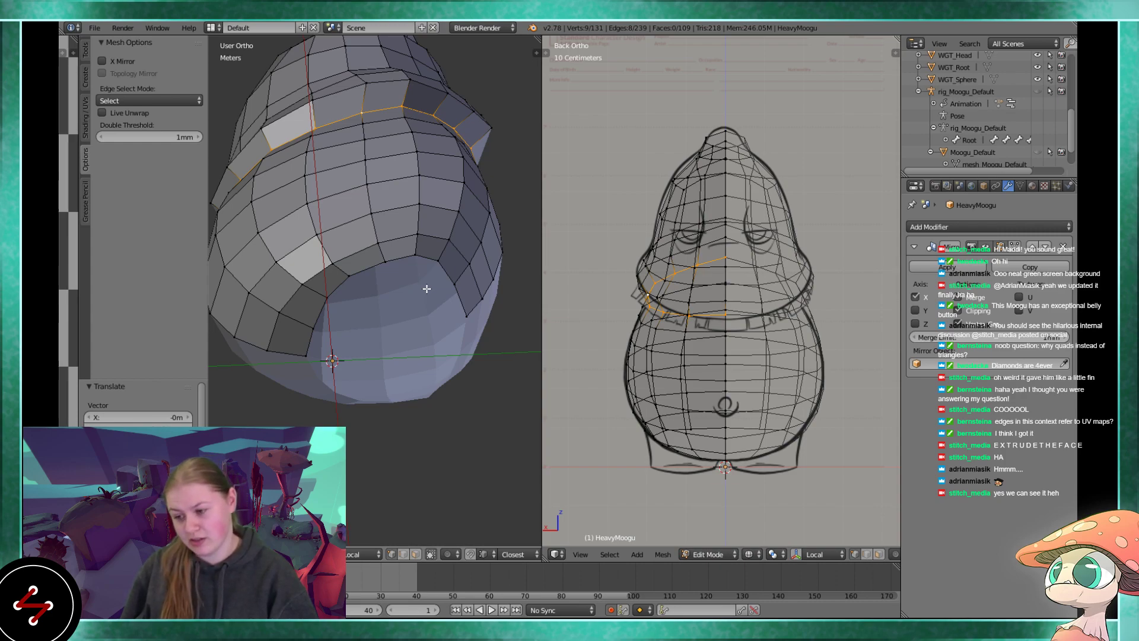
middle_drag(369, 259, 417, 272)
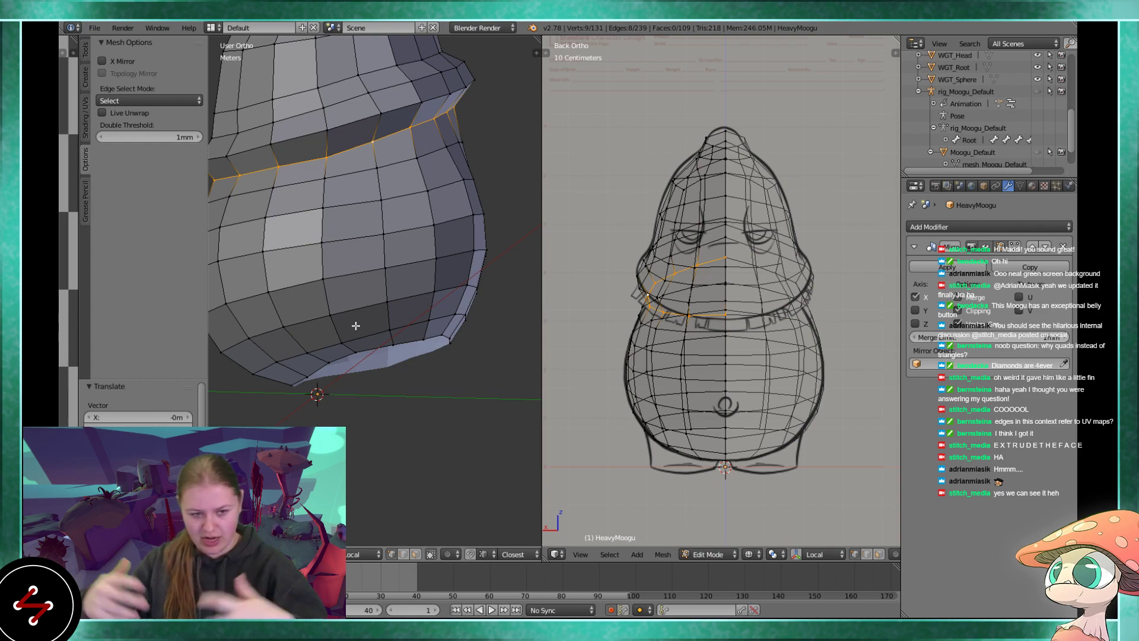
mouse_move(356, 326)
middle_down()
mouse_move(357, 356)
mouse_move(333, 332)
mouse_move(353, 321)
middle_up()
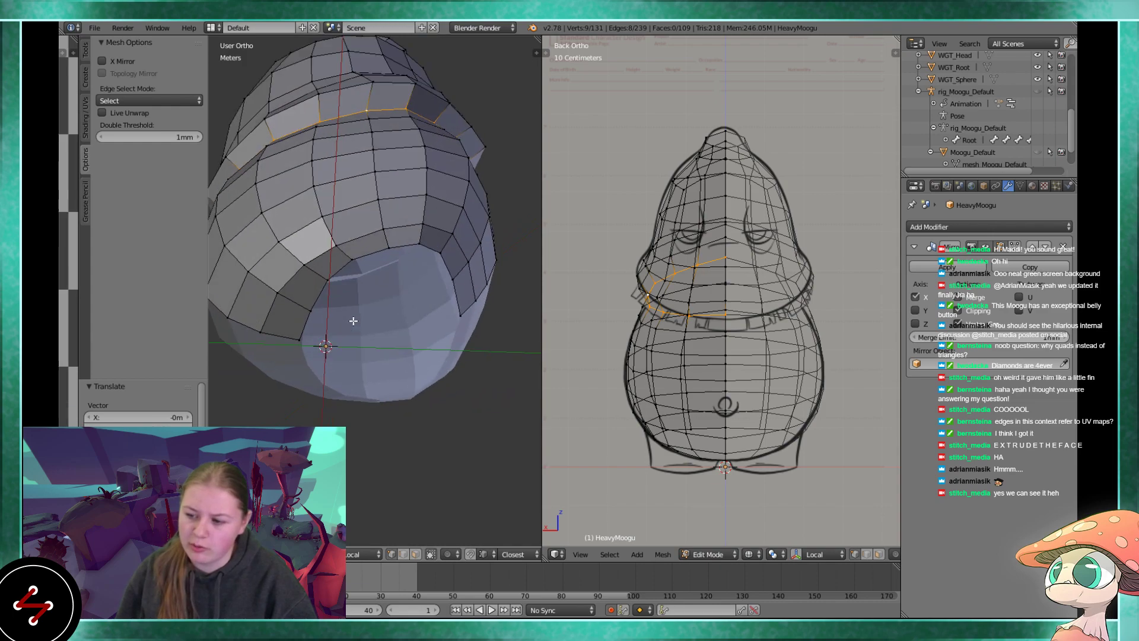
- Examine the body's open underside and the overall character shape, both with and without the editing wireframe
middle_drag(411, 296, 397, 331)
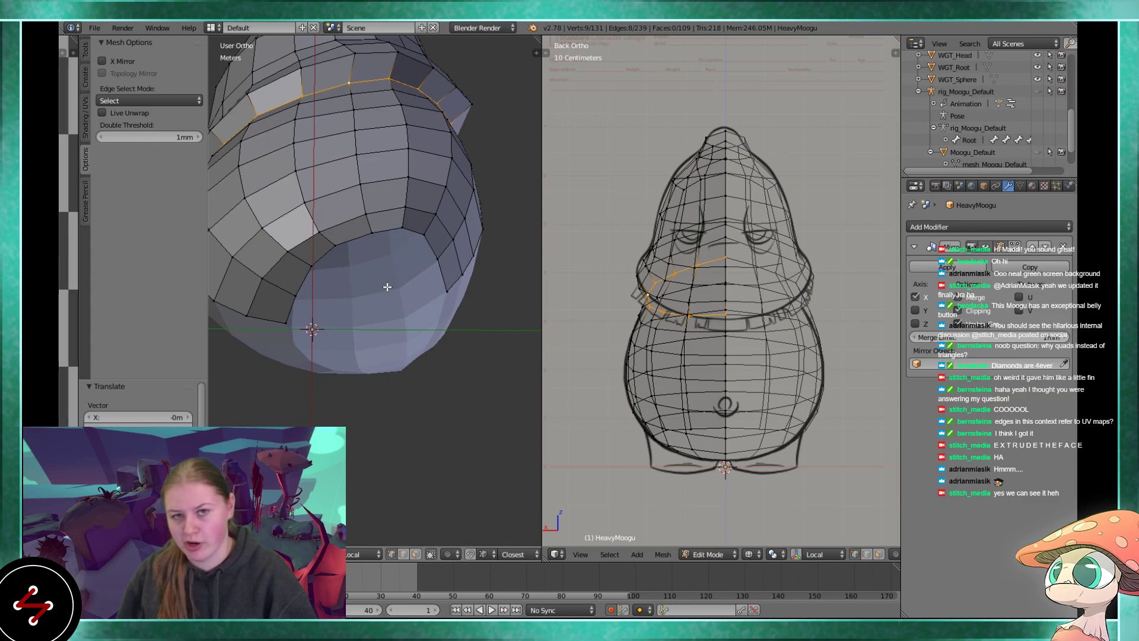
middle_drag(401, 133, 390, 309)
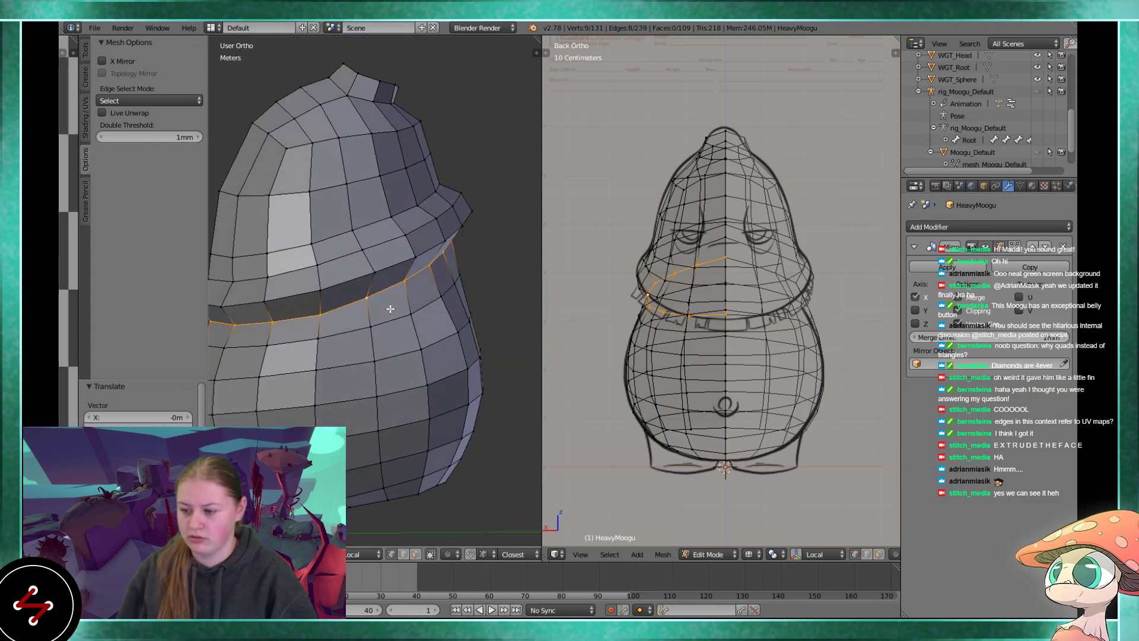
scroll(390, 308, down, 2)
key(Tab)
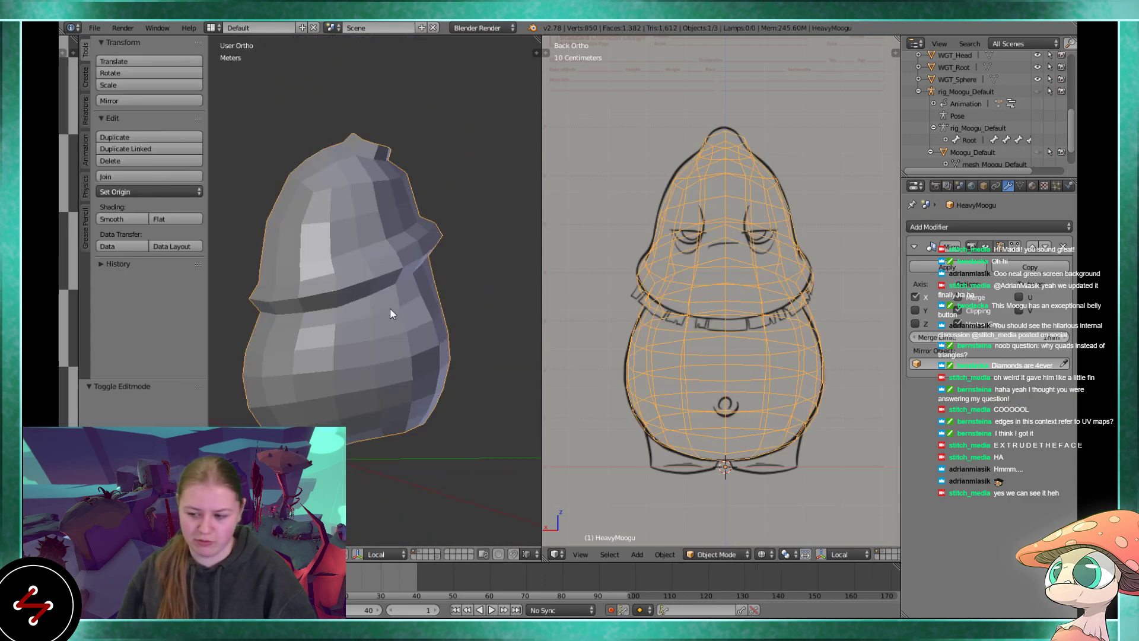
scroll(390, 308, down, 2)
mouse_move(363, 324)
middle_down()
mouse_move(427, 322)
mouse_move(366, 322)
middle_up()
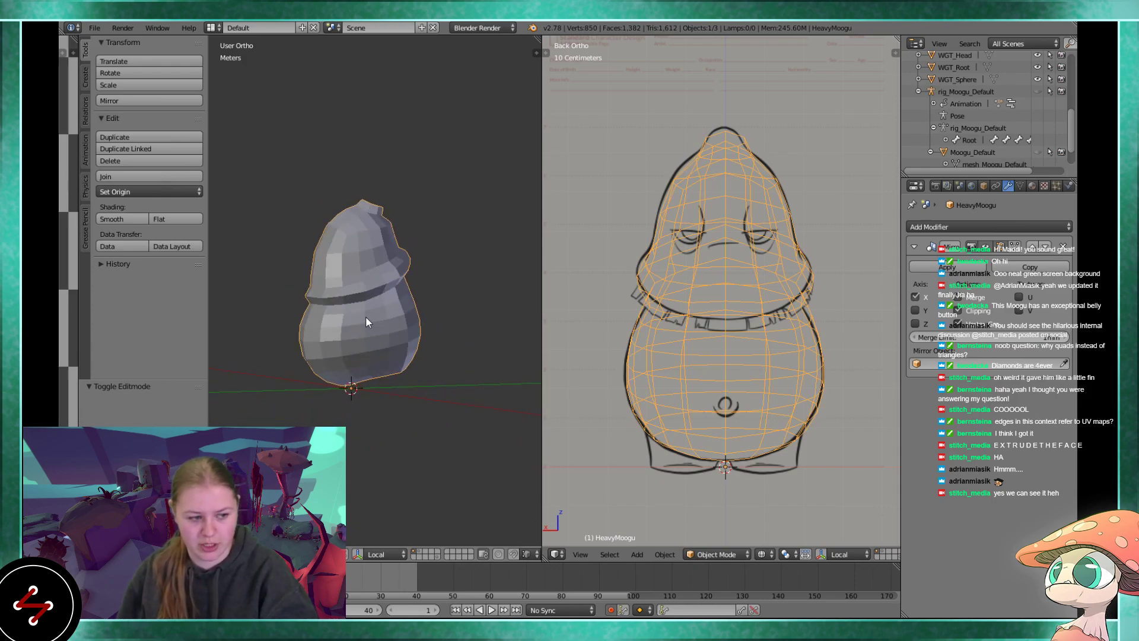
key(Tab)
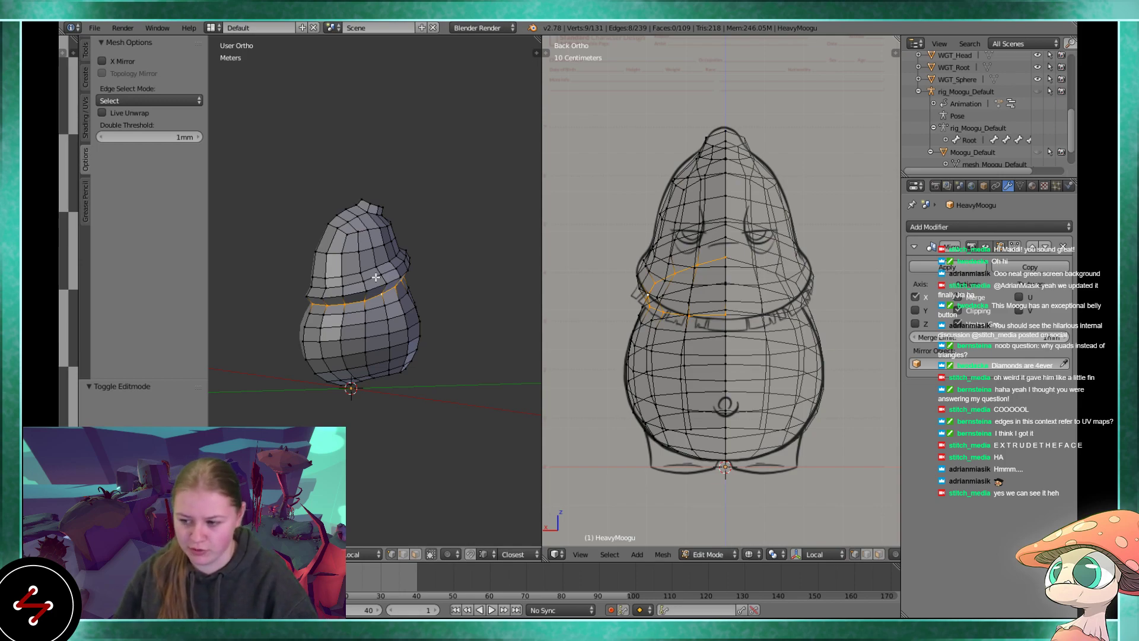
- Select the open edge loop at the hat tip and extrude it up and rearward in side view
scroll(375, 277, up, 6)
alt+right_click(419, 172)
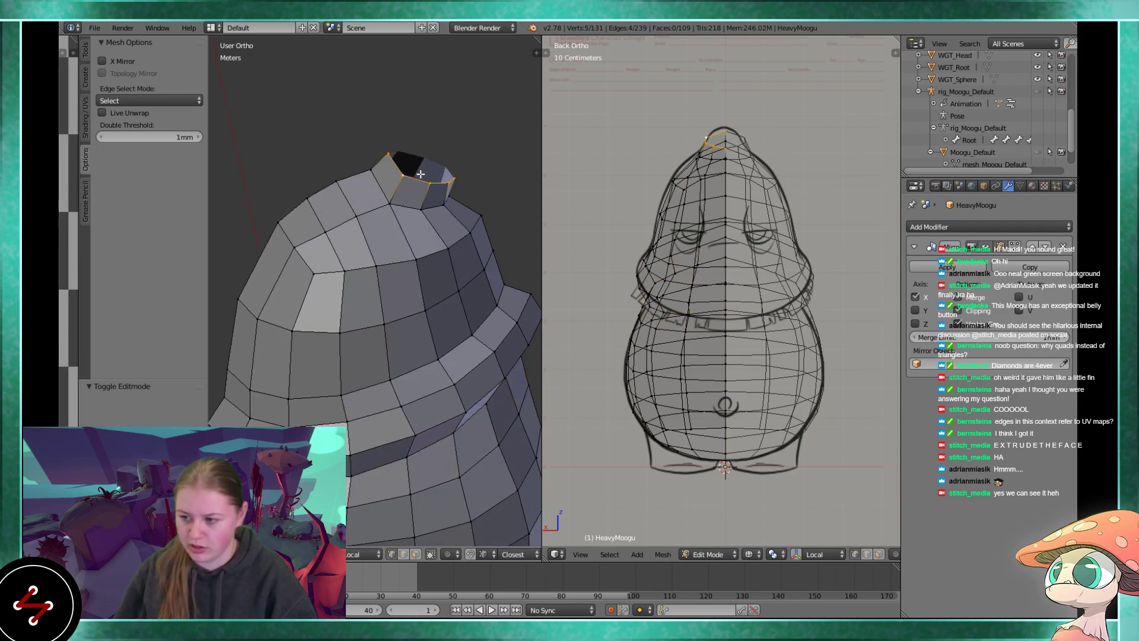
key(KP_3)
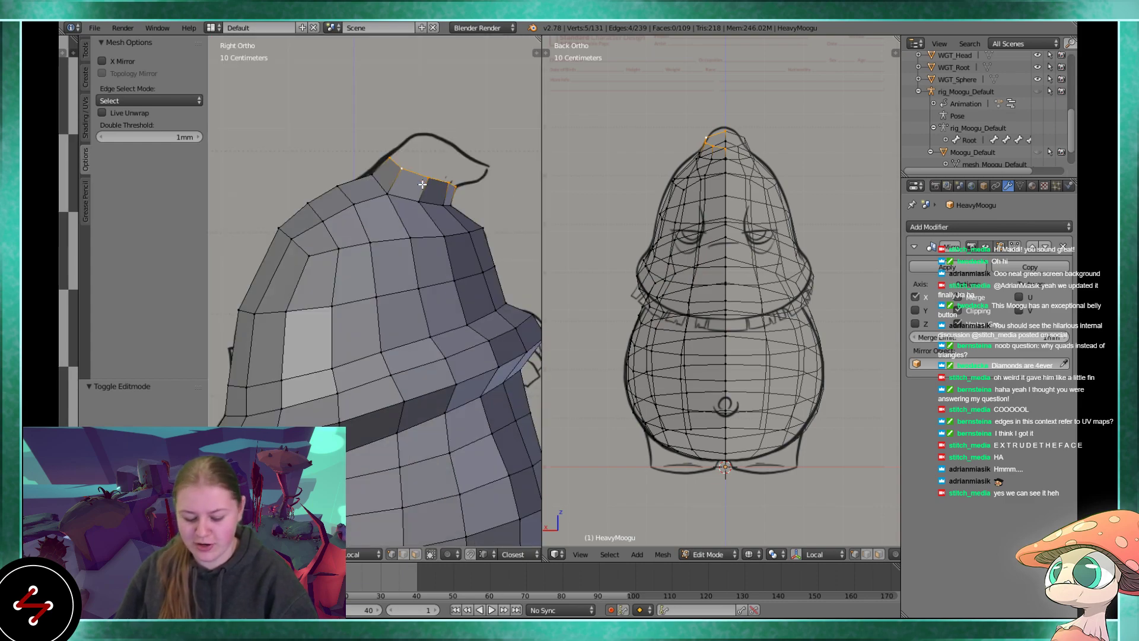
scroll(446, 184, up, 3)
key(e)
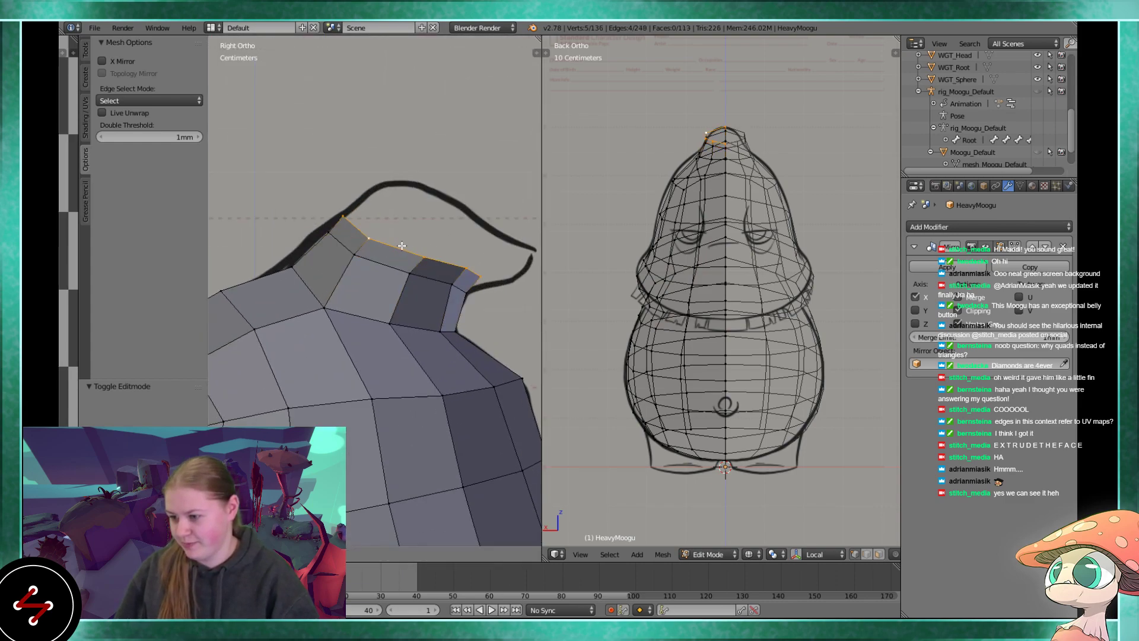
click(435, 208)
- Rotate the extruded hat tip loop and scale it down to about 0.835
key(r)
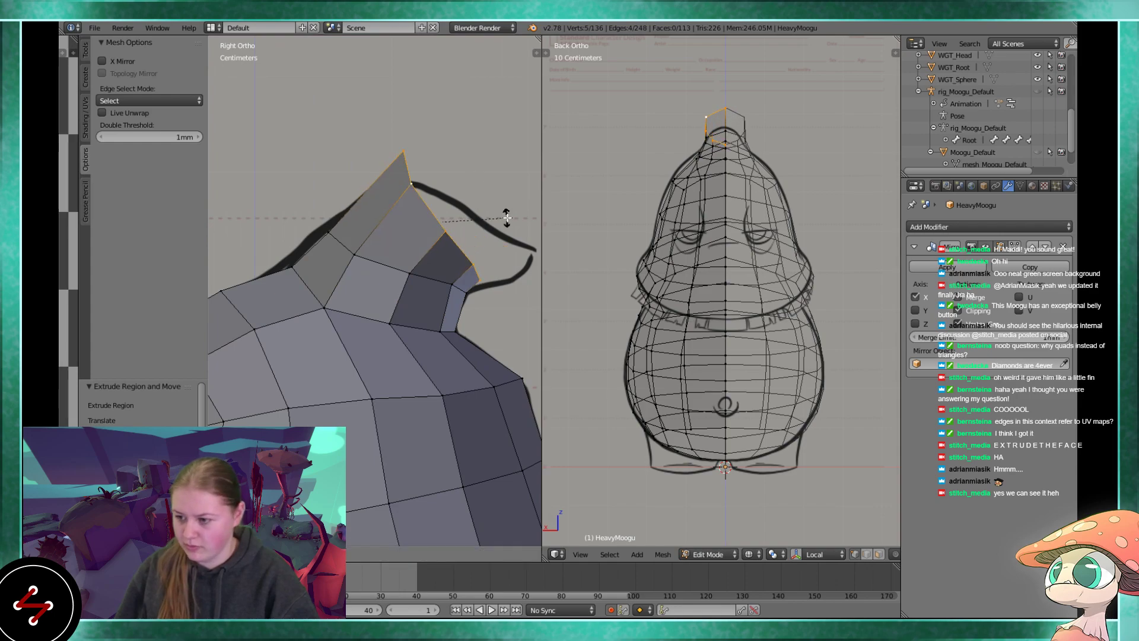
click(506, 216)
key(s)
click(489, 197)
- Reselect the hat tip's open edge loop, lower it toward the base ring and rotate it to follow the side outline
shift+middle_drag(441, 295, 430, 294)
scroll(430, 294, up, 3)
right_click(452, 248)
shift+middle_drag(375, 257, 394, 309)
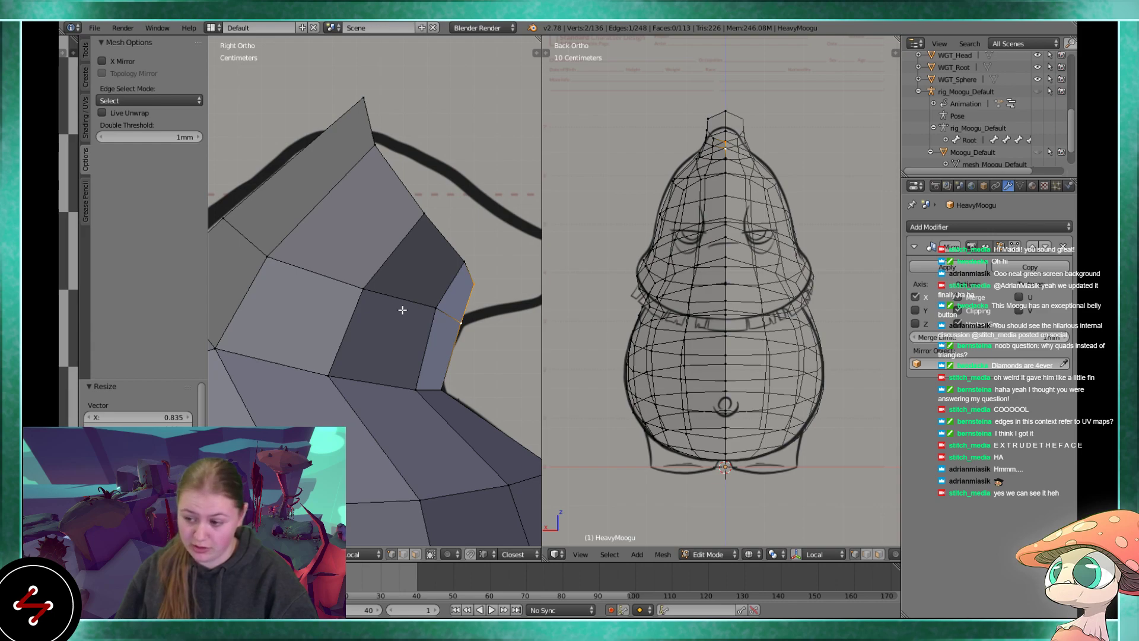
scroll(467, 304, down, 1)
alt+shift+right_click(442, 232)
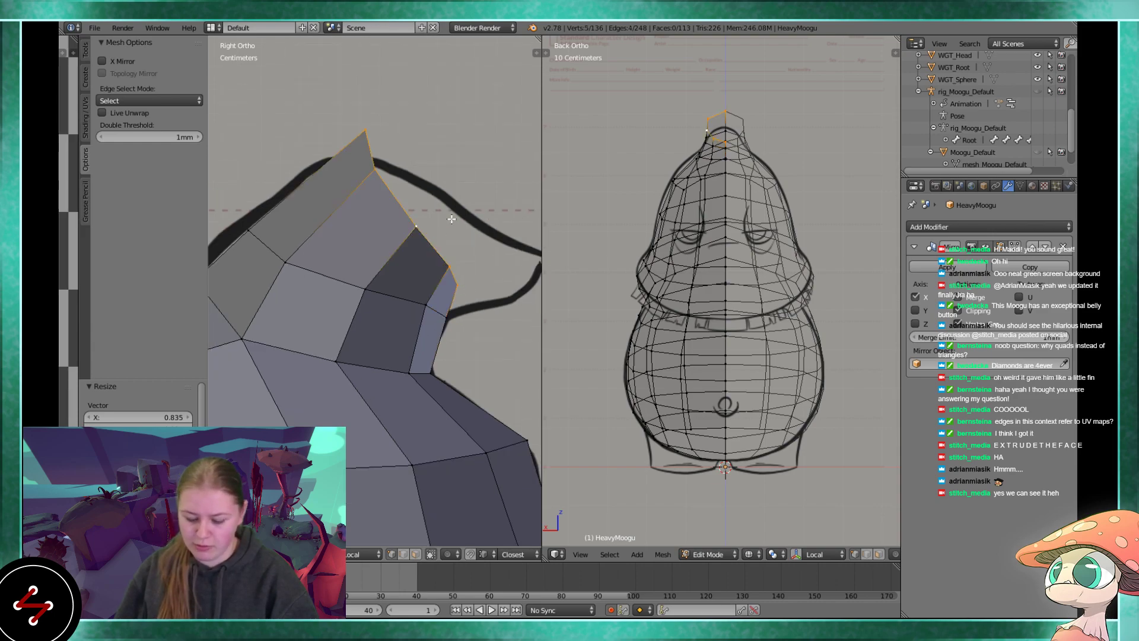
key(h)
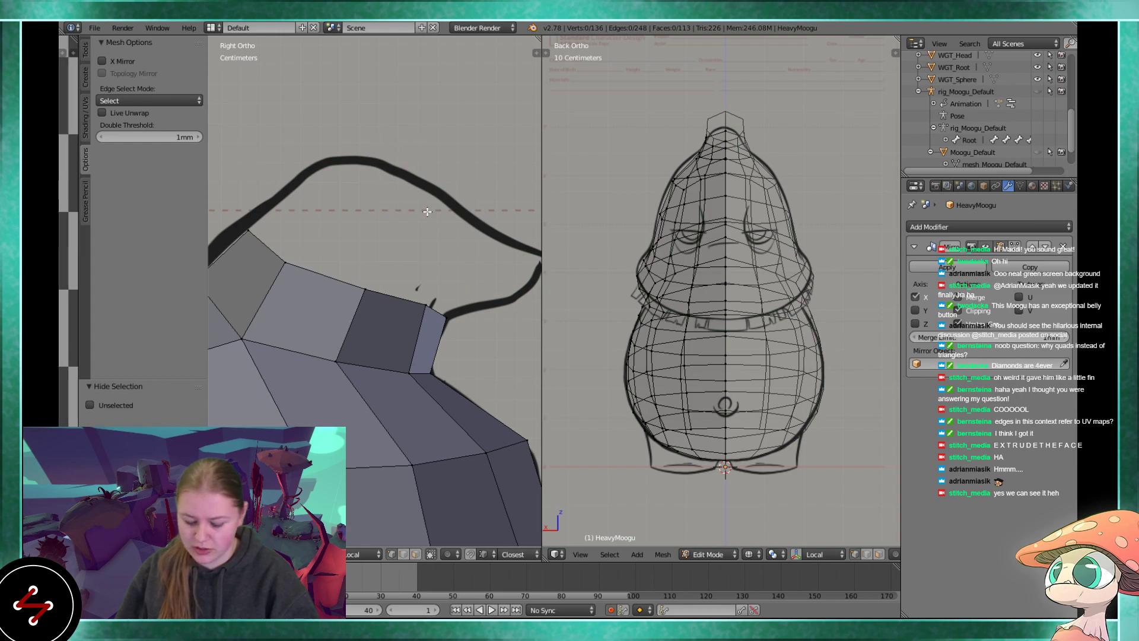
key(alt+h)
key(g)
click(412, 207)
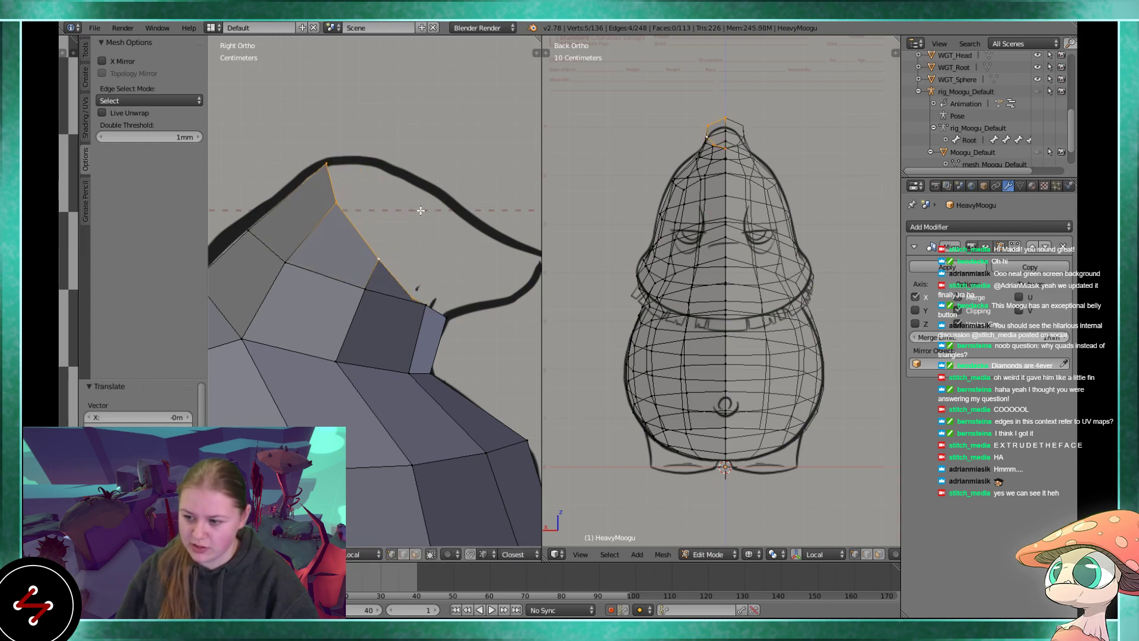
key(r)
click(422, 197)
- Adjust the side vertices of the ring below the hat tip's open edge to even out the quads
right_click(365, 291)
right_click(418, 302)
key(g)
click(437, 318)
right_click(363, 290)
key(g)
right_click(362, 294)
- Undo a trial extrusion of the hat tip's open loop, tilt the loop toward the upper outline and deselect everything
alt+right_click(386, 259)
key(e)
key(ctrl+z)
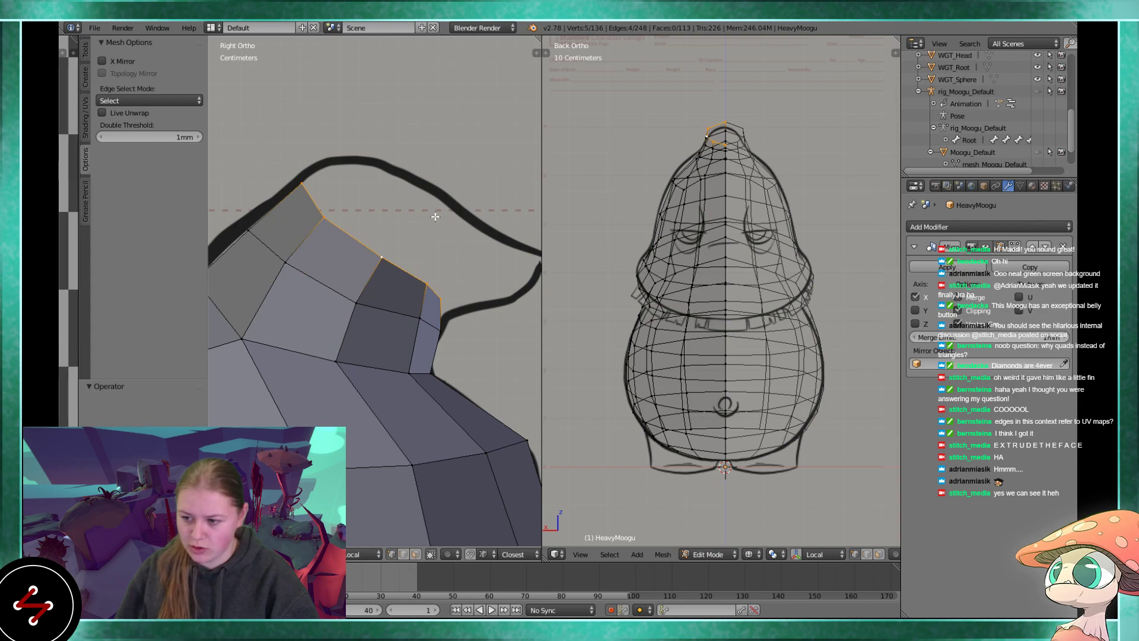
key(g)
click(430, 161)
key(a)
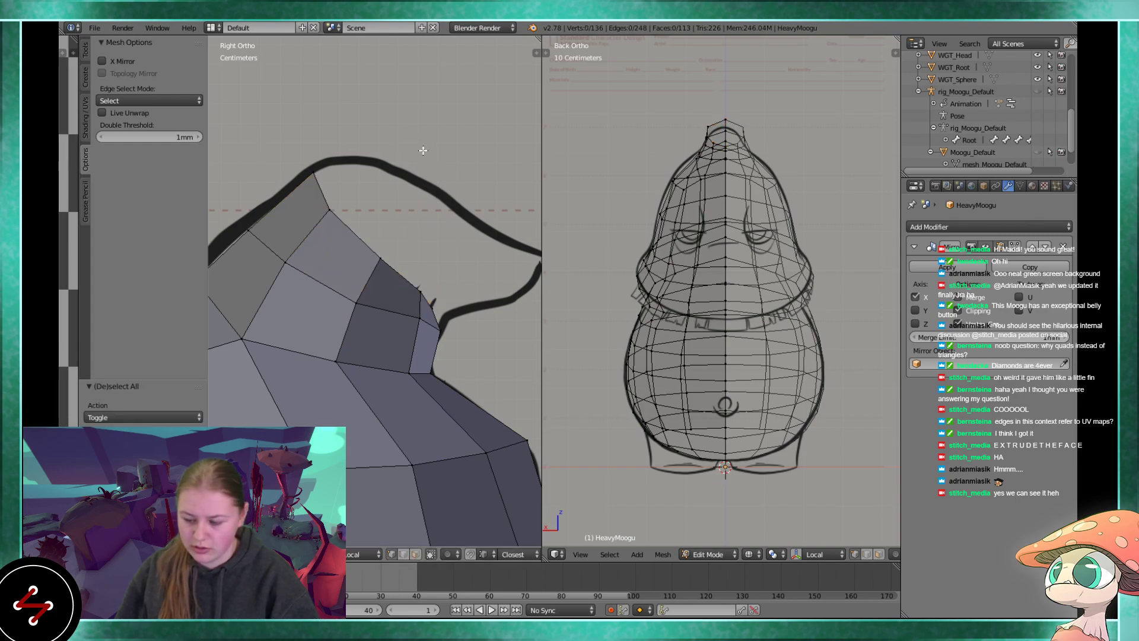
- Select the open rim loop at the top of the head and scale it up by about 1.261
alt+right_click(422, 150)
key(s)
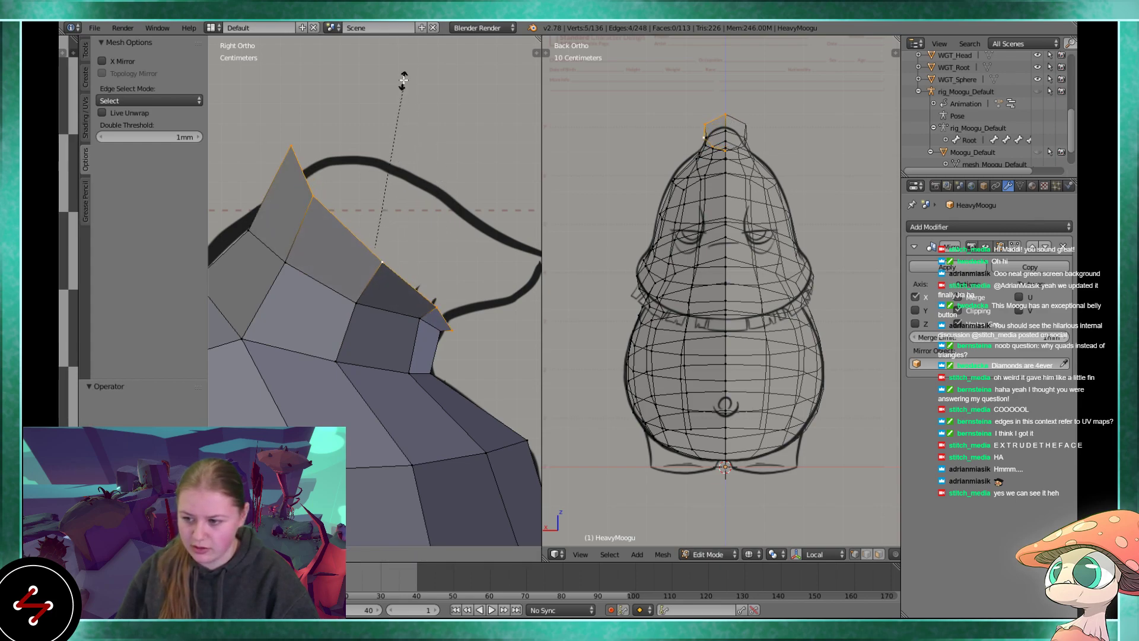
click(423, 100)
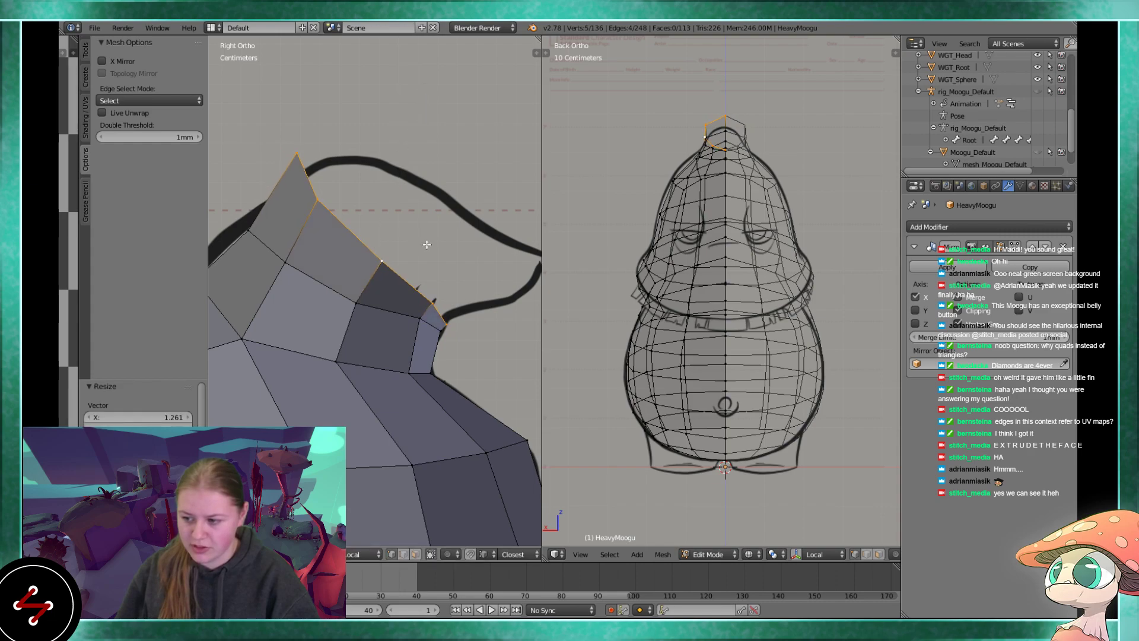
- Adjust the small vertices at the lower front of the head tip to follow the side-view reference outline
scroll(437, 249, up, 4)
right_click(428, 215)
scroll(404, 289, up, 2)
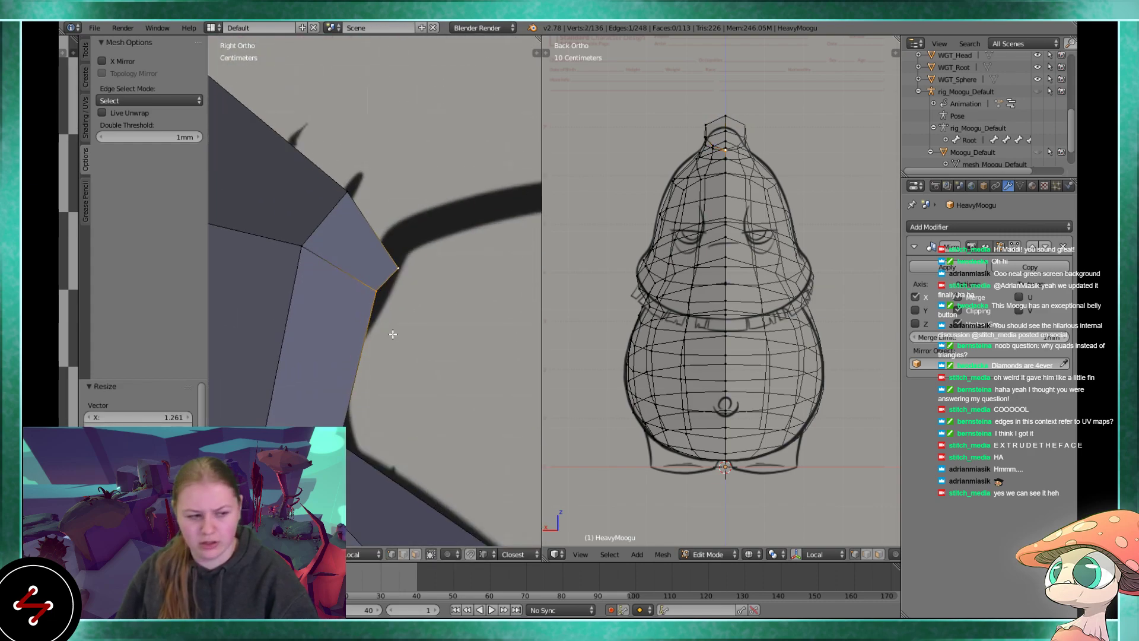
scroll(393, 335, down, 5)
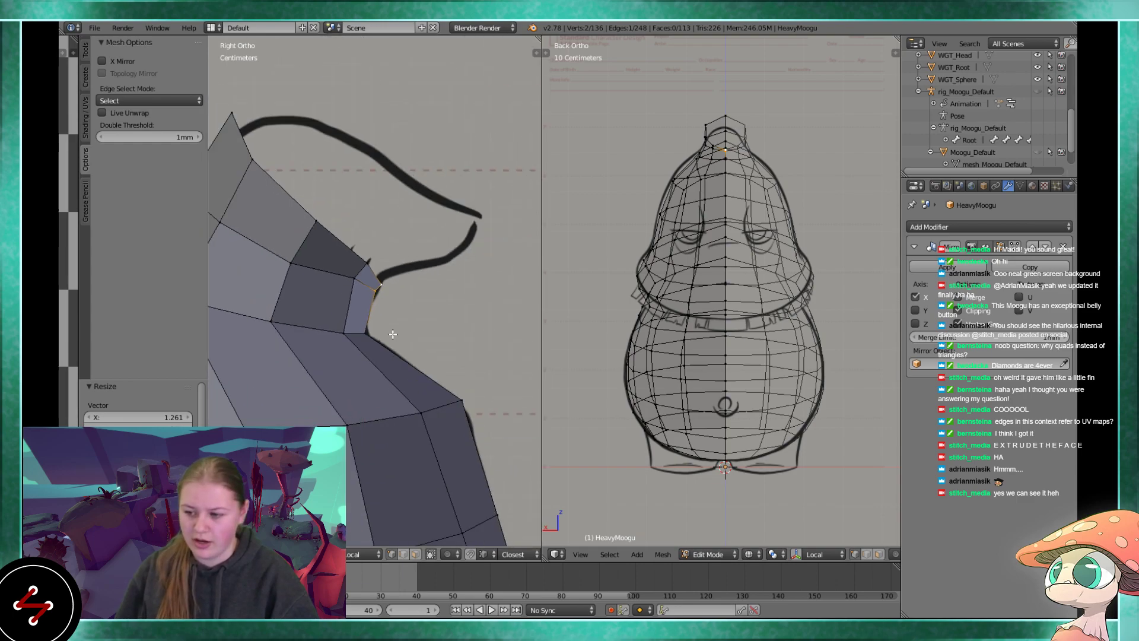
scroll(357, 286, up, 3)
scroll(357, 286, up, 1)
right_click(356, 275)
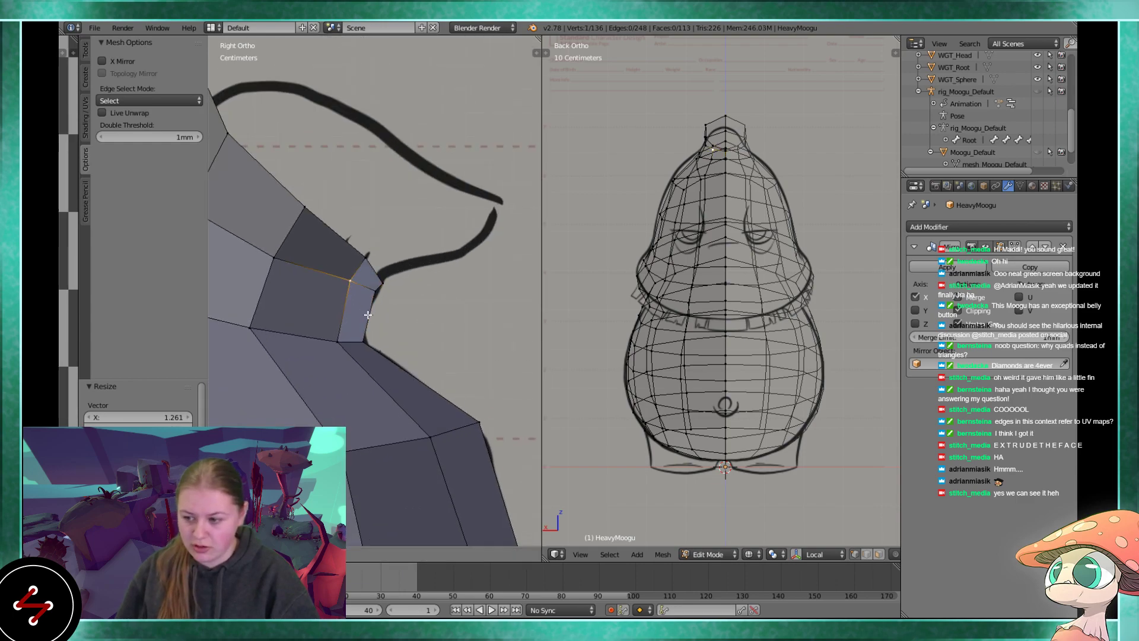
click(368, 321)
right_click(370, 296)
key(g)
click(369, 299)
- Examine the whole character in Object Mode from several angles, and return to editing the head tip in side view
scroll(369, 299, down, 10)
key(Tab)
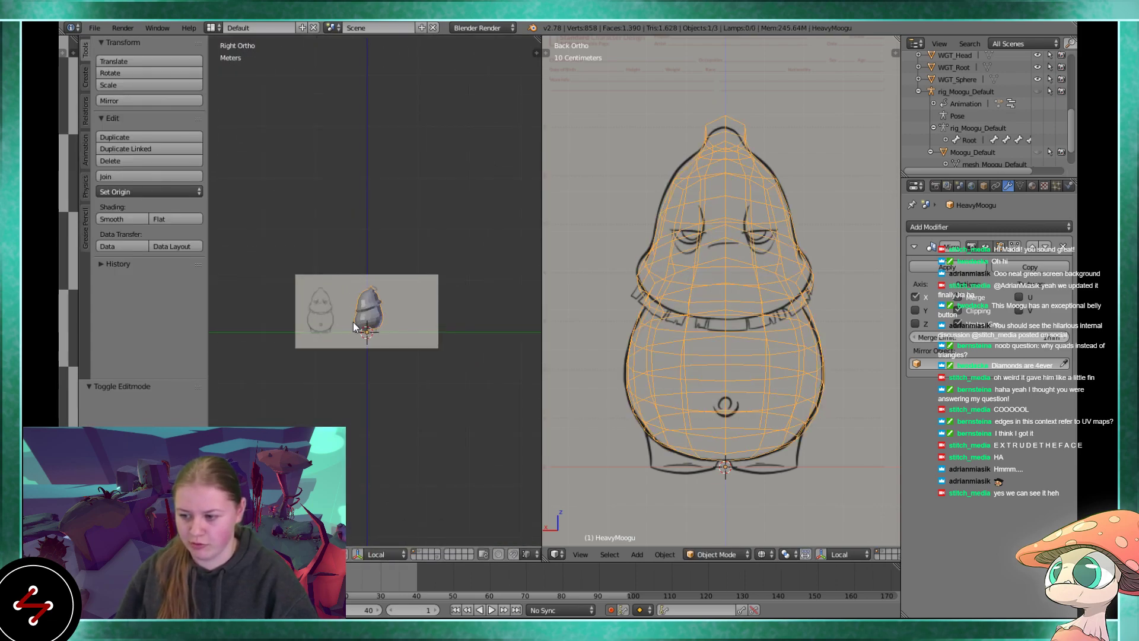
middle_drag(307, 333, 350, 372)
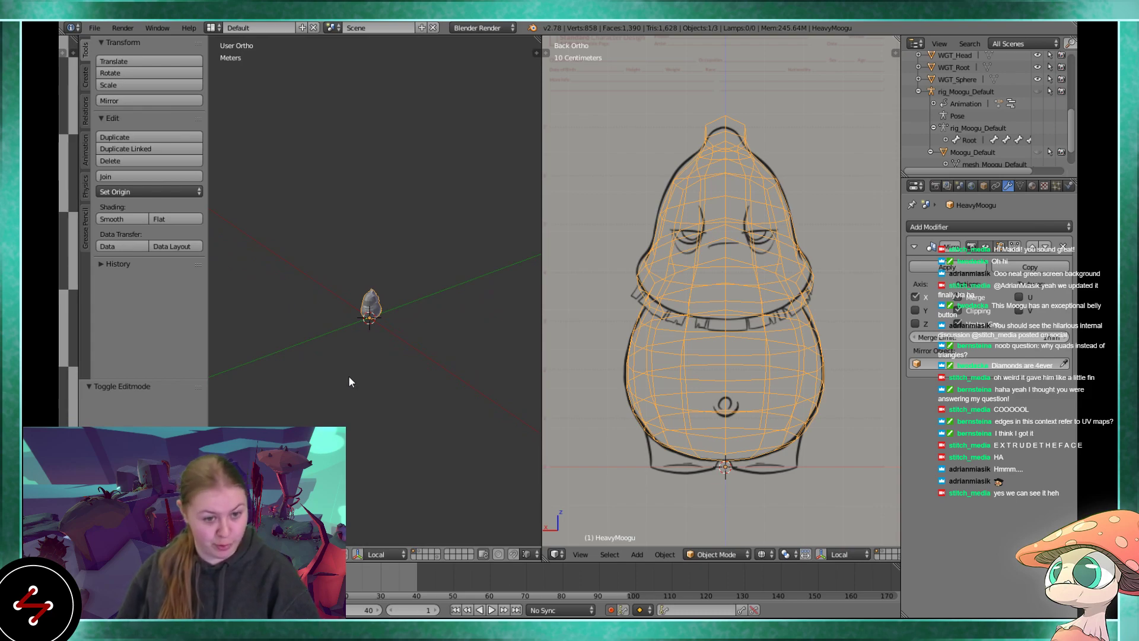
middle_drag(361, 374, 347, 353)
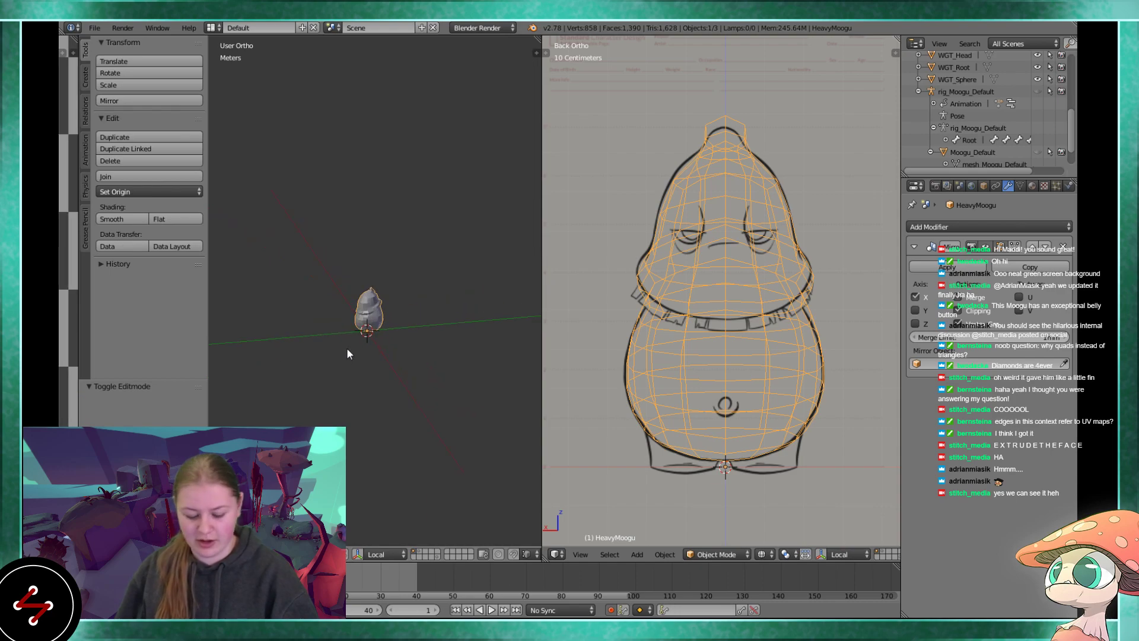
key(KP_3)
scroll(347, 347, up, 10)
key(Tab)
scroll(363, 334, up, 5)
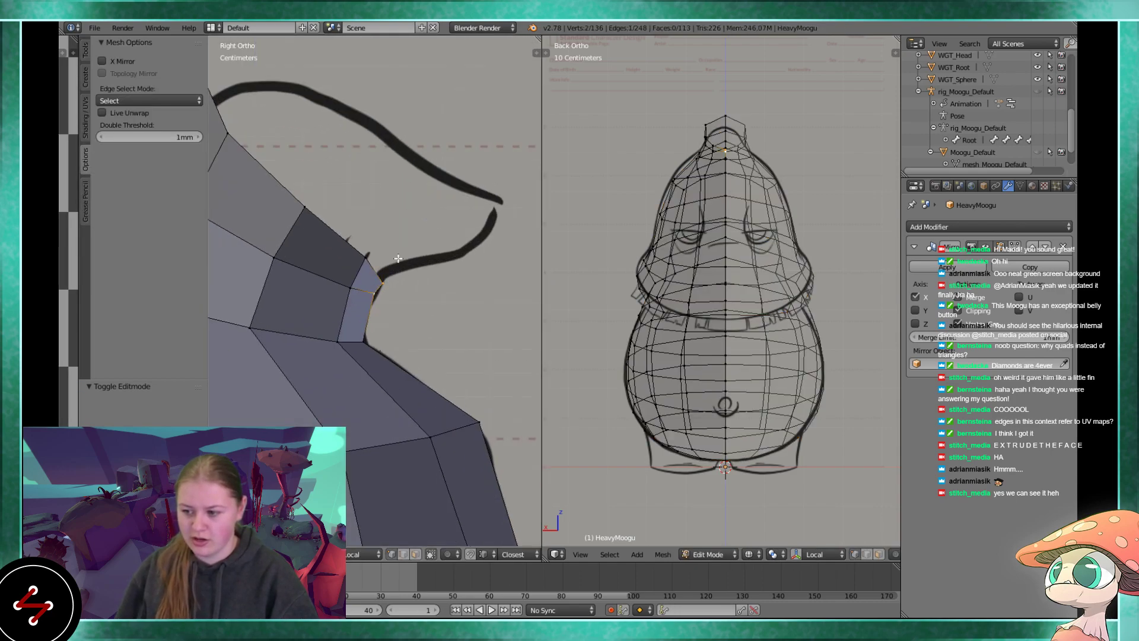
- Merge the two selected neighbouring vertices at the lower front of the head tip's opening
key(z)
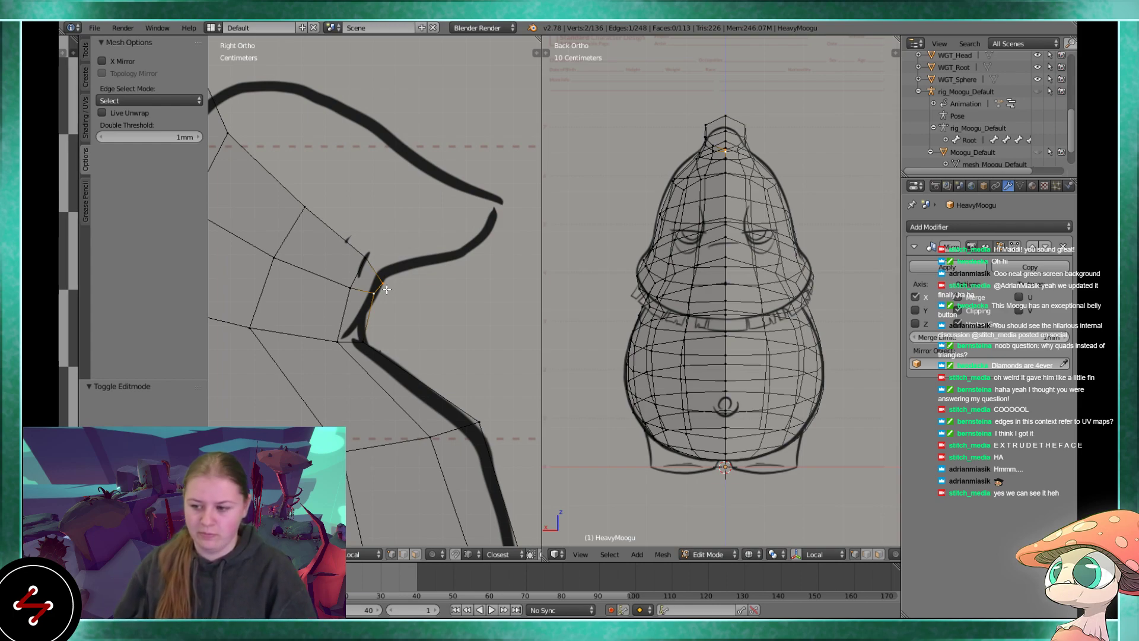
scroll(389, 292, up, 2)
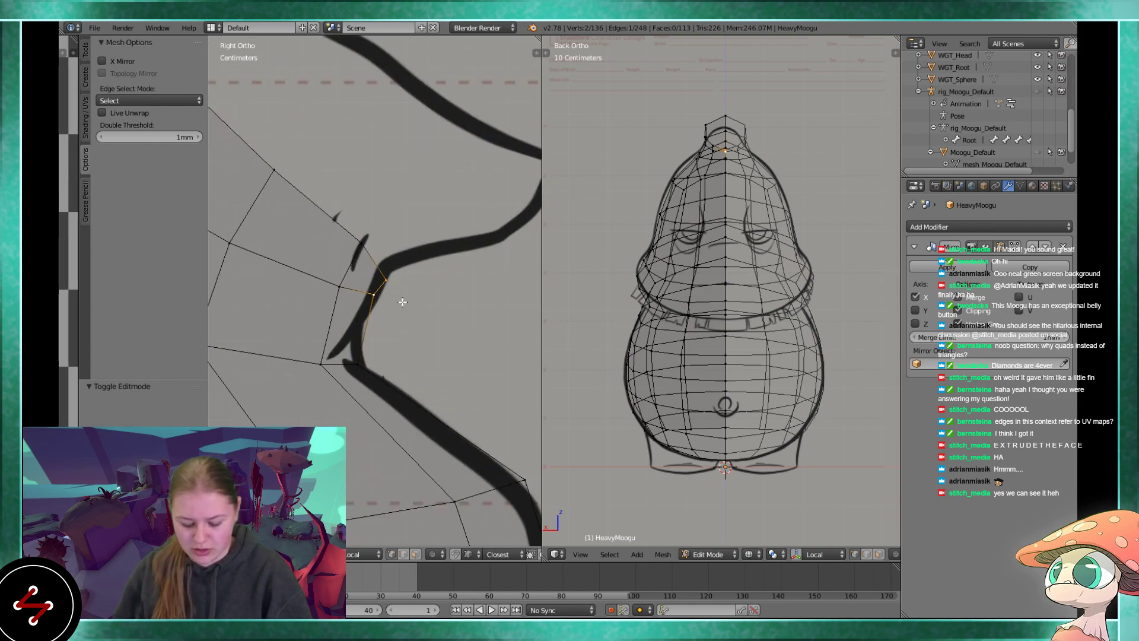
key(alt+m)
click(402, 301)
- Edge-slide the short edge leading to the opening's rim by a factor of about -0.159
middle_drag(402, 302, 369, 300)
key(z)
shift+right_click(359, 269)
key(g)
key(g)
click(336, 269)
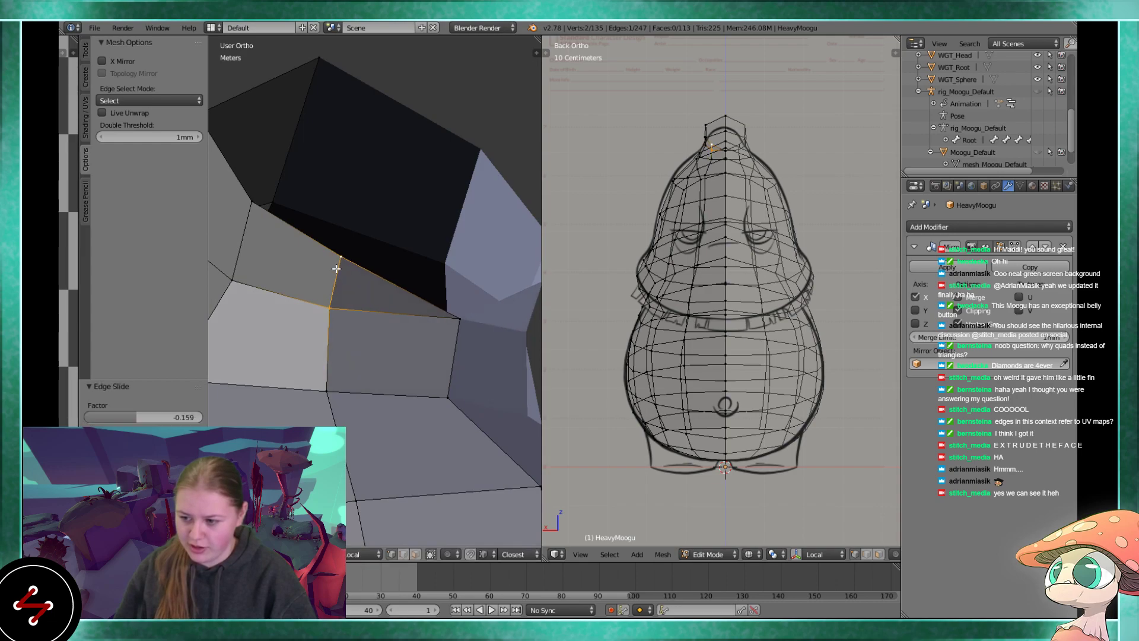
middle_drag(355, 279, 364, 276)
alt+right_click(351, 256)
right_click(353, 258)
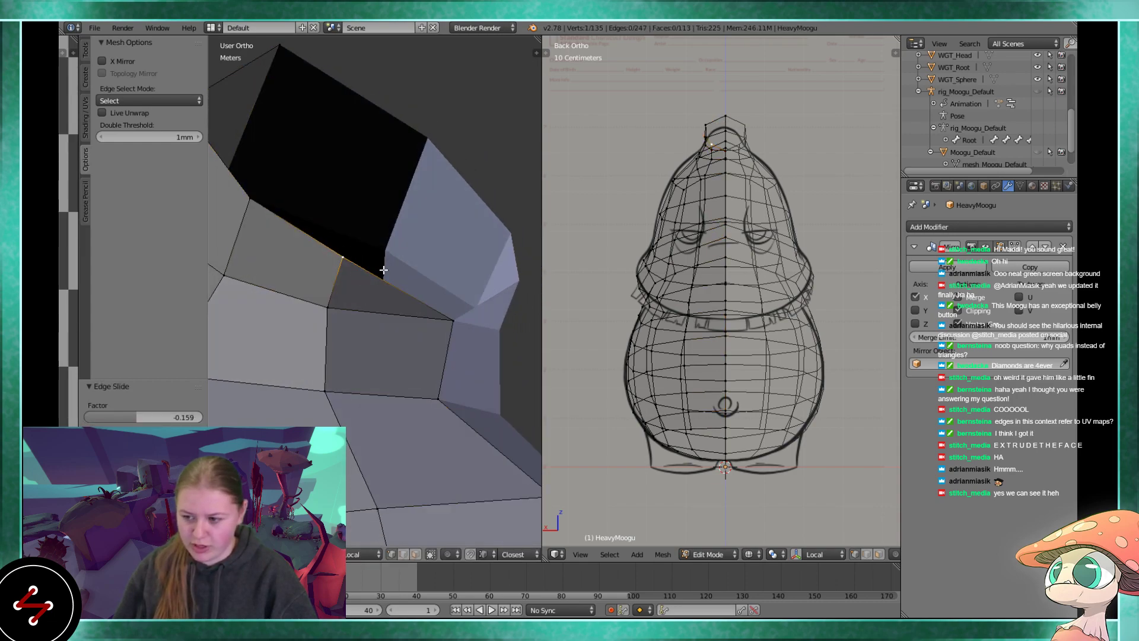
key(g)
key(g)
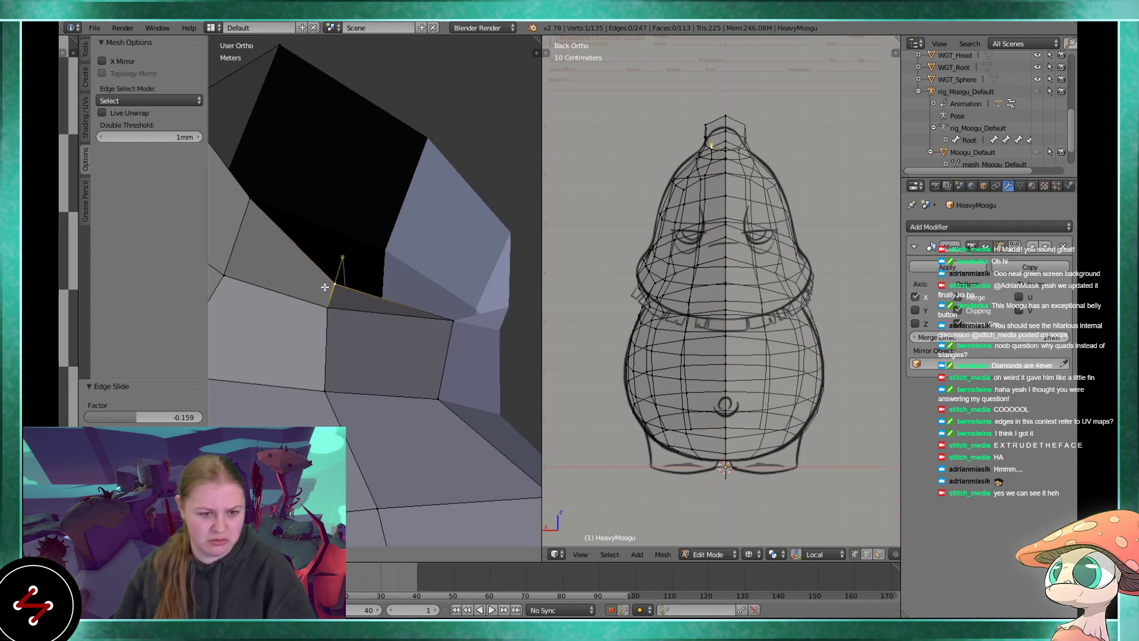
right_click(326, 287)
key(g)
key(g)
- Reposition the vertex just below the rim on the side of the head tip, about -1.6 mm in X
right_click(339, 305)
shift+middle_drag(349, 306, 384, 356)
scroll(356, 366, down, 3)
mouse_move(304, 315)
shift+middle_down()
mouse_move(351, 333)
mouse_move(315, 330)
shift+middle_up()
middle_drag(389, 359, 355, 369)
key(g)
key(g)
click(380, 387)
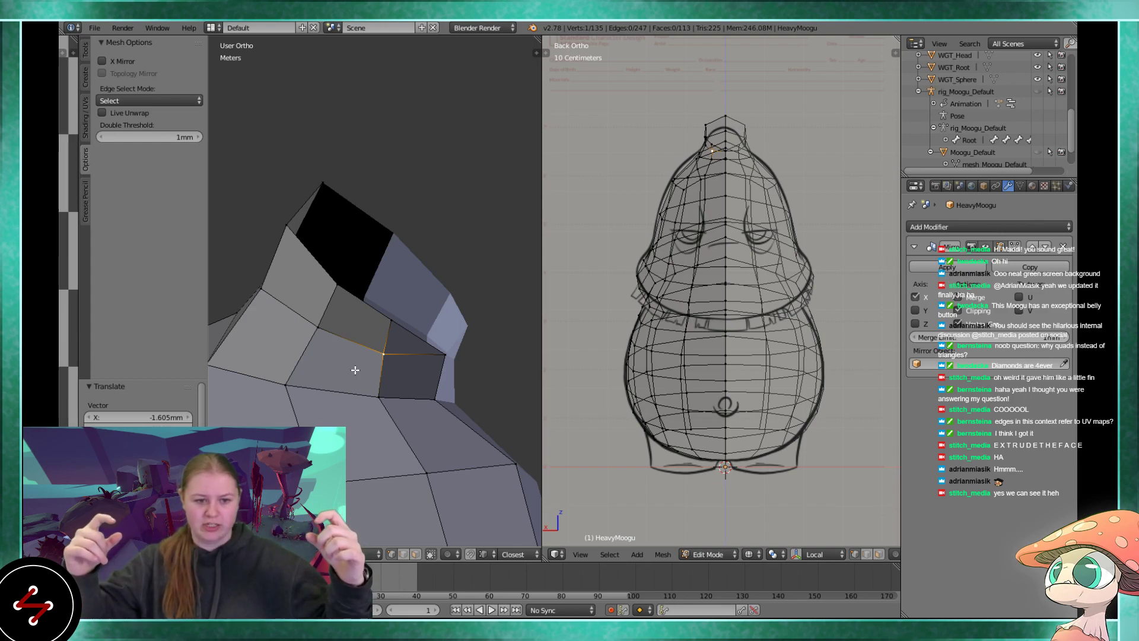
- Slide the upper side vertex of the opening's rim along its edge by a factor of about 0.166
middle_drag(373, 364, 407, 362)
middle_drag(319, 307, 323, 350)
right_click(342, 284)
key(g)
key(g)
click(344, 291)
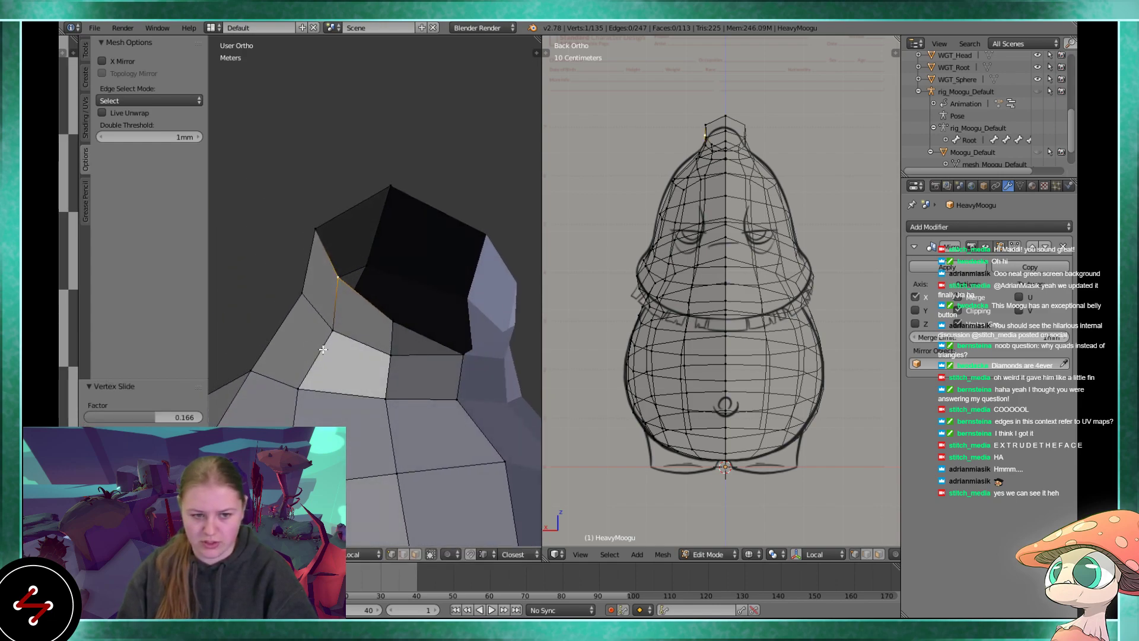
- Merge the lower side rim vertex with the vertex below it at their center, and reposition the merged vertex
middle_drag(323, 349, 371, 331)
shift+right_click(394, 324)
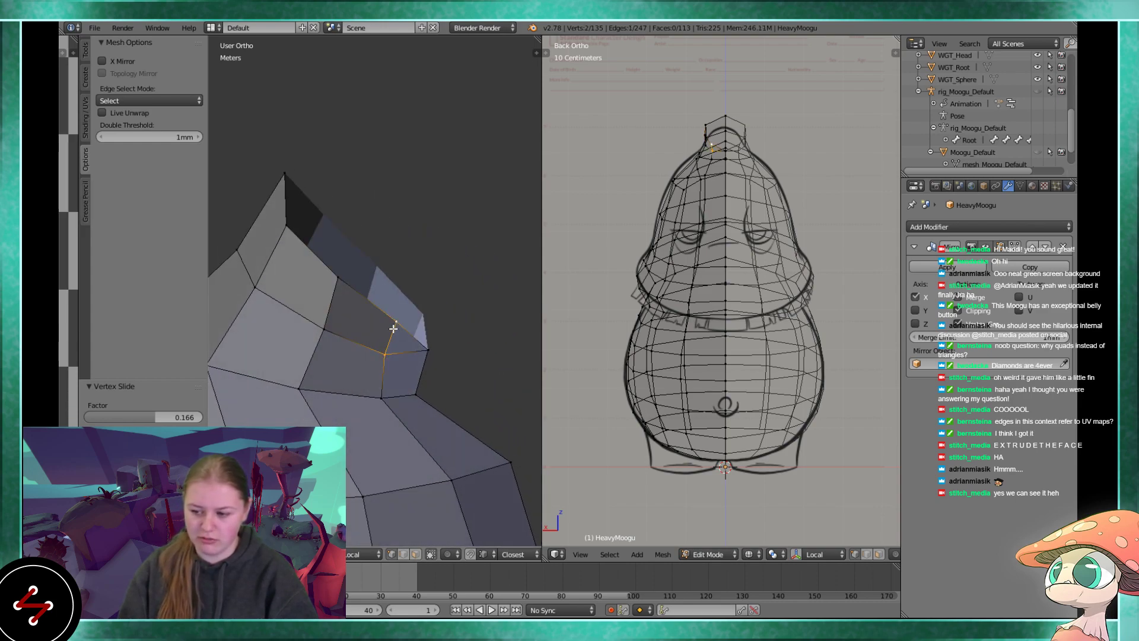
key(alt+m)
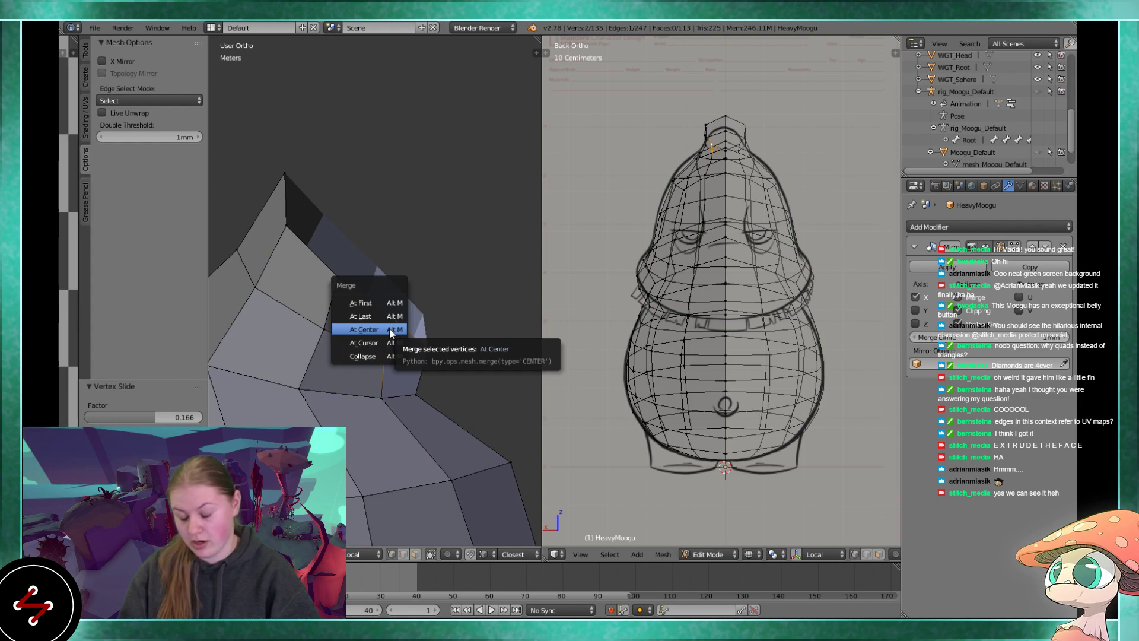
click(389, 327)
mouse_move(410, 339)
middle_down()
mouse_move(337, 344)
mouse_move(360, 364)
mouse_move(413, 356)
middle_up()
key(g)
click(377, 361)
- Move the vertex below the rim on the side of the head tip about 2.37 mm in X
middle_drag(275, 231, 324, 279)
right_click(325, 327)
key(g)
click(316, 328)
middle_drag(352, 348, 444, 353)
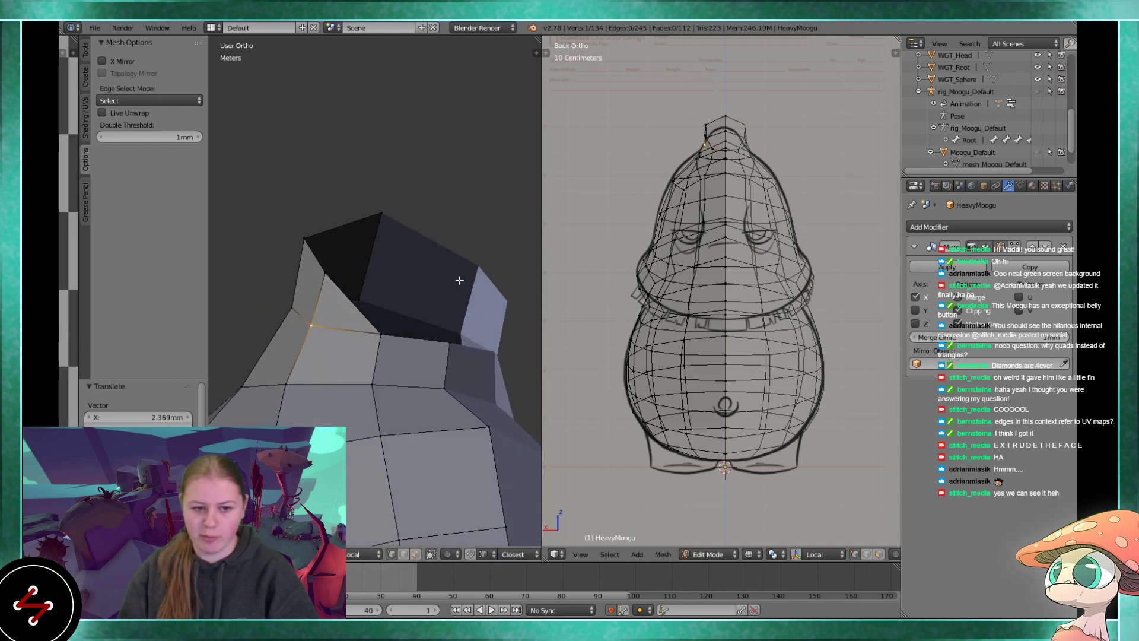
- Reposition the vertices at the top of the opening's rim to even out its shape
middle_drag(428, 253, 436, 368)
click(437, 370)
middle_drag(411, 321, 348, 319)
right_click(350, 336)
key(g)
click(344, 345)
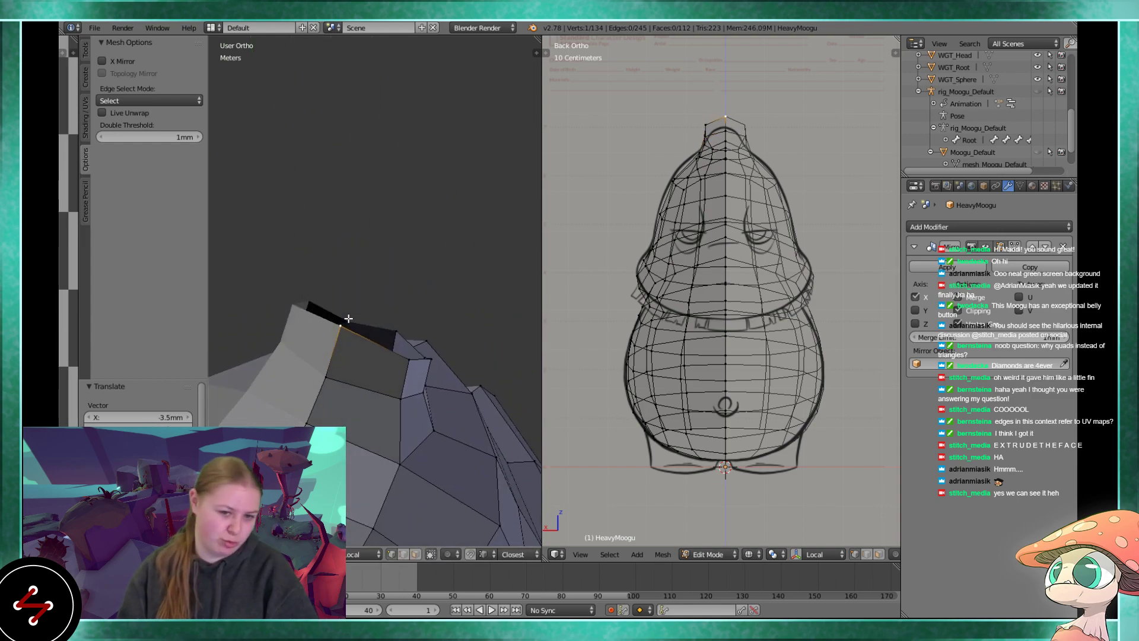
- In the right side view, move the lower front rim vertex and the vertex beneath it forward
key(KP_3)
shift+middle_drag(397, 404, 400, 311)
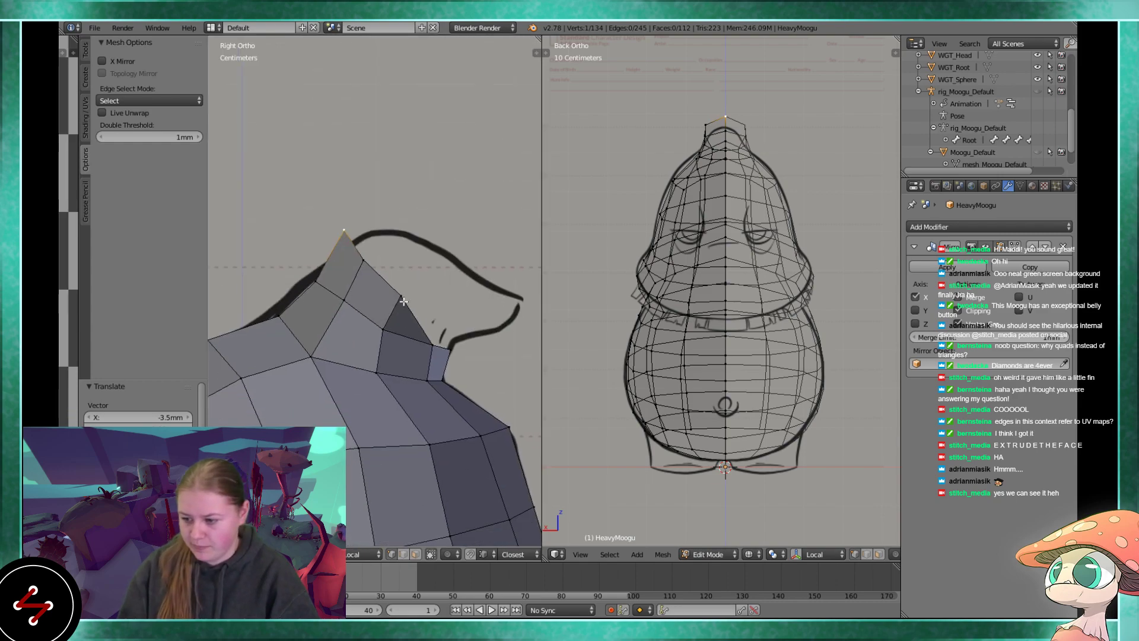
scroll(401, 314, up, 2)
right_click(400, 363)
key(g)
click(411, 358)
right_click(421, 305)
key(g)
click(447, 333)
- Move the two uppermost rim vertices of the head tip forward toward the reference outline
right_click(372, 264)
key(g)
click(388, 260)
right_click(354, 219)
key(g)
click(386, 217)
- Select the two centreline vertices on the back of the head tip and move them onto the reference outline
right_click(286, 275)
shift+middle_drag(227, 323, 359, 302)
key(z)
shift+right_click(364, 302)
key(g)
click(385, 279)
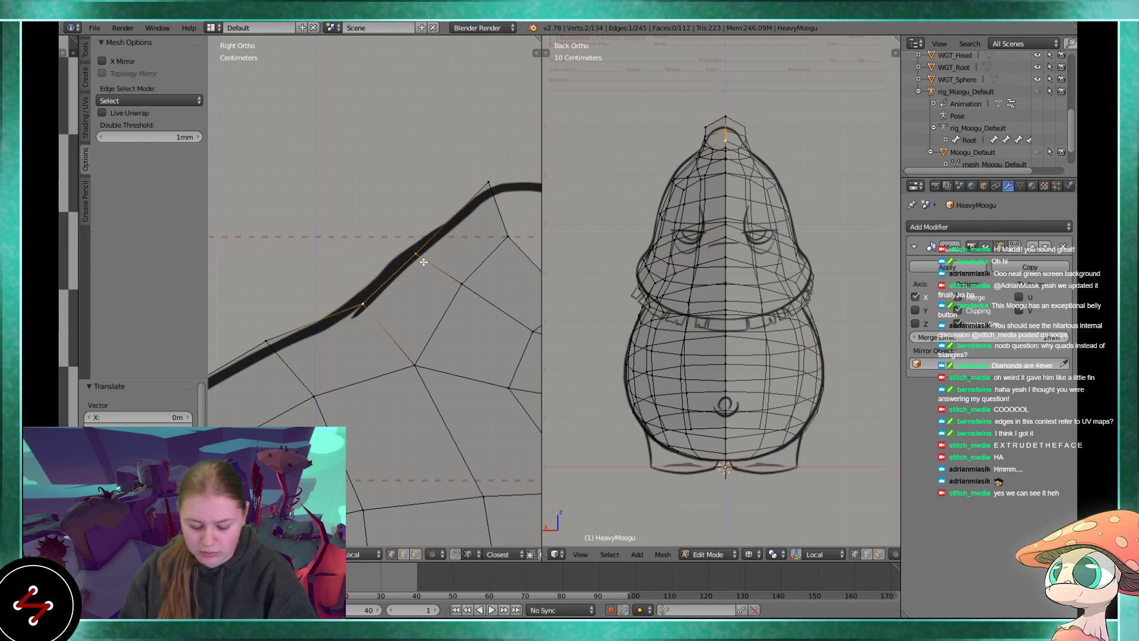
key(z)
- Move two inner side vertices of the head tip down and forward to even out the surrounding faces
shift+middle_drag(470, 327, 345, 336)
right_click(335, 299)
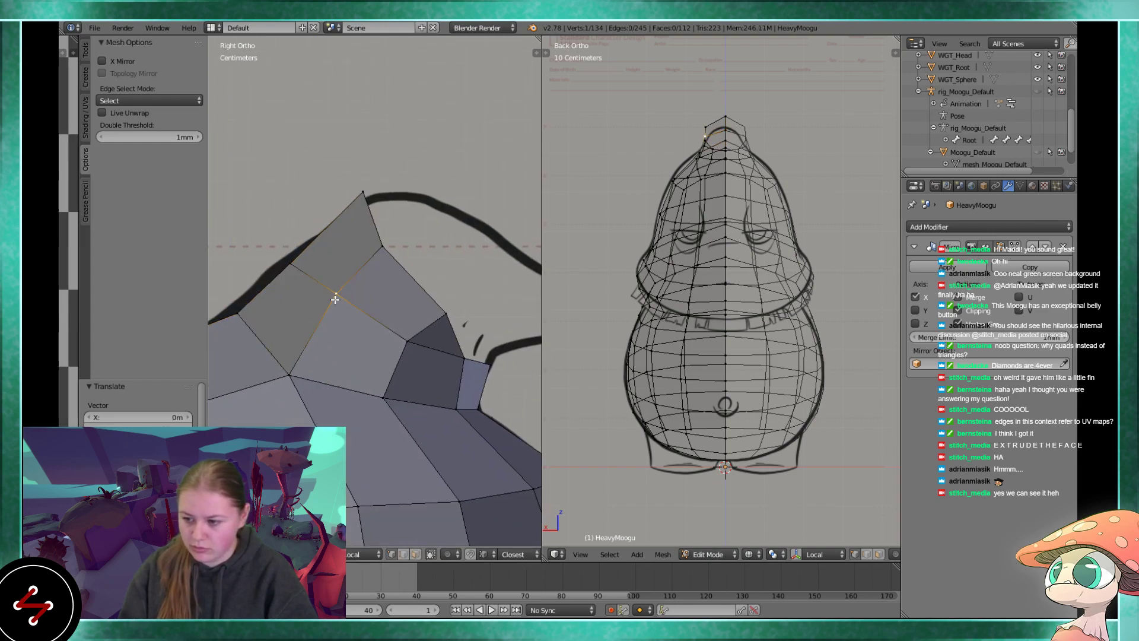
key(g)
click(338, 327)
right_click(388, 344)
key(g)
click(410, 366)
- Adjust the two rim vertices at the lower front of the head tip's opening
right_click(455, 353)
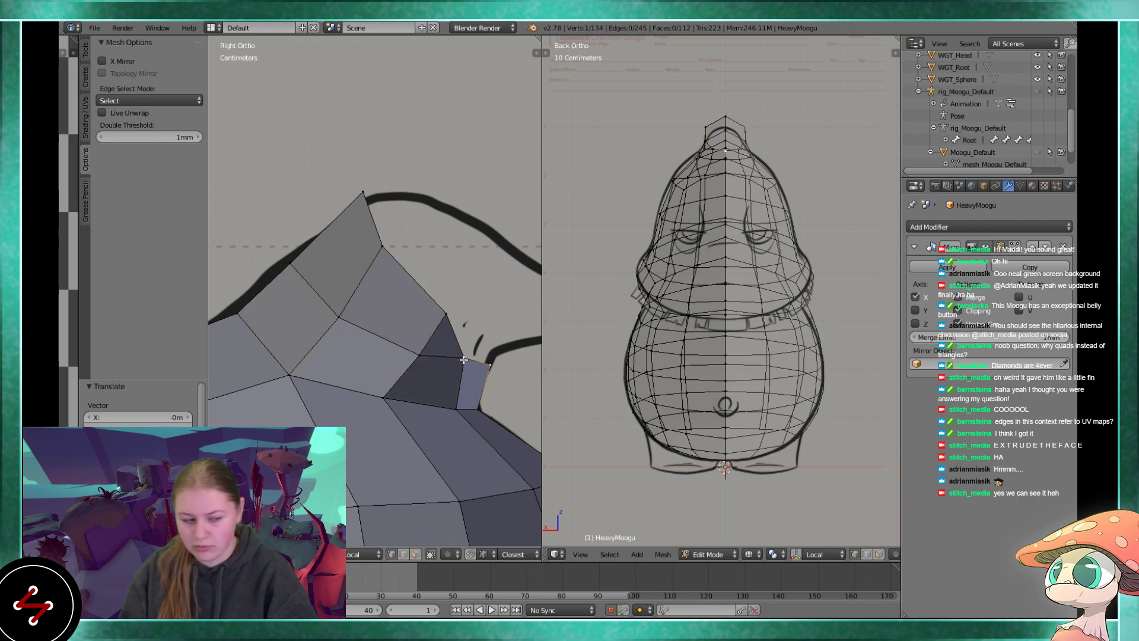
key(g)
click(466, 344)
right_click(490, 364)
key(g)
click(492, 372)
- Extrude the lowest front rim vertex up and forward along the underside of the reference outline
shift+middle_drag(493, 372, 402, 395)
key(w)
key(g)
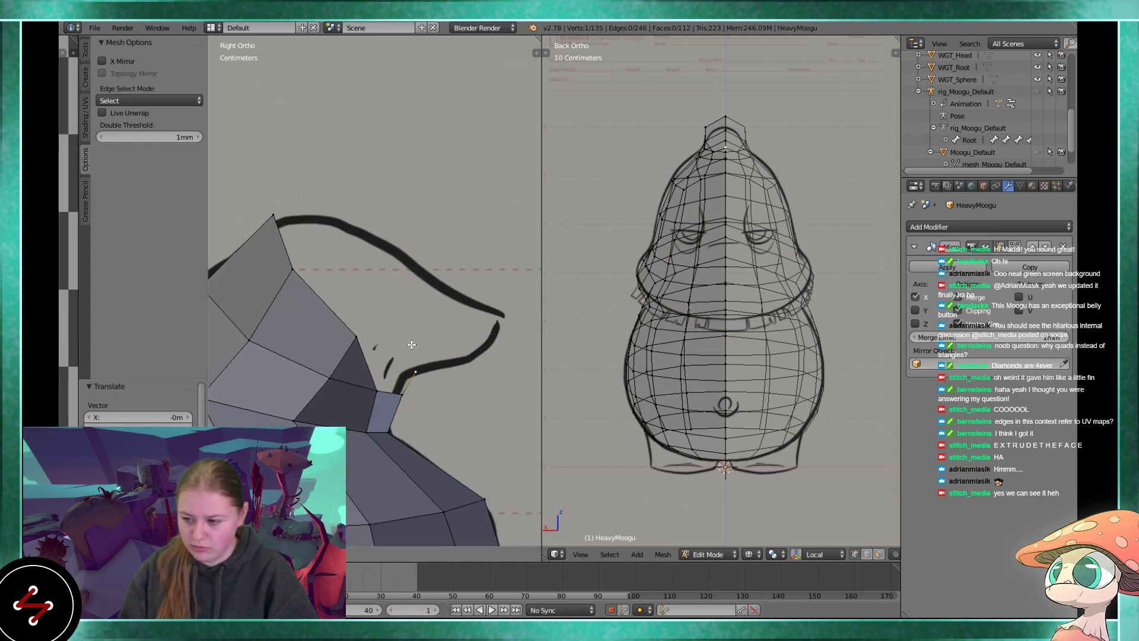
click(409, 353)
- Extrude the three upper rim vertices forward and rotate the new edges by about 20.5 degrees
shift+right_click(352, 344)
shift+right_click(382, 390)
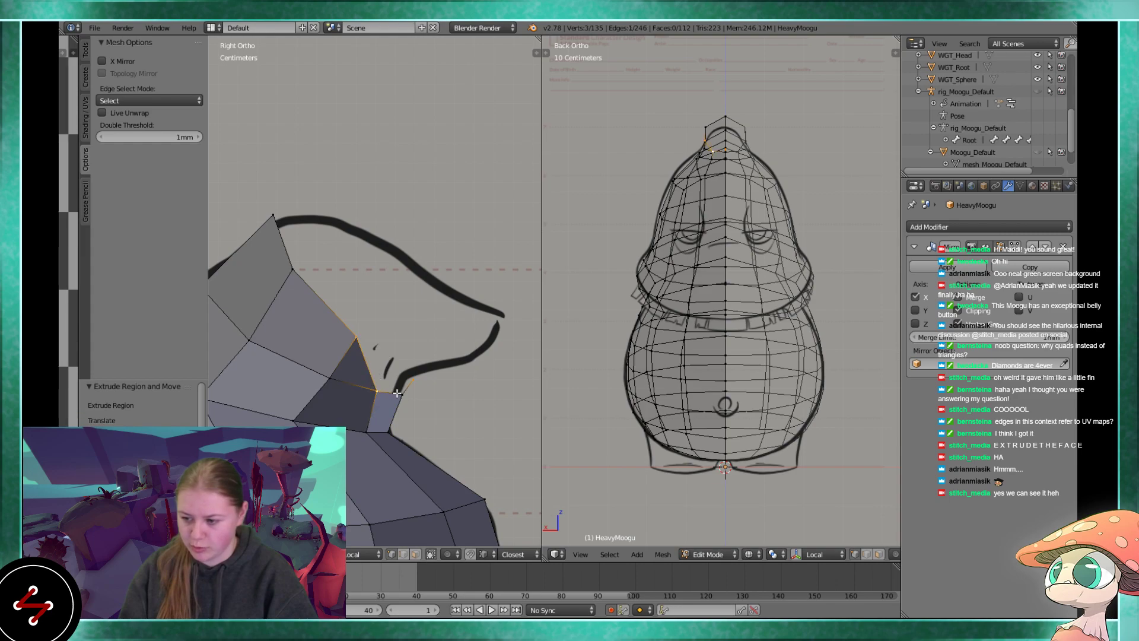
mouse_move(419, 403)
middle_down()
mouse_move(330, 361)
mouse_move(325, 352)
mouse_move(347, 341)
mouse_move(335, 329)
middle_up()
right_click(376, 391)
scroll(362, 386, up, 5)
shift+right_click(261, 252)
shift+right_click(259, 178)
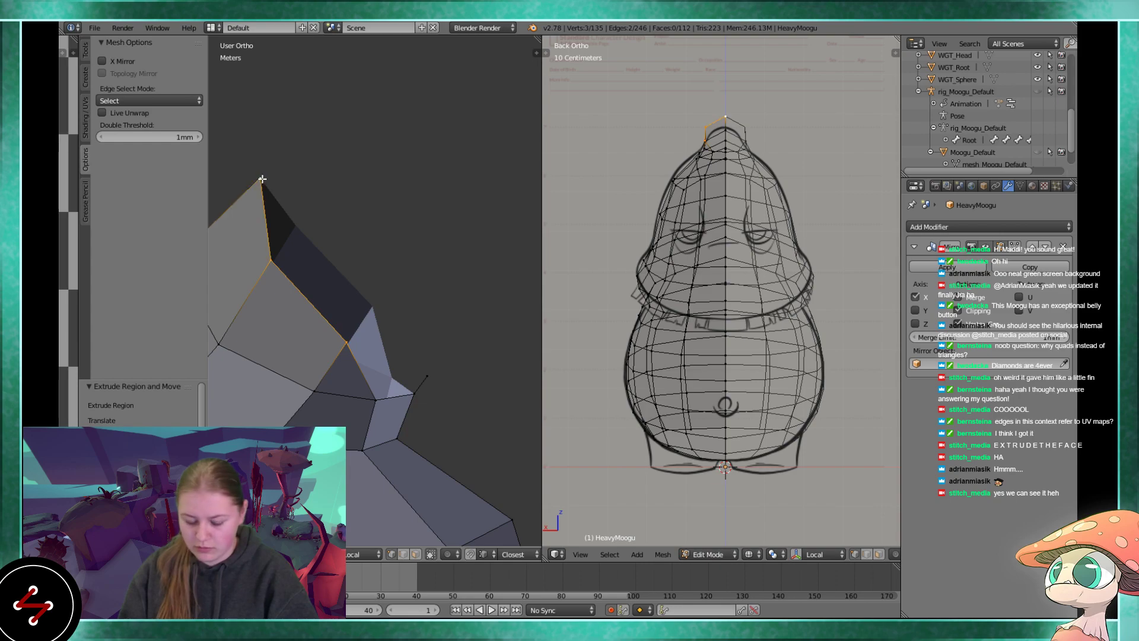
key(KP_3)
key(e)
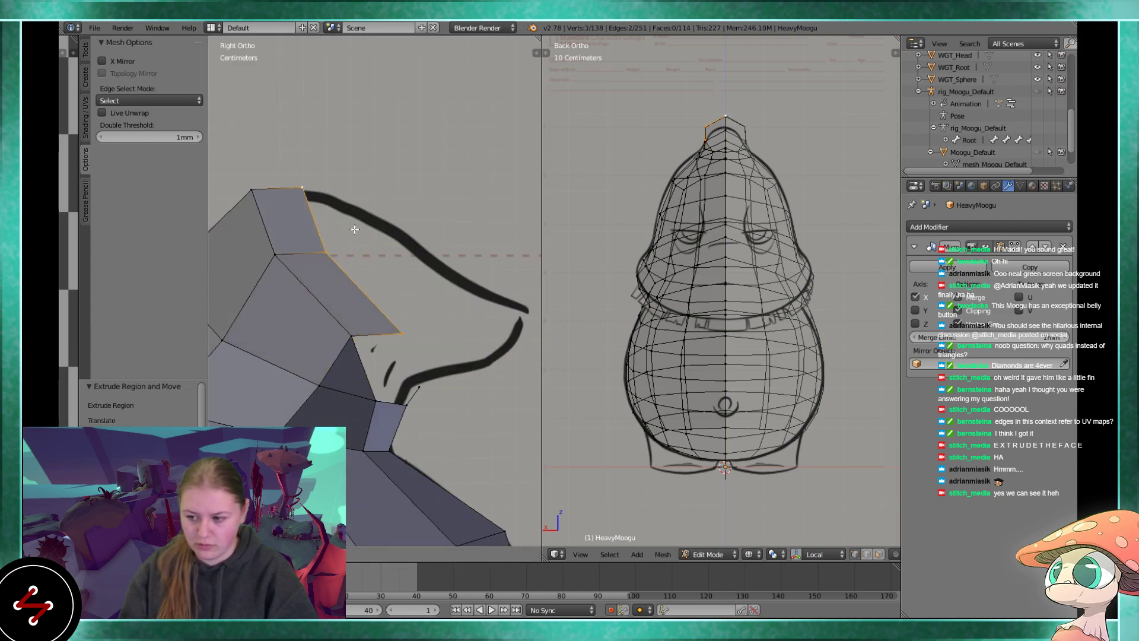
click(377, 232)
key(r)
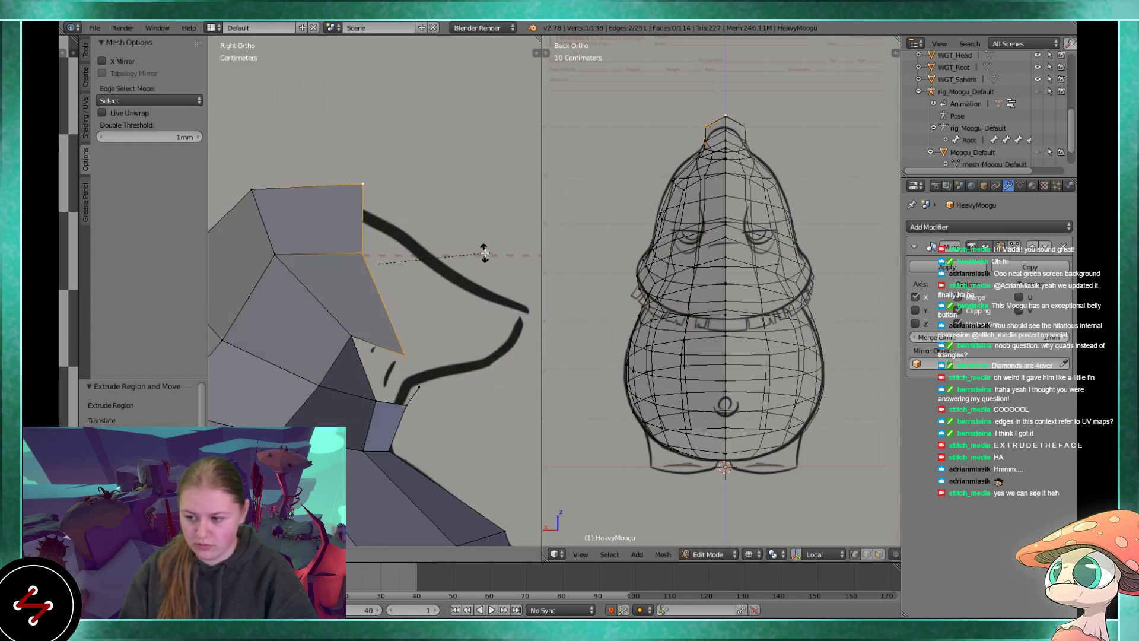
click(485, 253)
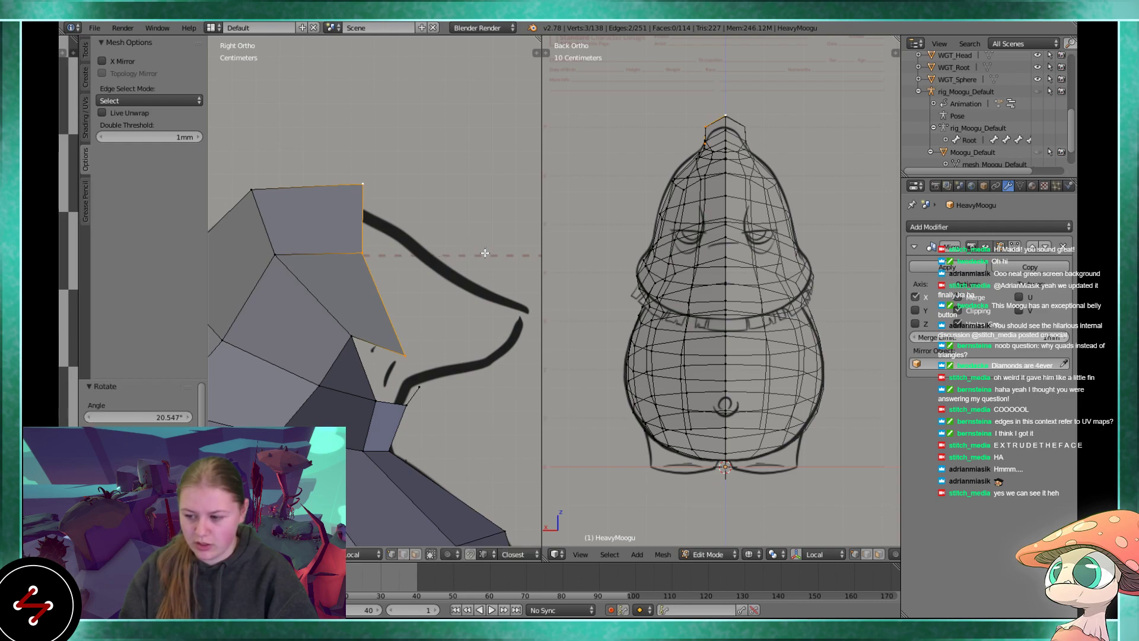
- Move the rim vertex at the lower base of the extruded strip down and forward
right_click(353, 337)
key(g)
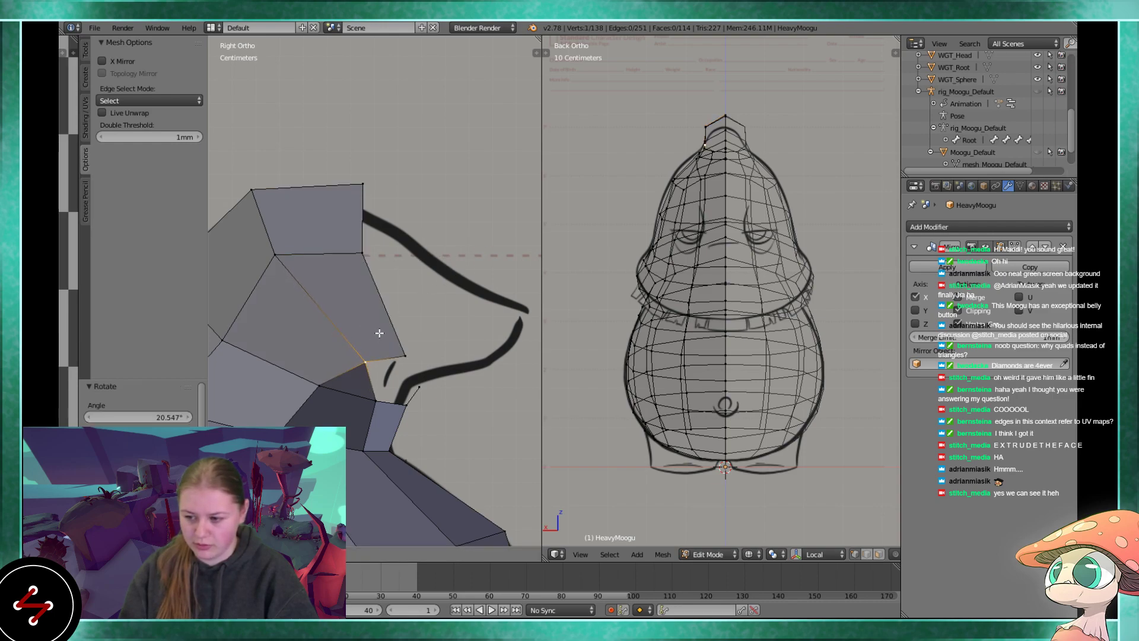
click(380, 328)
- Reposition the two upper vertices of the extruded strip's front edge near the top of the reference outline
shift+middle_drag(380, 196, 421, 197)
right_click(406, 180)
shift+right_click(398, 240)
key(g)
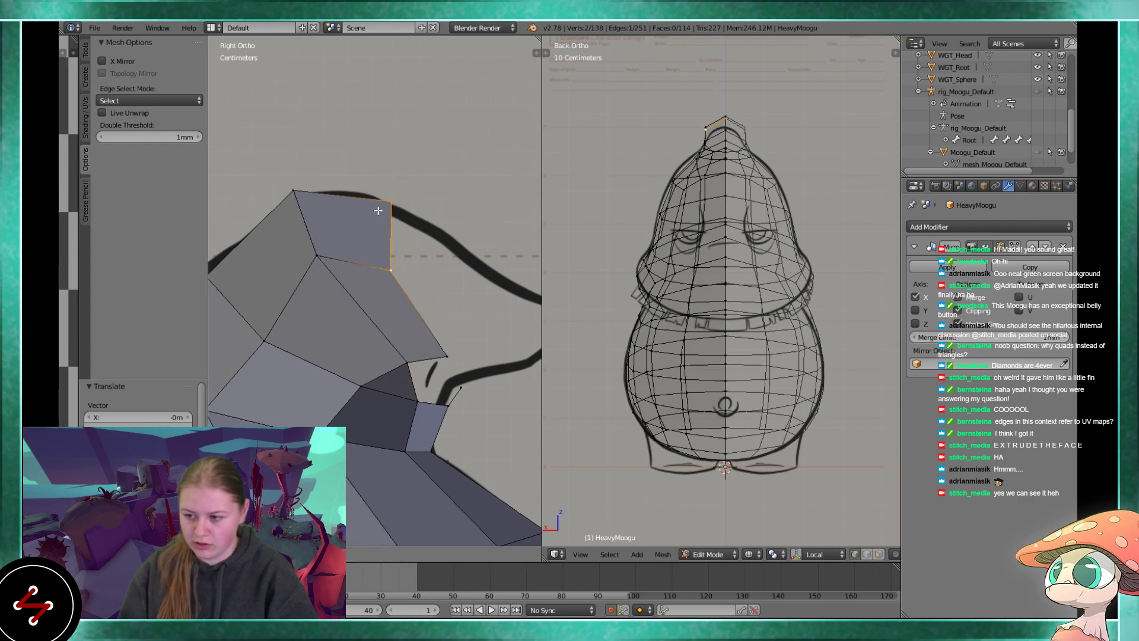
click(369, 200)
- Merge the extruded strip's lowest vertex with the neighbouring rim vertex at their centre and move the merged vertex backward
right_click(444, 355)
shift+right_click(408, 361)
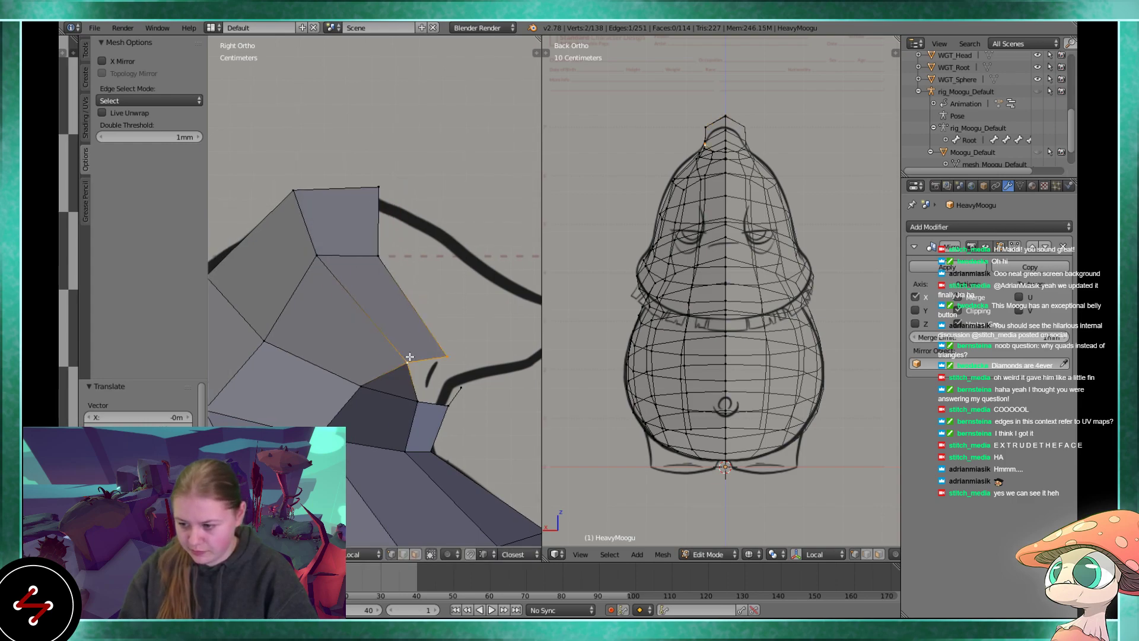
key(alt+m)
click(409, 356)
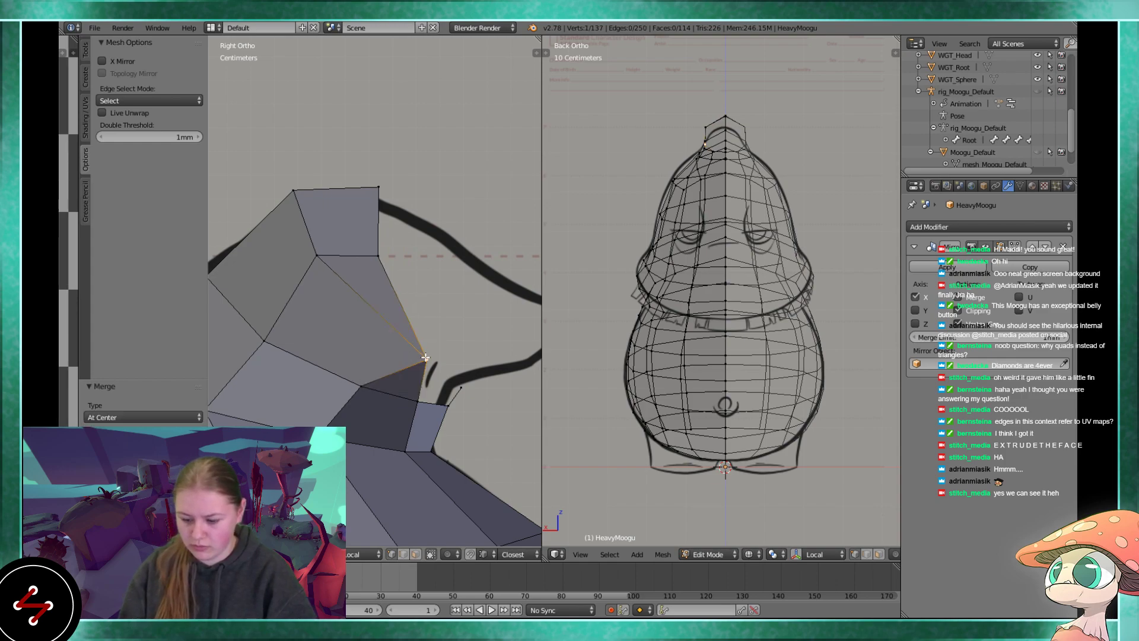
key(g)
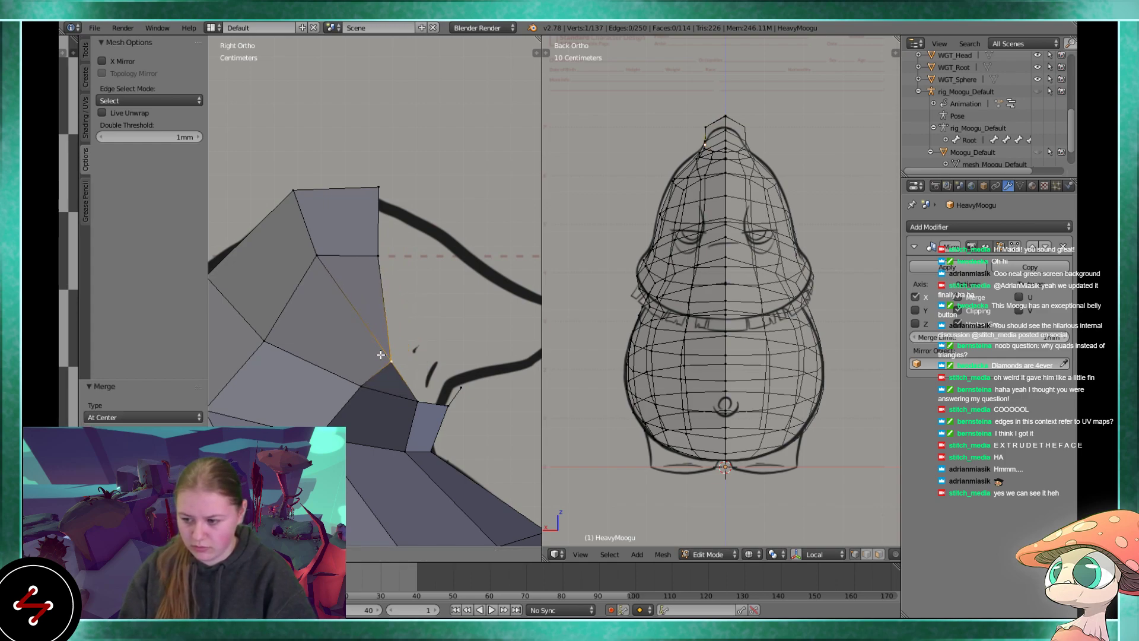
click(380, 355)
- Extrude the lower side rim vertex upward and fill a face between it and the front rim edge
right_click(425, 402)
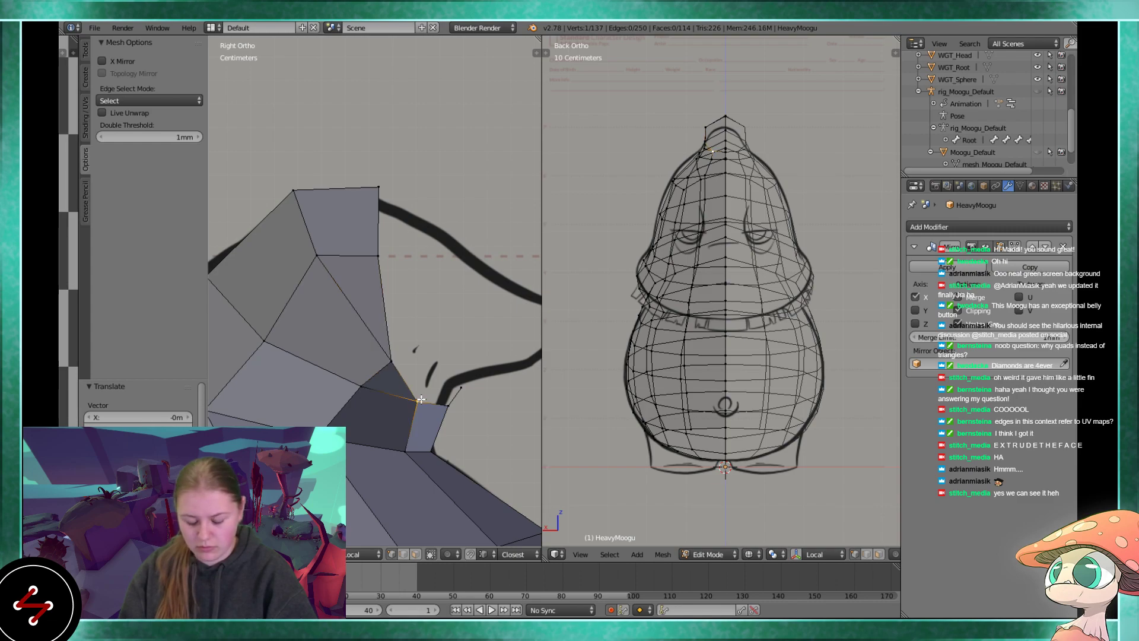
key(e)
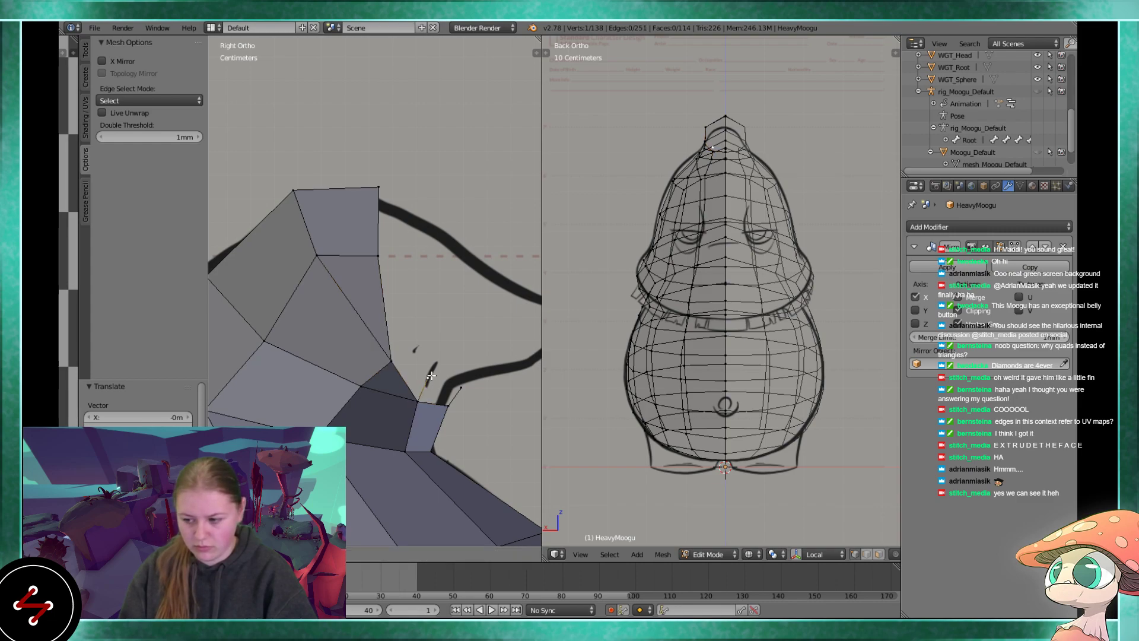
click(431, 375)
shift+middle_drag(430, 375, 390, 351)
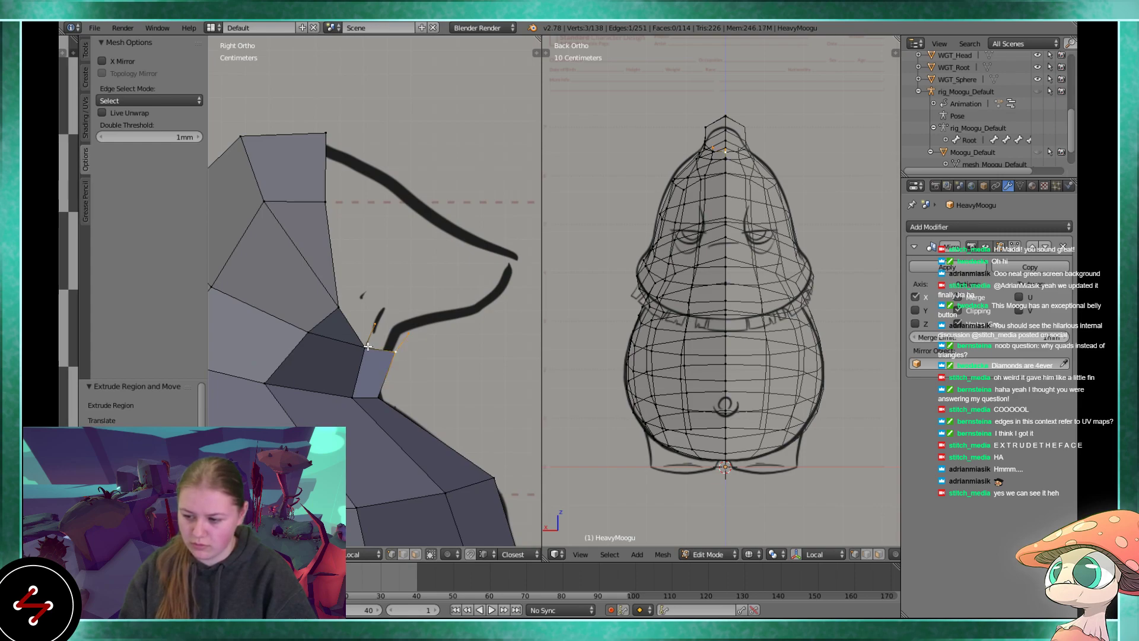
key(f)
- Move the centre-line vertex below the new lower face backward to follow the underside of the reference outline
right_click(406, 357)
key(g)
right_click(412, 362)
key(g)
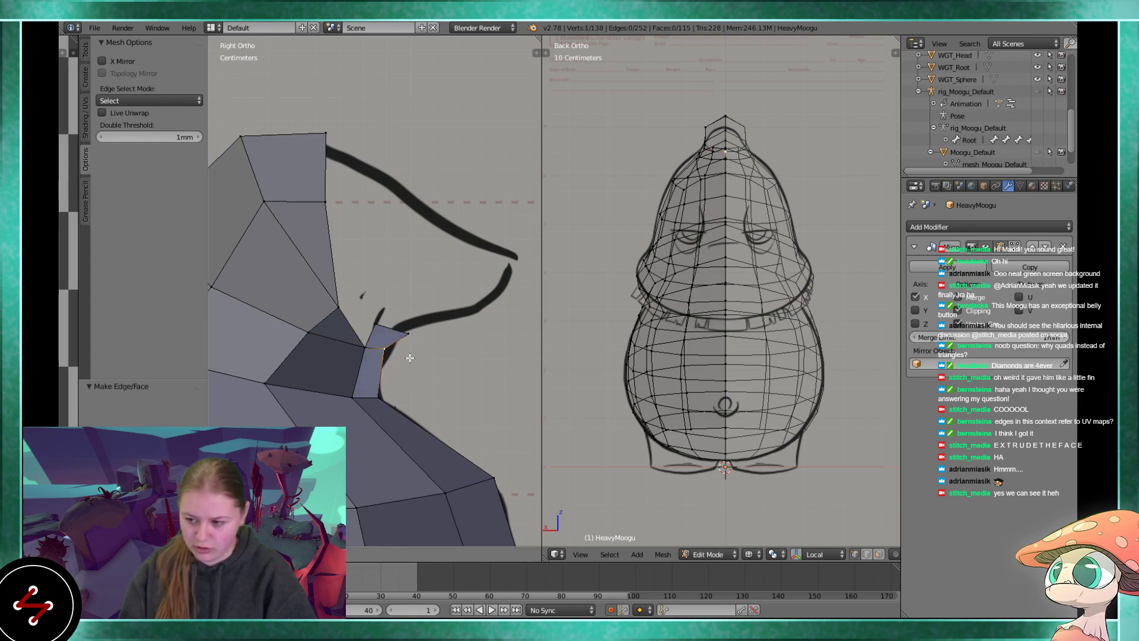
click(417, 360)
shift+middle_drag(363, 333, 393, 378)
key(g)
click(395, 396)
- Move the rim vertex below the upper strip upward and the vertex beneath it backward to even out the side faces
right_click(336, 368)
right_click(349, 341)
key(g)
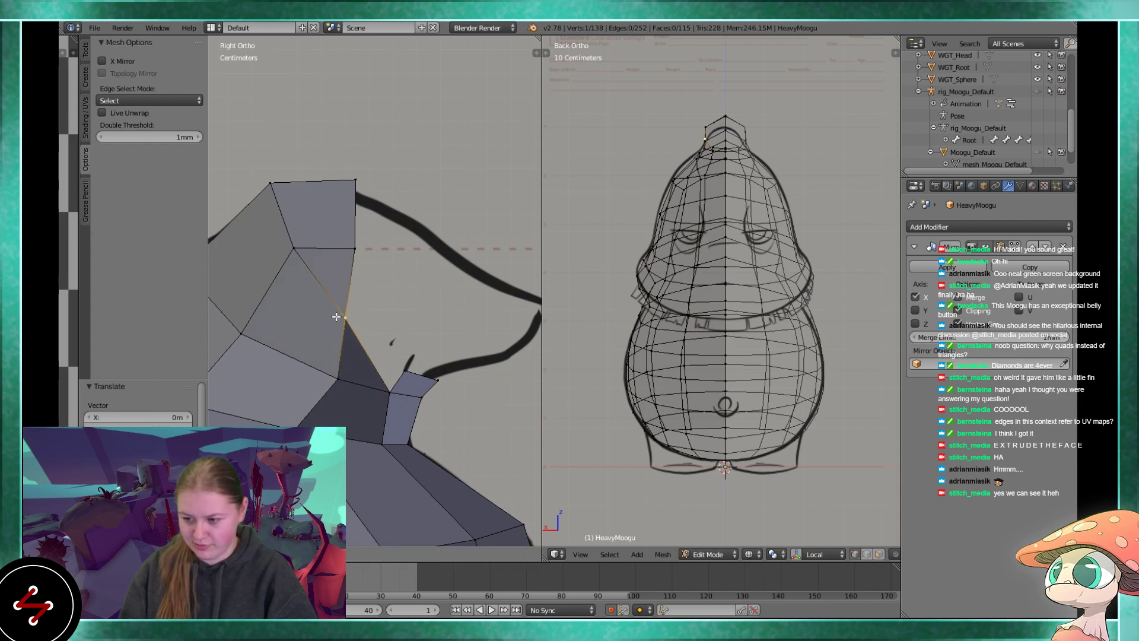
click(347, 325)
right_click(334, 378)
key(g)
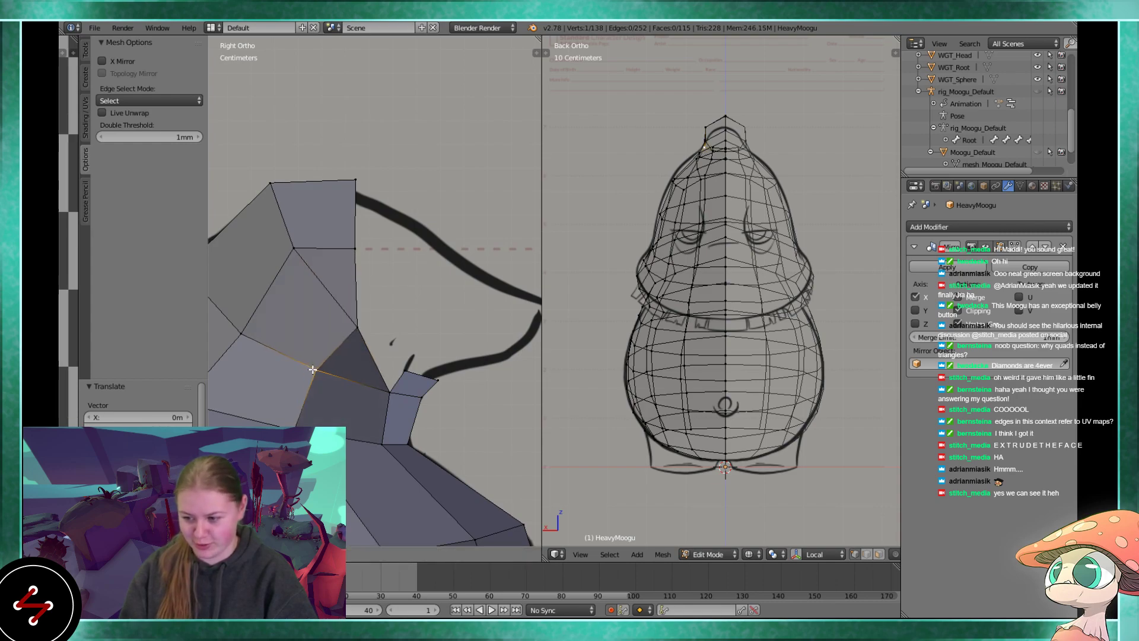
click(317, 369)
- Delete the triangular side face below the upper strip and fill the gap with a face between its two bordering edges
key(3)
right_click(363, 363)
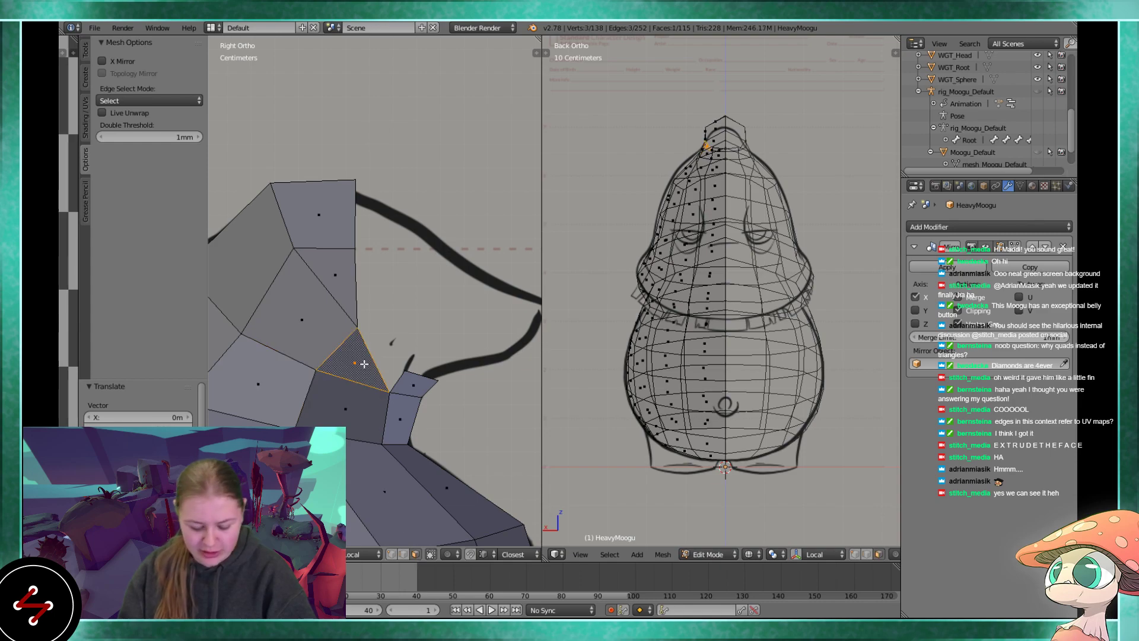
key(x)
click(356, 389)
key(2)
right_click(393, 386)
shift+right_click(345, 333)
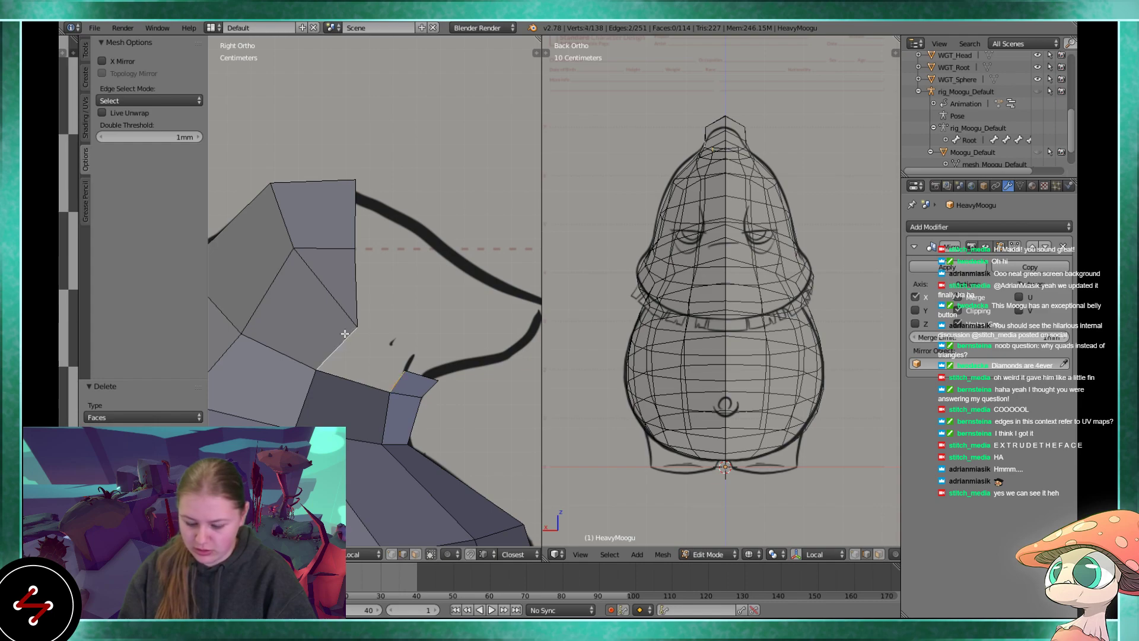
key(f)
key(a)
- Extrude the upper strip's front edge forward and down along the top outline, and reposition the strip's edges to follow it
shift+middle_drag(352, 332, 364, 404)
right_click(368, 271)
key(e)
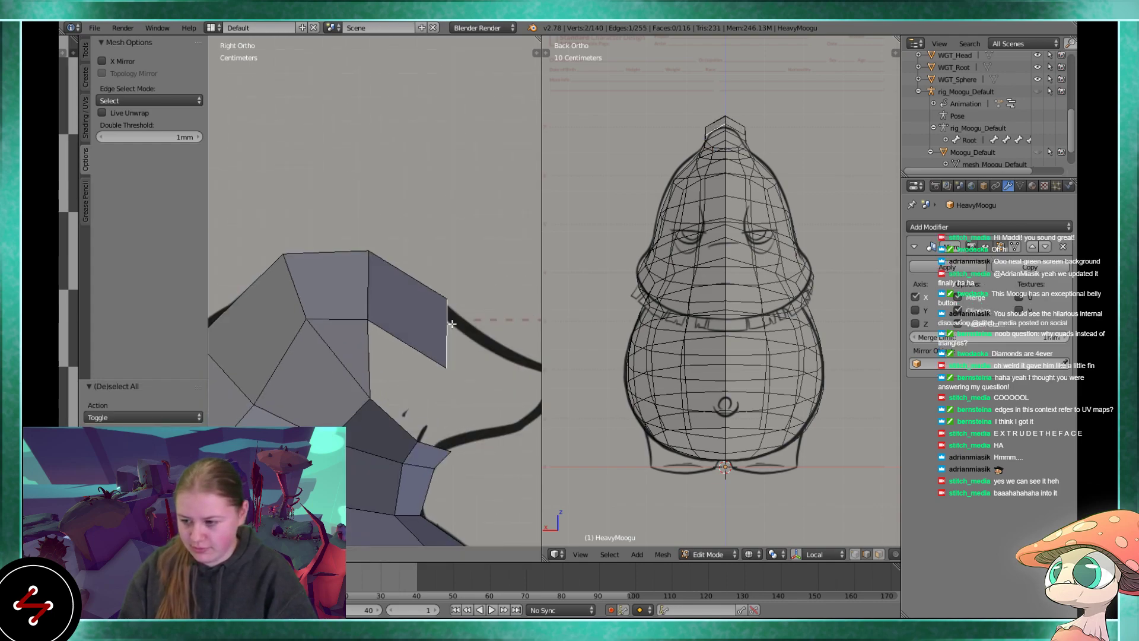
click(437, 321)
scroll(372, 284, down, 2)
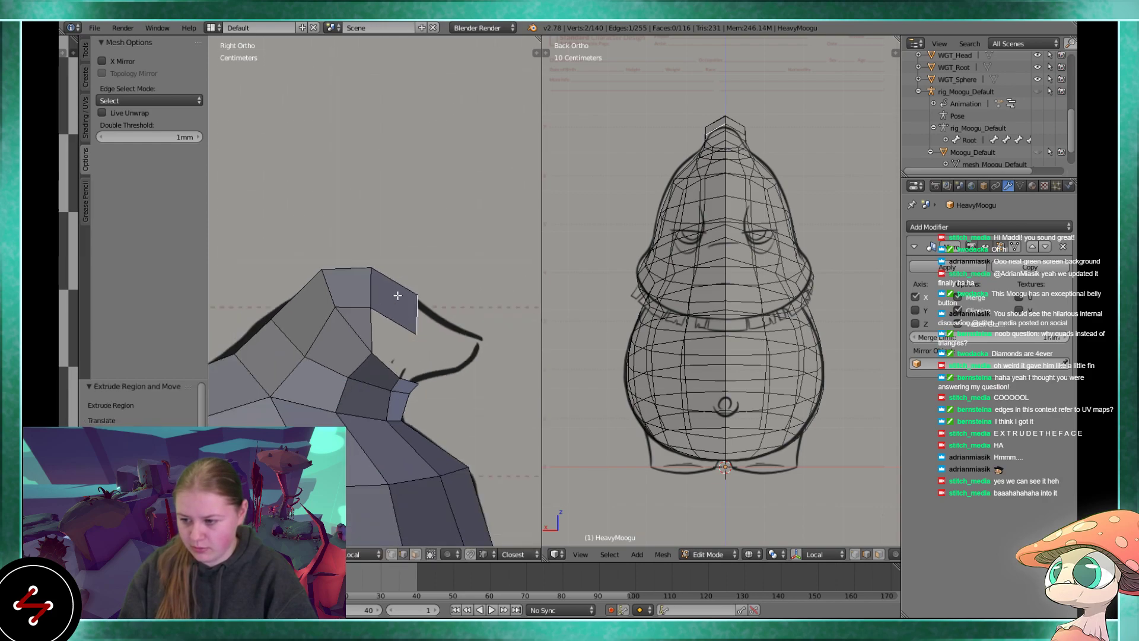
scroll(372, 285, up, 1)
key(g)
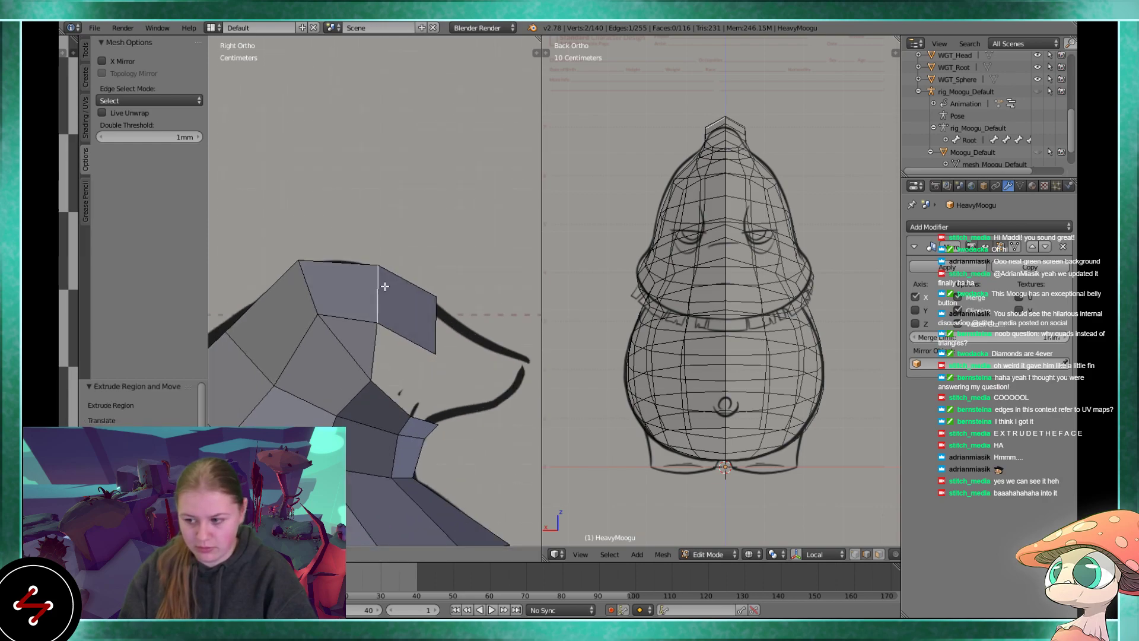
click(401, 295)
- Switch to vertex selection and reposition the lower side corner vertex of the extruded strip's front edge
middle_drag(410, 349, 432, 335)
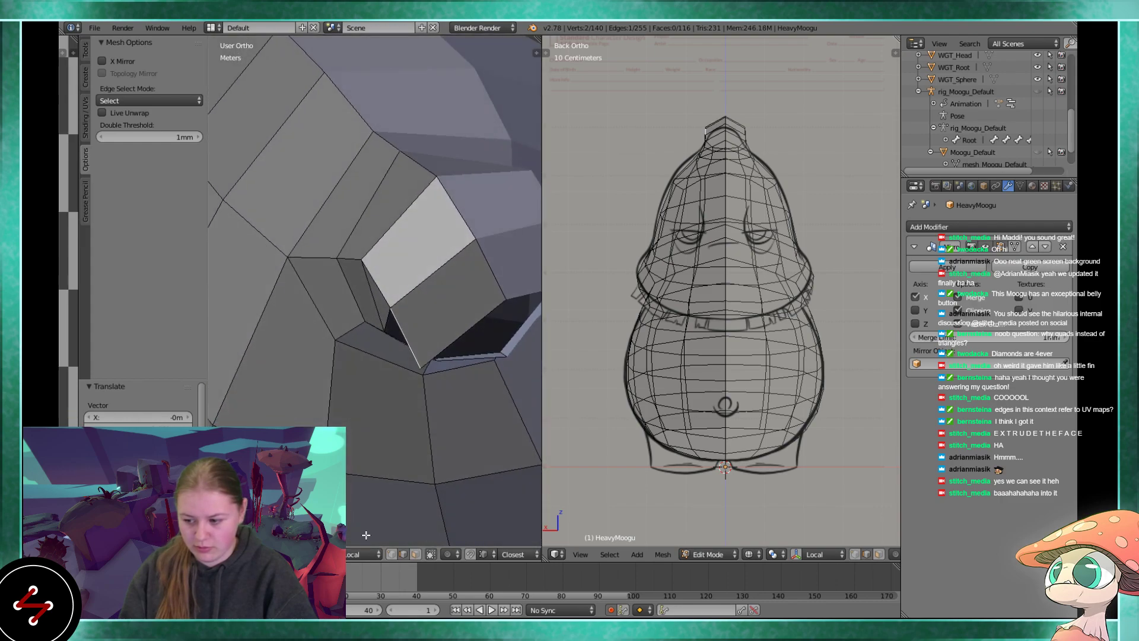
click(391, 554)
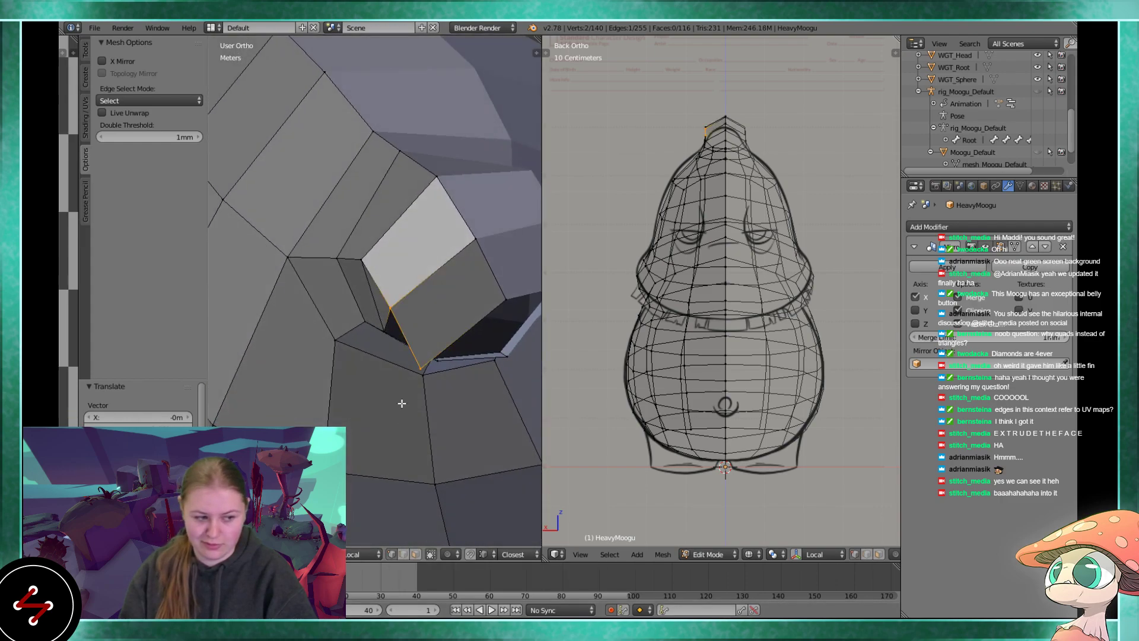
click(422, 366)
middle_drag(419, 380, 452, 348)
key(g)
click(421, 362)
key(g)
click(380, 358)
- Try filling the side gap below the extruded strip from four rim vertices, and delete the new face's front edge
shift+click(422, 415)
shift+click(387, 376)
shift+click(401, 318)
middle_drag(401, 318, 390, 356)
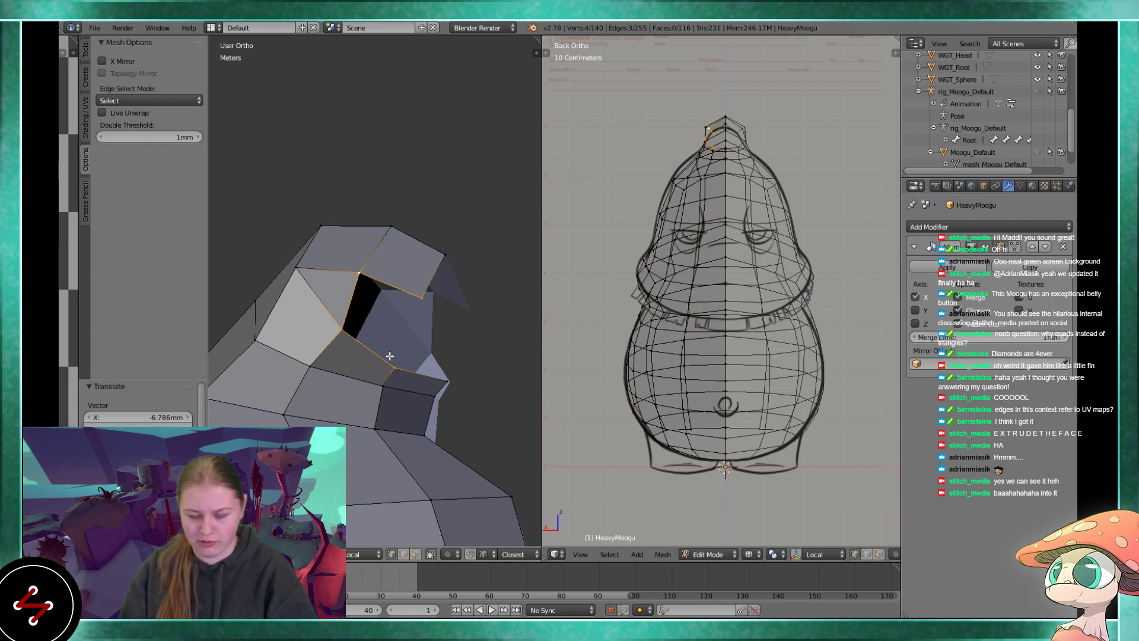
key(f)
key(a)
middle_drag(389, 356, 421, 322)
right_click(418, 330)
key(x)
click(419, 338)
- Try extending the strip's lower front vertex down towards the lower rim and selecting the gap's border, and undo the extension
right_click(424, 303)
key(e)
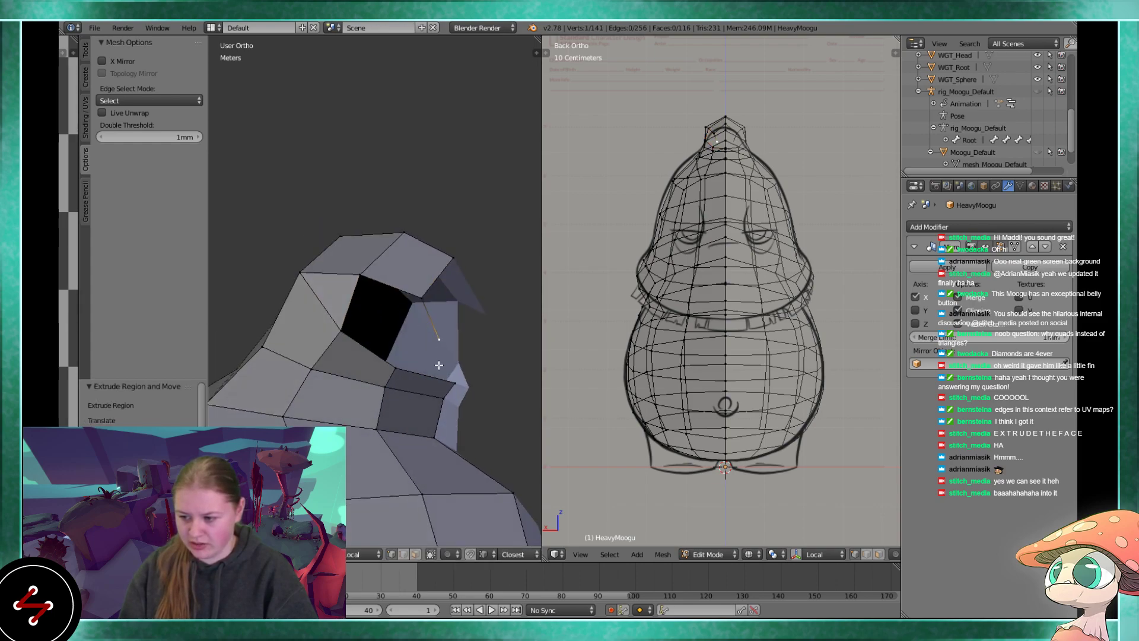
click(417, 366)
key(a)
scroll(419, 337, up, 2)
alt+right_click(419, 338)
alt+shift+right_click(311, 214)
middle_drag(348, 265, 387, 350)
shift+right_click(422, 337)
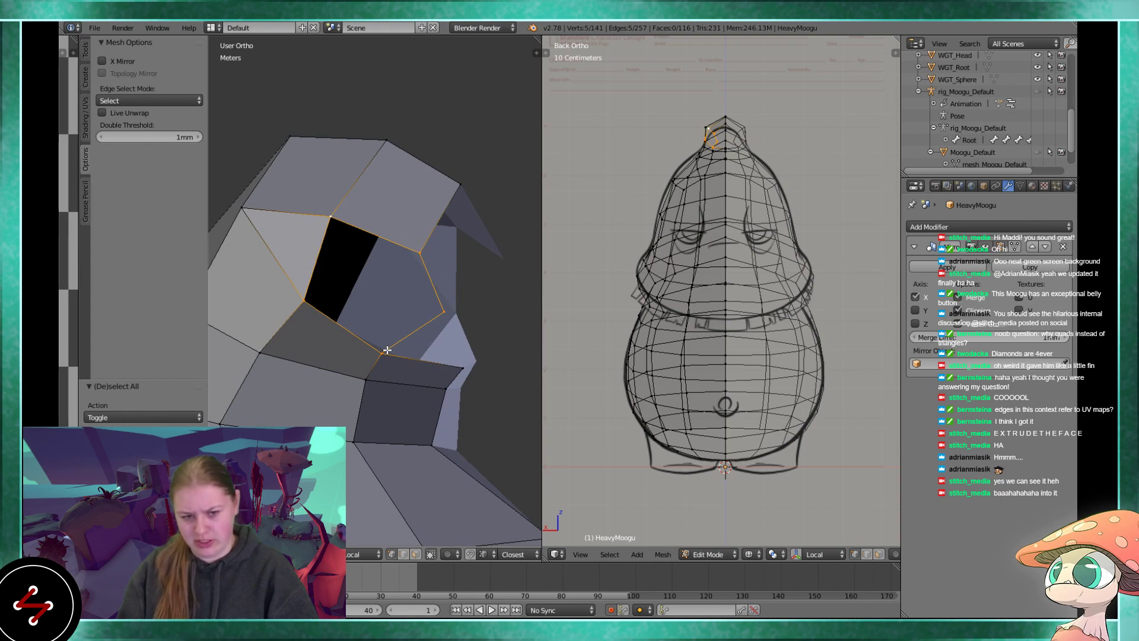
middle_drag(387, 350, 403, 352)
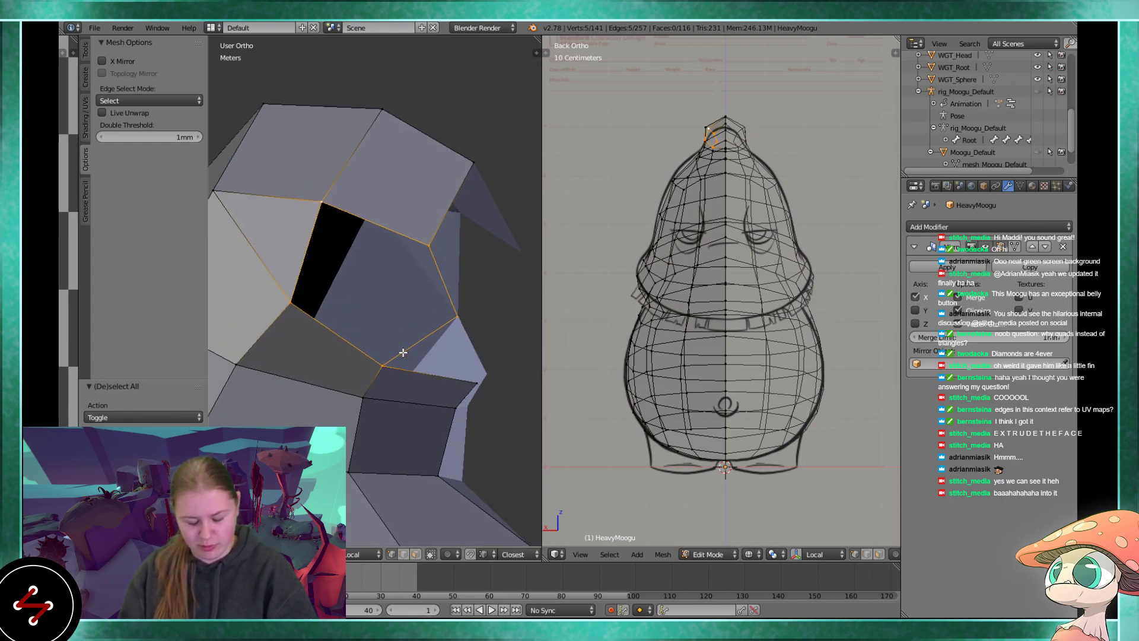
key(a)
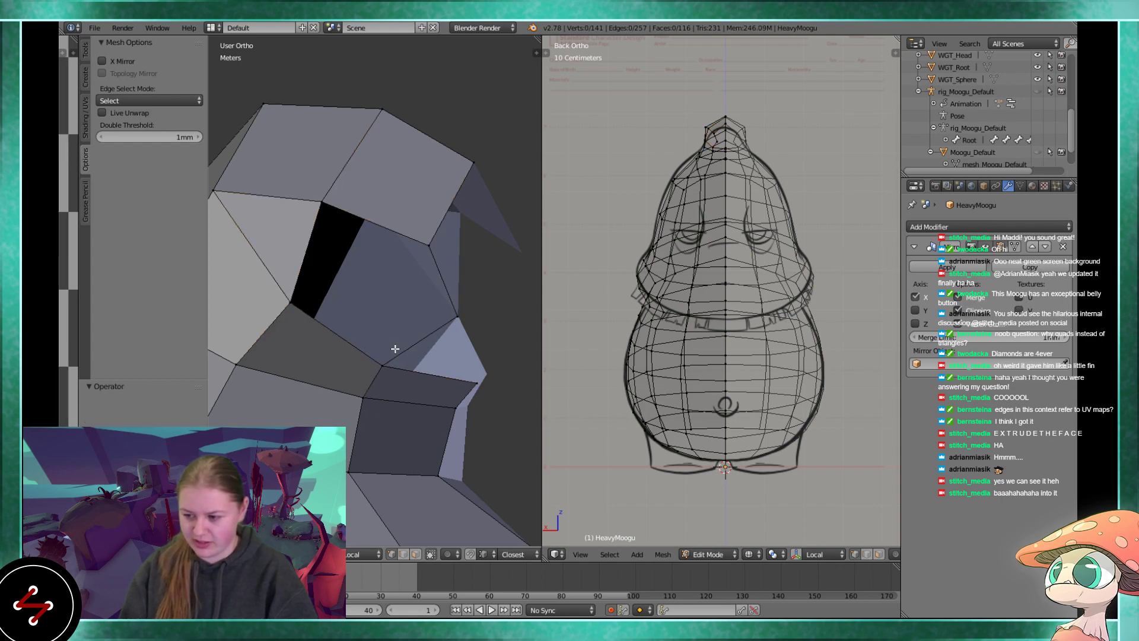
key(ctrl+z)
key(ctrl+z)
key(ctrl+z)
key(ctrl+z)
- Fill the side gap below the extruded strip with a quad face between its four surrounding vertices
right_click(368, 362)
shift+right_click(429, 245)
shift+right_click(321, 203)
shift+right_click(292, 301)
key(f)
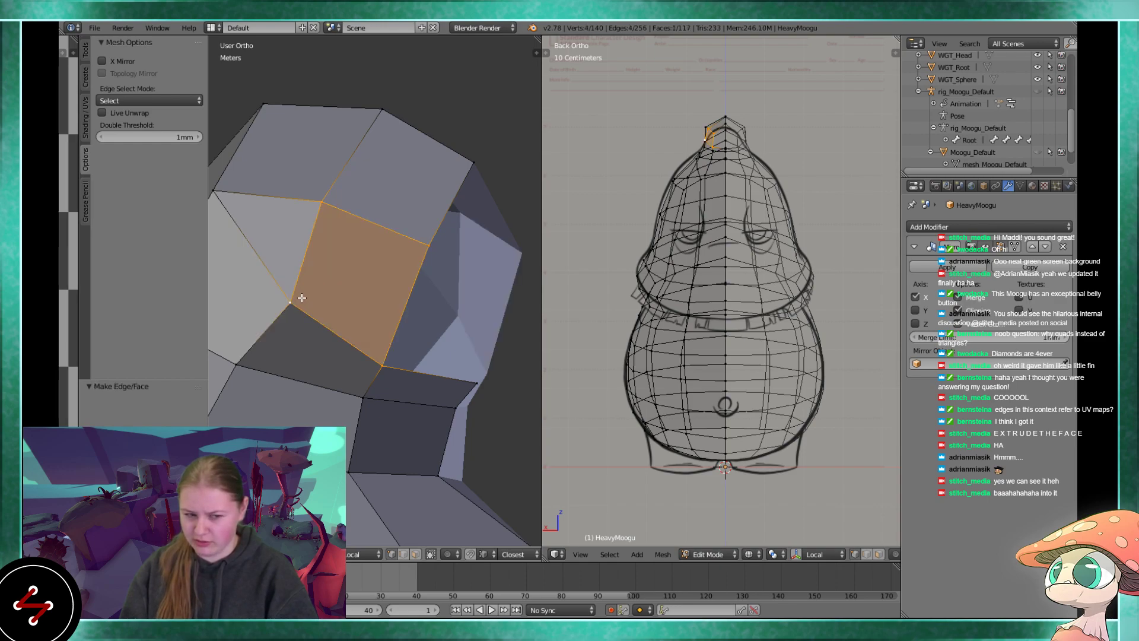
- Reposition the new side face's lower front corner and its rear corner, and check the shape in the right side view
middle_drag(299, 299, 377, 265)
right_click(382, 330)
middle_drag(382, 330, 432, 333)
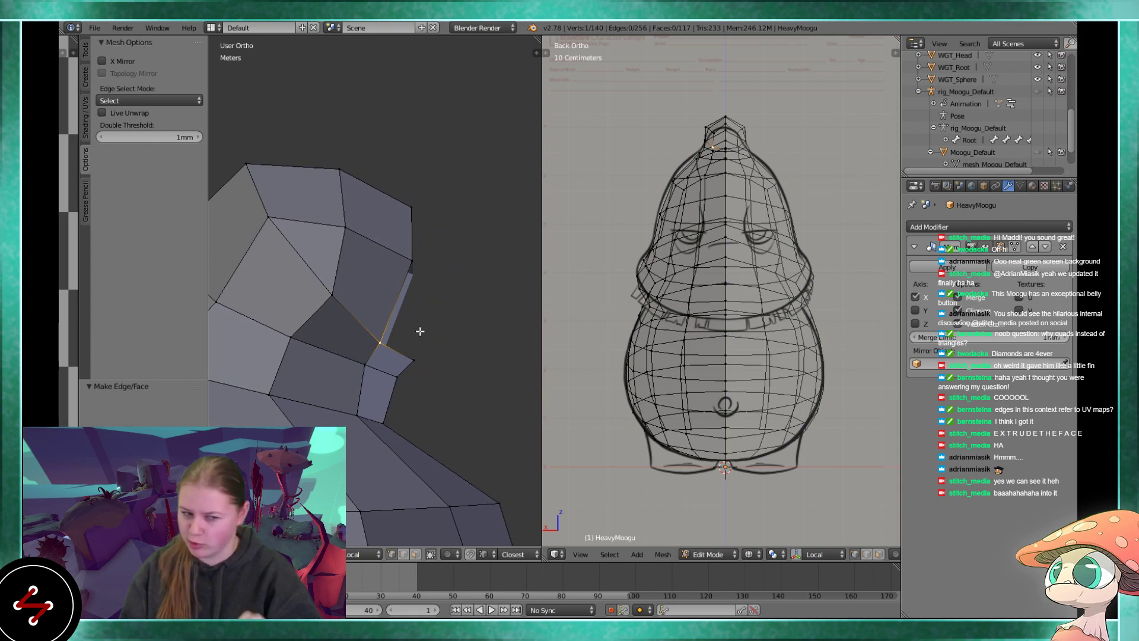
key(g)
middle_drag(378, 327, 323, 331)
click(381, 311)
right_click(333, 298)
key(g)
click(318, 289)
key(KP_3)
scroll(380, 315, down, 2)
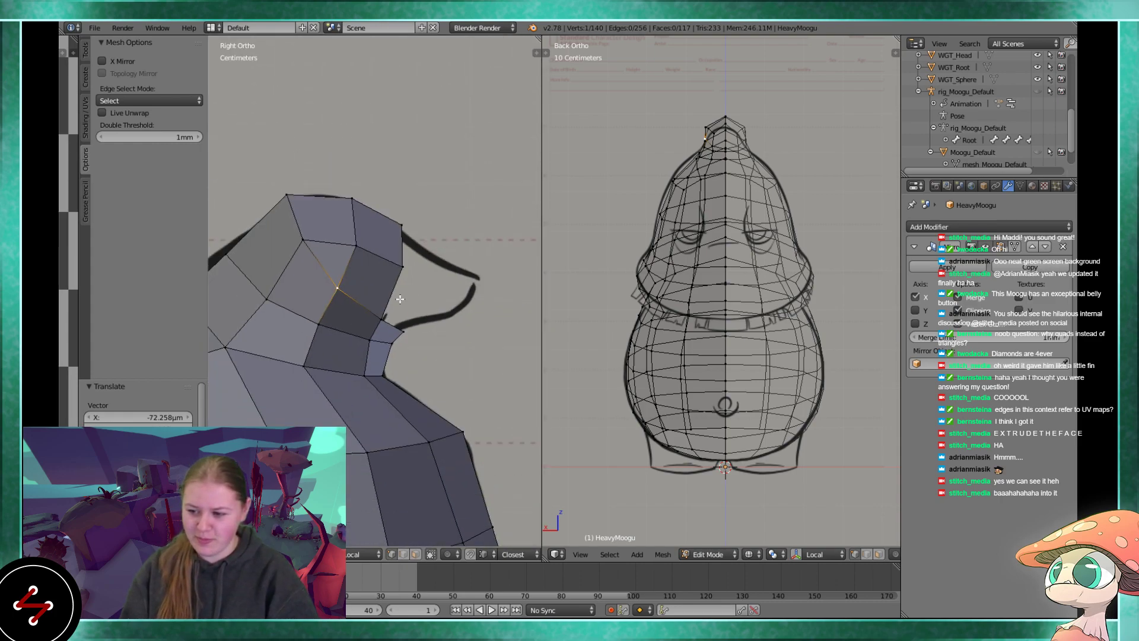
scroll(356, 325, down, 2)
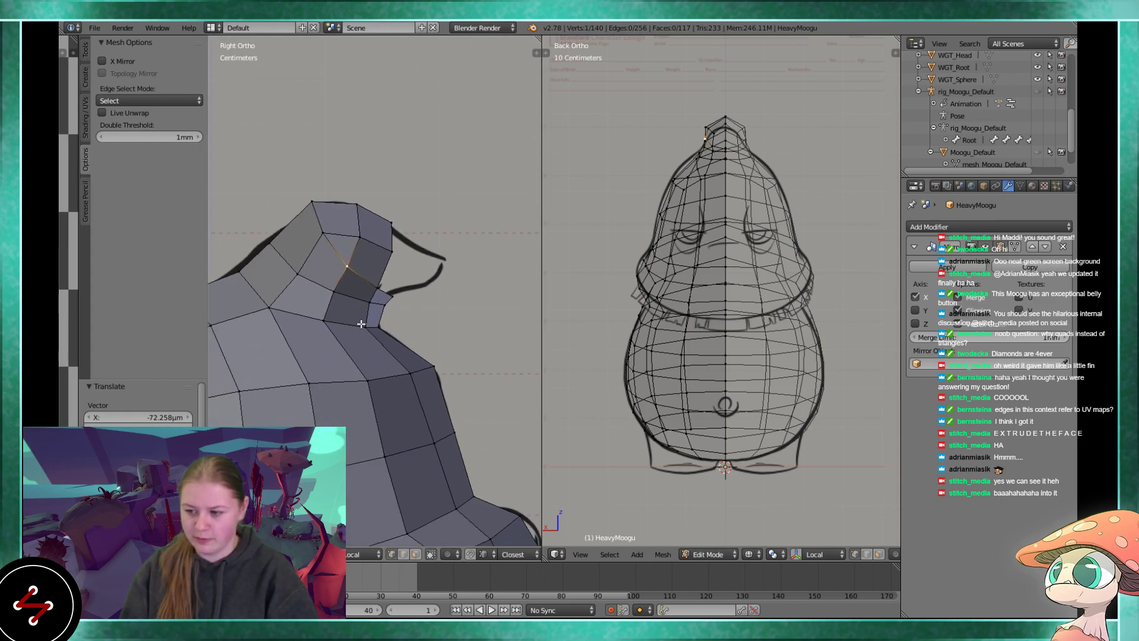
scroll(347, 286, up, 2)
key(ctrl+r)
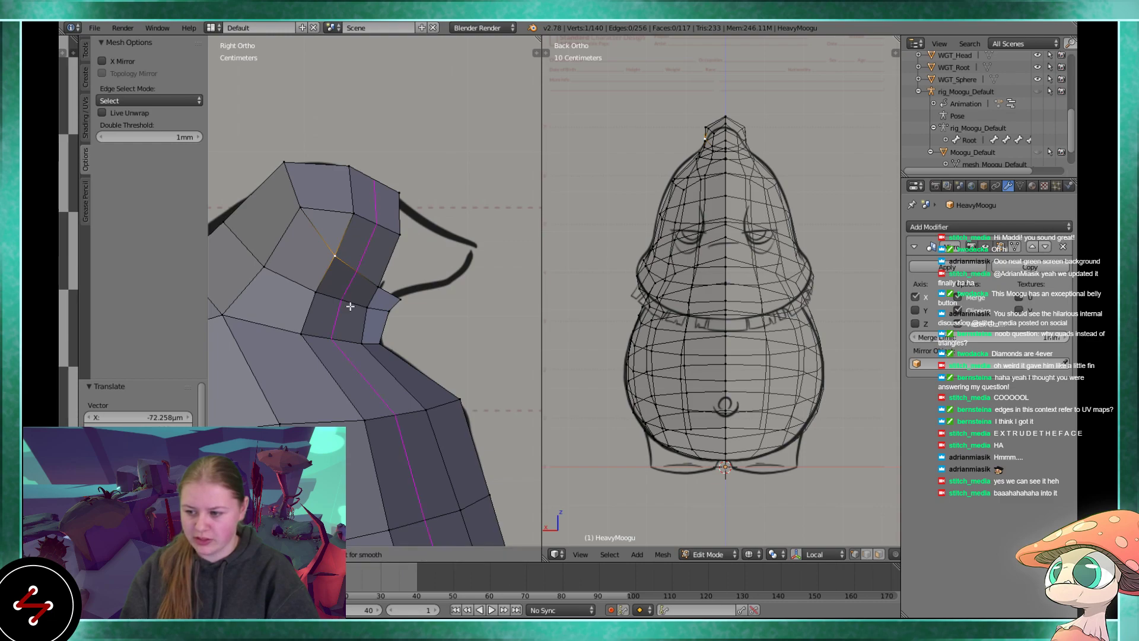
key(Escape)
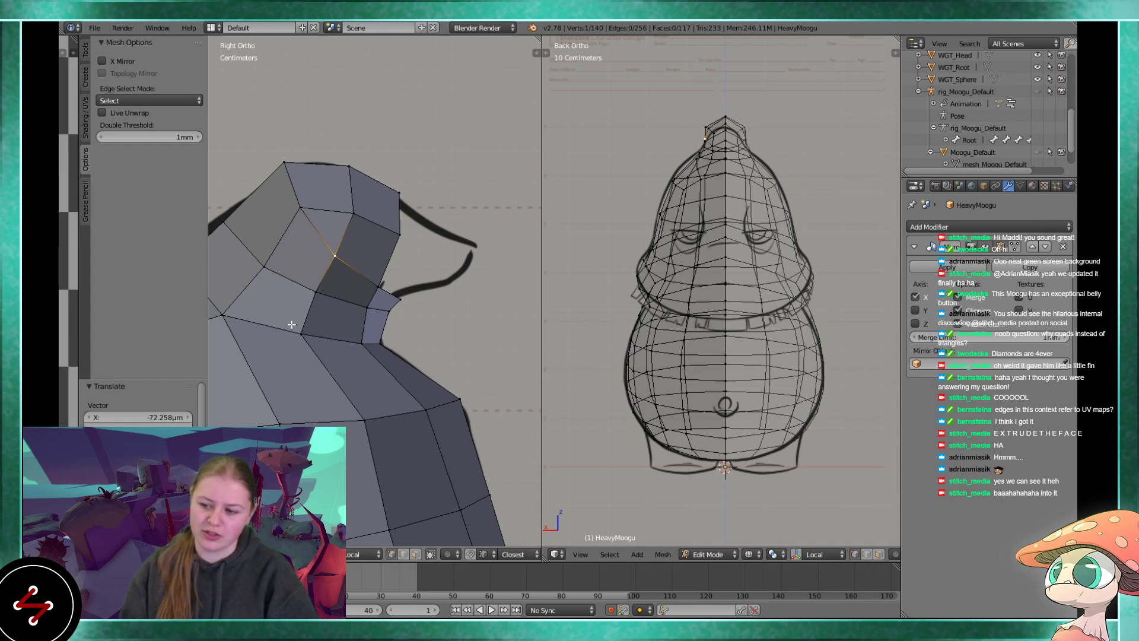
- Move the vertex behind the side faces slightly upward, and shift the three-vertex edge at the tip's bend down and back
shift+middle_drag(279, 335, 340, 333)
right_click(311, 263)
key(g)
click(321, 243)
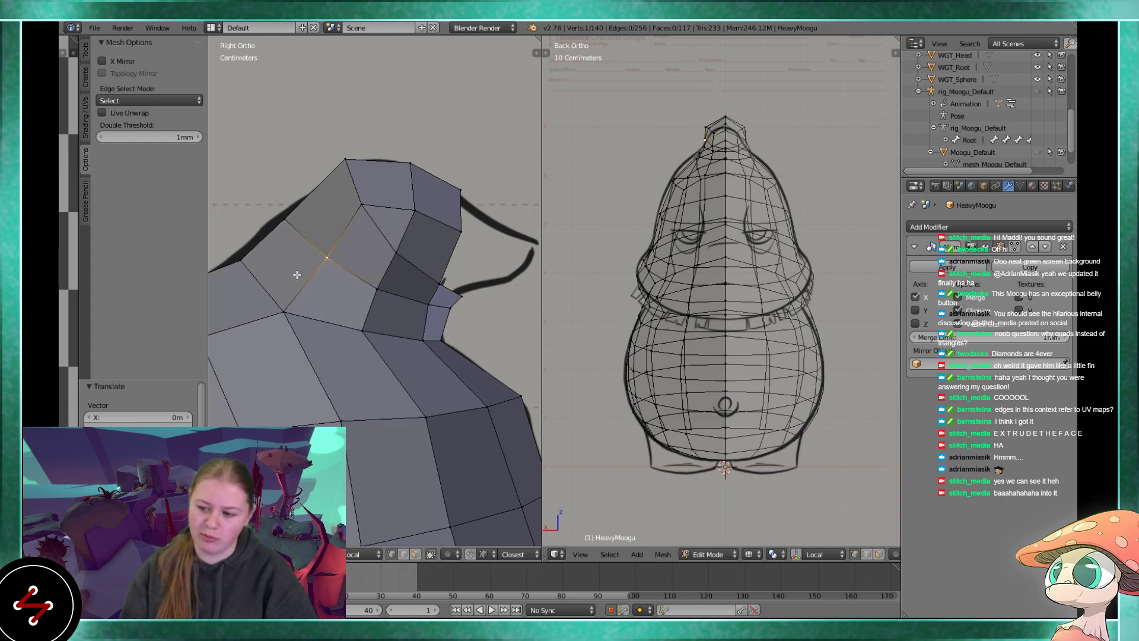
right_click(346, 169)
shift+right_click(362, 206)
shift+right_click(389, 254)
key(g)
click(353, 205)
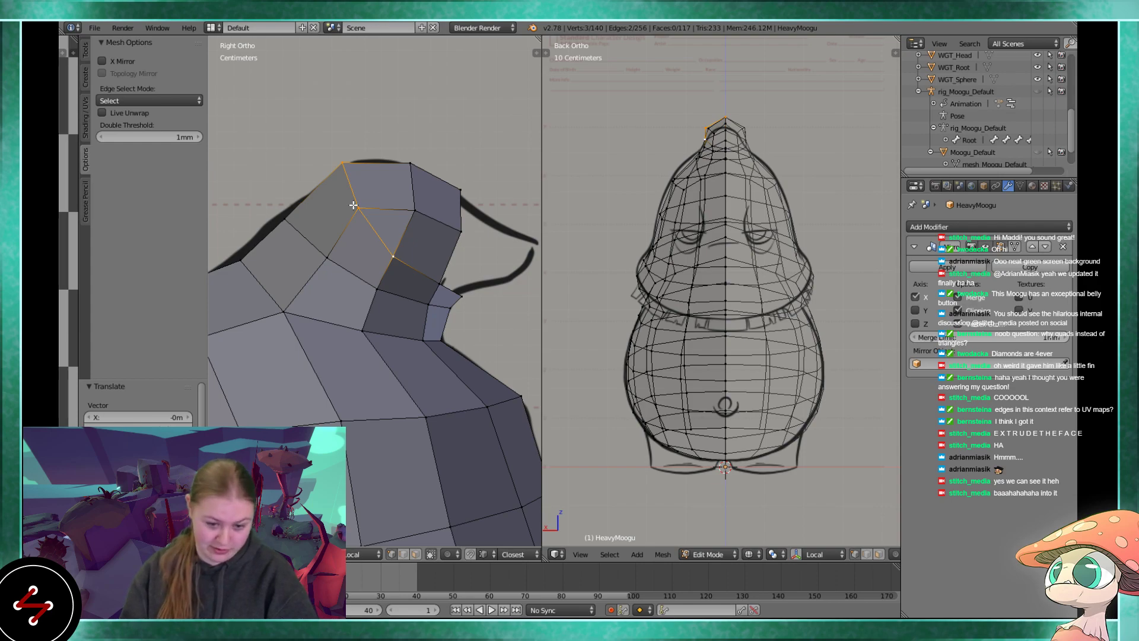
- Move the lowest vertex of the bend's edge upward, at the rear corner of the filled side face
shift+middle_drag(448, 295, 375, 288)
scroll(376, 288, up, 2)
right_click(292, 246)
key(g)
click(301, 220)
shift+middle_drag(290, 269, 316, 337)
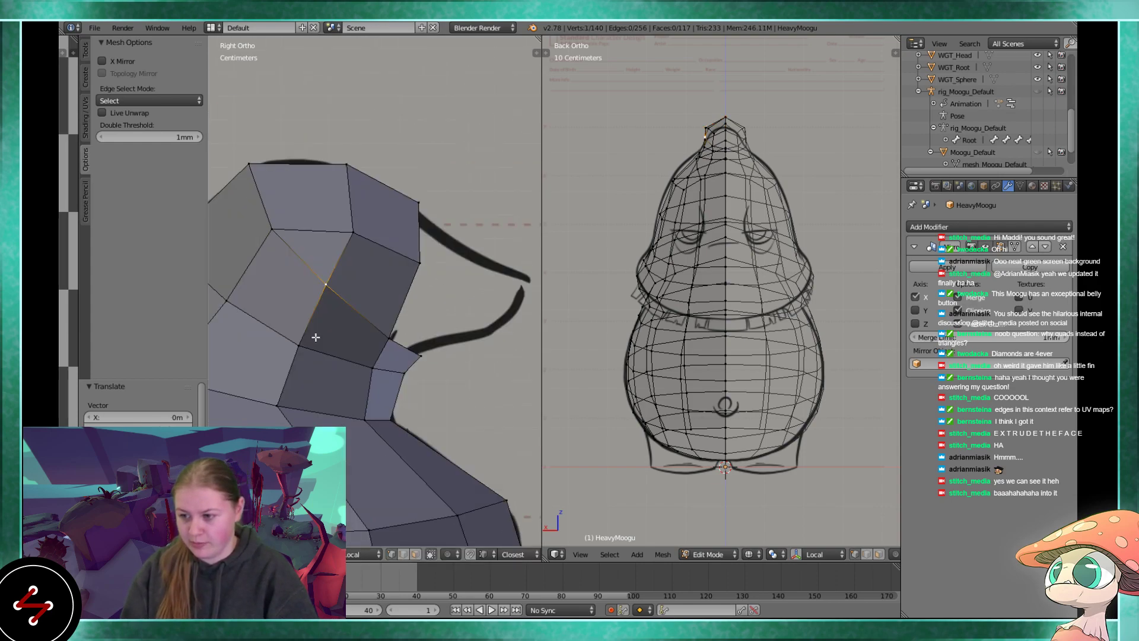
scroll(379, 302, down, 1)
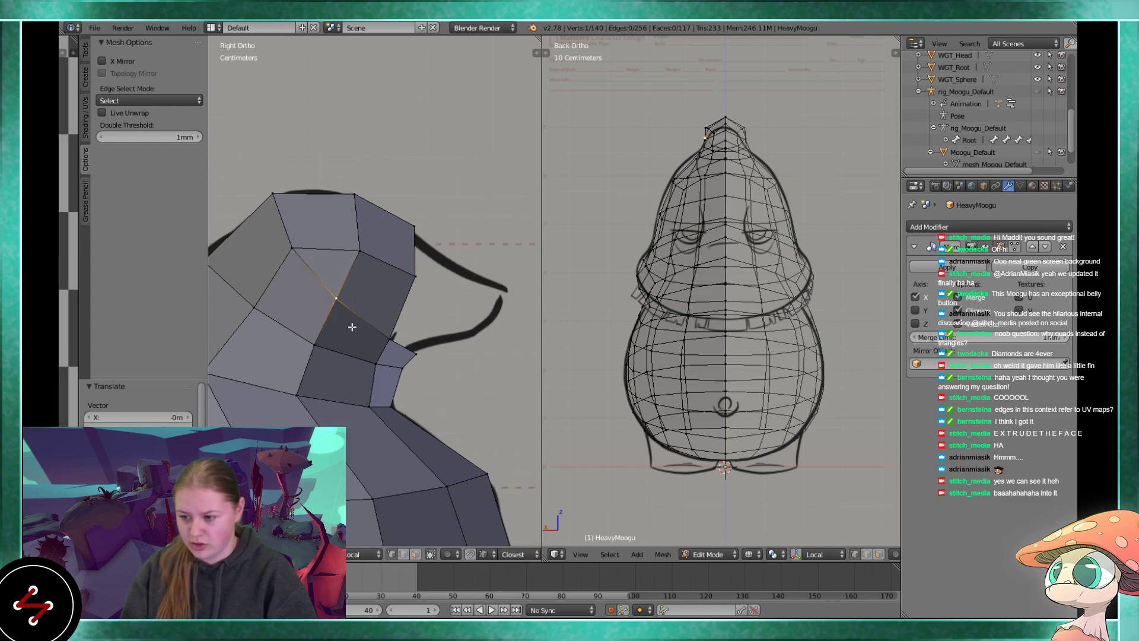
scroll(425, 364, up, 2)
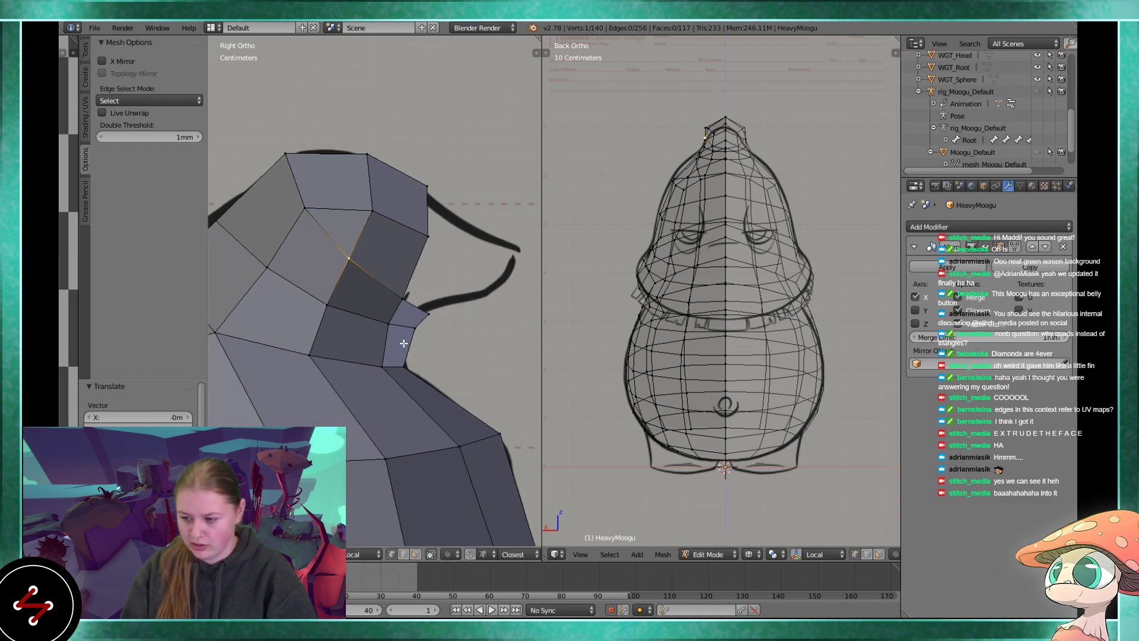
- Edge-slide the short front edge across the lower neck faces with a factor of about -0.218
right_click(403, 344)
shift+right_click(403, 343)
key(g)
key(g)
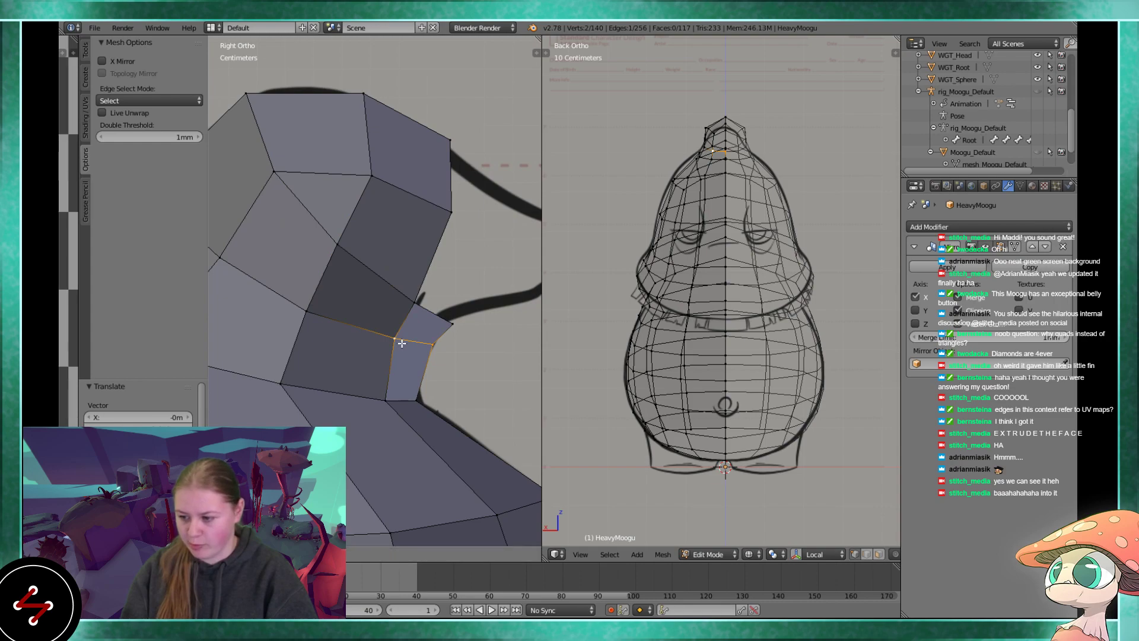
click(414, 348)
- Extrude the lower vertex of the upper strip's front edge forward and down, and fill a quad face to the lower front rim
shift+middle_drag(414, 349, 351, 381)
right_click(391, 357)
shift+right_click(352, 327)
shift+right_click(379, 258)
right_click(395, 252)
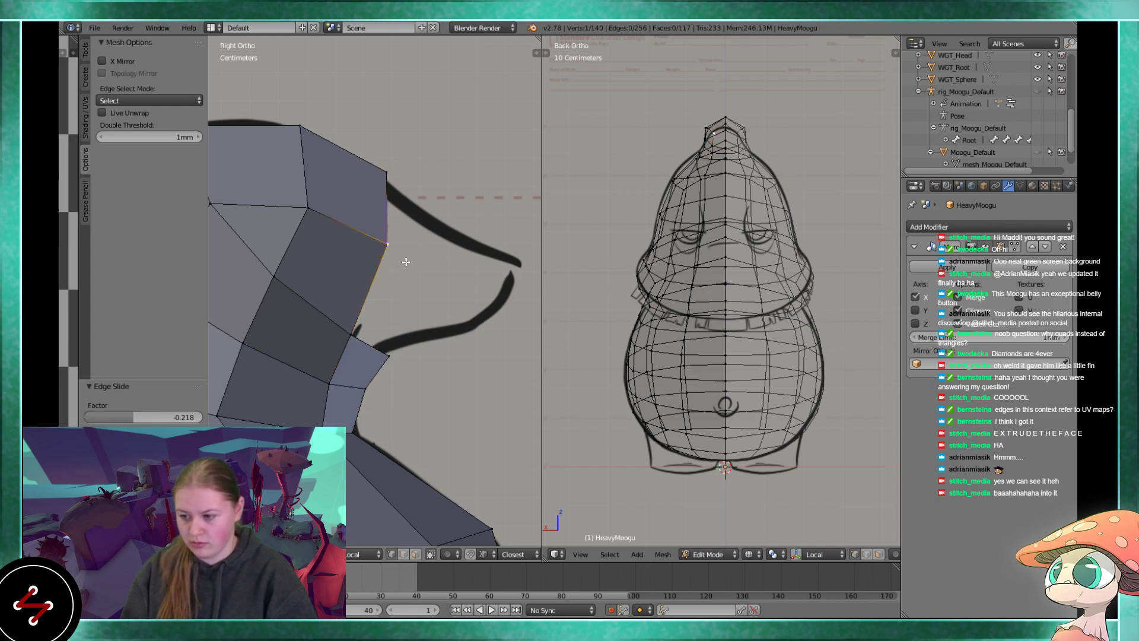
key(e)
click(460, 294)
shift+right_click(352, 335)
shift+right_click(386, 242)
key(f)
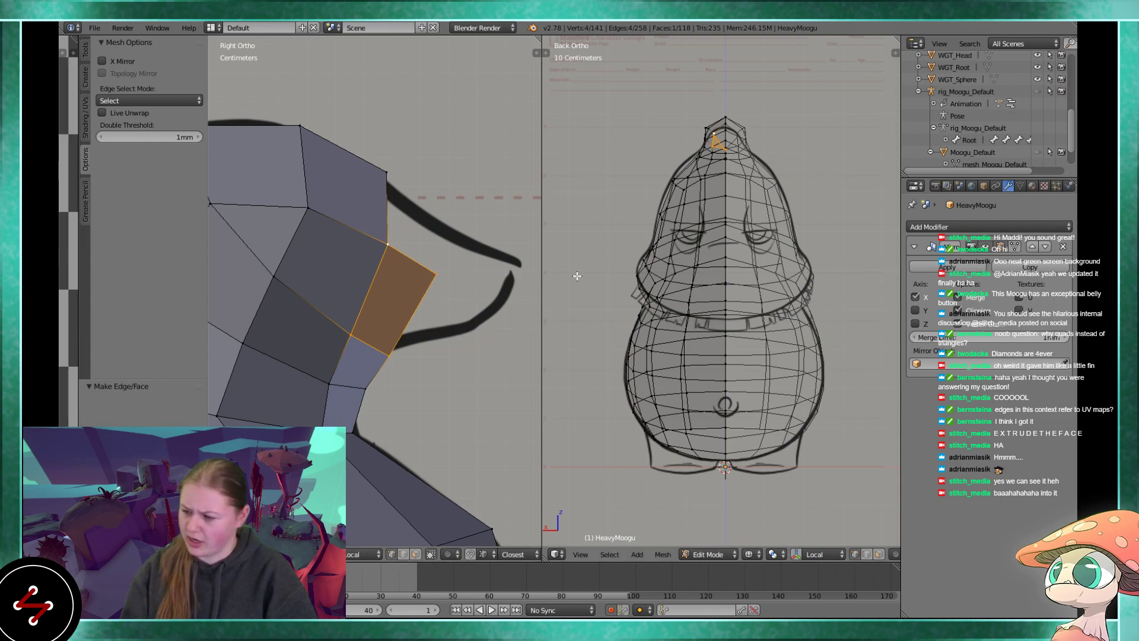
- Move the corner vertex between the side faces and the new front quad by about 5.5 mm in X, and restore solid shading
scroll(559, 280, up, 3)
middle_drag(689, 367, 722, 433)
scroll(723, 433, up, 3)
middle_drag(653, 388, 686, 407)
right_click(704, 323)
mouse_move(688, 355)
middle_down()
mouse_move(671, 358)
mouse_move(735, 333)
mouse_move(782, 295)
middle_up()
key(g)
click(676, 355)
key(z)
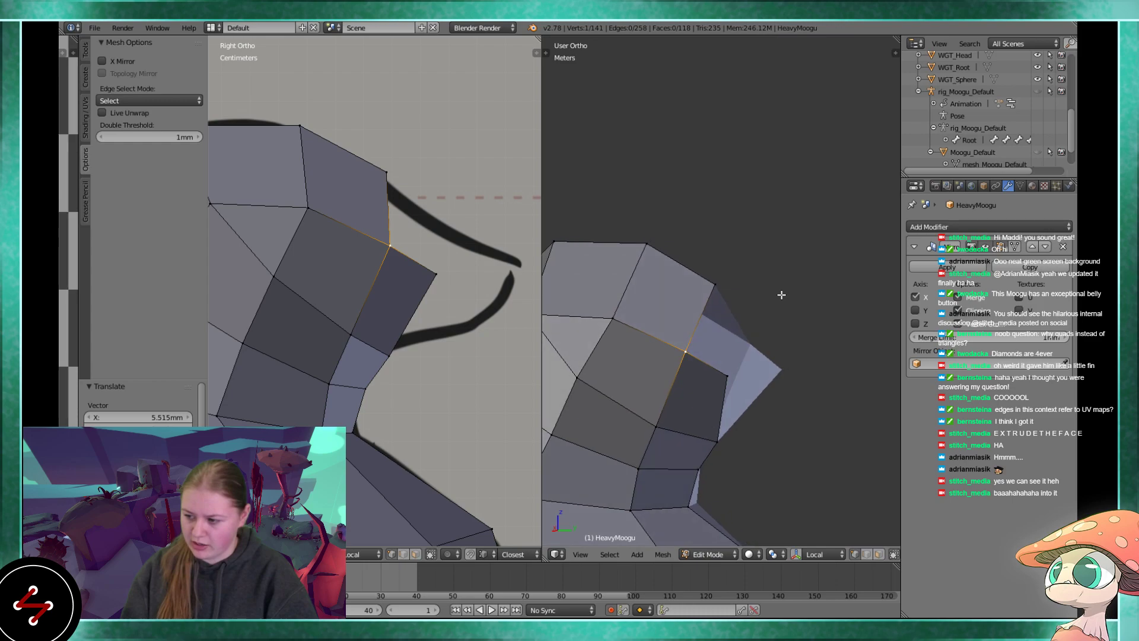
- Delete the outermost vertex of the newly filled front quad, removing the faces attached to it
mouse_move(730, 409)
middle_down()
mouse_move(679, 422)
mouse_move(669, 445)
mouse_move(702, 394)
mouse_move(740, 393)
middle_up()
right_click(741, 403)
right_click(715, 339)
key(x)
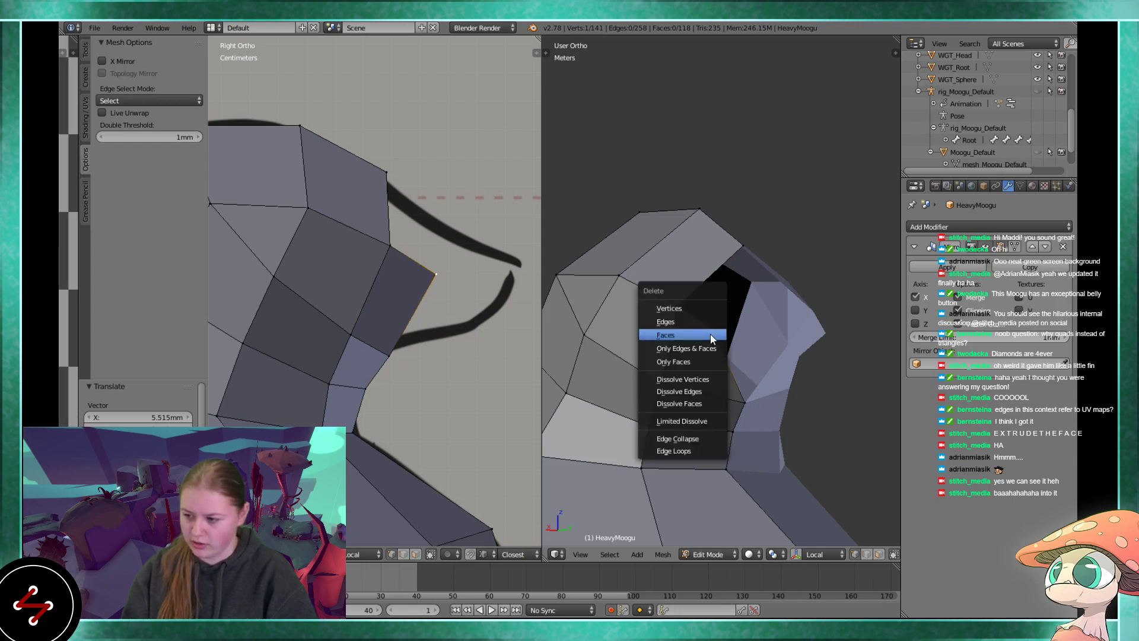
click(684, 300)
- Extrude the side faces' front edge forward into a new quad, and scale the new edge by about 0.778 and again by 0.872
middle_drag(682, 313, 688, 374)
right_click(676, 304)
shift+right_click(654, 371)
key(e)
click(747, 414)
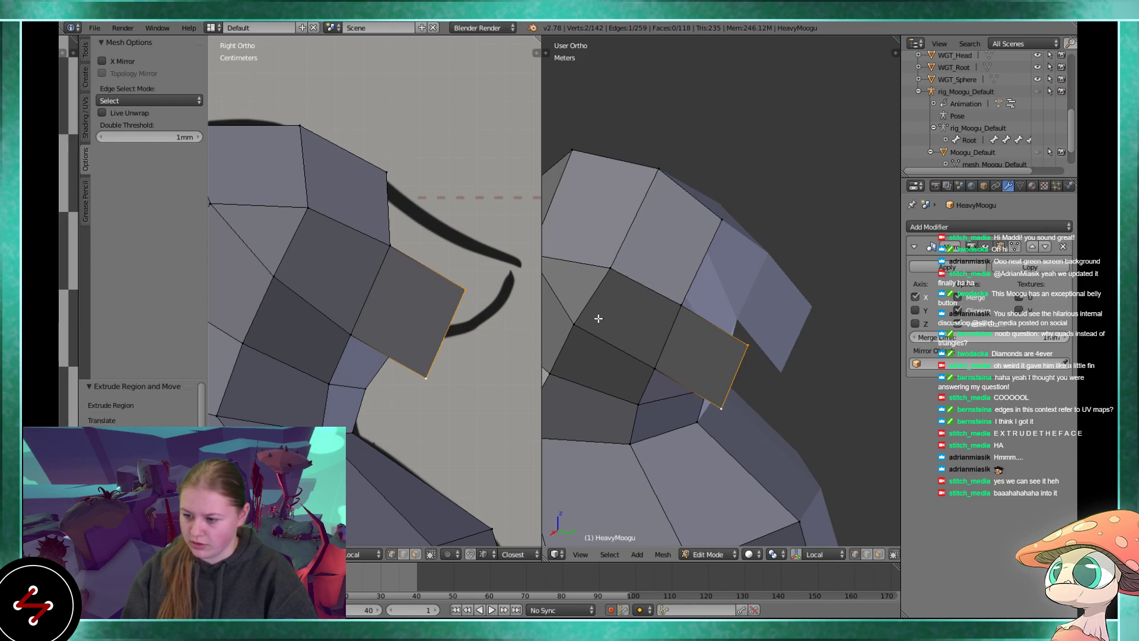
key(s)
click(473, 253)
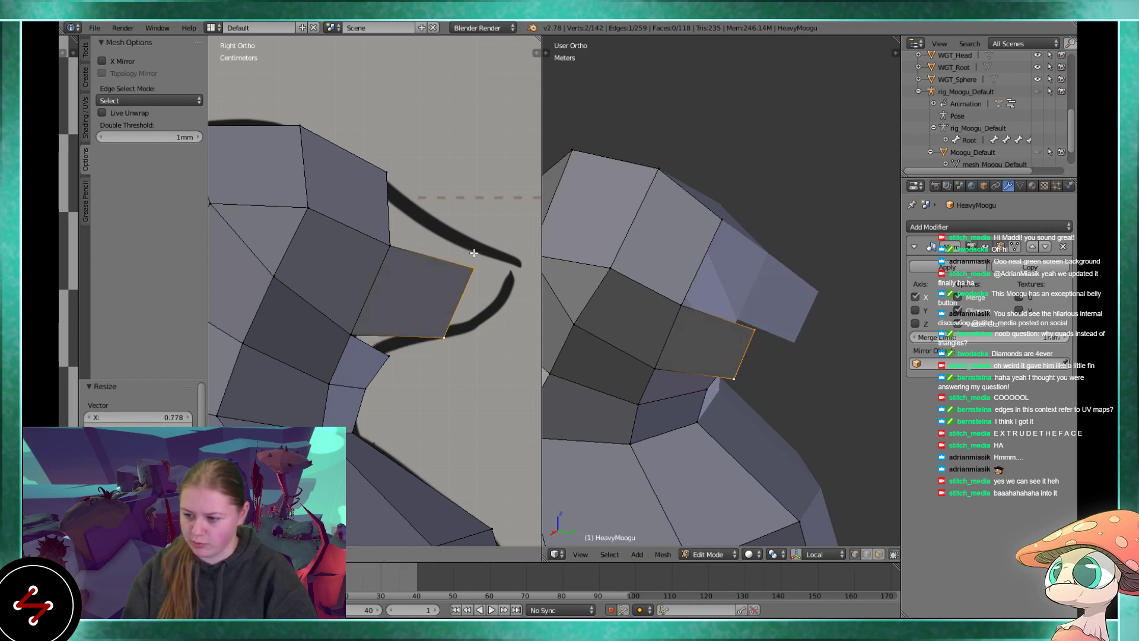
key(s)
click(448, 244)
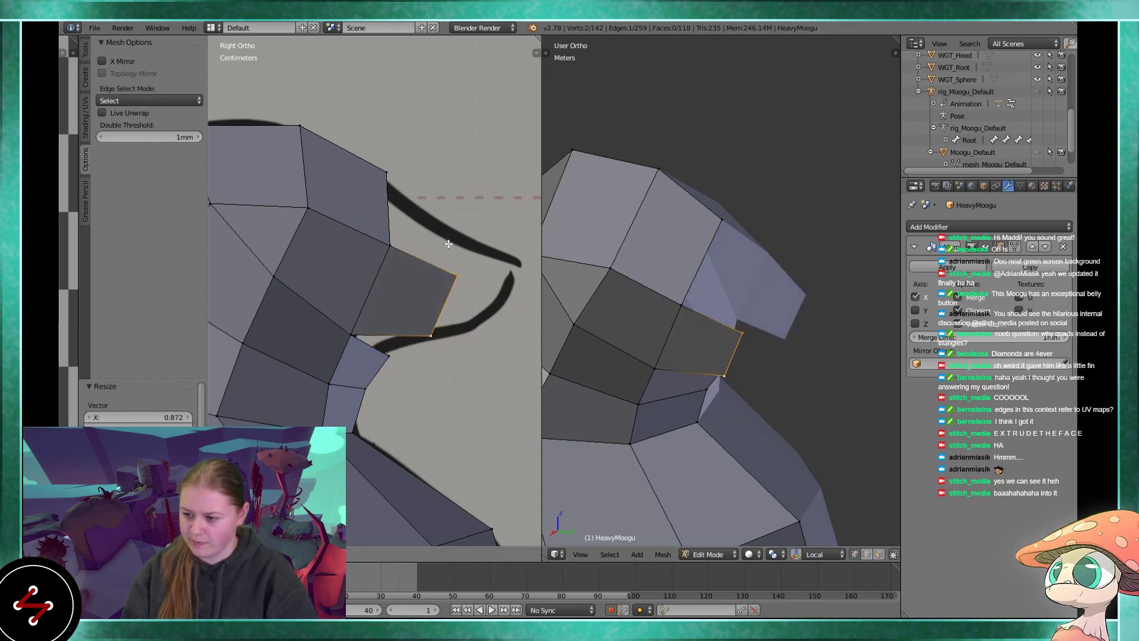
click(448, 244)
- Inspect the extended tip on the whole body from an angle and in the side and back views
middle_drag(685, 379, 659, 379)
scroll(633, 323, down, 7)
key(Tab)
scroll(660, 378, down, 5)
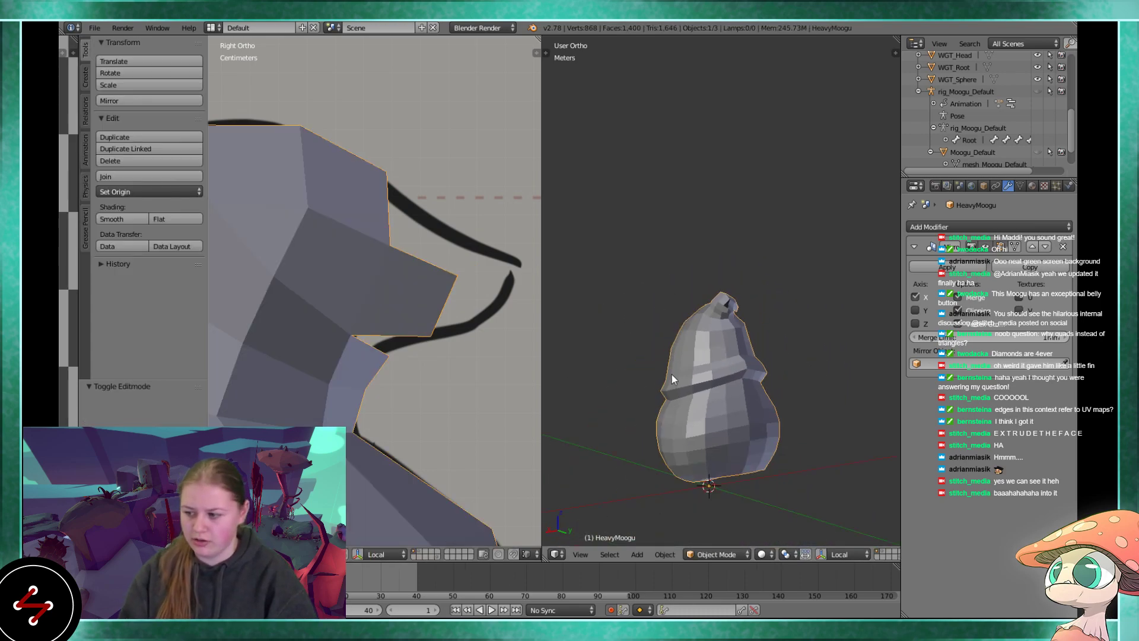
middle_drag(672, 375, 672, 374)
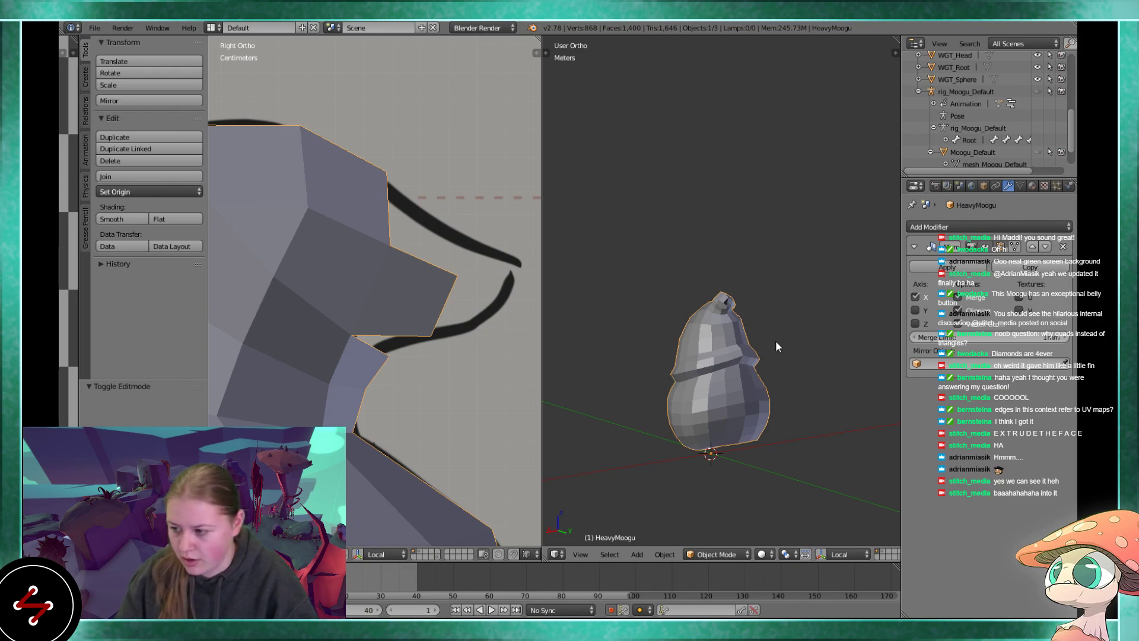
key(KP_3)
scroll(746, 334, up, 5)
scroll(742, 334, up, 1)
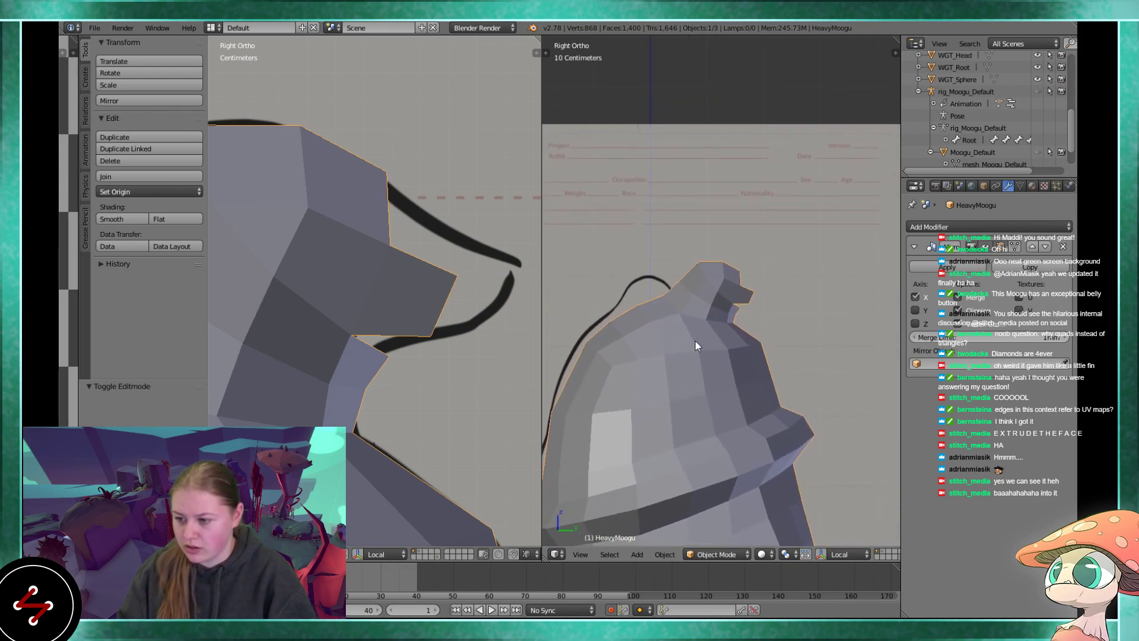
key(Tab)
scroll(769, 322, up, 3)
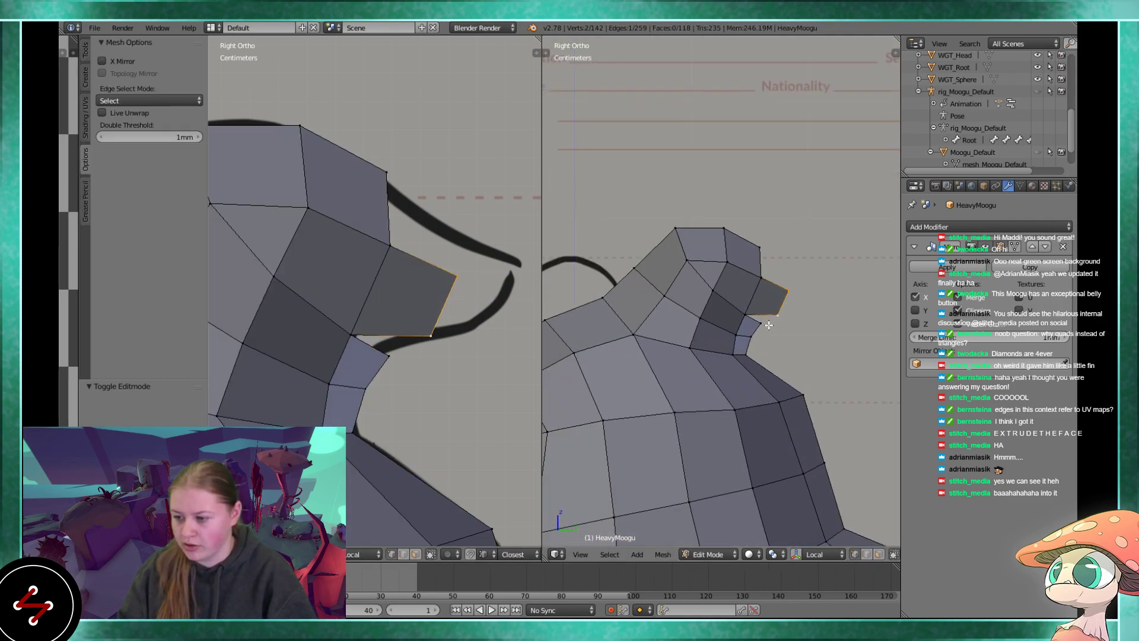
scroll(769, 325, down, 2)
scroll(738, 322, down, 1)
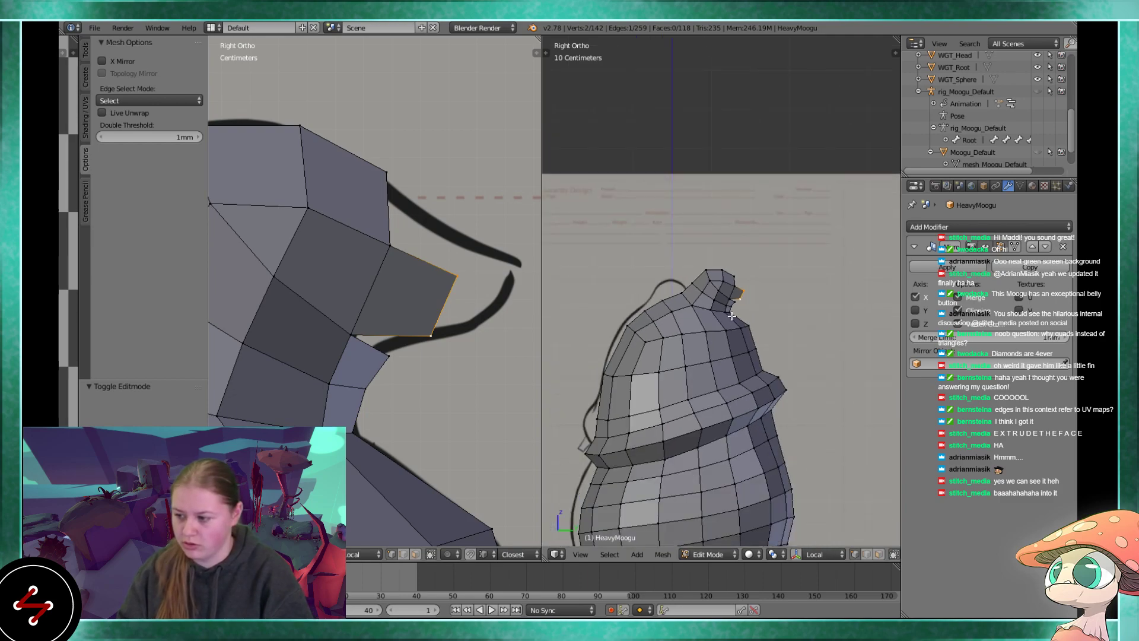
key(ctrl+KP_1)
scroll(437, 310, up, 3)
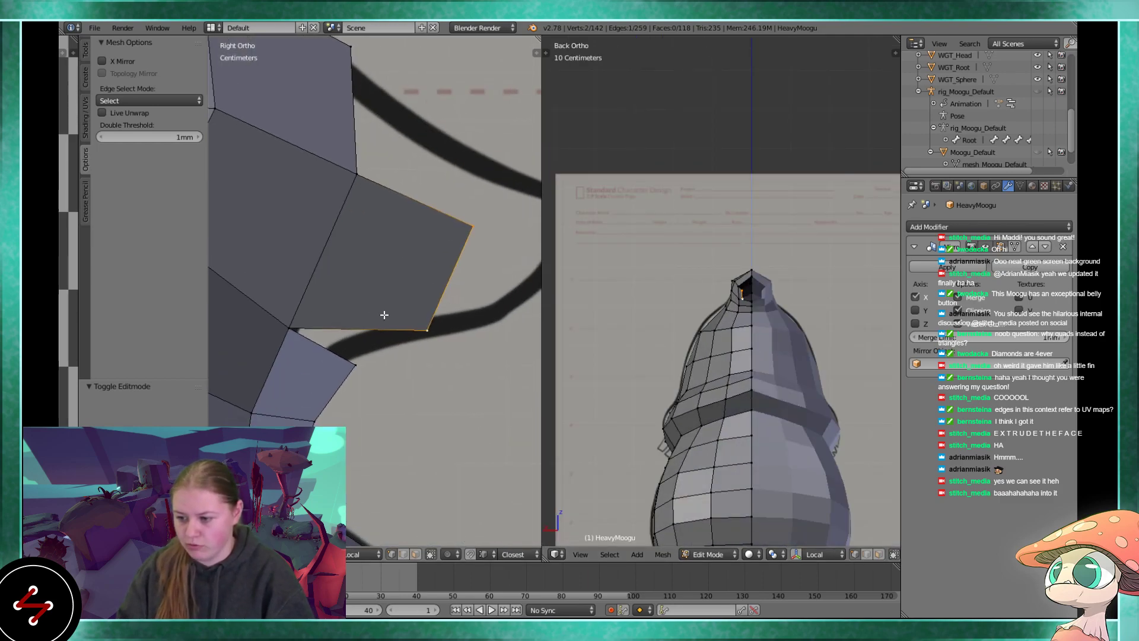
scroll(384, 314, down, 2)
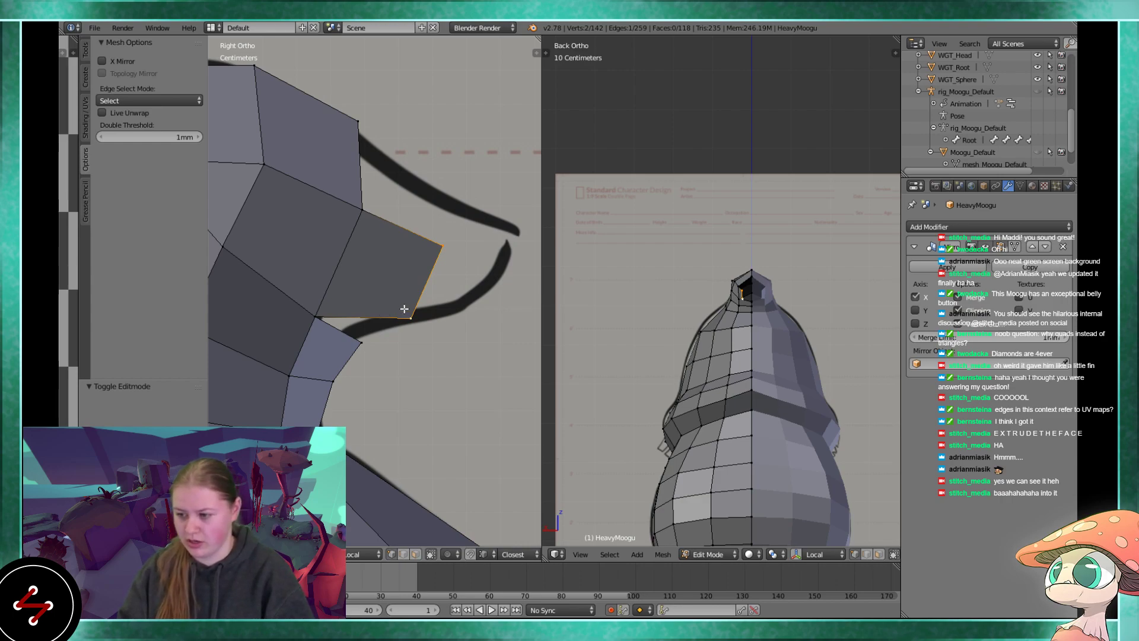
- Extrude the strip's front edge forward to the end of the reference tip, and move the new edge onto the mirror centreline
key(e)
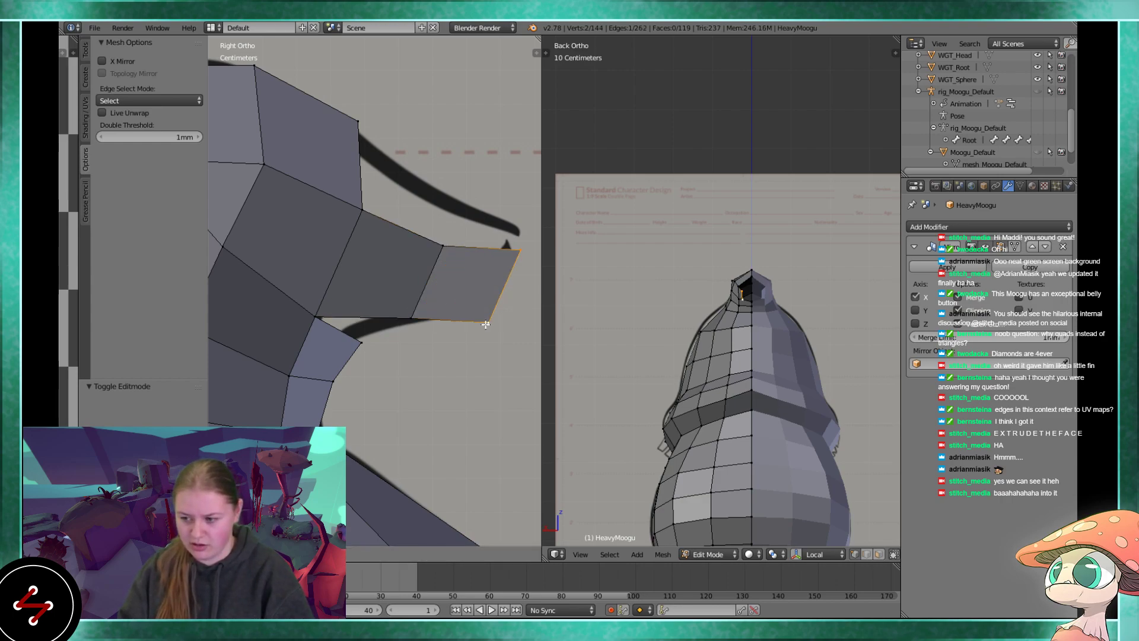
click(505, 314)
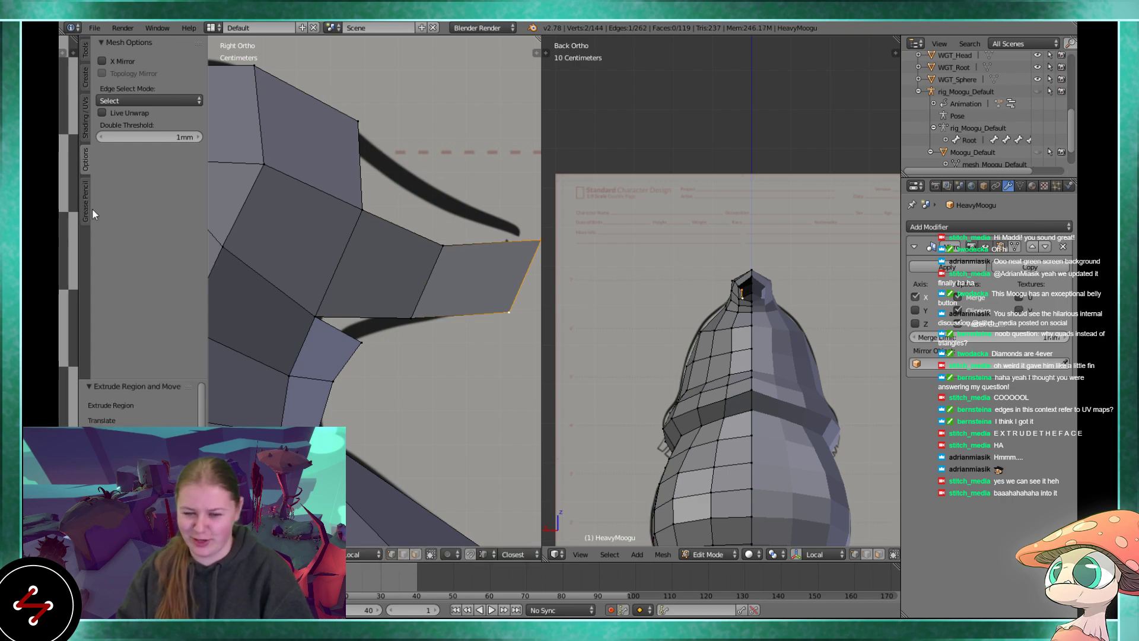
scroll(535, 317, down, 1)
scroll(717, 355, up, 5)
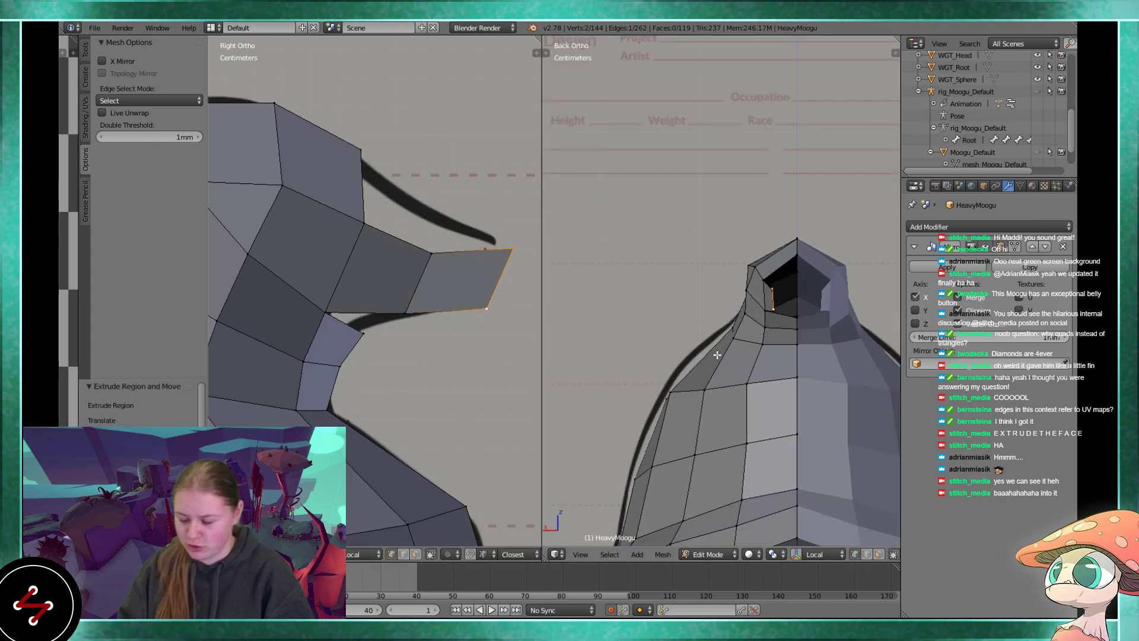
key(g)
click(780, 354)
- In the back view, move the upper vertex of the strip's middle edge outward and up, and nudge its lower vertex slightly down
scroll(781, 299, up, 4)
scroll(781, 300, up, 1)
right_click(861, 291)
shift+middle_drag(855, 332, 744, 342)
key(g)
click(751, 315)
right_click(734, 351)
key(g)
click(737, 355)
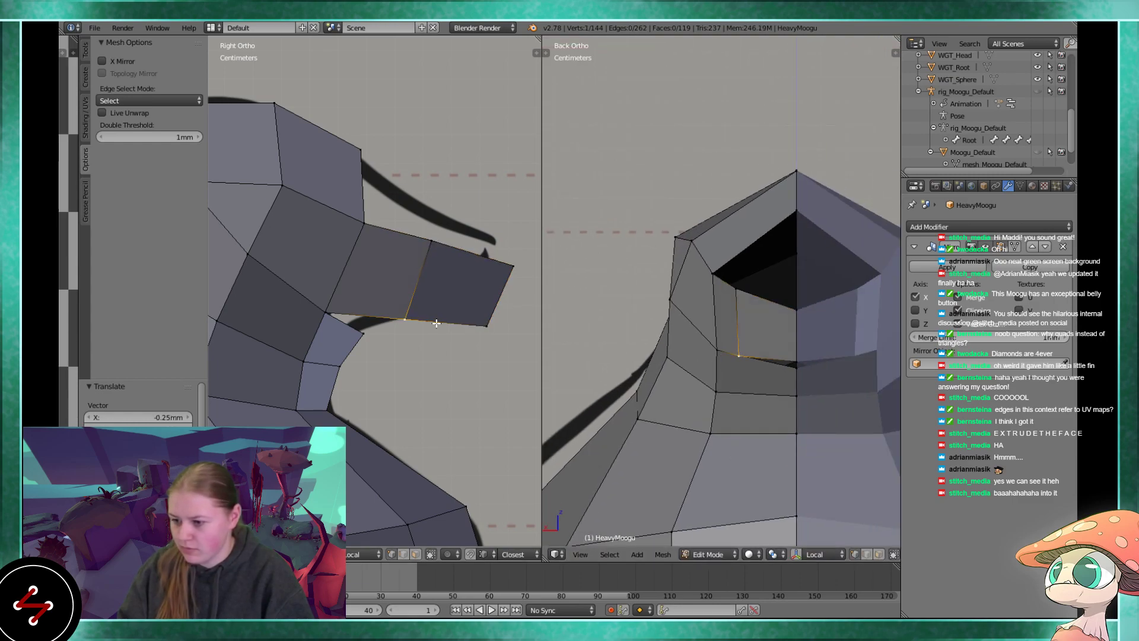
- In the side view, raise the lower vertex of the strip's middle edge toward the reference outline
key(g)
click(410, 306)
key(g)
right_click(482, 323)
key(g)
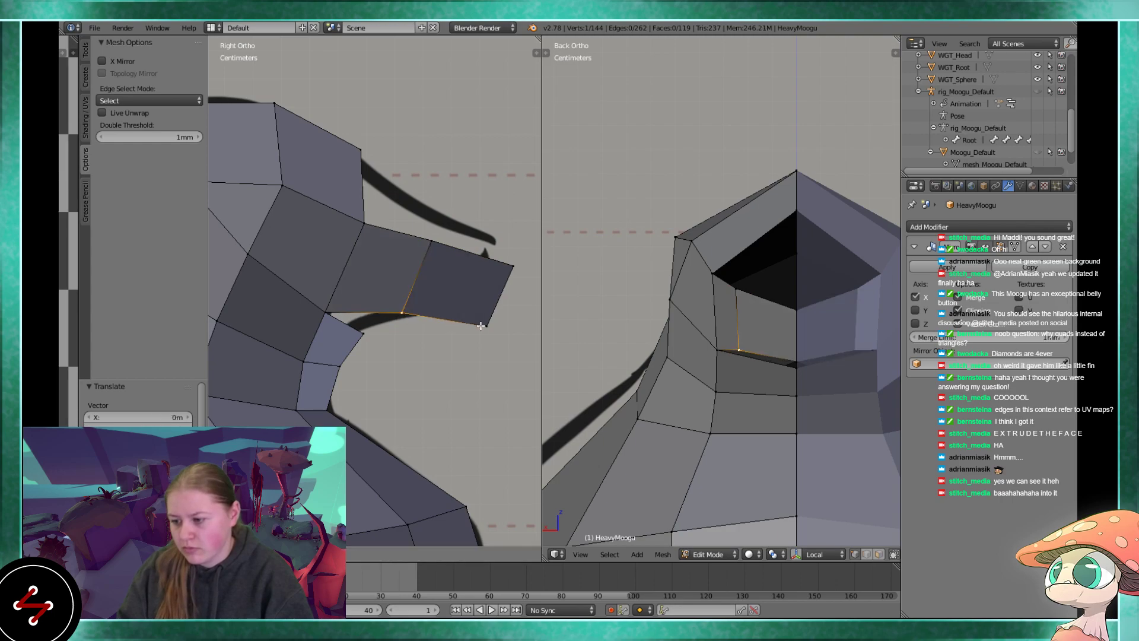
right_click(480, 322)
- Fit the tip's end vertices to the reference outline in the side view, and lower the upper vertex of the middle edge
right_click(479, 320)
key(g)
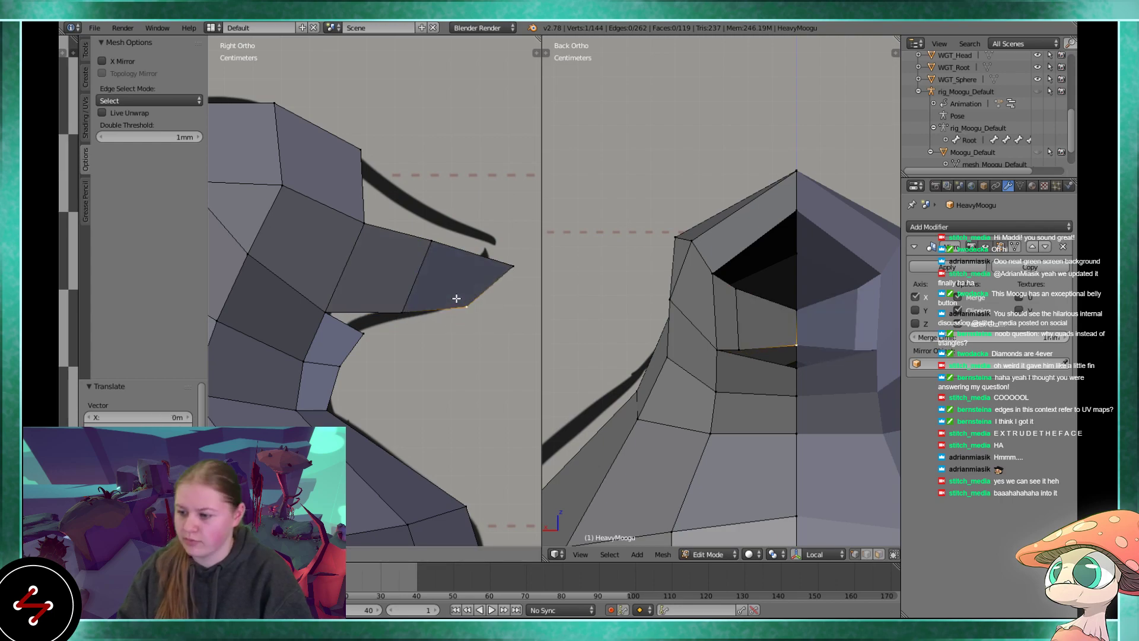
click(486, 241)
right_click(426, 245)
key(g)
click(421, 263)
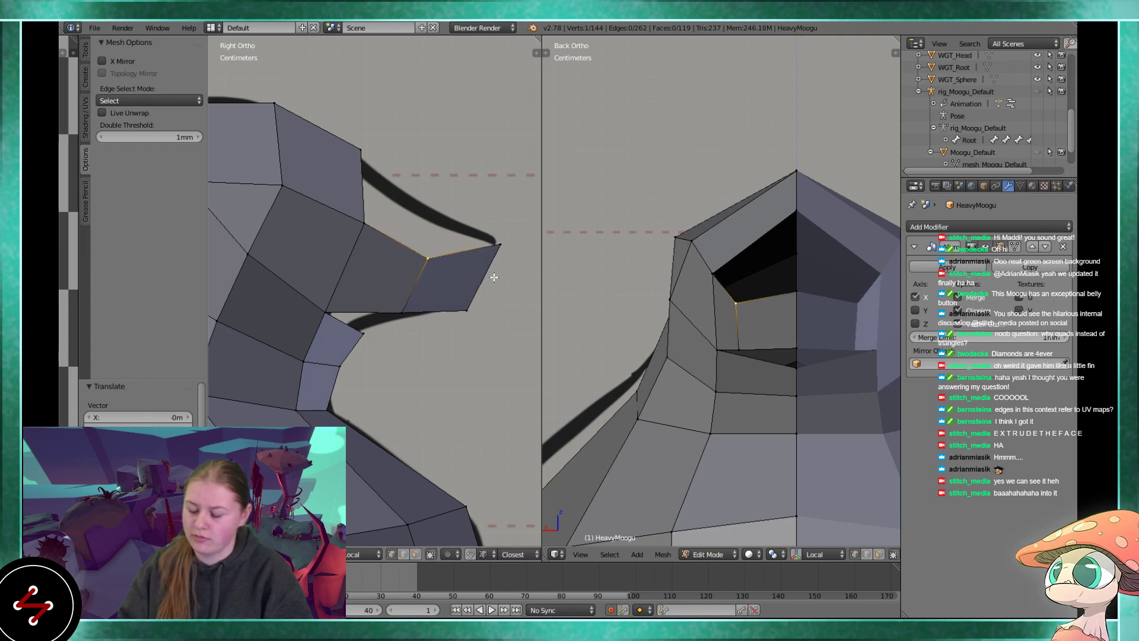
- Fill a quad face across the top of the tip's opening, and slide a vertex along its edge on the tip
mouse_move(496, 288)
middle_down()
mouse_move(394, 326)
mouse_move(432, 323)
mouse_move(480, 296)
middle_up()
shift+right_click(378, 214)
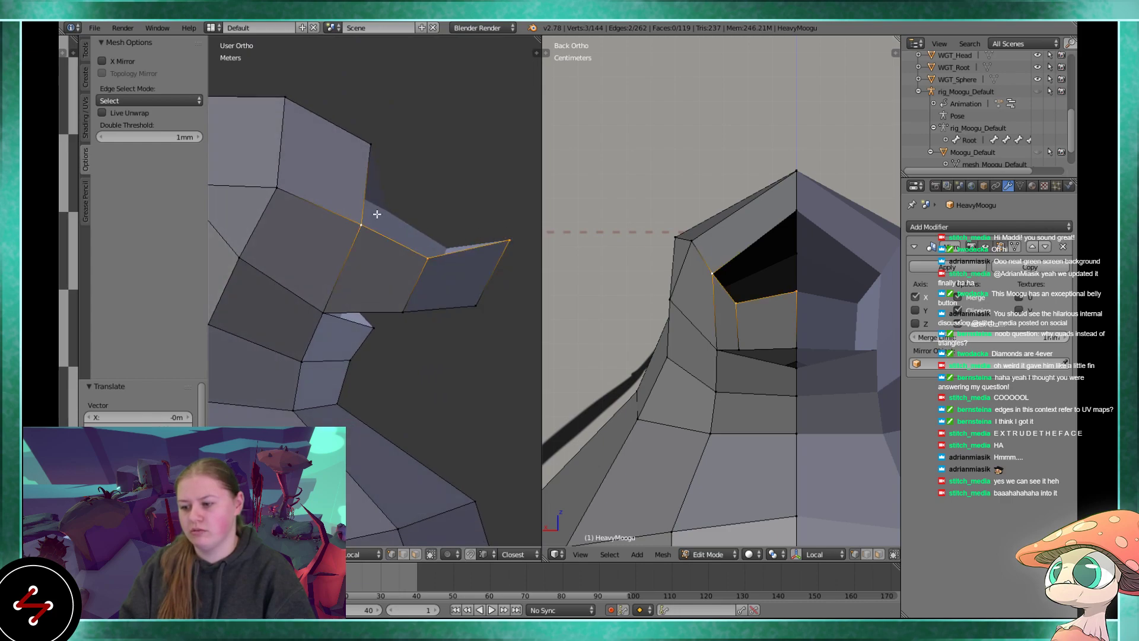
key(f)
middle_drag(445, 246, 385, 356)
key(a)
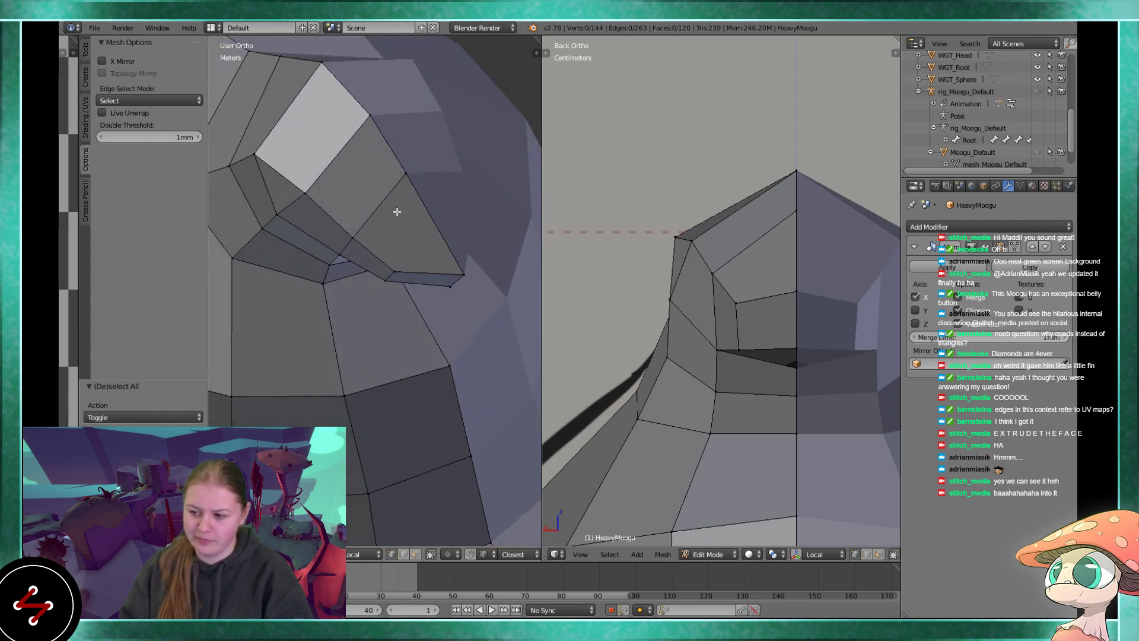
key(g)
key(g)
click(420, 179)
- Fill another face closing the gap on the underside of the tip
middle_drag(372, 244, 494, 276)
right_click(418, 267)
shift+right_click(407, 232)
shift+right_click(361, 238)
key(f)
- Slide the lower vertex of the tip's middle edge along its adjoining edge
right_click(419, 263)
scroll(428, 246, up, 2)
key(g)
key(g)
click(434, 234)
- Inspect the closed tip and the head's silhouette in object mode against the side and front references
key(Tab)
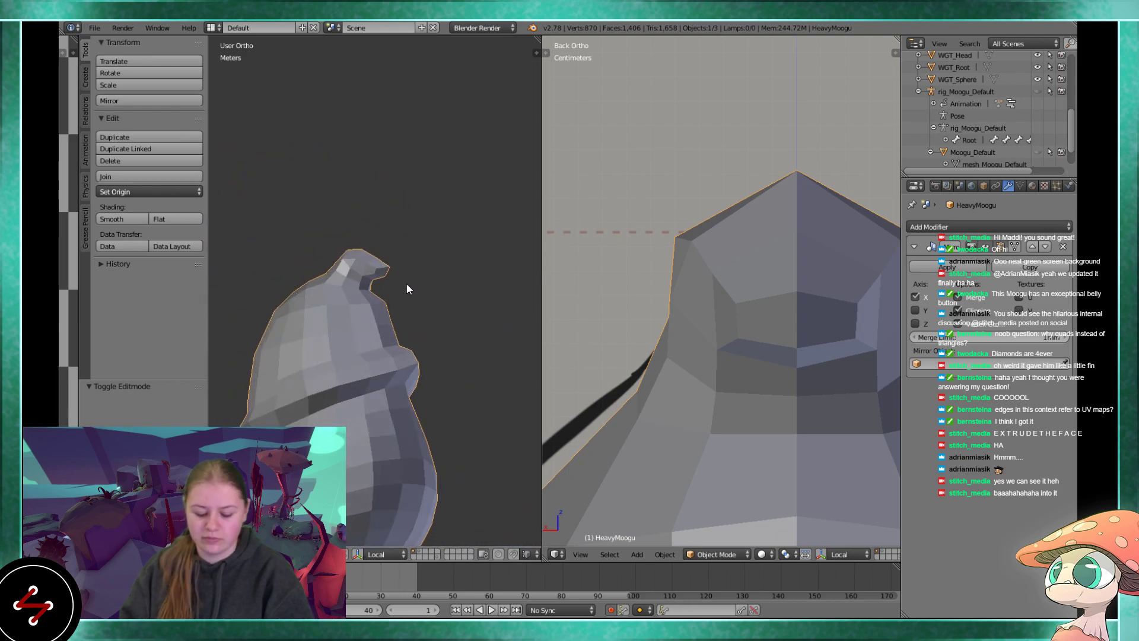
middle_drag(406, 283, 414, 272)
key(KP_3)
scroll(414, 272, up, 2)
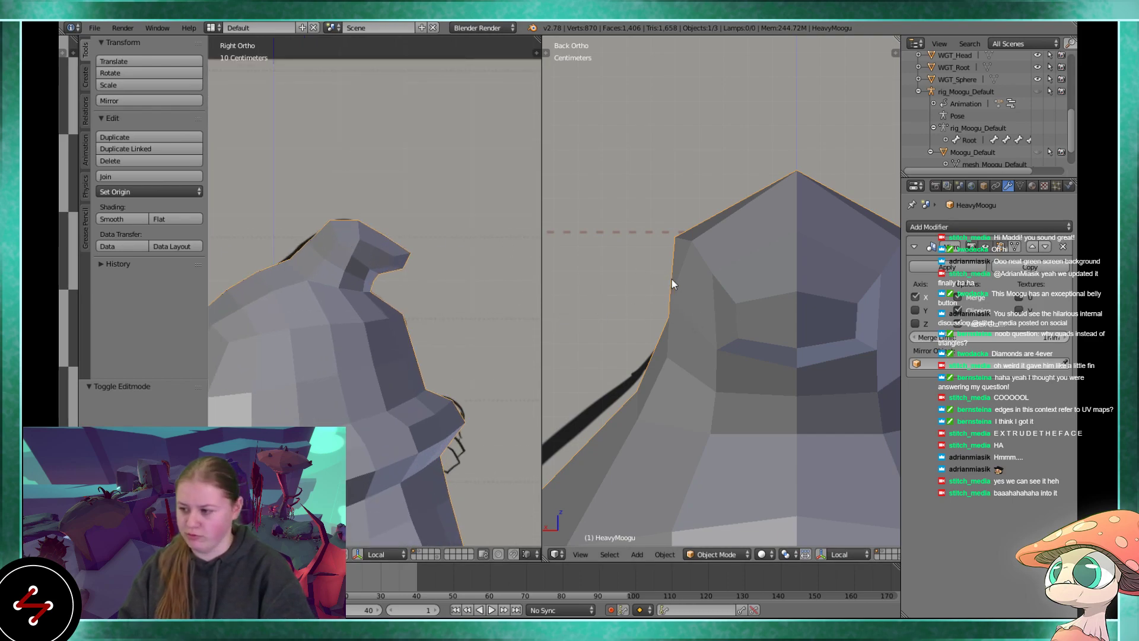
key(KP_1)
scroll(326, 269, down, 1)
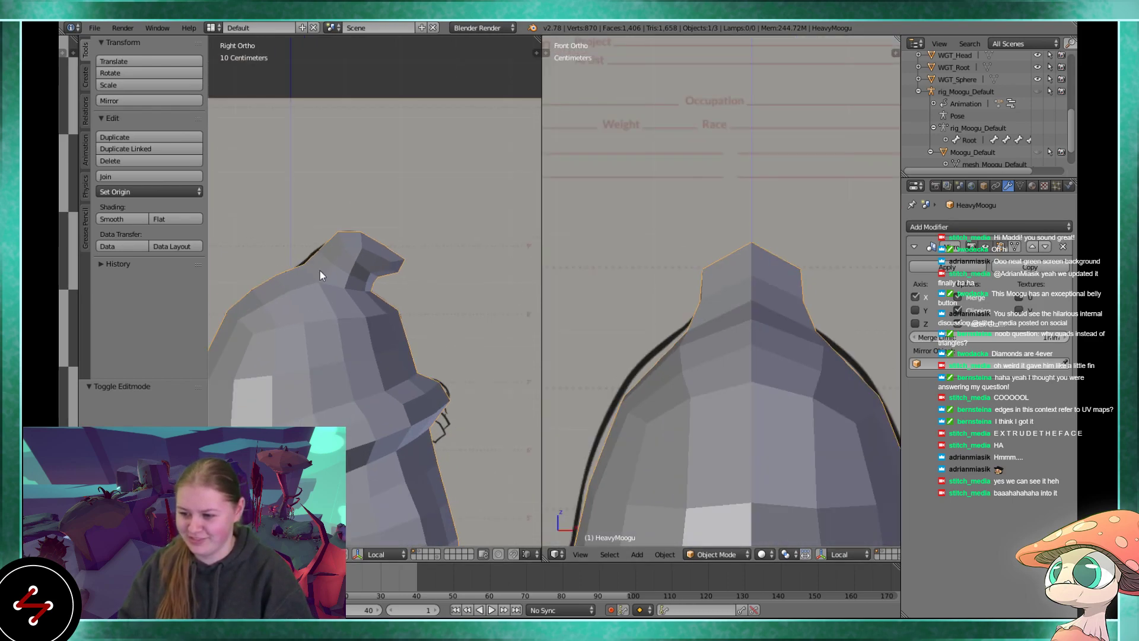
scroll(778, 284, up, 3)
key(Tab)
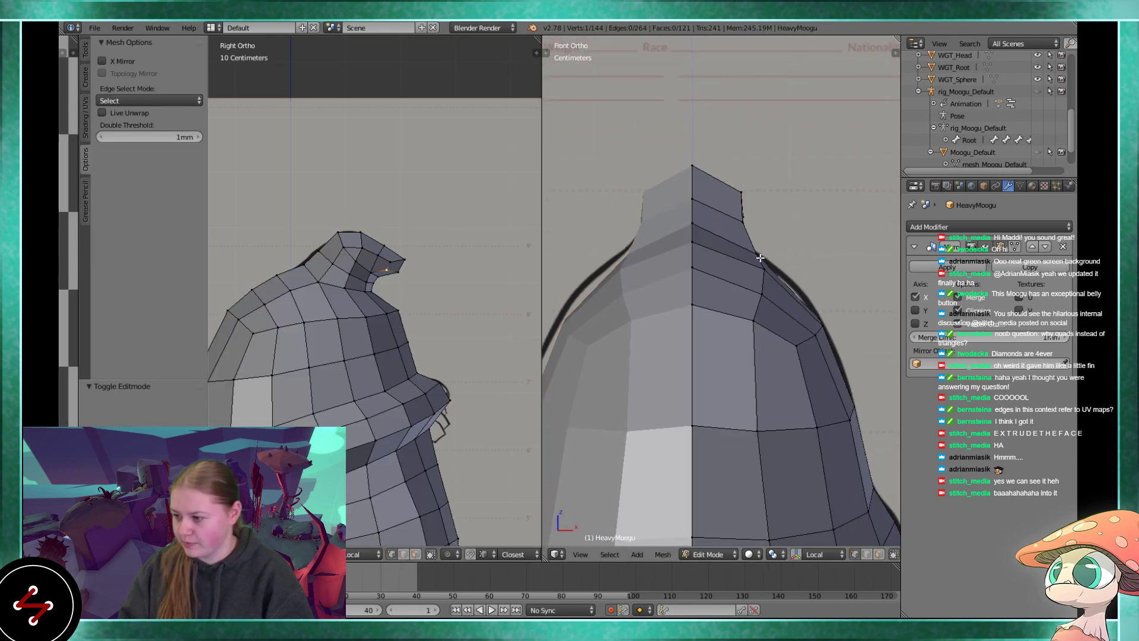
- Enable connected proportional editing and raise the four-vertex row on the head's upper side about 2.7 cm with a proportional size of 0.15
scroll(760, 258, down, 1)
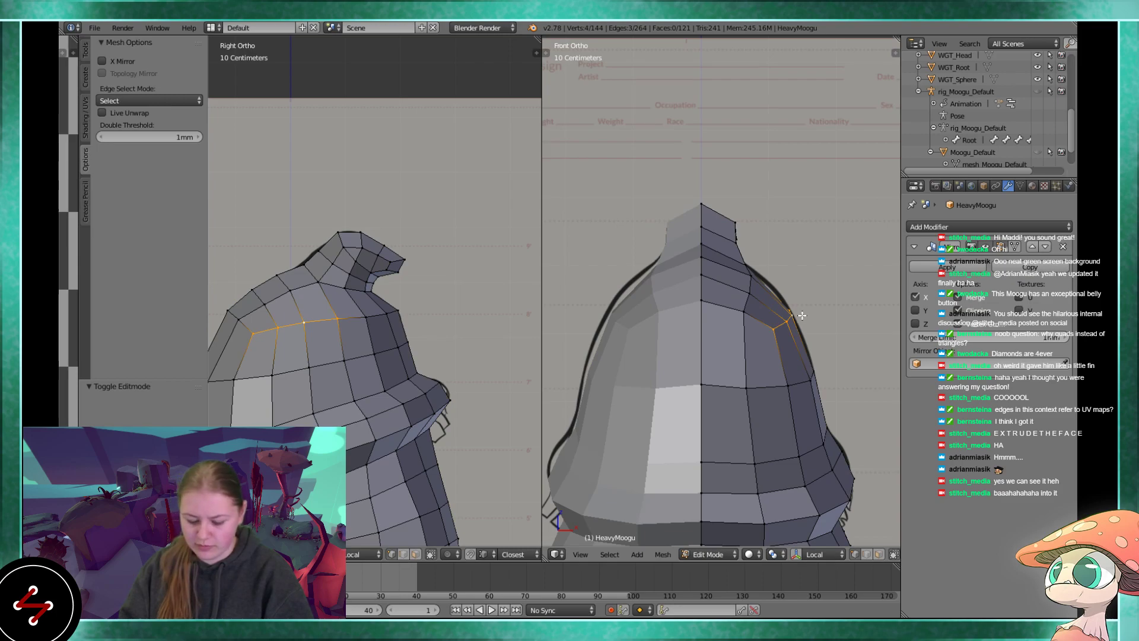
key(g)
right_click(797, 294)
scroll(845, 565, down, 5)
click(803, 555)
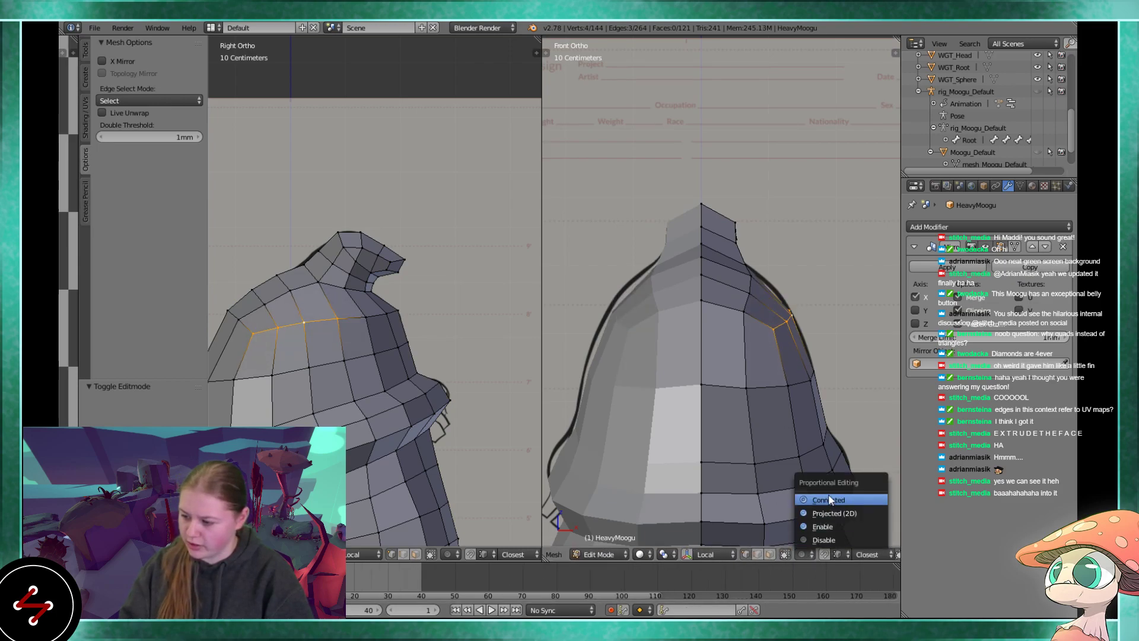
click(828, 495)
key(g)
scroll(811, 350, down, 14)
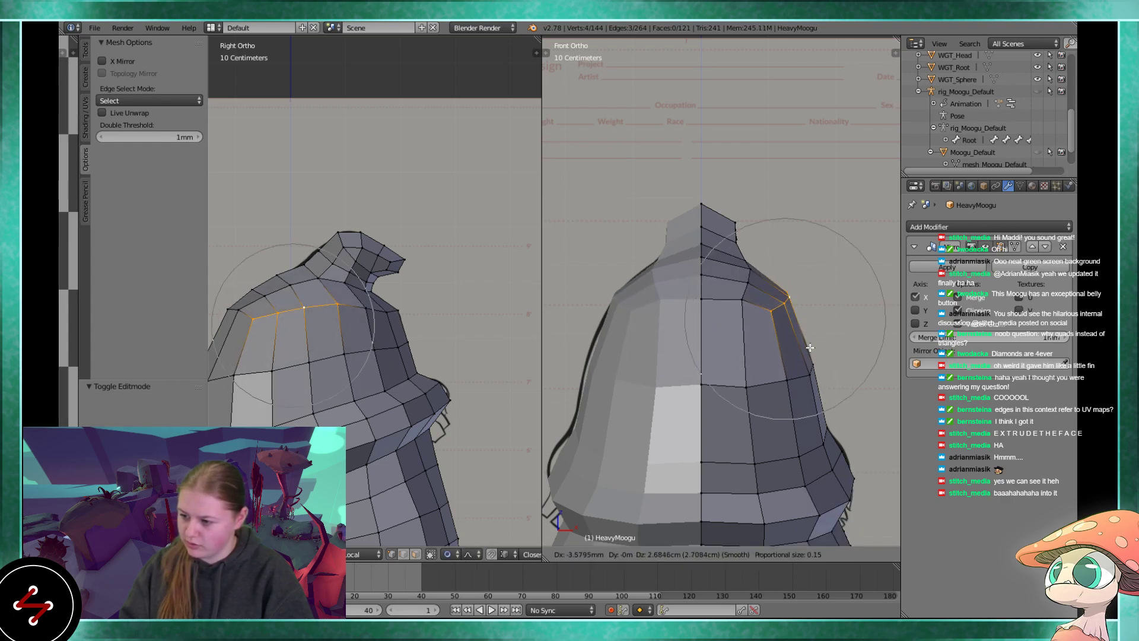
click(810, 347)
- Move two vertices of the next row down on the head slightly upward in the front view with proportional editing
right_click(746, 388)
key(g)
click(753, 376)
right_click(806, 371)
key(g)
click(806, 364)
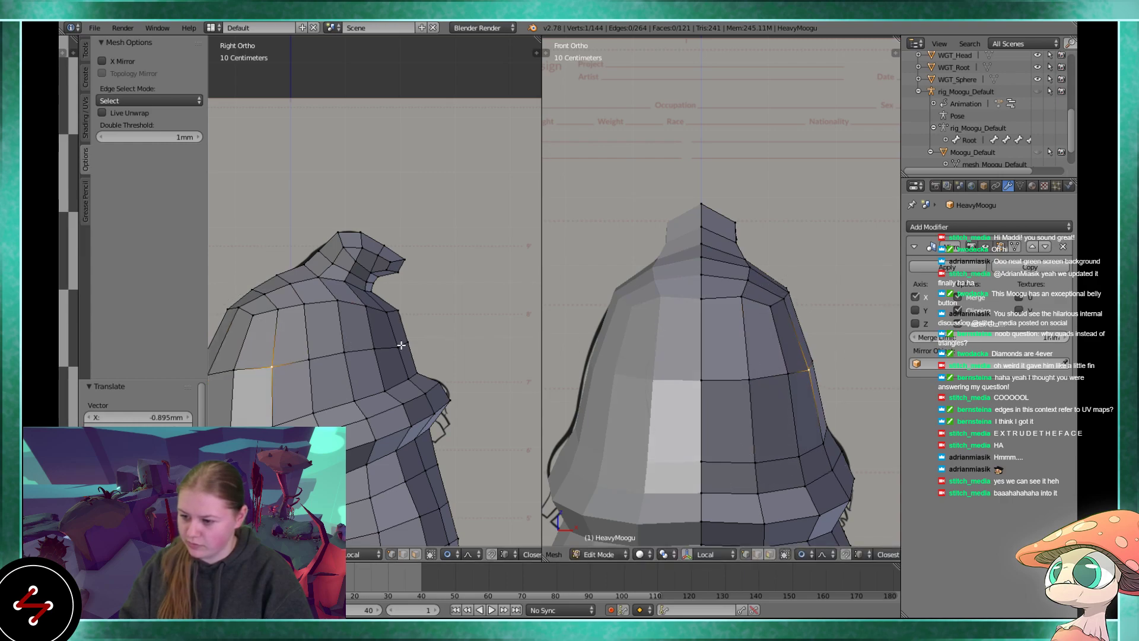
- Compare the head's side profile and the front of its brim with the reference drawing in wireframe
key(z)
scroll(416, 308, up, 2)
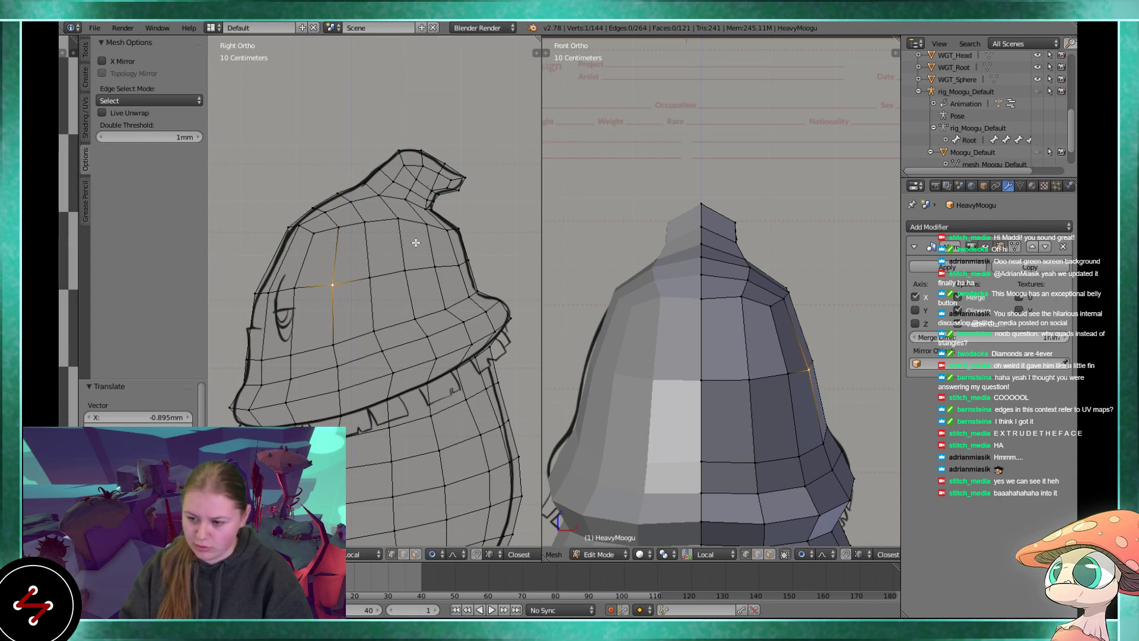
scroll(415, 242, down, 2)
scroll(404, 350, up, 6)
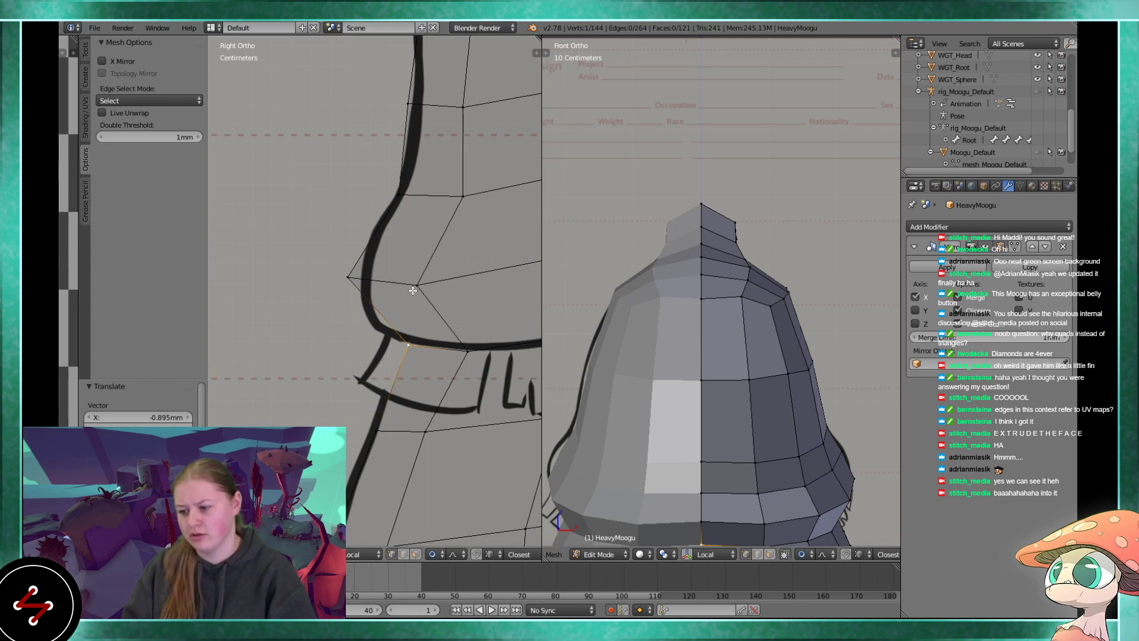
shift+middle_drag(461, 210, 361, 386)
scroll(363, 382, down, 5)
scroll(386, 345, up, 5)
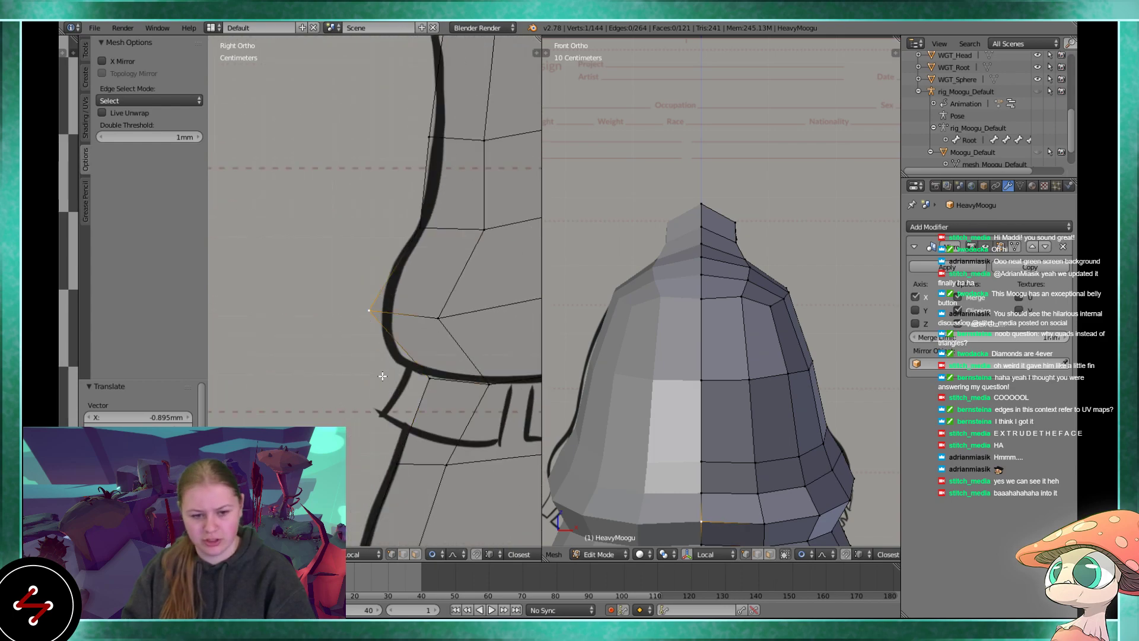
scroll(383, 376, down, 6)
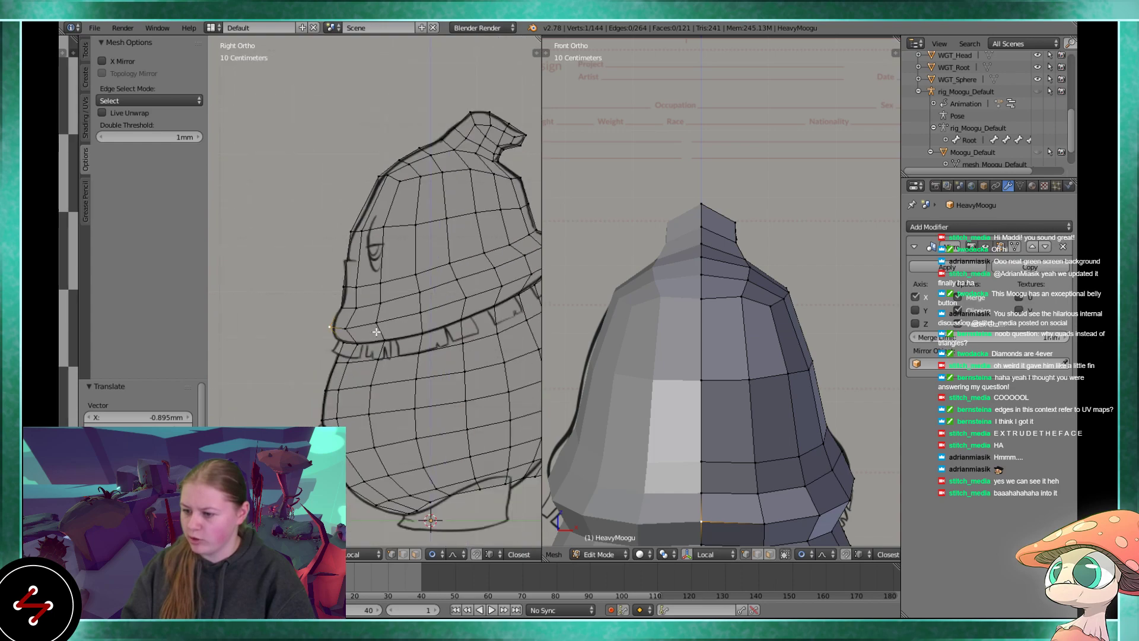
shift+middle_drag(451, 314, 415, 312)
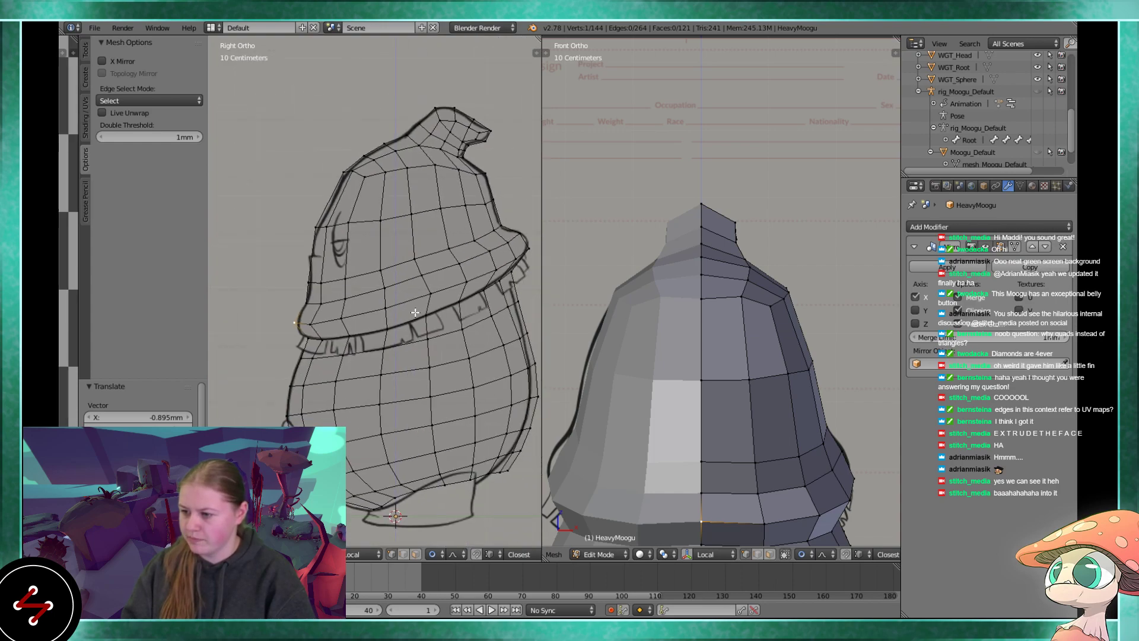
key(z)
scroll(383, 292, down, 2)
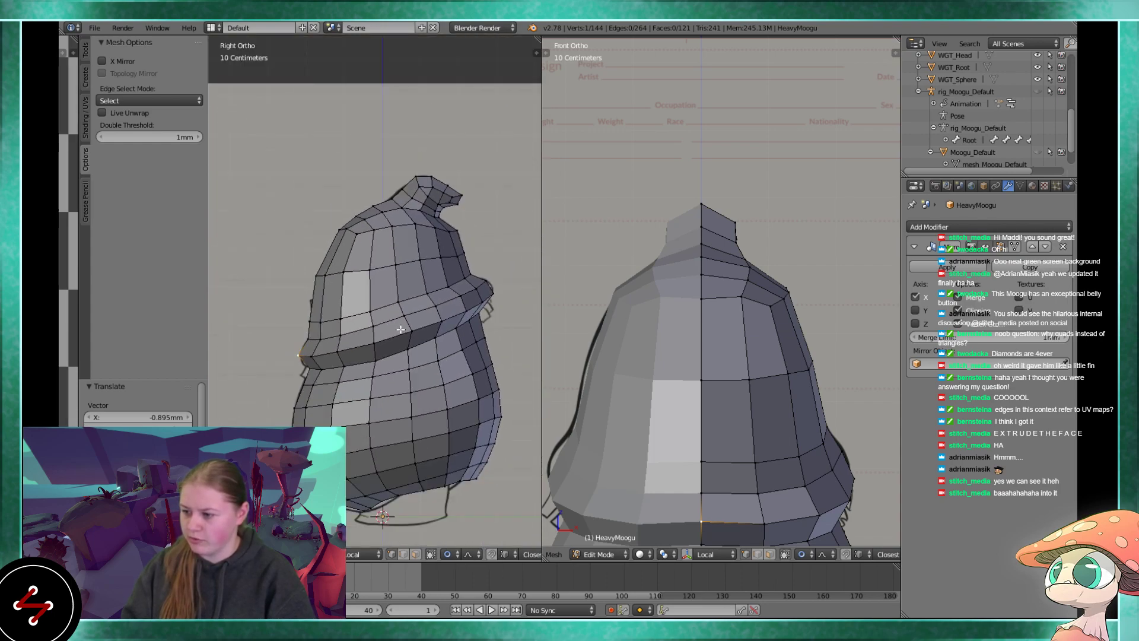
- Move the three vertices on the tip's upper side about 1.1 cm inward in the front view, using proportional size 0.15
scroll(729, 333, up, 3)
key(z)
scroll(729, 333, up, 2)
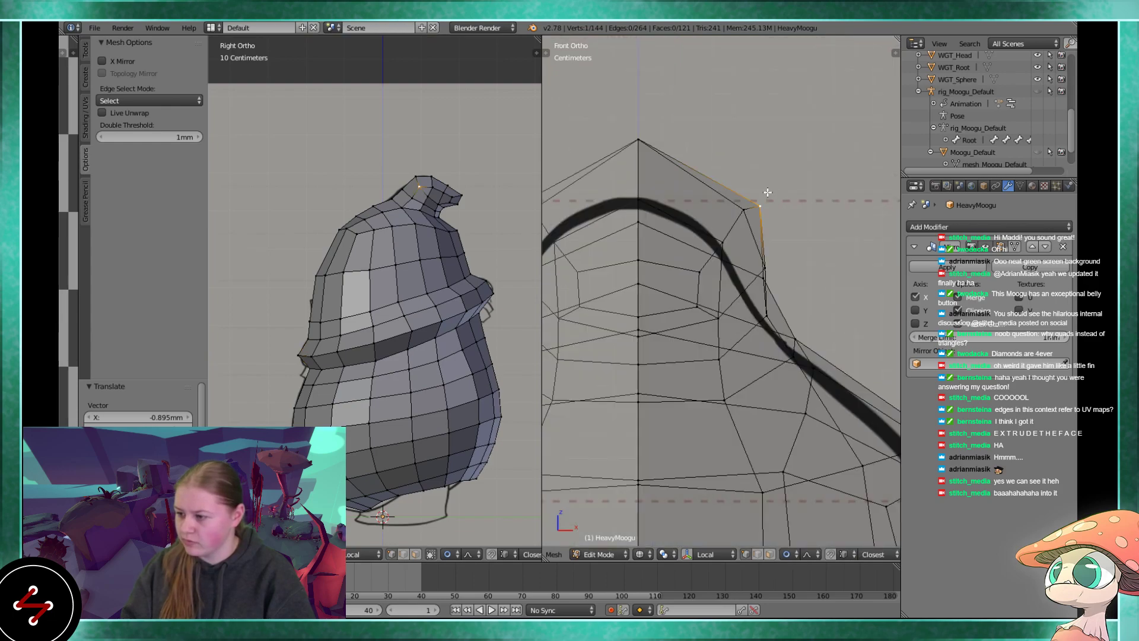
shift+right_click(739, 203)
key(g)
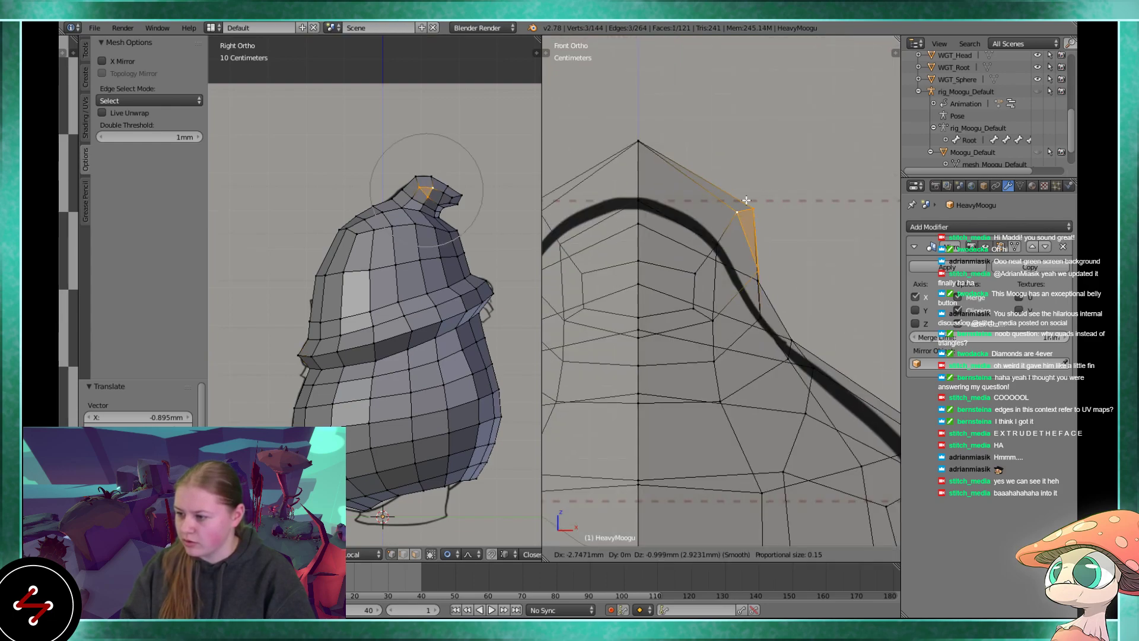
click(729, 208)
- Lower the two centre-line vertices at the tip's top toward the front outline with proportional editing
right_click(641, 151)
key(z)
shift+middle_drag(675, 243, 718, 353)
scroll(454, 219, up, 2)
shift+middle_drag(420, 134, 383, 304)
scroll(351, 302, up, 3)
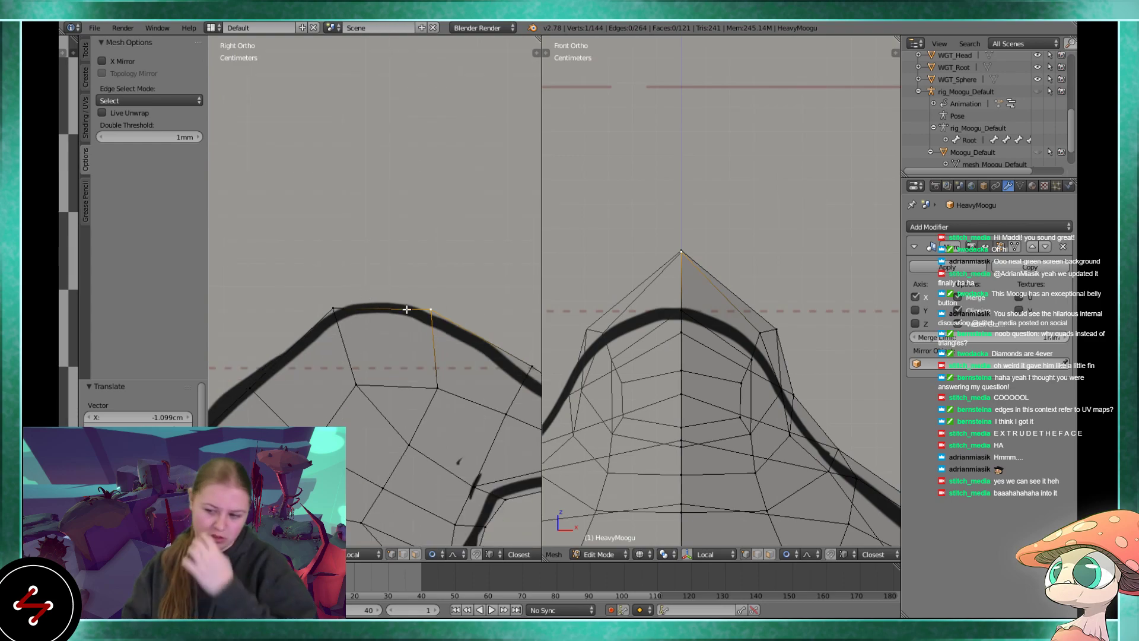
shift+middle_drag(694, 356, 716, 249)
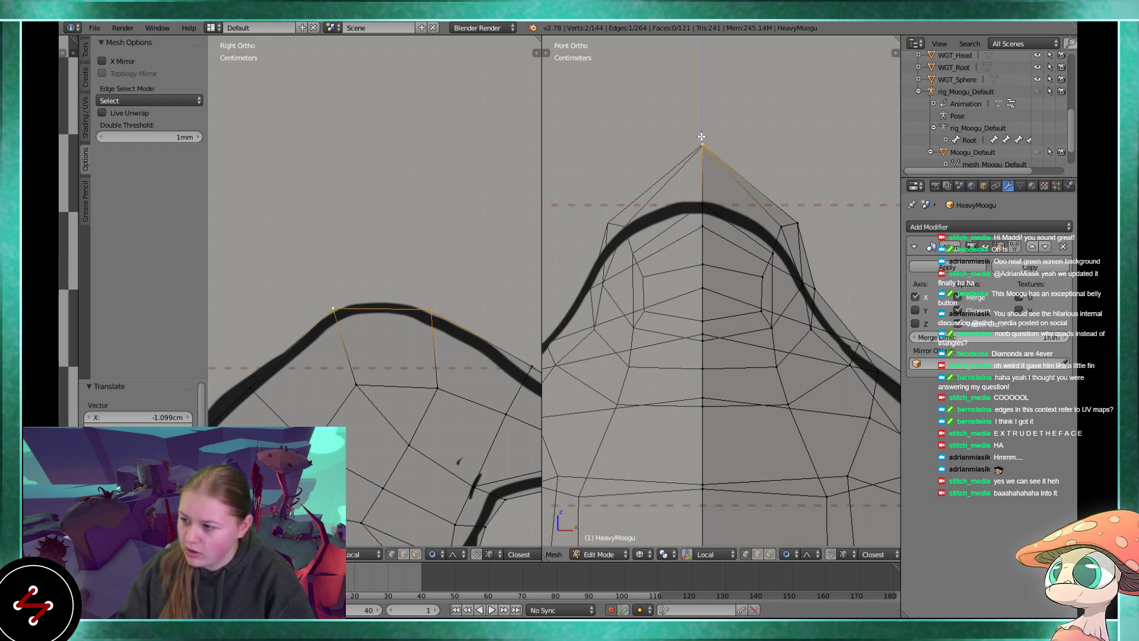
key(g)
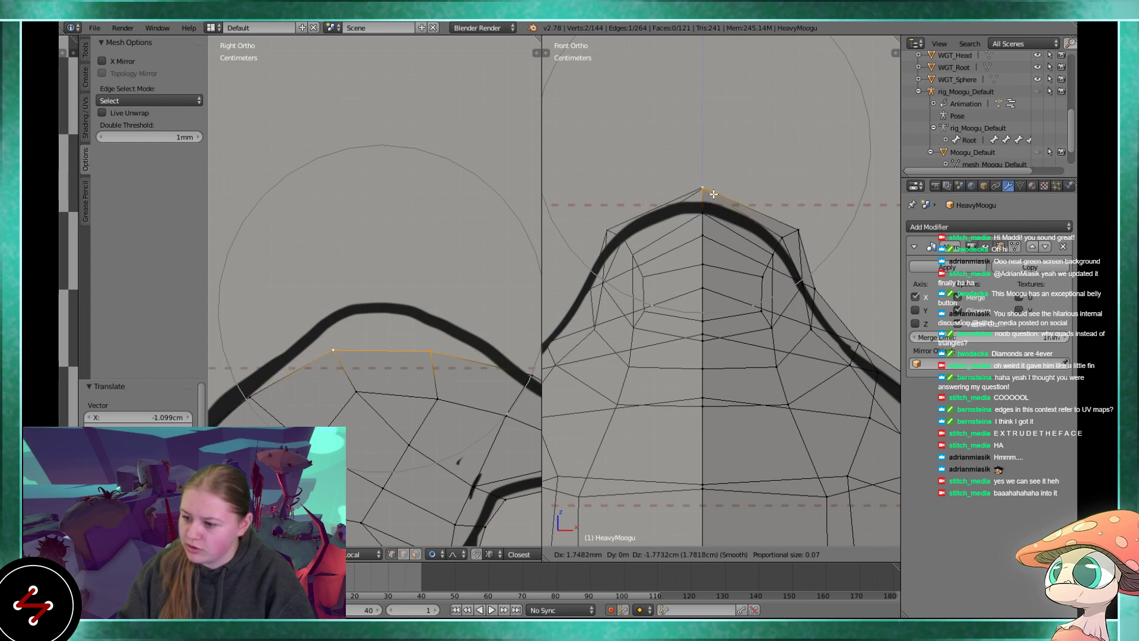
click(714, 179)
key(g)
click(712, 189)
- Move the tip's upper side vertex about 7 mm inward and adjust the side vertices below it to the front outline
right_click(798, 227)
key(g)
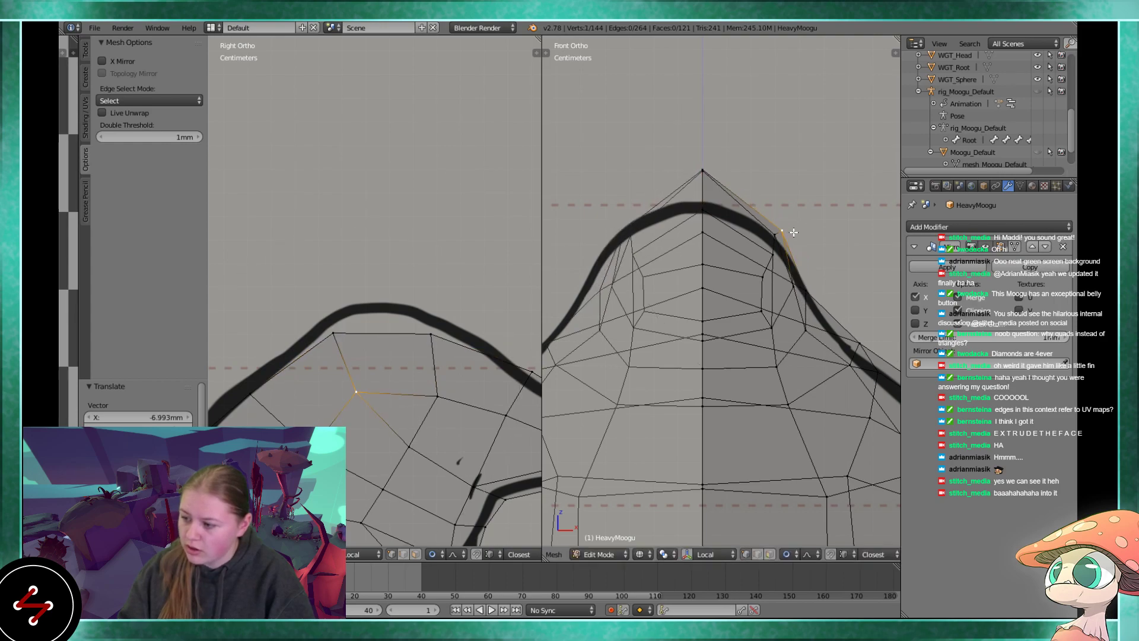
scroll(821, 333, up, 1)
scroll(828, 334, up, 7)
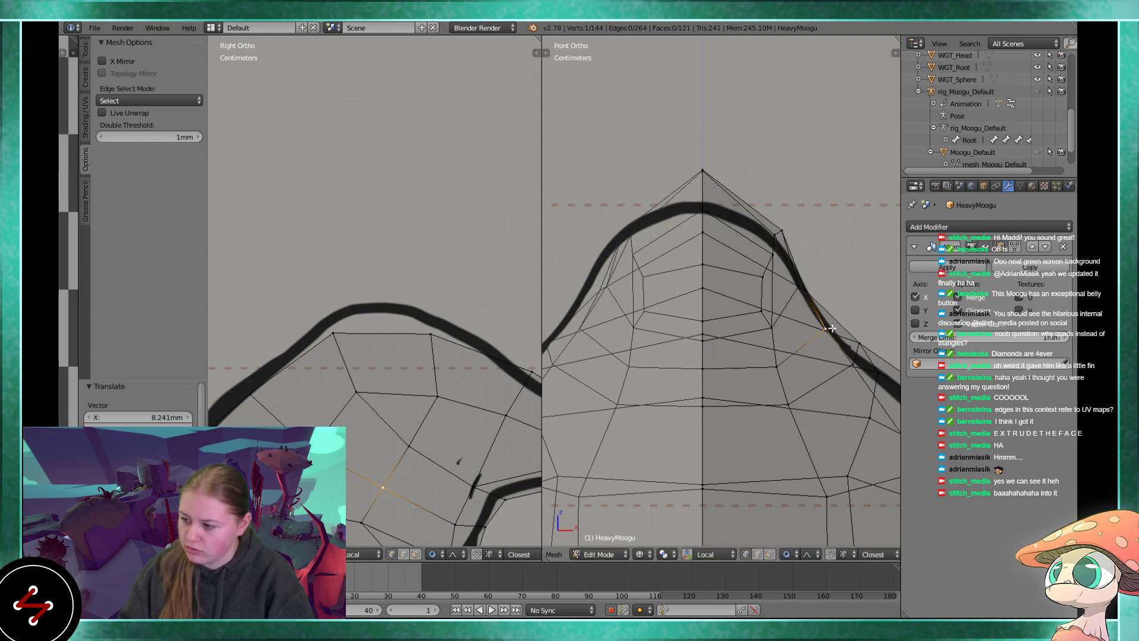
click(778, 226)
- Fine-tune the height of the two top centre-line vertices with proportional size 0.03 and shift the front one slightly forward in the side view
right_click(701, 158)
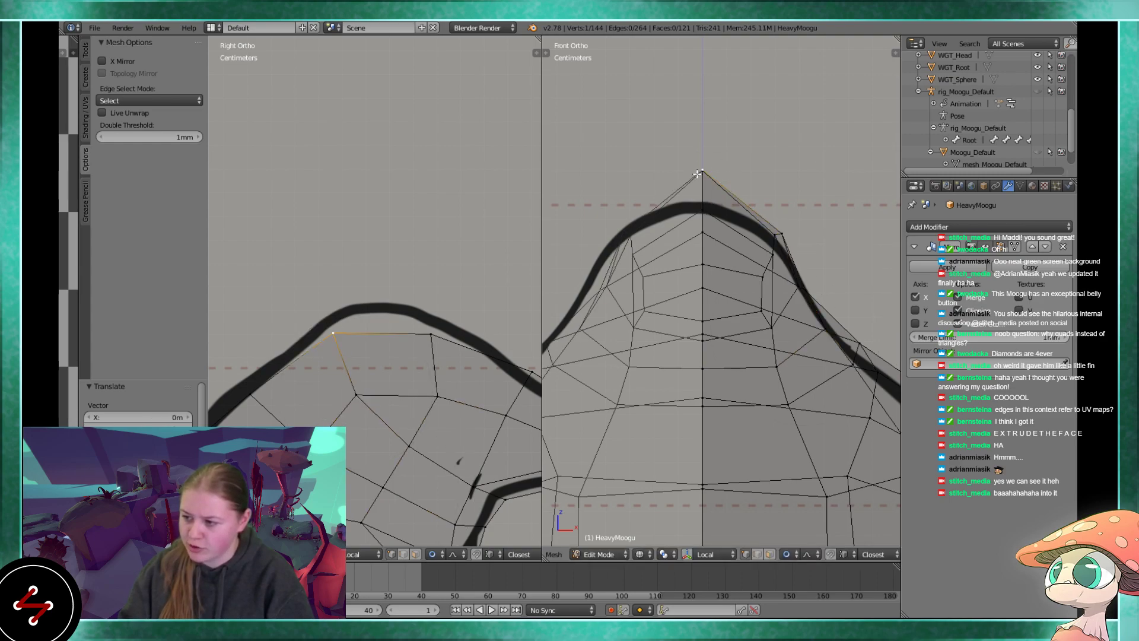
key(g)
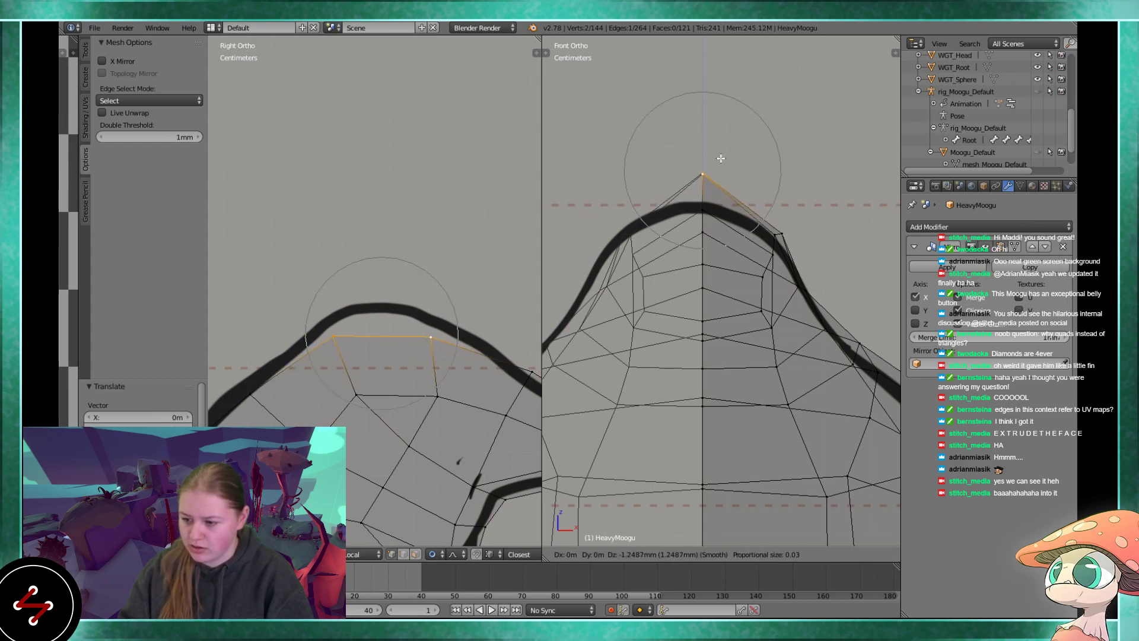
click(721, 154)
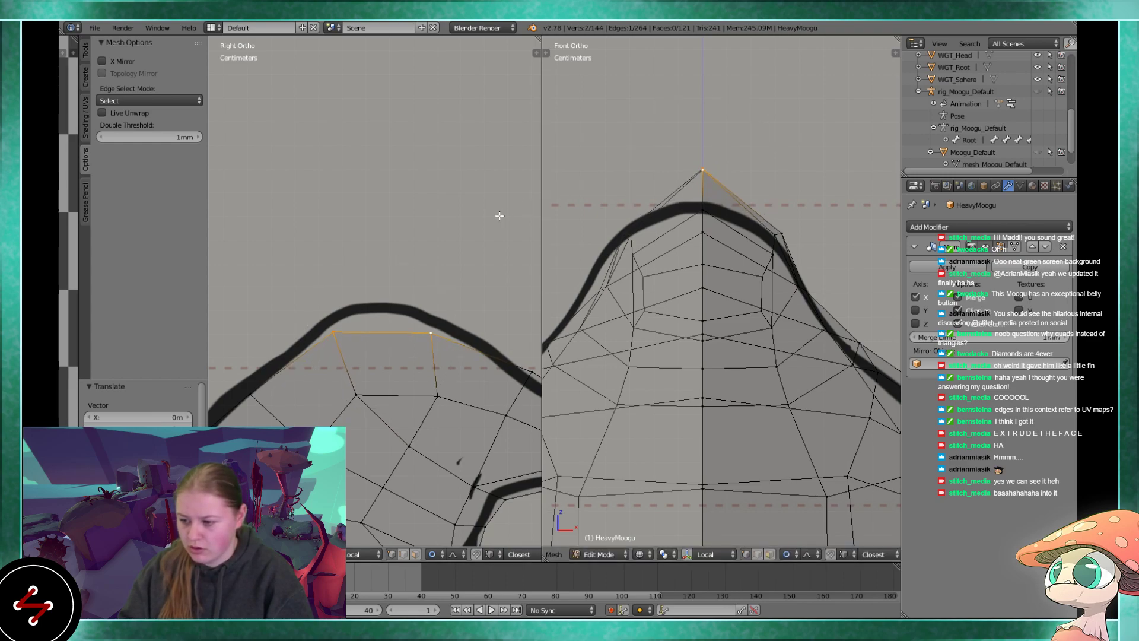
key(z)
scroll(426, 313, down, 1)
right_click(426, 313)
key(g)
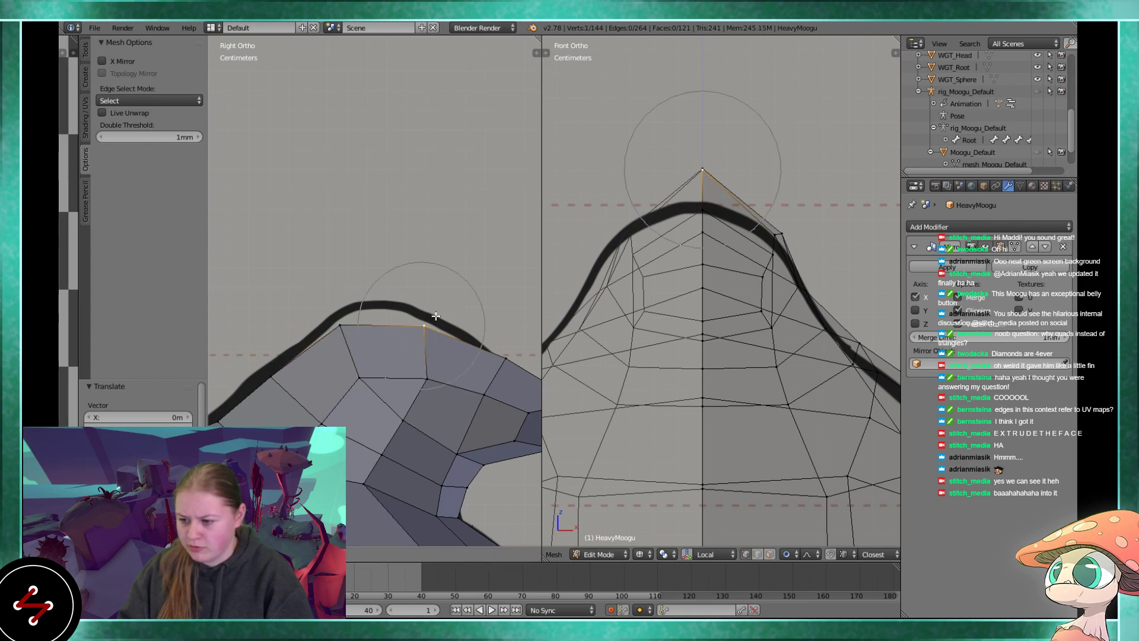
click(434, 313)
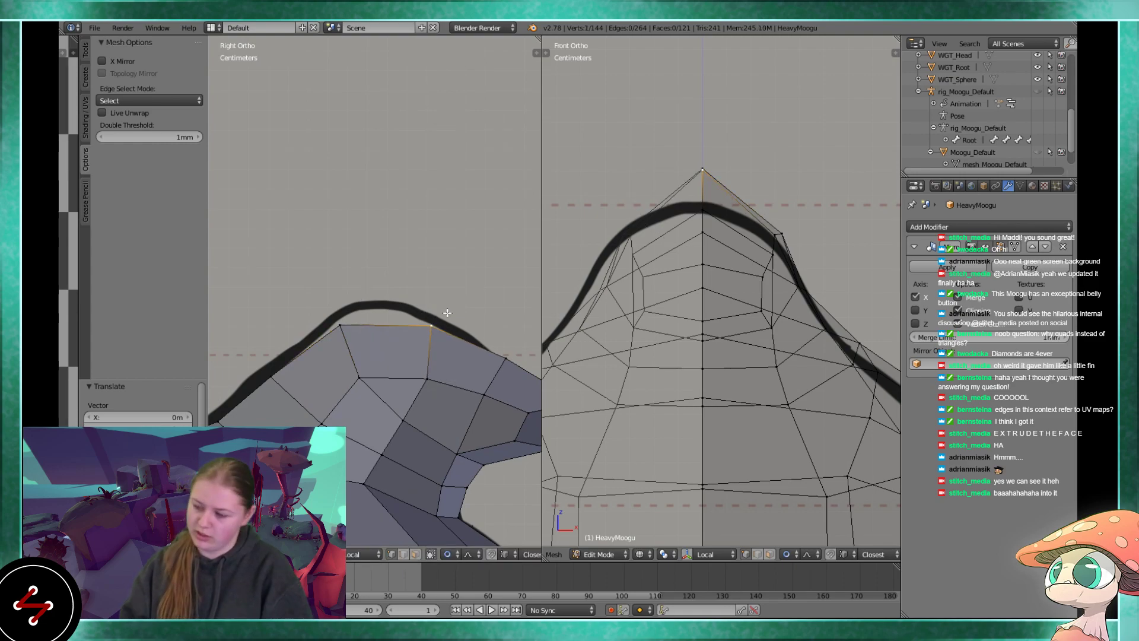
- Reposition the vertices on the side of the tip's base in the side view to even out the surrounding quads
right_click(409, 432)
shift+middle_drag(407, 433, 390, 356)
scroll(391, 356, up, 1)
key(g)
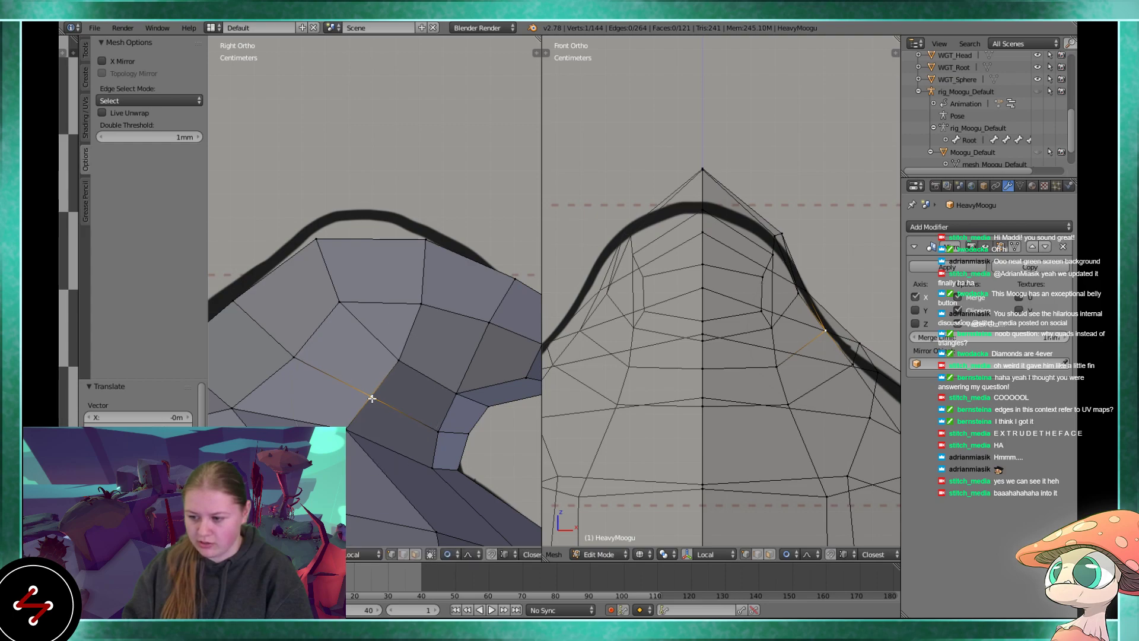
click(293, 338)
- Move two neighbouring vertices near the end of the curved tip about 7.6 mm inward along X with proportional size 0.03
middle_drag(338, 291, 531, 309)
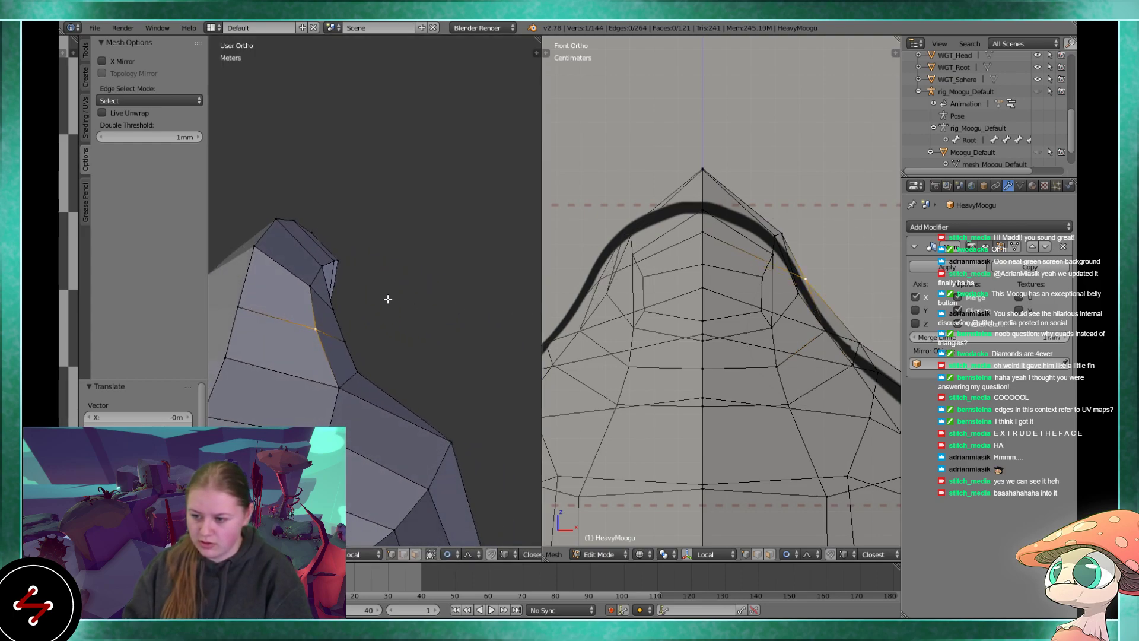
scroll(393, 300, up, 8)
right_click(331, 245)
shift+middle_drag(323, 199, 400, 284)
key(g)
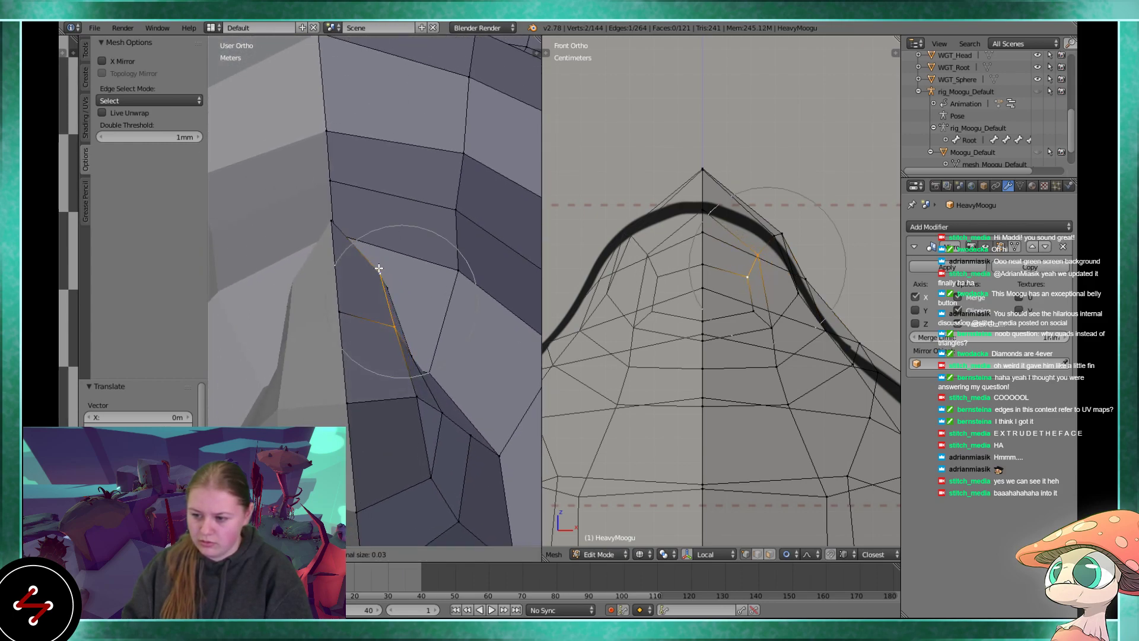
click(375, 268)
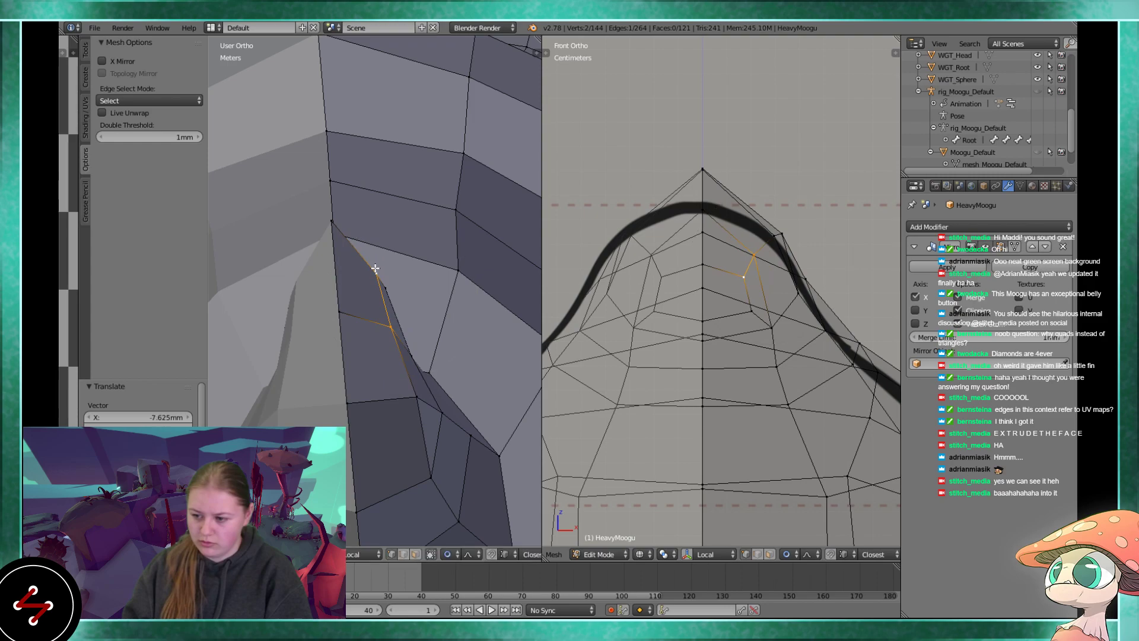
- Shift one of the two vertices near the tip's end outward with proportional size 0.03 to smooth the curve
middle_drag(376, 267, 416, 411)
right_click(388, 321)
key(g)
scroll(398, 323, up, 10)
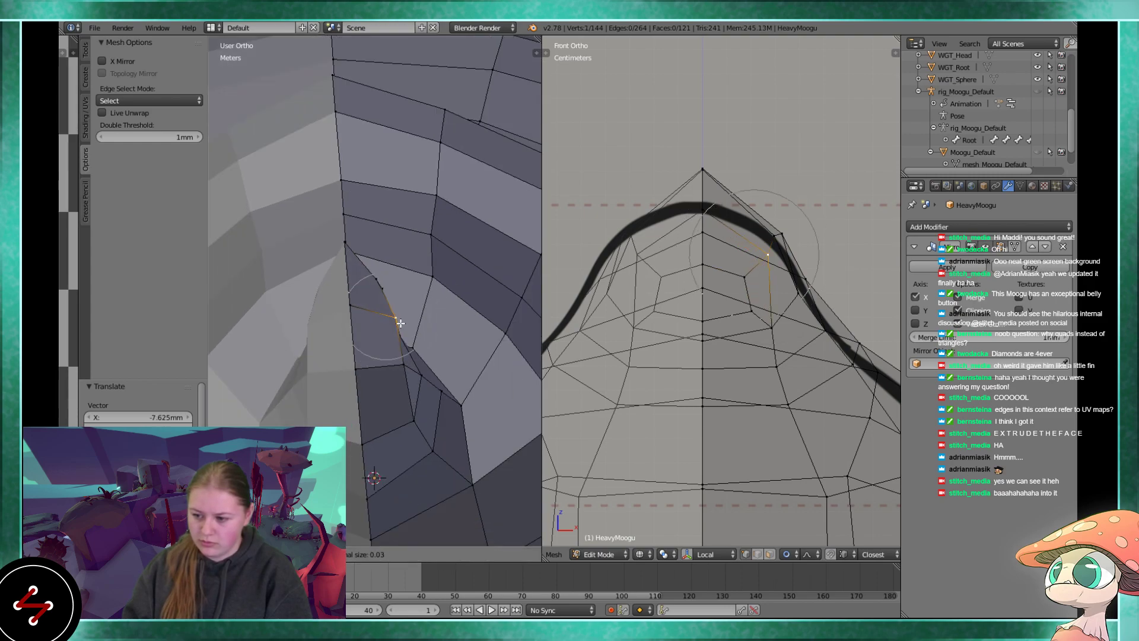
click(393, 324)
- Pull the vertex on the tip's widest side about 7.4 mm outward along X
right_click(410, 426)
middle_drag(410, 435, 318, 394)
key(g)
click(456, 446)
key(g)
click(427, 452)
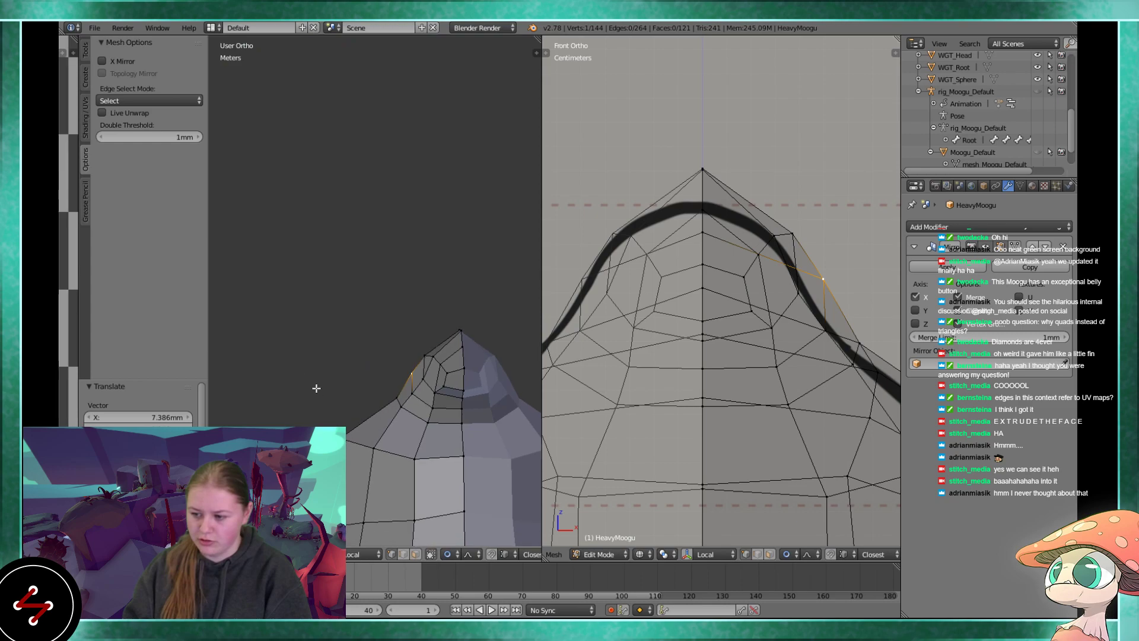
- Adjust two vertices where the tip's side meets the head to smooth the transition
scroll(303, 326, up, 2)
right_click(392, 343)
key(g)
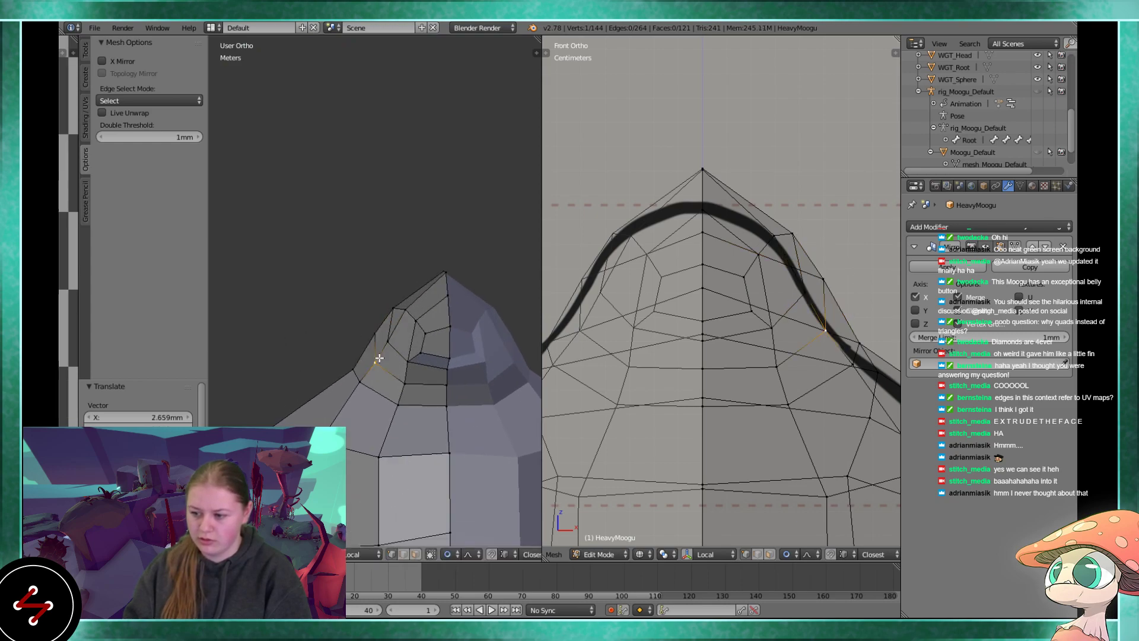
click(371, 347)
mouse_move(371, 347)
middle_down()
mouse_move(352, 365)
mouse_move(394, 387)
mouse_move(376, 348)
middle_up()
right_click(409, 394)
key(g)
click(409, 396)
- Refine the tip's side contour by moving its upper side vertices slightly with proportional size 0.02
middle_drag(397, 409, 410, 362)
key(g)
click(370, 330)
key(g)
click(374, 320)
middle_drag(374, 320, 346, 306)
right_click(345, 306)
key(g)
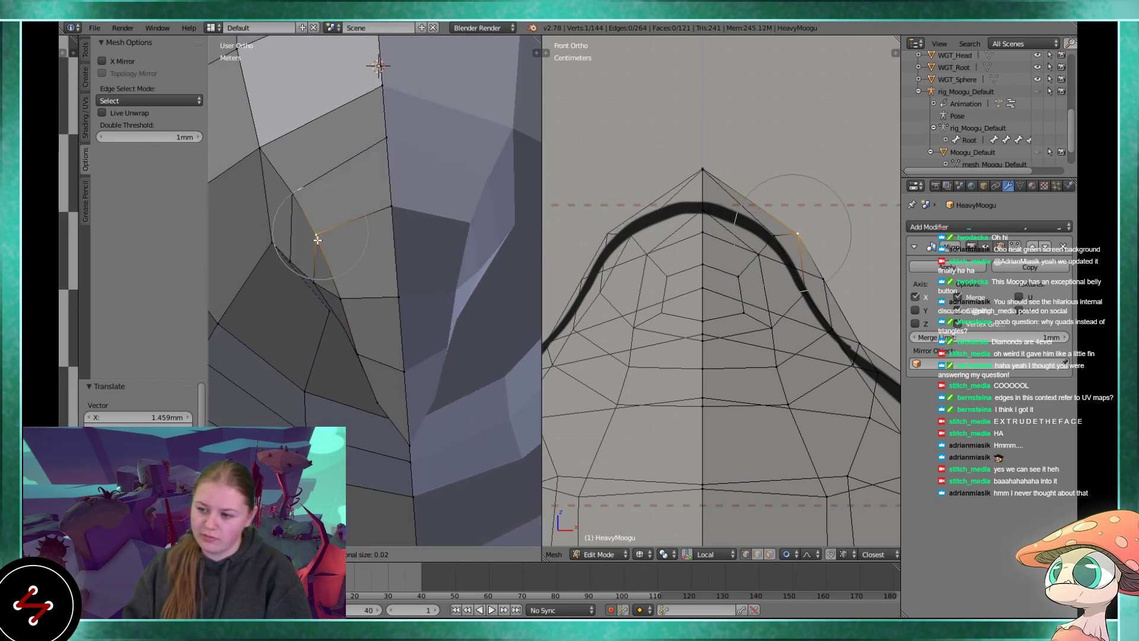
click(318, 240)
- Inspect the whole body and the reshaped tip in object mode, comparing the side profile with the reference drawing
scroll(317, 240, down, 6)
key(Tab)
middle_drag(310, 351, 301, 324)
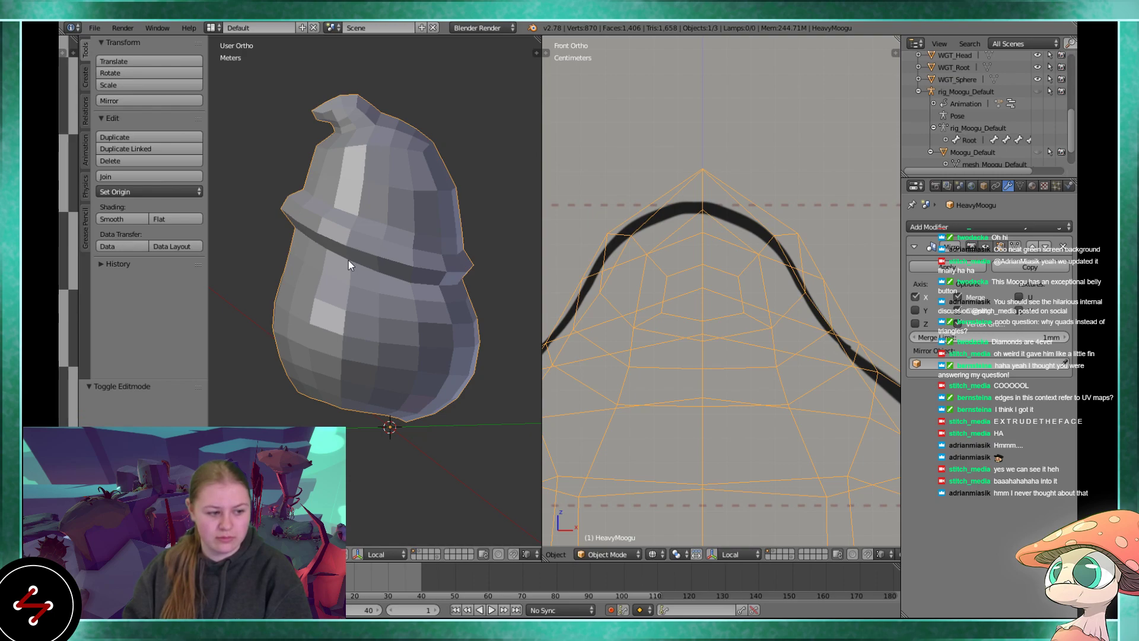
scroll(368, 261, down, 3)
middle_drag(377, 276, 298, 294)
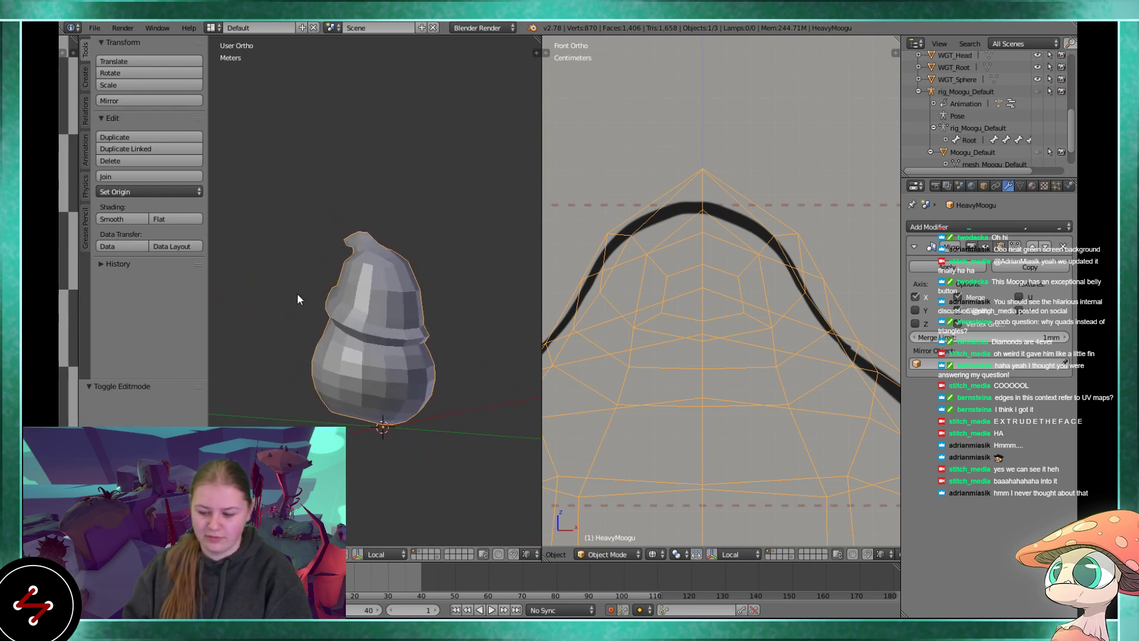
key(KP_3)
scroll(354, 300, up, 4)
scroll(369, 326, up, 4)
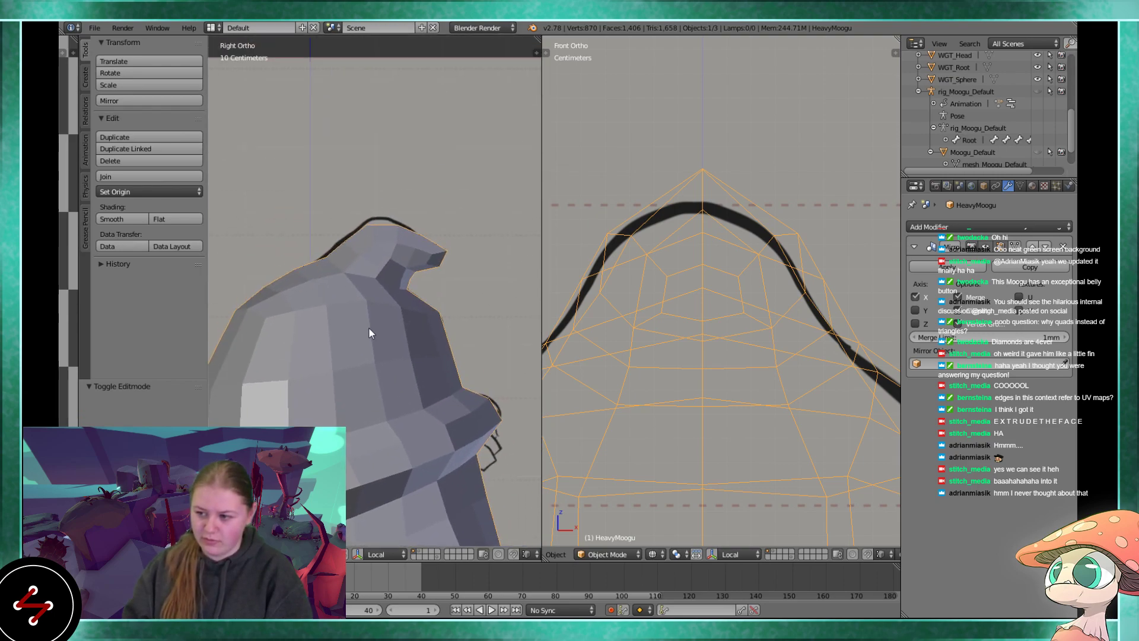
shift+middle_drag(375, 215, 347, 340)
- Move the tip's top centre-line vertices in the side view, raising the rear one and shifting the front ones forward along the outline
key(Tab)
right_click(322, 245)
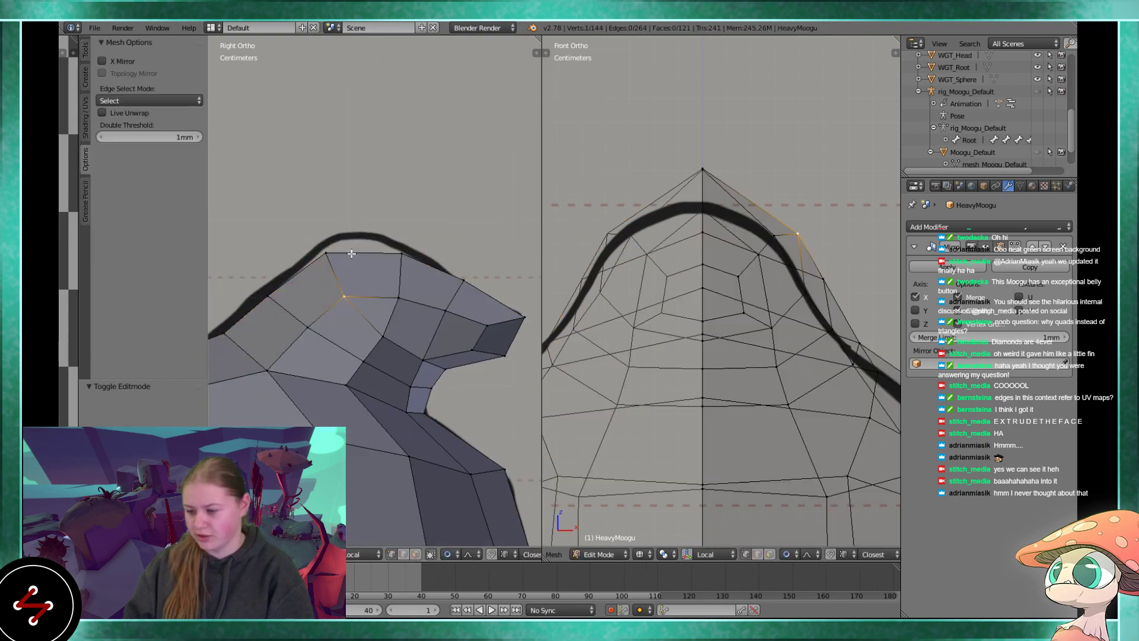
key(g)
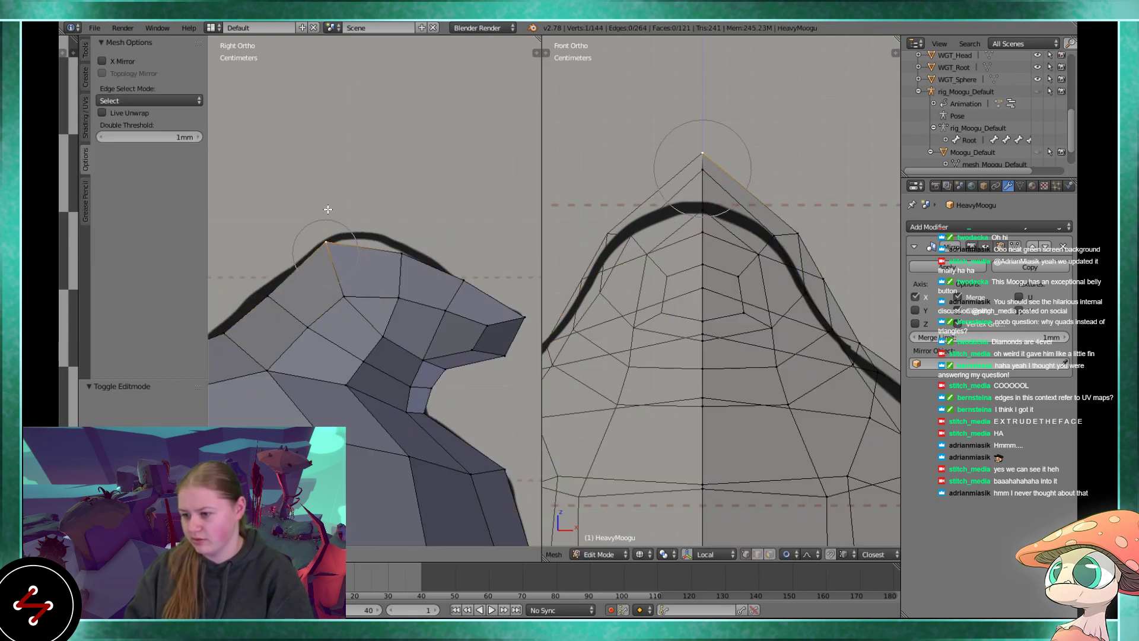
click(351, 218)
right_click(703, 170)
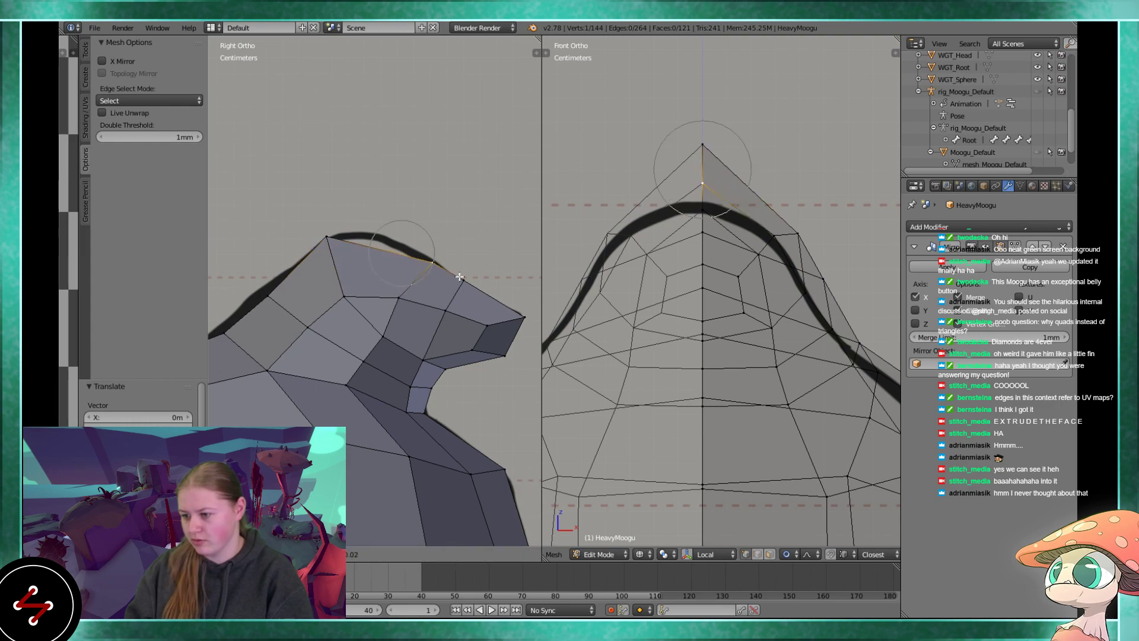
key(g)
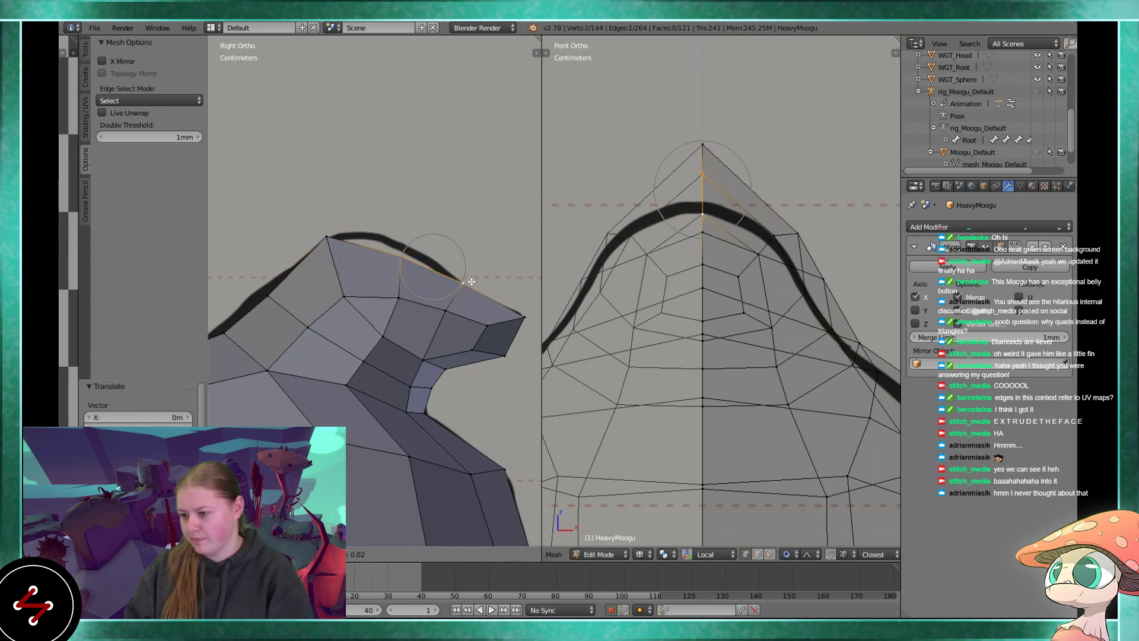
click(471, 281)
- Add one edge loop across the top of the tip between the rear and front top vertices
shift+middle_drag(365, 316, 404, 315)
right_click(381, 297)
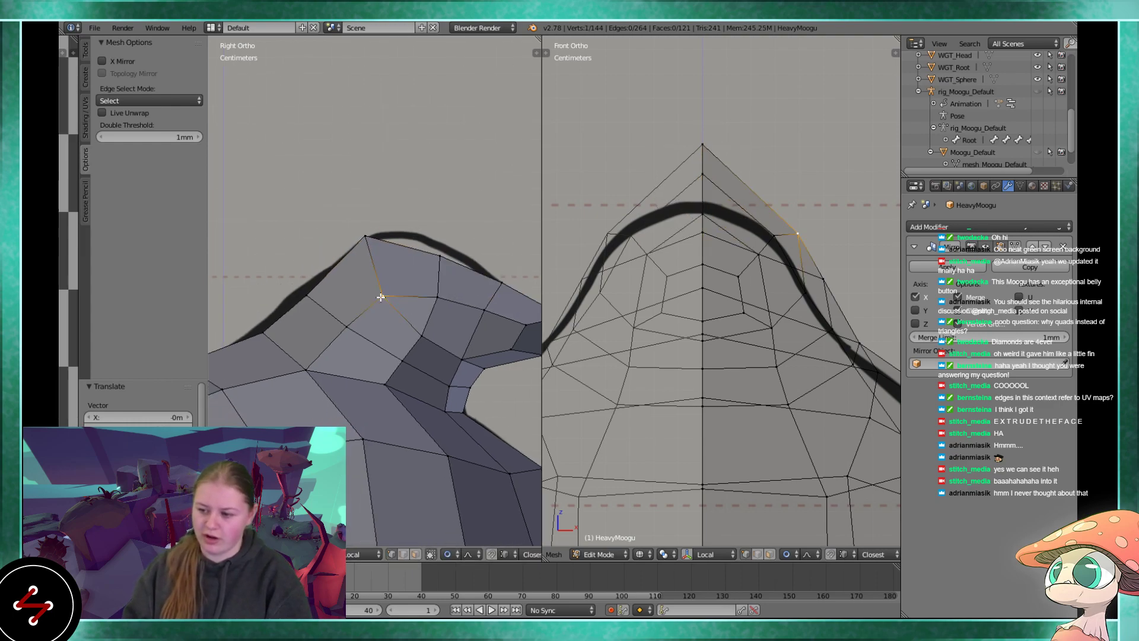
key(a)
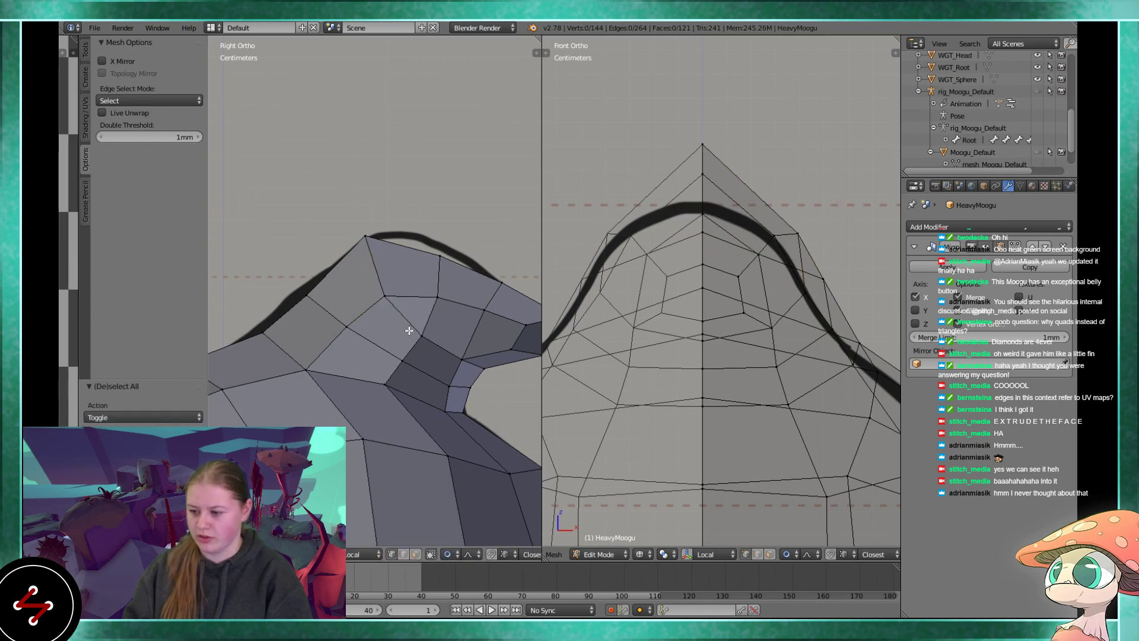
scroll(428, 289, up, 2)
click(419, 236)
- Raise the new loop's lower vertex slightly and move its top vertex up to the reference outline in the side view
shift+middle_drag(419, 236, 367, 268)
right_click(368, 328)
key(g)
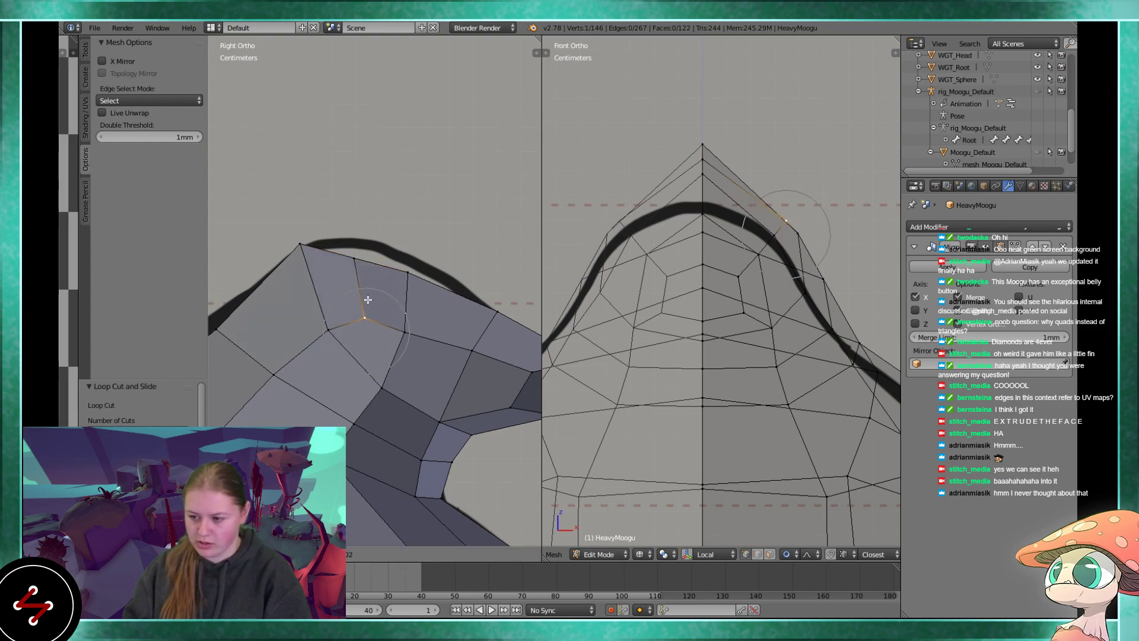
click(369, 298)
right_click(355, 249)
key(g)
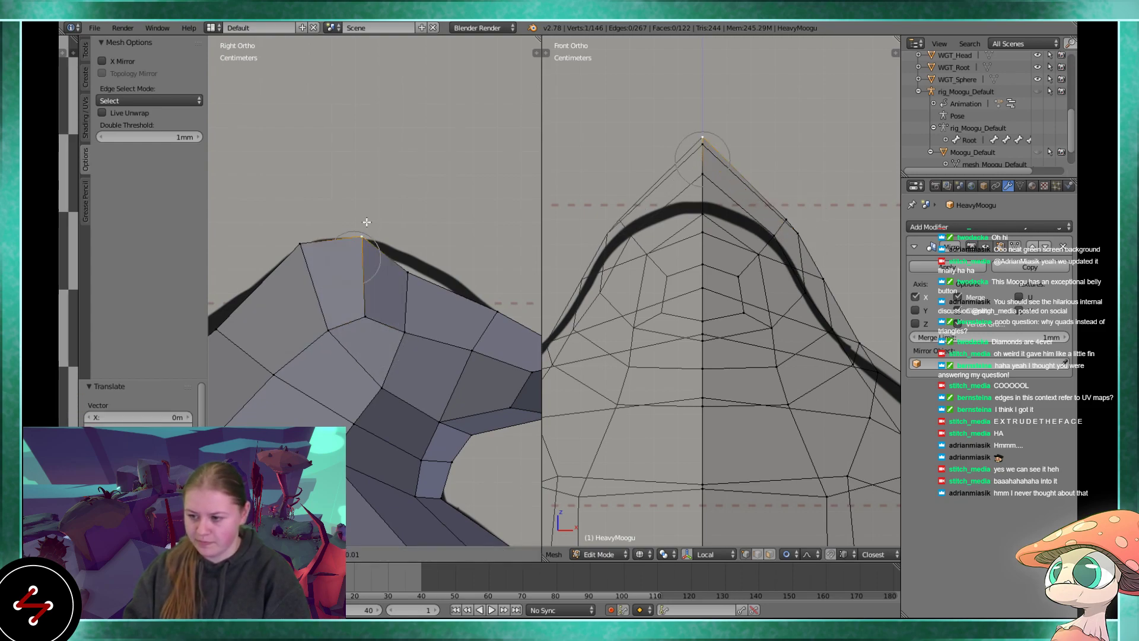
click(366, 223)
- Move the top centre-line vertex in front of the peak forward onto the side outline and shift the vertex beneath it slightly forward
right_click(405, 269)
key(g)
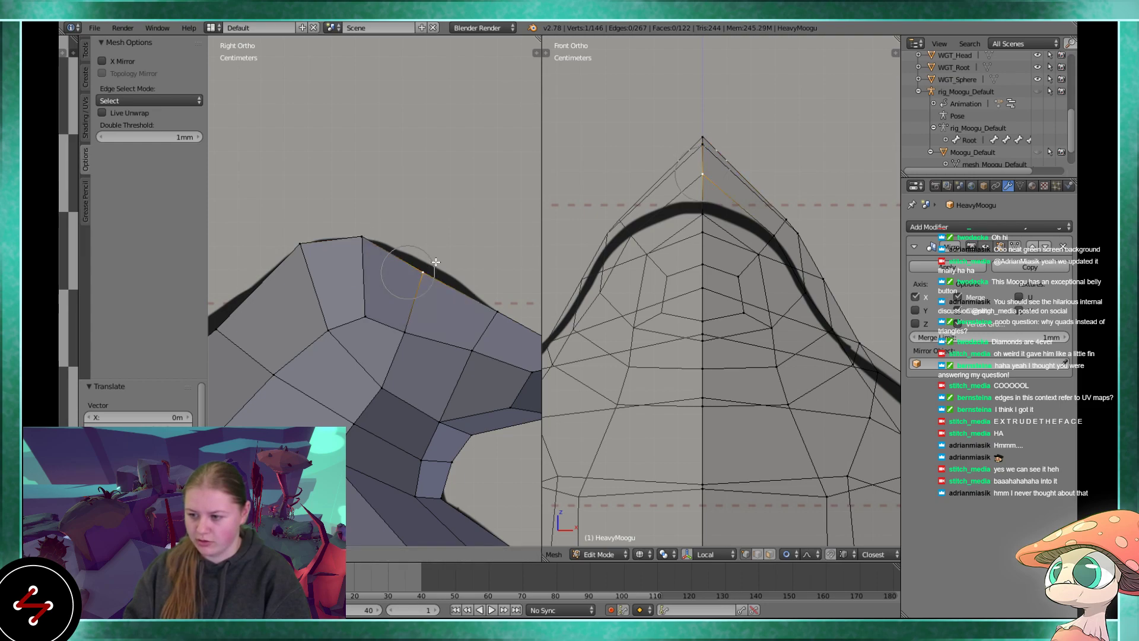
click(436, 266)
right_click(407, 326)
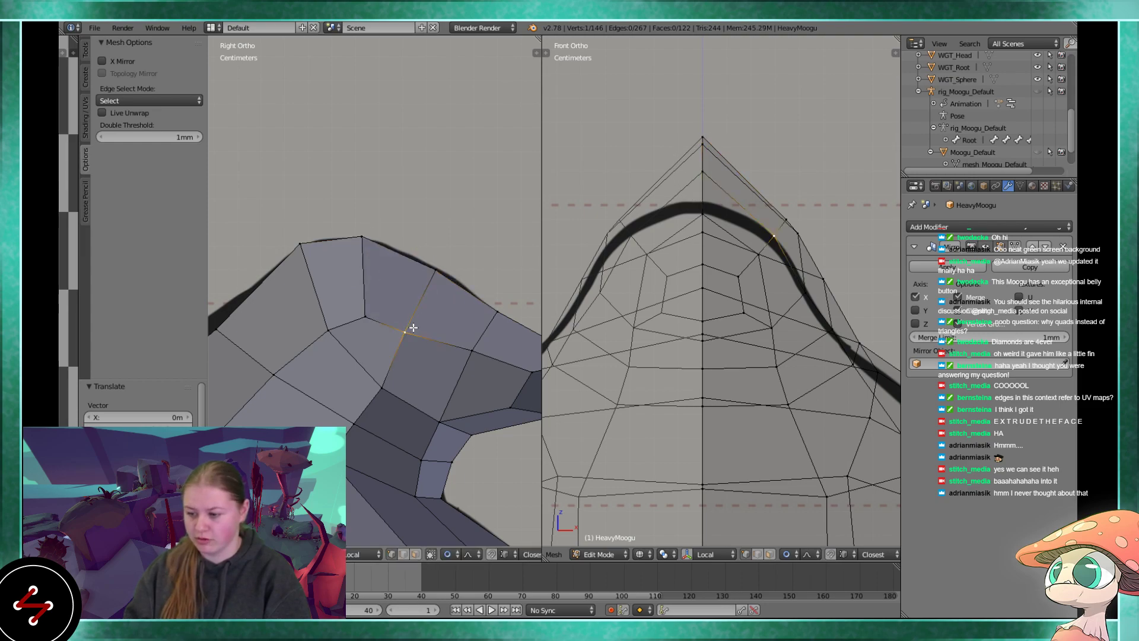
key(g)
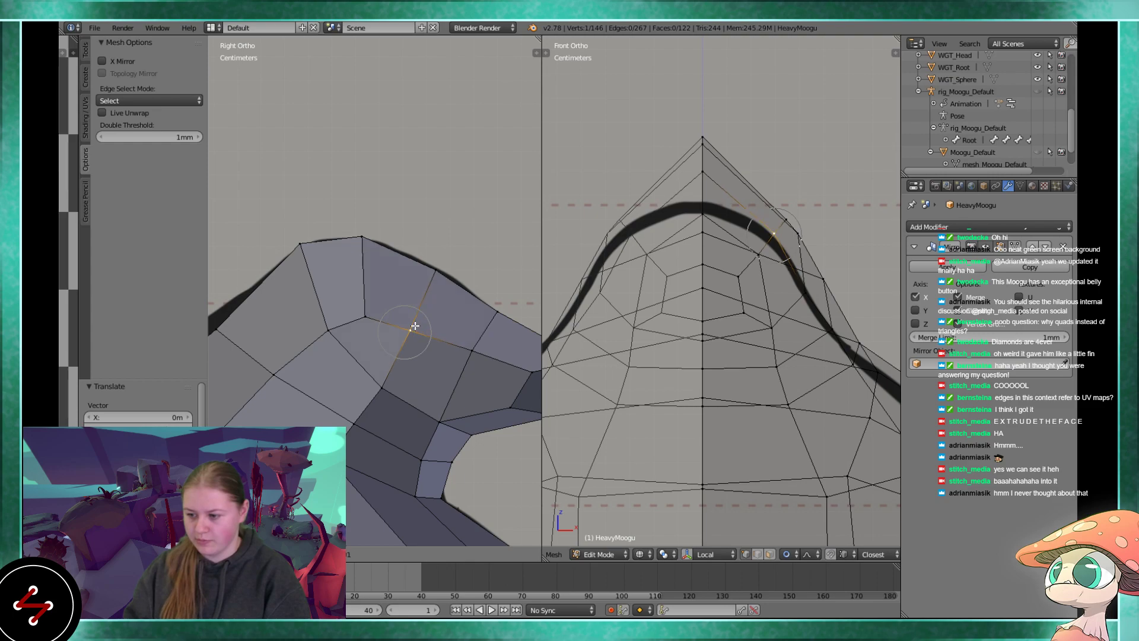
click(414, 321)
- Nudge the peak's top vertex slightly forward along the side outline and adjust the vertex directly below it to match
right_click(363, 236)
key(g)
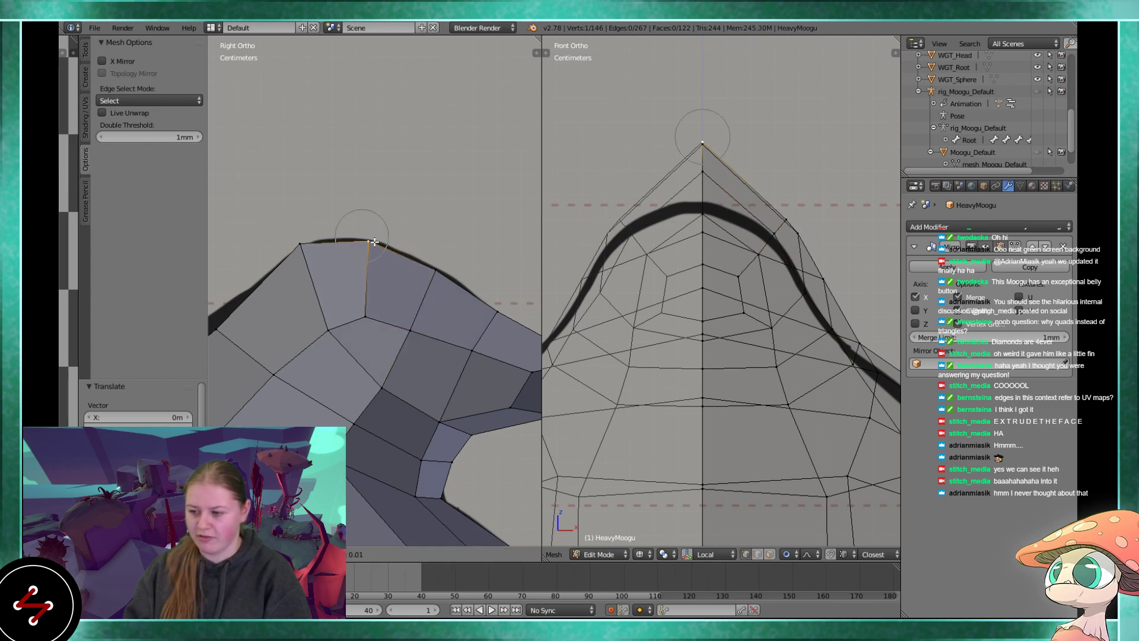
click(374, 242)
right_click(367, 315)
key(g)
click(372, 312)
- Slide the edge between the tip's two rear side vertices slightly upward and adjust the rear top vertex to the side outline
right_click(328, 344)
shift+right_click(382, 391)
key(g)
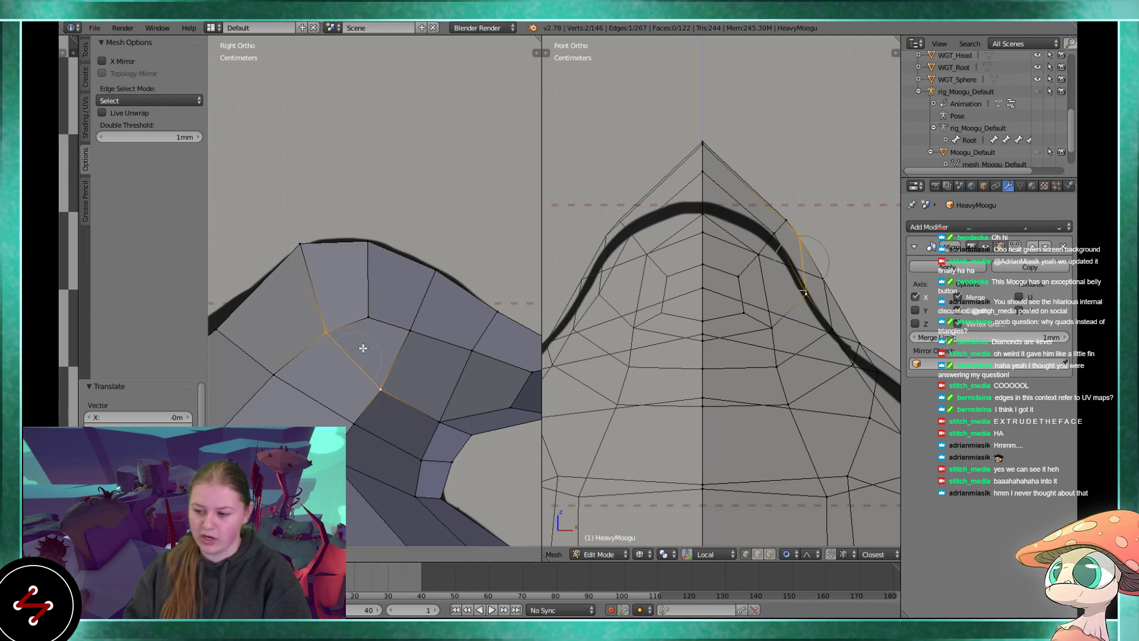
key(g)
click(353, 329)
right_click(308, 229)
key(g)
click(288, 242)
- Nudge the side vertex at the base of the tip, where the tip meets the body, in the side view
scroll(267, 288, down, 3)
shift+middle_drag(267, 287, 386, 260)
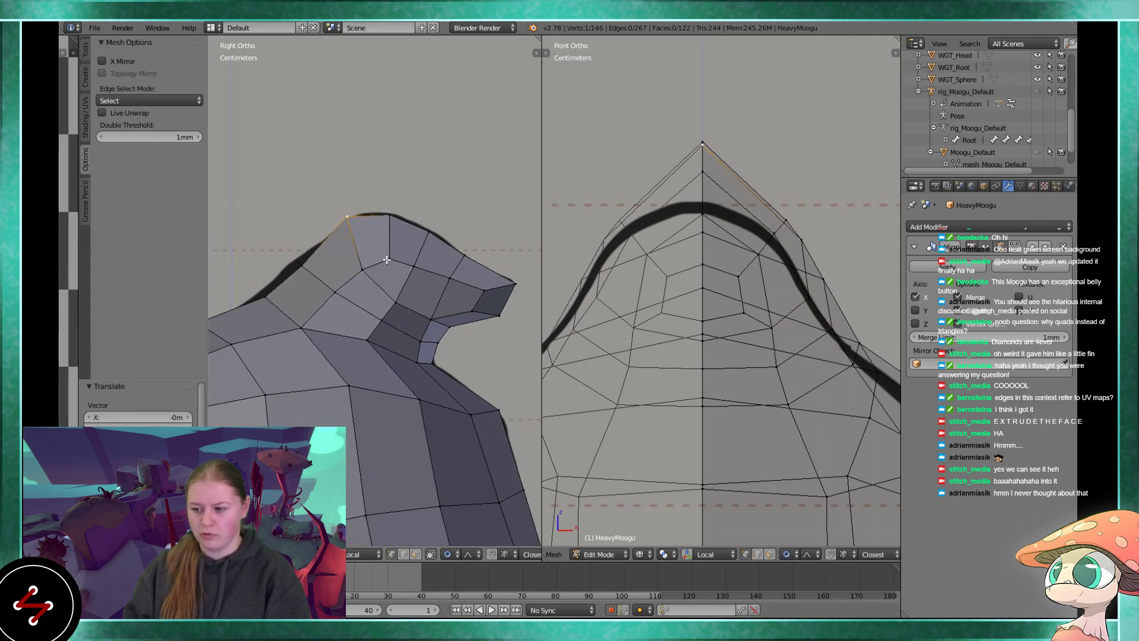
right_click(368, 350)
key(g)
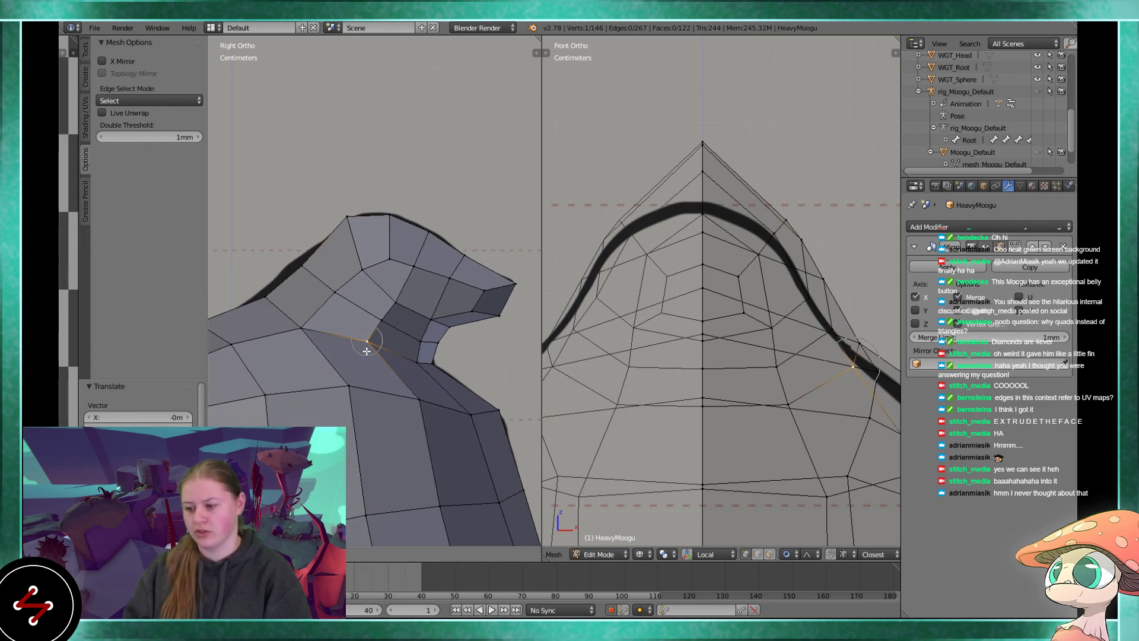
click(373, 349)
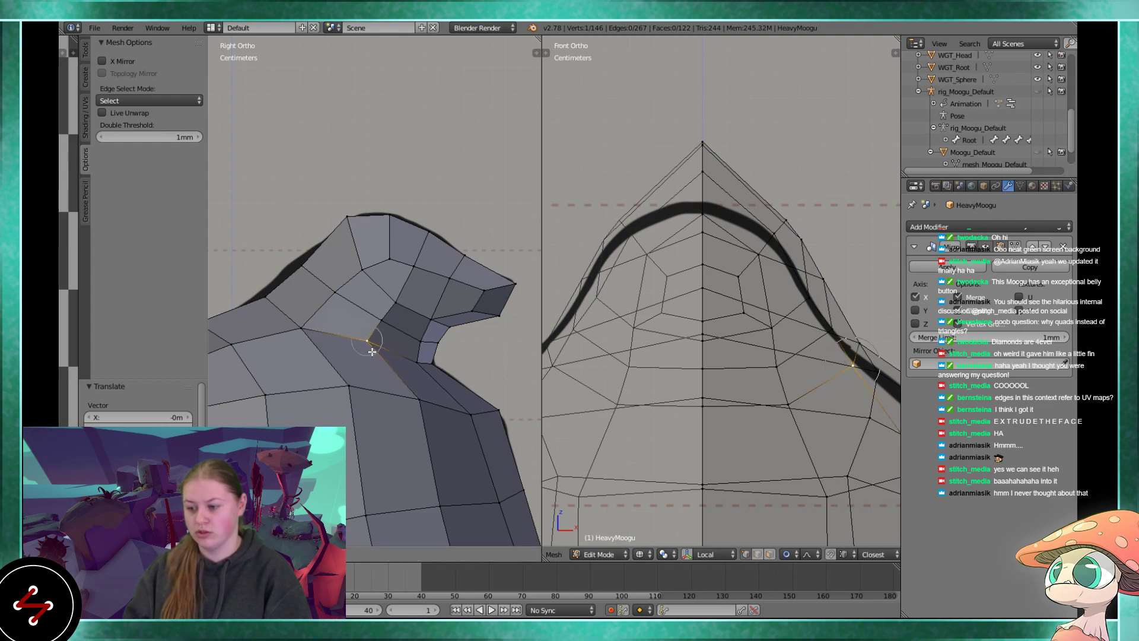
- Vertex-slide the side vertex of the loop in front of the peak by a factor of 0.085
shift+middle_drag(373, 348, 402, 275)
scroll(402, 276, up, 2)
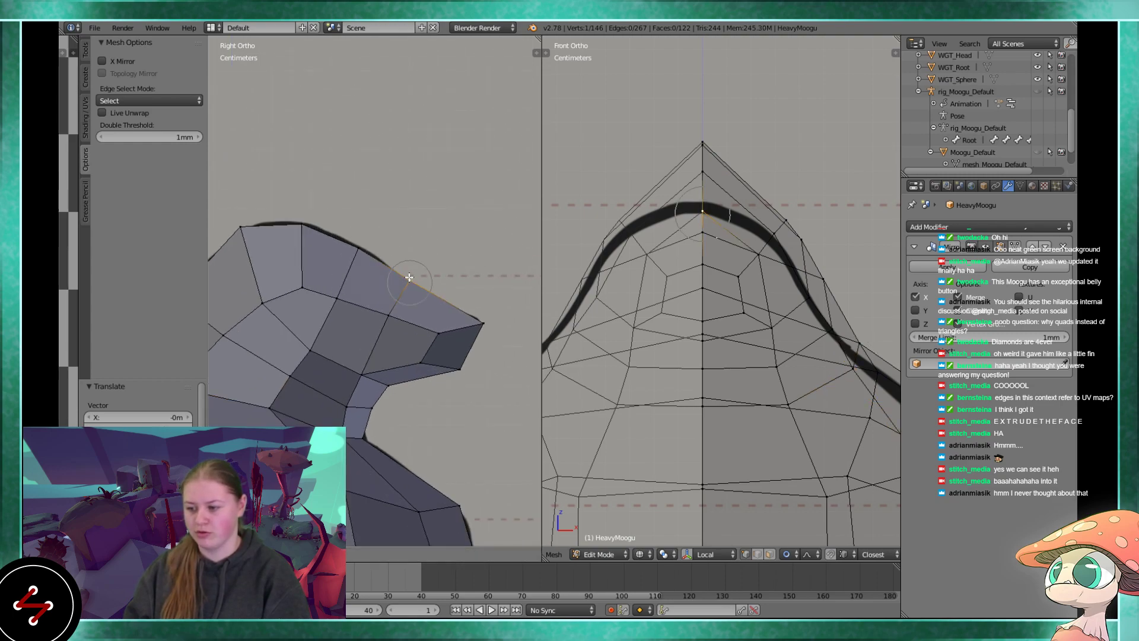
right_click(366, 238)
right_click(338, 300)
key(shift+v)
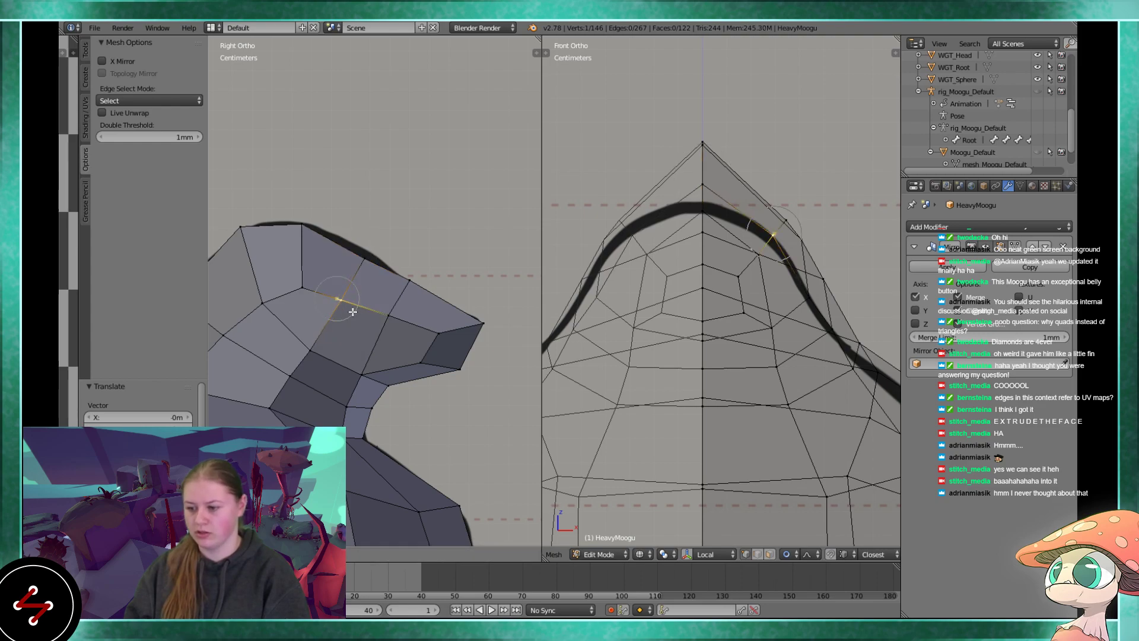
click(350, 307)
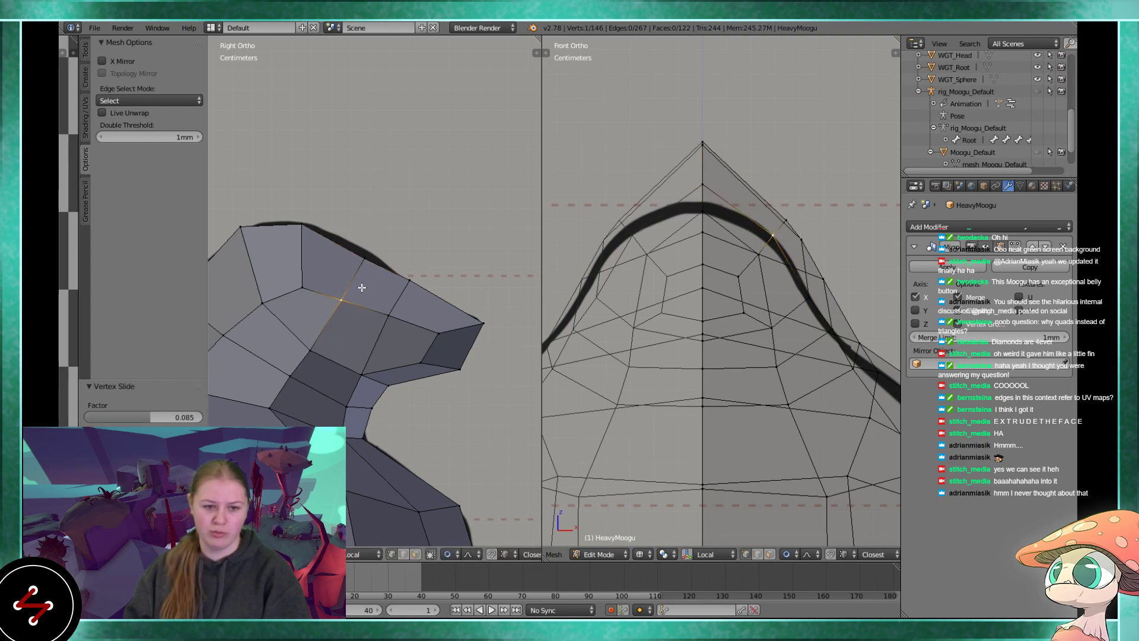
scroll(673, 193, down, 4)
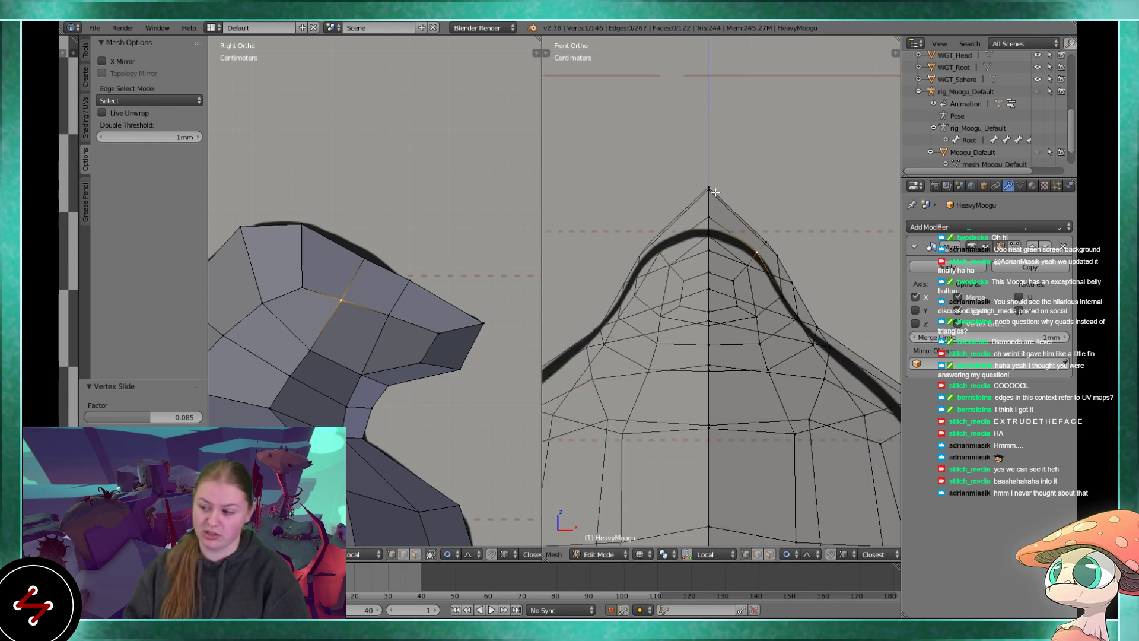
scroll(714, 298, down, 2)
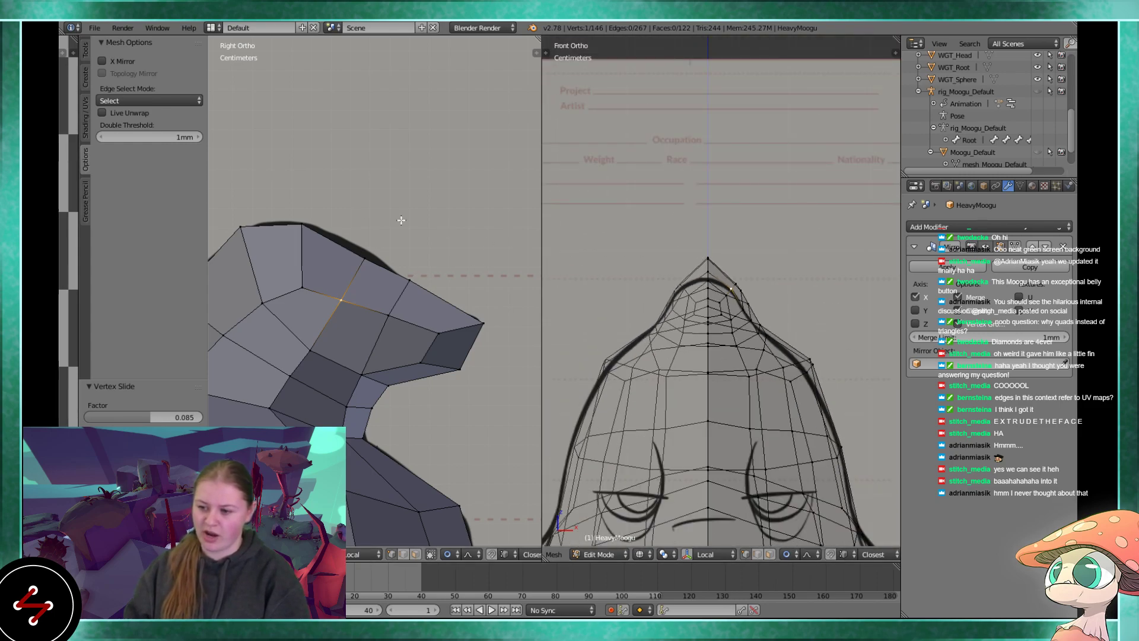
right_click(302, 224)
key(g)
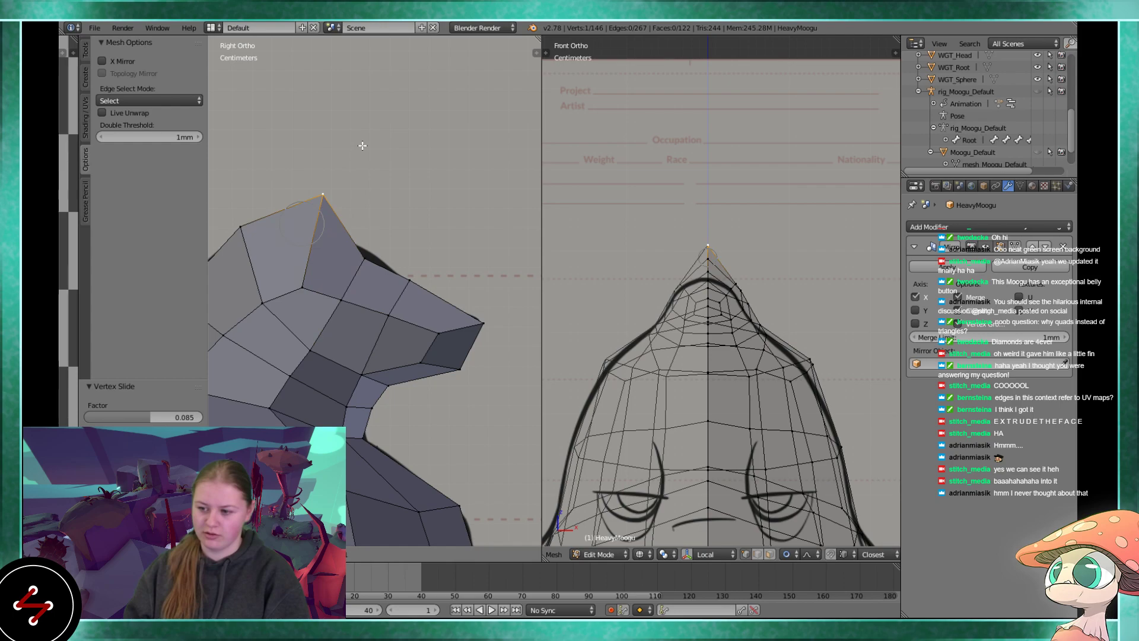
mouse_move(350, 223)
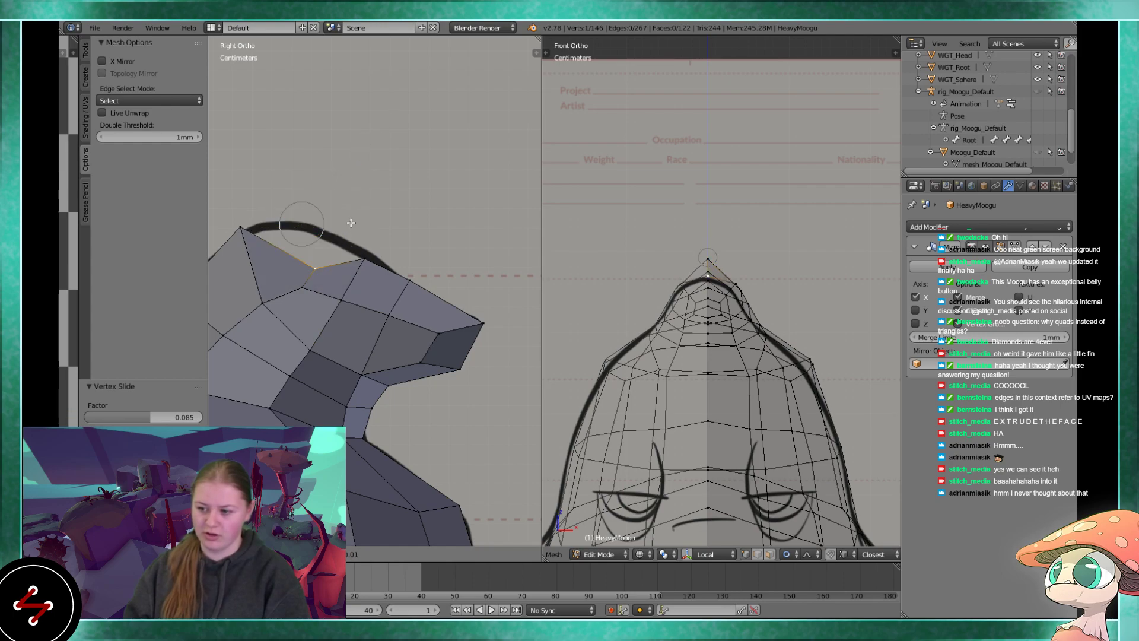
right_click(432, 233)
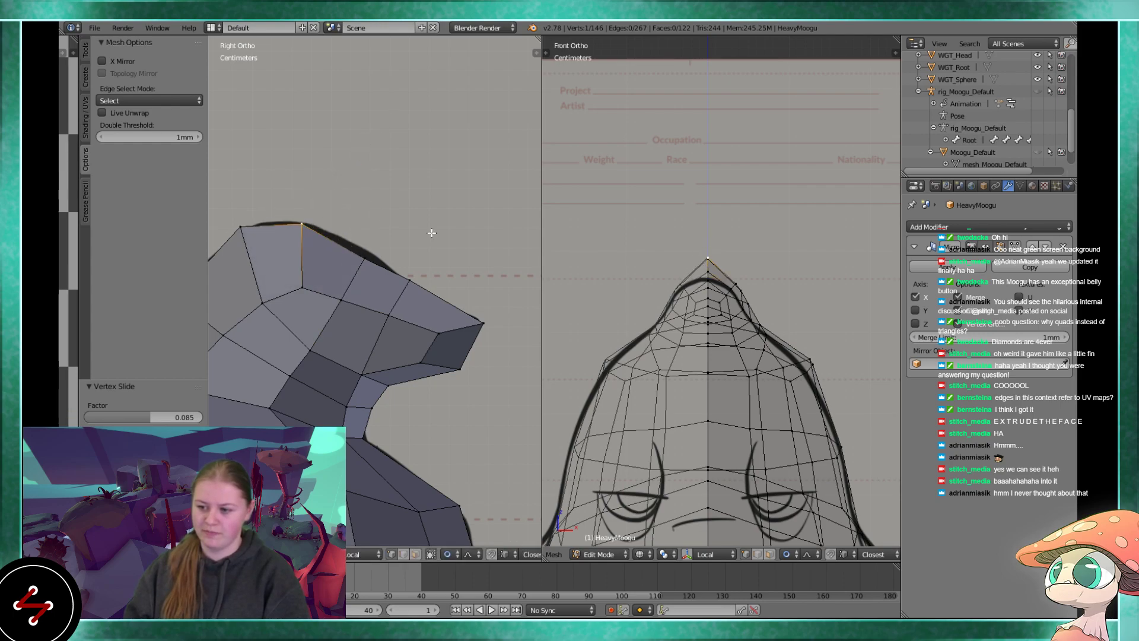
- Raise the top vertex in front of the peak onto the reference outline in the side view
right_click(377, 260)
key(g)
click(373, 254)
- Move the next top vertex forward along the outline and edge-slide its edge with the vertex below by a factor of 0.166
right_click(411, 277)
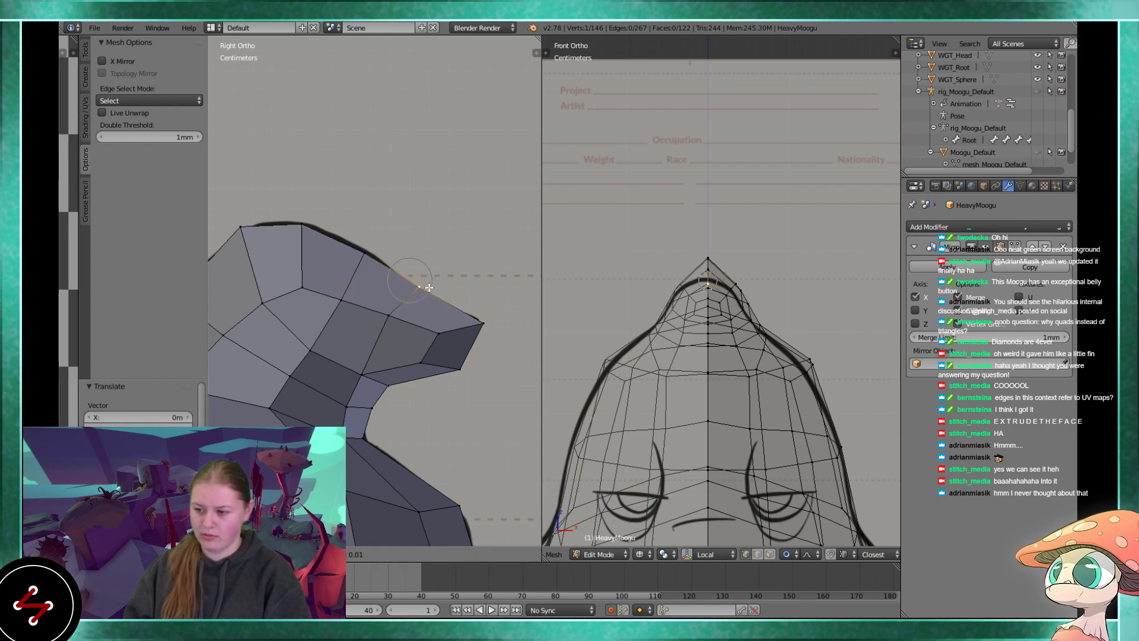
shift+right_click(388, 314)
key(g)
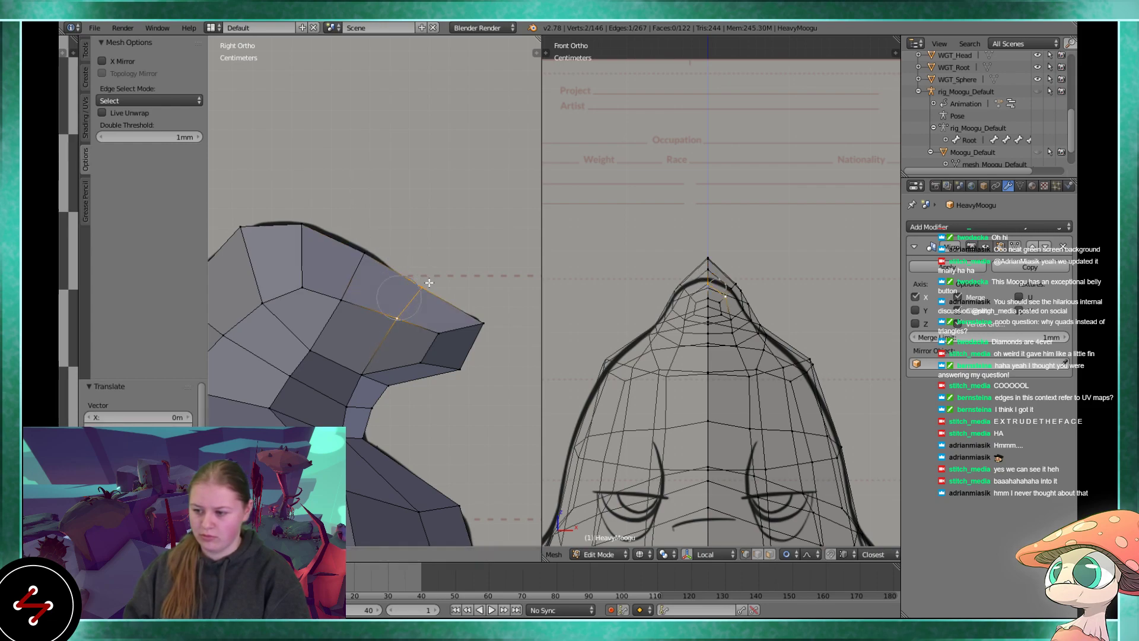
key(g)
click(380, 347)
- Edge-slide the upper edge of the loop just in front of the peak by a factor of 0.092
shift+middle_drag(323, 291, 355, 285)
right_click(382, 258)
shift+right_click(380, 290)
key(g)
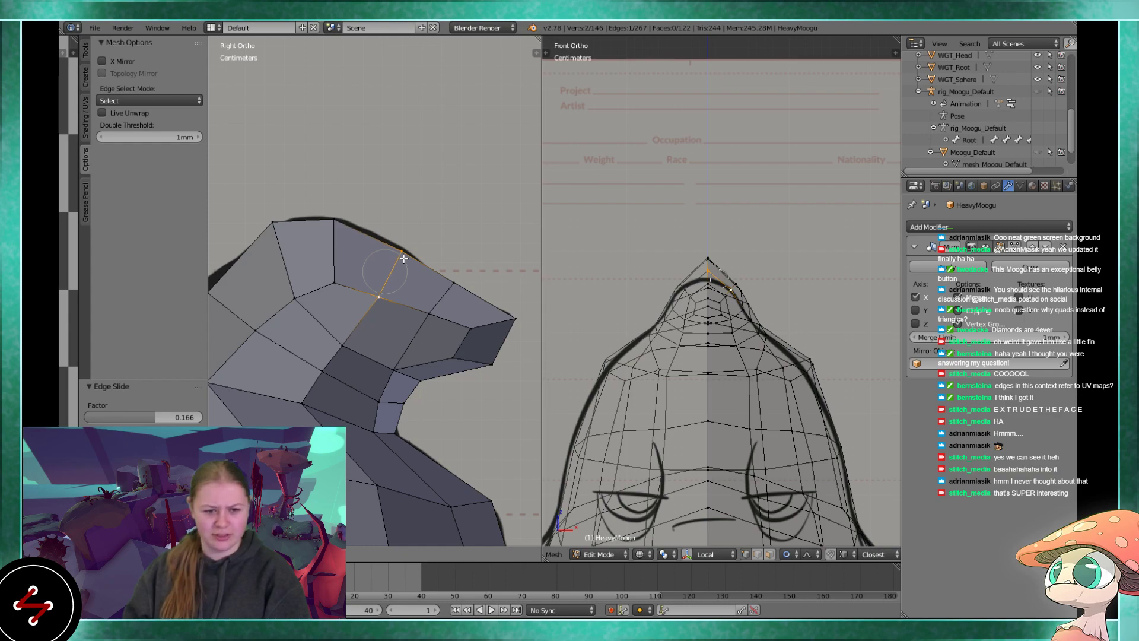
click(403, 258)
- Vertex-slide the loop's lower side vertex, above the dark underside face, by a factor of 0.264
right_click(349, 336)
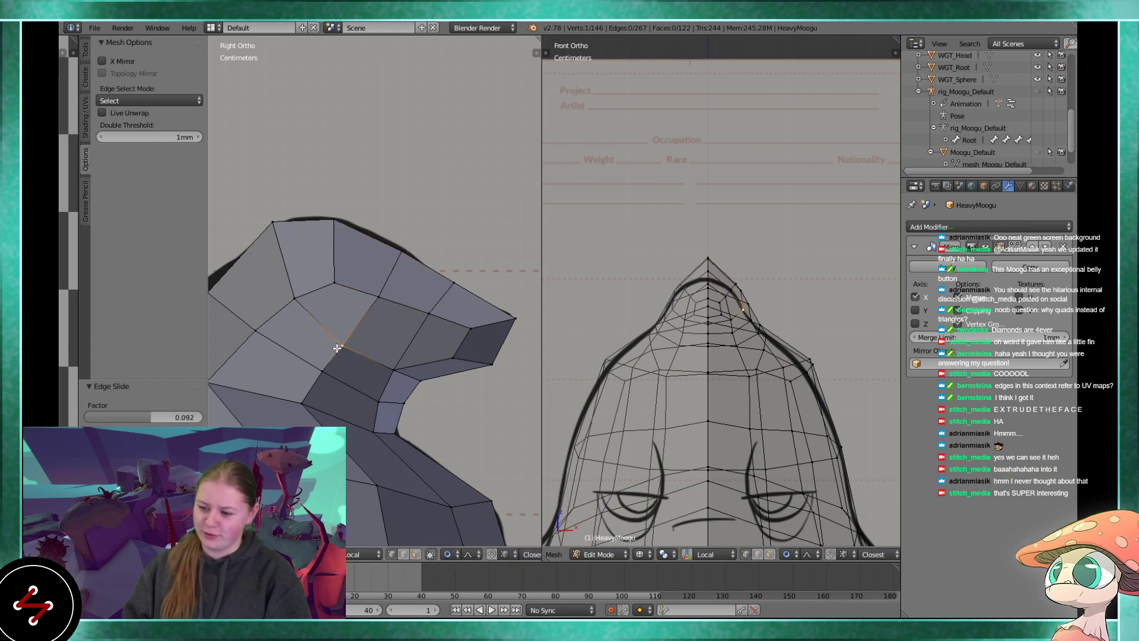
key(g)
key(g)
click(367, 347)
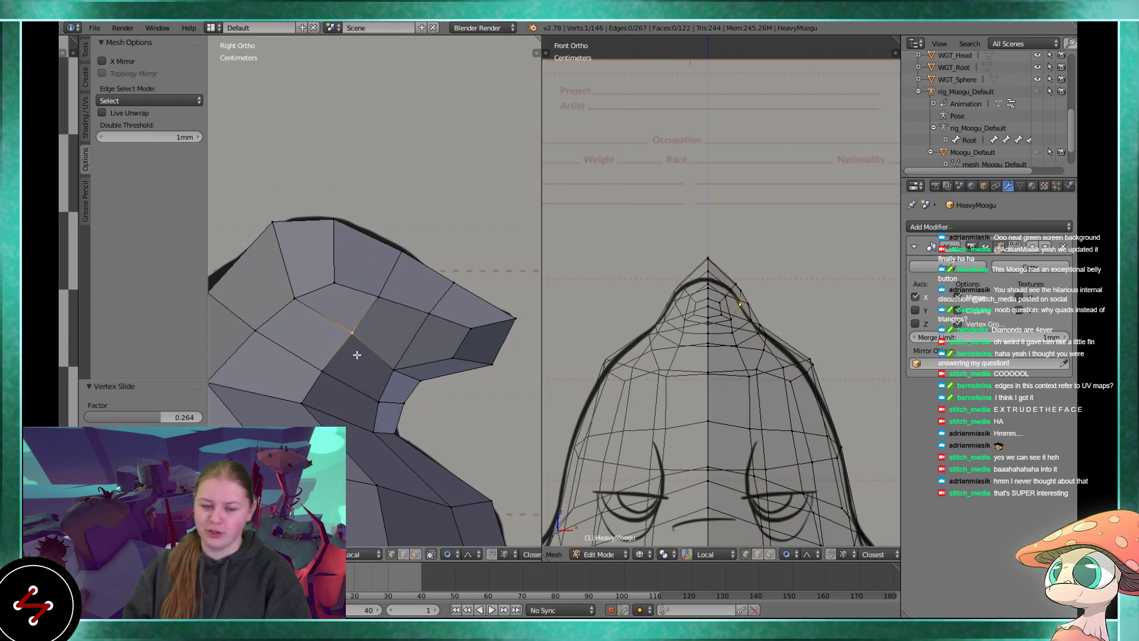
- Move the vertex above the hook's inner curve up and forward, and slightly adjust the neighbouring side vertex behind it
shift+middle_drag(357, 354, 367, 288)
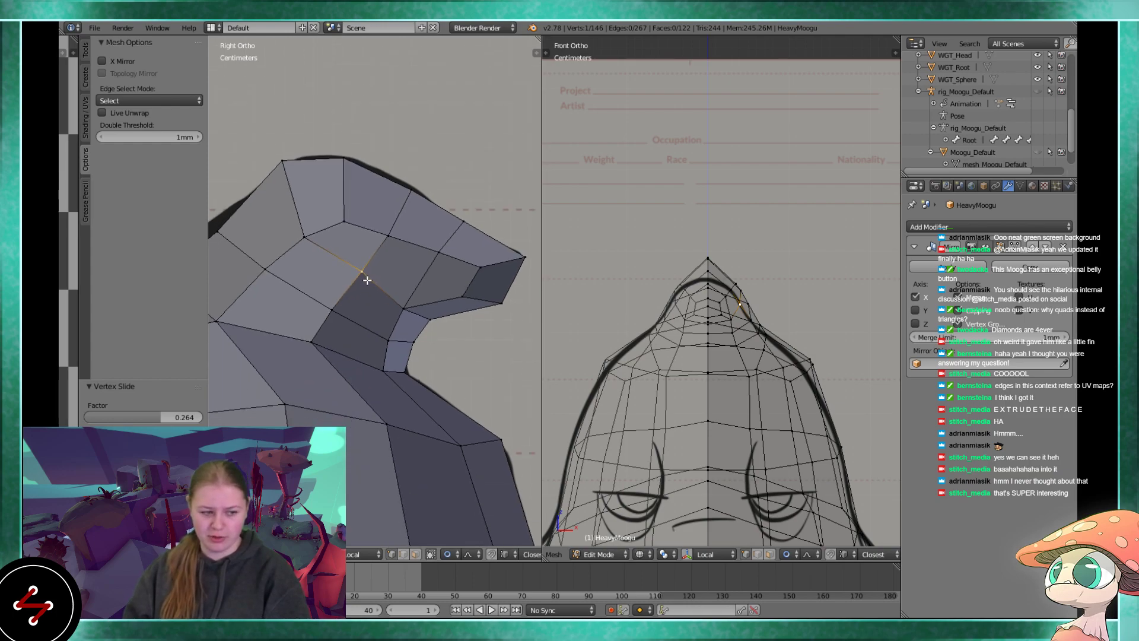
right_click(407, 310)
scroll(407, 312, up, 2)
key(g)
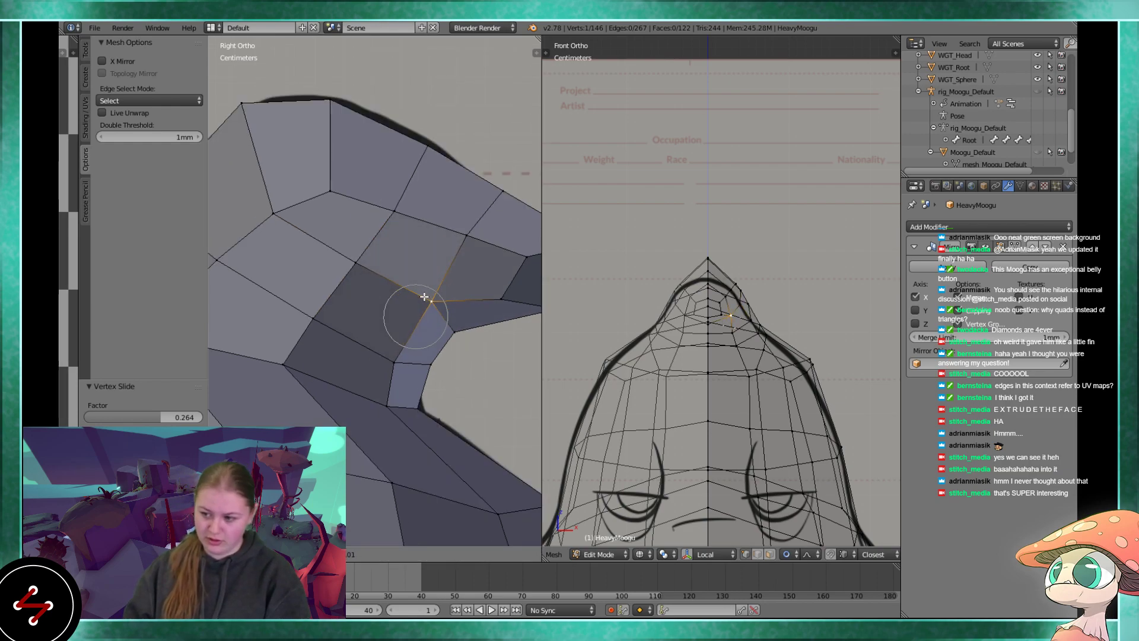
click(422, 294)
right_click(368, 263)
key(g)
click(366, 265)
right_click(408, 201)
key(g)
right_click(436, 155)
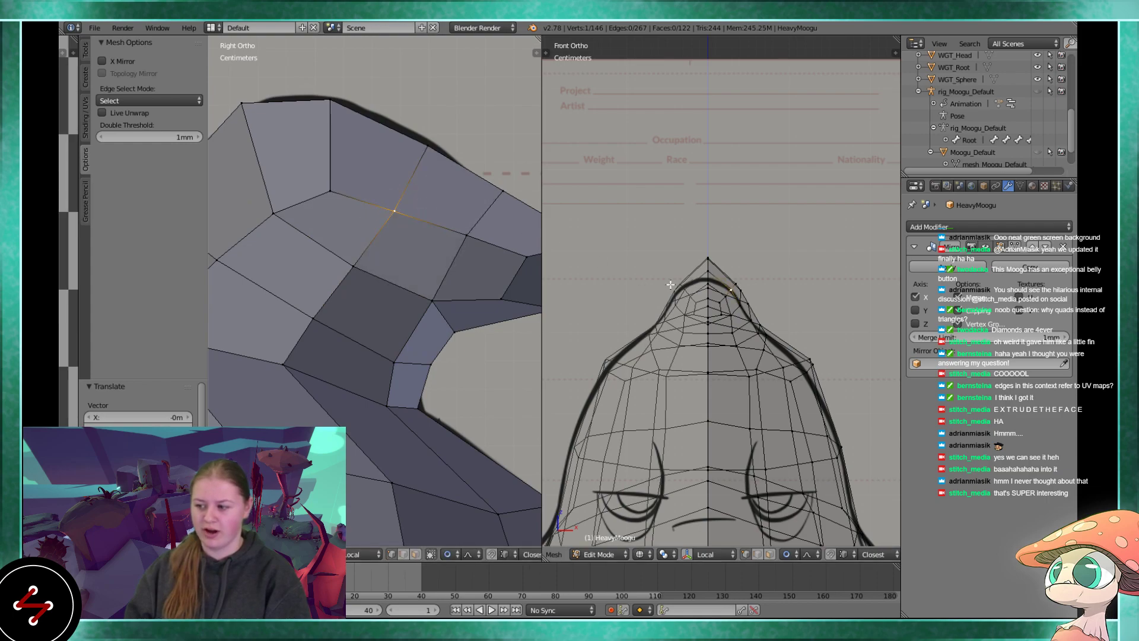
key(g)
right_click(822, 271)
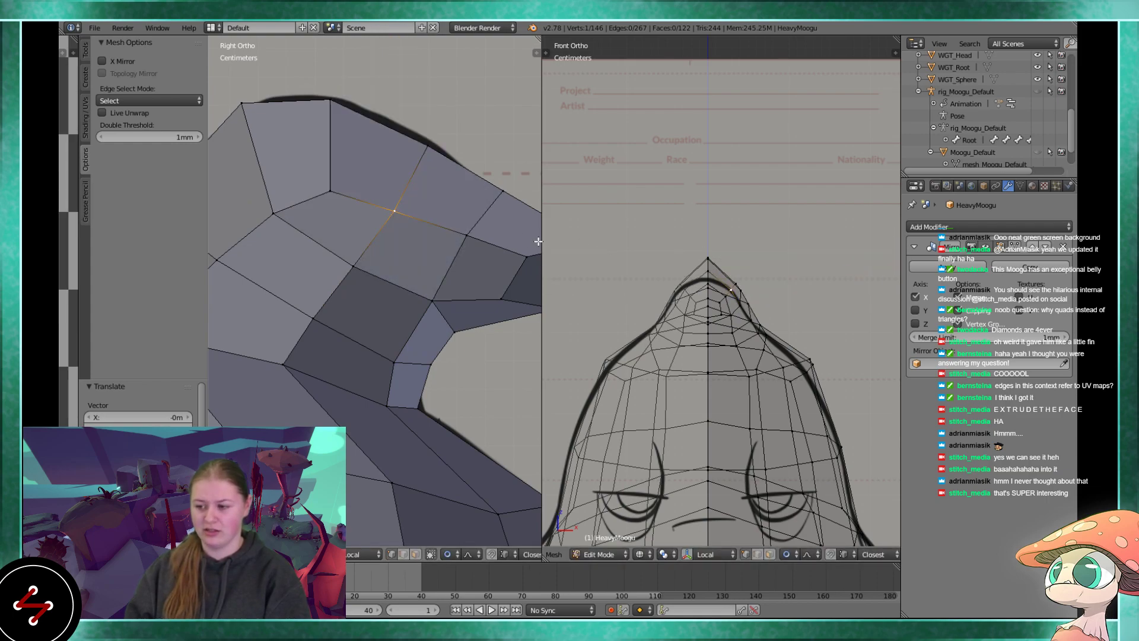
key(g)
key(g)
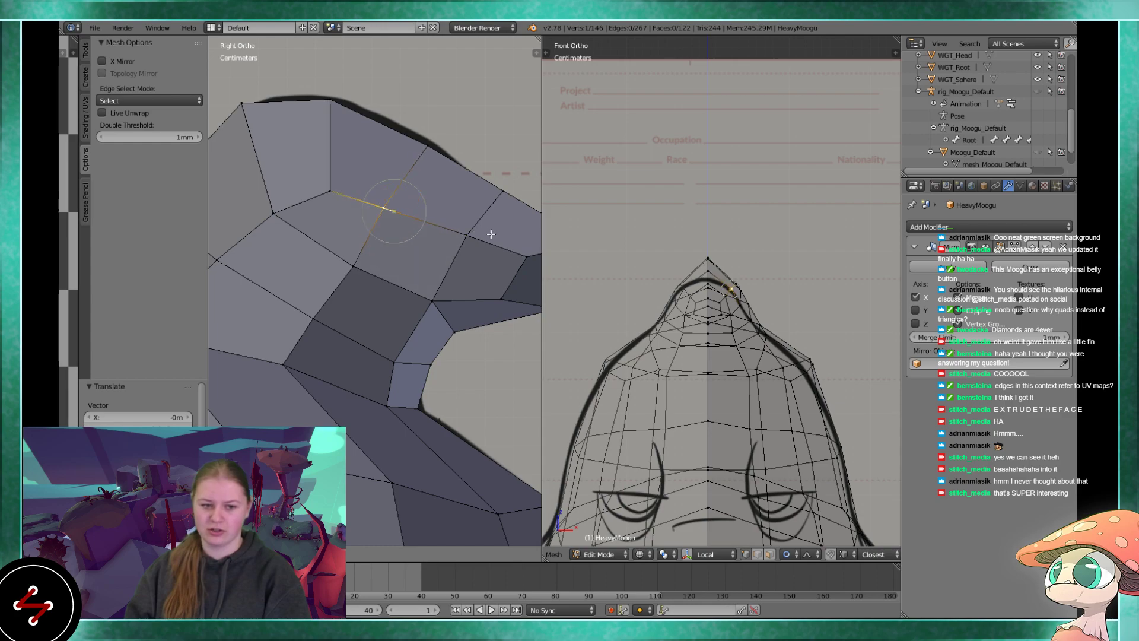
right_click(490, 234)
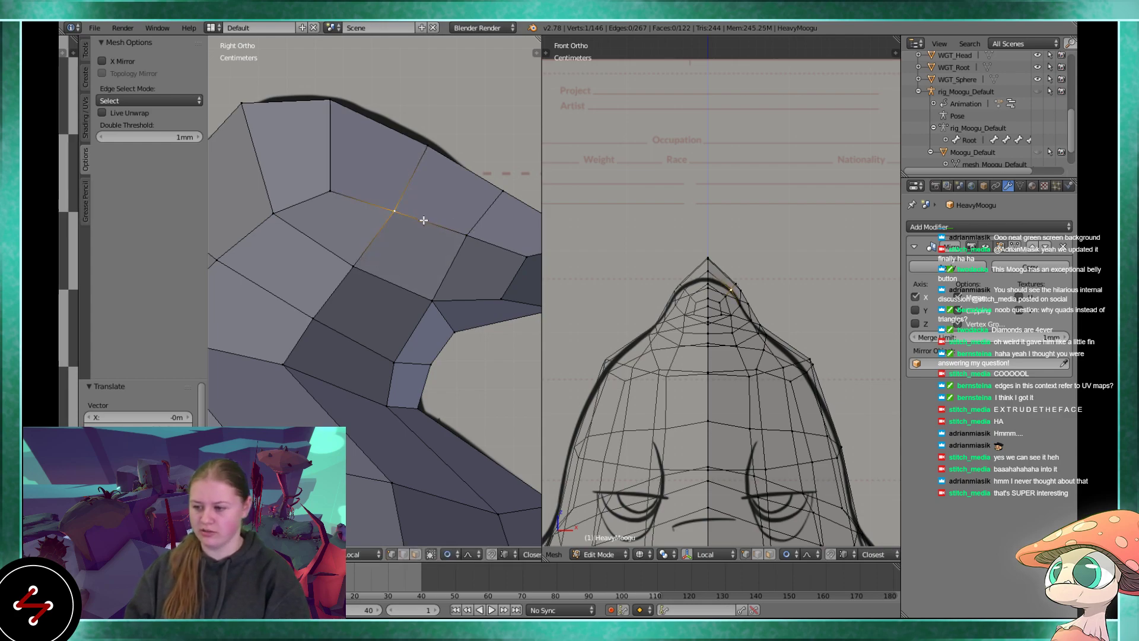
- Nudge two neighbouring vertices on the body's bottom rim onto the reference outline above the foot in the side view
scroll(424, 220, down, 2)
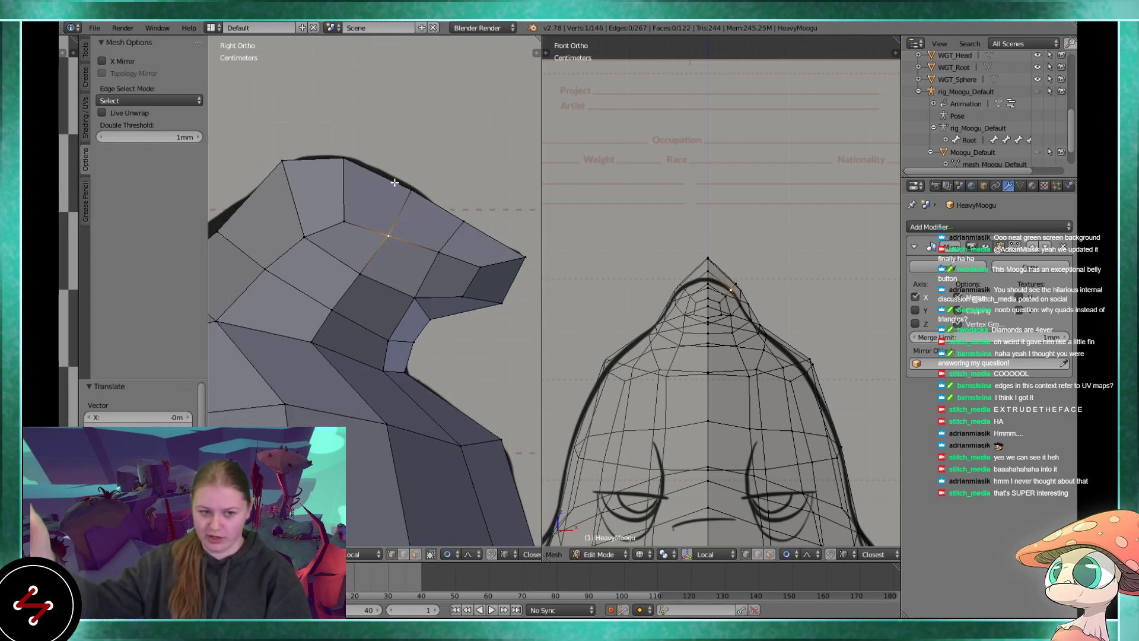
scroll(356, 274, down, 3)
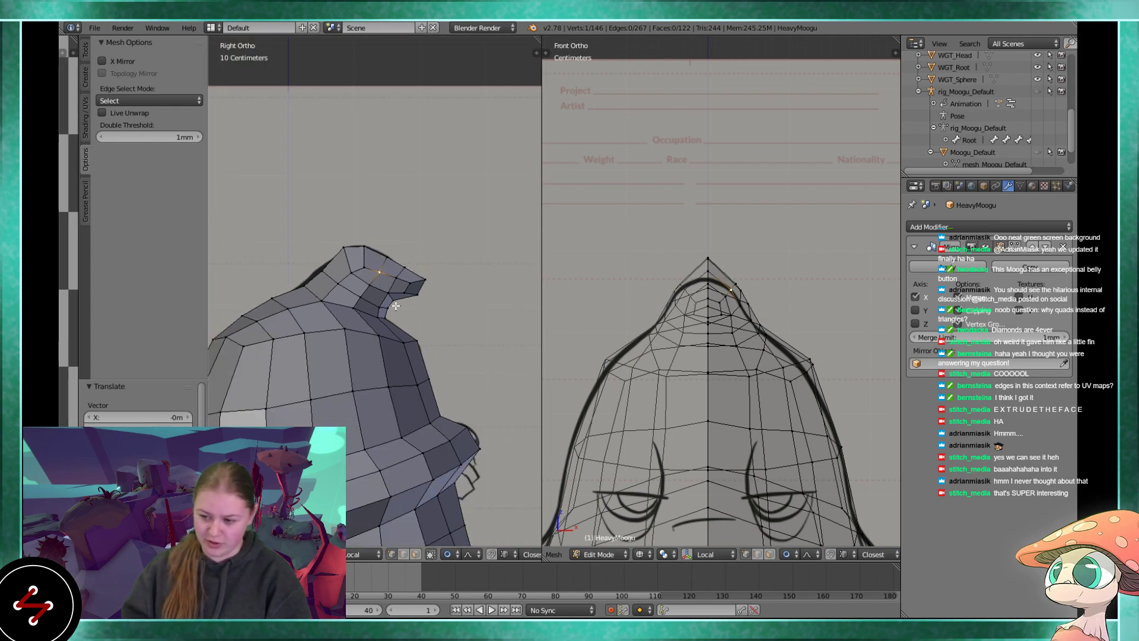
scroll(392, 291, down, 2)
shift+middle_drag(379, 345, 390, 199)
scroll(356, 239, down, 2)
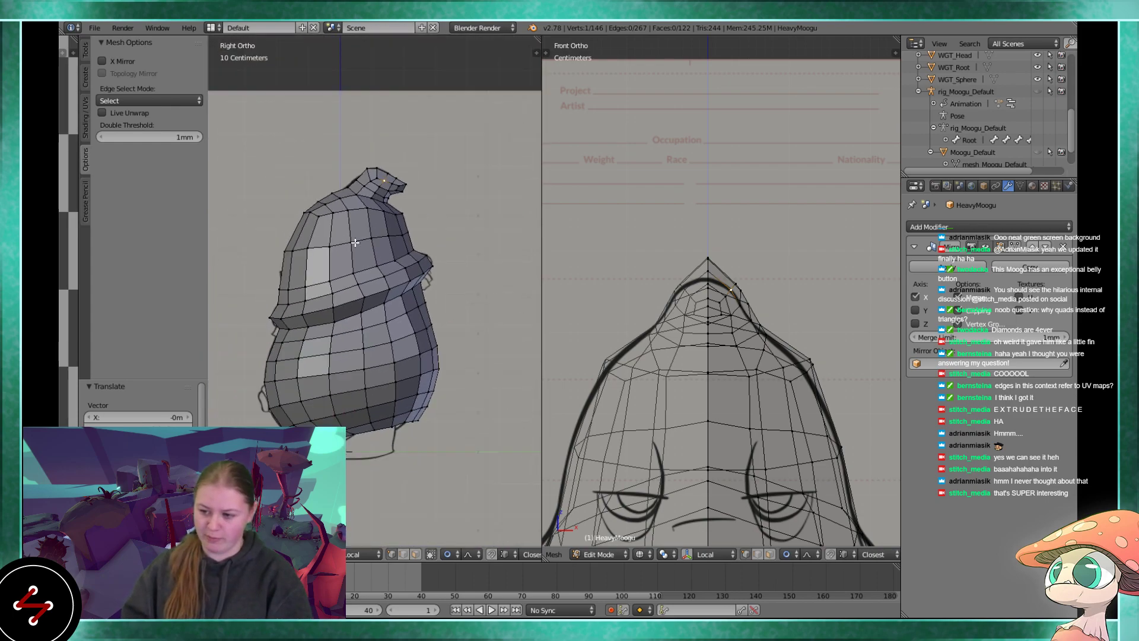
scroll(409, 385, up, 2)
scroll(408, 385, up, 2)
shift+middle_drag(408, 385, 402, 254)
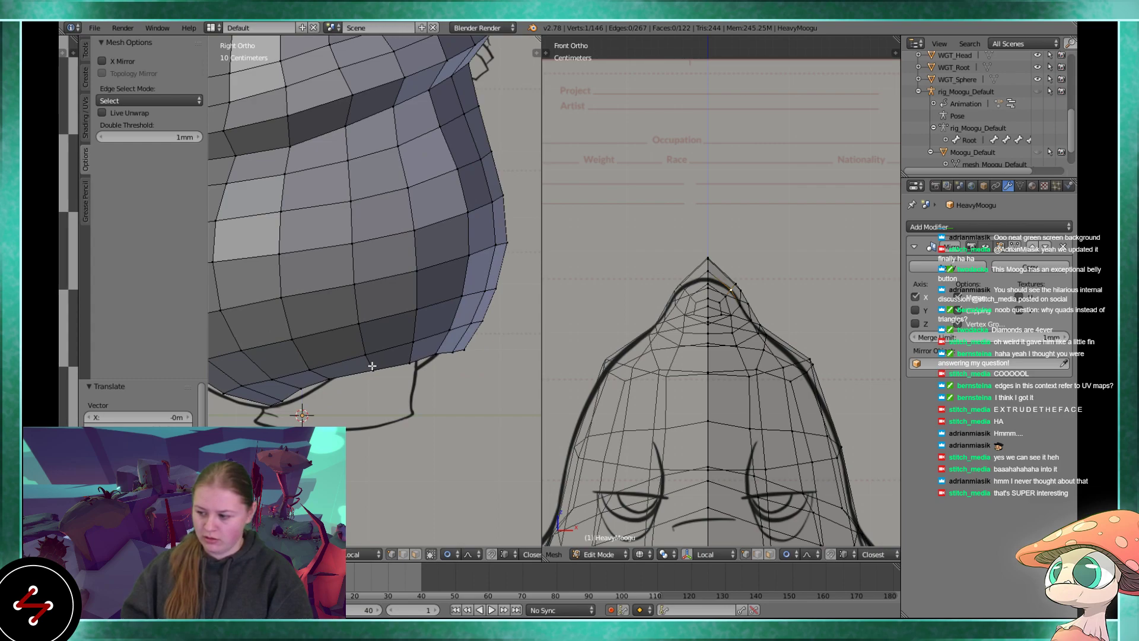
scroll(401, 373, up, 2)
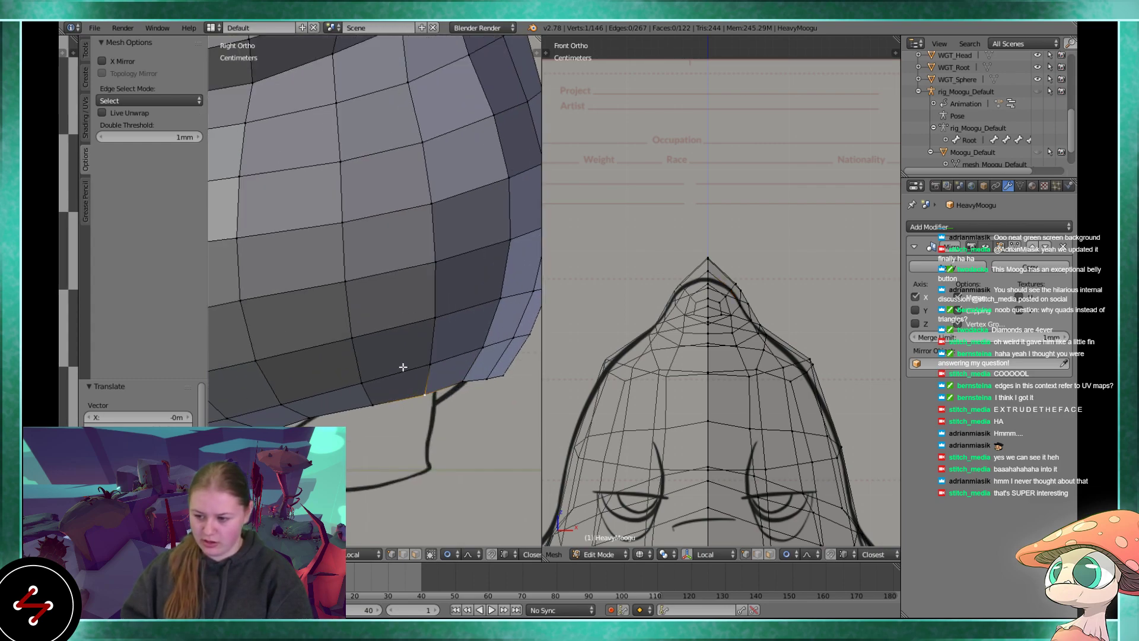
right_click(362, 402)
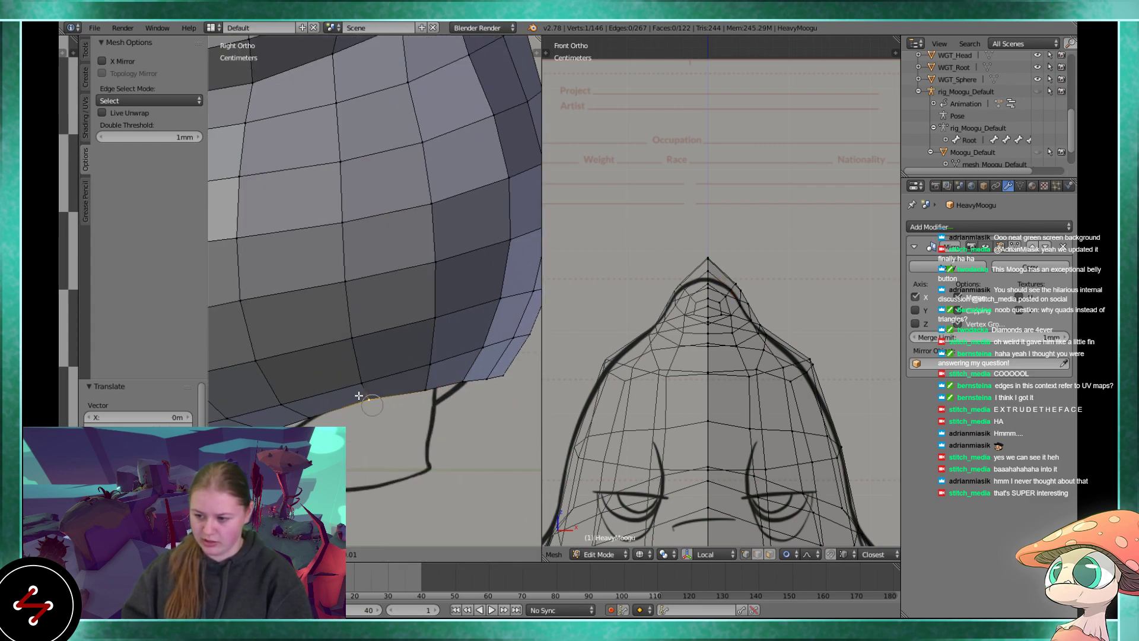
scroll(287, 376, down, 4)
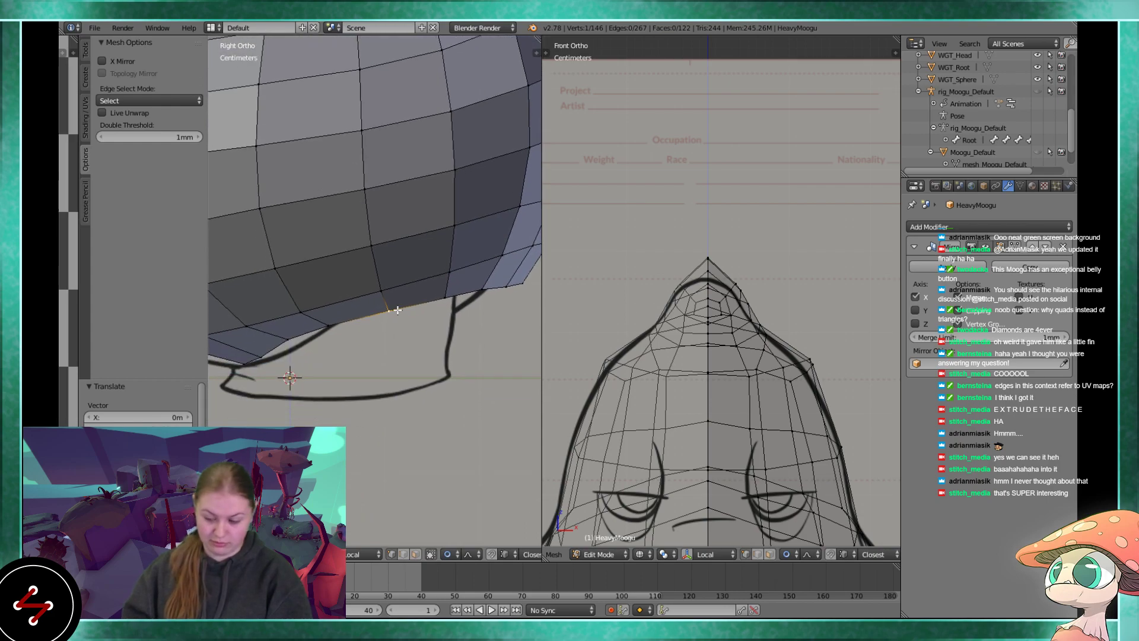
- Vertex-slide the front rim vertex beside the centre line of the open underside by a factor of 0.219
middle_drag(287, 377, 331, 252)
scroll(331, 252, up, 1)
right_click(331, 238)
shift+right_click(331, 287)
middle_drag(321, 294, 296, 331)
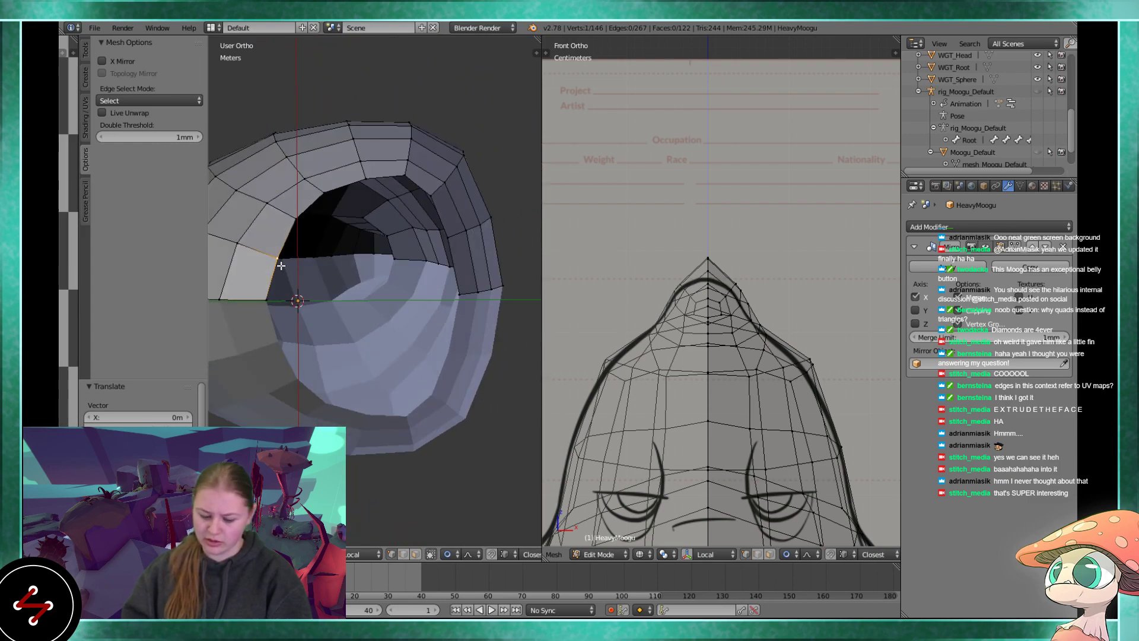
scroll(280, 265, up, 2)
click(284, 247)
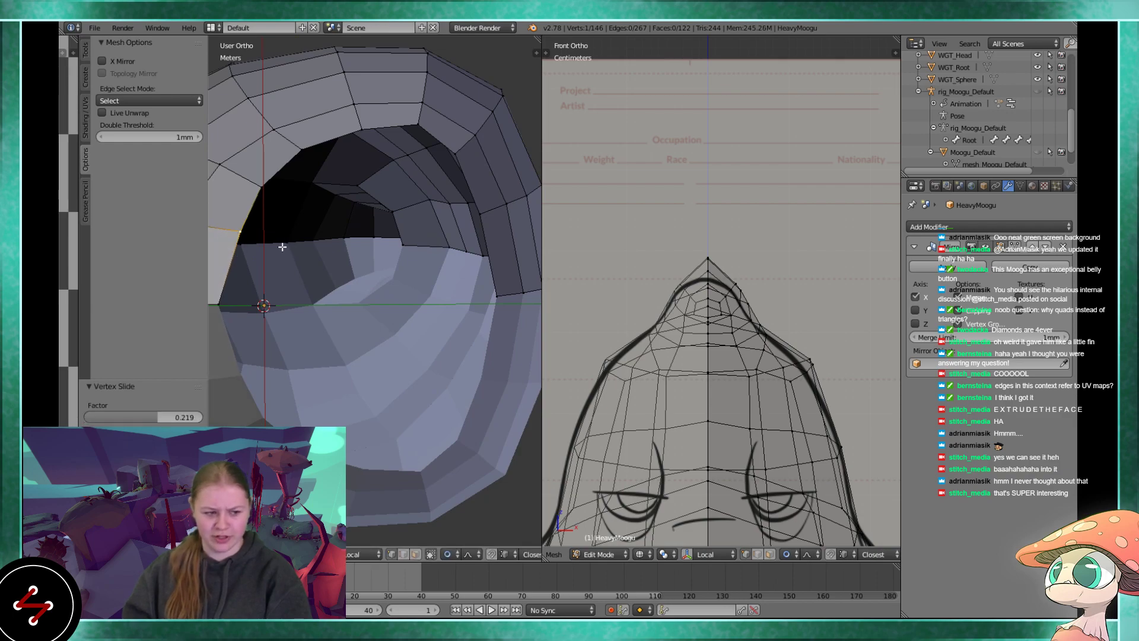
- Extrude the front rim's centre edge backward across the opening and vertex-slide the new outer vertex by a factor of 0.269
shift+middle_drag(265, 307, 274, 321)
key(e)
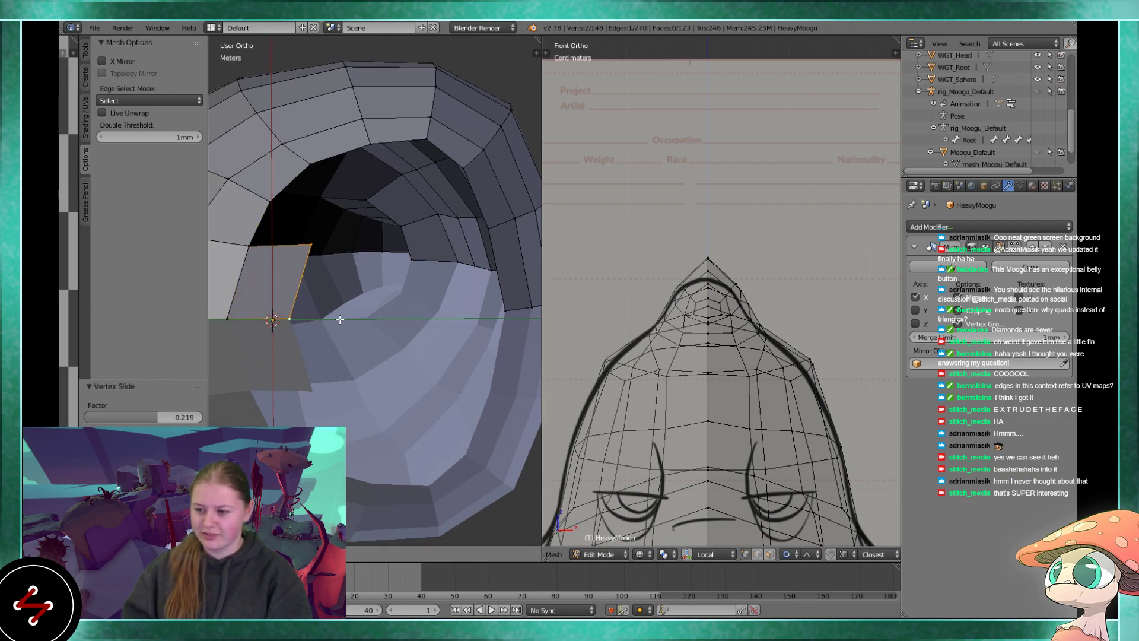
click(354, 318)
middle_drag(355, 317, 346, 245)
right_click(338, 246)
key(g)
key(g)
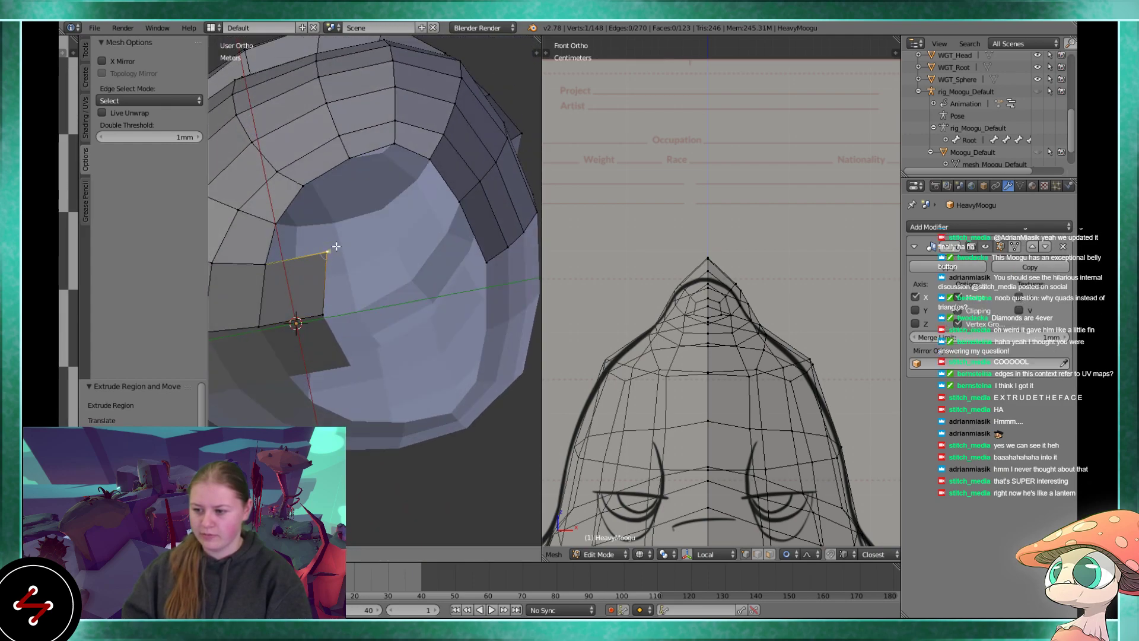
click(323, 248)
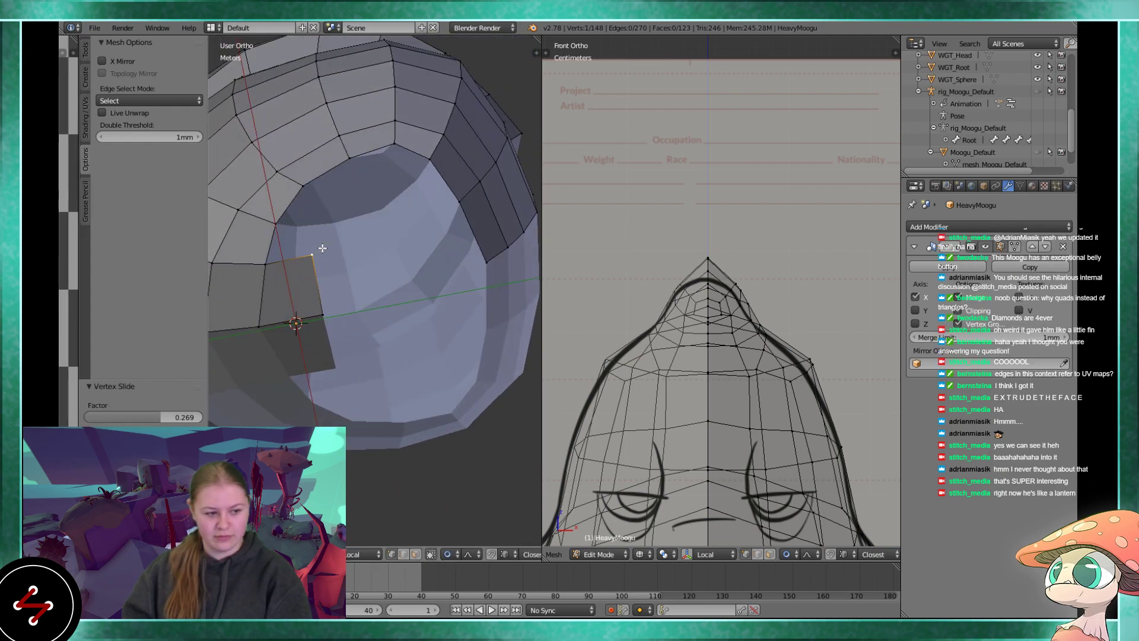
- Extrude the strip's end edge farther across the opening, adjust its position, and scale it by 0.881
scroll(322, 248, down, 1)
shift+right_click(337, 314)
middle_drag(337, 313, 393, 231)
key(e)
click(399, 301)
key(g)
click(431, 362)
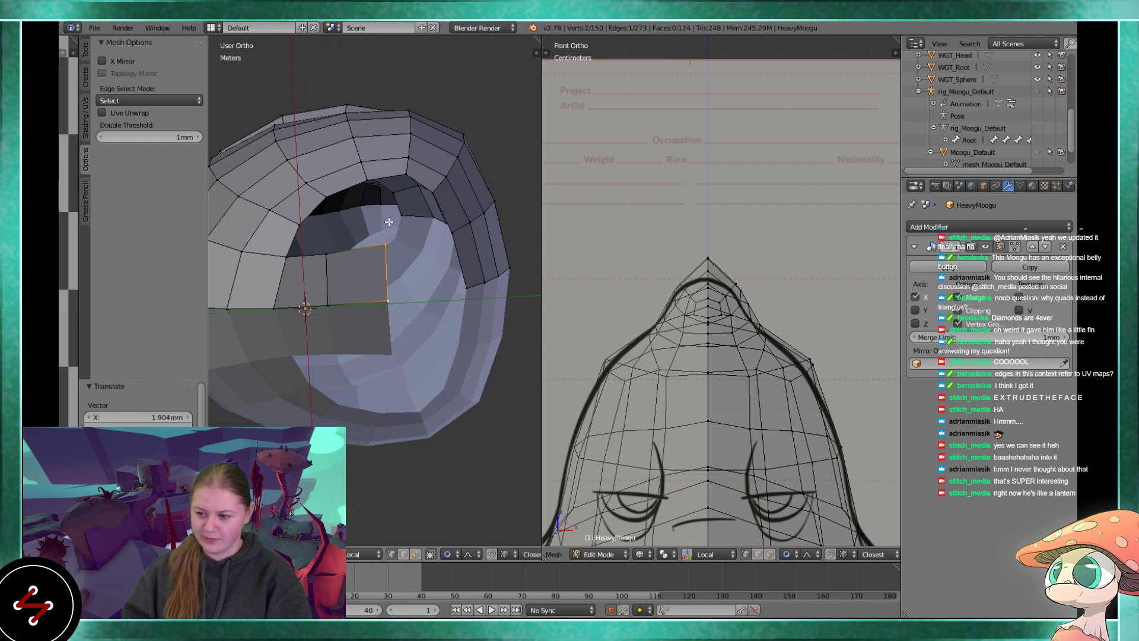
click(392, 230)
- Edge-slide the cross edge between the strip's two faces by a factor of 0.166
shift+middle_drag(378, 278, 372, 310)
scroll(372, 310, up, 2)
right_click(294, 312)
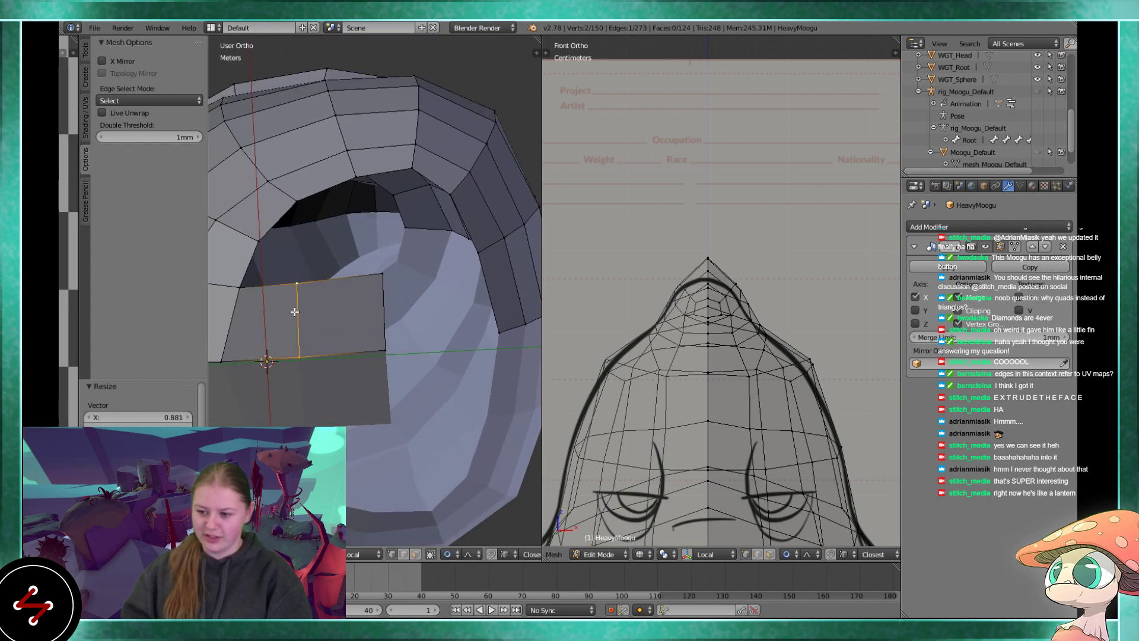
key(g)
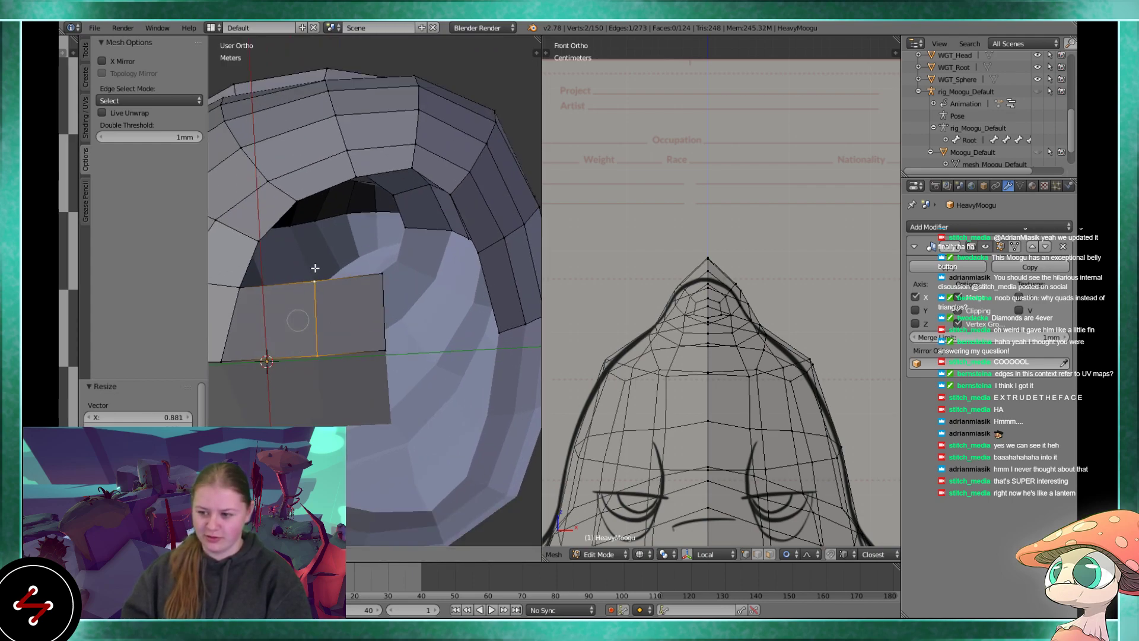
click(312, 269)
shift+middle_drag(301, 291, 332, 280)
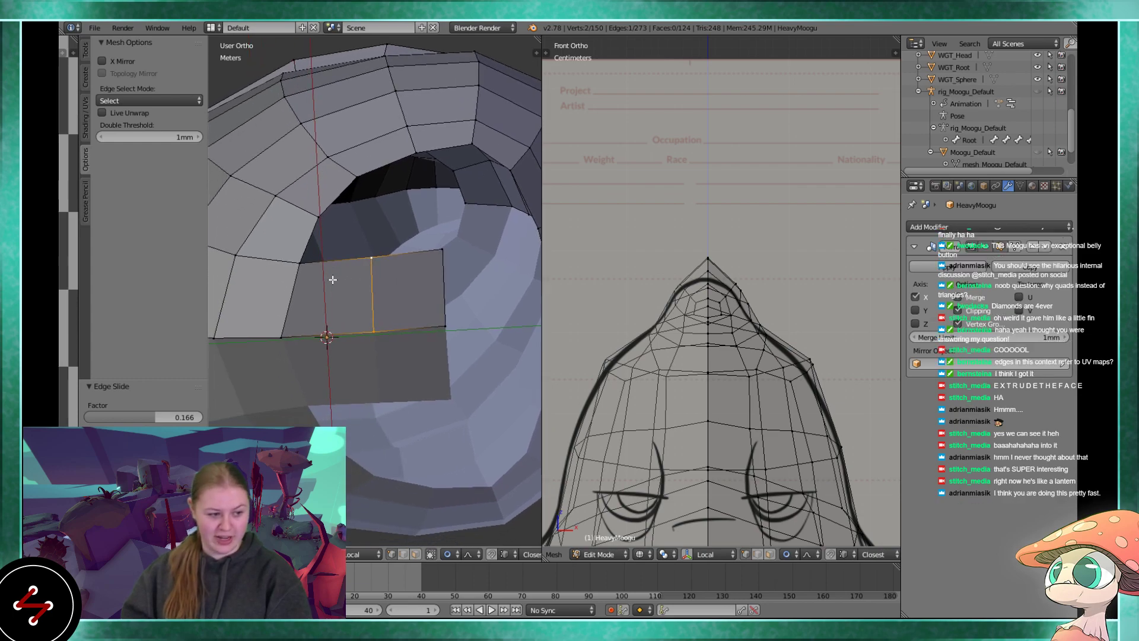
- Extrude the strip's end edge once more toward the rear rim to add a third face
middle_drag(341, 279, 410, 298)
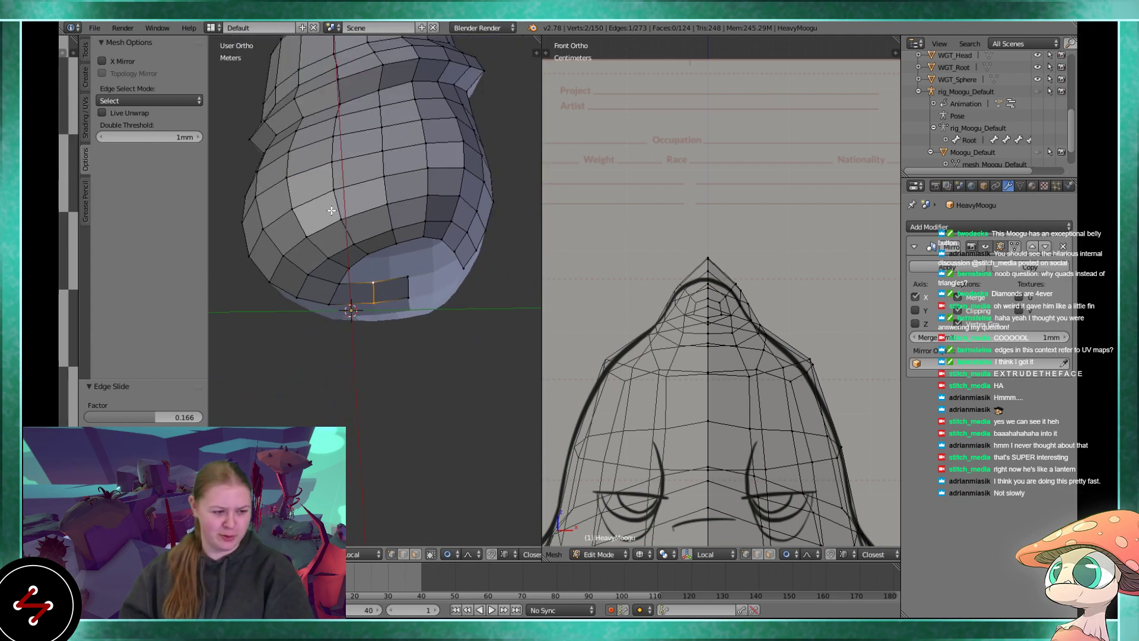
middle_drag(331, 210, 346, 264)
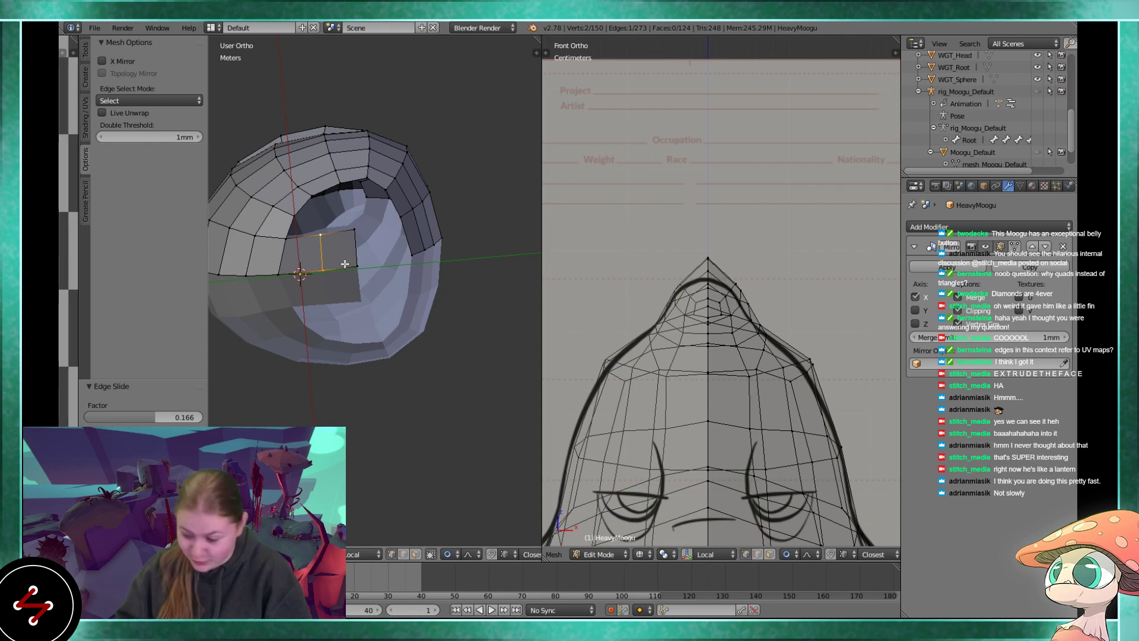
scroll(345, 264, up, 3)
click(338, 193)
middle_drag(348, 248, 368, 294)
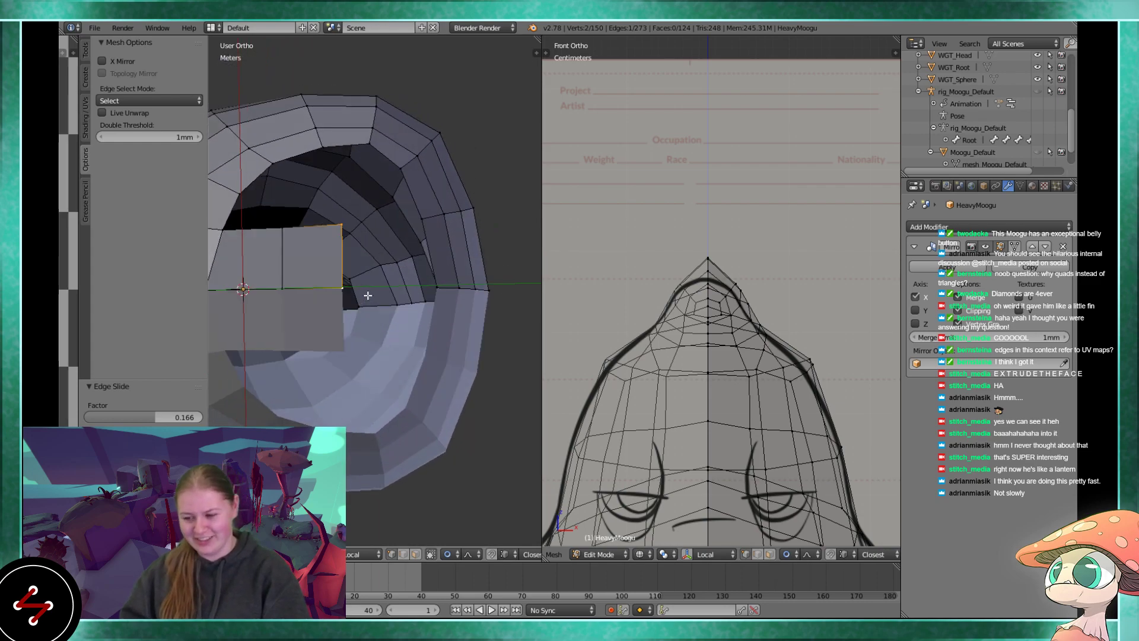
key(e)
click(418, 278)
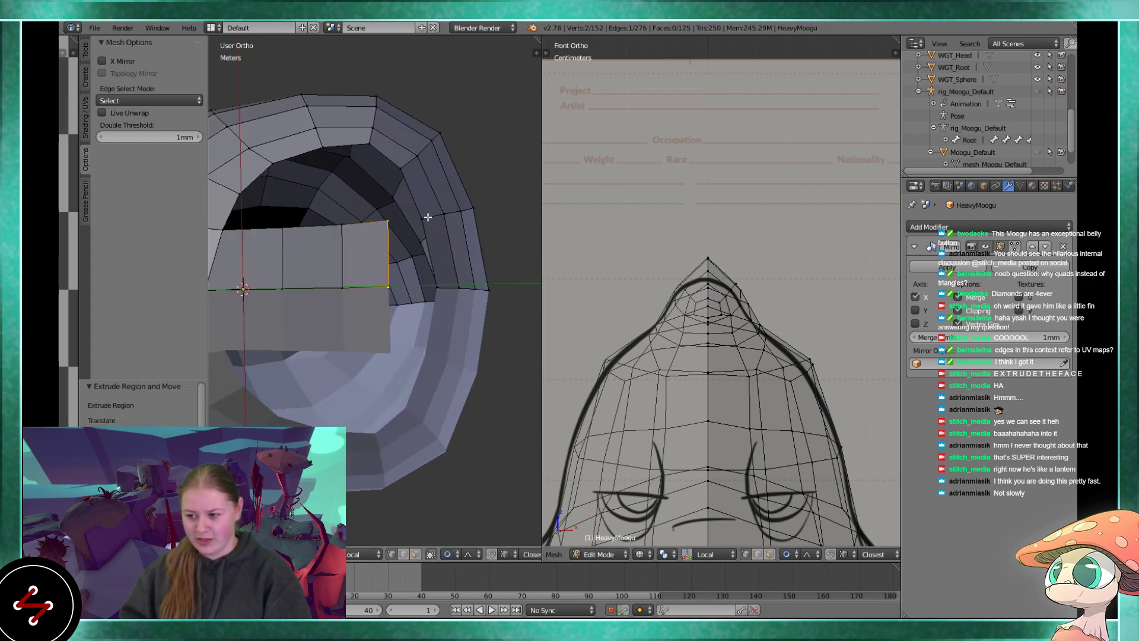
- Fill a quad between the strip's first face and the side rim, and slide its outer rim corner slightly outward
middle_drag(411, 231, 368, 271)
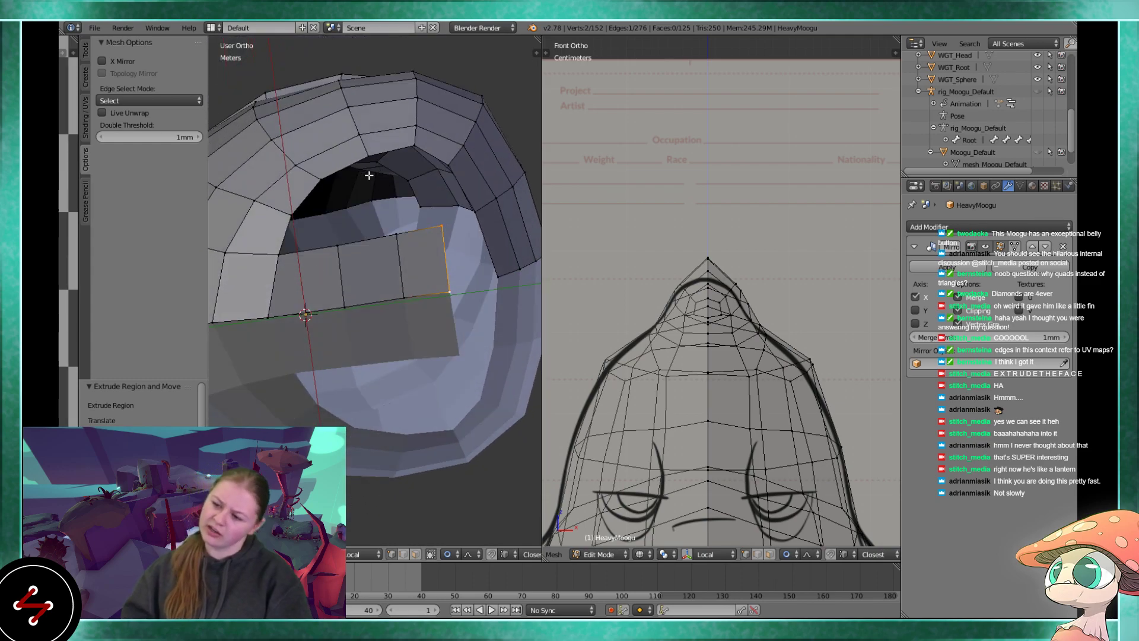
scroll(347, 248, up, 2)
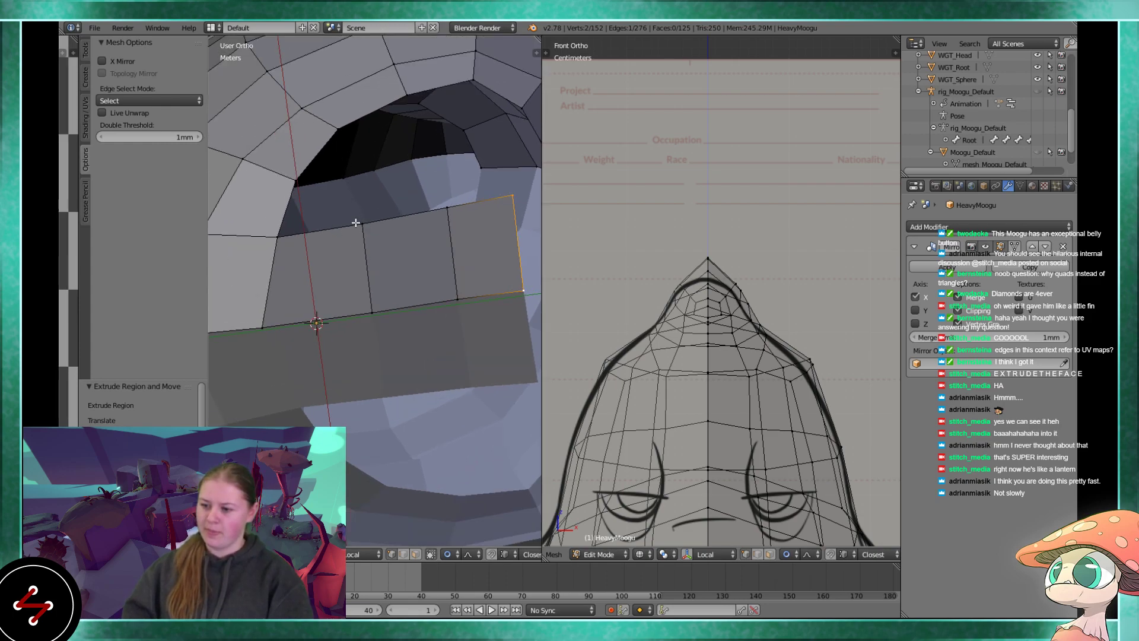
right_click(351, 226)
shift+right_click(271, 239)
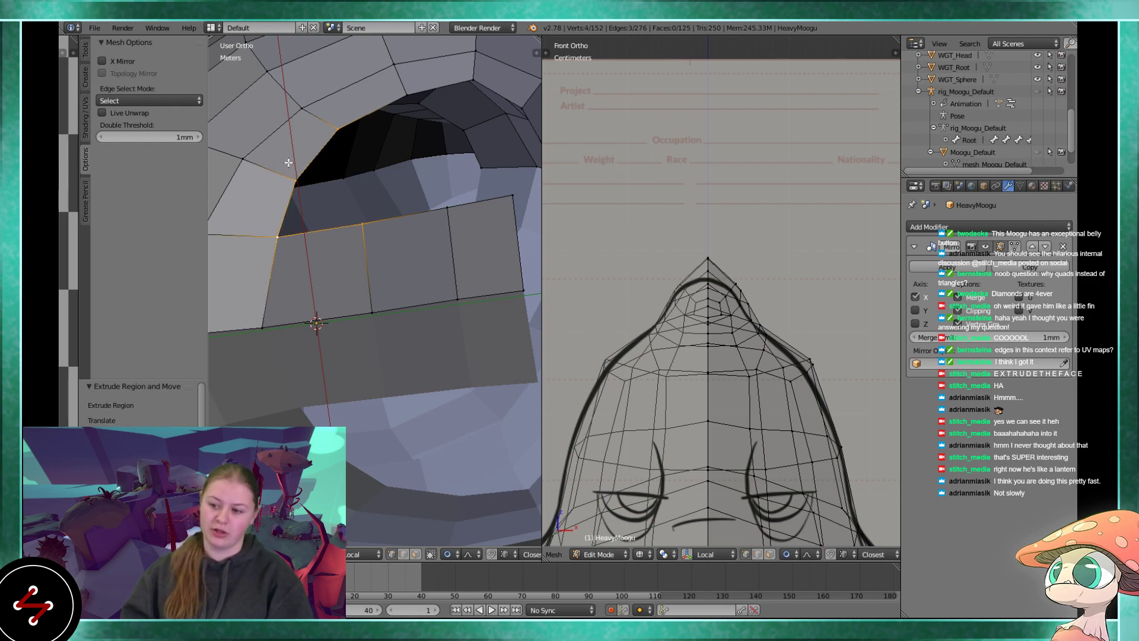
key(f)
right_click(297, 181)
key(g)
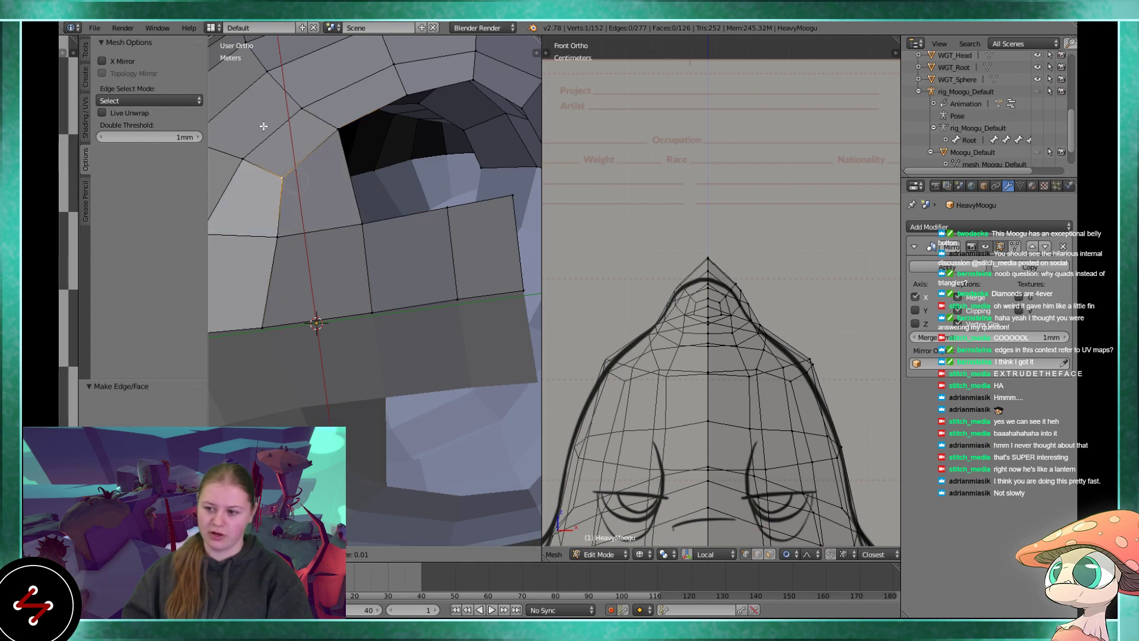
click(263, 125)
- Try a loop cut through the new underside quad and up the body's side, and undo it
key(ctrl+r)
key(Home)
middle_drag(337, 157, 331, 245)
click(336, 184)
right_click(336, 184)
middle_drag(379, 185, 434, 166)
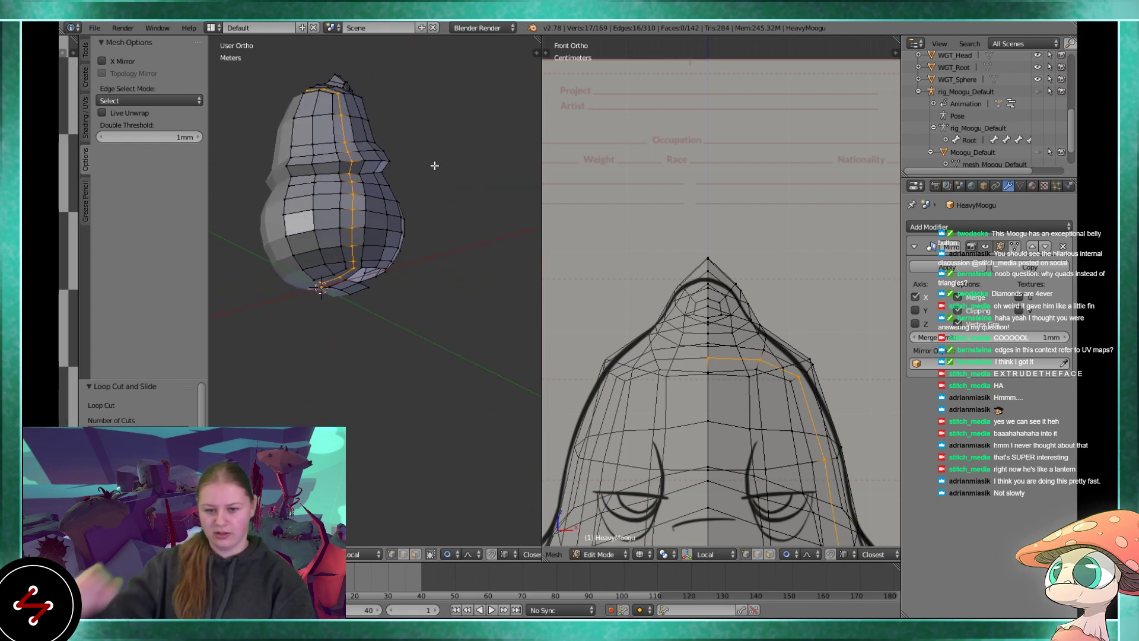
key(ctrl+z)
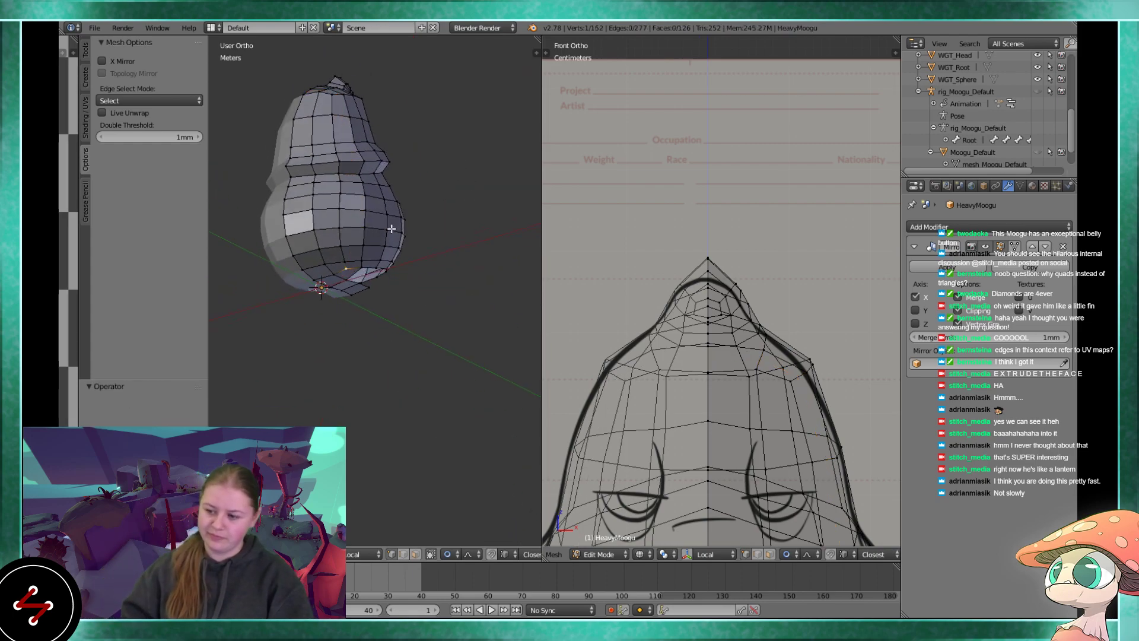
- Fill two more faces in the gap beside the underside strip
middle_drag(434, 166, 383, 196)
scroll(358, 160, up, 4)
scroll(358, 160, up, 3)
shift+right_click(324, 209)
key(f)
middle_drag(372, 149, 377, 210)
right_click(378, 210)
key(f)
key(ctrl+z)
key(f)
- Vertex-slide a vertex of the newly filled underside faces by a factor of 0.272
middle_drag(367, 133, 262, 315)
shift+middle_drag(351, 255, 332, 301)
scroll(330, 294, up, 2)
right_click(326, 286)
key(g)
key(g)
click(313, 303)
- Fill a quad from three neighbouring side rim vertices and the adjacent corner of the underside strip
right_click(375, 247)
shift+right_click(399, 182)
shift+right_click(334, 159)
shift+right_click(261, 167)
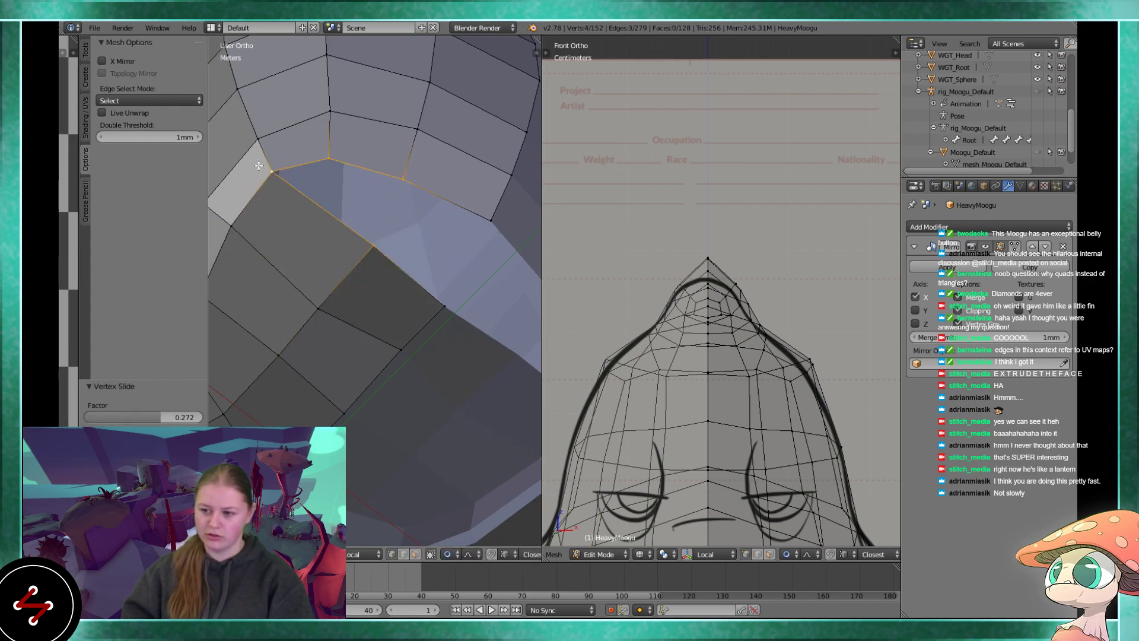
key(f)
- Close the remaining gap between the underside faces and the rear side rim with a new face, and clear the selection
middle_drag(316, 174, 410, 169)
right_click(350, 152)
shift+right_click(301, 146)
shift+right_click(338, 185)
shift+right_click(279, 232)
middle_drag(279, 223, 335, 249)
right_click(335, 249)
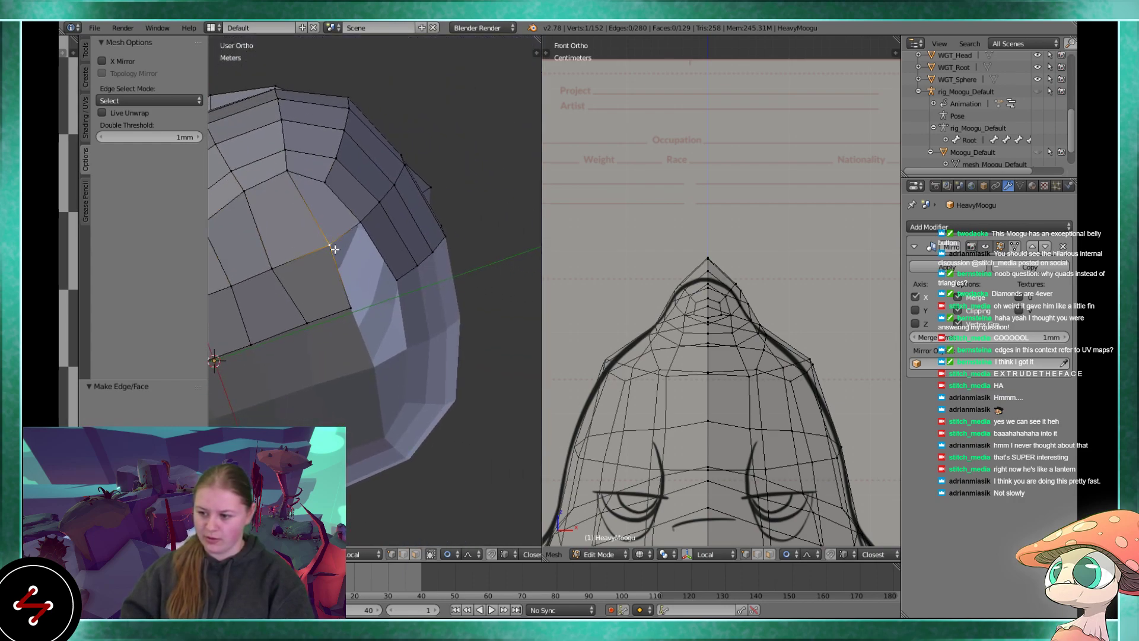
shift+right_click(395, 279)
shift+right_click(360, 216)
key(f)
key(a)
middle_drag(341, 237, 379, 239)
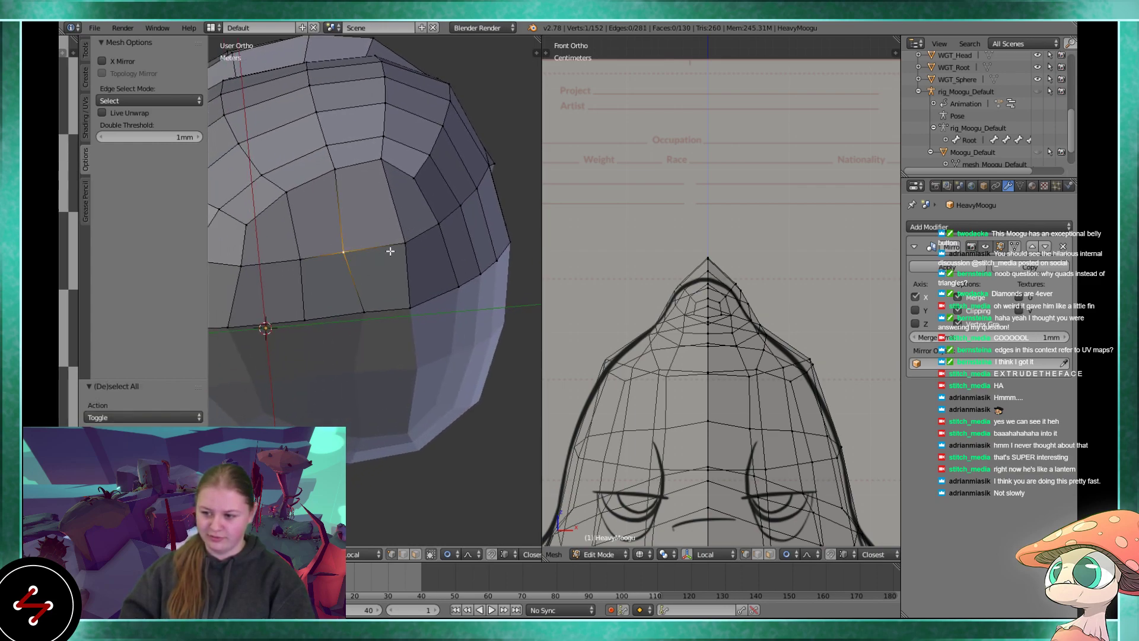
- Vertex-slide the interior vertex in the middle of the filled underside slightly toward the rear
right_click(379, 151)
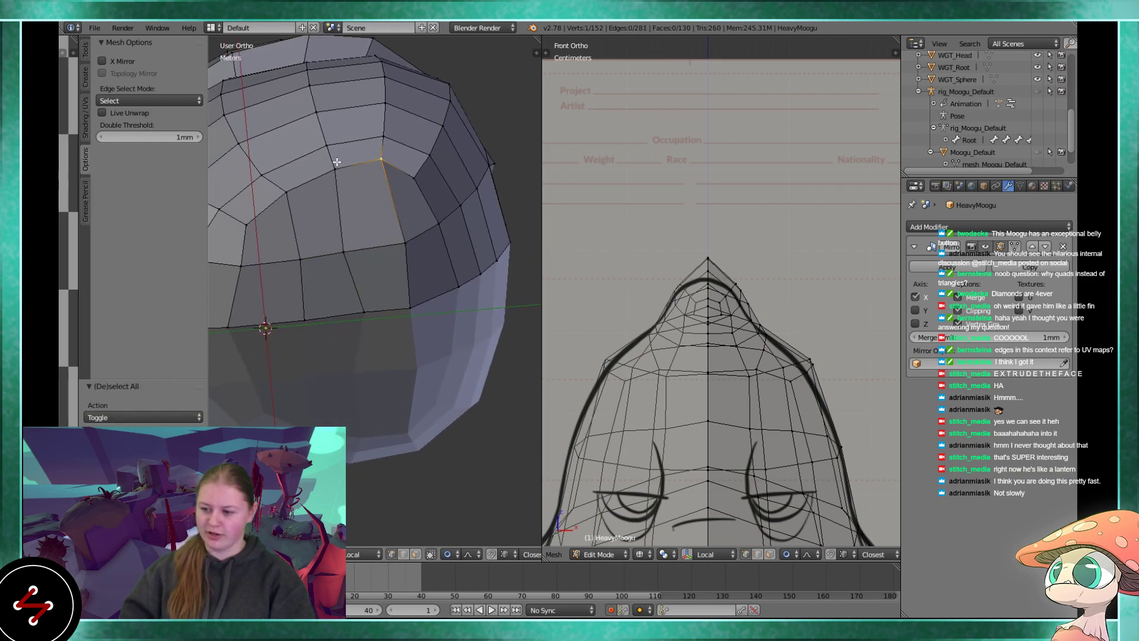
right_click(345, 252)
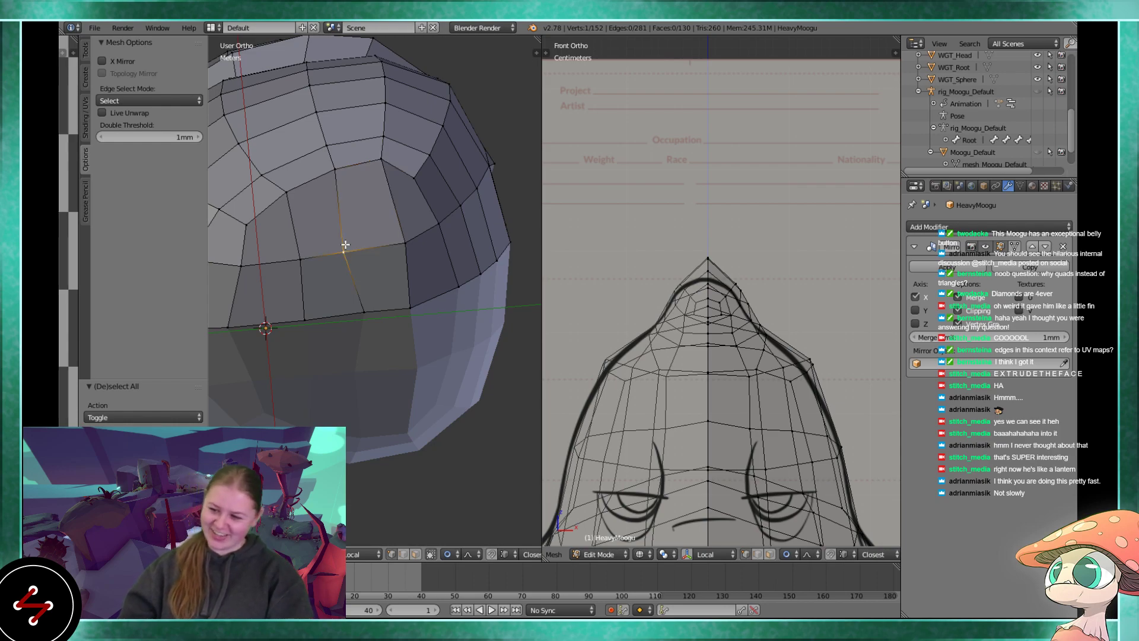
scroll(356, 240, up, 1)
key(shift+v)
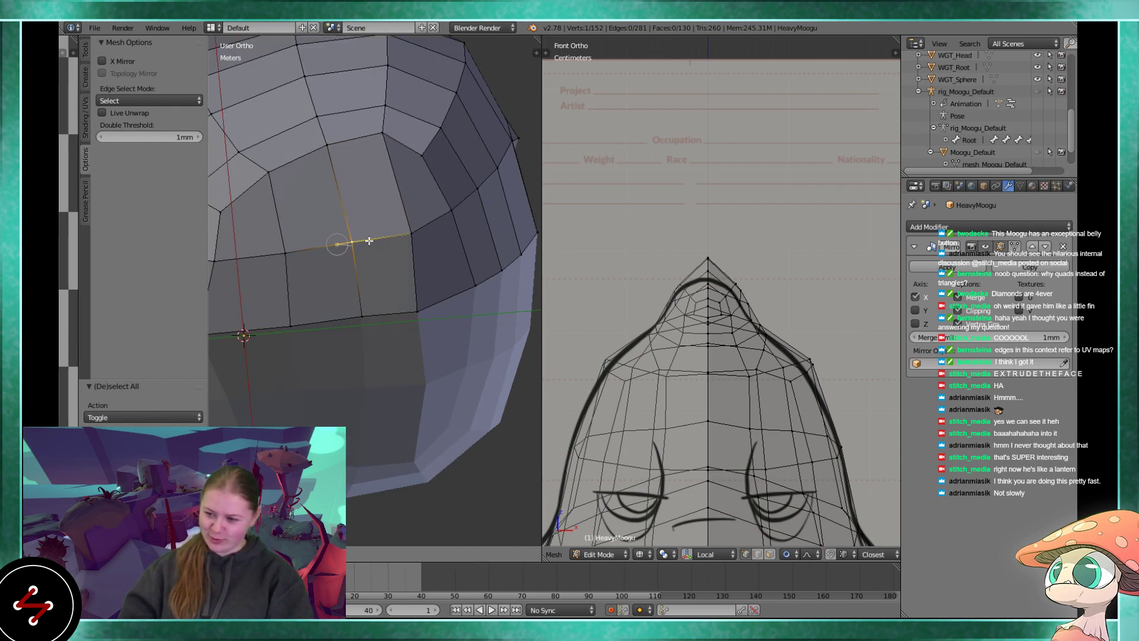
click(367, 239)
- Vertex-slide the underside vertex near the rear side rim and shift it along the X axis
middle_drag(364, 233, 402, 308)
right_click(426, 303)
key(shift+v)
right_click(446, 300)
key(g)
key(x)
click(446, 237)
- Move the same rear underside vertex farther along the X axis, finishing with an offset of -1
middle_drag(446, 237, 430, 305)
key(g)
key(x)
click(401, 345)
middle_drag(401, 345, 374, 361)
text(gx-1)
key(Return)
- Vertex-slide the corner vertex where the body's side meets the new underside faces, and move it -1.638 mm in X
middle_drag(381, 284, 401, 248)
scroll(337, 204, up, 2)
click(328, 189)
click(370, 195)
key(shift+v)
click(346, 257)
key(g)
click(404, 264)
key(ctrl+r)
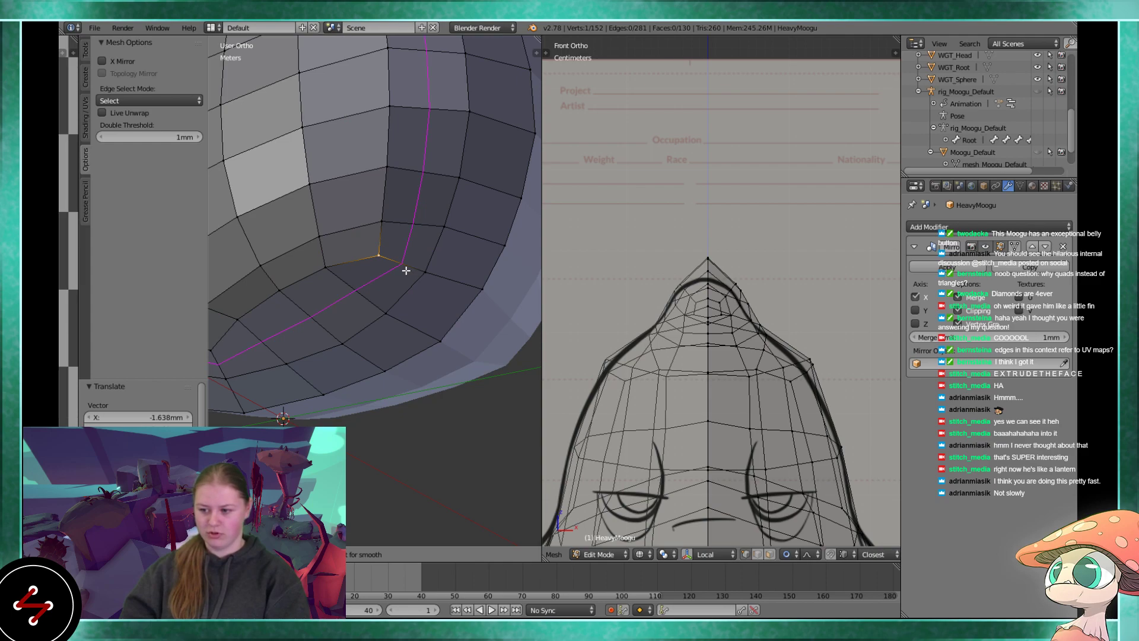
key(Escape)
- Try pulling that corner vertex away from the surface by 3.722 mm in X, and inspect the distorted faces around it
scroll(373, 264, up, 2)
scroll(374, 256, up, 3)
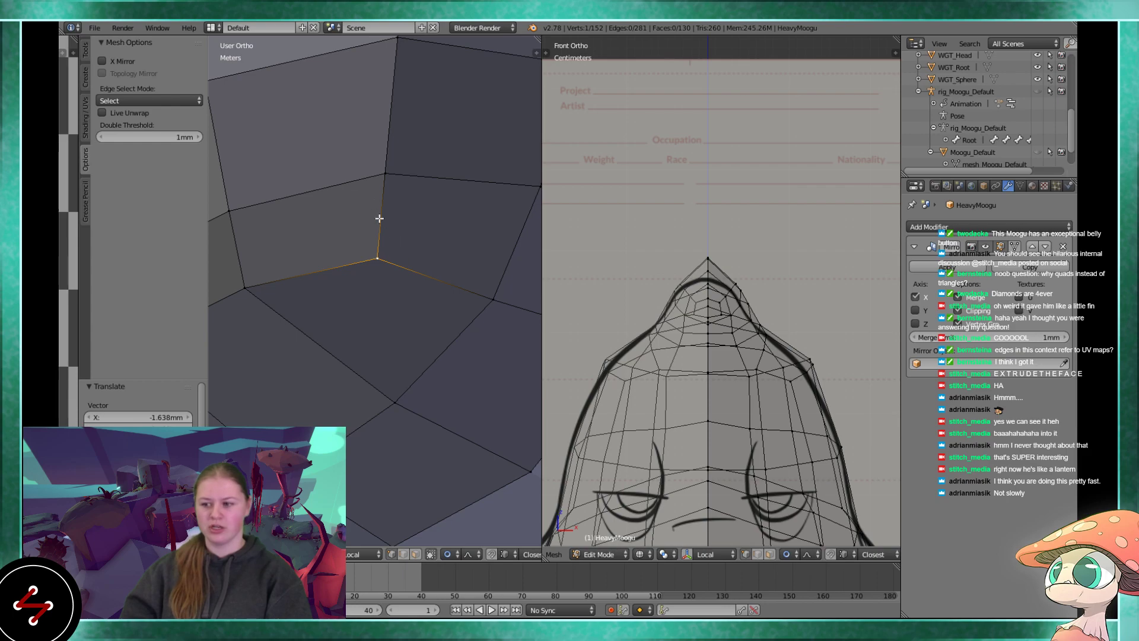
scroll(386, 271, down, 5)
middle_drag(326, 331, 303, 353)
key(g)
click(397, 318)
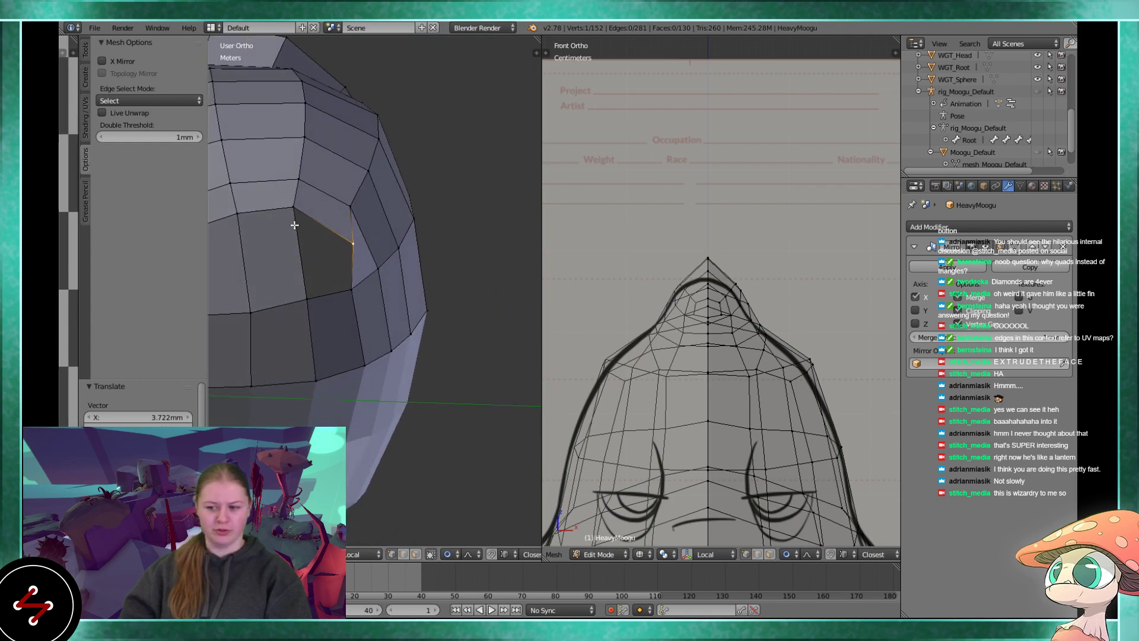
middle_drag(342, 280, 371, 385)
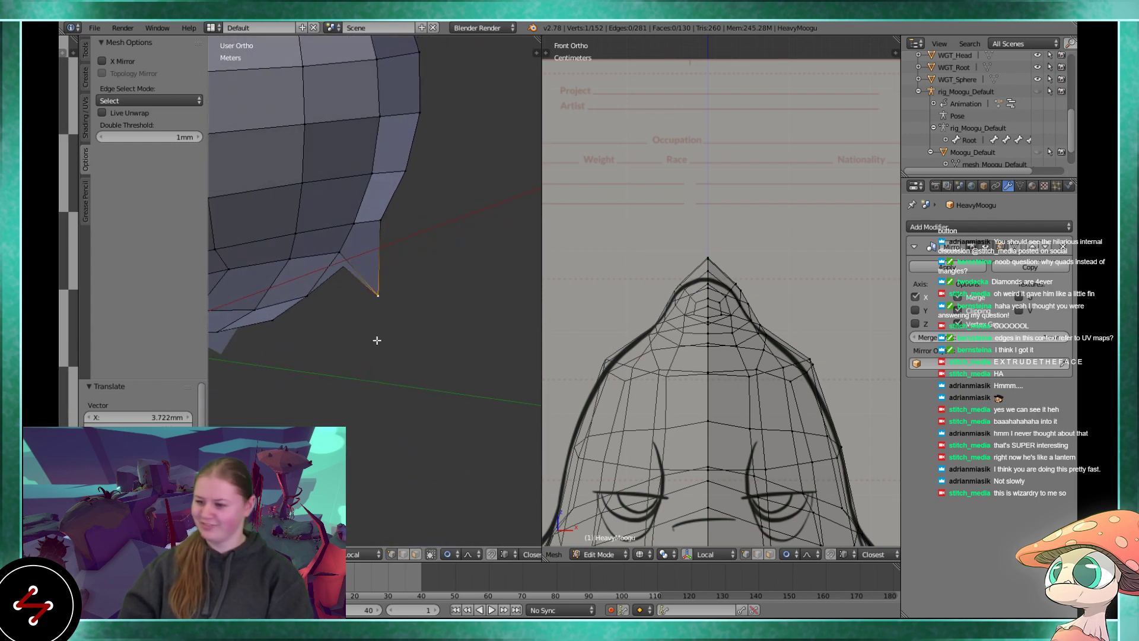
middle_drag(374, 326, 340, 305)
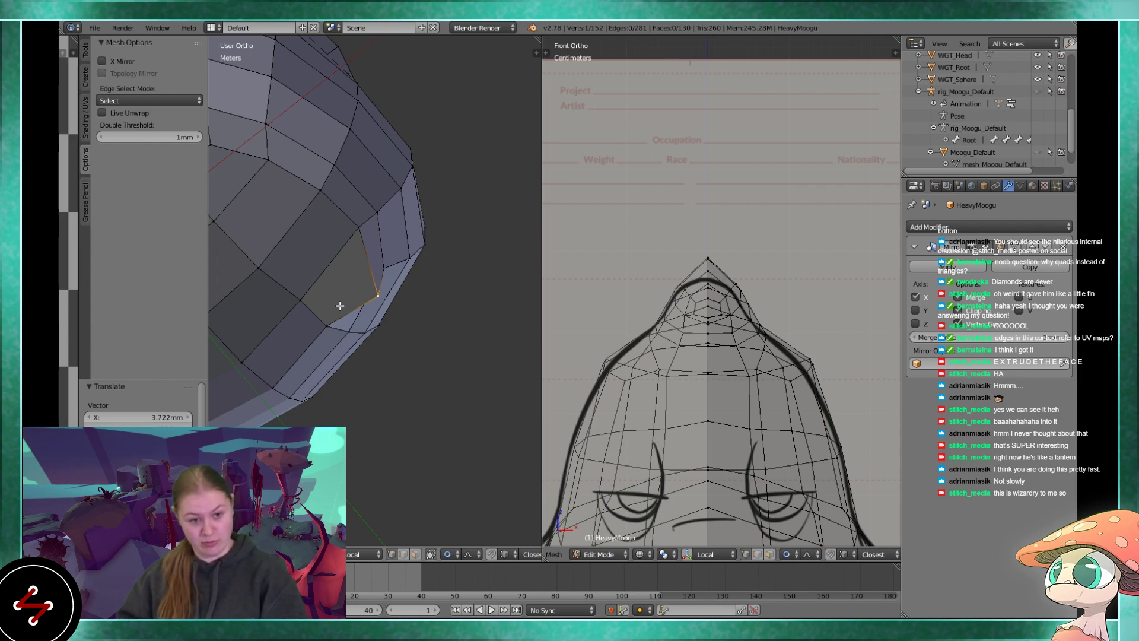
middle_drag(340, 305, 352, 350)
scroll(352, 350, up, 3)
middle_drag(427, 292, 374, 230)
scroll(368, 267, up, 2)
- Check the vertices surrounding the underside's corner vertex and reposition that vertex in several moves, the last -1.411 cm in X
shift+click(339, 224)
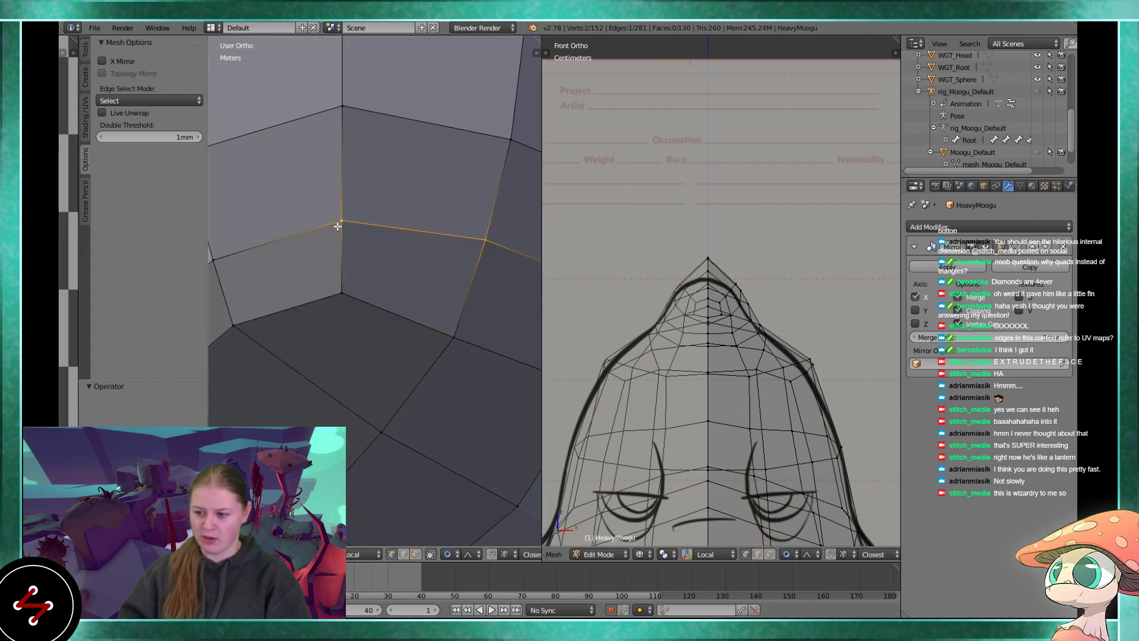
shift+click(235, 325)
shift+click(383, 415)
shift+click(339, 297)
mouse_move(339, 298)
middle_down()
mouse_move(438, 322)
mouse_move(364, 318)
mouse_move(336, 287)
middle_up()
click(360, 324)
middle_drag(360, 324, 374, 205)
key(g)
click(360, 309)
key(g)
click(377, 122)
middle_drag(377, 122, 394, 289)
key(g)
click(399, 374)
scroll(318, 374, down, 8)
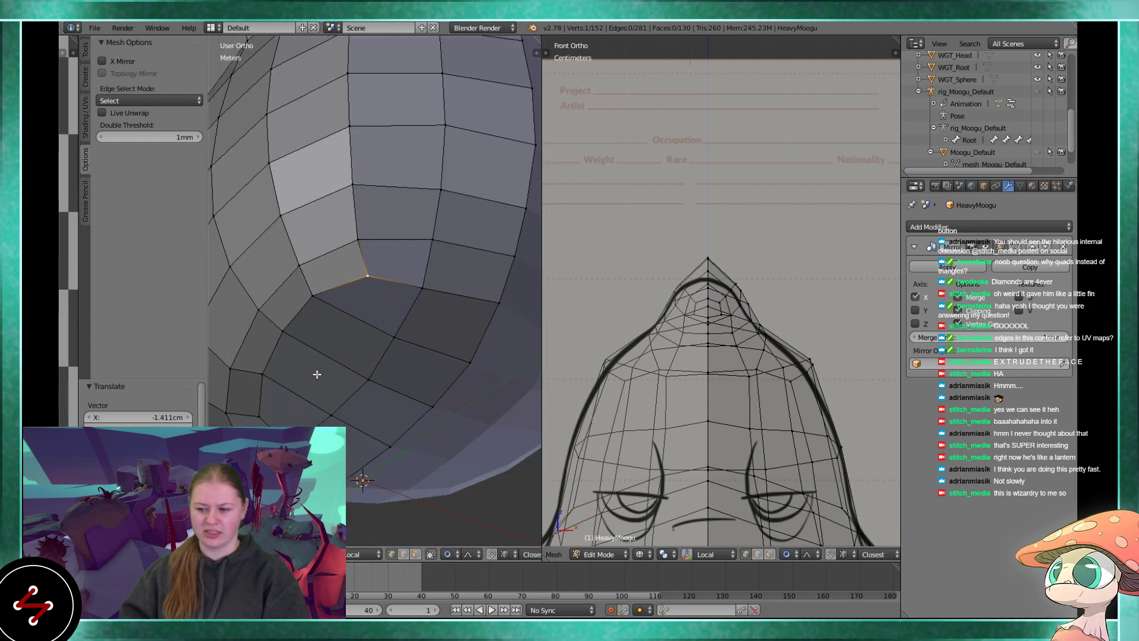
- Try knife-cutting the dark quad below the underside's corner vertex diagonally between its two side vertices, and undo the cut
middle_drag(384, 356, 352, 303)
scroll(360, 282, up, 5)
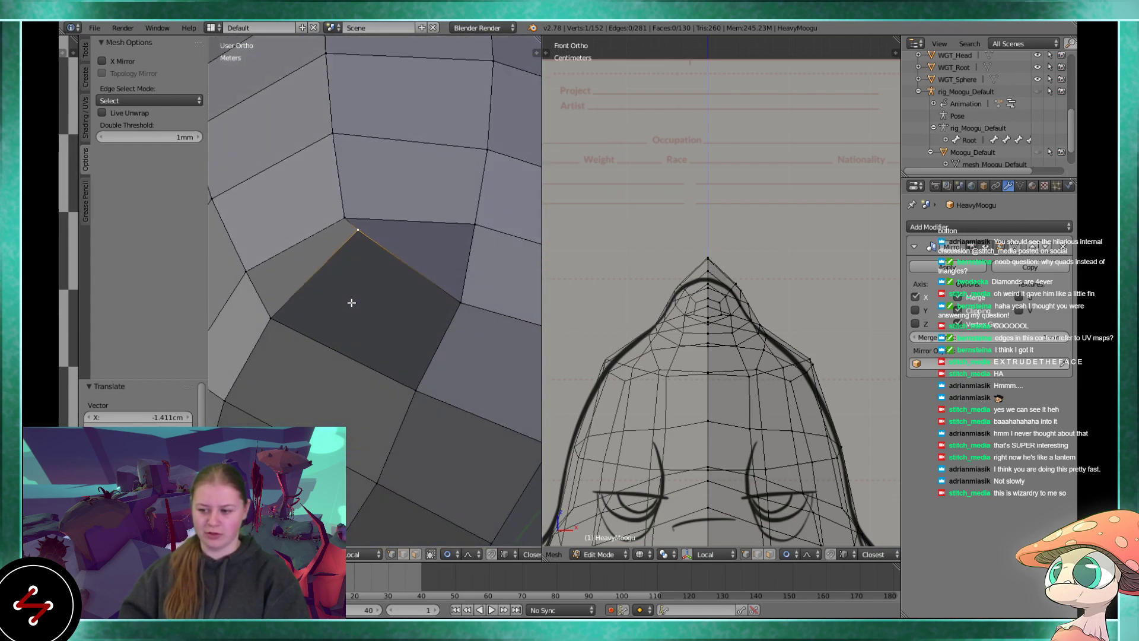
key(k)
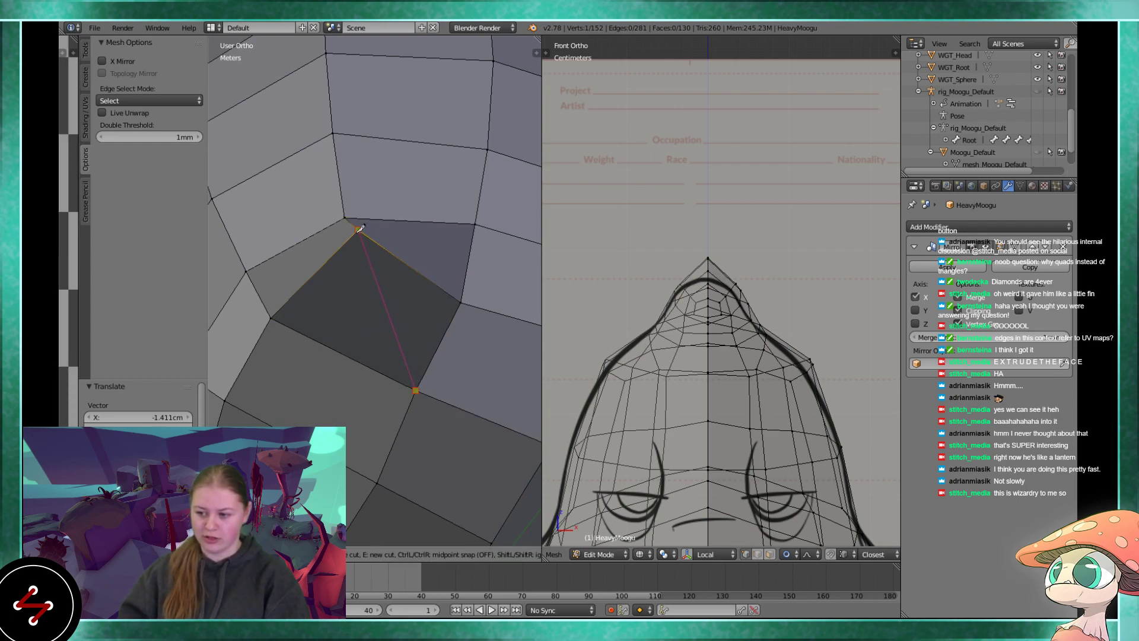
key(Escape)
key(k)
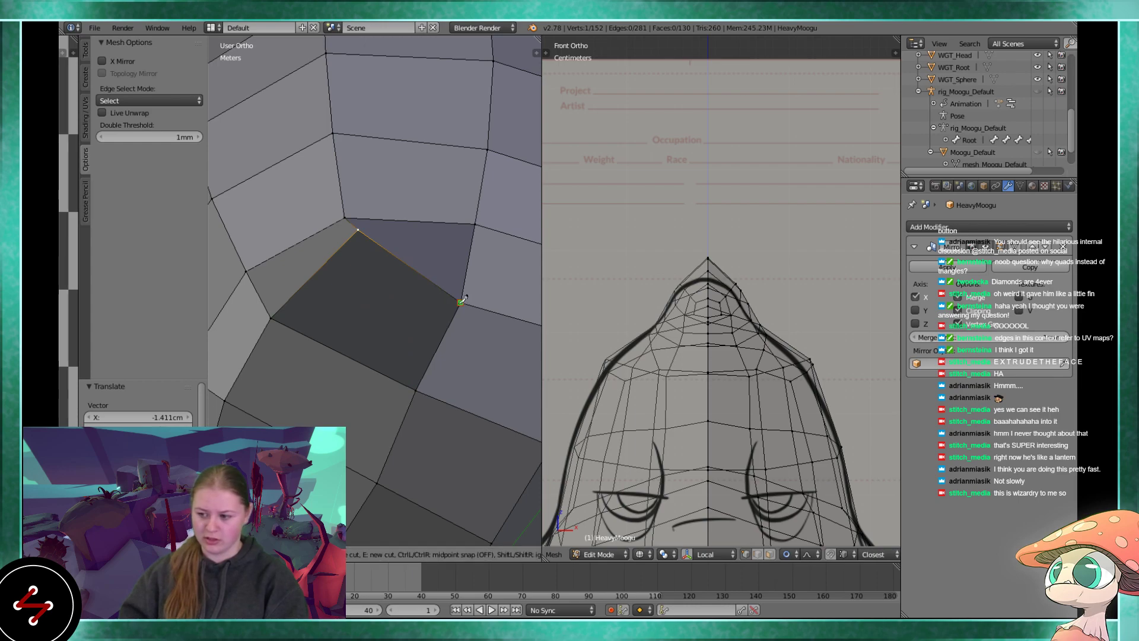
click(457, 302)
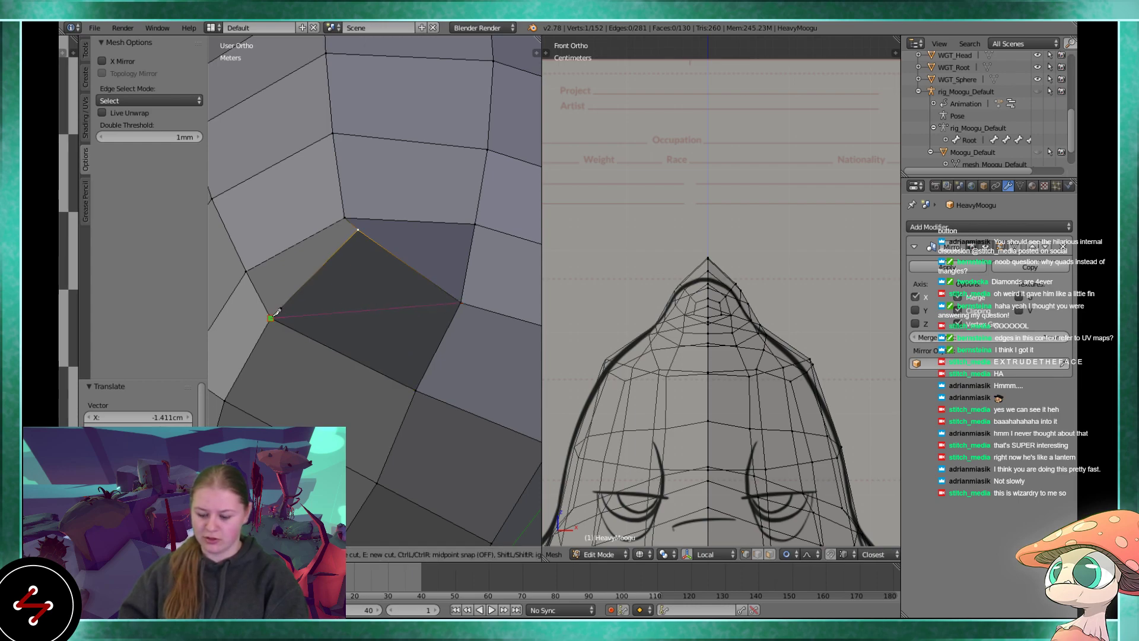
click(271, 318)
key(Return)
key(a)
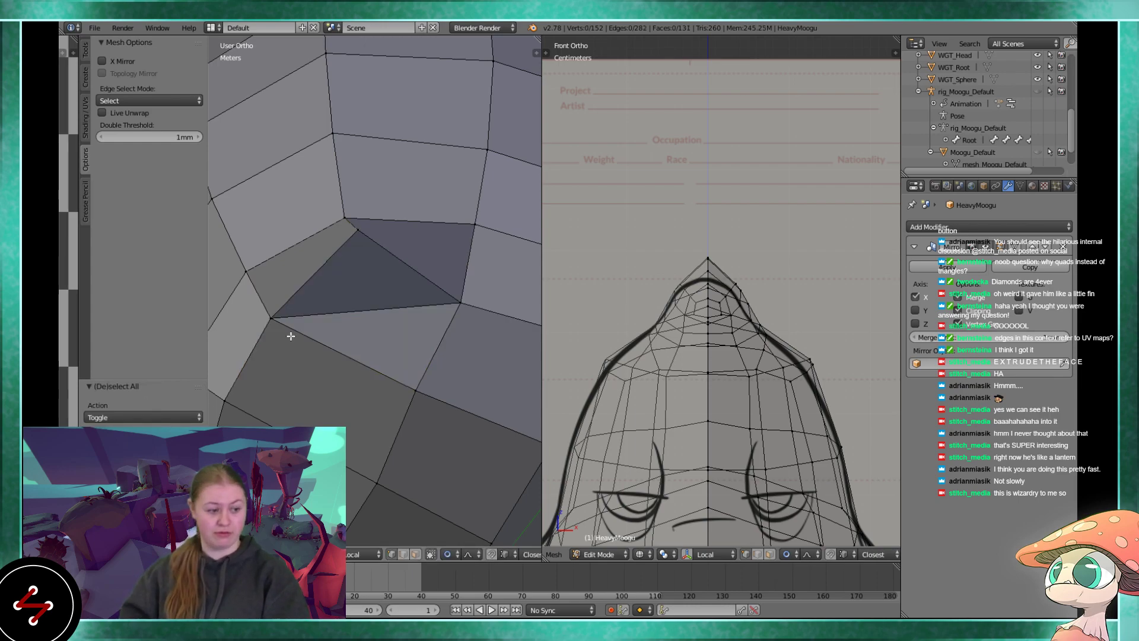
middle_drag(402, 300, 367, 336)
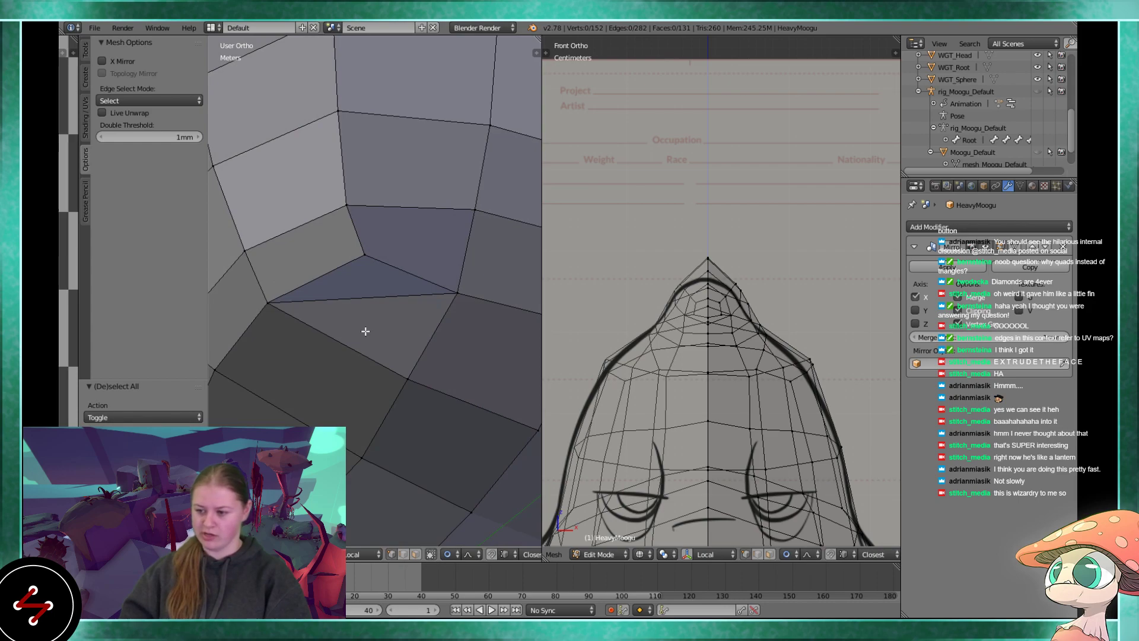
key(ctrl+z)
key(ctrl+z)
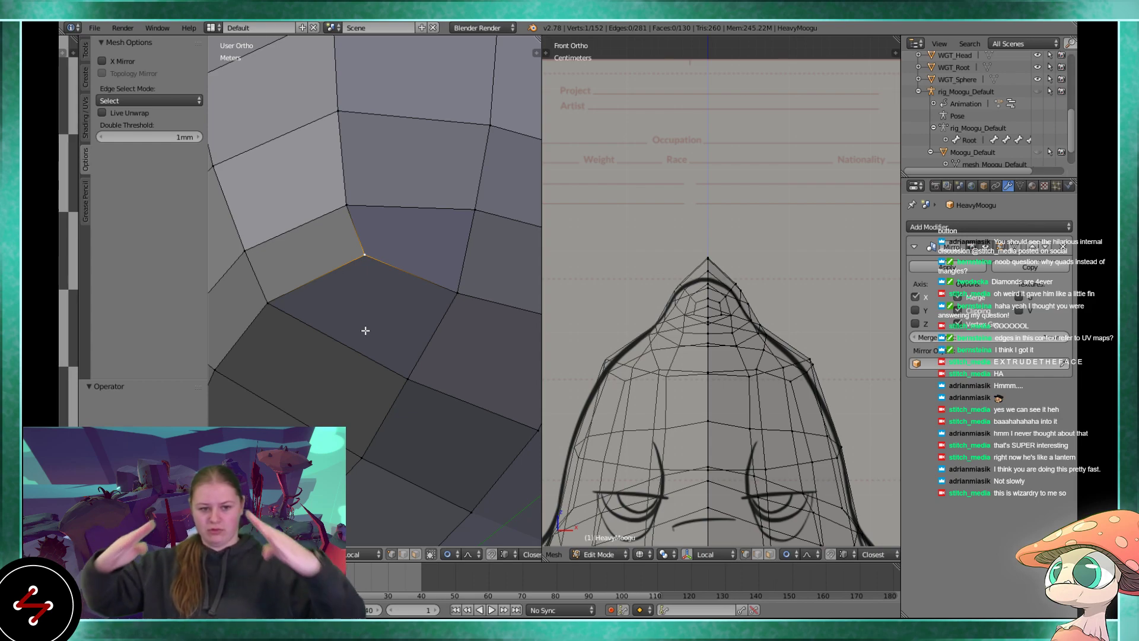
- Vertex-slide and nudge the underside vertices around the corner where the body's side meets the new faces to even out their spacing
middle_drag(376, 237, 441, 324)
shift+middle_drag(350, 255, 426, 333)
middle_drag(427, 333, 324, 263)
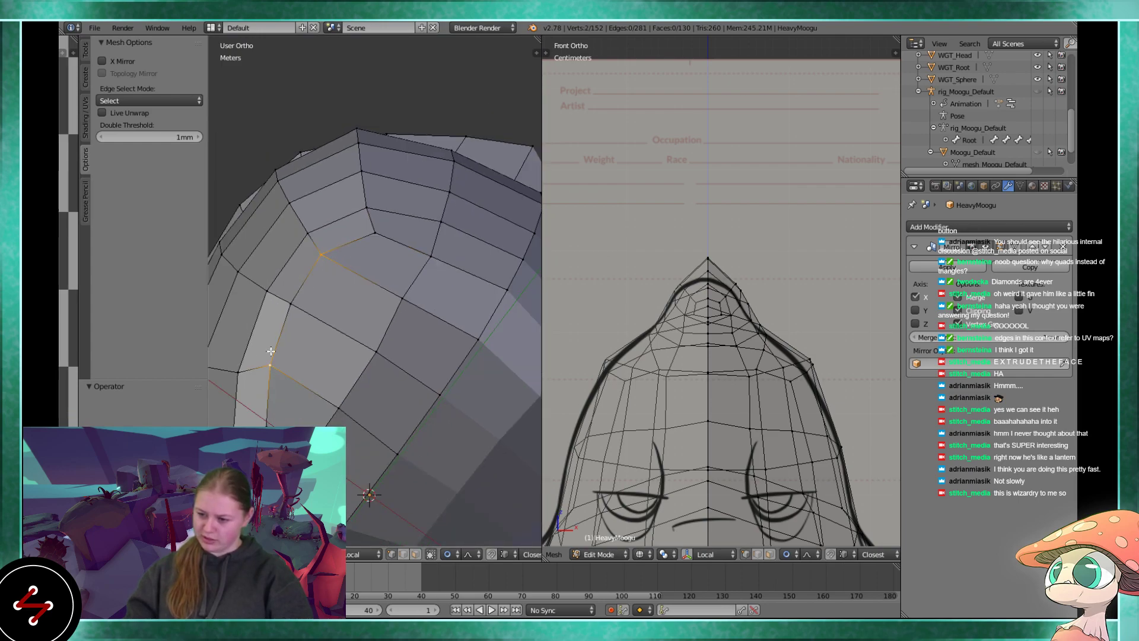
middle_drag(292, 352, 395, 377)
key(g)
key(g)
click(346, 300)
right_click(408, 250)
key(g)
click(407, 257)
key(g)
key(g)
click(371, 372)
- Vertex-slide two more vertices along the rim of the underside near the corner, the last with a factor of 0.131
right_click(327, 279)
key(g)
key(g)
click(324, 285)
right_click(302, 320)
key(g)
key(g)
click(310, 325)
- Vertex-slide the underside's corner vertex in several passes, including a factor of 0.207 and finishing with 0.120
right_click(409, 273)
middle_drag(409, 273, 394, 305)
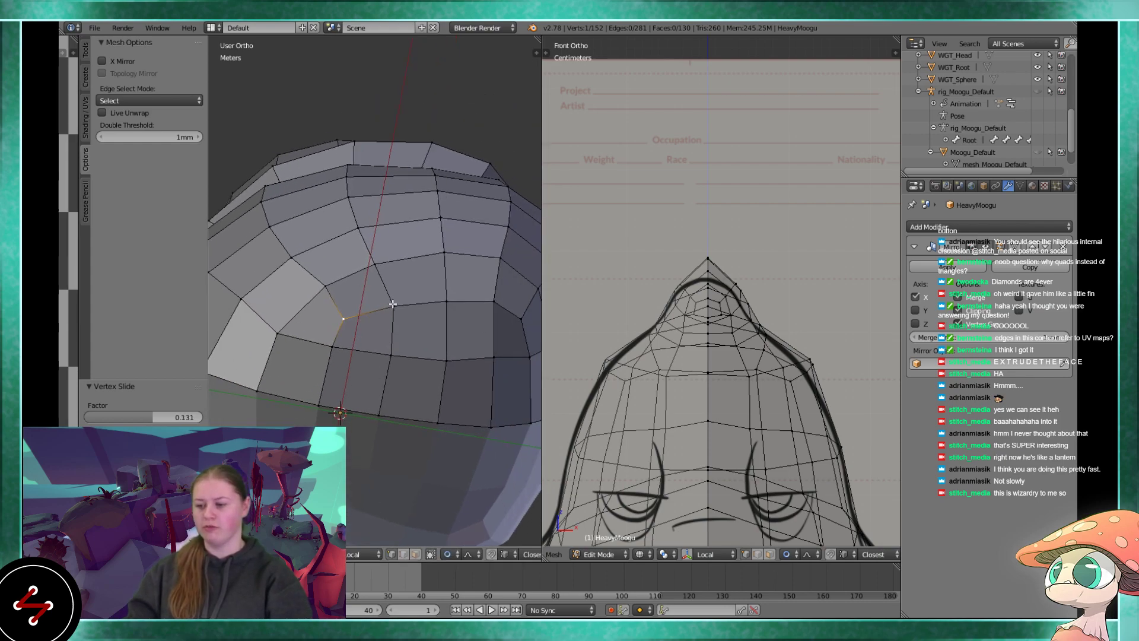
key(g)
key(g)
click(405, 305)
key(g)
key(g)
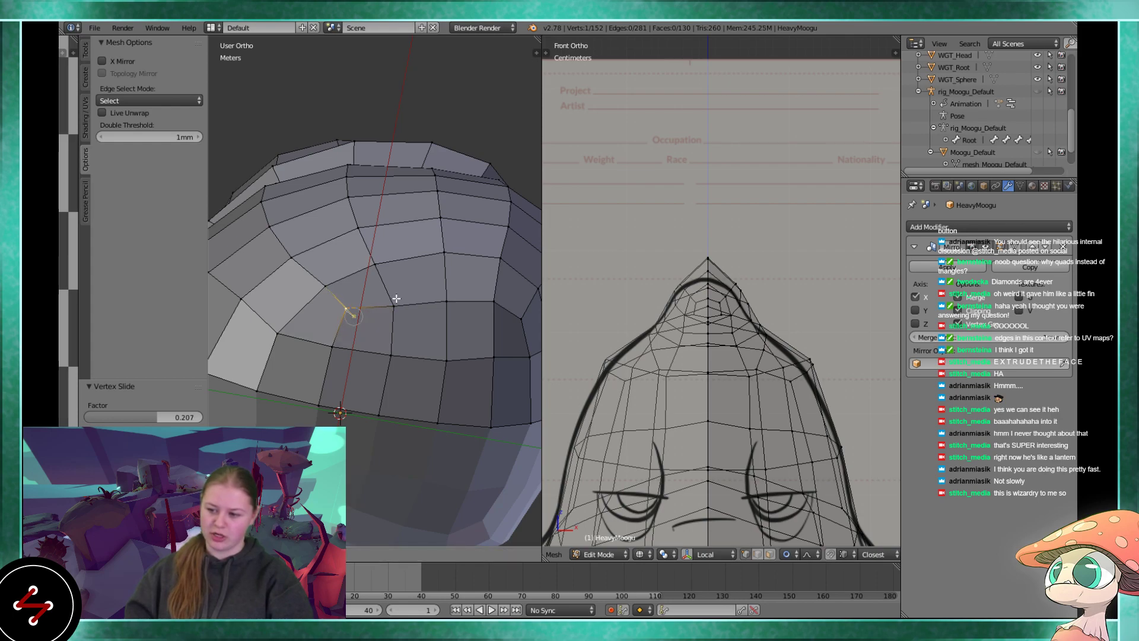
click(396, 299)
middle_drag(427, 305, 214, 403)
key(g)
key(g)
click(335, 324)
scroll(366, 297, down, 3)
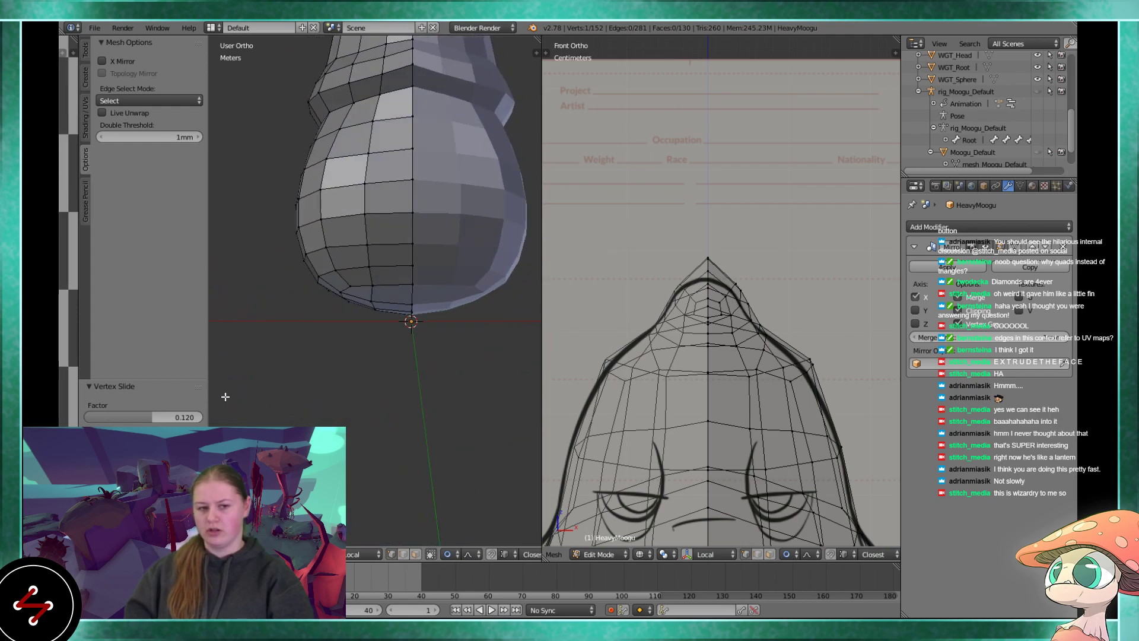
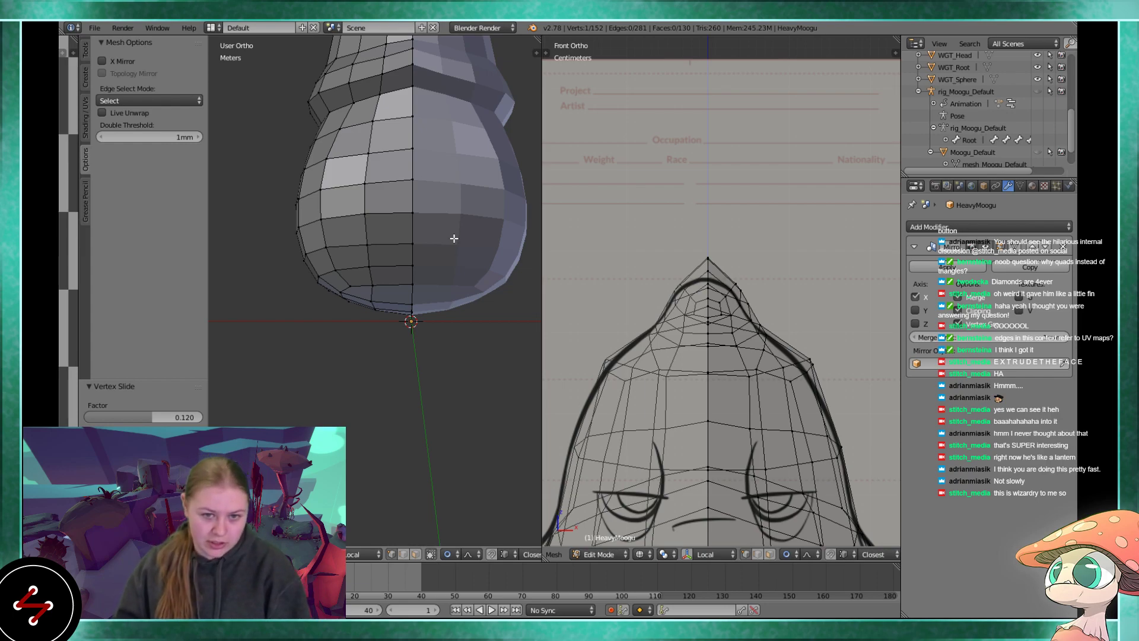
- Move the two vertices of the vertical edge beside the centre line on the body's fold 9.769 mm in X, and select the neighbouring edge
shift+middle_drag(402, 171, 390, 301)
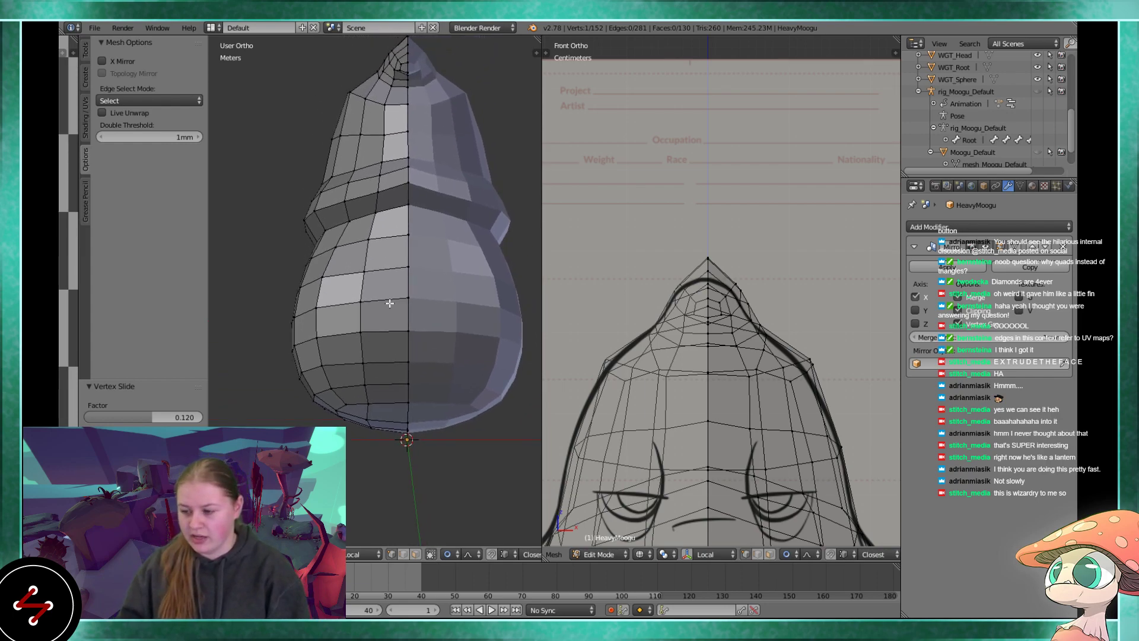
scroll(390, 300, up, 2)
right_click(381, 156)
middle_drag(381, 158, 369, 217)
shift+right_click(386, 159)
key(g)
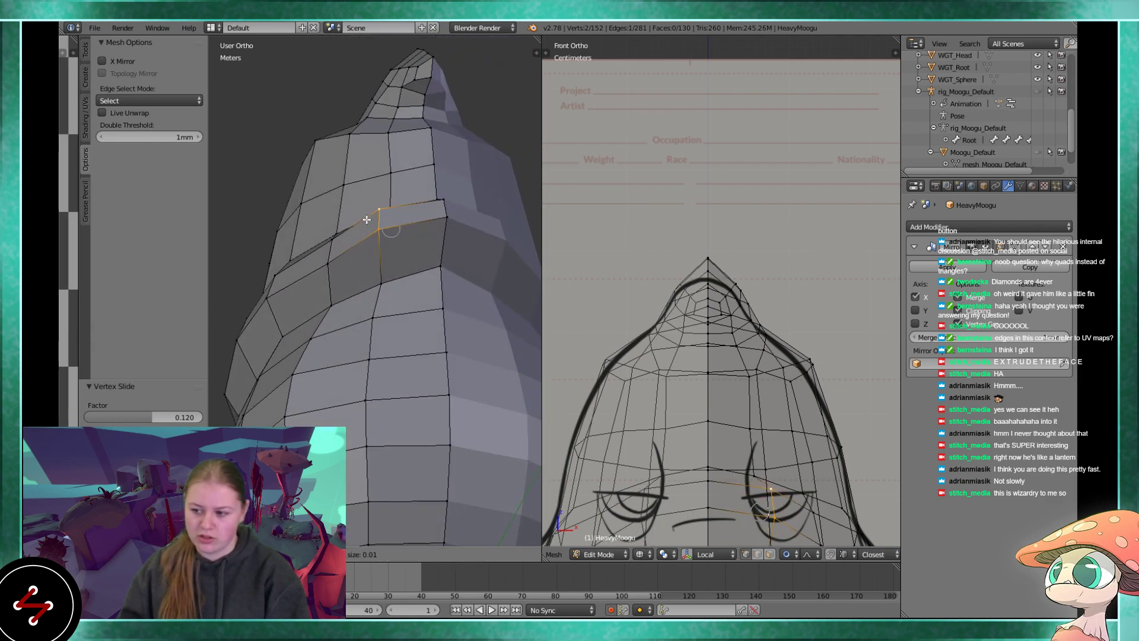
click(372, 222)
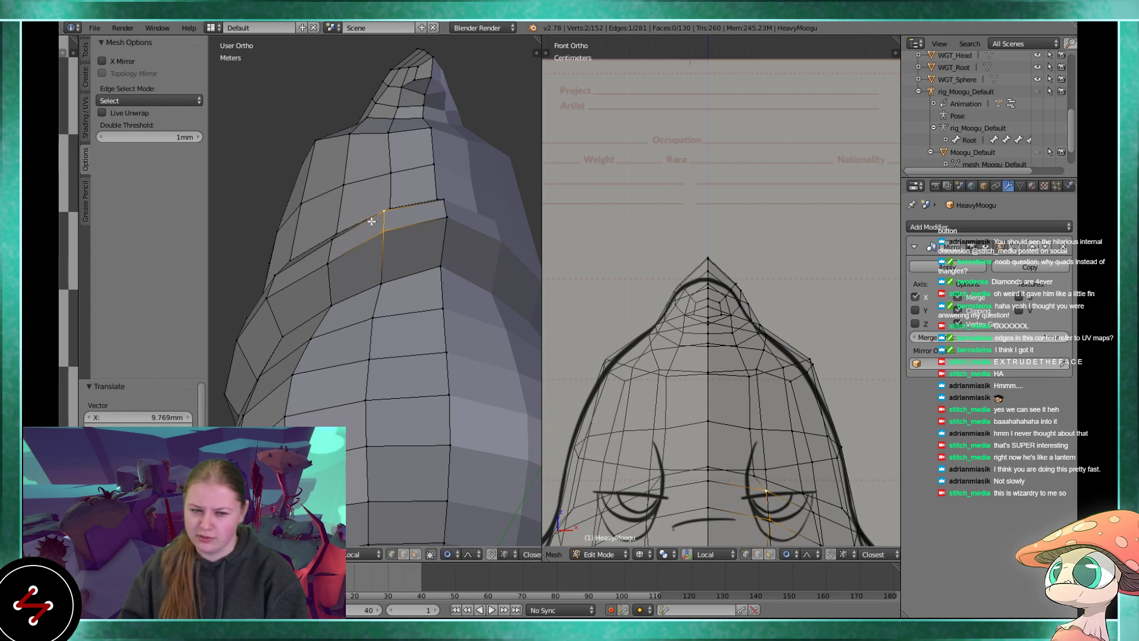
middle_drag(371, 221, 374, 262)
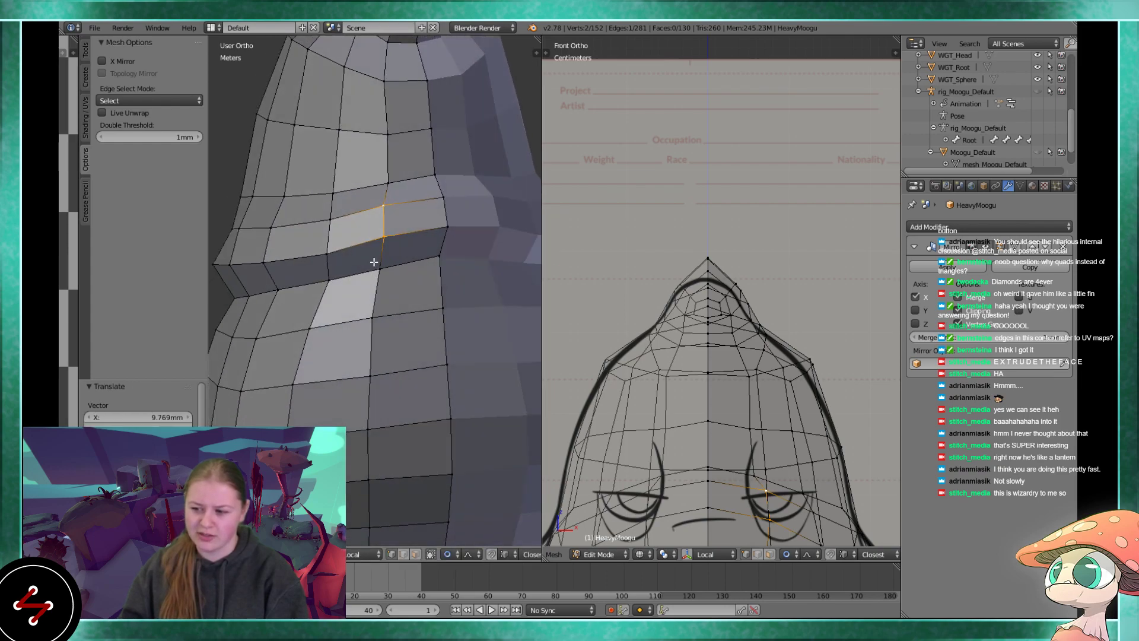
right_click(331, 222)
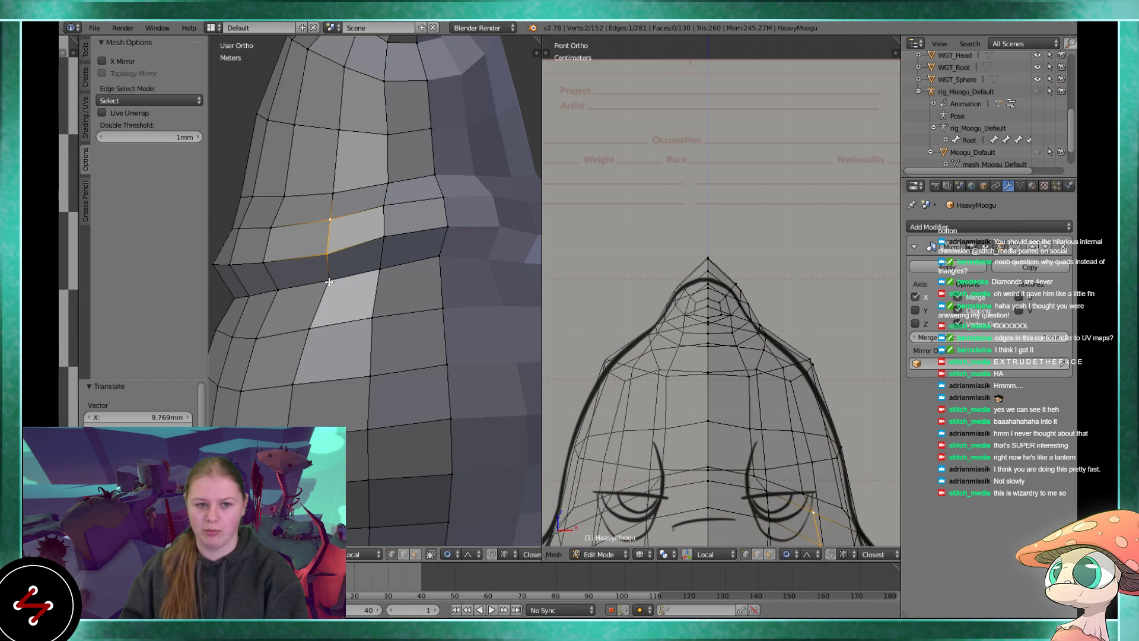
scroll(330, 282, down, 1)
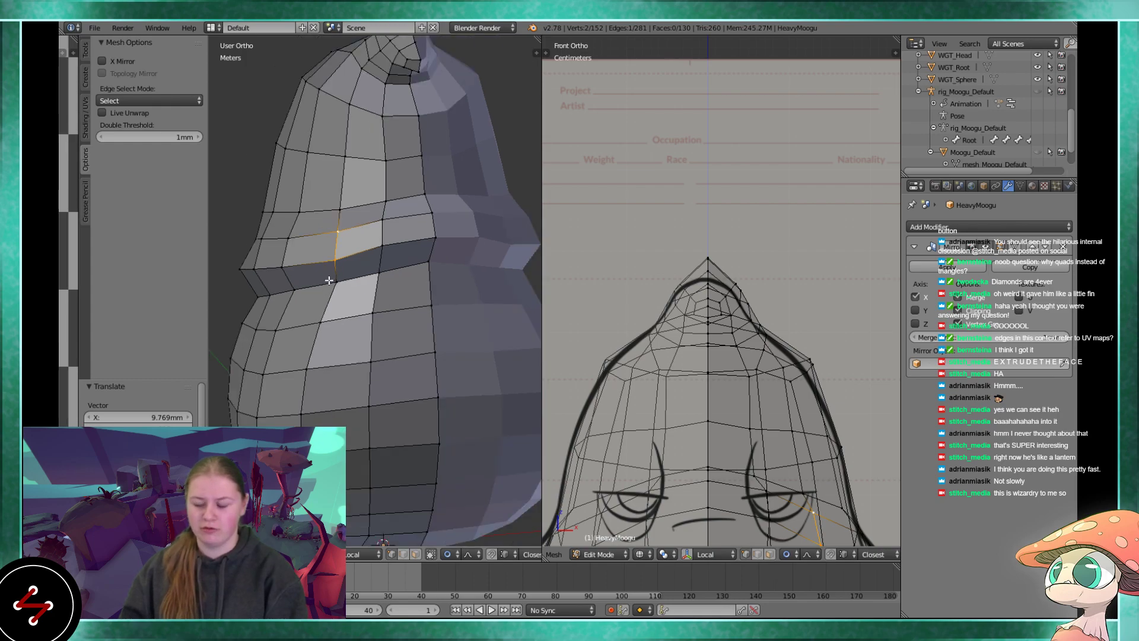
scroll(331, 276, down, 1)
shift+middle_drag(356, 344, 452, 345)
right_click(385, 293)
key(shift+d)
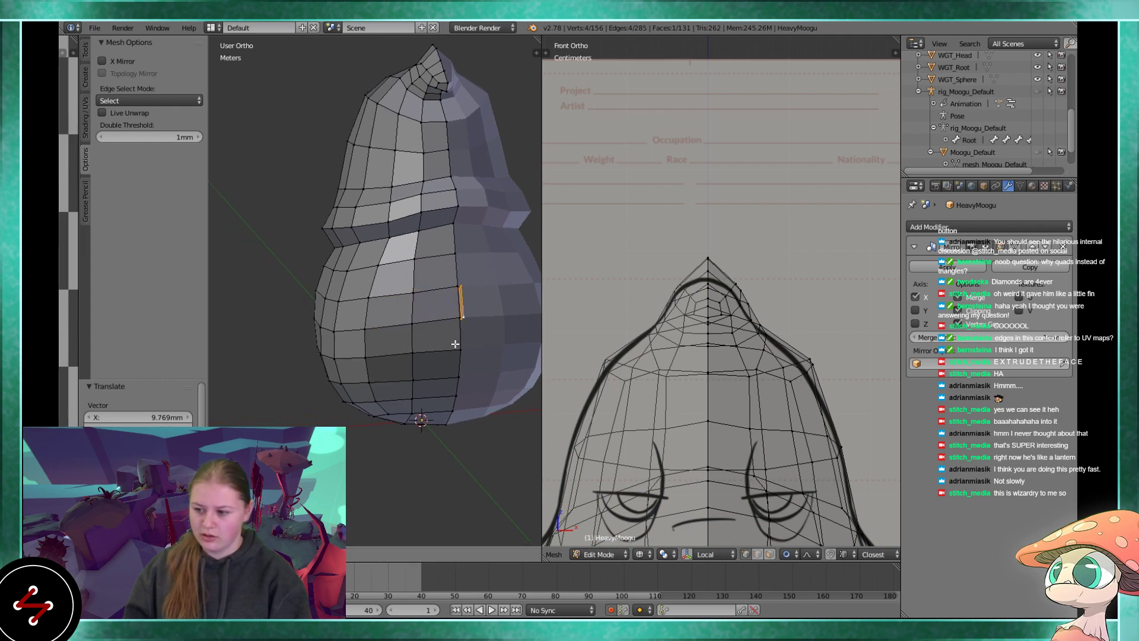
right_click(371, 289)
key(ctrl+z)
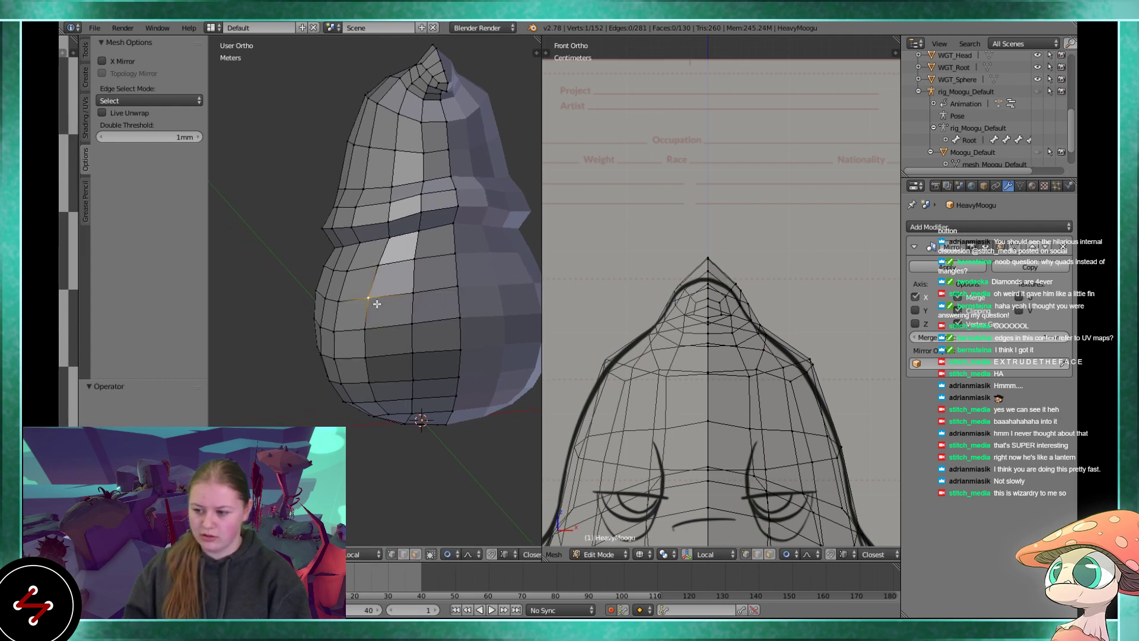
- Duplicate the quad on the body below the fold and place the copy in the empty space beside the body
key(shift+d)
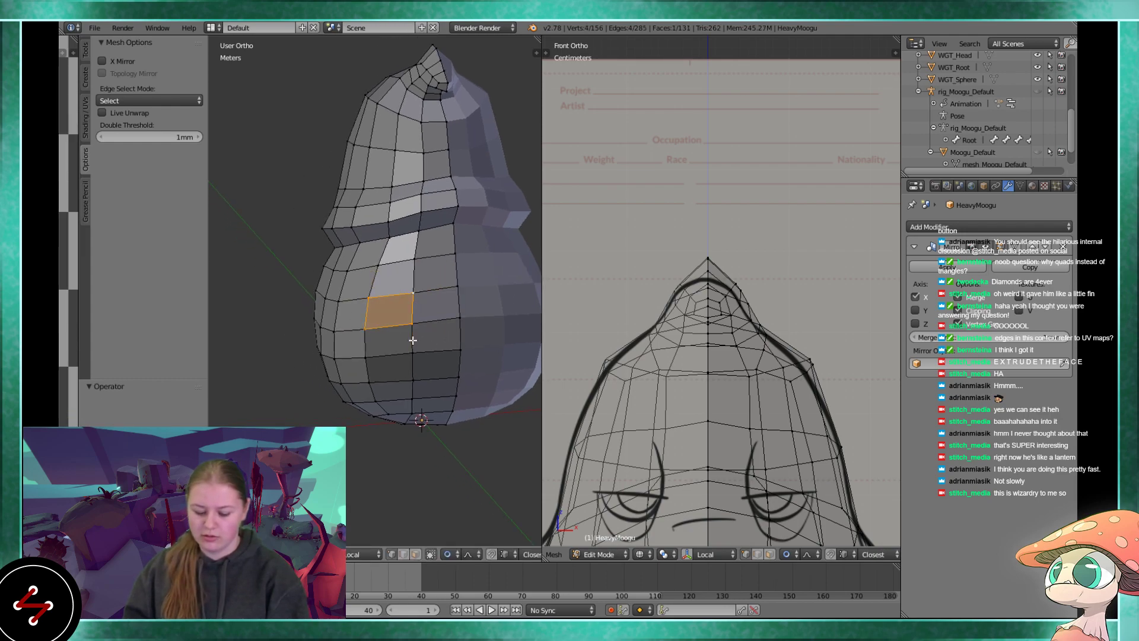
click(298, 341)
scroll(321, 326, up, 4)
scroll(340, 279, up, 2)
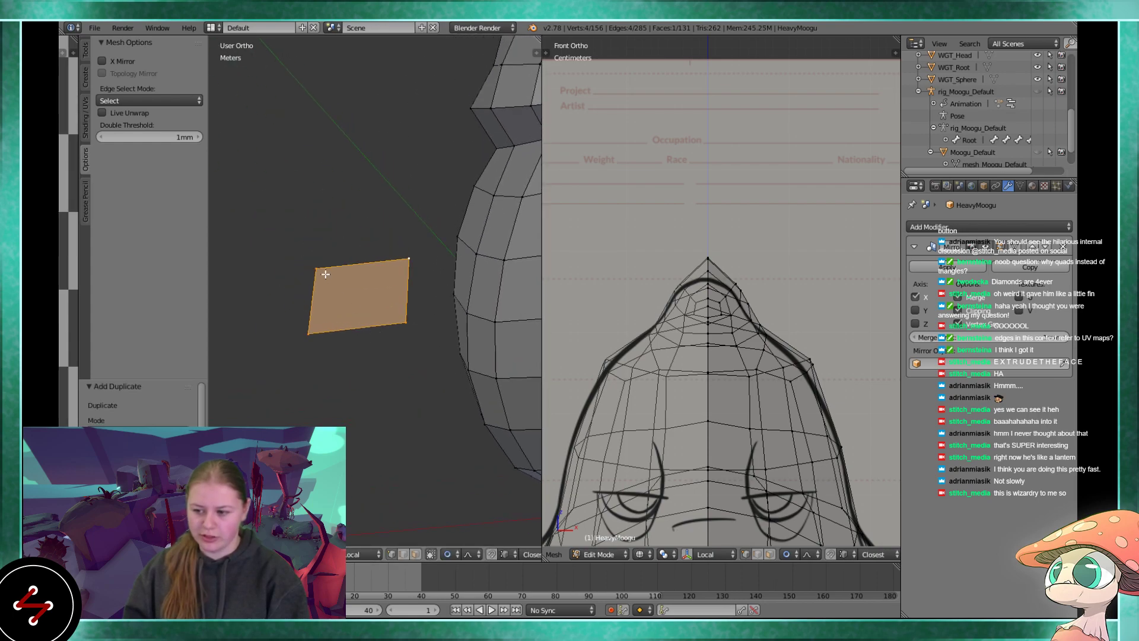
- Extrude a new vertex above the copied quad's upper-left corner and fill a triangle between it and the quad's upper edge
right_click(337, 263)
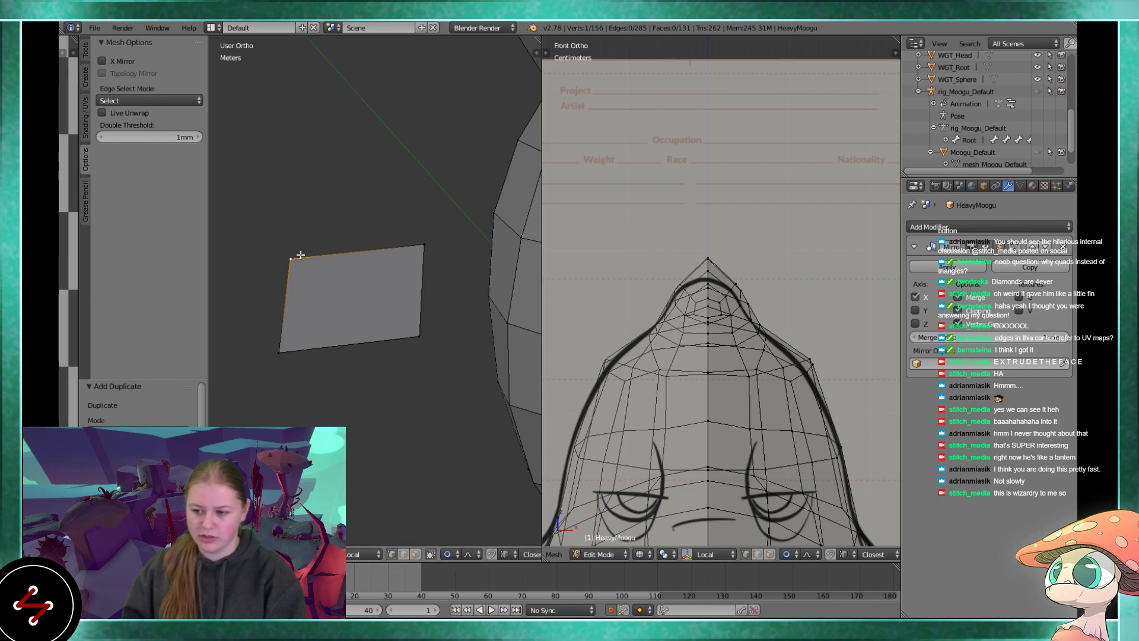
key(e)
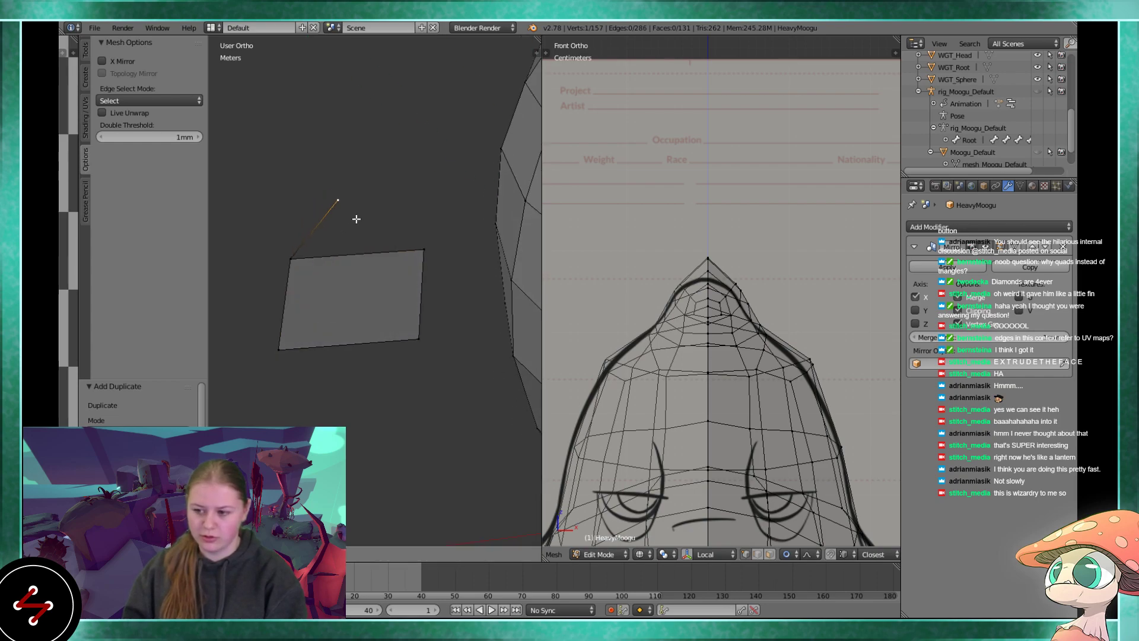
click(359, 222)
shift+right_click(417, 252)
shift+right_click(301, 267)
key(f)
key(a)
middle_drag(350, 321, 354, 296)
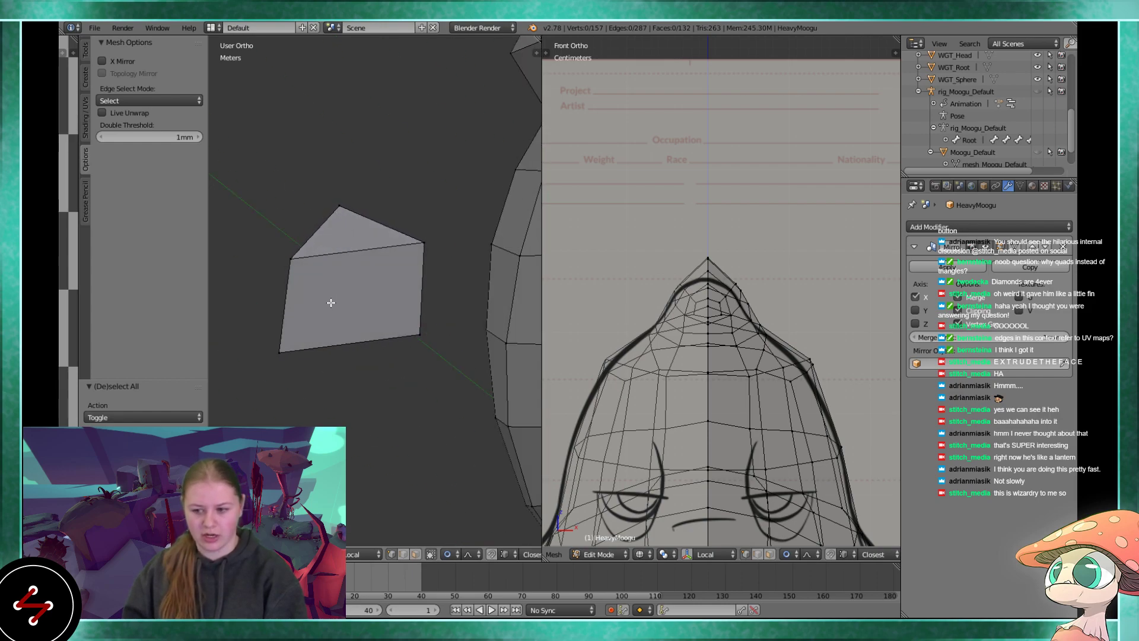
- Delete the edge shared by the separate quad and triangle
click(415, 554)
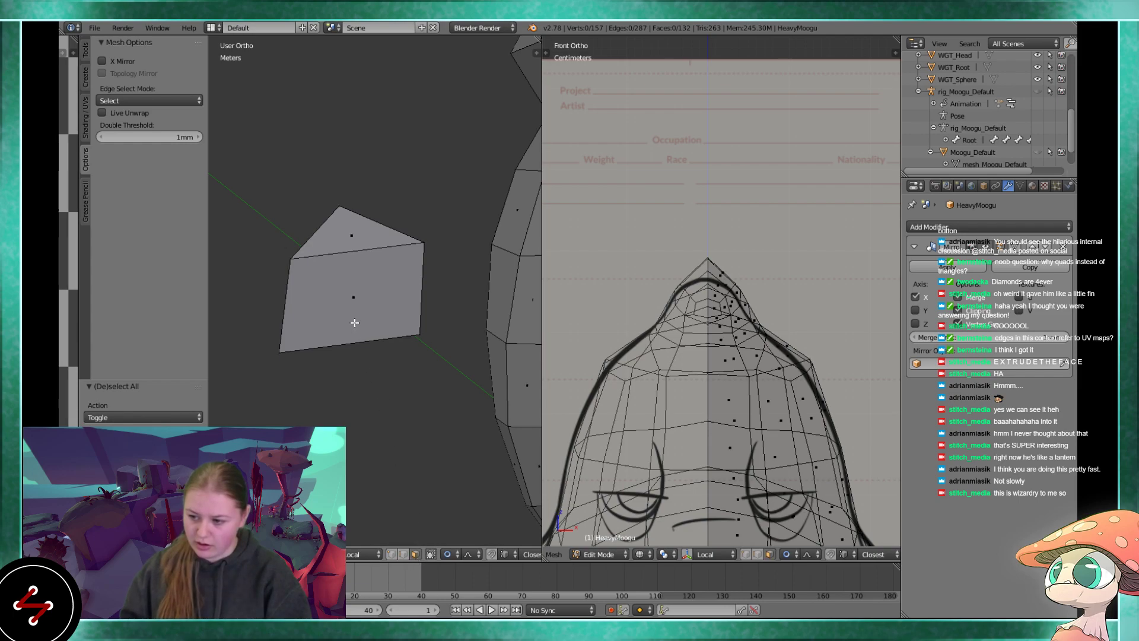
right_click(354, 322)
shift+right_click(344, 221)
click(404, 556)
right_click(347, 253)
key(x)
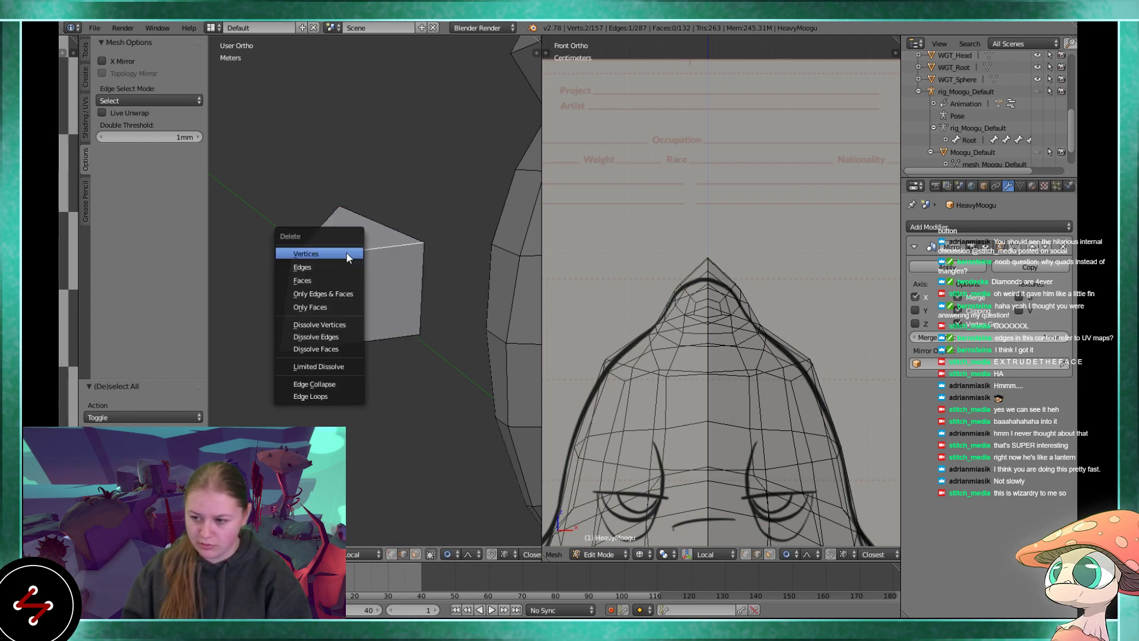
click(330, 266)
- Select the five remaining outline edges and fill them with a single five-sided face
right_click(355, 355)
shift+right_click(280, 280)
shift+right_click(298, 228)
shift+right_click(356, 208)
shift+right_click(426, 262)
key(f)
key(a)
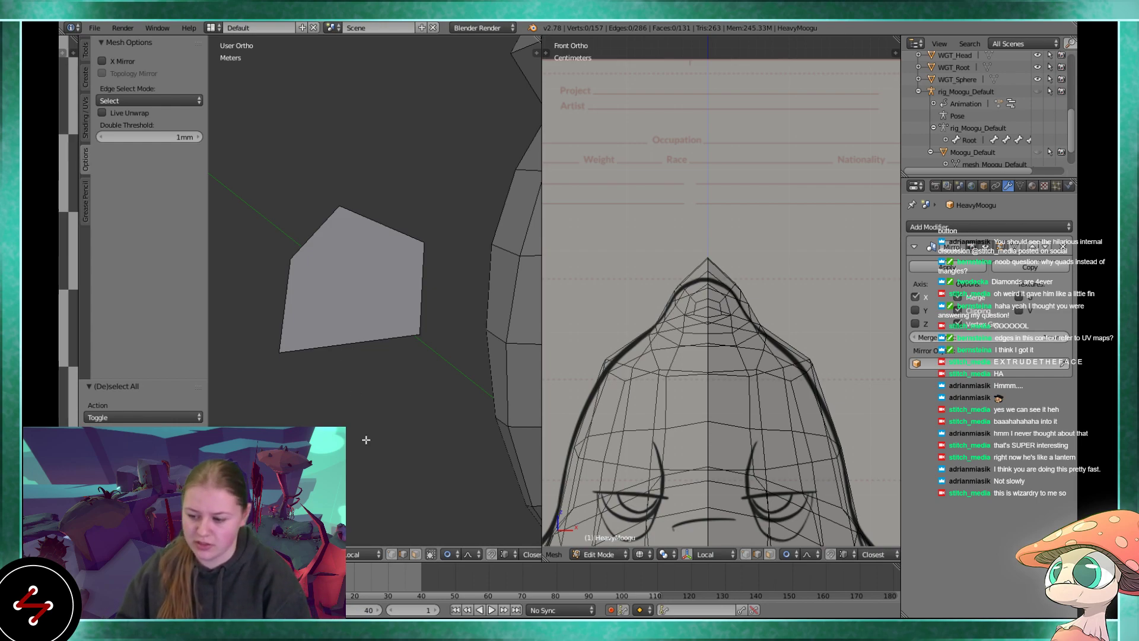
- Reposition the pentagon's left and two lower corner vertices to make its shape regular, the last by 4.144 mm in X
click(392, 555)
right_click(275, 268)
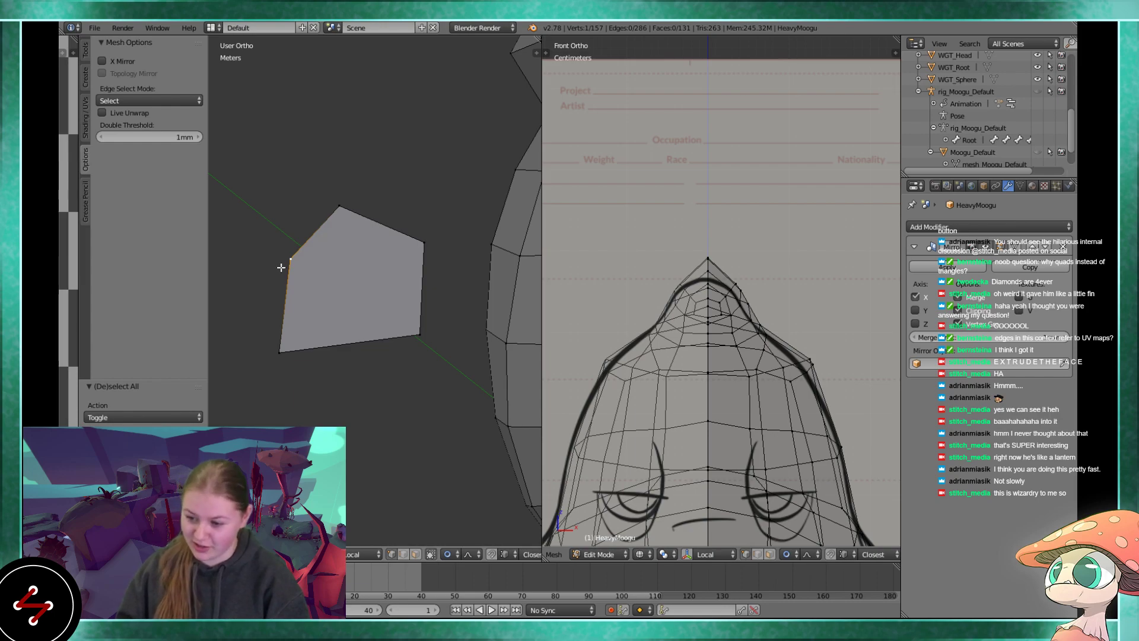
key(g)
click(260, 296)
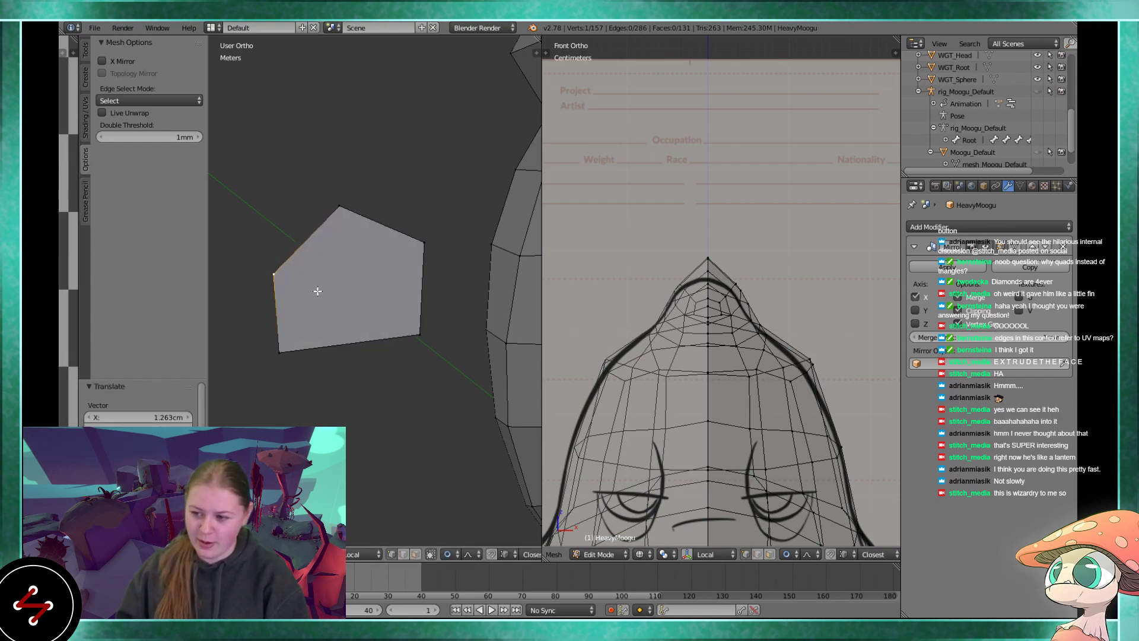
right_click(300, 362)
key(g)
click(328, 370)
right_click(405, 343)
key(g)
click(398, 365)
- Try a knife cut from the pentagon's top corner to its lower-left corner, and undo it
middle_drag(400, 363, 349, 219)
right_click(349, 224)
key(k)
click(349, 227)
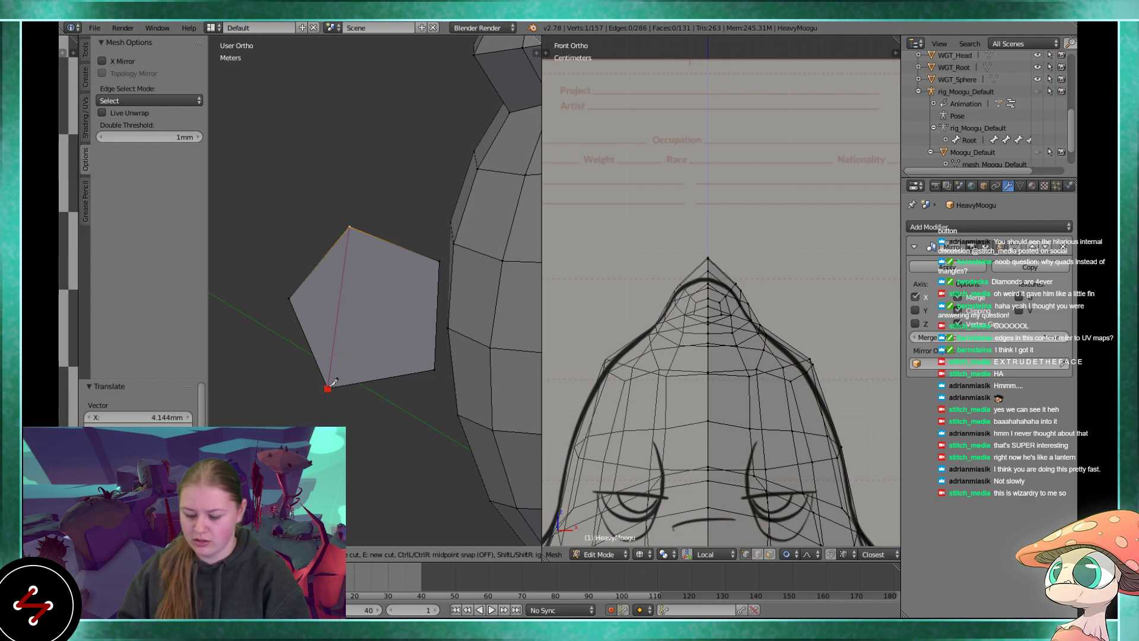
key(Return)
key(ctrl+z)
- Try another knife cut from the pentagon's top corner into the face, and undo it
key(k)
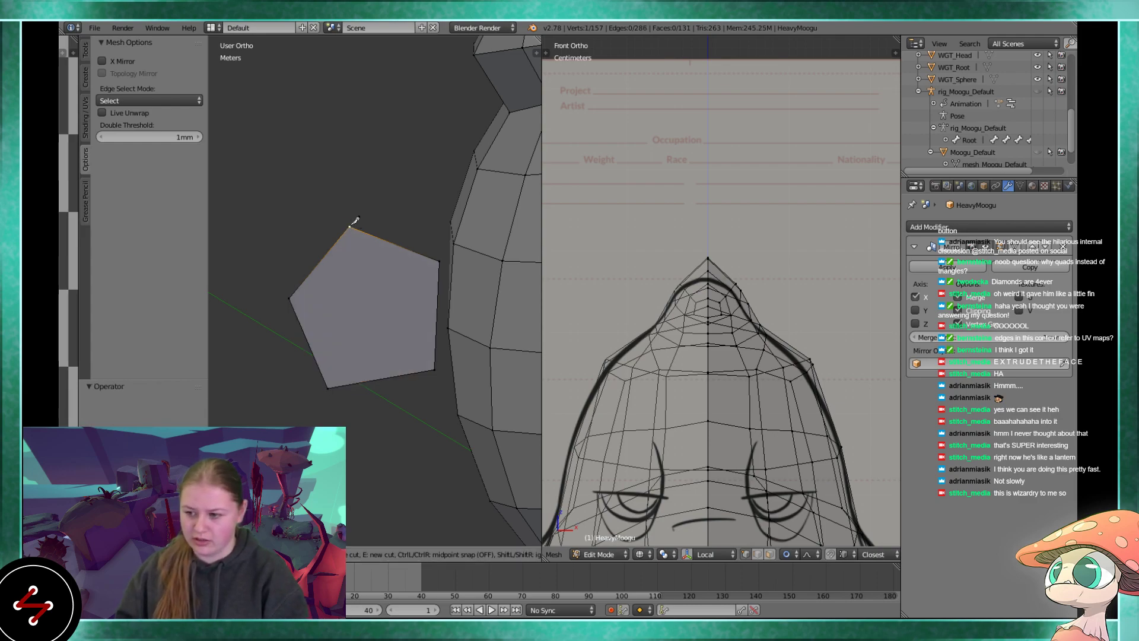
click(354, 225)
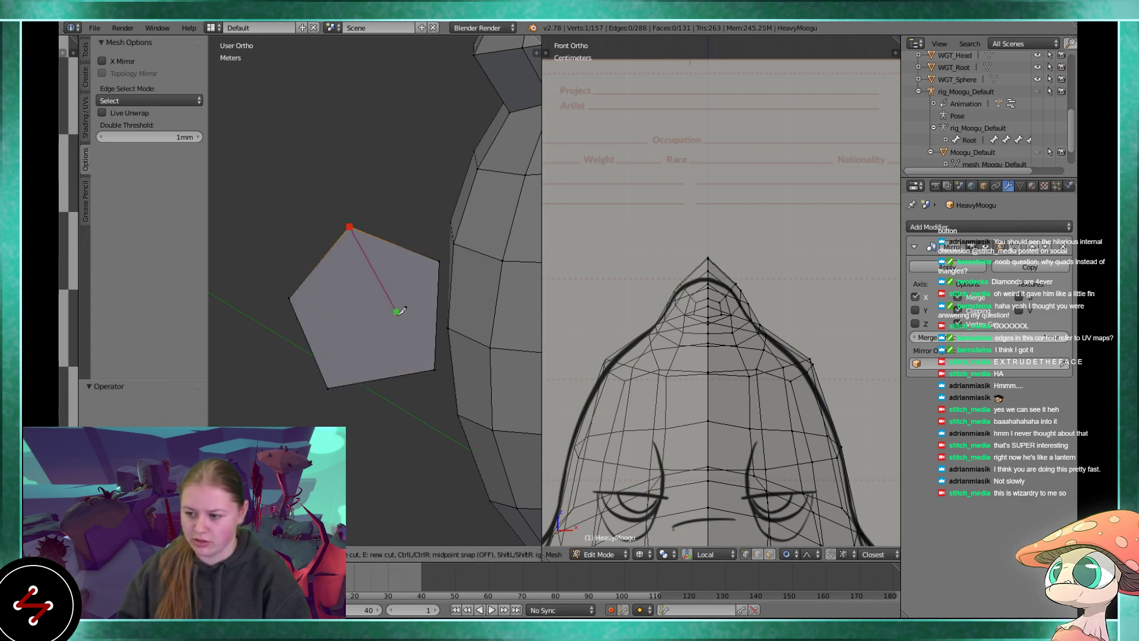
key(Return)
key(ctrl+z)
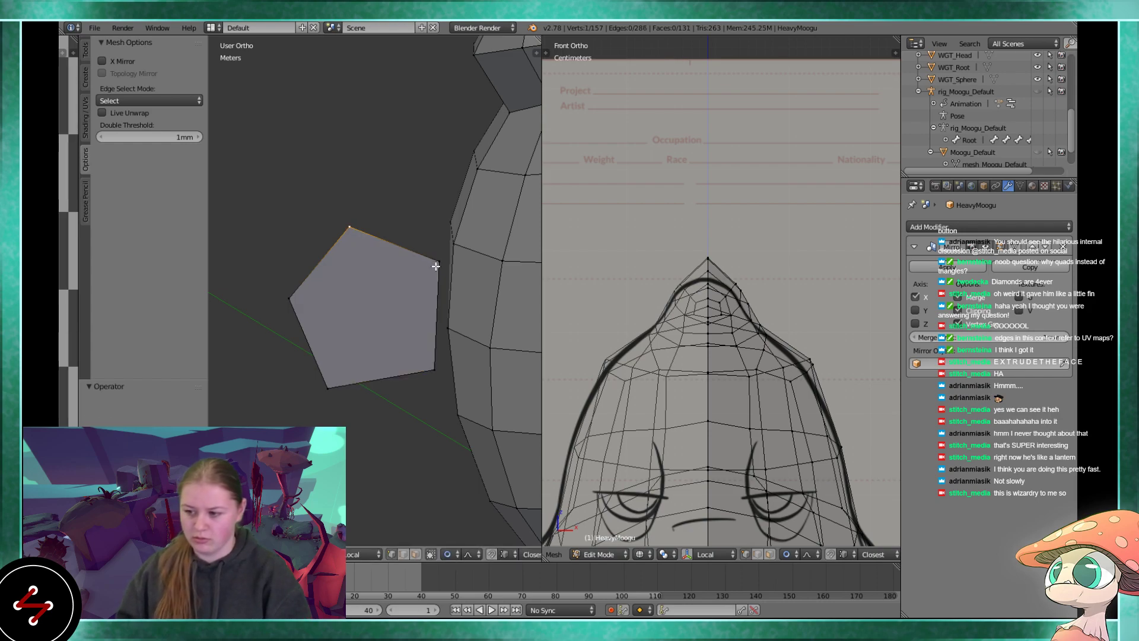
- Try a knife cut from the pentagon's upper-right corner to its lower-left corner, and undo it
key(k)
click(440, 260)
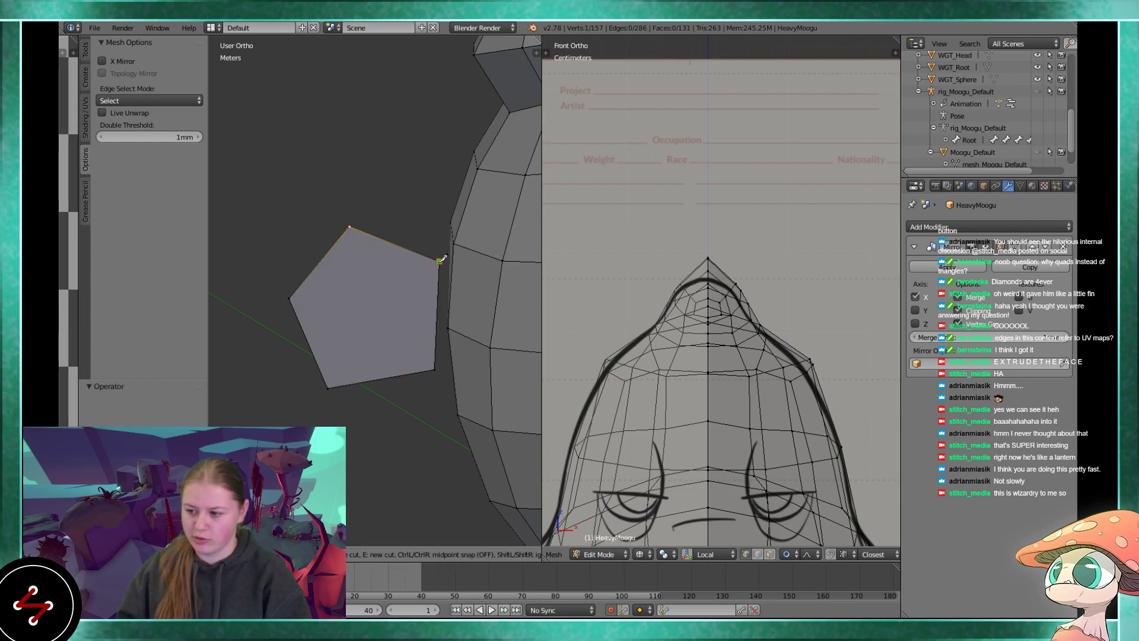
click(334, 381)
key(Return)
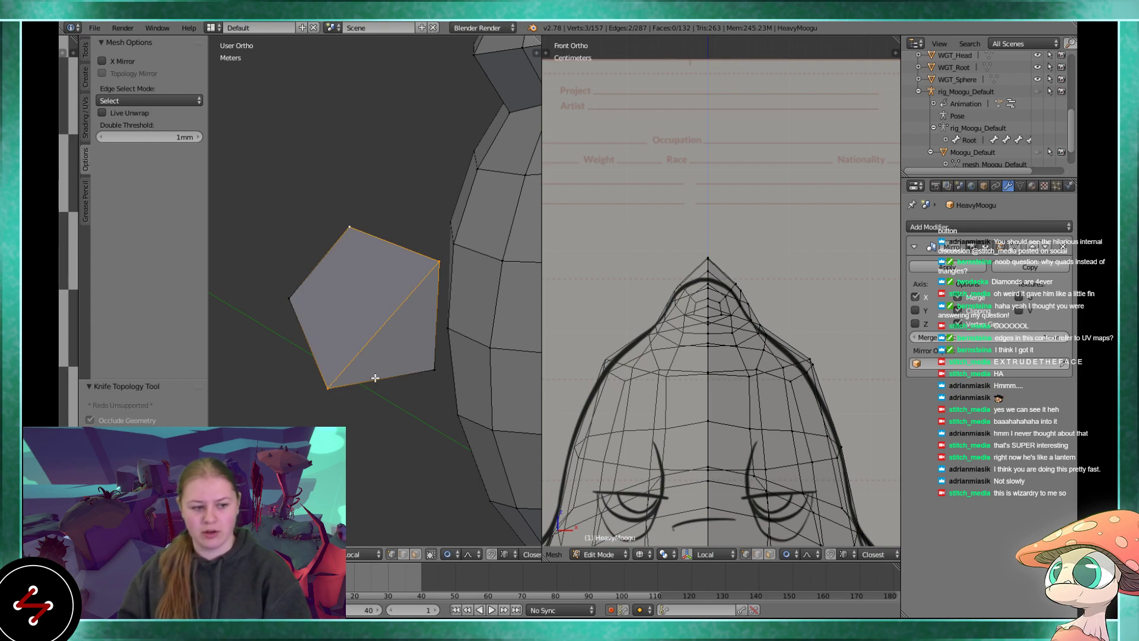
key(ctrl+z)
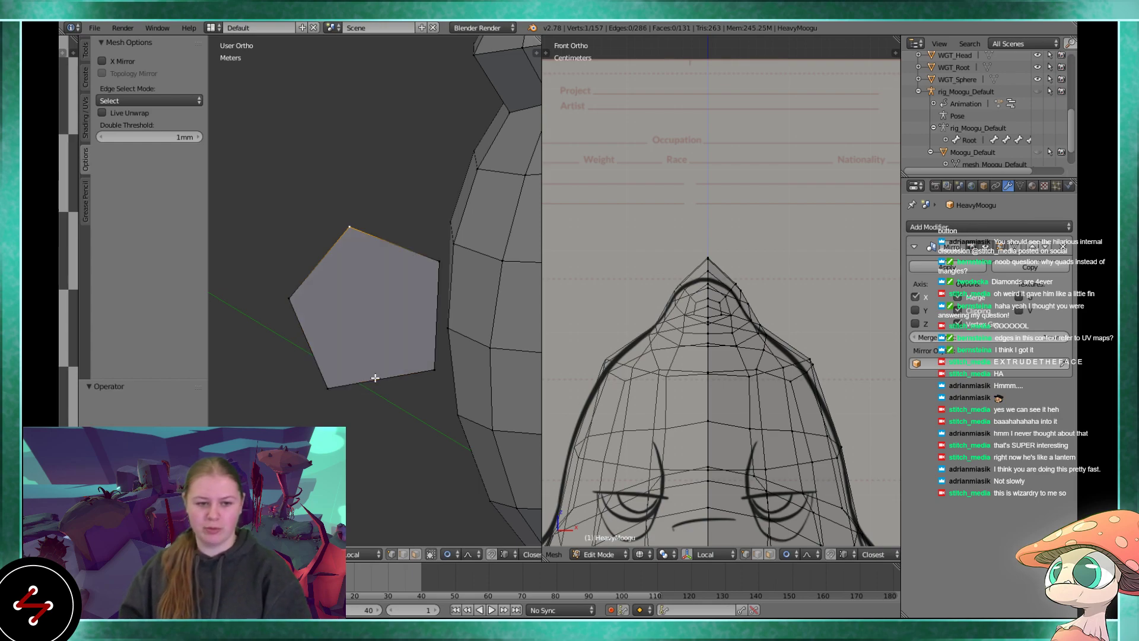
- Try moving the pentagon's upper-left edge outward by its top and left corner vertices, and revert the move
right_click(293, 304)
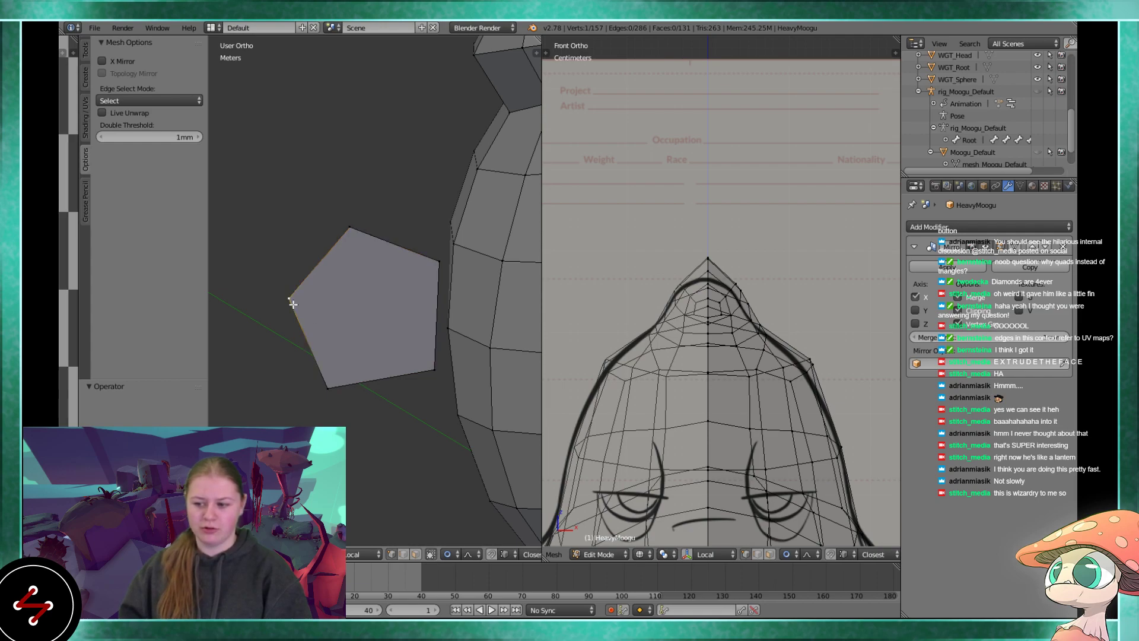
right_click(353, 236)
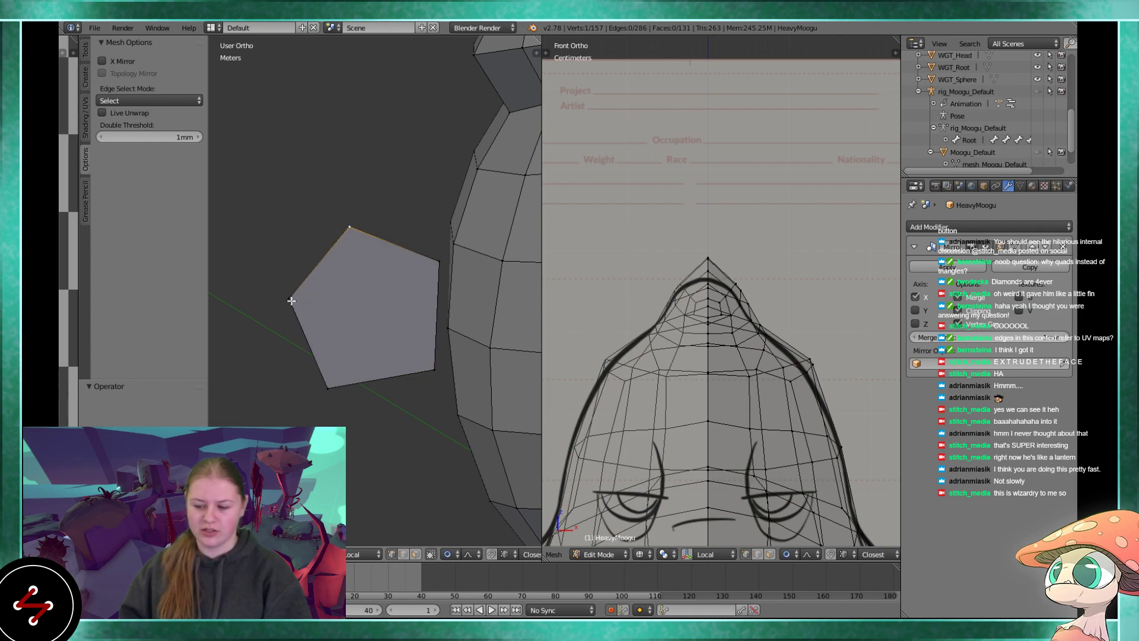
shift+right_click(291, 302)
middle_drag(292, 302, 356, 252)
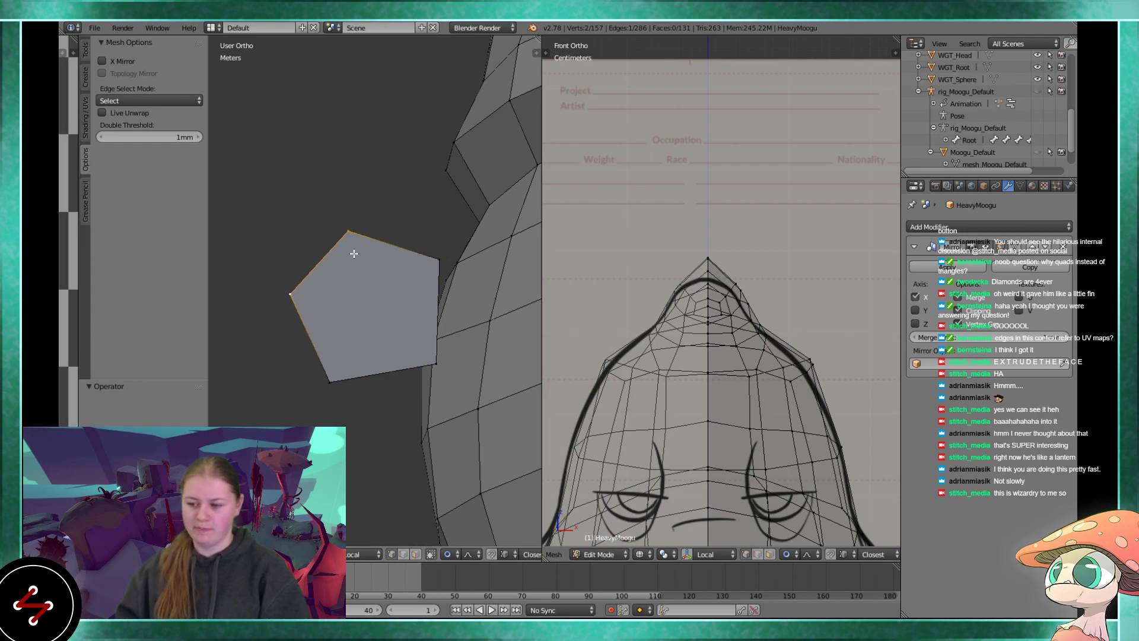
key(g)
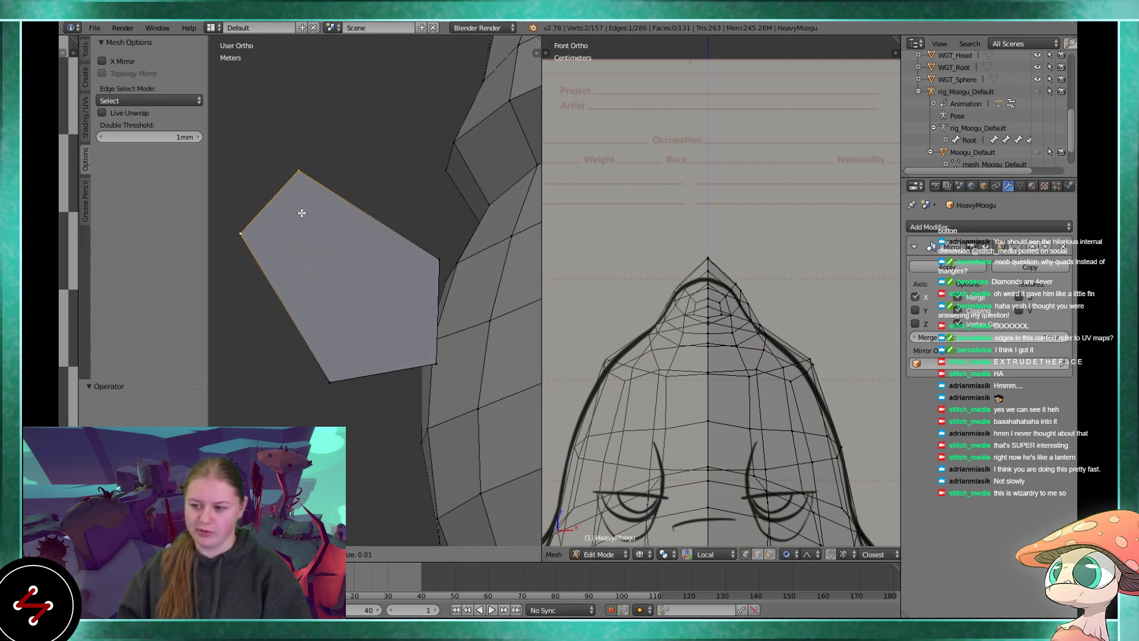
click(356, 216)
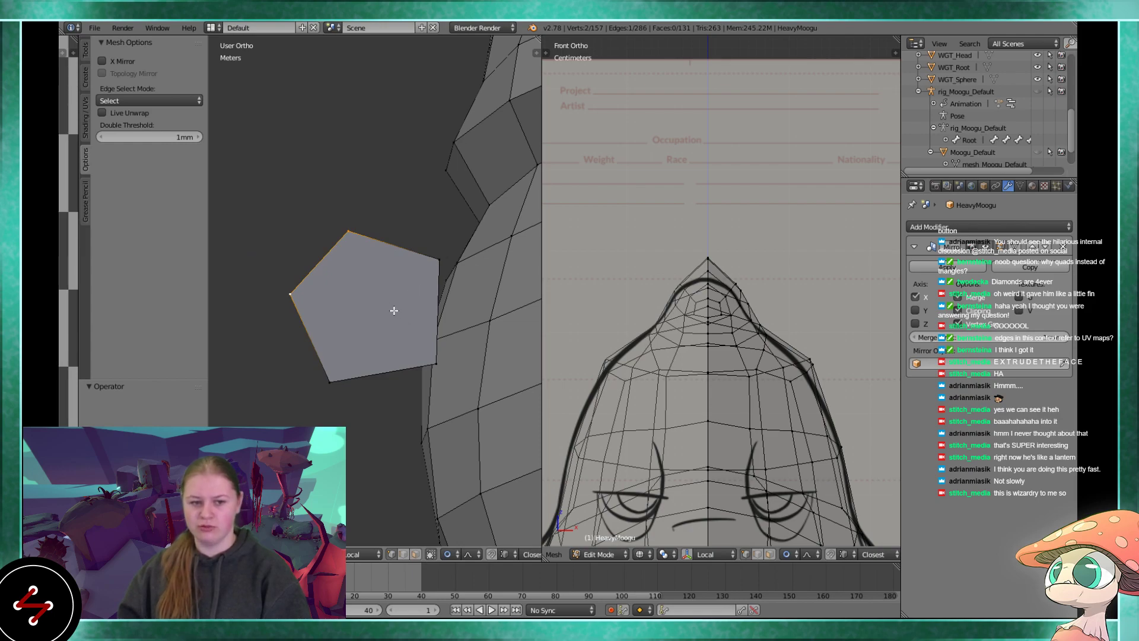
- Try moving the pentagon's upper-left edge again to stretch the face upward, by 3.688 mm in X, and undo it
shift+right_click(301, 289)
shift+right_click(289, 298)
key(g)
middle_drag(326, 358, 306, 314)
click(355, 180)
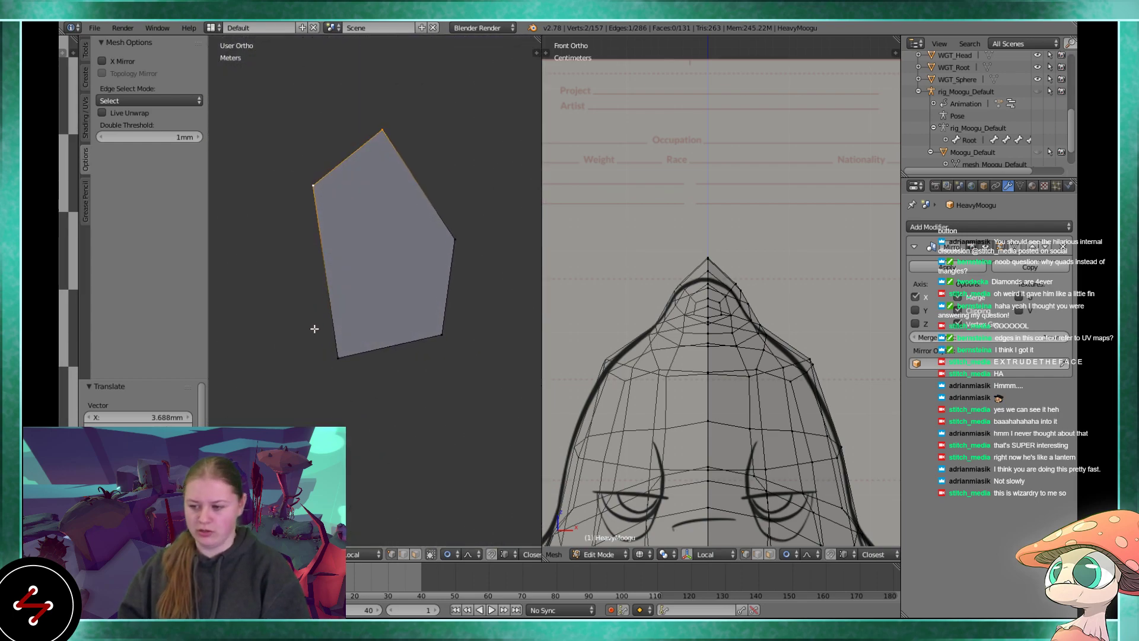
key(ctrl+z)
- Select all five corners of the demonstration pentagon and delete its vertices
scroll(310, 312, down, 2)
mouse_move(323, 317)
middle_down()
mouse_move(359, 344)
mouse_move(357, 363)
mouse_move(331, 363)
mouse_move(311, 317)
middle_up()
shift+right_click(358, 349)
shift+right_click(411, 337)
shift+right_click(424, 245)
scroll(311, 317, down, 1)
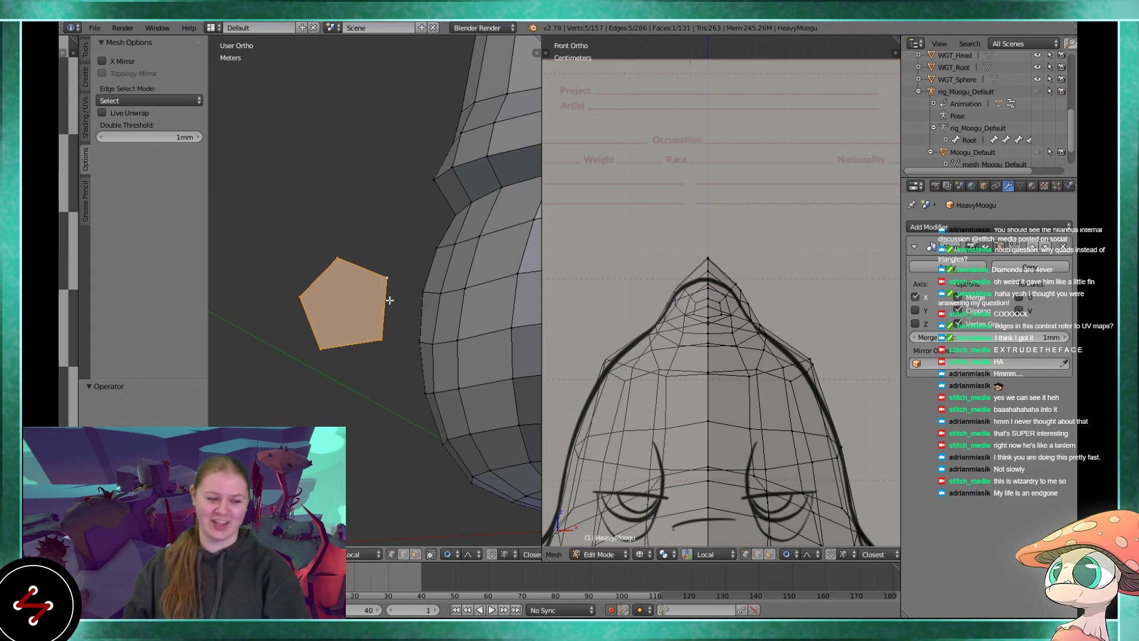
middle_drag(389, 285, 308, 245)
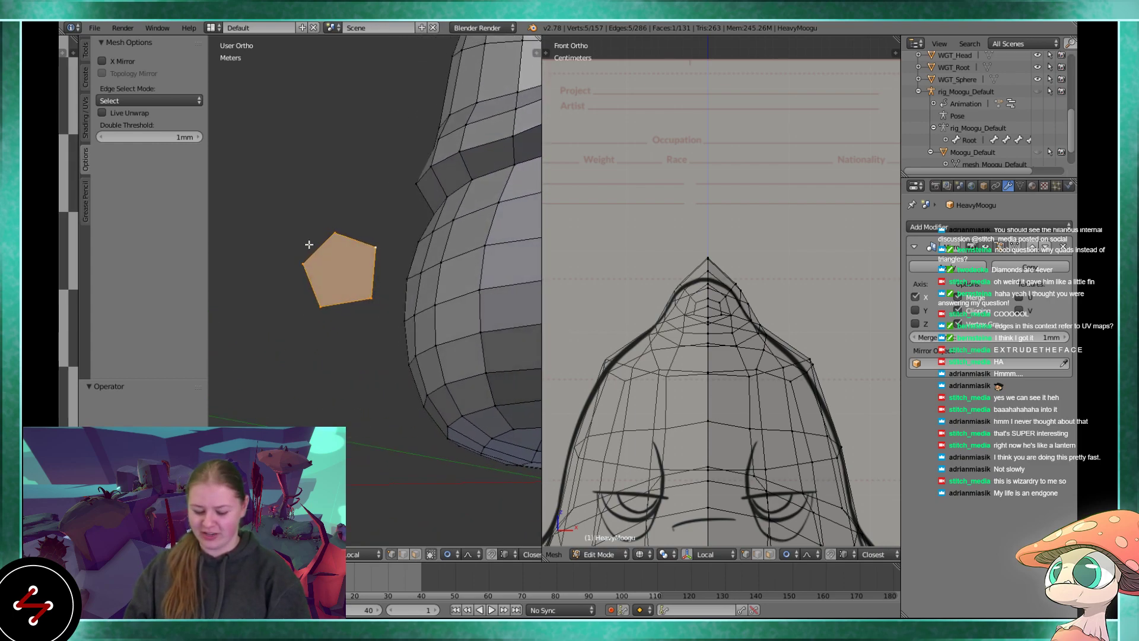
key(x)
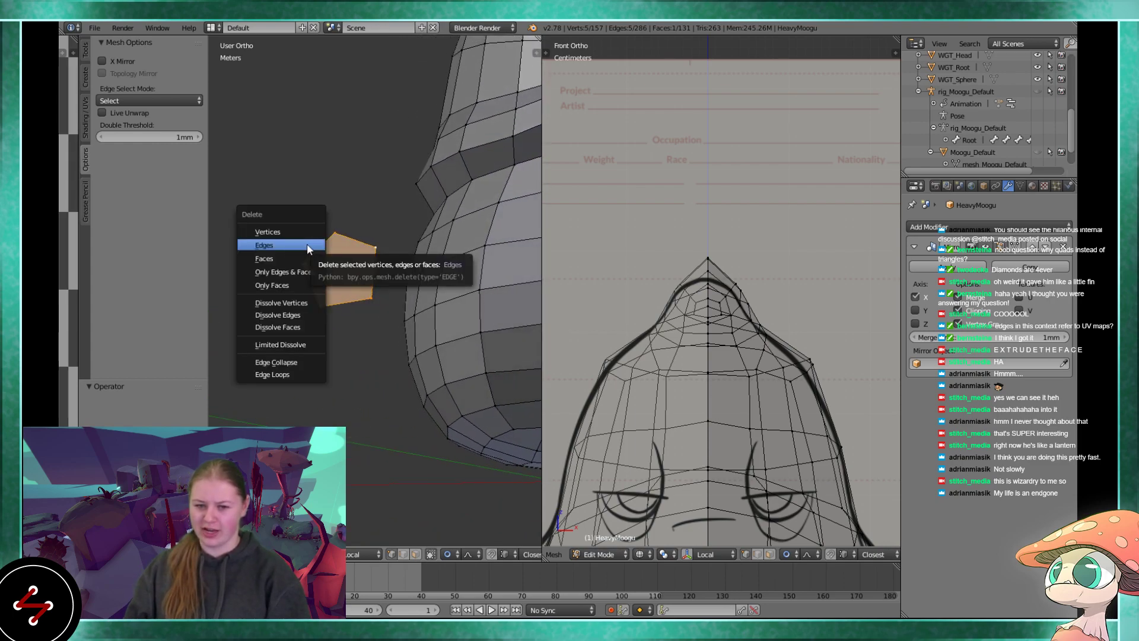
click(298, 232)
- Select two neighbouring vertices on the fold around HeavyMoogu's middle and reposition them
scroll(393, 277, down, 2)
shift+middle_drag(480, 296, 384, 347)
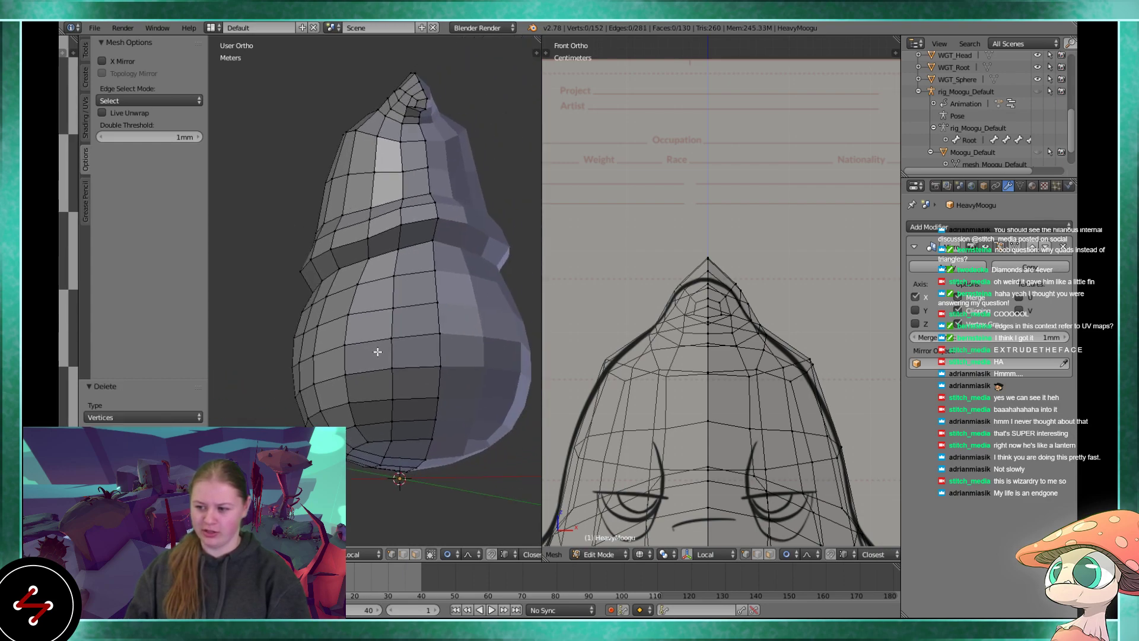
scroll(388, 325, up, 3)
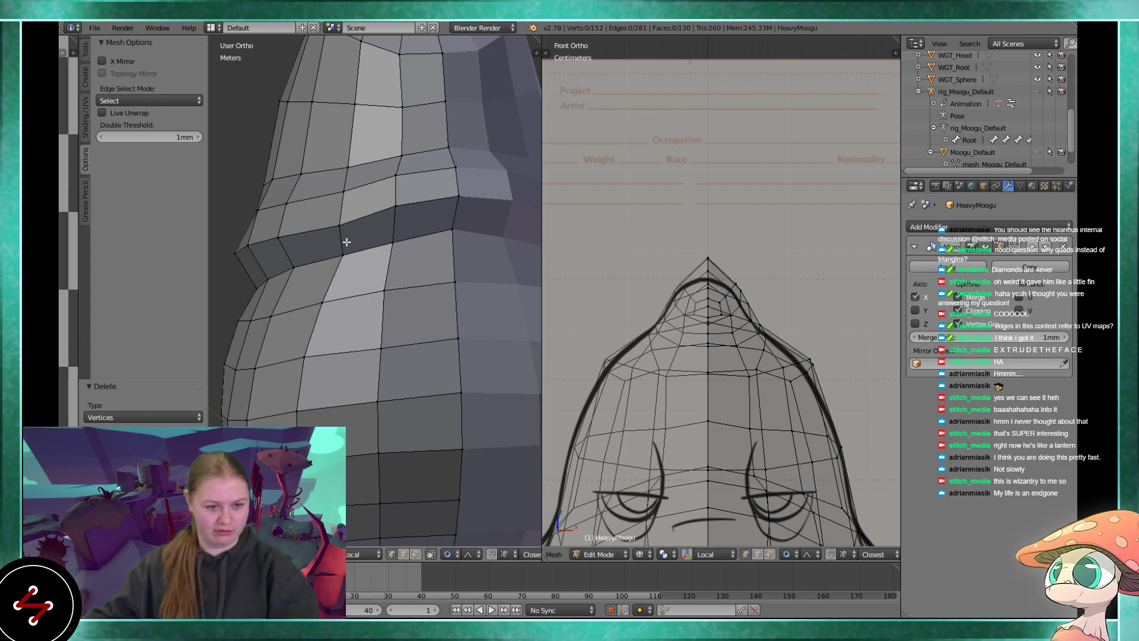
right_click(336, 223)
middle_drag(335, 223, 363, 314)
shift+right_click(354, 255)
middle_drag(356, 249, 326, 224)
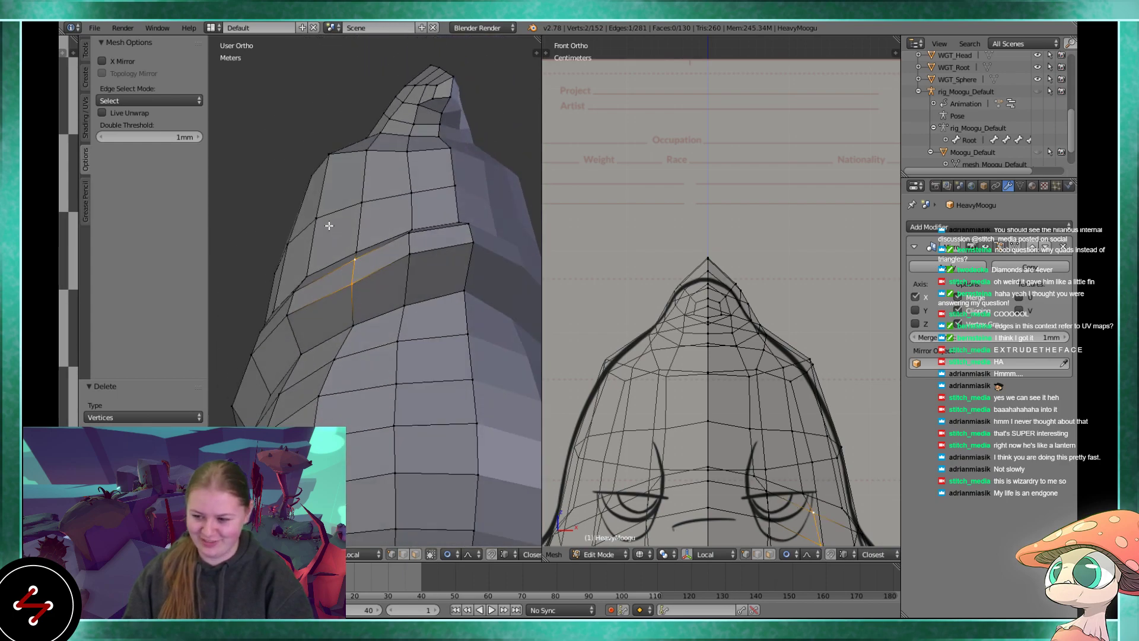
click(318, 224)
- Move another pair of neighbouring vertices on the fold by 6.582 mm in X
right_click(412, 244)
middle_drag(427, 239, 412, 287)
shift+right_click(419, 267)
key(g)
click(377, 255)
- Inspect the fold's edge flow around the body from above and from the side, selecting individual fold vertices
right_click(334, 241)
shift+right_click(329, 270)
middle_drag(330, 270, 273, 343)
right_click(335, 244)
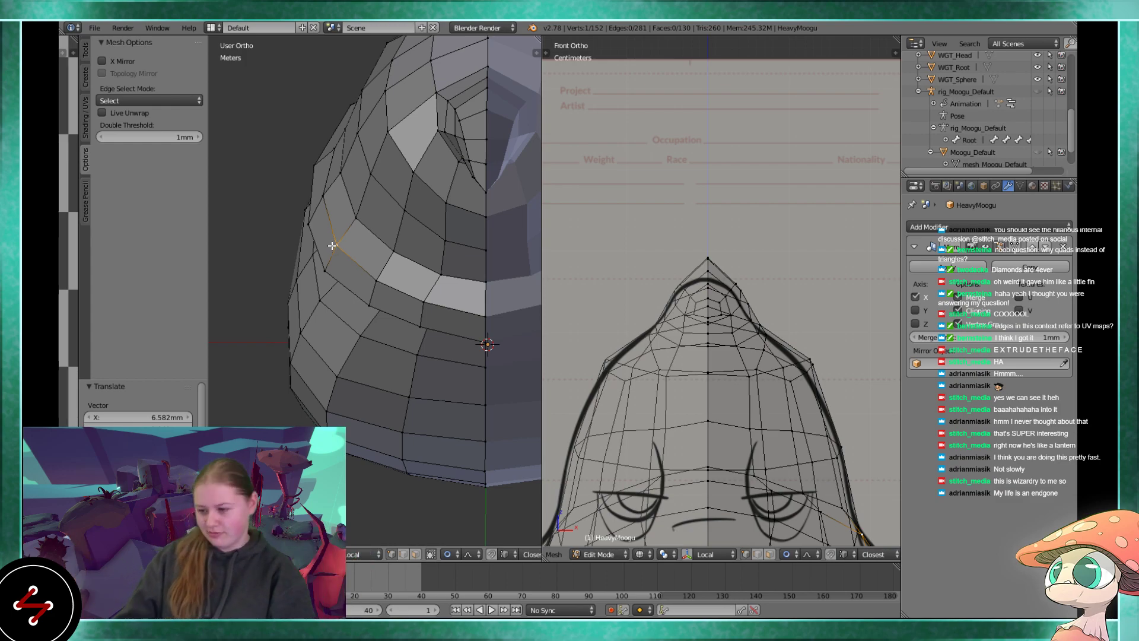
middle_drag(338, 247, 333, 280)
middle_drag(295, 246, 341, 203)
middle_drag(355, 299, 416, 247)
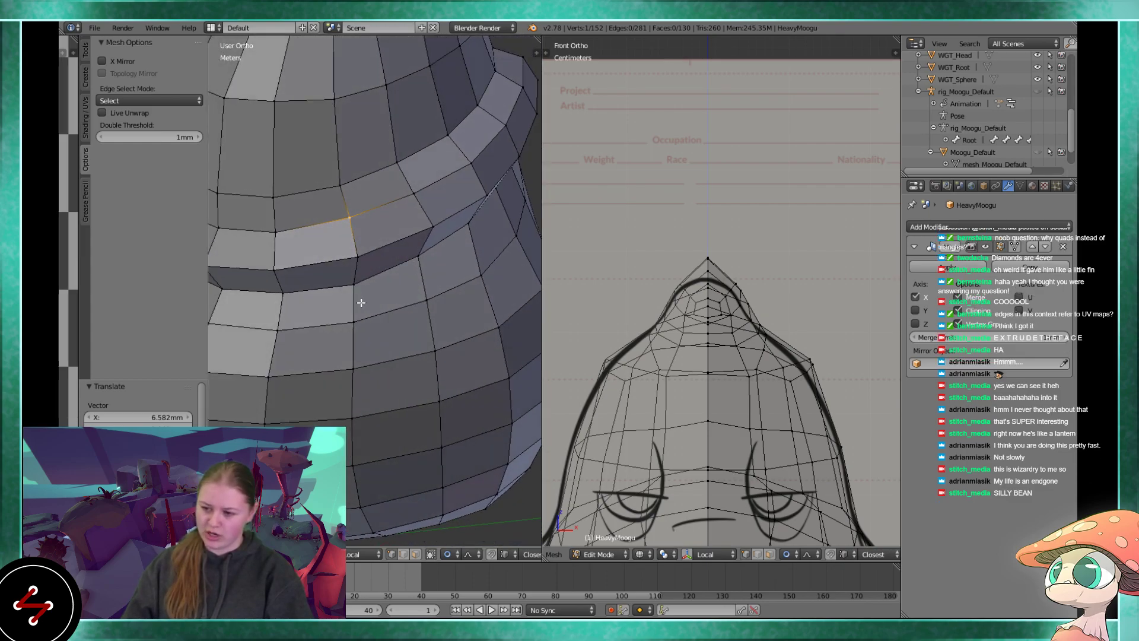
scroll(388, 263, down, 3)
middle_drag(389, 263, 287, 343)
- Switch to Object Mode and examine HeavyMoogu's overall shape from above and all around
key(Tab)
middle_drag(380, 333, 434, 393)
scroll(365, 284, up, 5)
scroll(365, 285, down, 6)
middle_drag(398, 338, 417, 330)
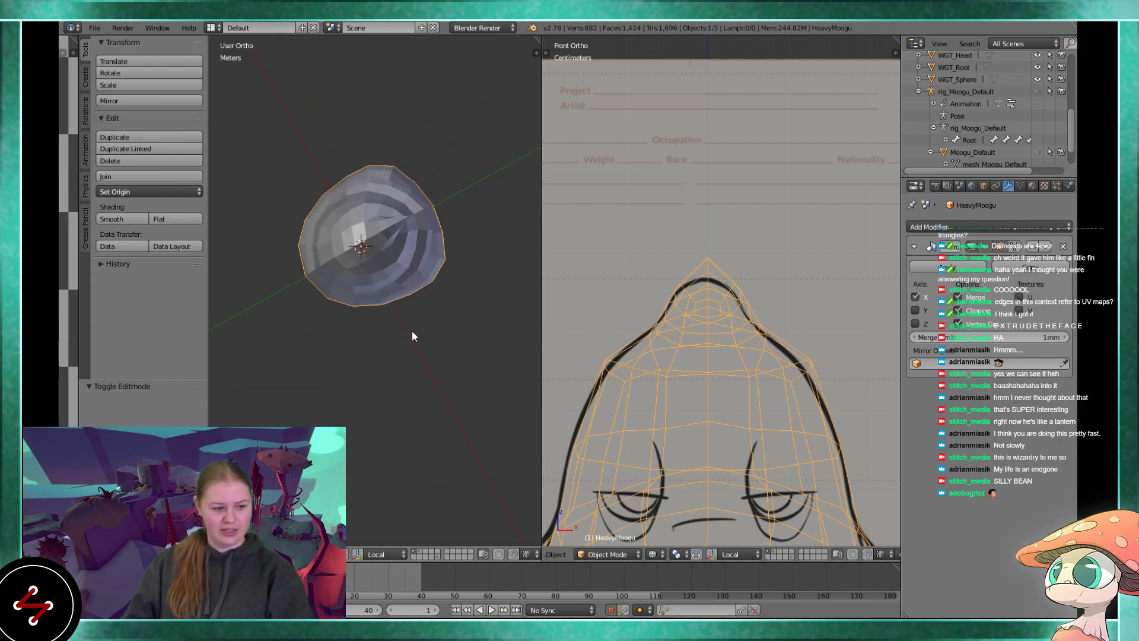
middle_drag(412, 336, 460, 322)
scroll(458, 320, up, 2)
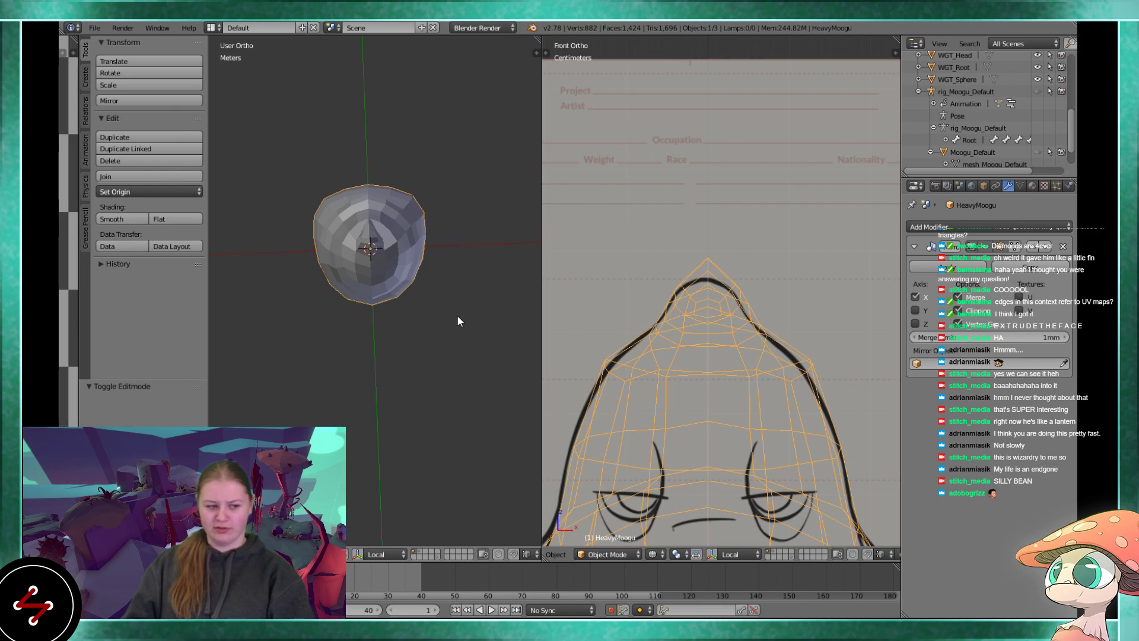
middle_drag(447, 318, 375, 265)
key(KP_5)
scroll(375, 266, down, 3)
middle_drag(375, 266, 320, 286)
scroll(321, 286, up, 2)
key(KP_5)
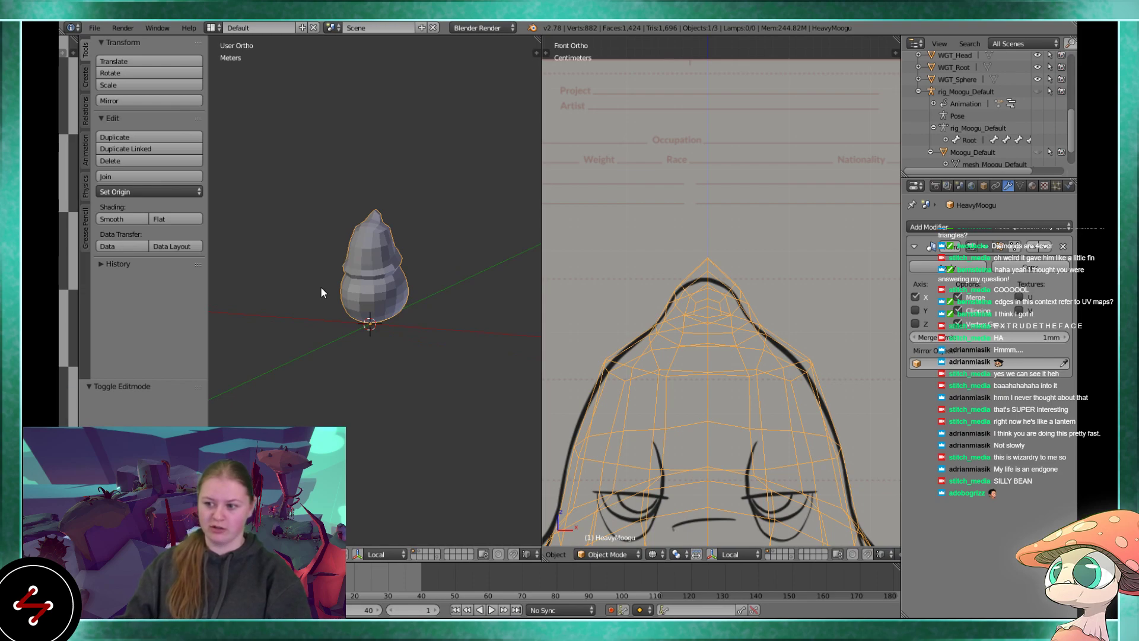
- Examine HeavyMoogu's silhouette from the front and in perspective, comparing the fold with the rounded lower body
key(KP_1)
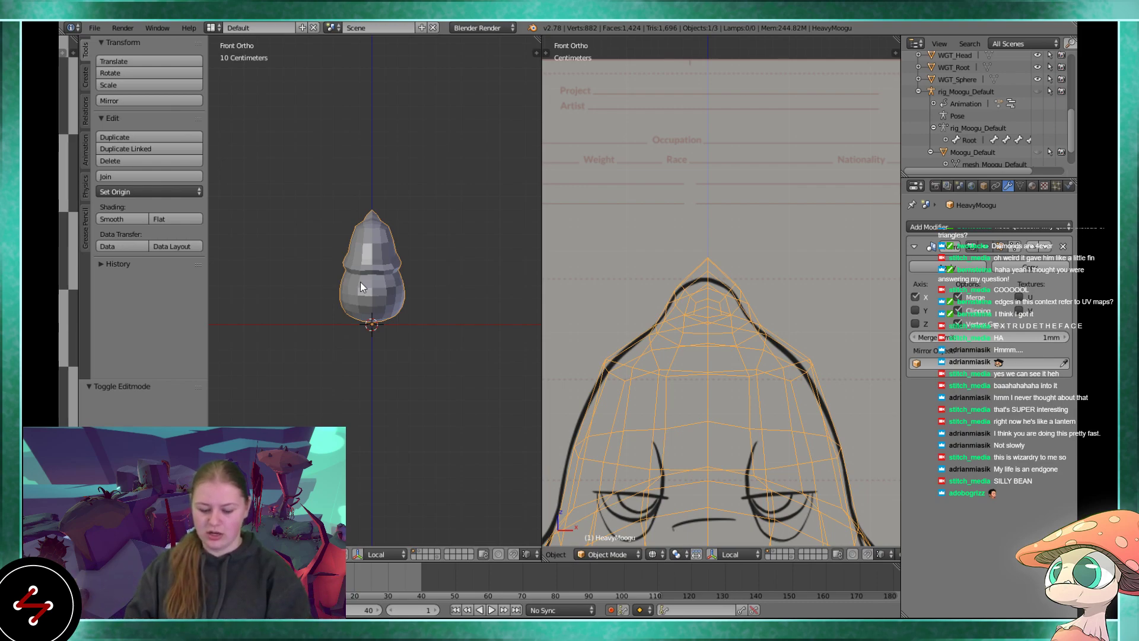
middle_drag(505, 237, 454, 286)
scroll(400, 260, up, 4)
scroll(454, 286, up, 3)
scroll(475, 251, down, 3)
middle_drag(461, 329, 390, 328)
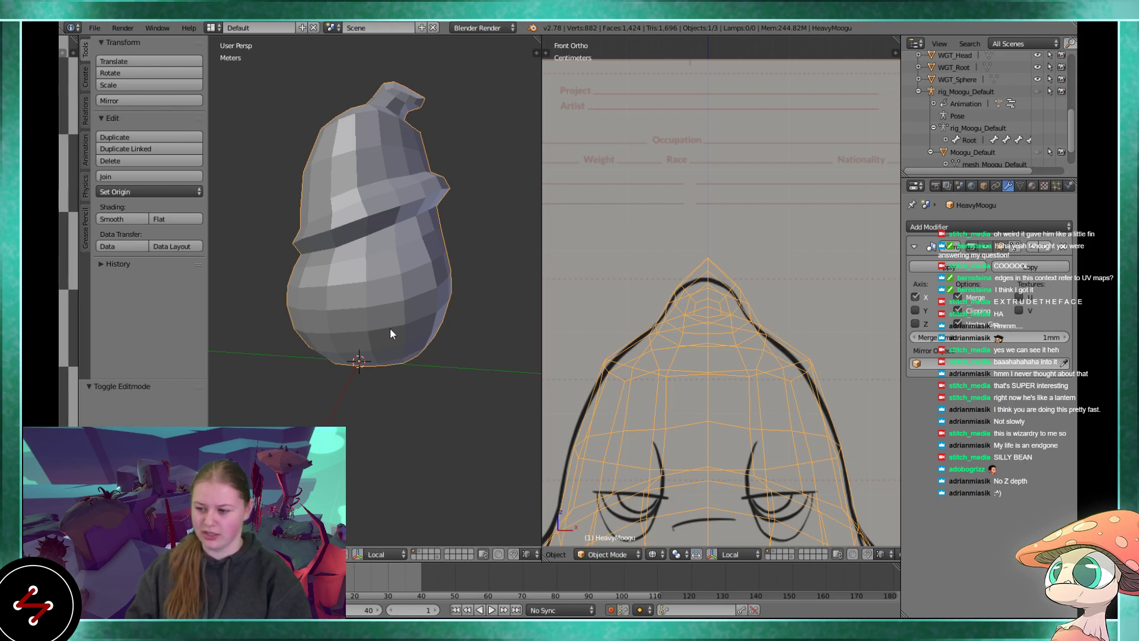
scroll(390, 332, down, 3)
middle_drag(364, 356, 509, 347)
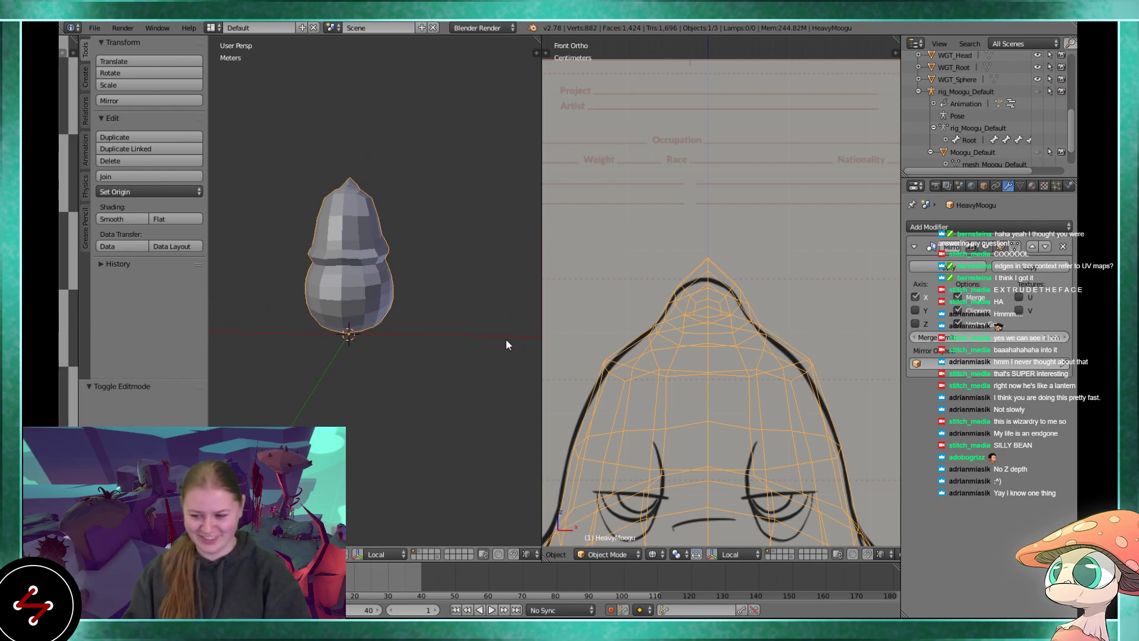
middle_drag(429, 331, 331, 333)
scroll(332, 333, up, 3)
middle_drag(425, 330, 351, 348)
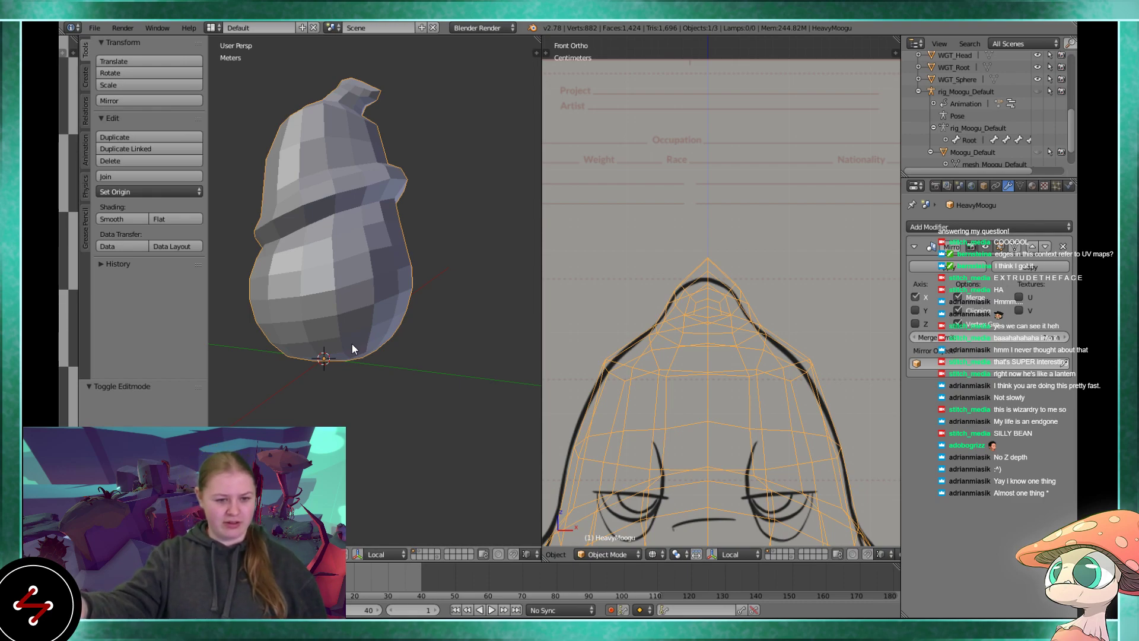
scroll(351, 343, up, 6)
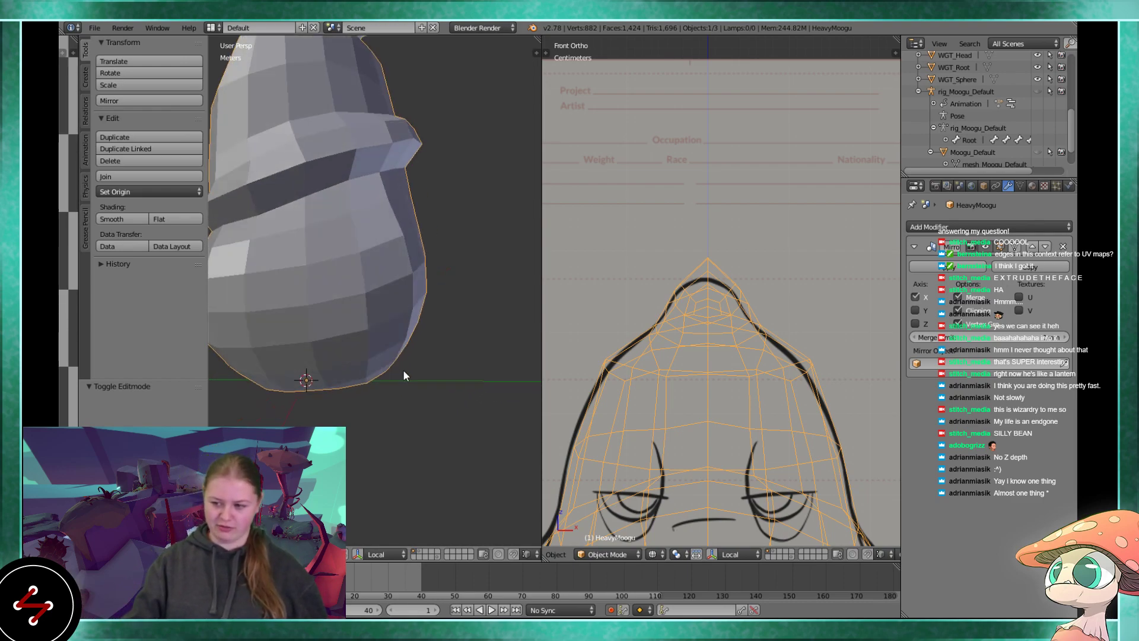
scroll(425, 347, down, 6)
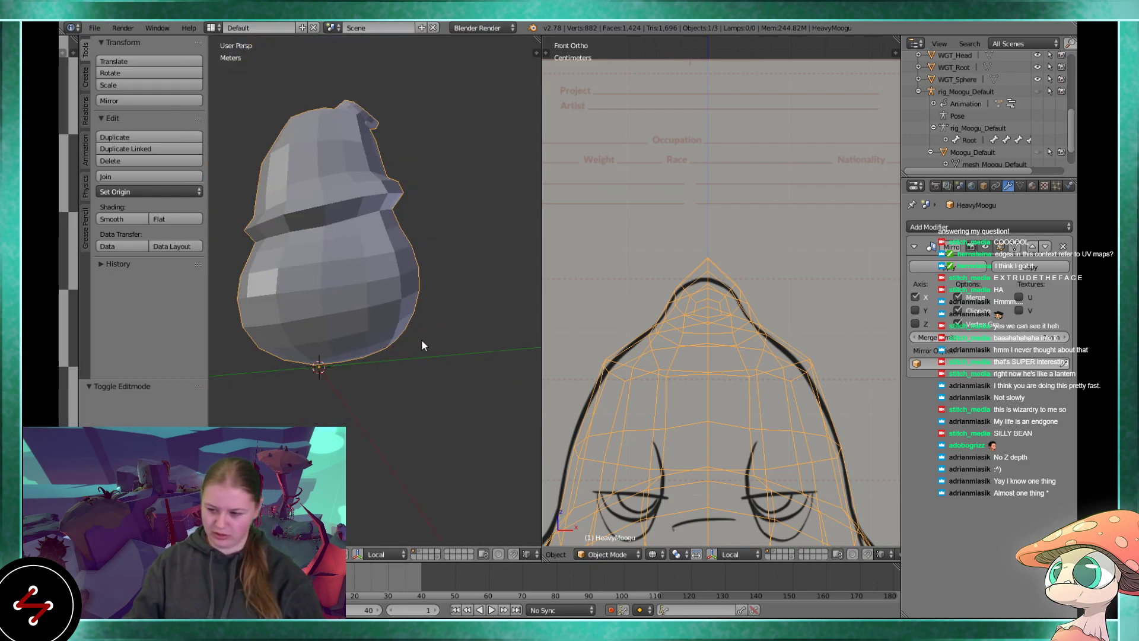
- In Edit Mode, move a face on the lower body's side by -2.094 cm in X with proportional size 0.16
key(Tab)
right_click(411, 270)
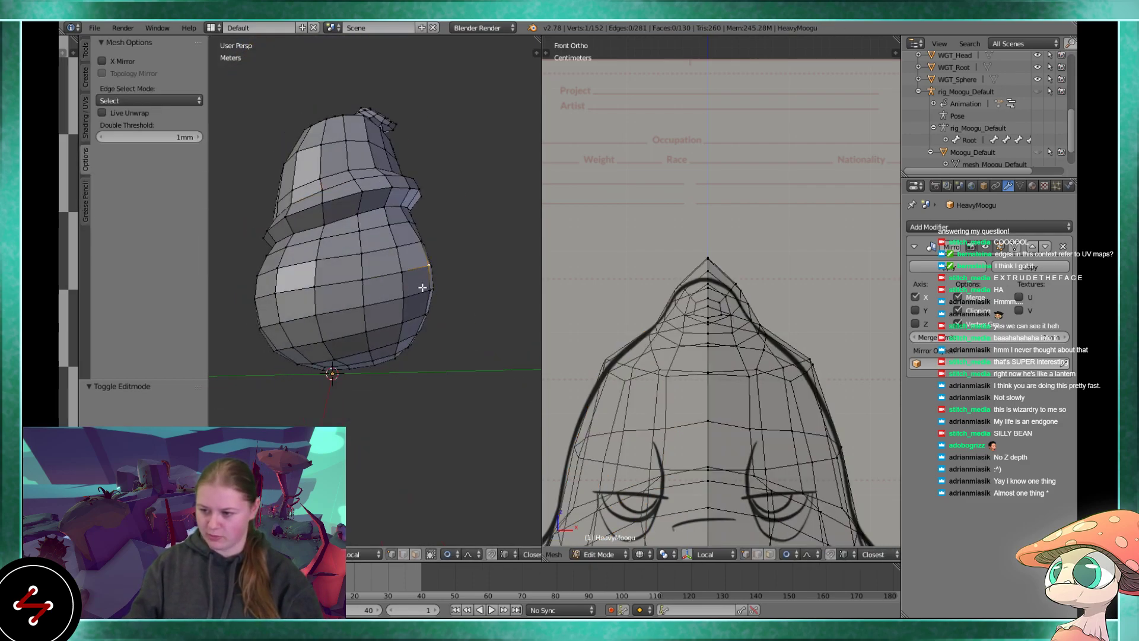
shift+right_click(402, 275)
middle_drag(403, 278, 460, 324)
scroll(449, 333, up, 2)
scroll(482, 555, down, 8)
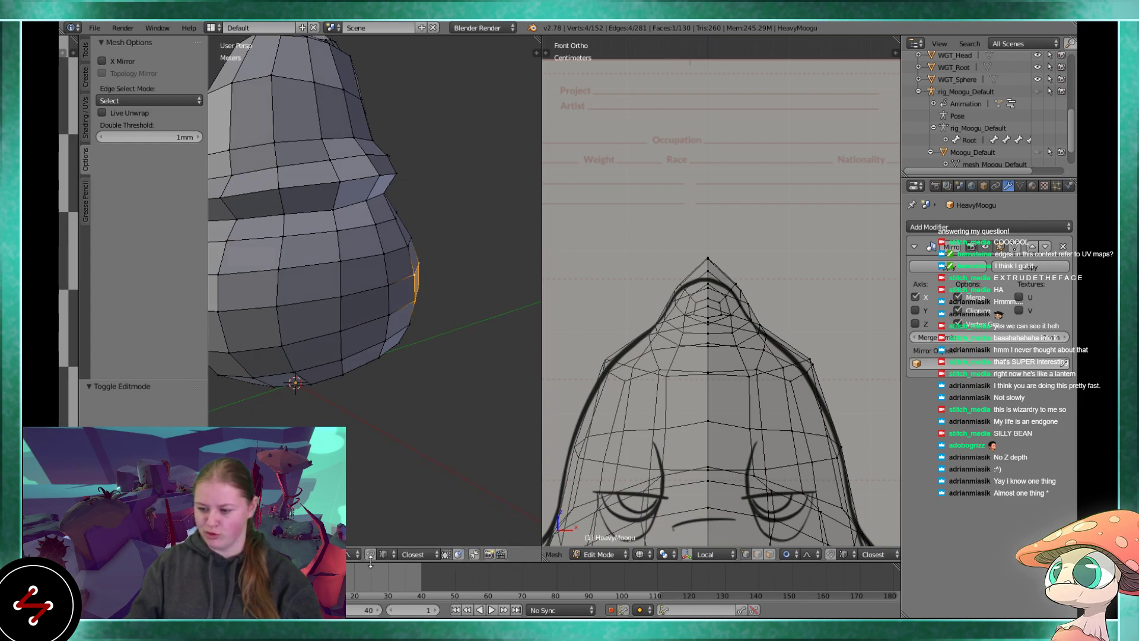
key(g)
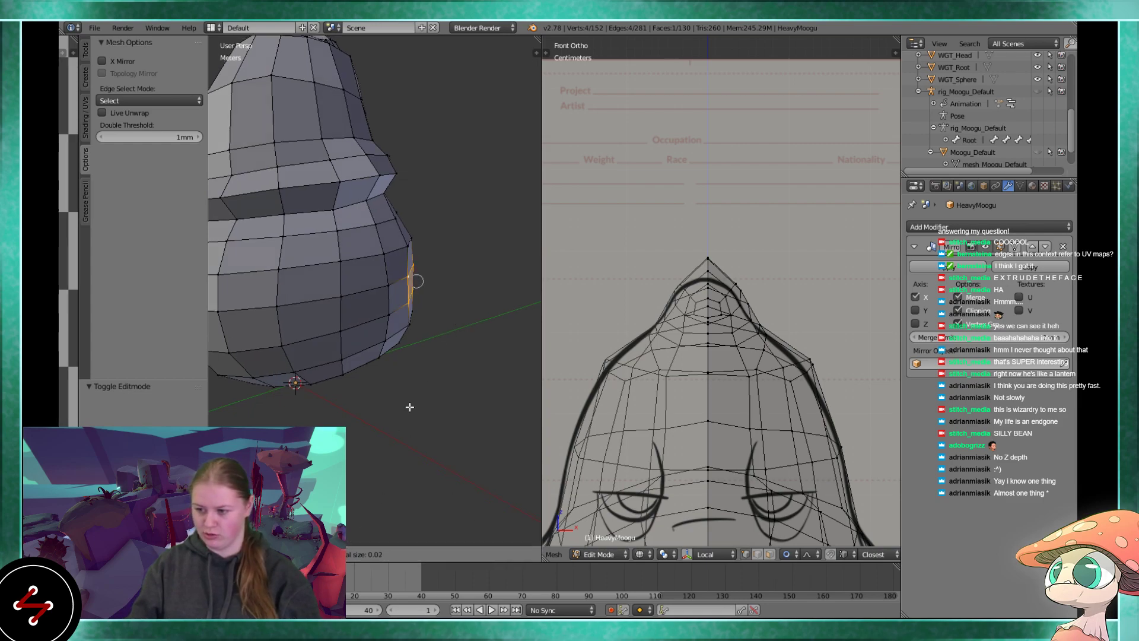
scroll(409, 407, down, 15)
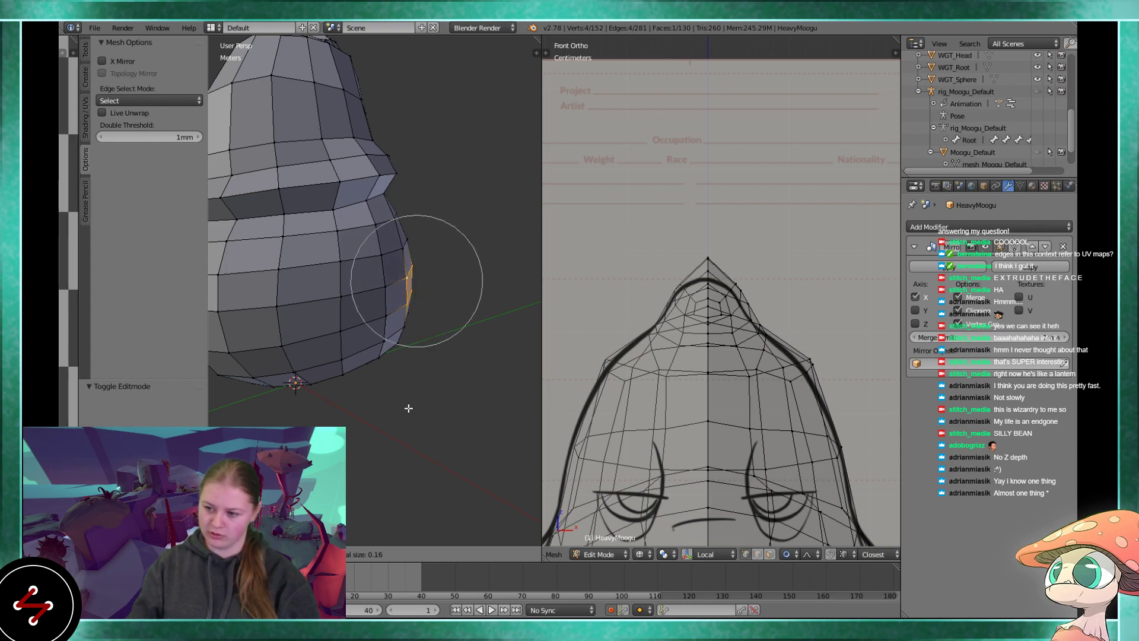
click(404, 408)
- Reposition two lower-body vertices one after the other from a view beneath the model, using proportional size 0.16
scroll(415, 427, down, 3)
middle_drag(397, 432, 366, 435)
right_click(426, 316)
mouse_move(443, 313)
middle_down()
mouse_move(419, 321)
mouse_move(412, 302)
mouse_move(376, 305)
mouse_move(379, 282)
middle_up()
key(g)
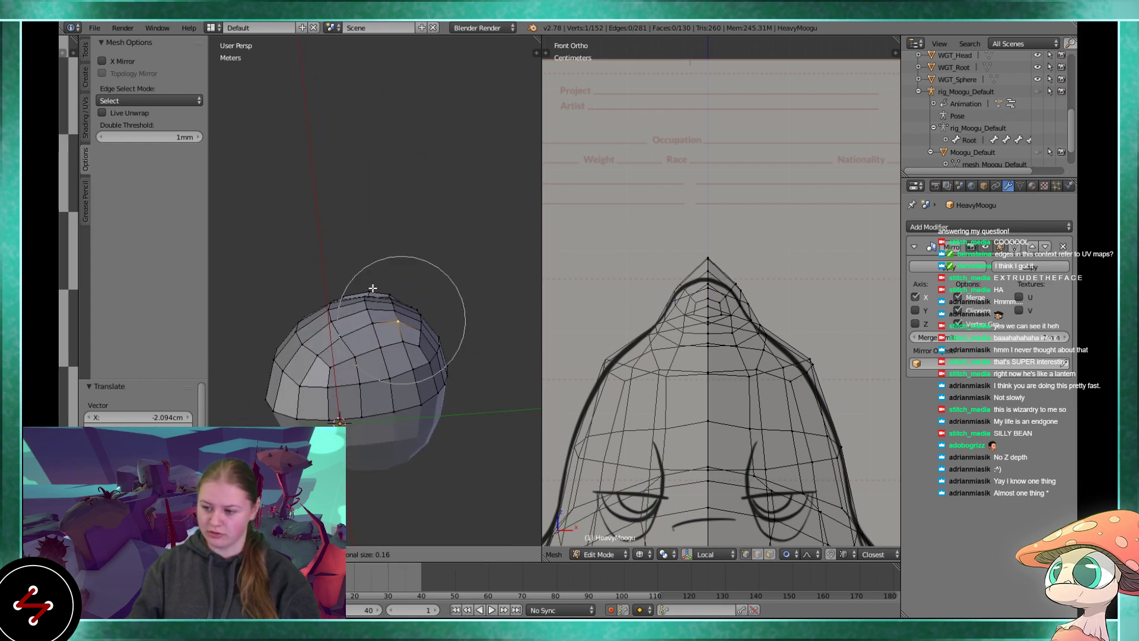
click(373, 290)
right_click(362, 324)
key(g)
click(375, 314)
- Adjust the lower body's side contour with two proportional vertex moves, the first by -9.116 mm in X
middle_drag(383, 303, 315, 411)
shift+middle_drag(389, 279, 287, 328)
middle_drag(417, 219, 399, 316)
key(g)
click(400, 260)
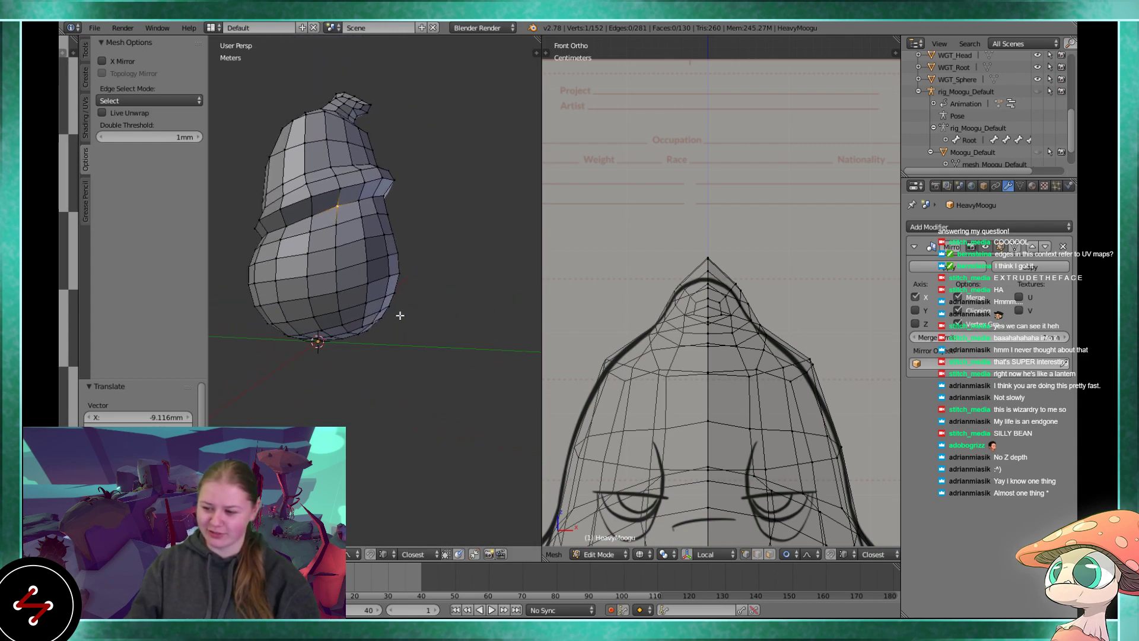
key(c)
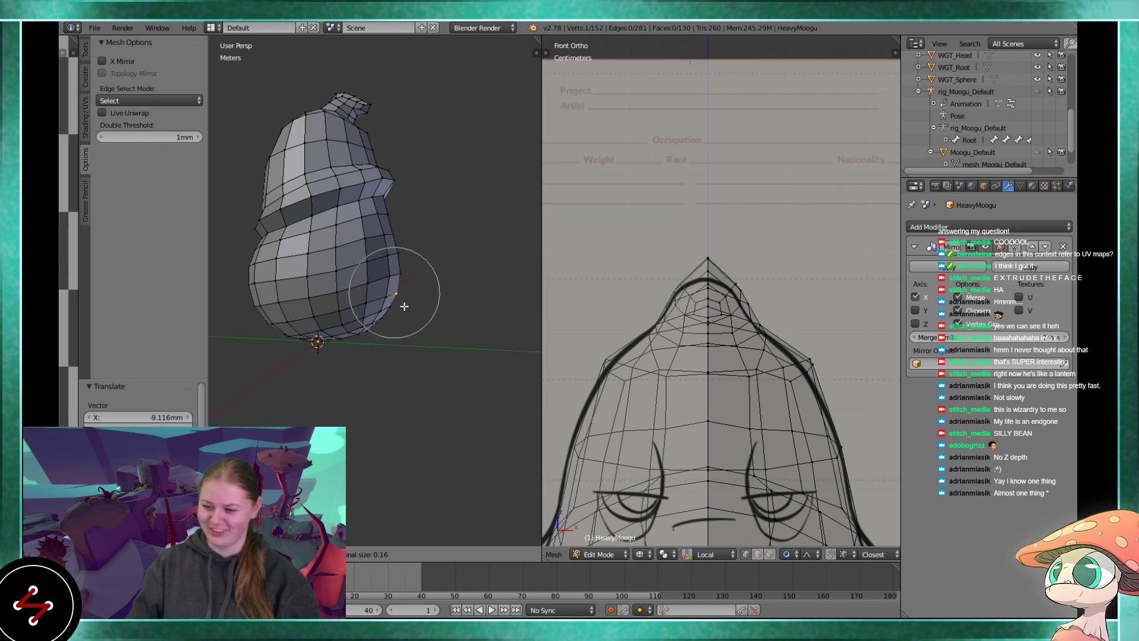
click(404, 306)
- Select a lower-body vertex from beneath the model and move it -3.091 mm in X with proportional size 0.16
middle_drag(373, 325, 457, 299)
right_click(392, 269)
scroll(458, 299, up, 2)
right_click(350, 324)
middle_drag(362, 325, 344, 206)
right_click(356, 259)
key(g)
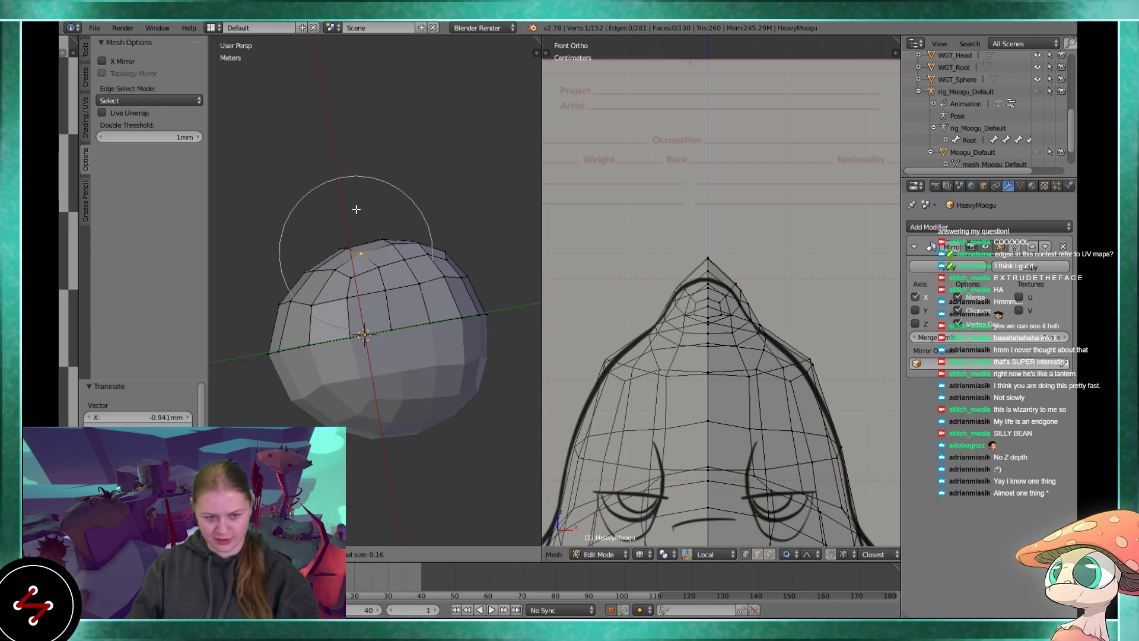
click(356, 209)
middle_drag(356, 209, 325, 303)
scroll(325, 303, up, 3)
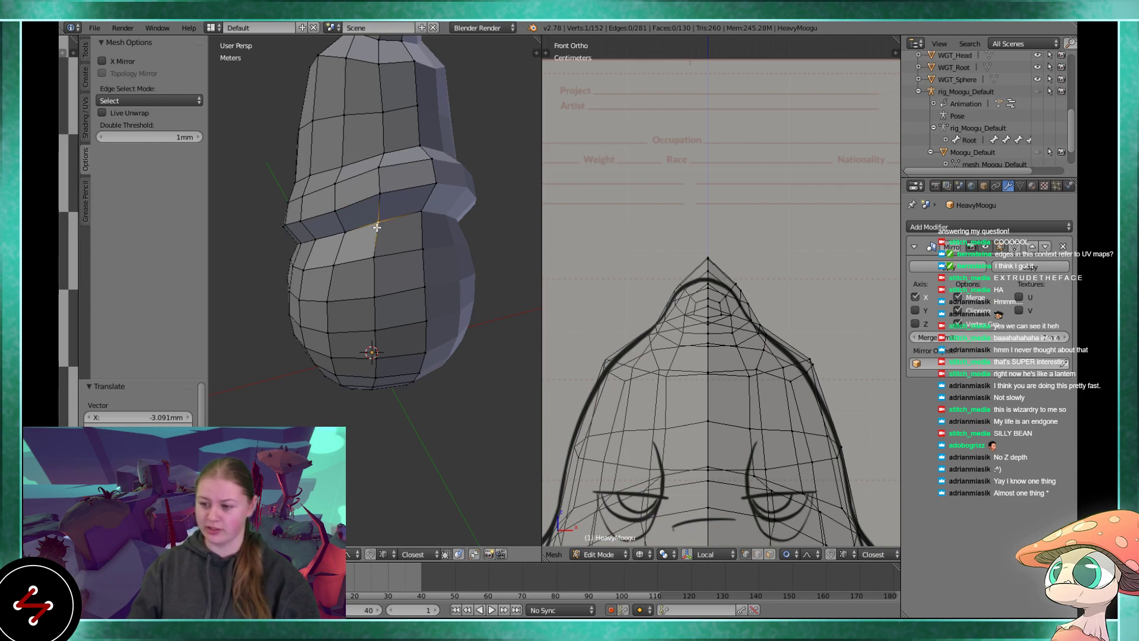
- Adjust the contour just beneath the fold with two proportional vertex moves at size 0.11, the second by 0.53 mm in X
scroll(394, 230, up, 3)
key(g)
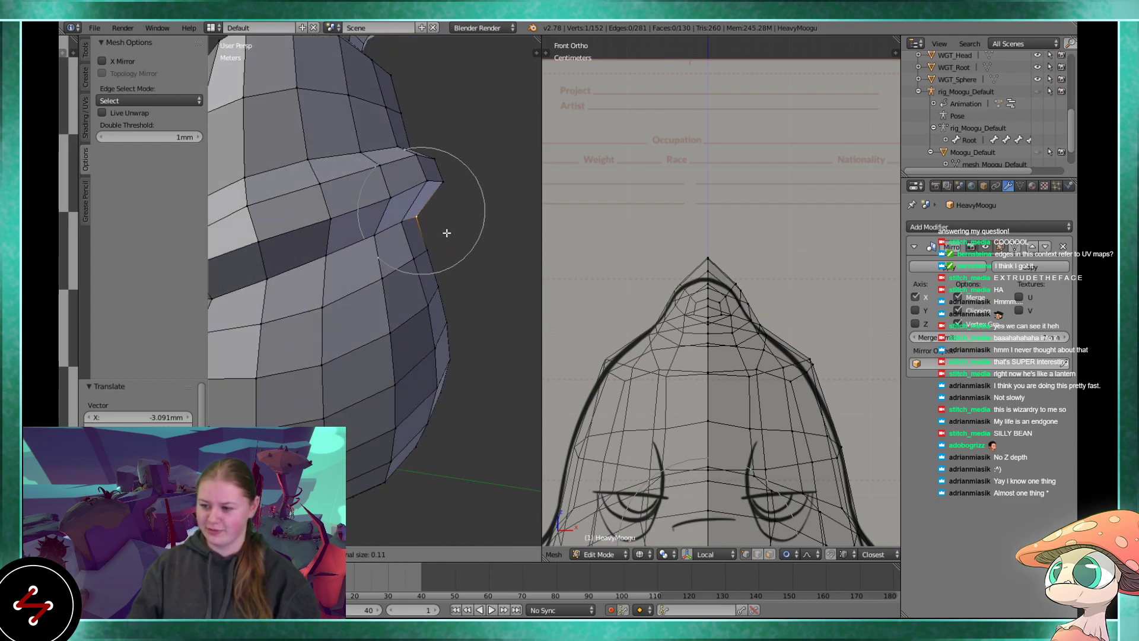
click(442, 233)
key(g)
click(396, 232)
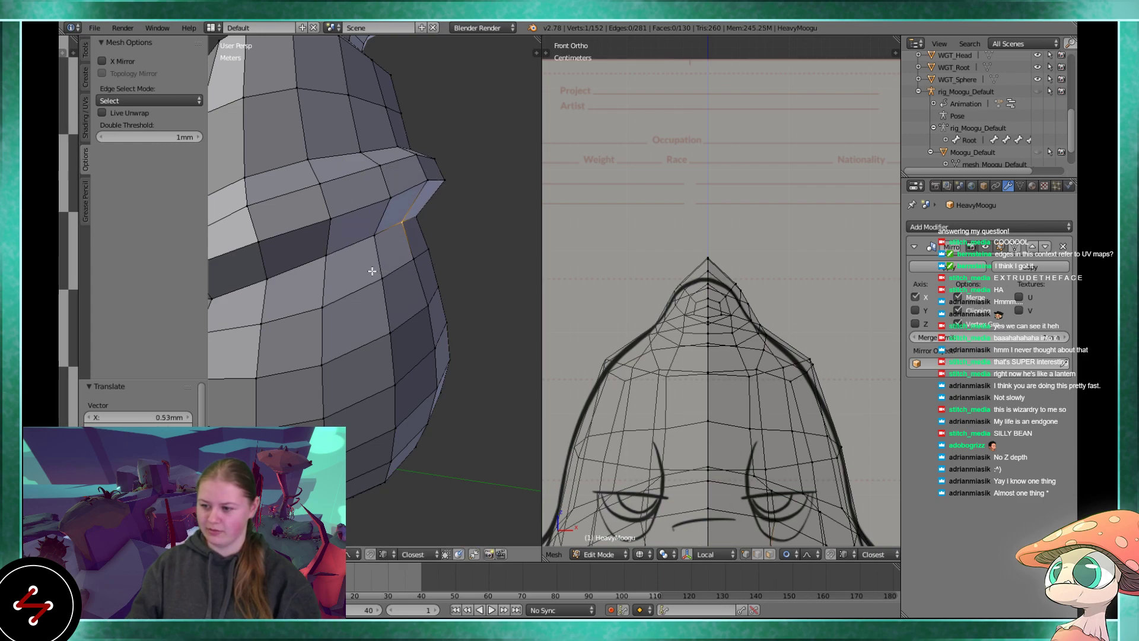
- Check the silhouette in Object Mode, and move two vertices at the base of the lower body 5.712 mm in X
scroll(386, 255, down, 8)
middle_drag(374, 229, 444, 273)
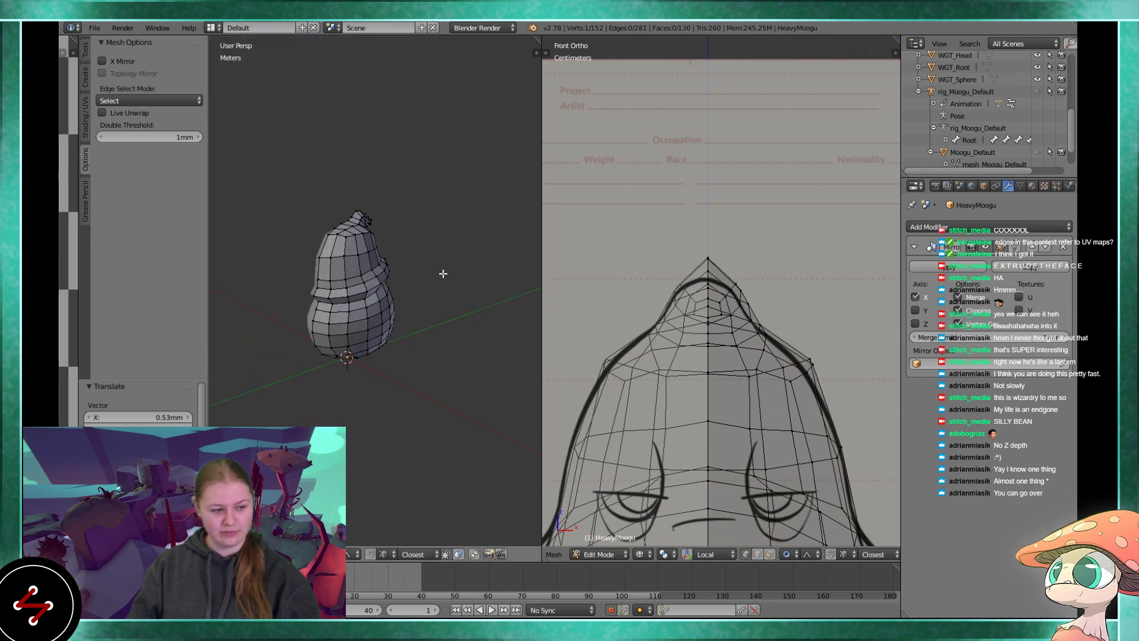
key(Tab)
middle_drag(383, 309, 329, 315)
scroll(329, 316, up, 3)
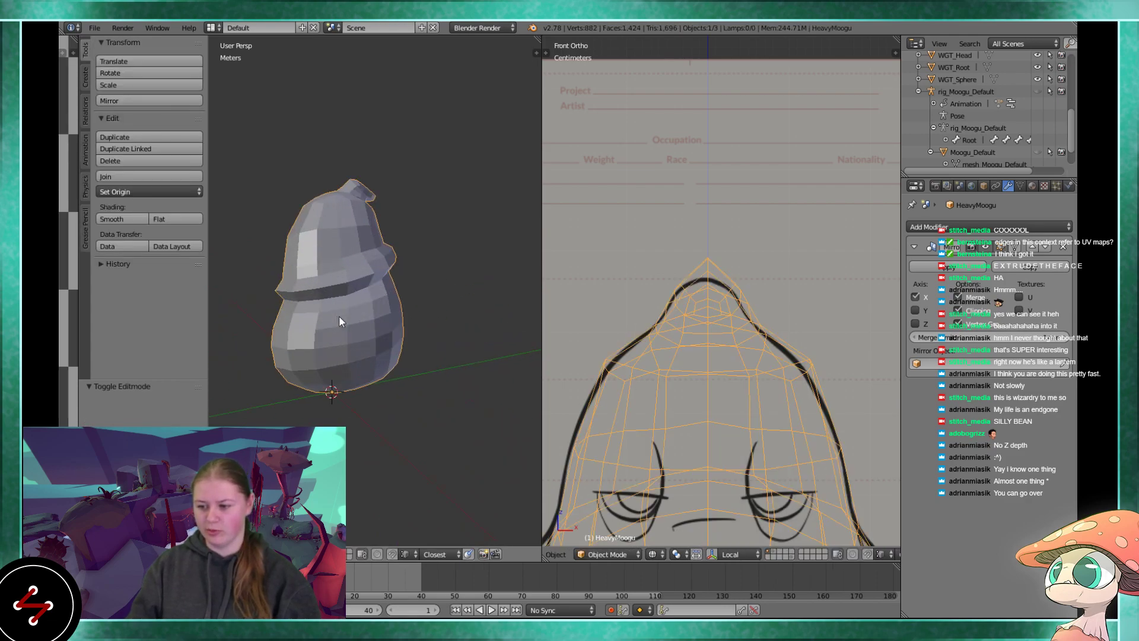
key(Tab)
right_click(282, 382)
shift+right_click(271, 370)
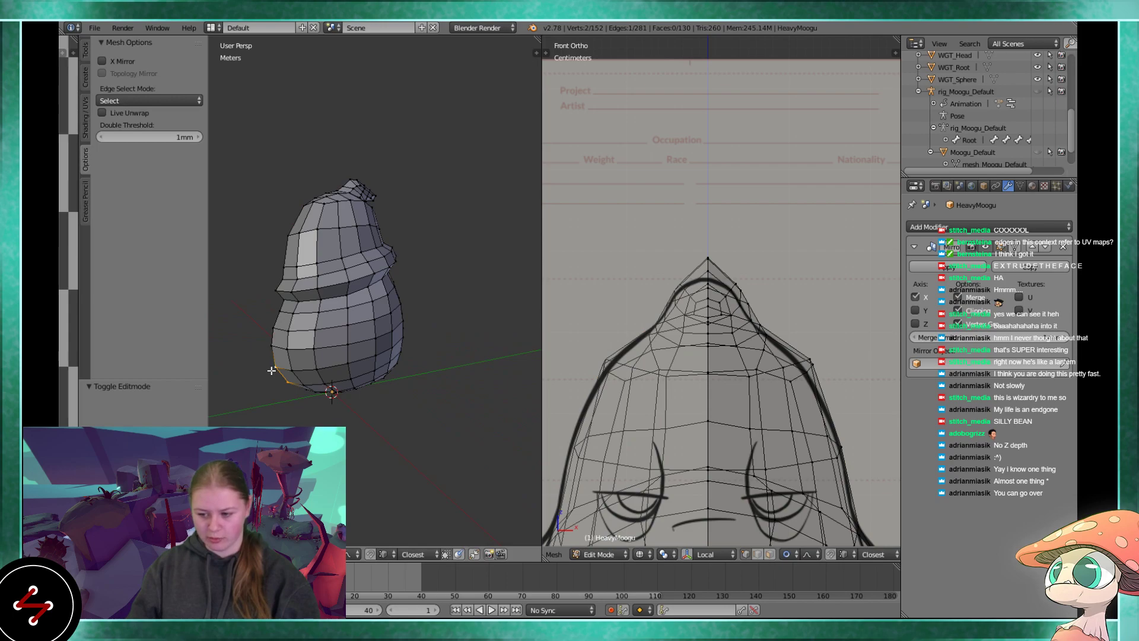
key(g)
click(316, 378)
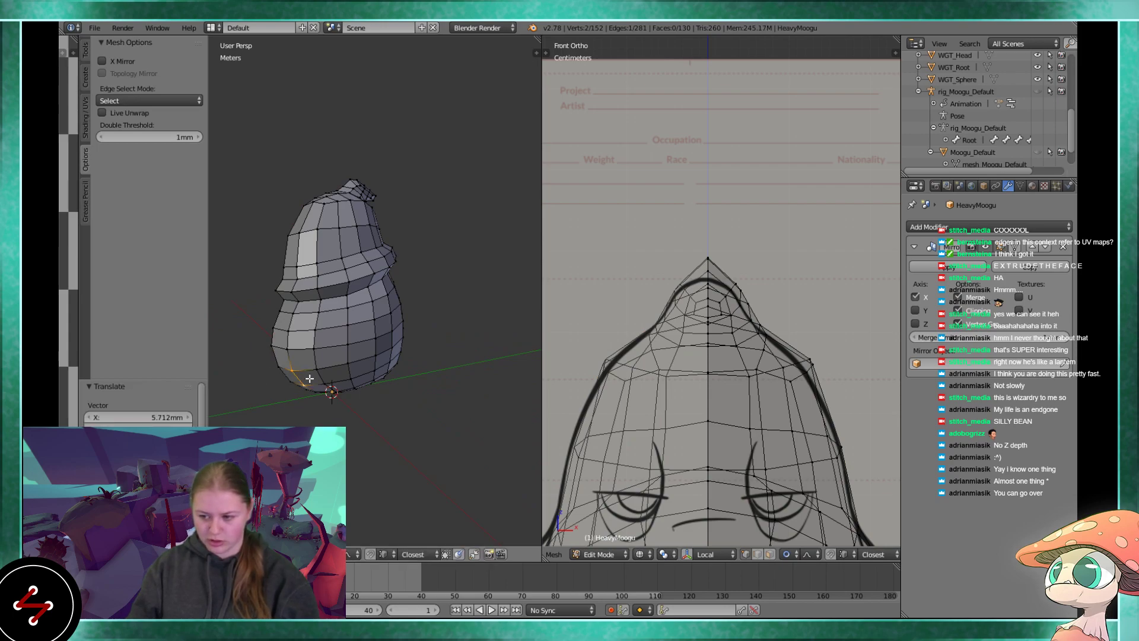
key(Tab)
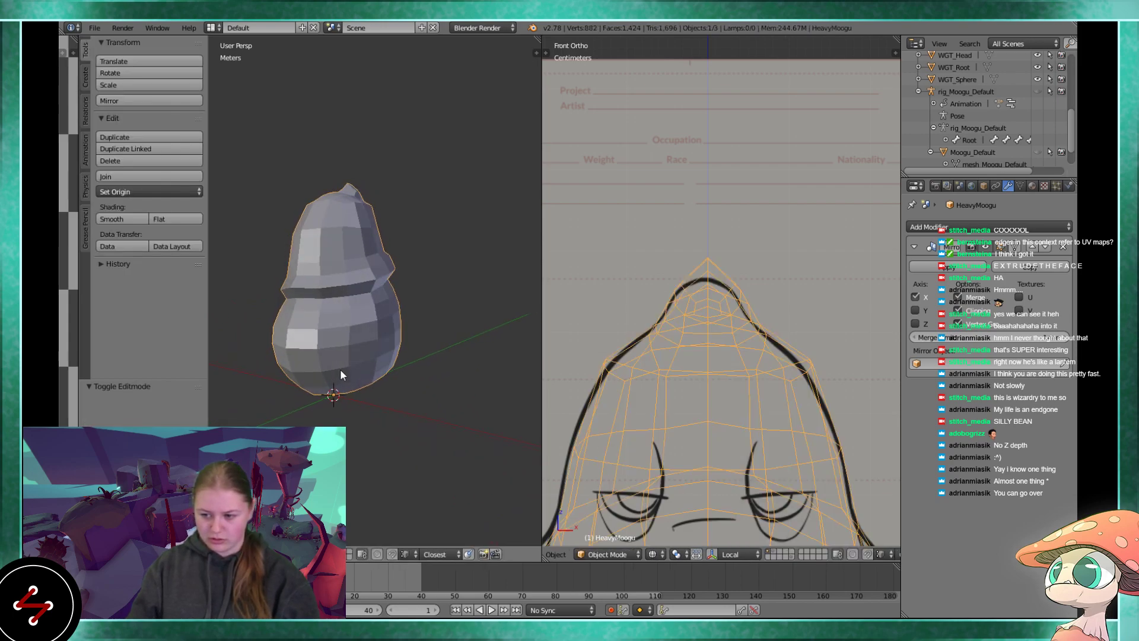
- Reshape the middle of the lower body with two proportional vertex moves at size 0.08, the second by -3.973 mm in X
key(Tab)
scroll(273, 336, down, 2)
scroll(301, 336, up, 6)
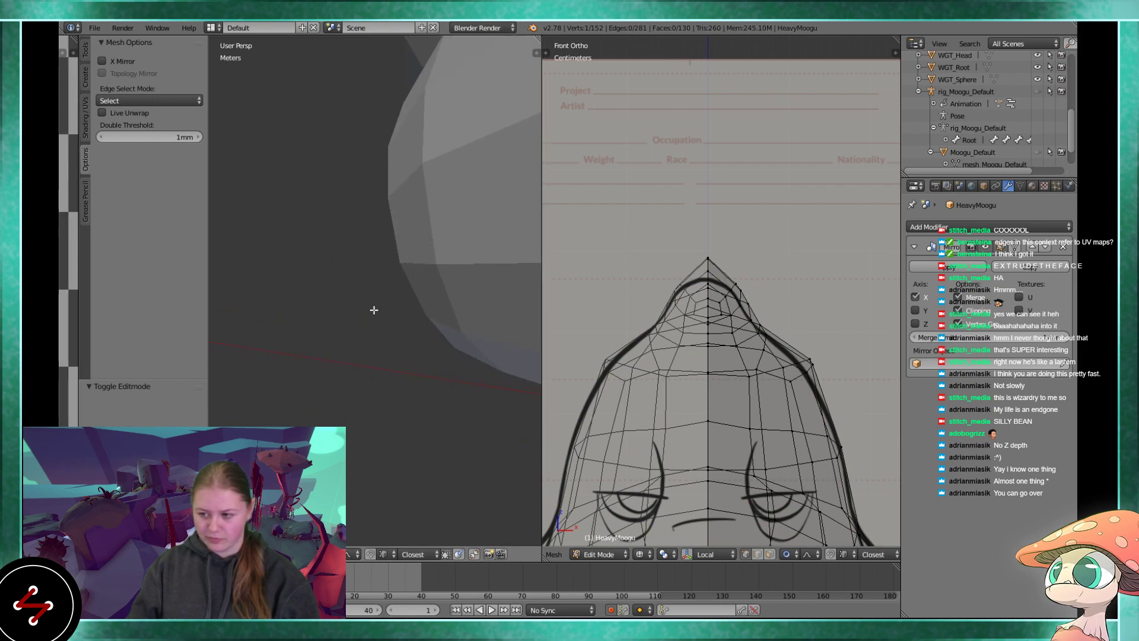
scroll(338, 334, down, 3)
key(g)
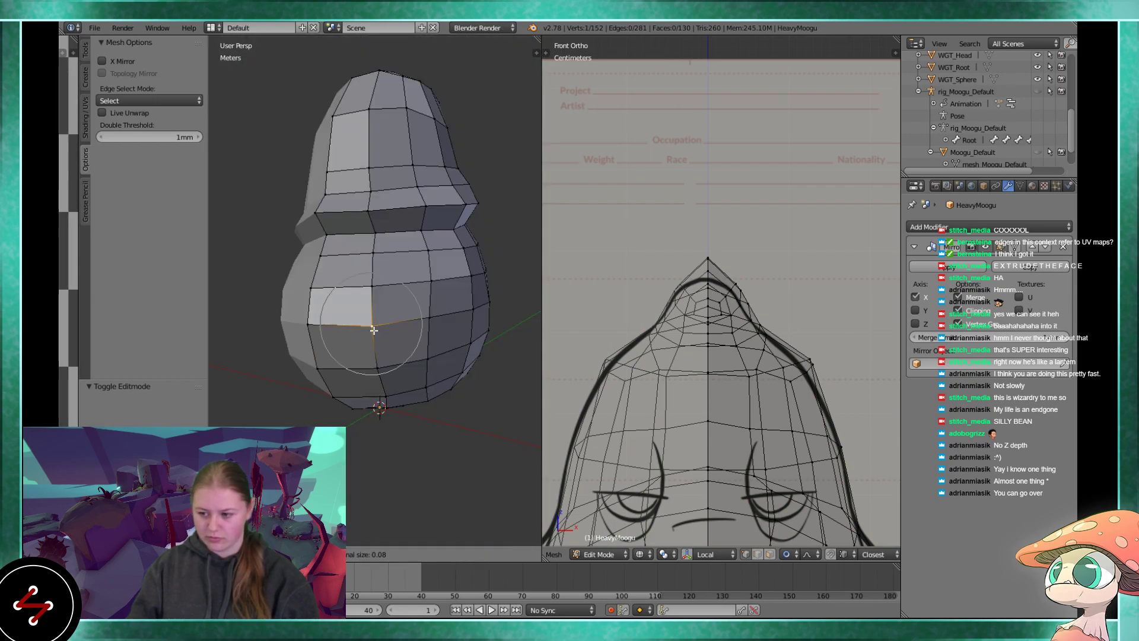
click(375, 329)
middle_drag(420, 345, 469, 352)
key(g)
click(380, 280)
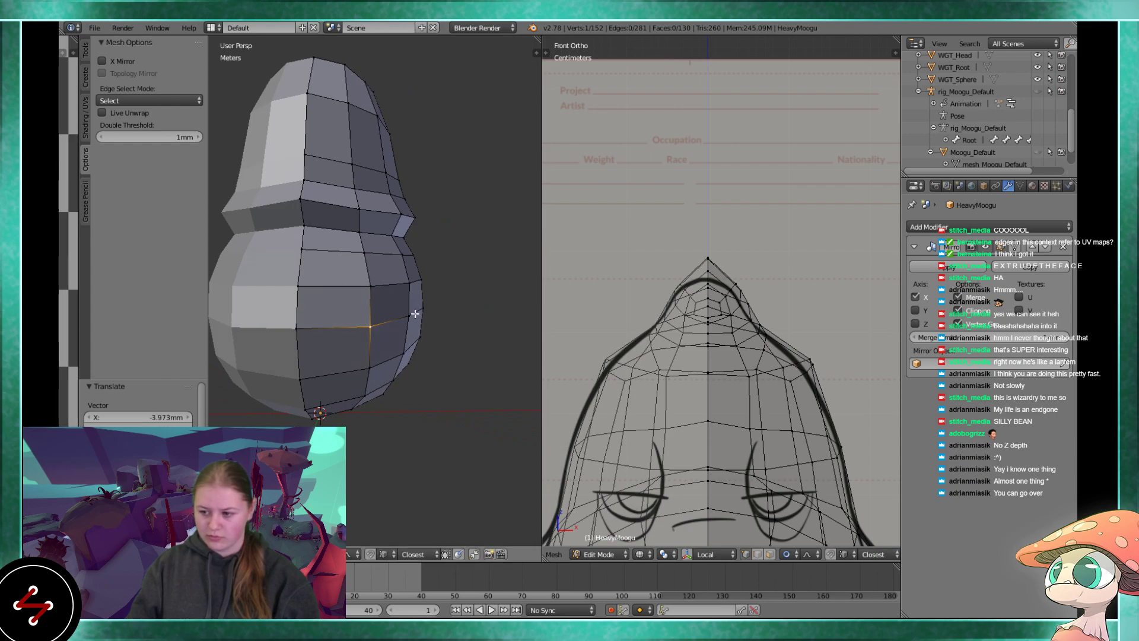
- Reposition two neighbouring vertices around the lower body's middle edge loop, one after the other, with proportional size 0.08
key(g)
click(356, 267)
right_click(302, 330)
key(g)
click(301, 337)
middle_drag(318, 332, 293, 349)
- Refine the lower body's side contour with two more proportional vertex moves, the last by 0.709 mm in X
scroll(344, 329, down, 4)
shift+middle_drag(392, 323, 295, 333)
key(g)
click(239, 319)
key(g)
click(257, 308)
middle_drag(322, 316, 355, 214)
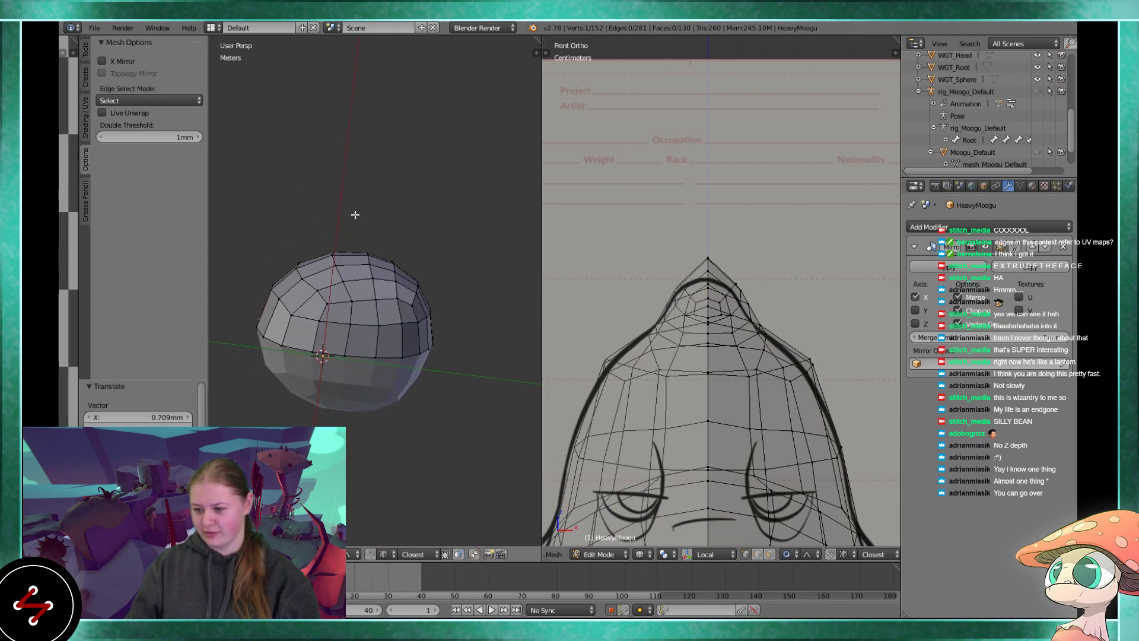
- Move a lower-body vertex with proportional size 0.08 from a view beneath the model, and check the shape in Object Mode
key(g)
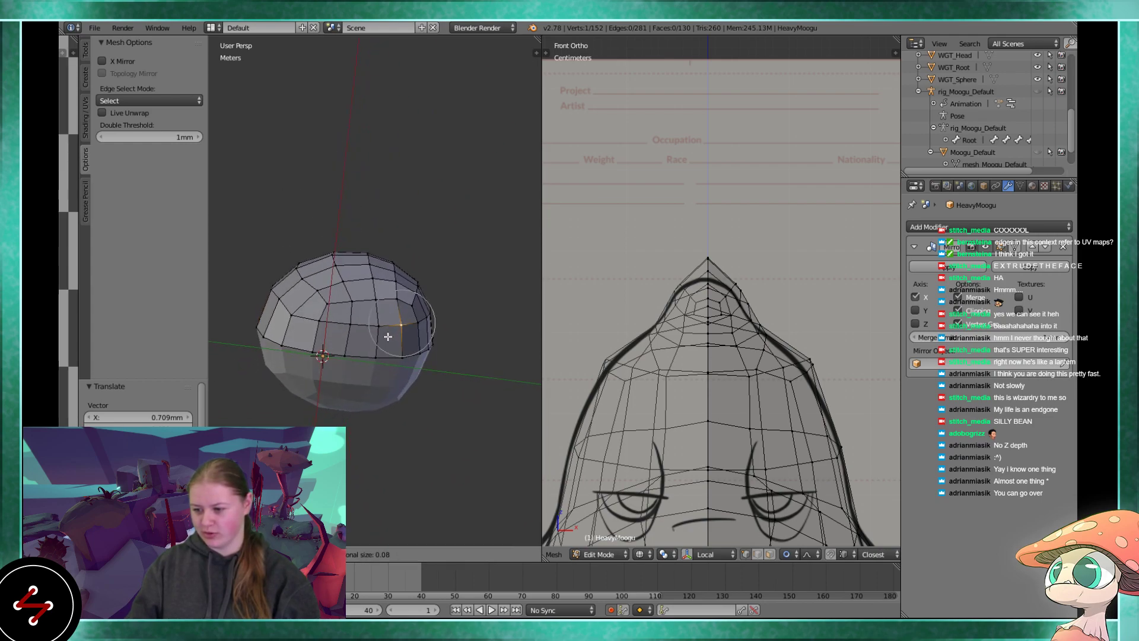
click(381, 318)
middle_drag(381, 318, 411, 373)
key(Tab)
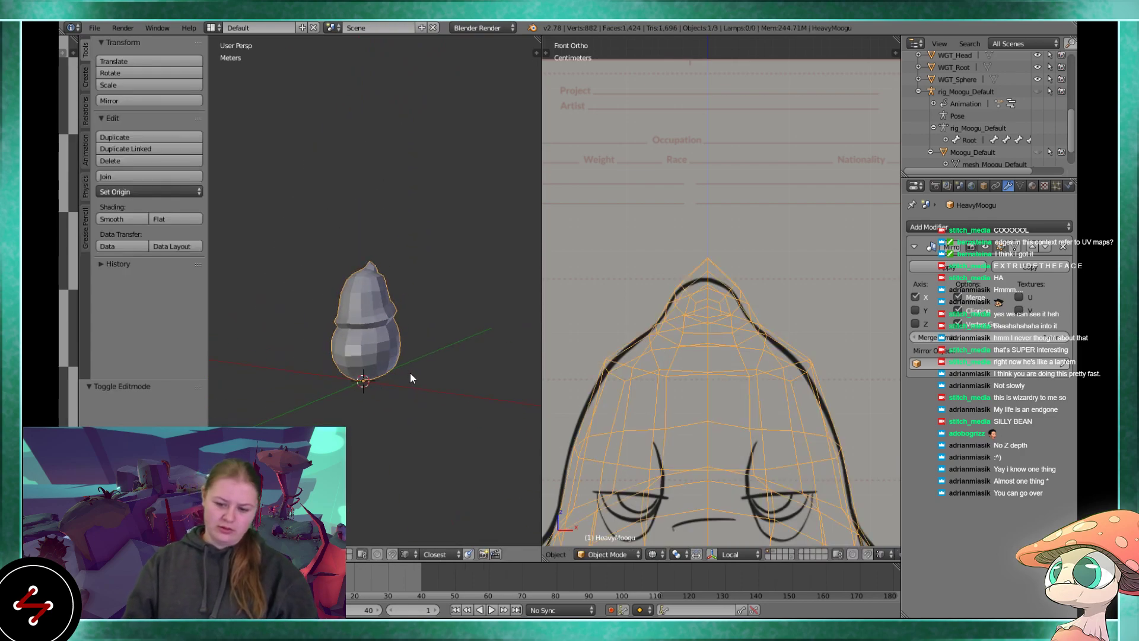
middle_drag(410, 372, 379, 350)
scroll(384, 348, up, 4)
- In Edit Mode, move a vertex on the upper edge of the fold by -0.248 mm in X
key(Tab)
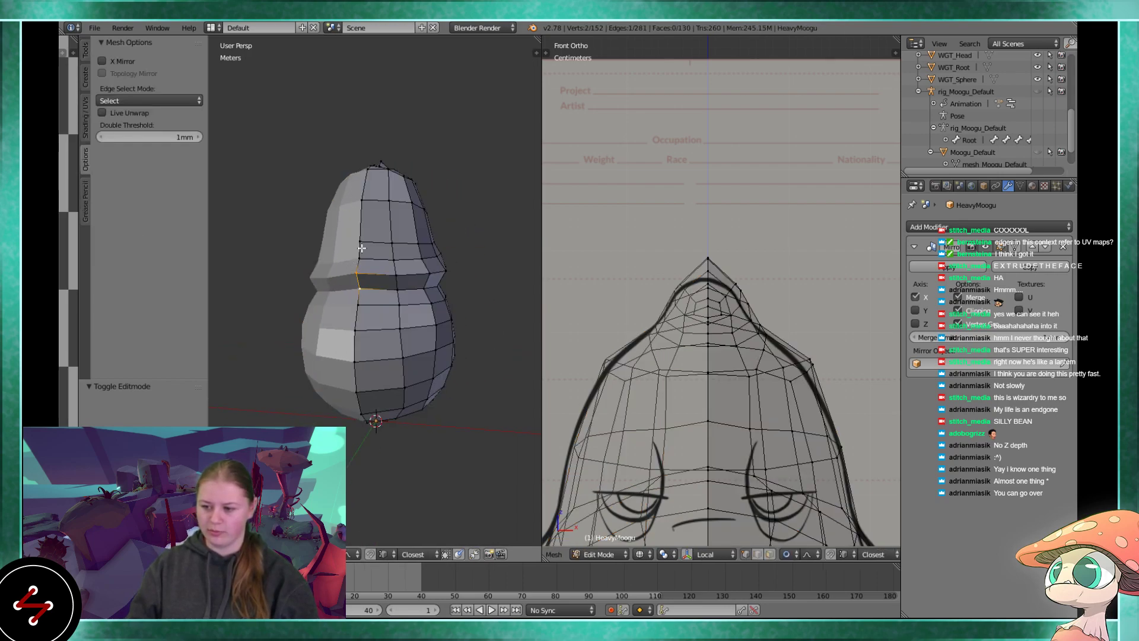
key(g)
click(365, 261)
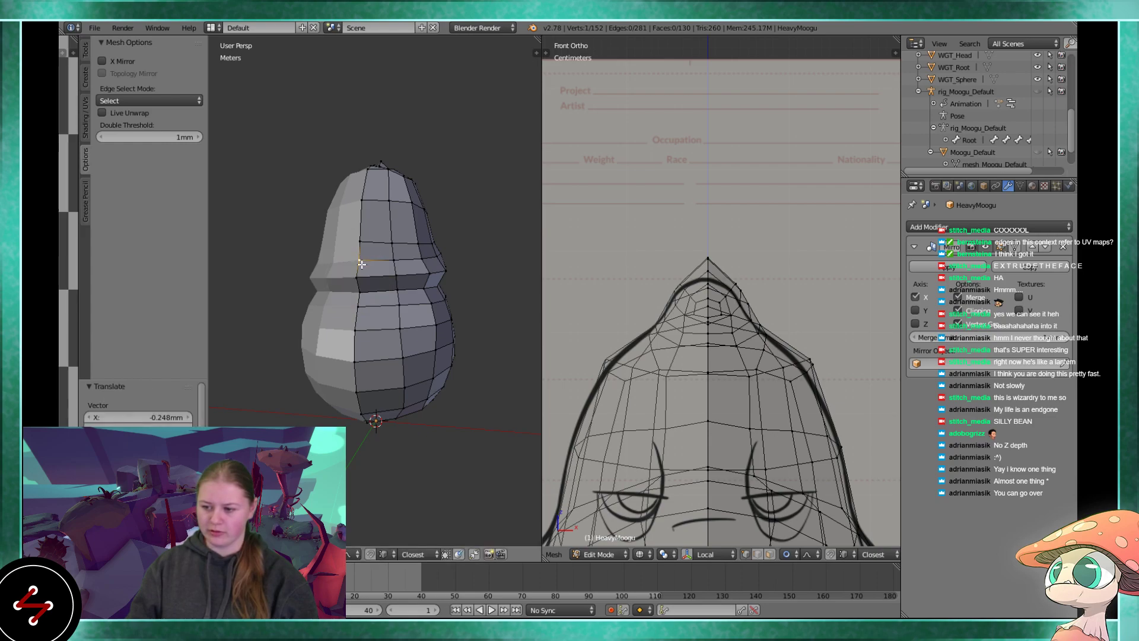
- Examine the silhouette in Object Mode and the fold, head tip and upper body topology in Edit Mode from several angles
key(Tab)
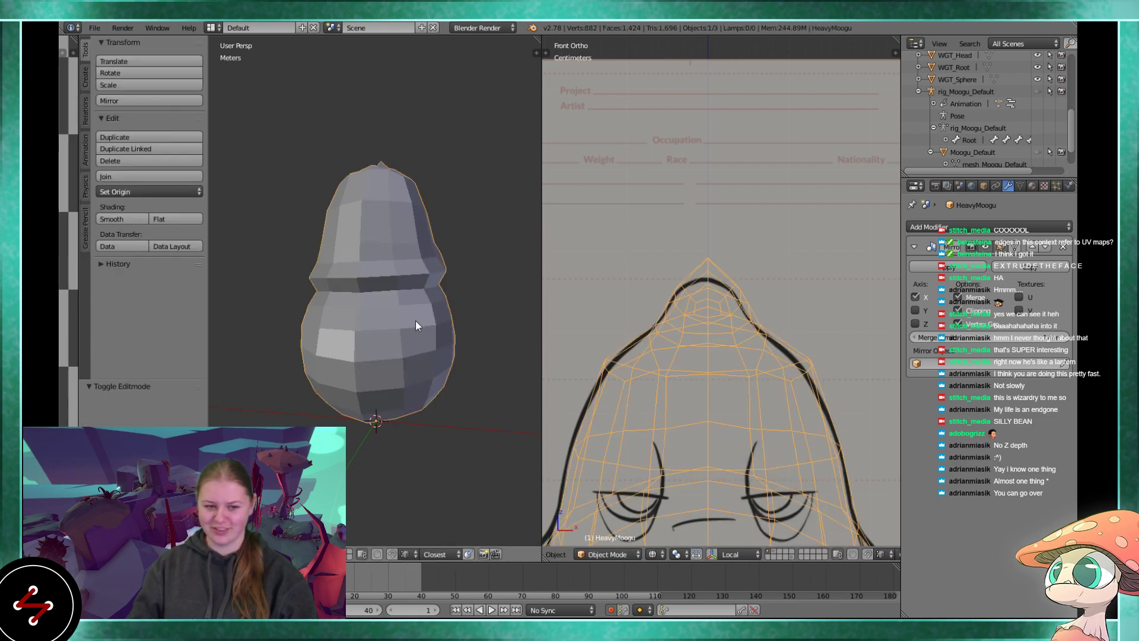
scroll(416, 320, down, 2)
middle_drag(415, 320, 359, 336)
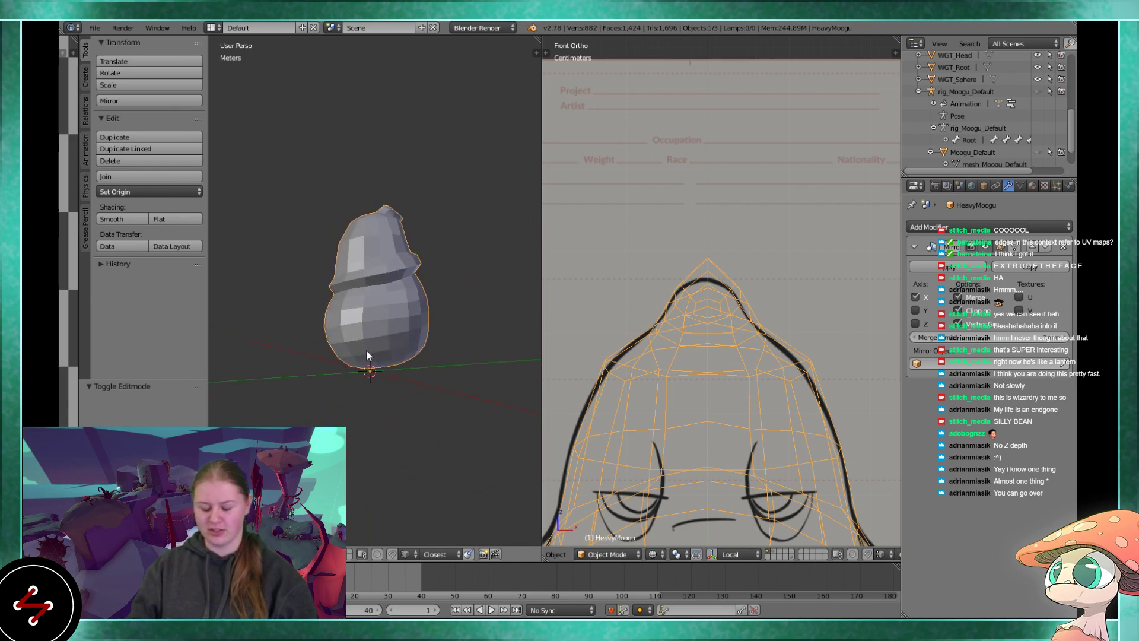
middle_drag(326, 262, 354, 291)
scroll(358, 283, up, 5)
key(Tab)
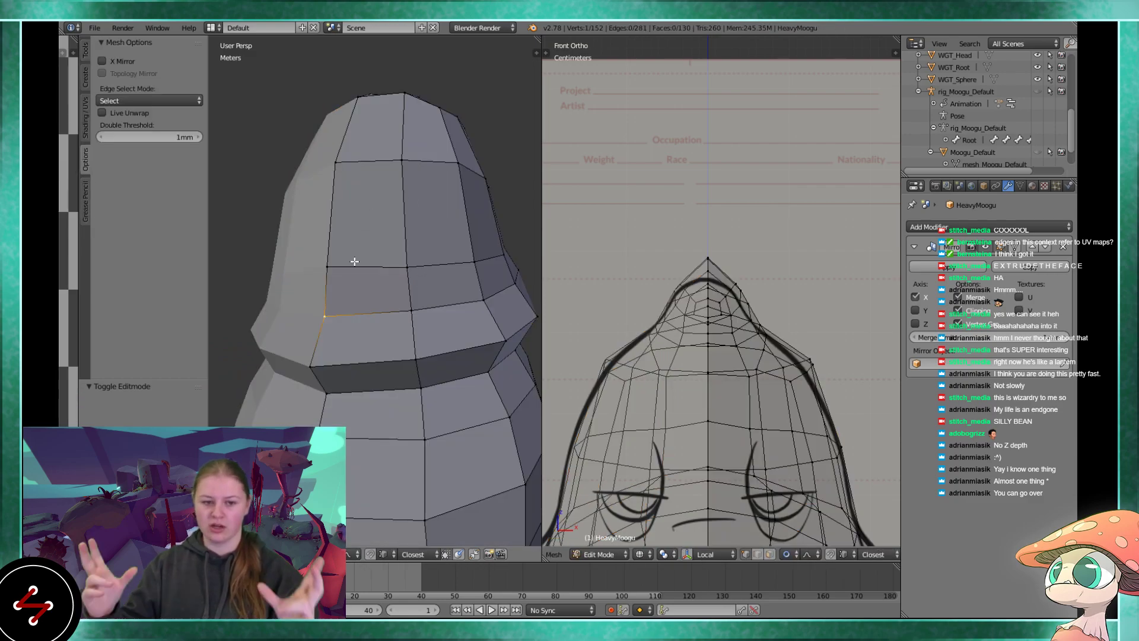
middle_drag(381, 337, 376, 239)
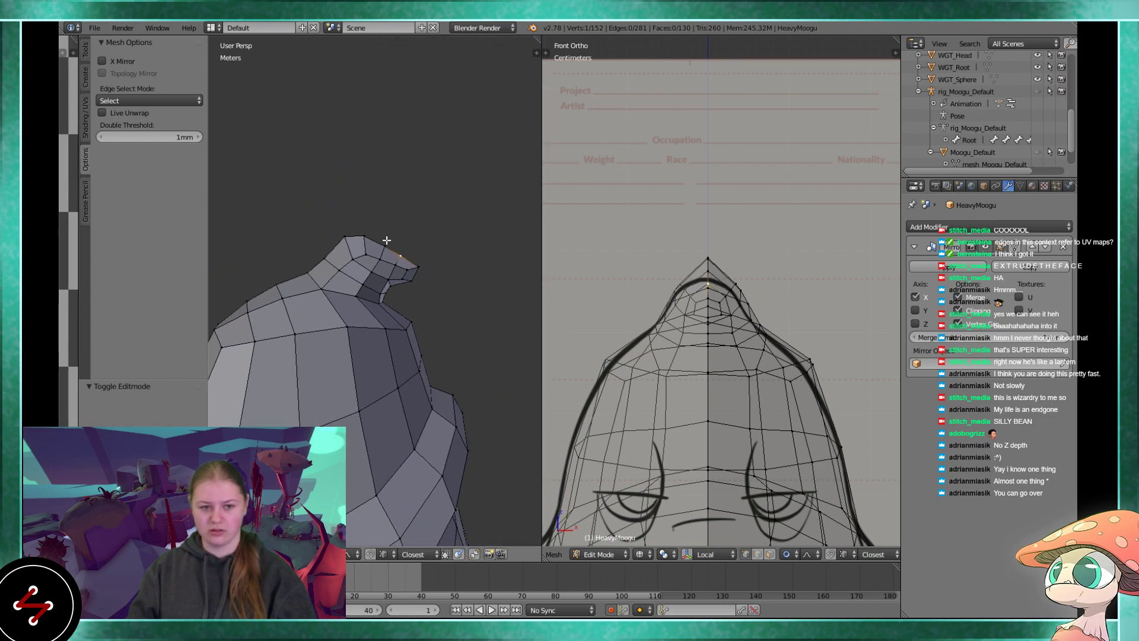
scroll(372, 273, down, 7)
middle_drag(371, 272, 400, 349)
scroll(399, 349, up, 5)
right_click(350, 284)
middle_drag(350, 284, 423, 289)
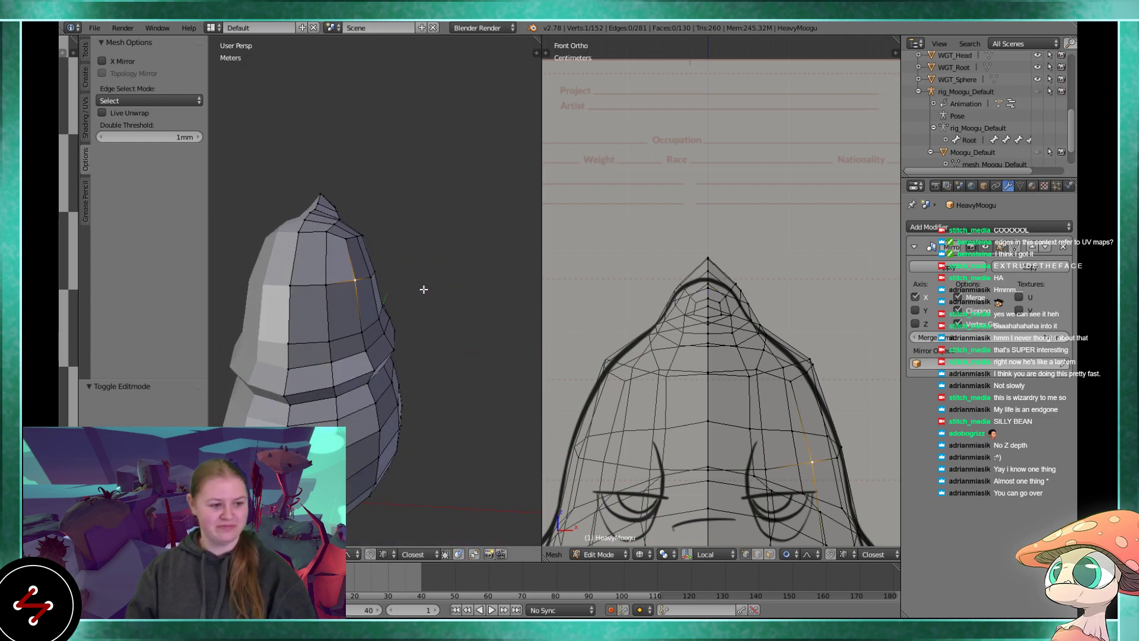